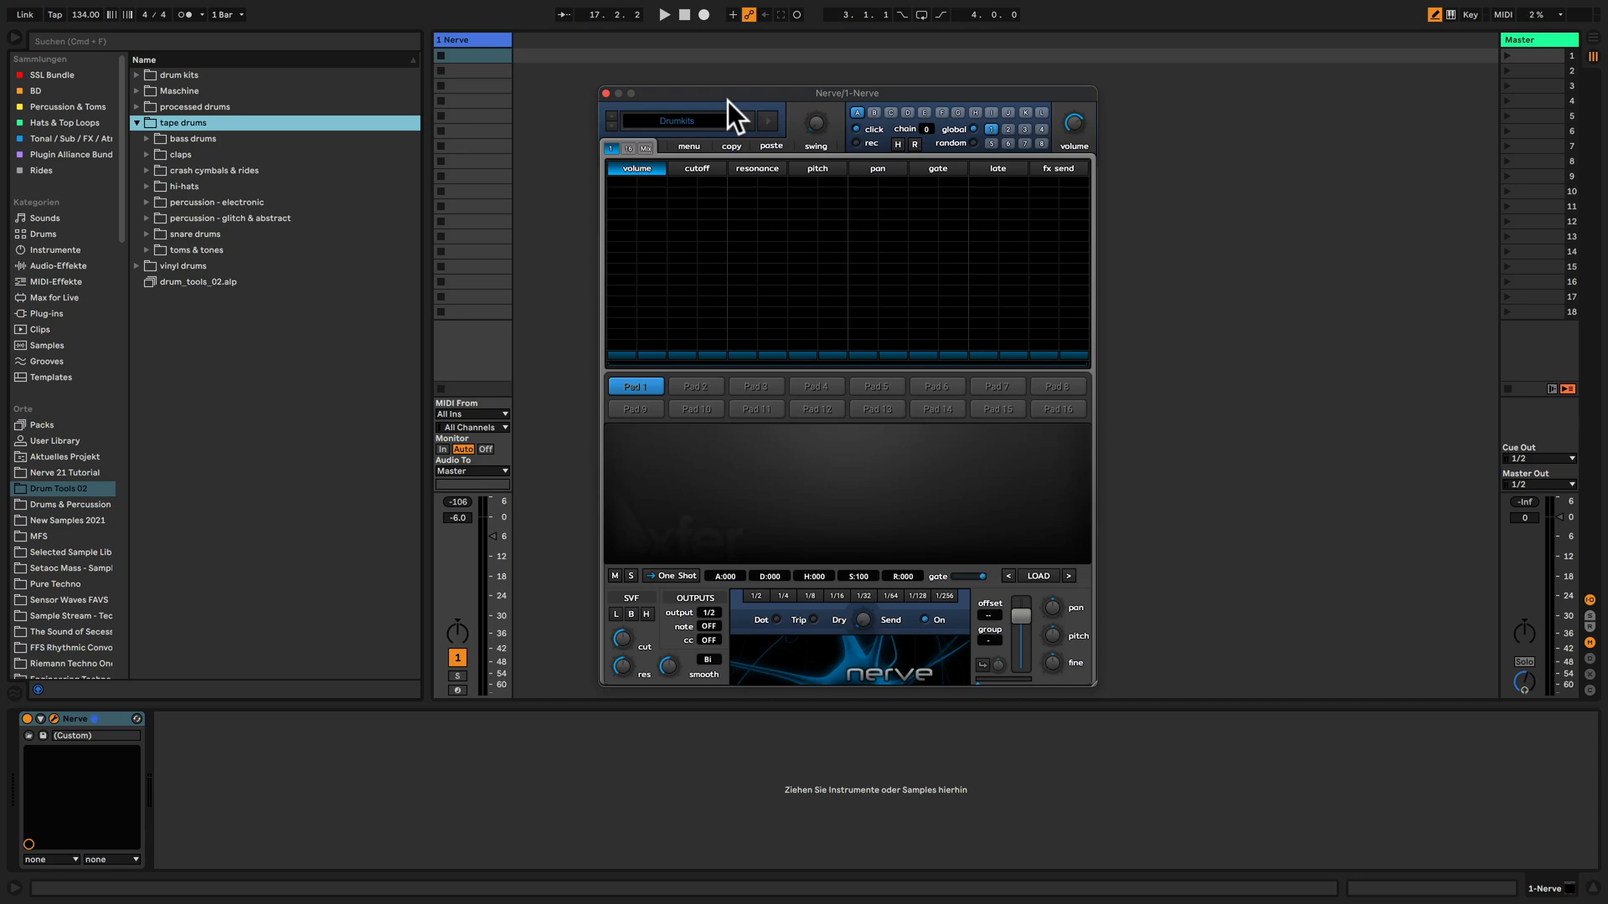
left_click(713, 104)
left_click(688, 109)
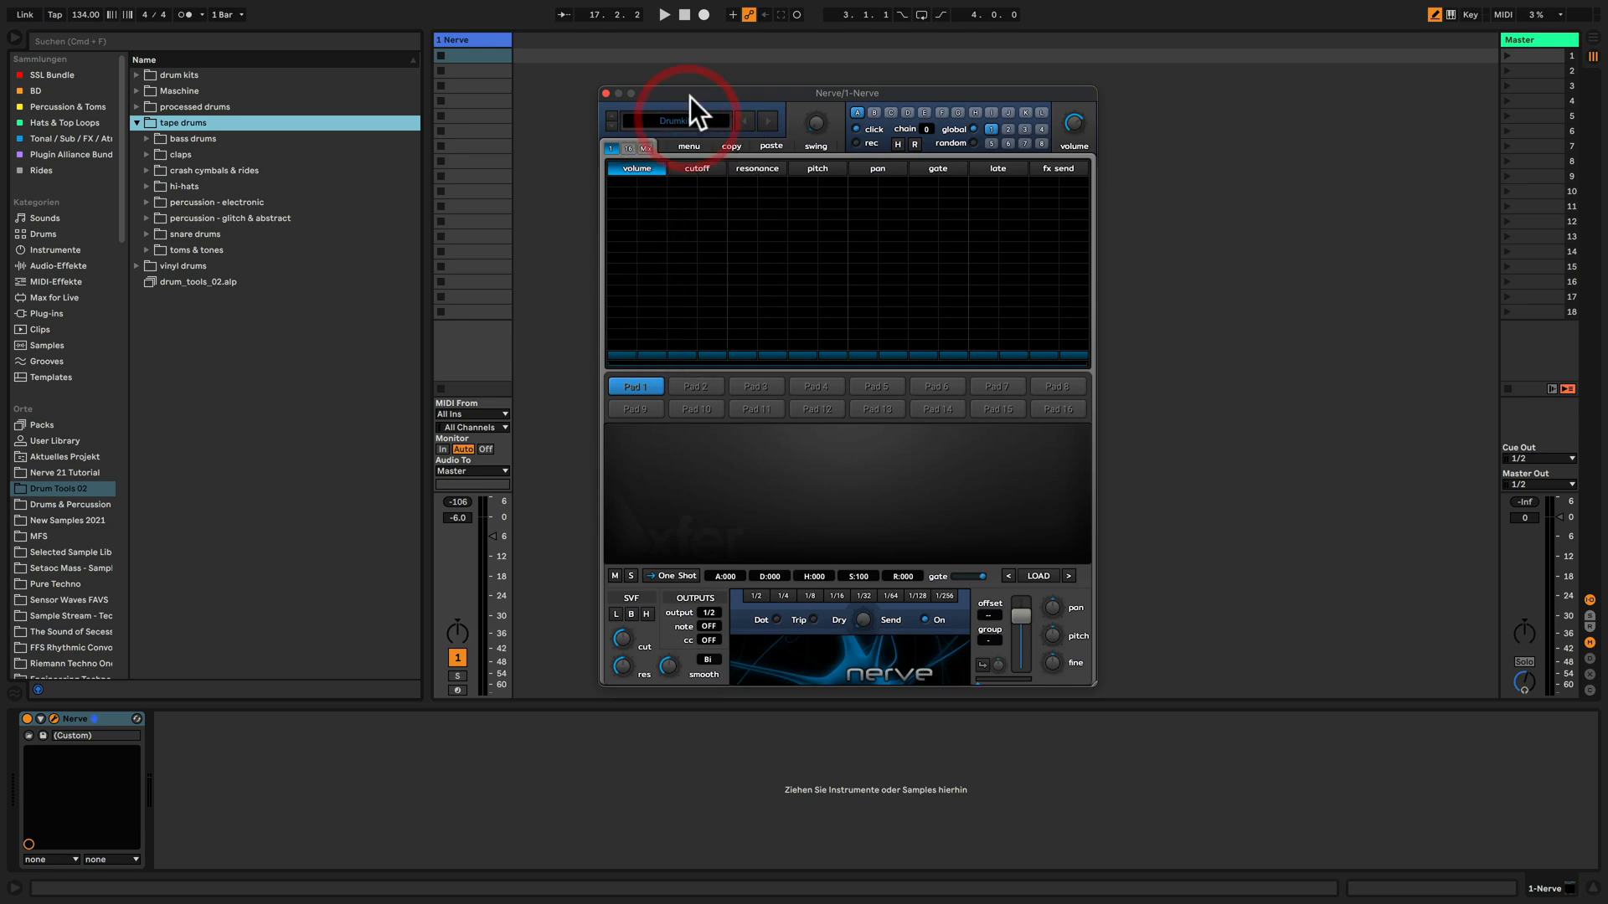
left_click(820, 144)
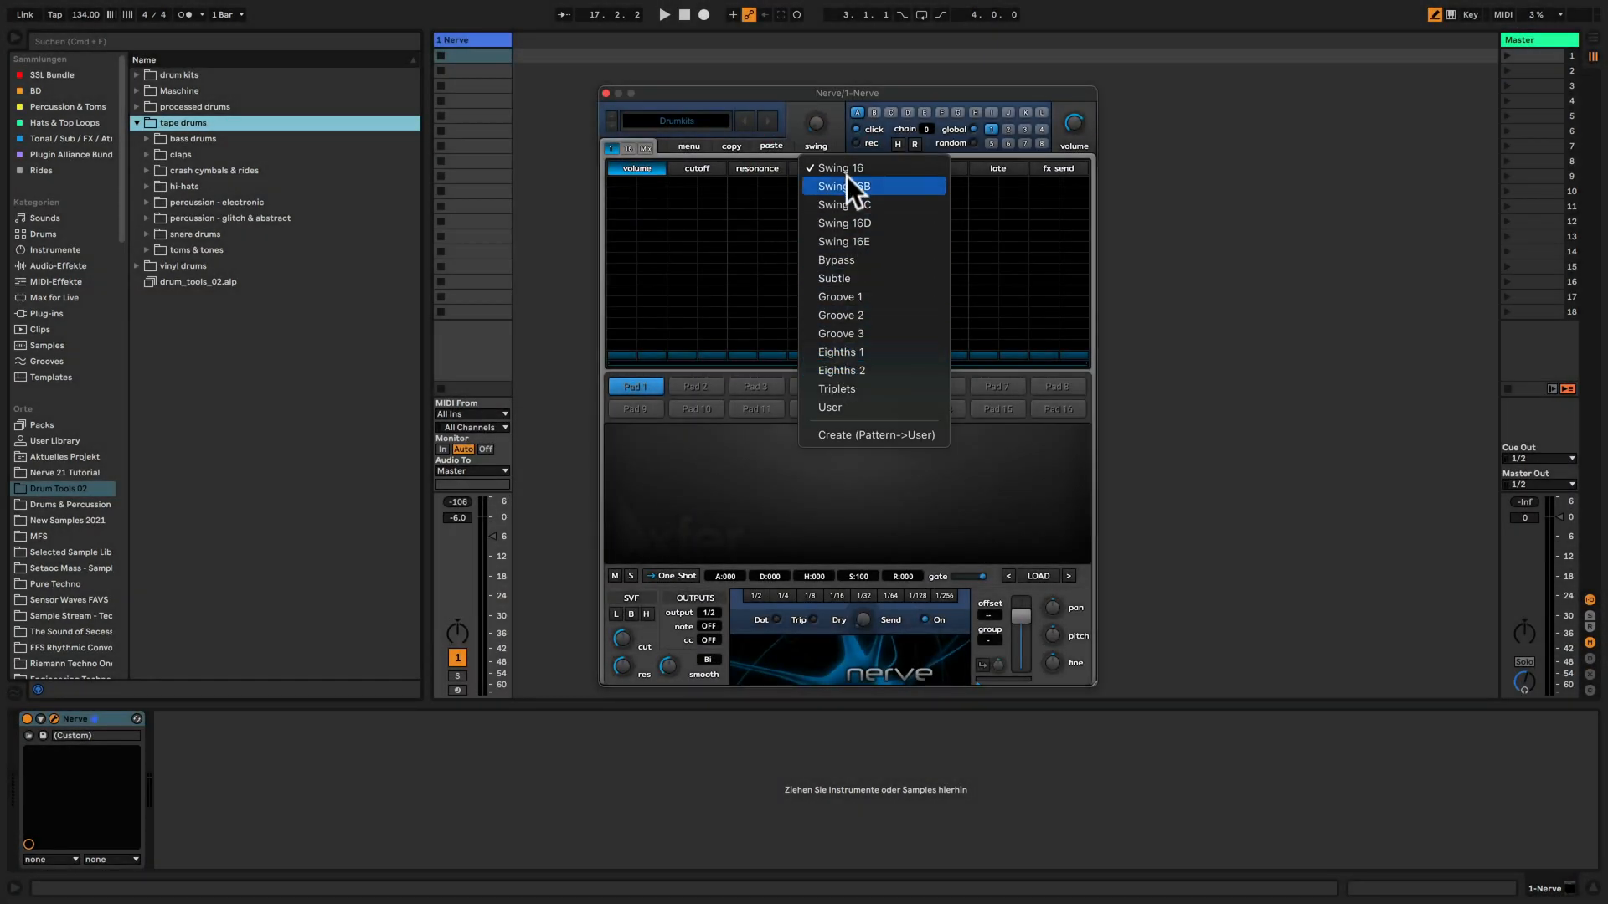
left_click(833, 134)
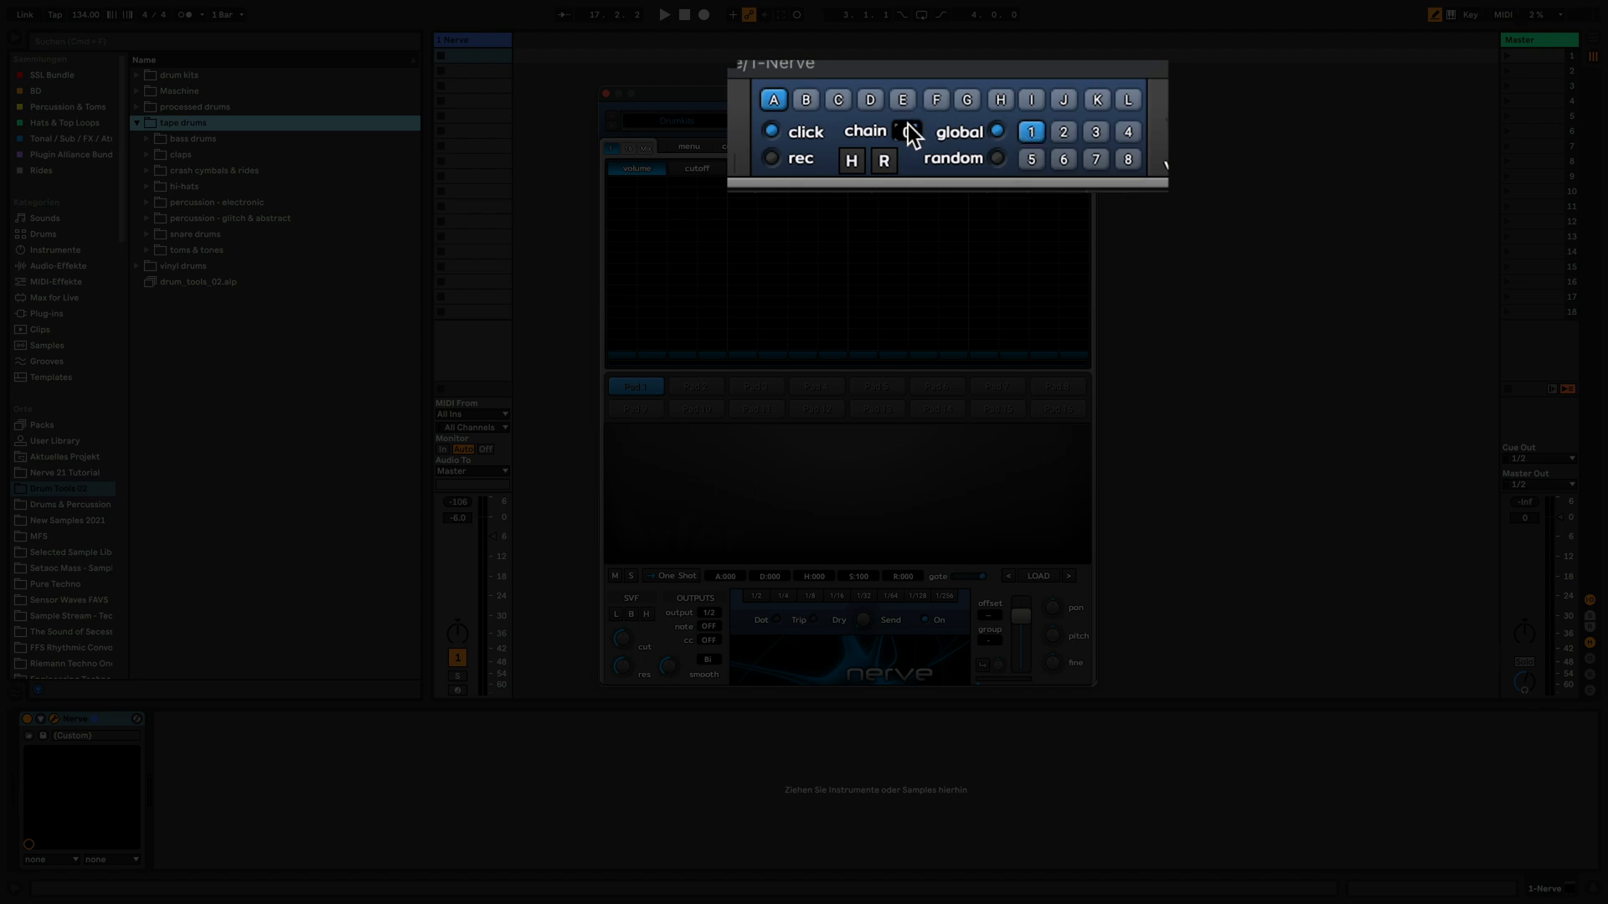
Try a pattern chain value of 3 in Nerve, and settle on a chain value of 1.
left_click_drag(908, 134, 927, 22)
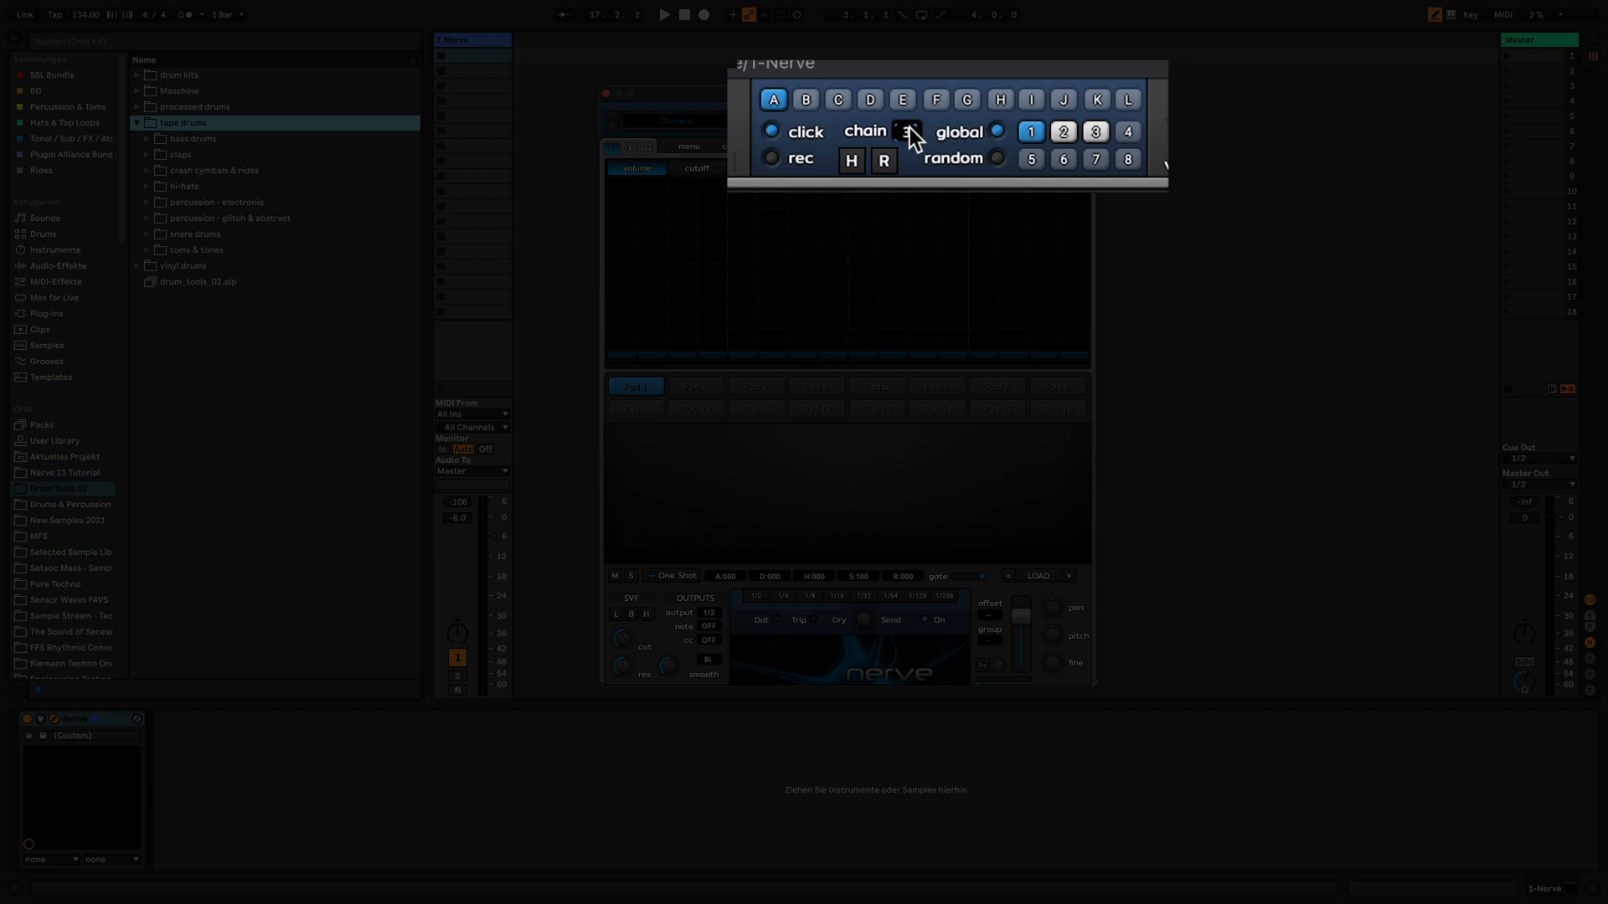
left_click_drag(910, 158, 933, 215)
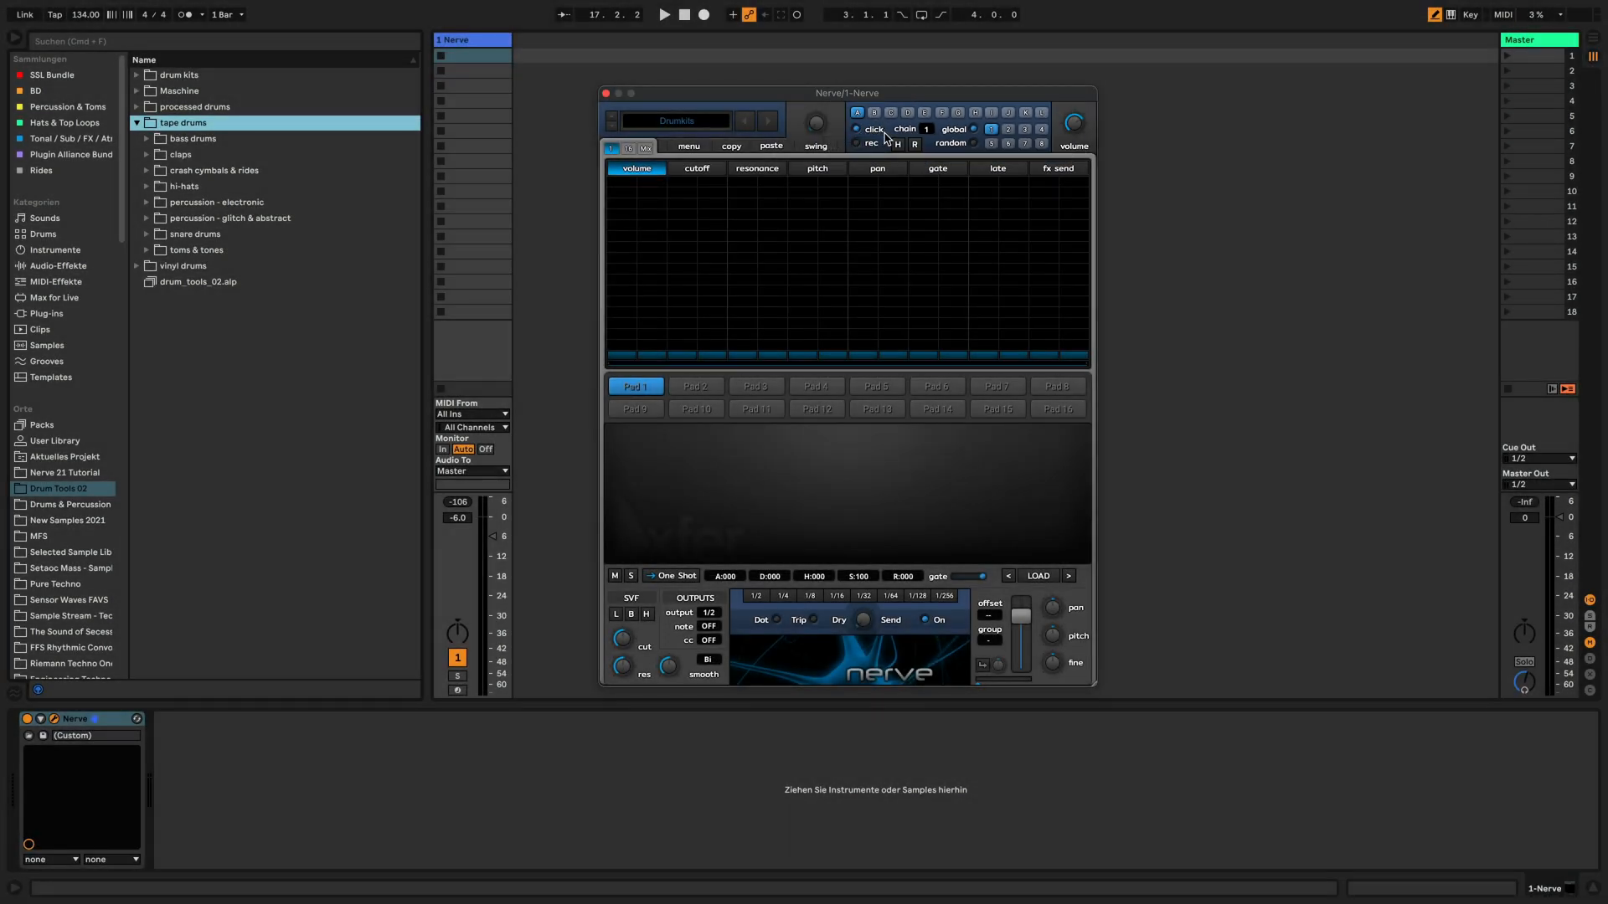
left_click(870, 146)
left_click(691, 149)
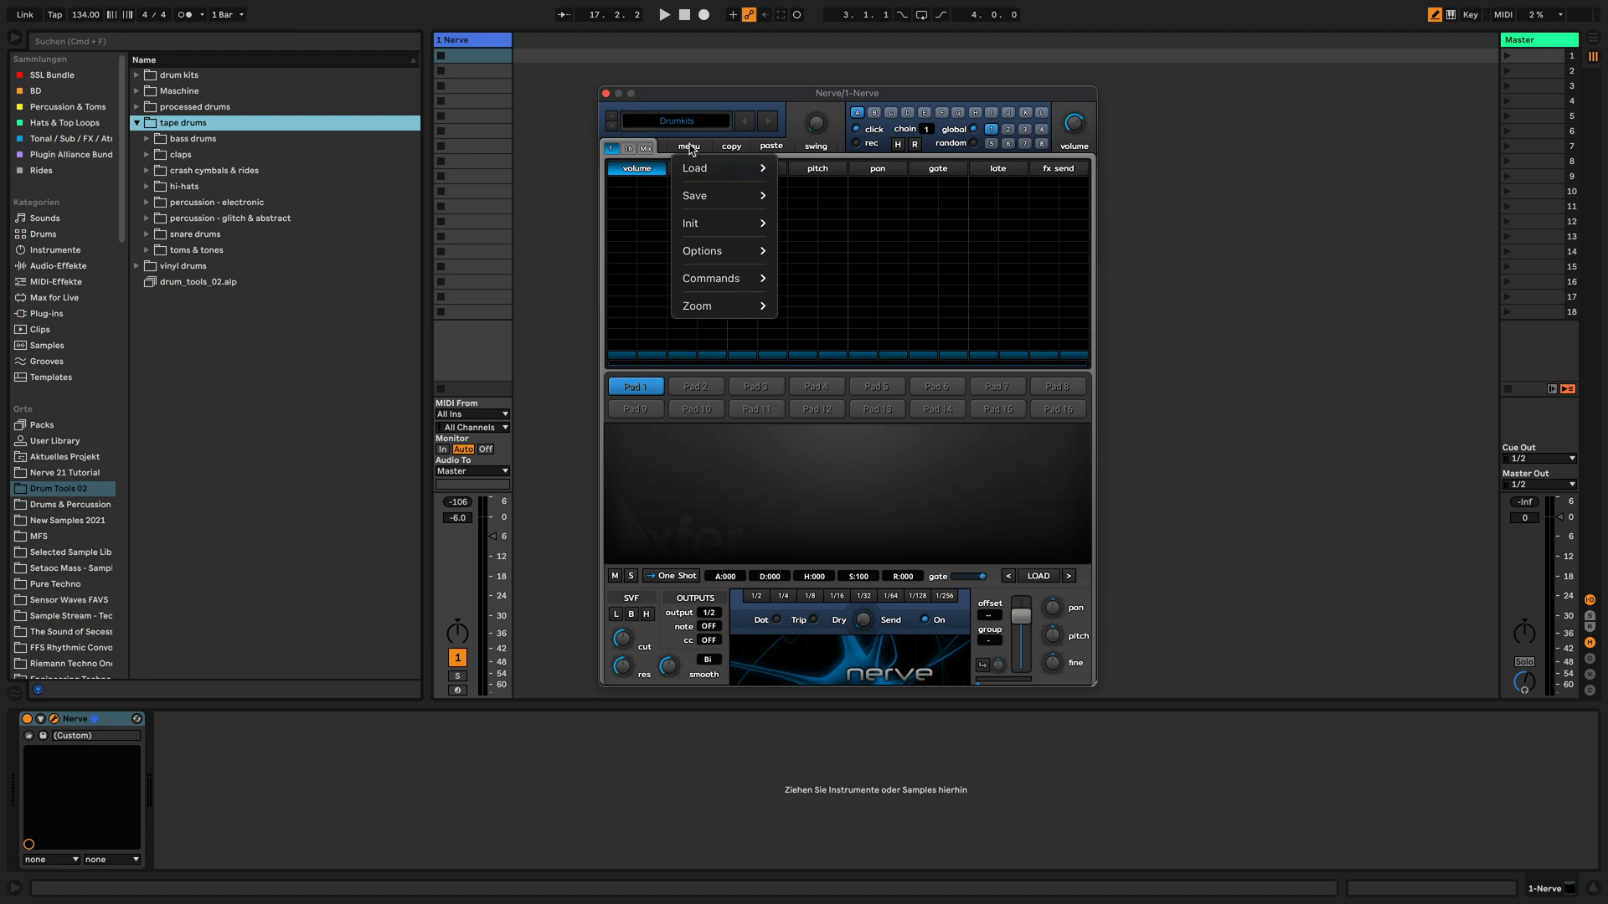
left_click(1052, 99)
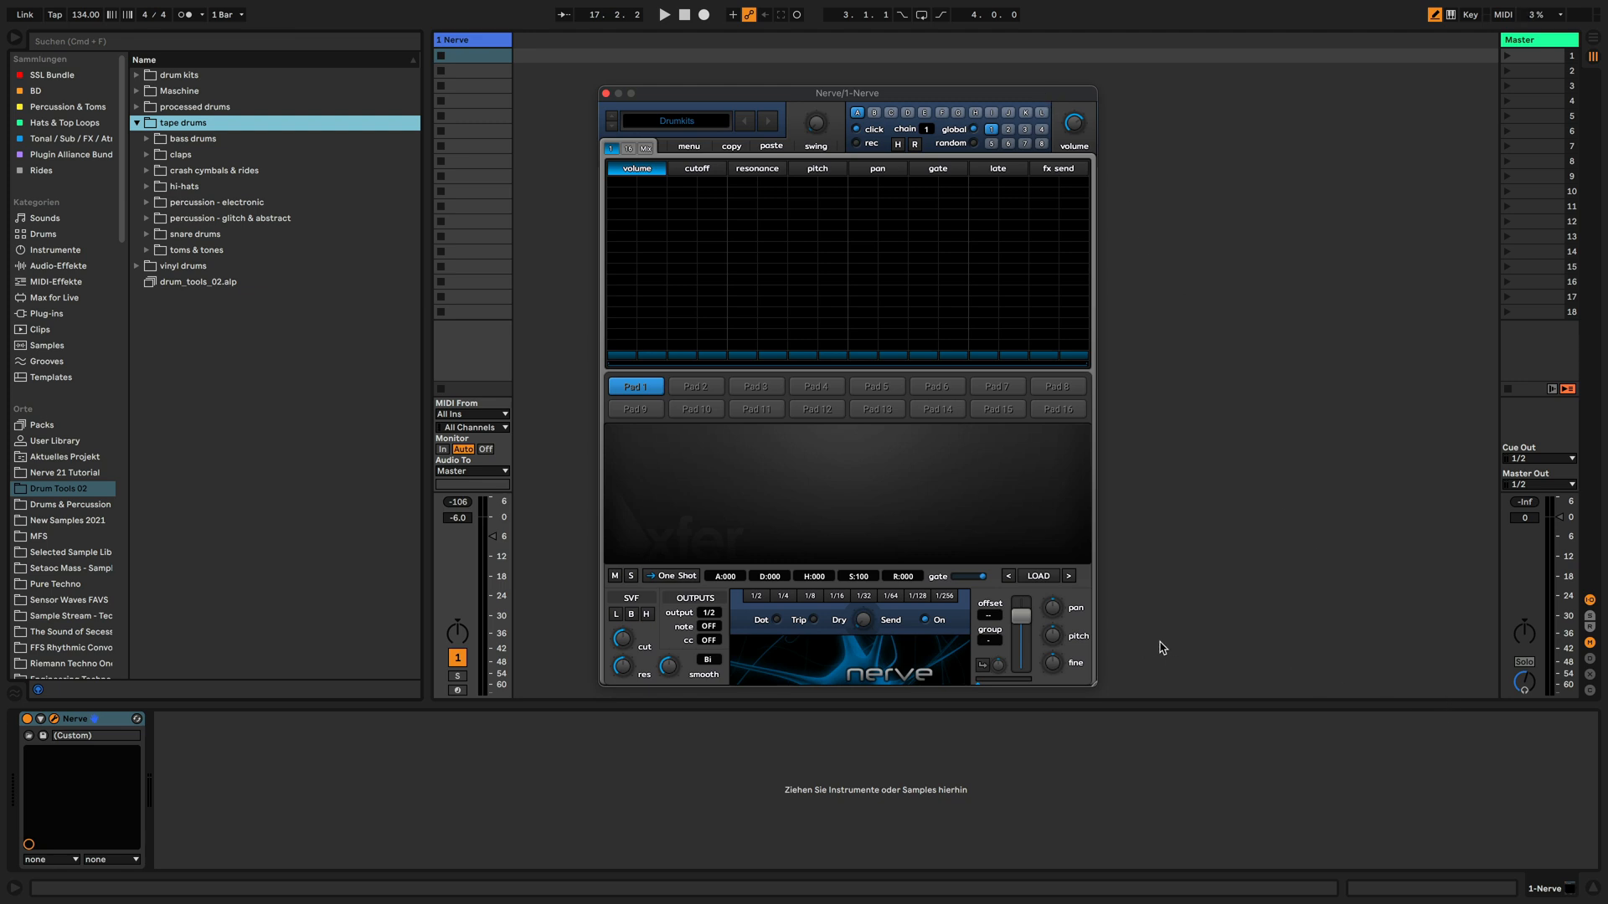
Move the Nerve plug-in window up and enlarge it to about 136% zoom.
left_click_drag(1052, 96, 980, 28)
left_click_drag(1024, 614, 1213, 783)
mouse_move(1156, 22)
left_mouse_down()
mouse_move(1220, 24)
mouse_move(1135, 16)
left_mouse_up()
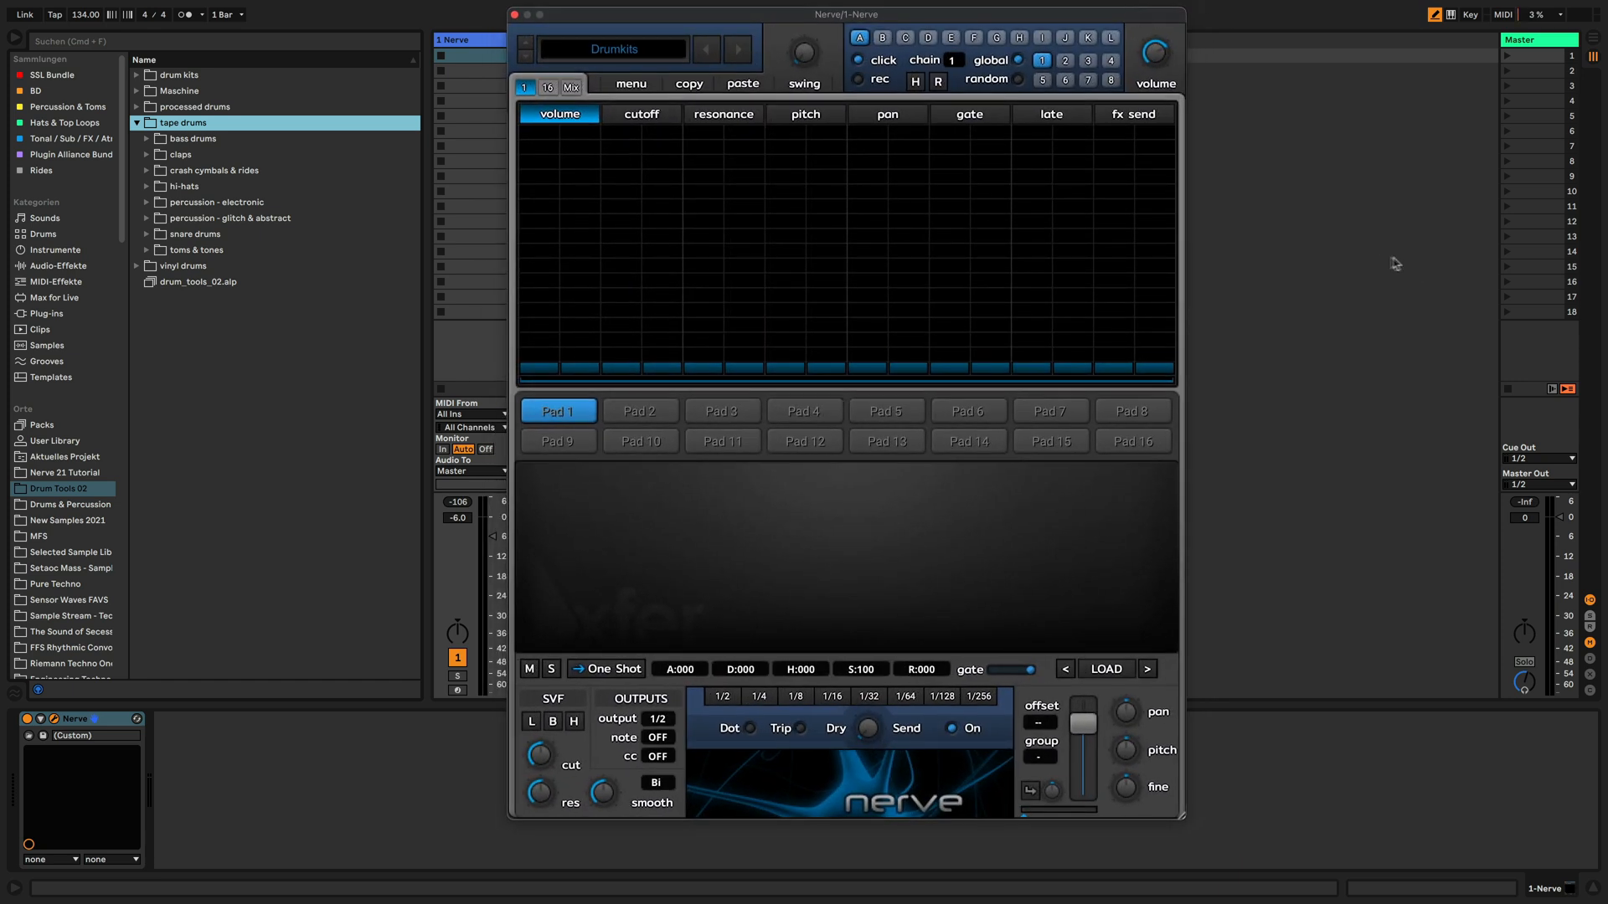
Examine the plug-in's zoom levels and its load, save, initialization and command options without changing anything.
left_click(636, 87)
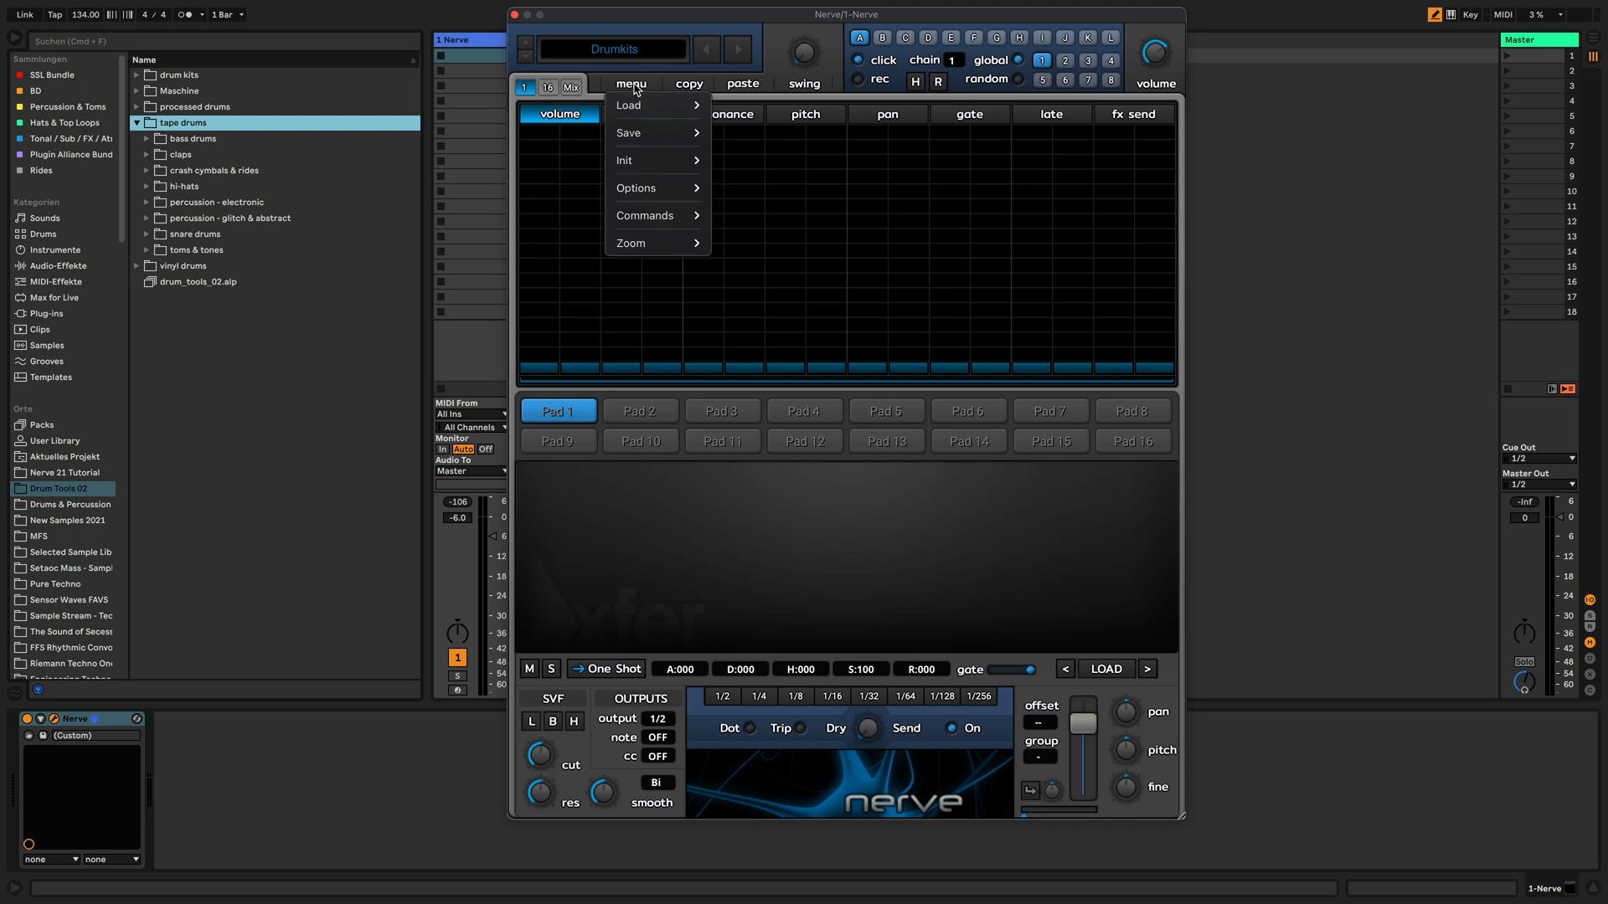
mouse_move(652, 245)
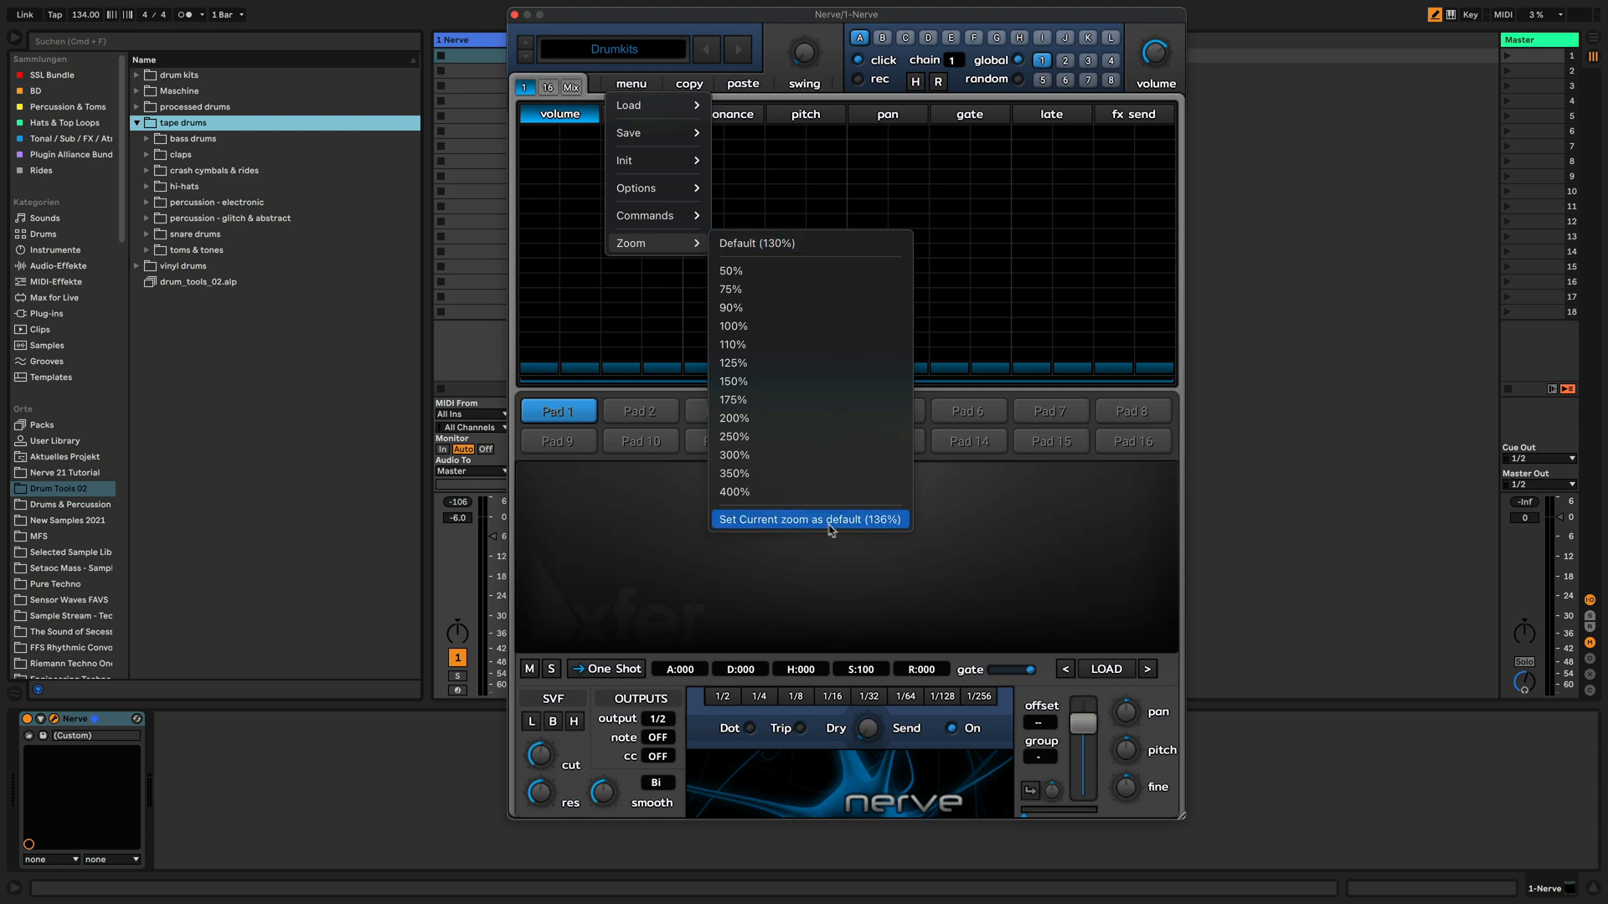
left_click(930, 16)
left_click(632, 84)
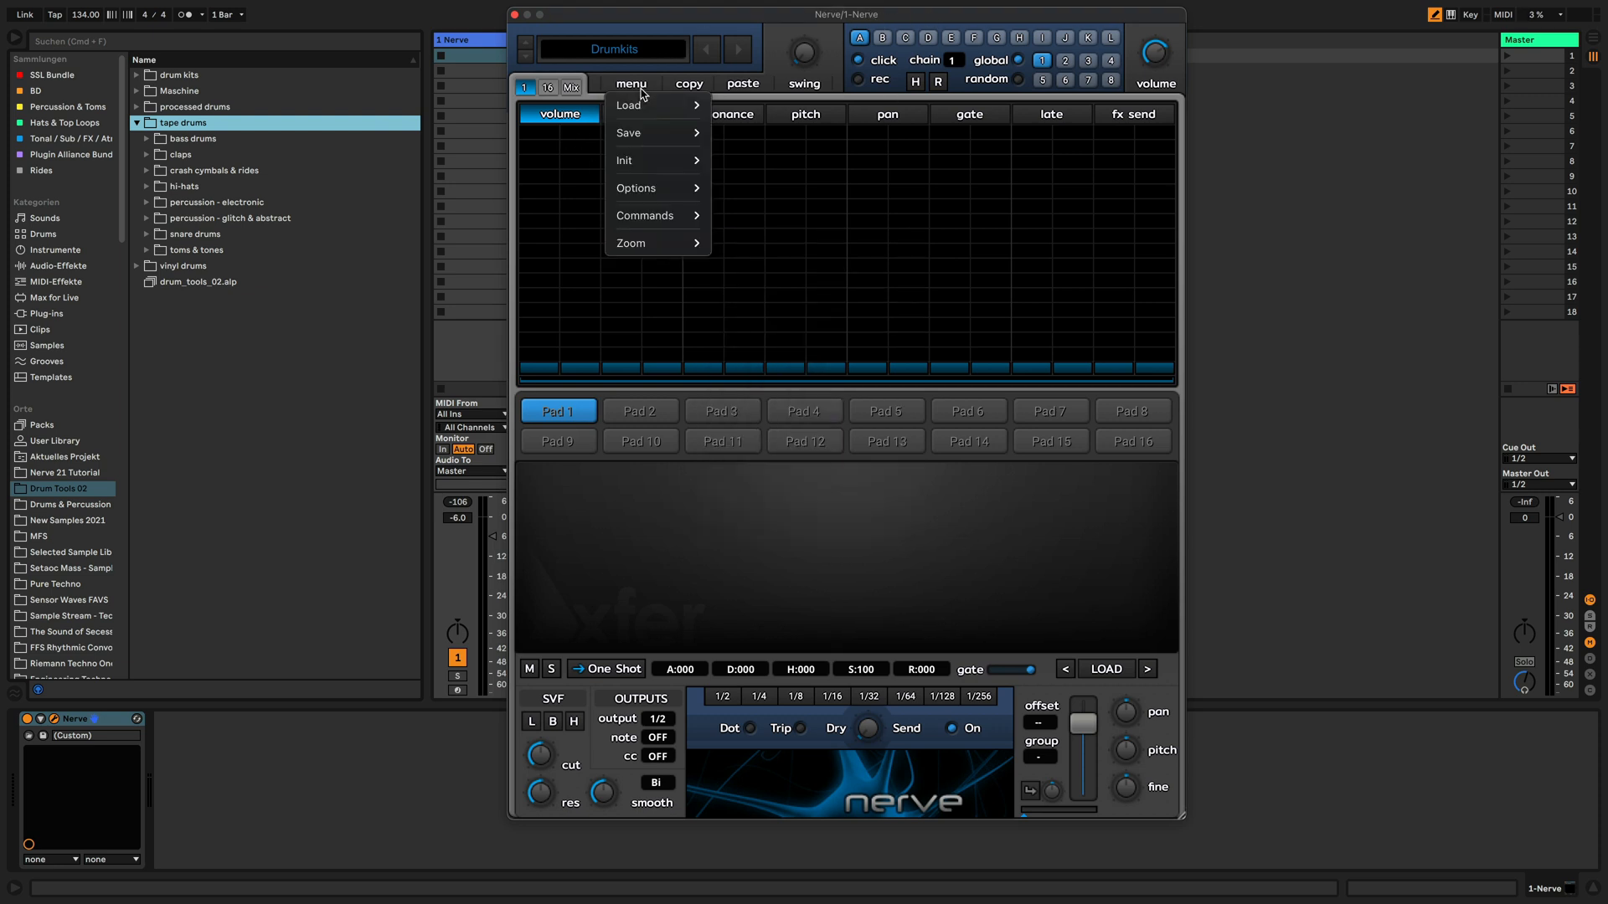
mouse_move(640, 100)
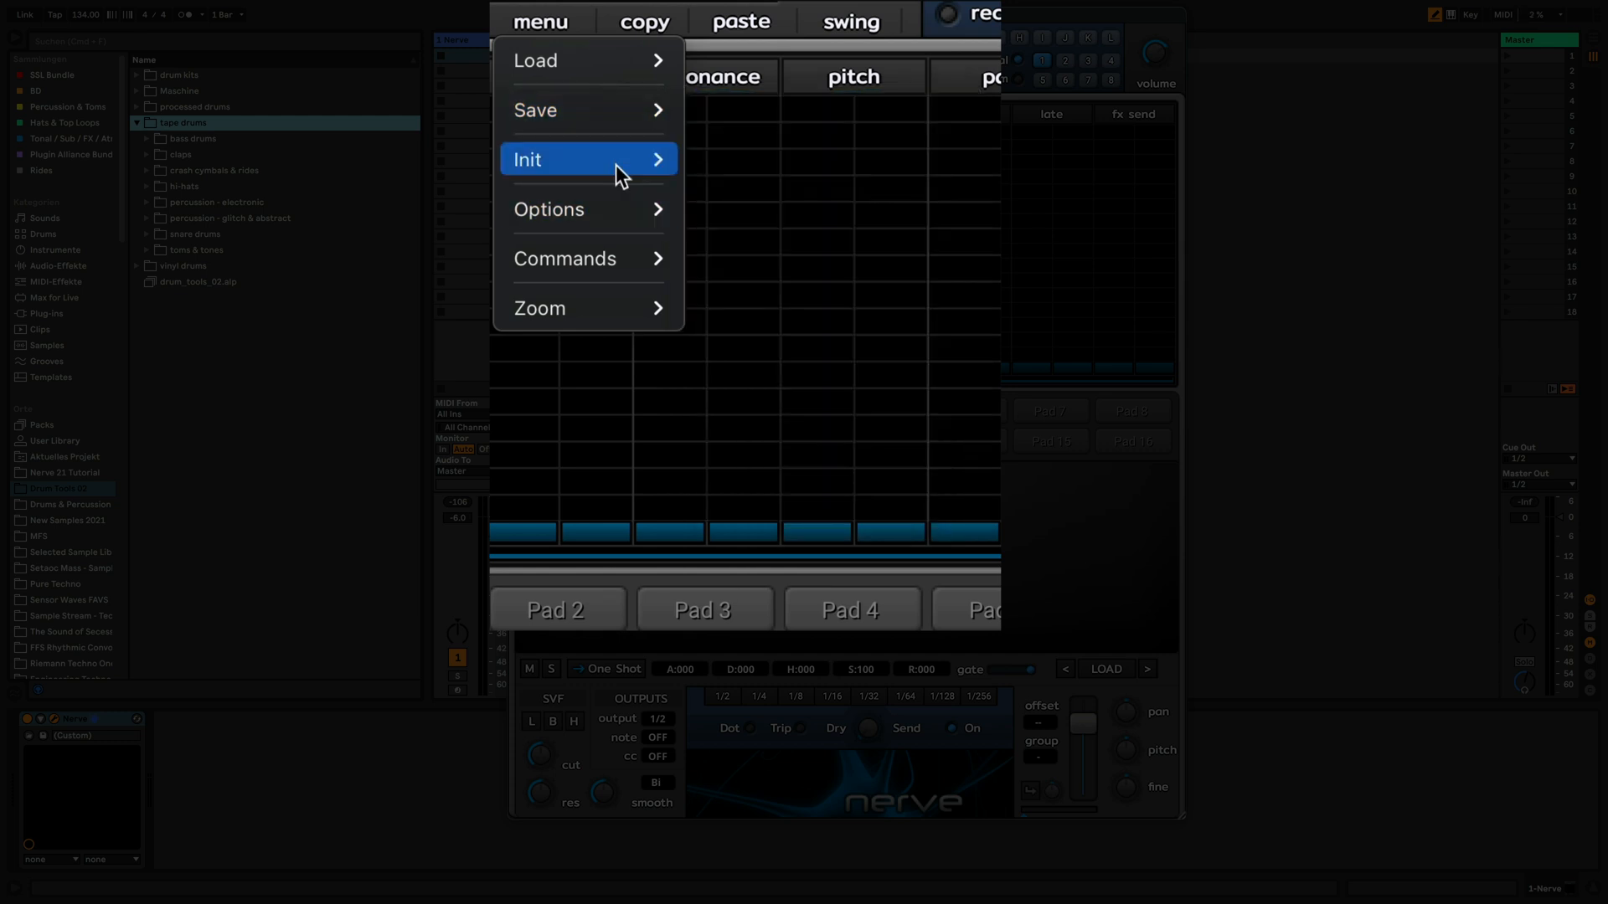
mouse_move(615, 164)
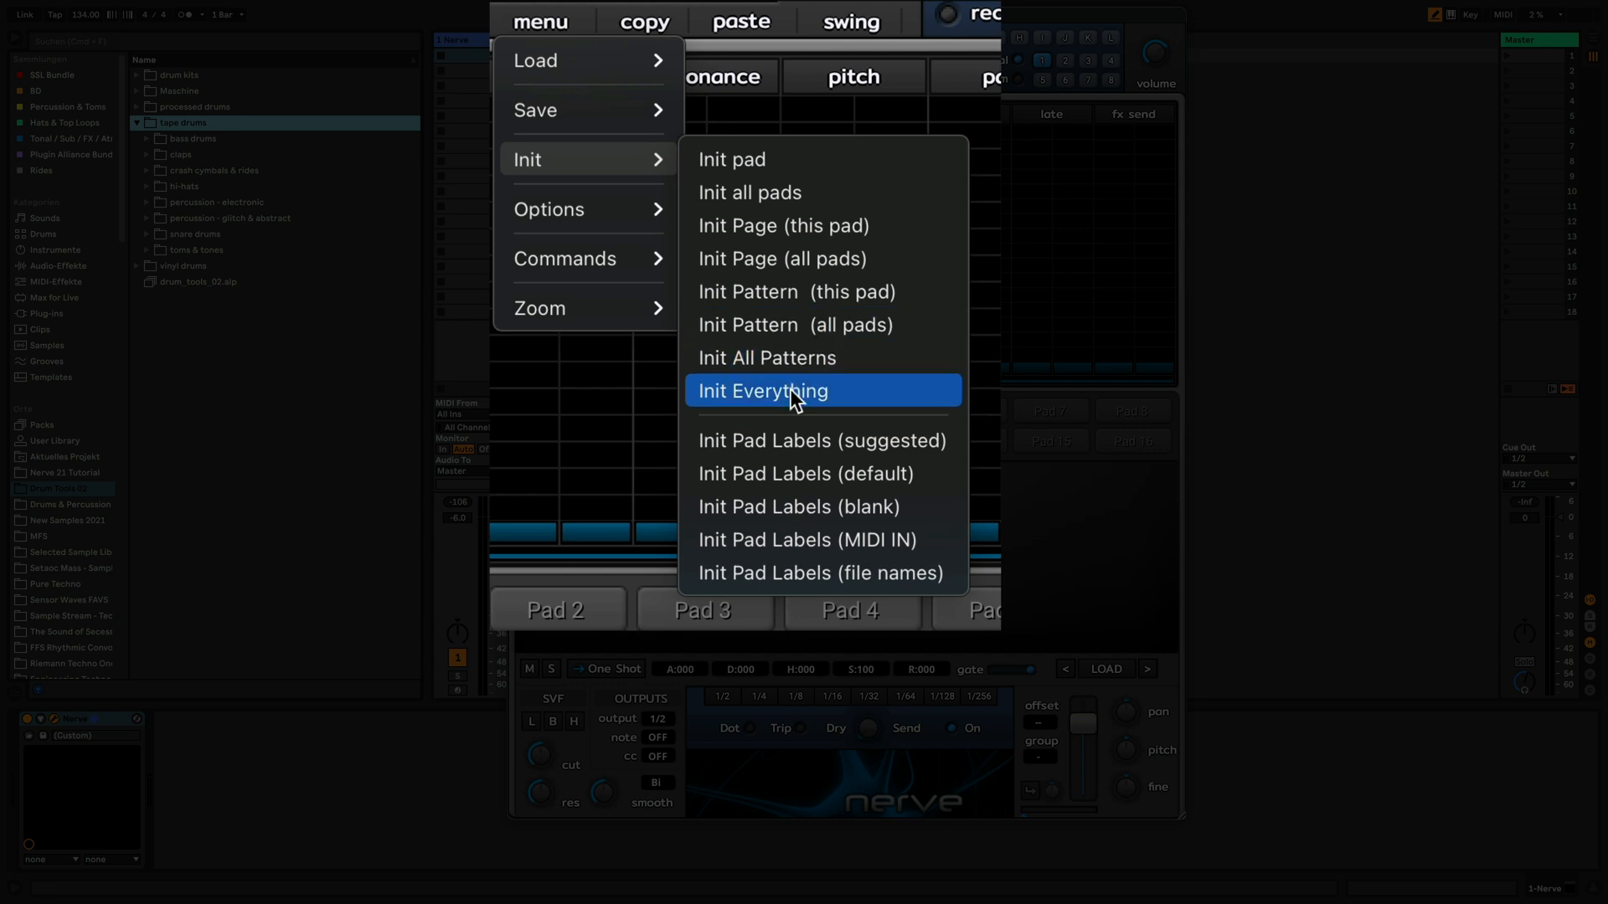
mouse_move(587, 258)
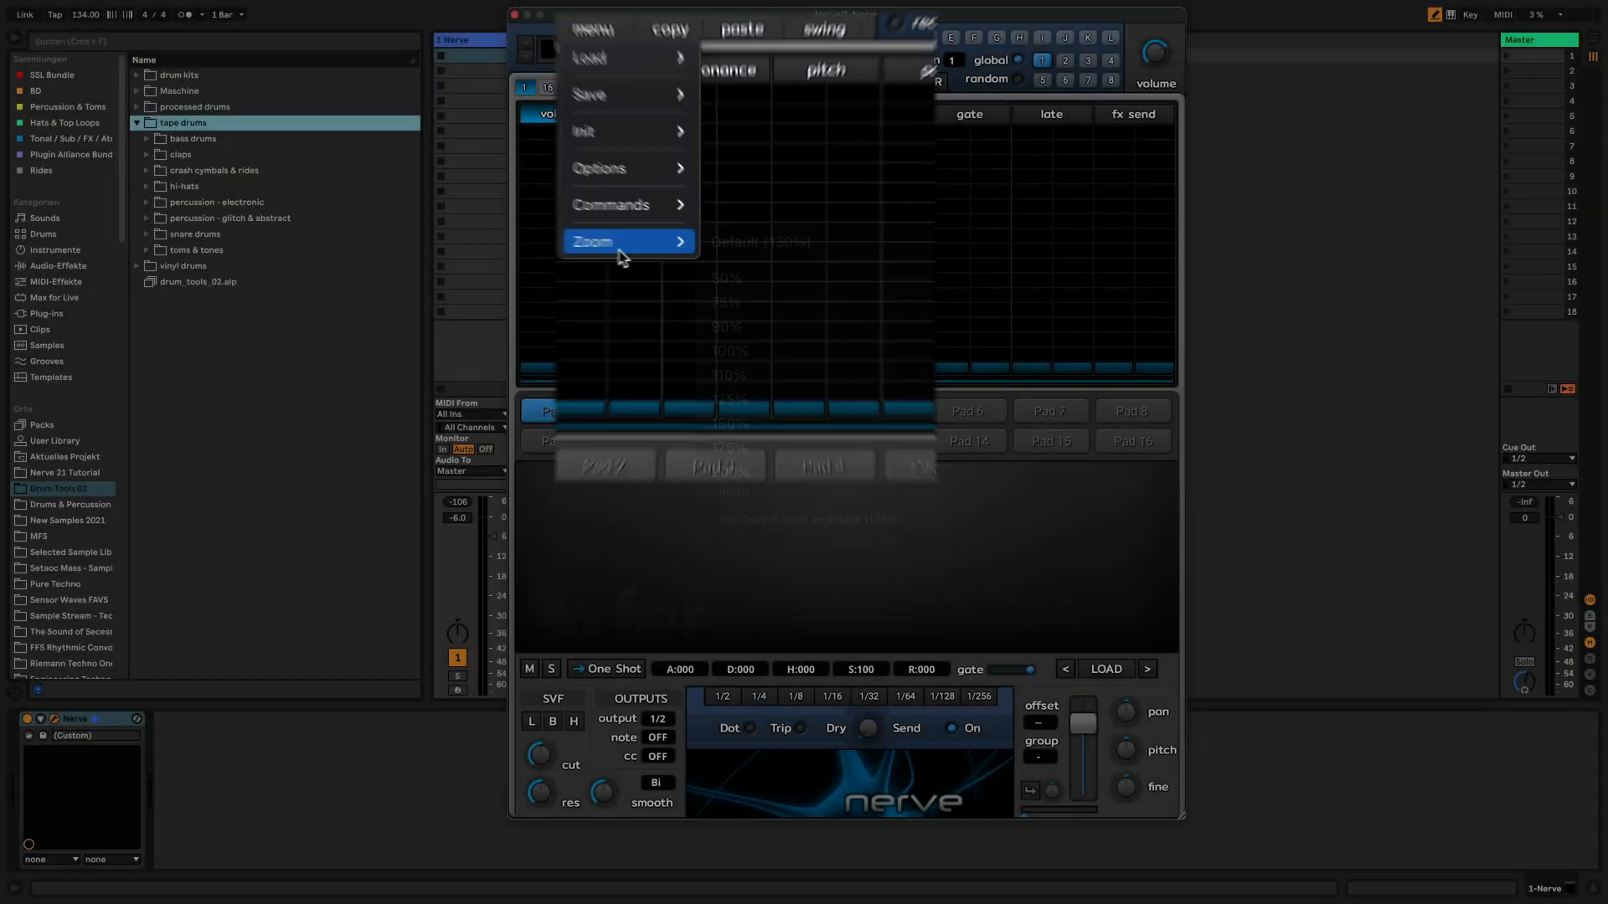
mouse_move(585, 316)
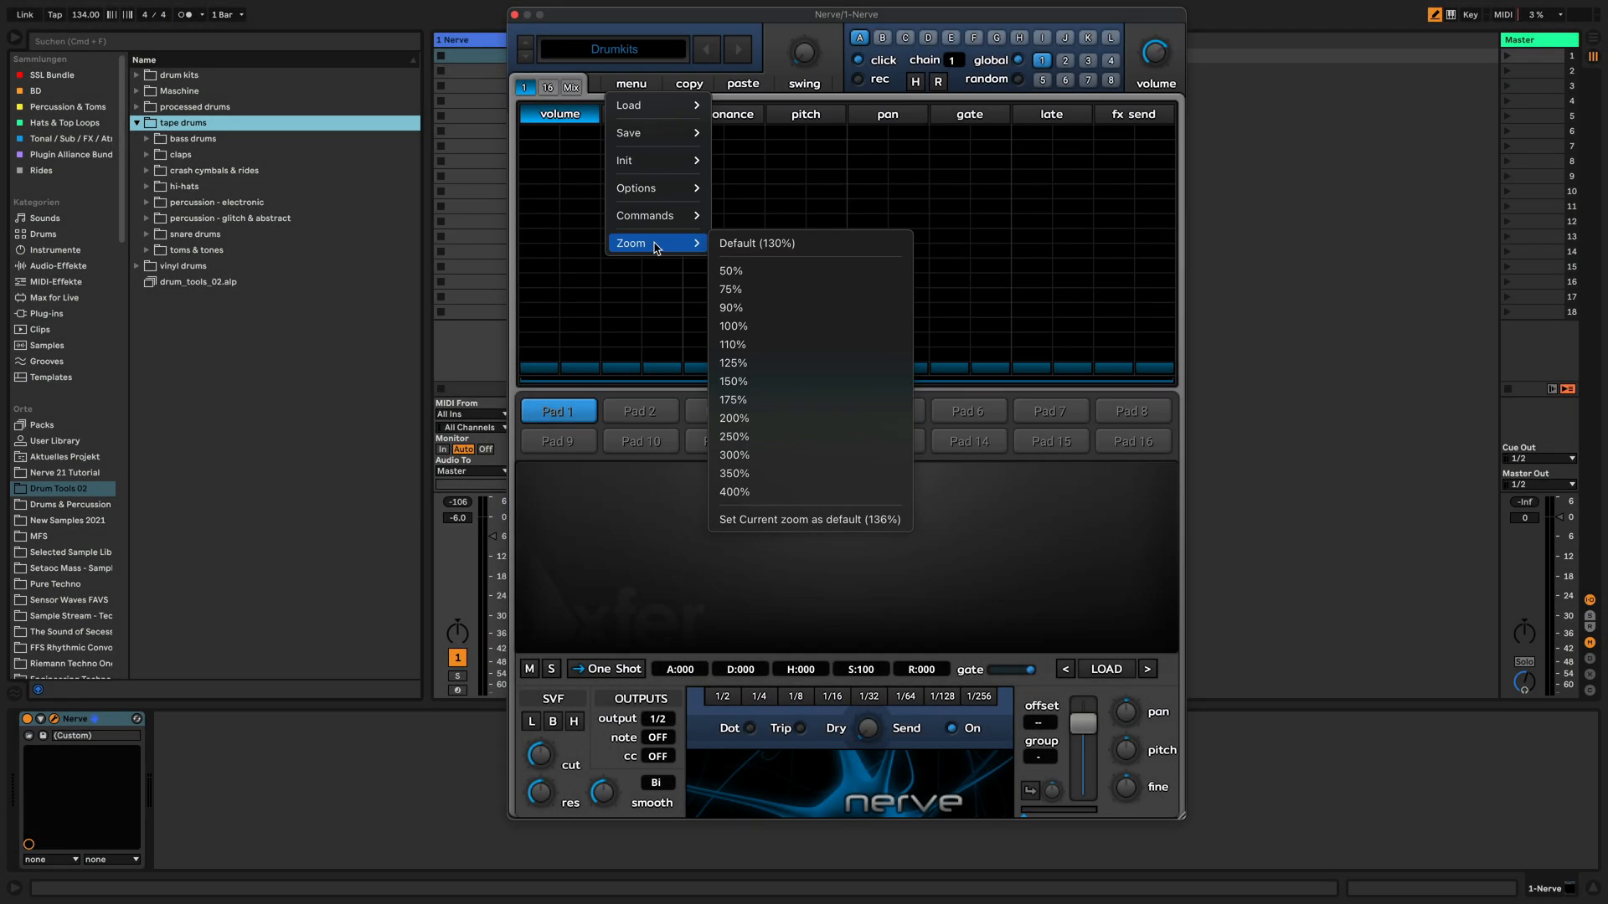
left_click(844, 22)
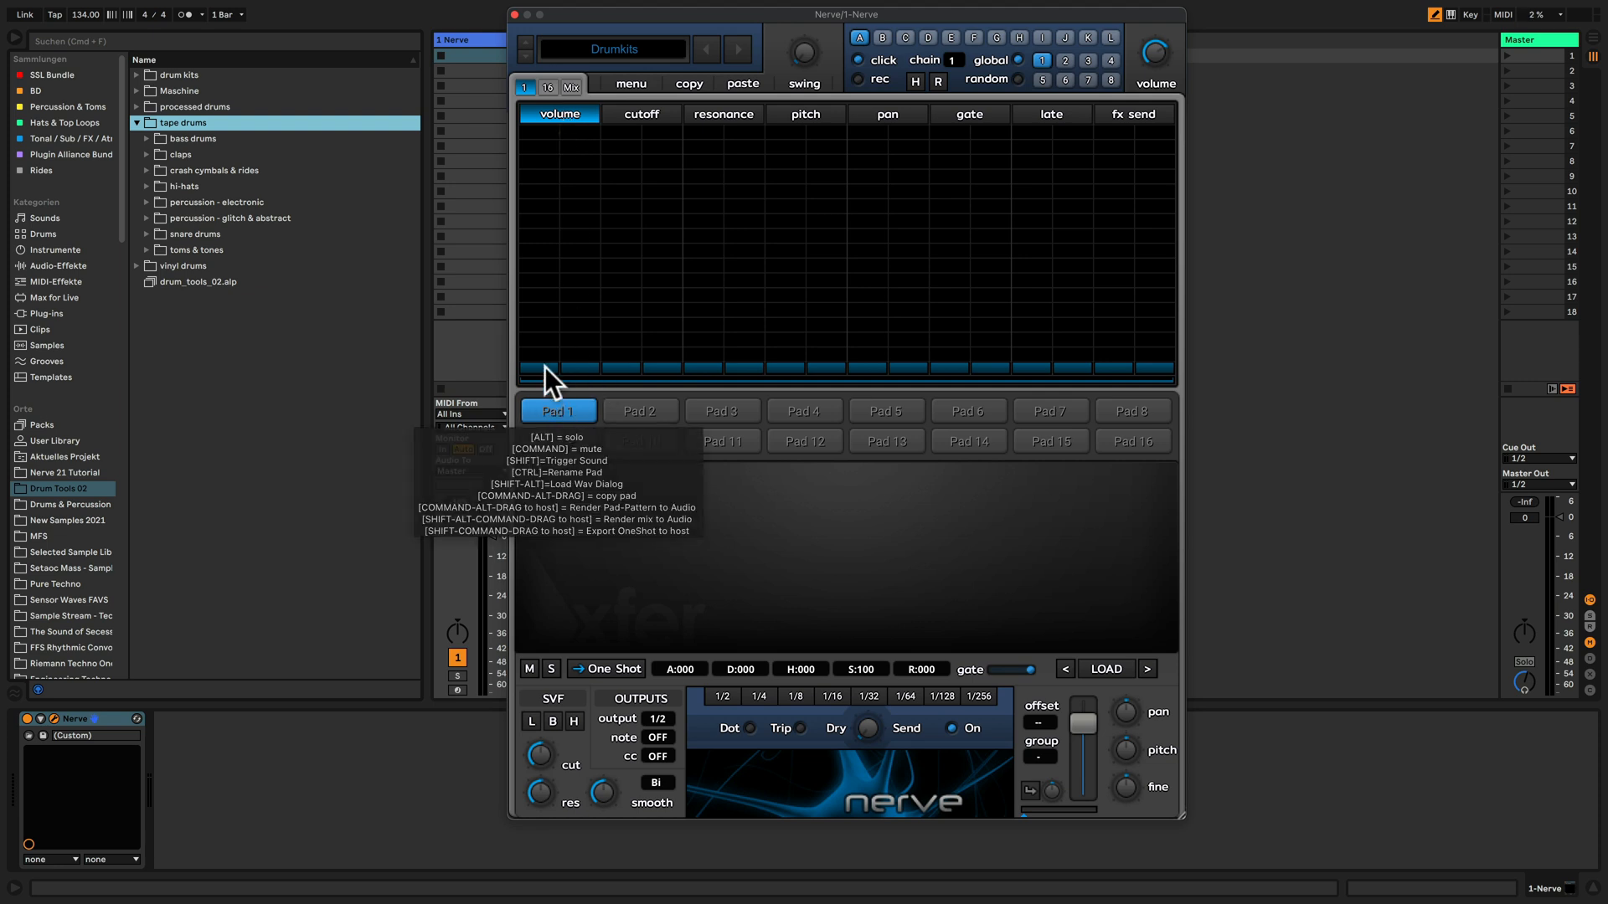
Program pad 1's volume sequence with near-maximum levels on steps 1, 5, 9 and 13.
left_click(549, 149)
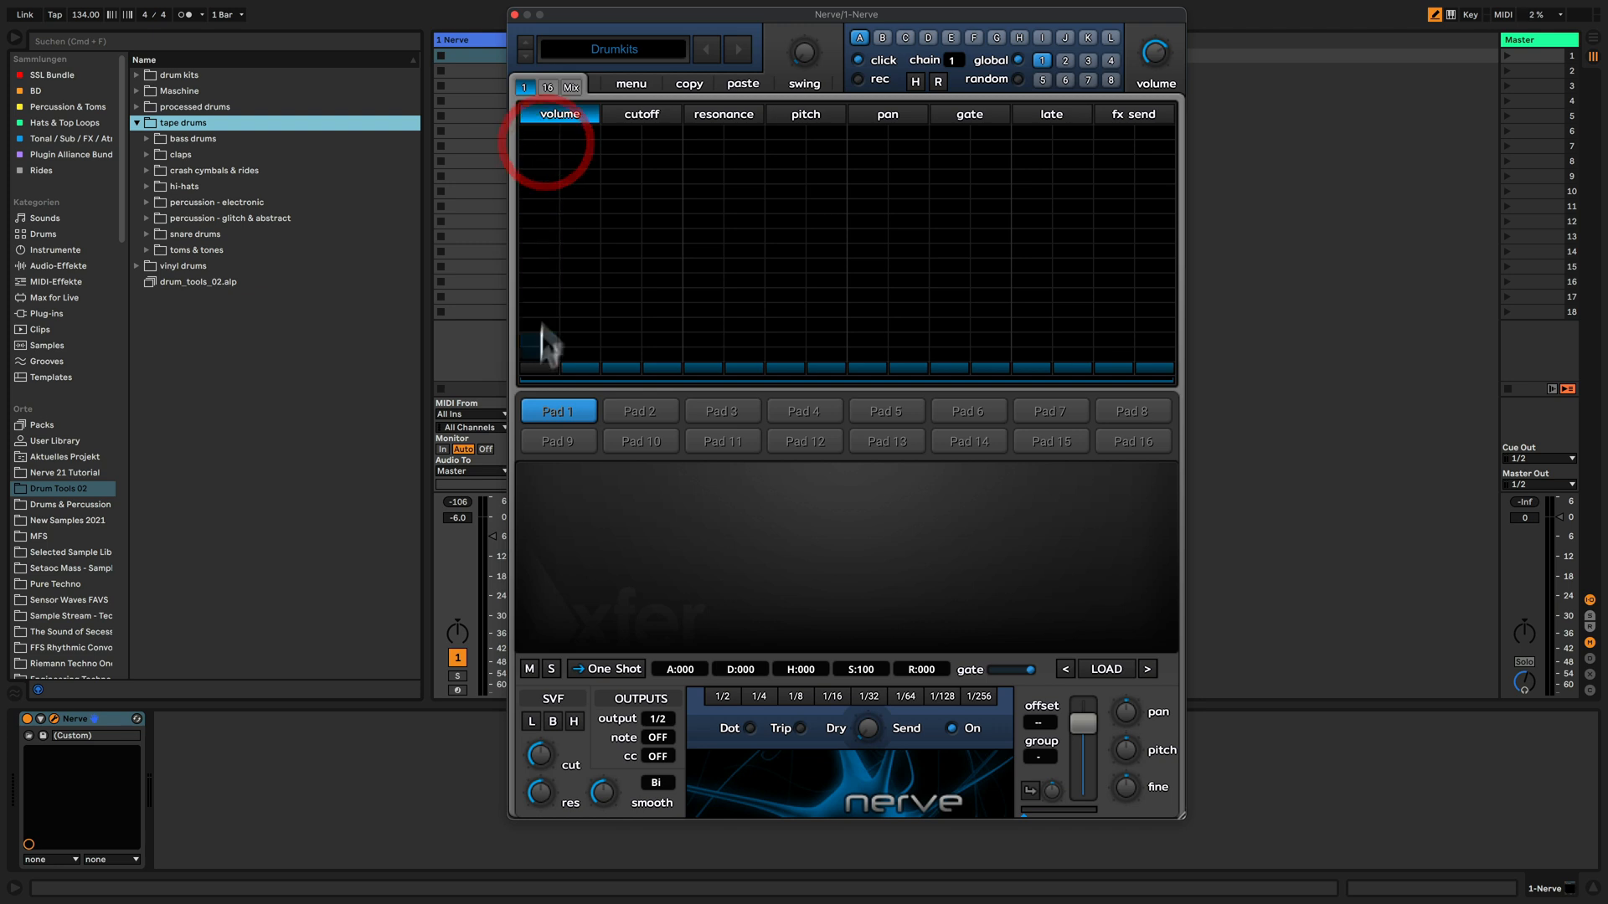
left_click(546, 366)
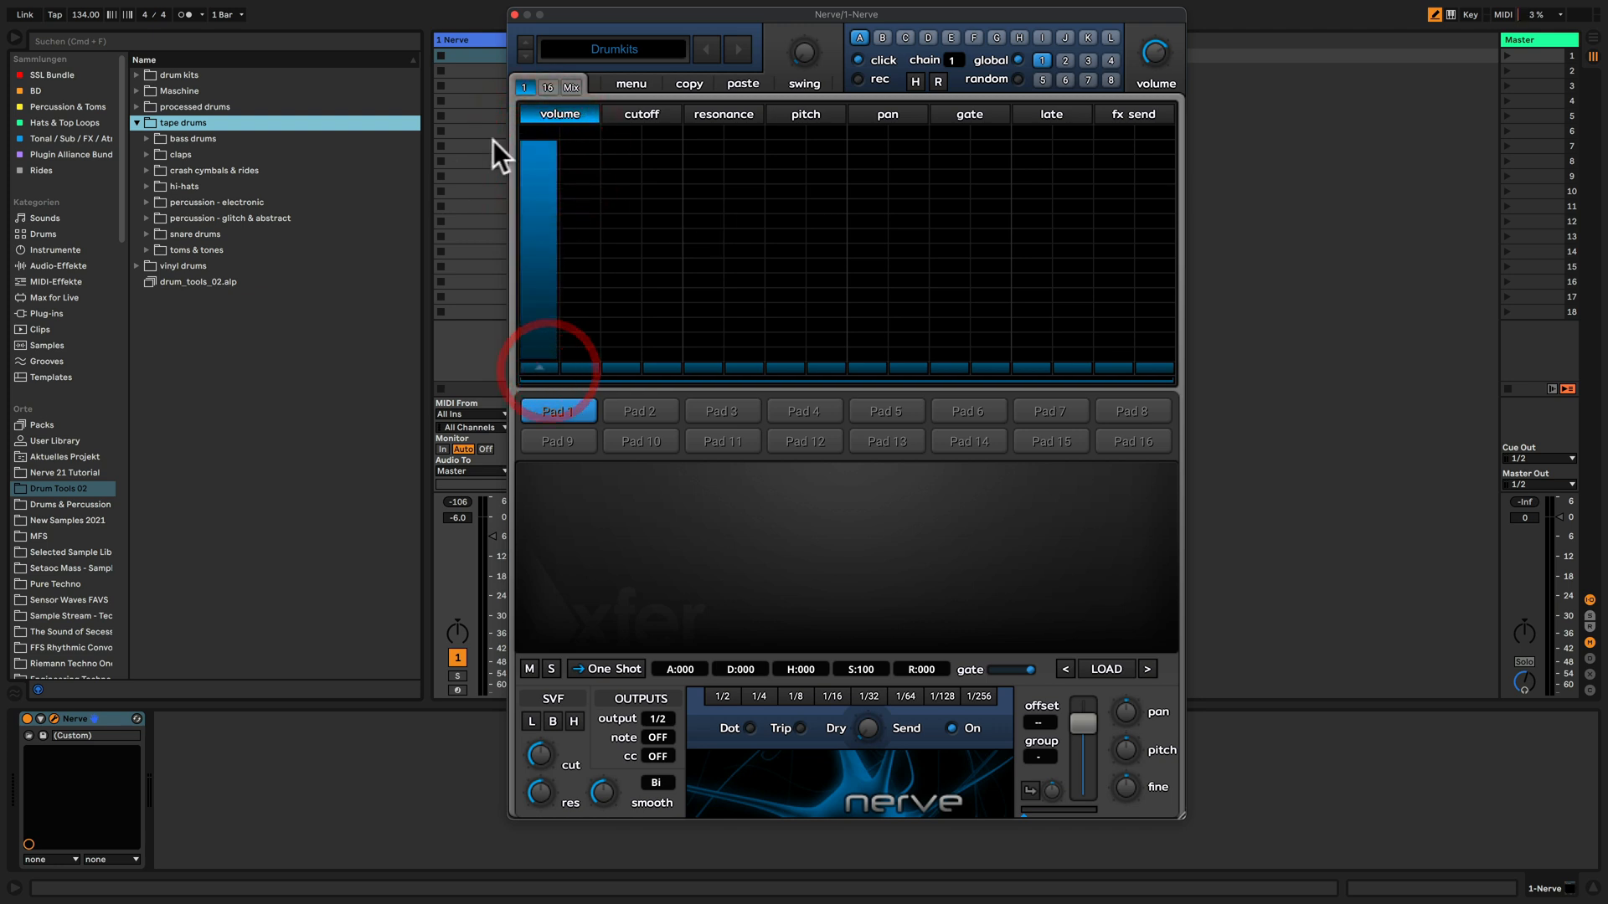
left_click(700, 148)
left_click(871, 149)
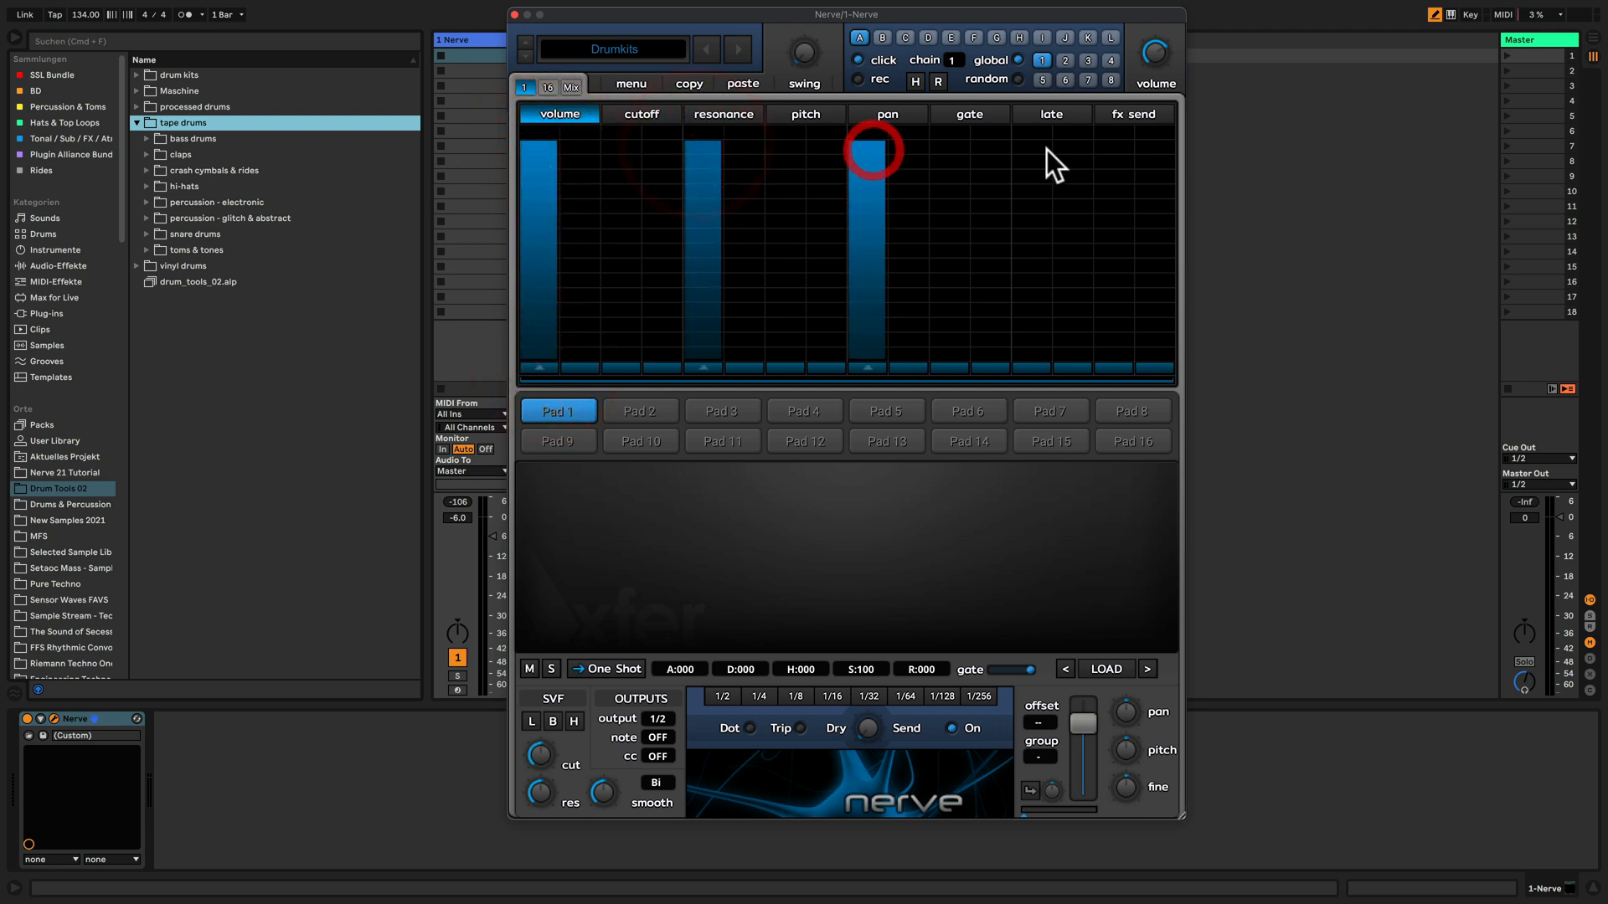
left_click(1040, 149)
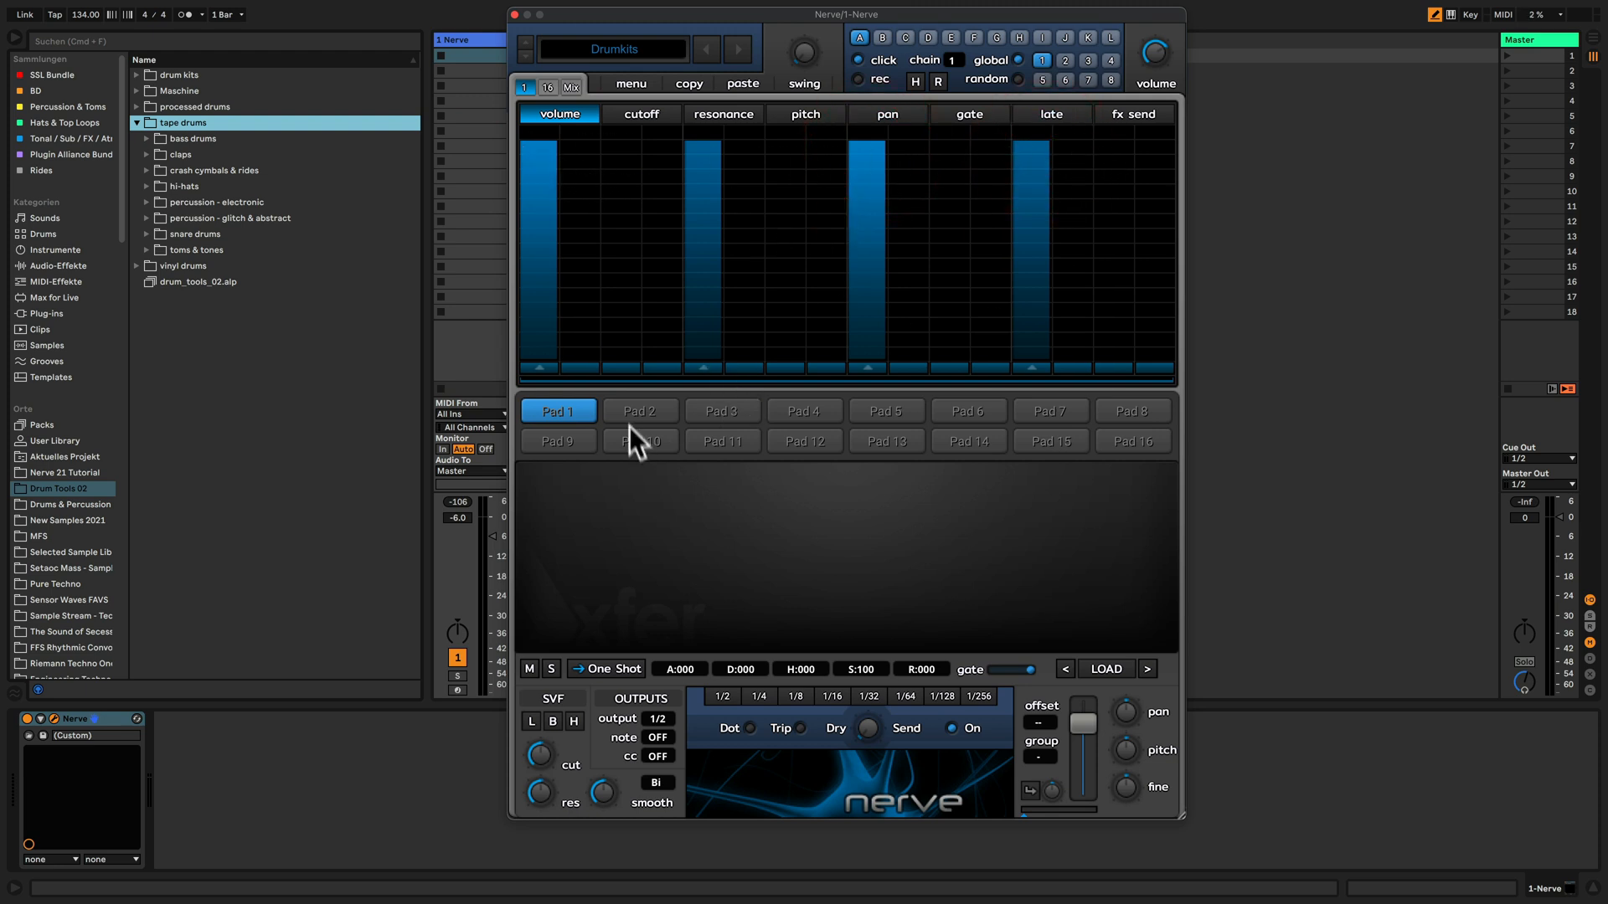
Load dt02_kick-clean_anatanz_t1.wav from the tape drums' classic kicks folder onto pad 1.
left_click(645, 412)
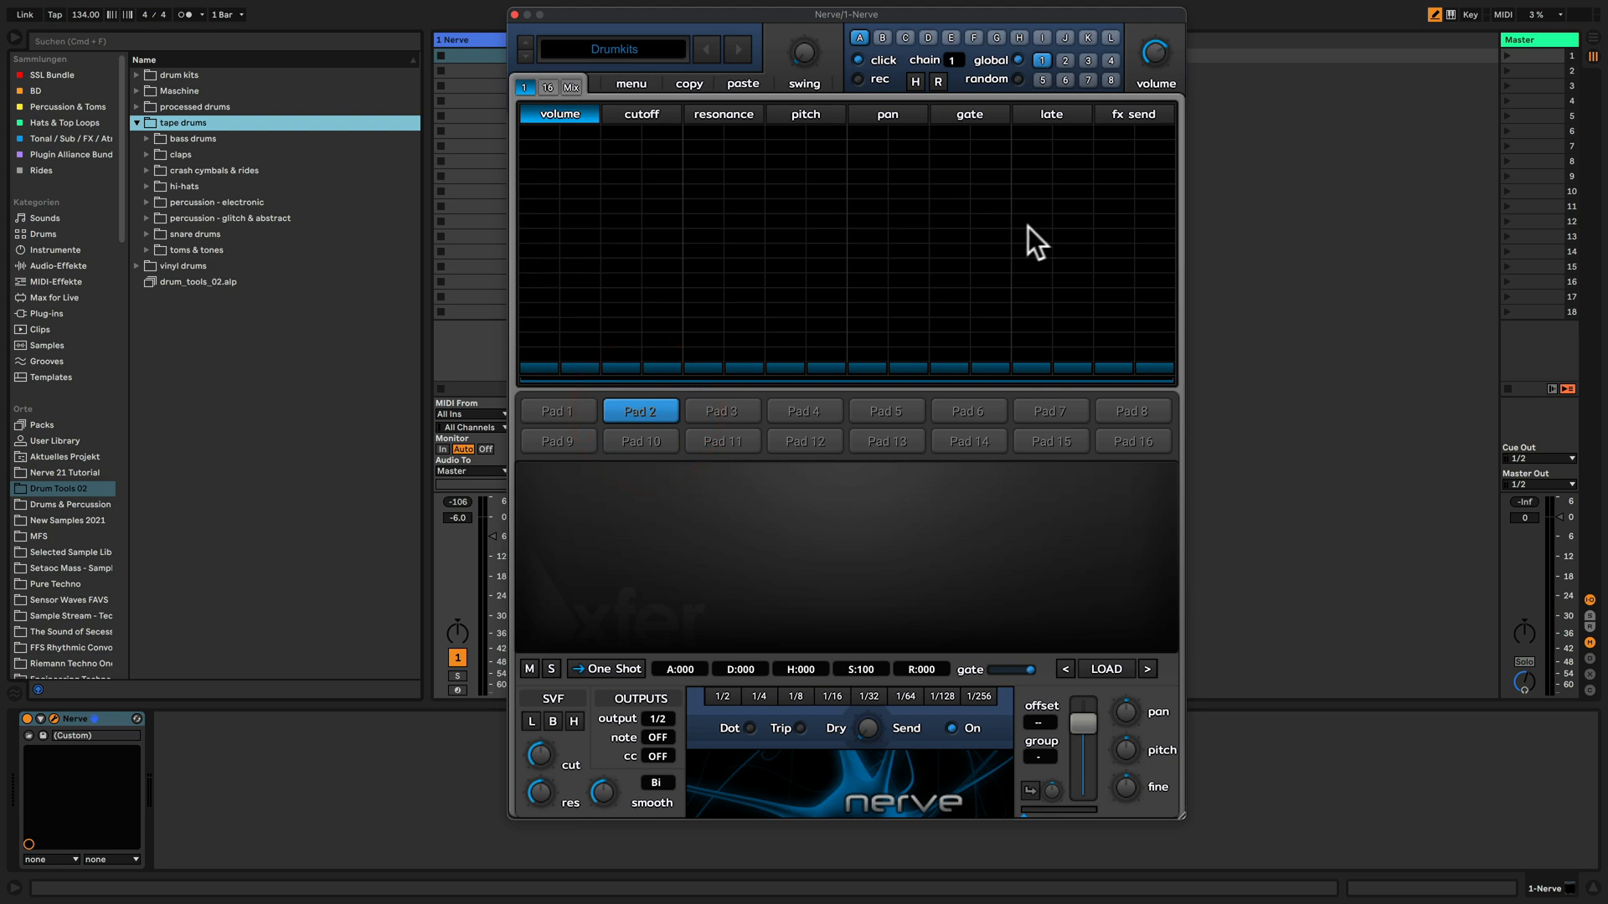
left_click(556, 416)
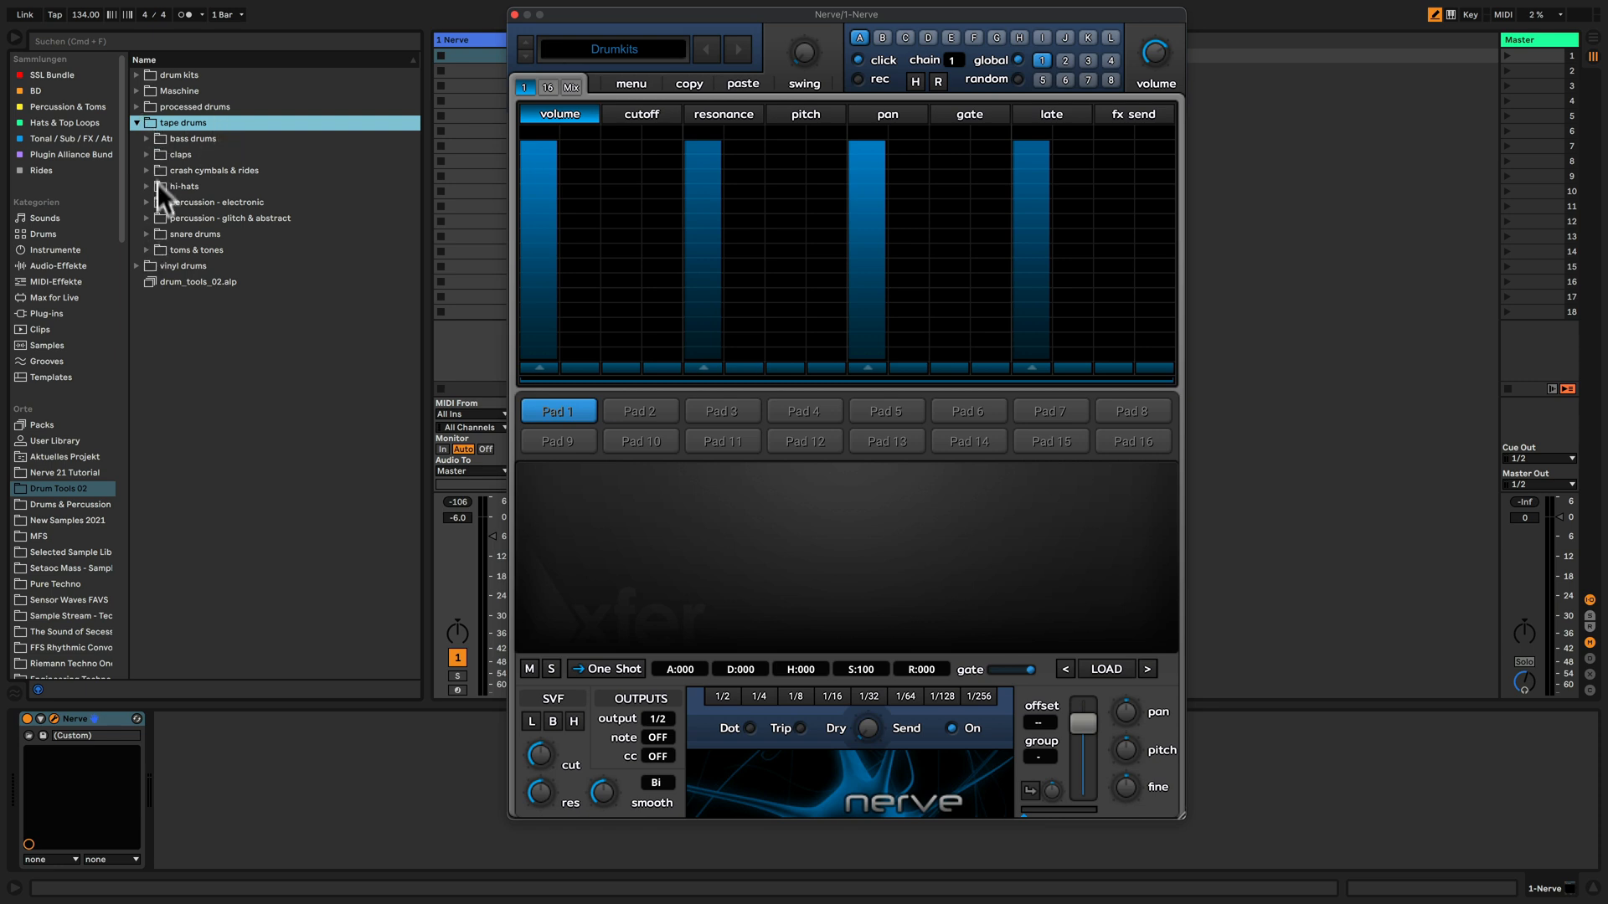
left_click(146, 139)
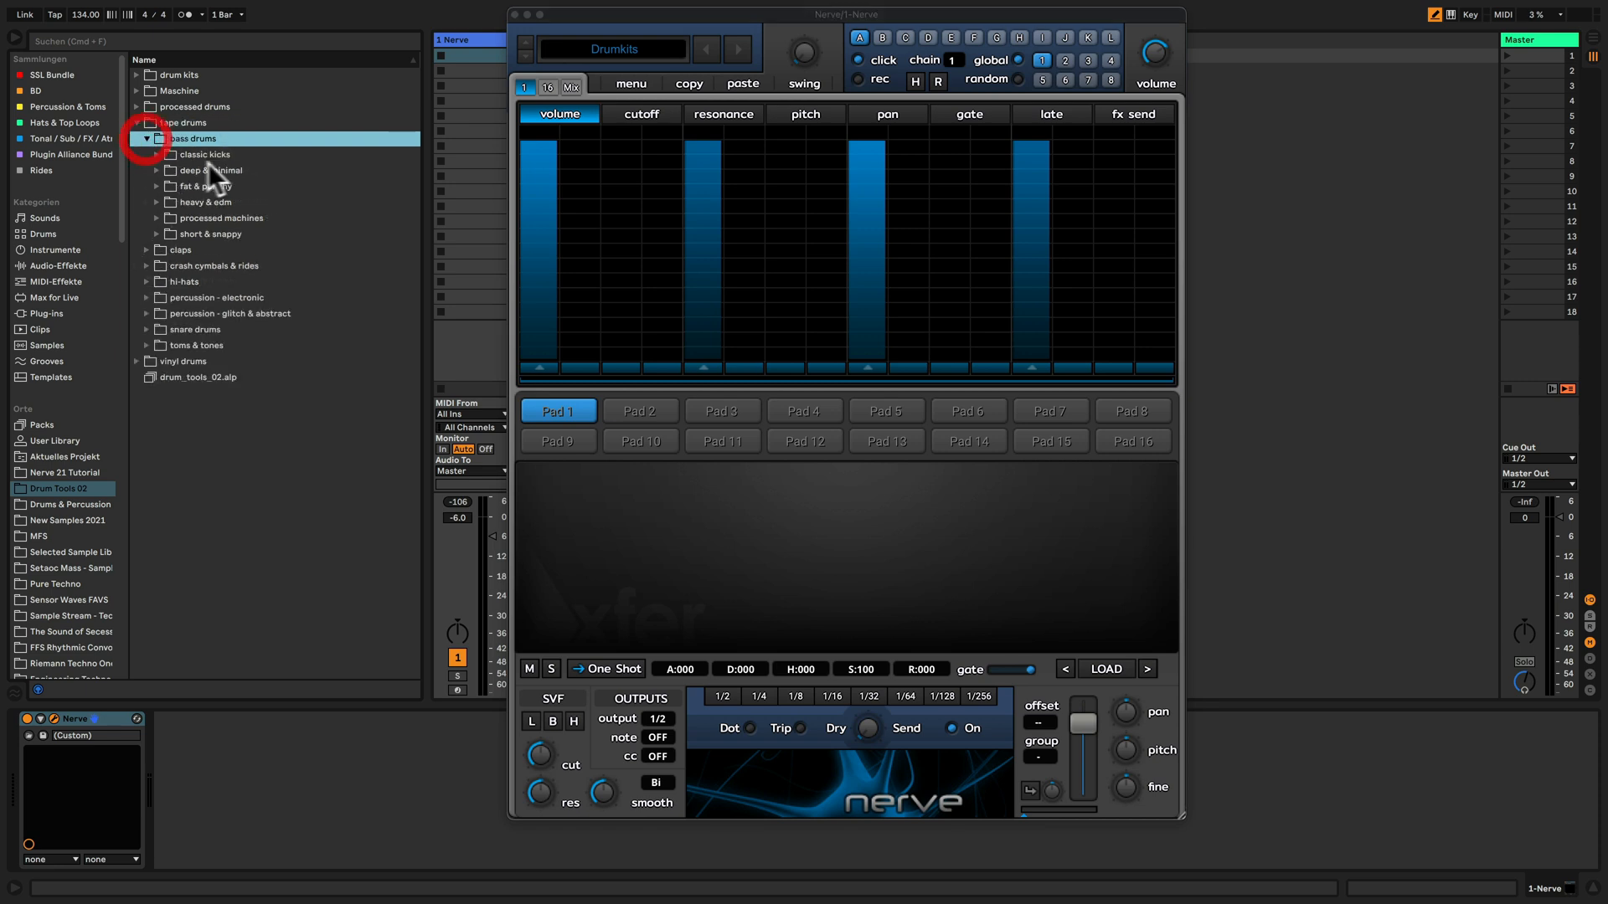
left_click(157, 154)
left_click(244, 172)
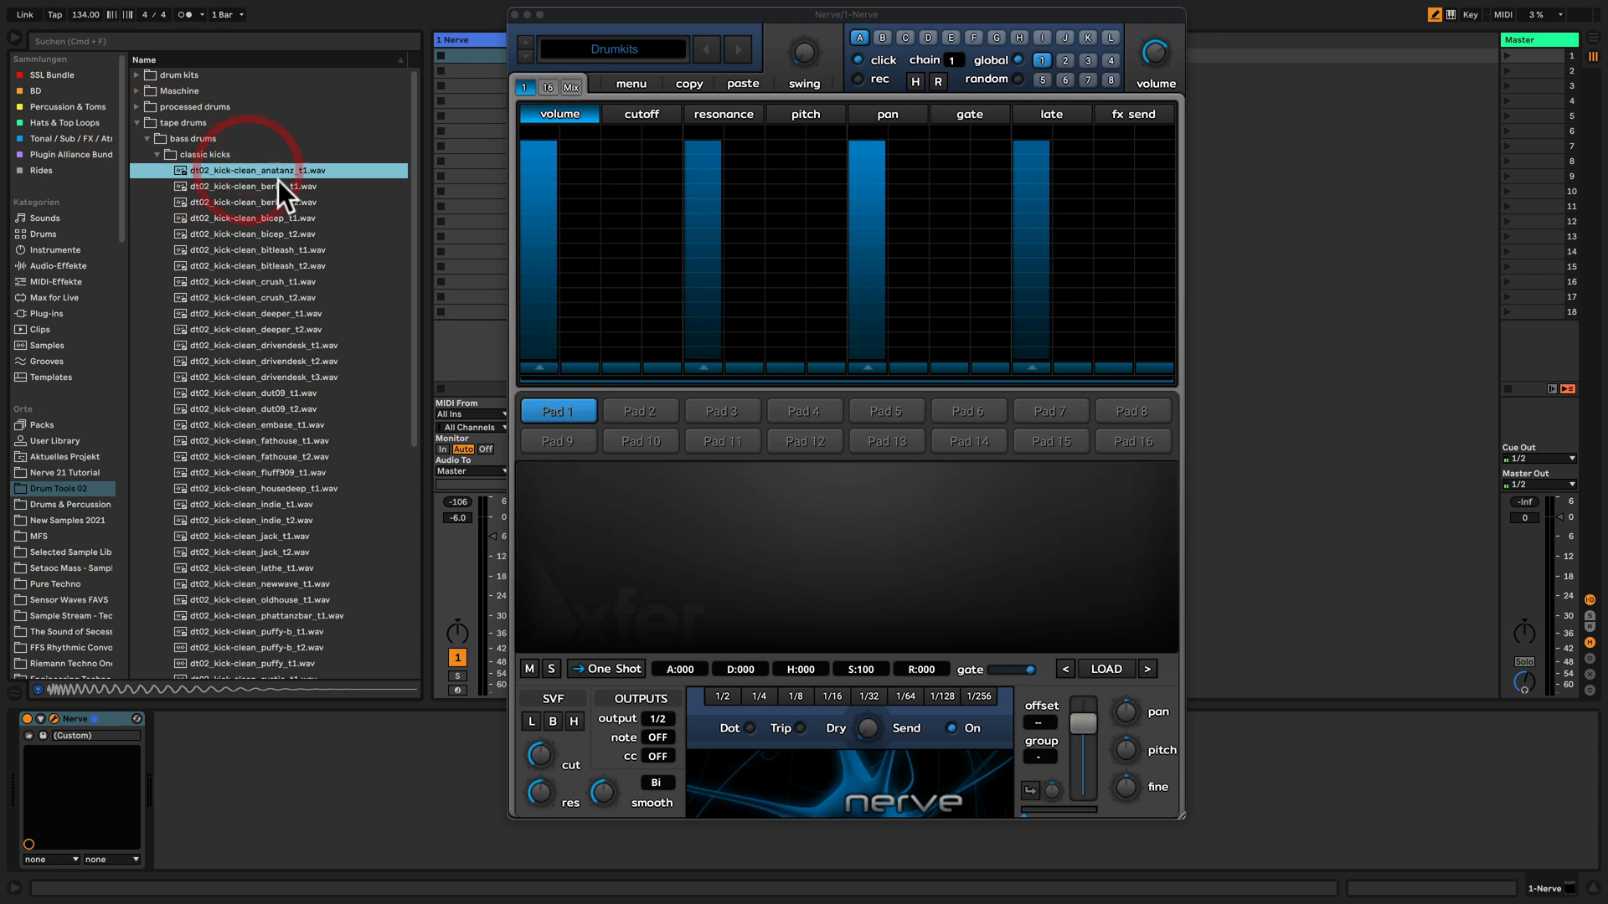
left_click_drag(318, 226, 576, 408)
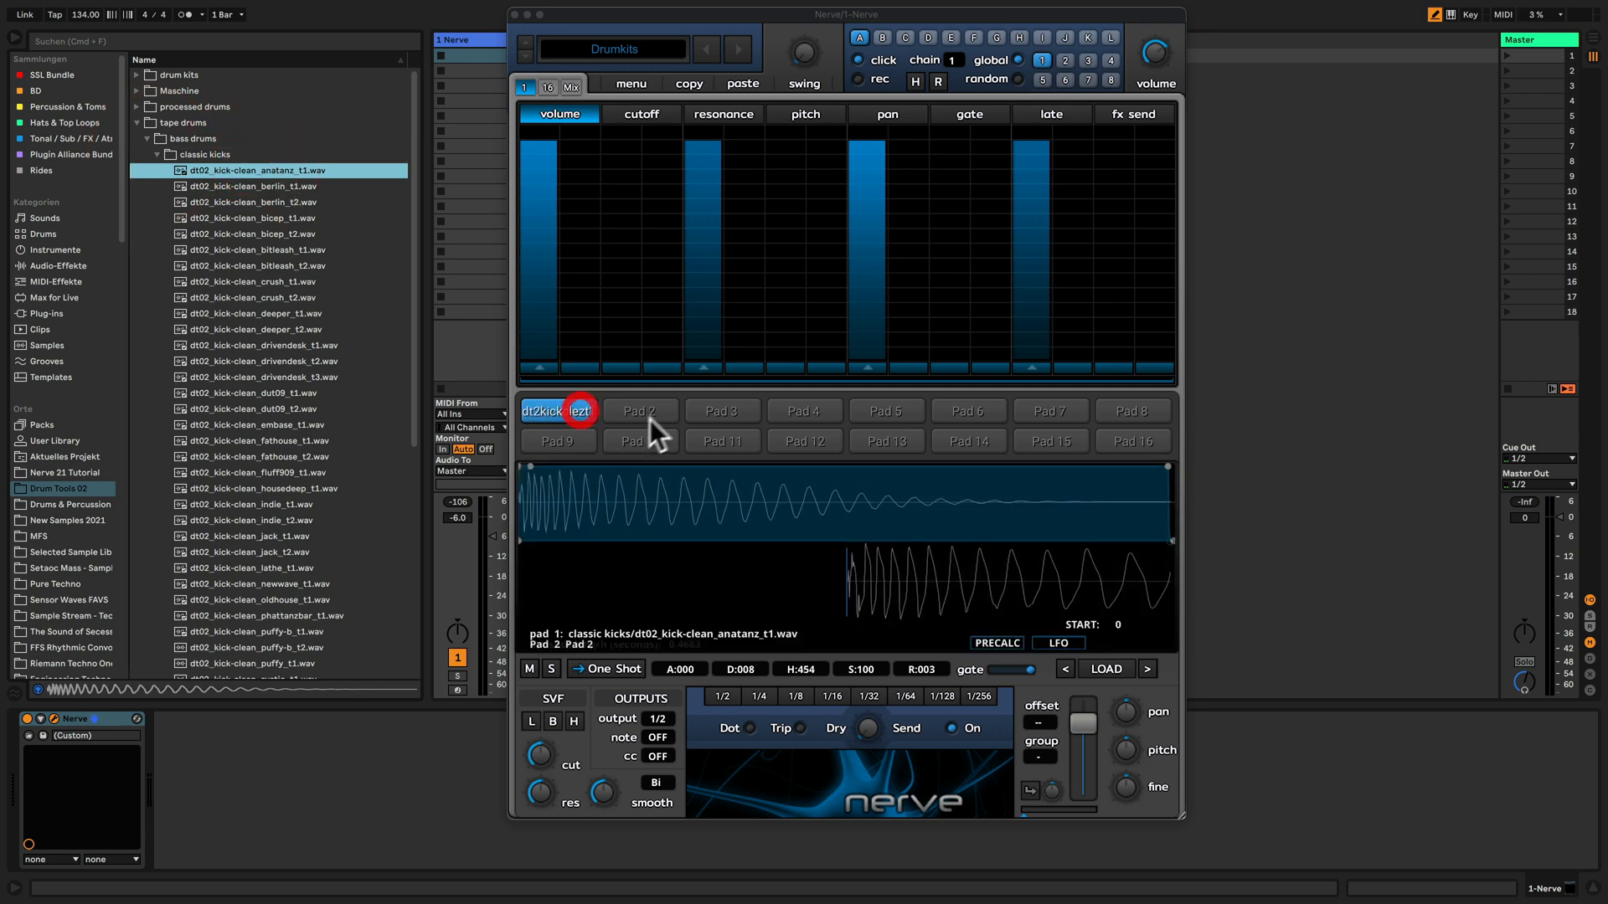
Audition samples in the toms & tones folder and load dt02_tom_dread_t1.wav onto pad 2.
left_click(653, 412)
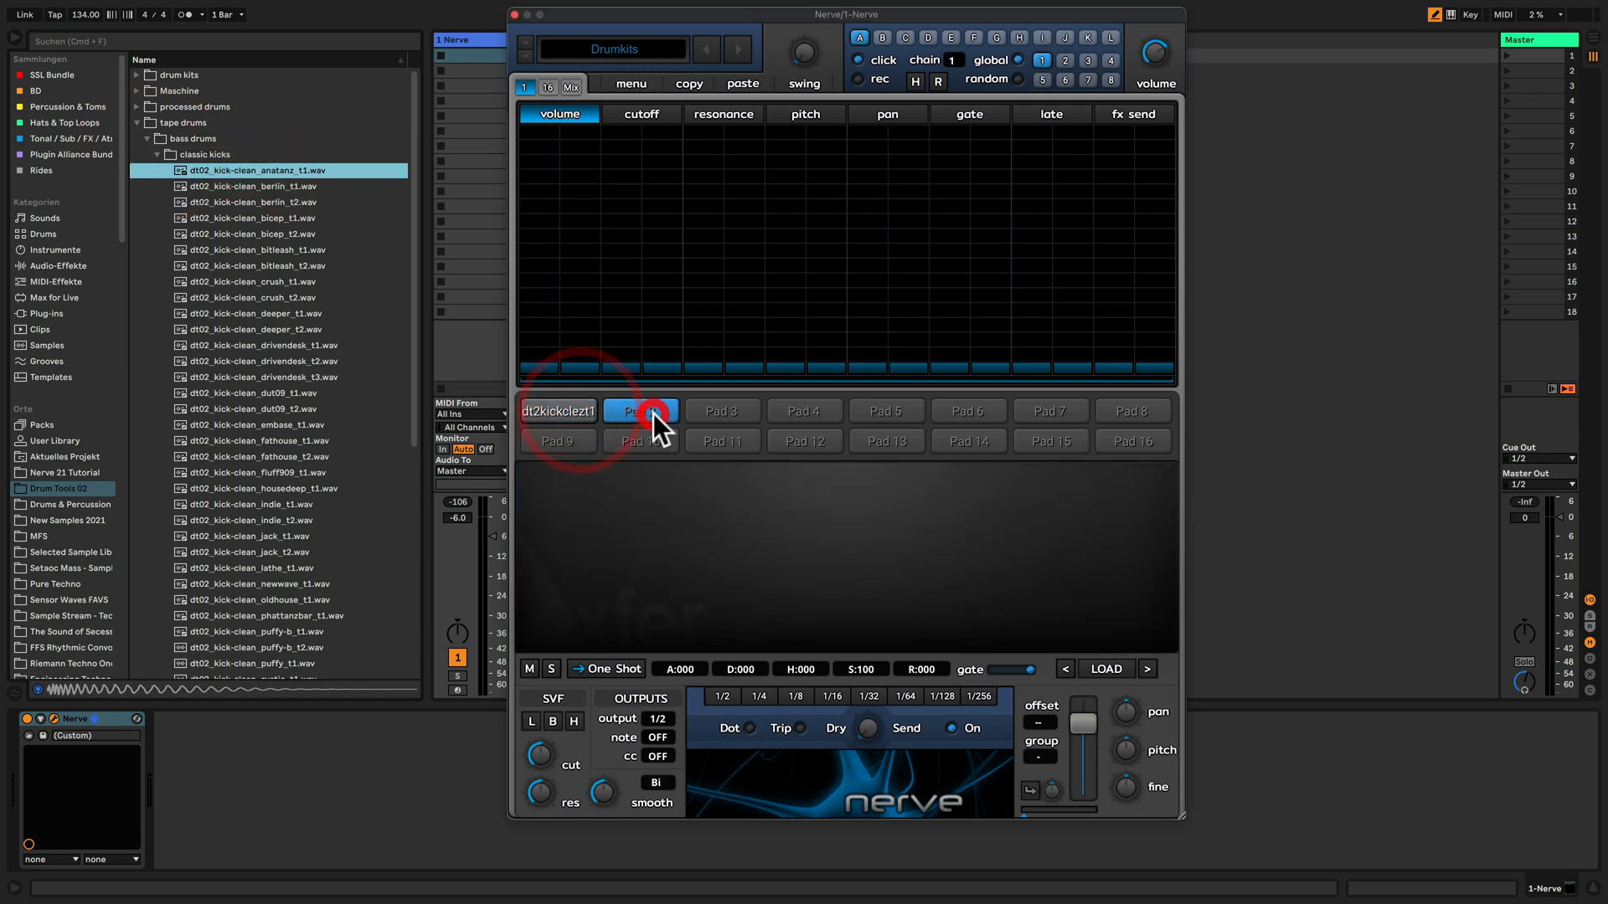
left_click(155, 154)
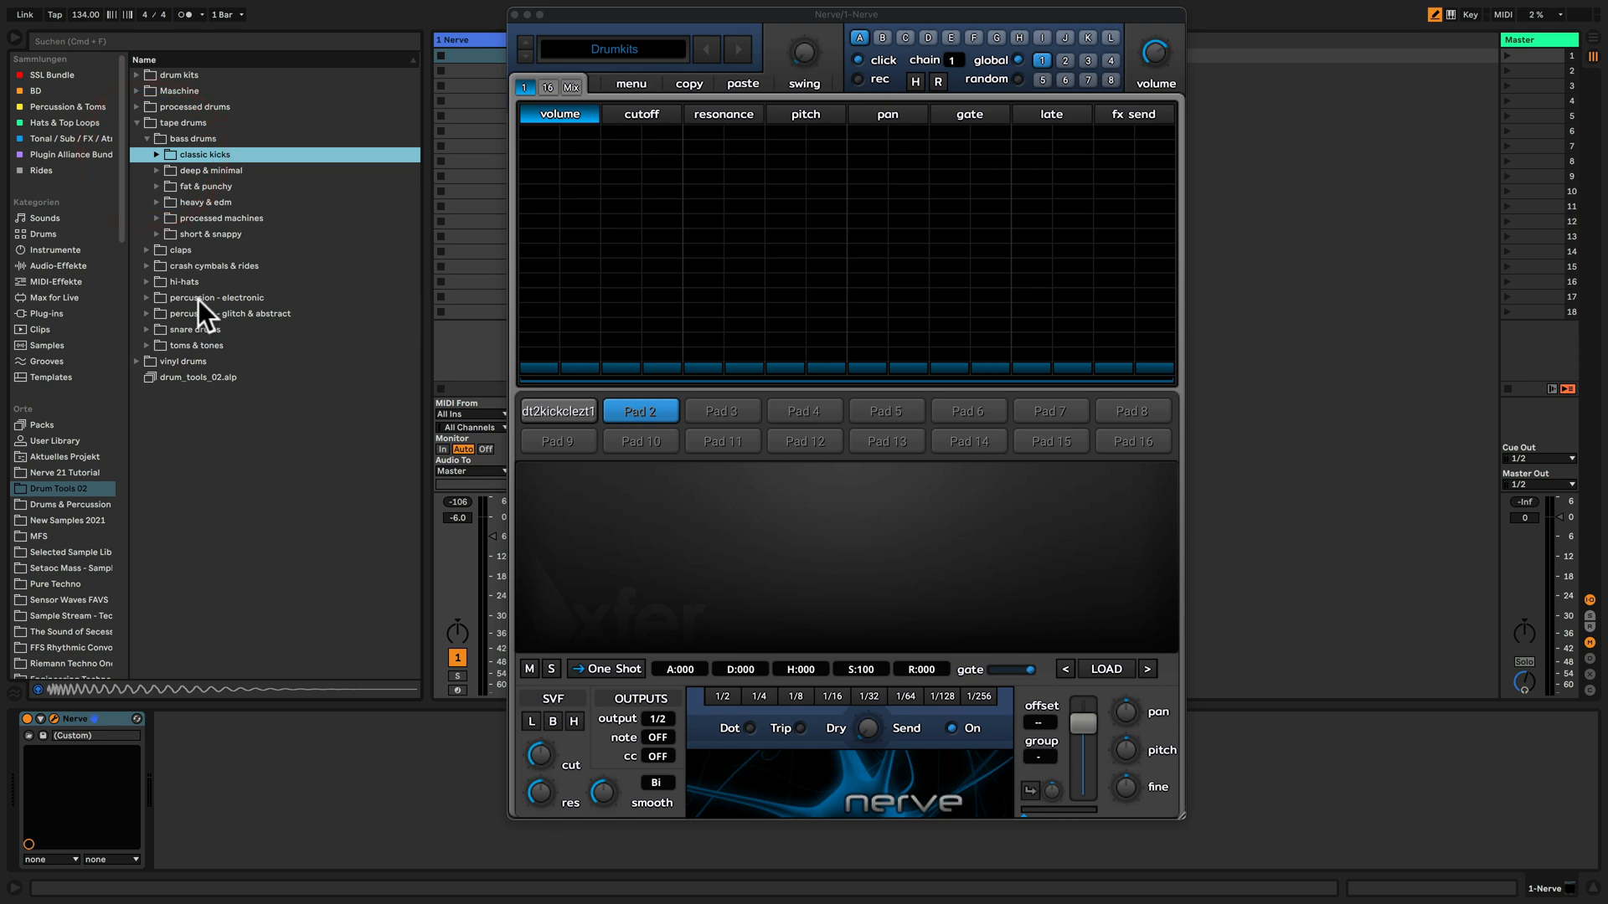
left_click(146, 346)
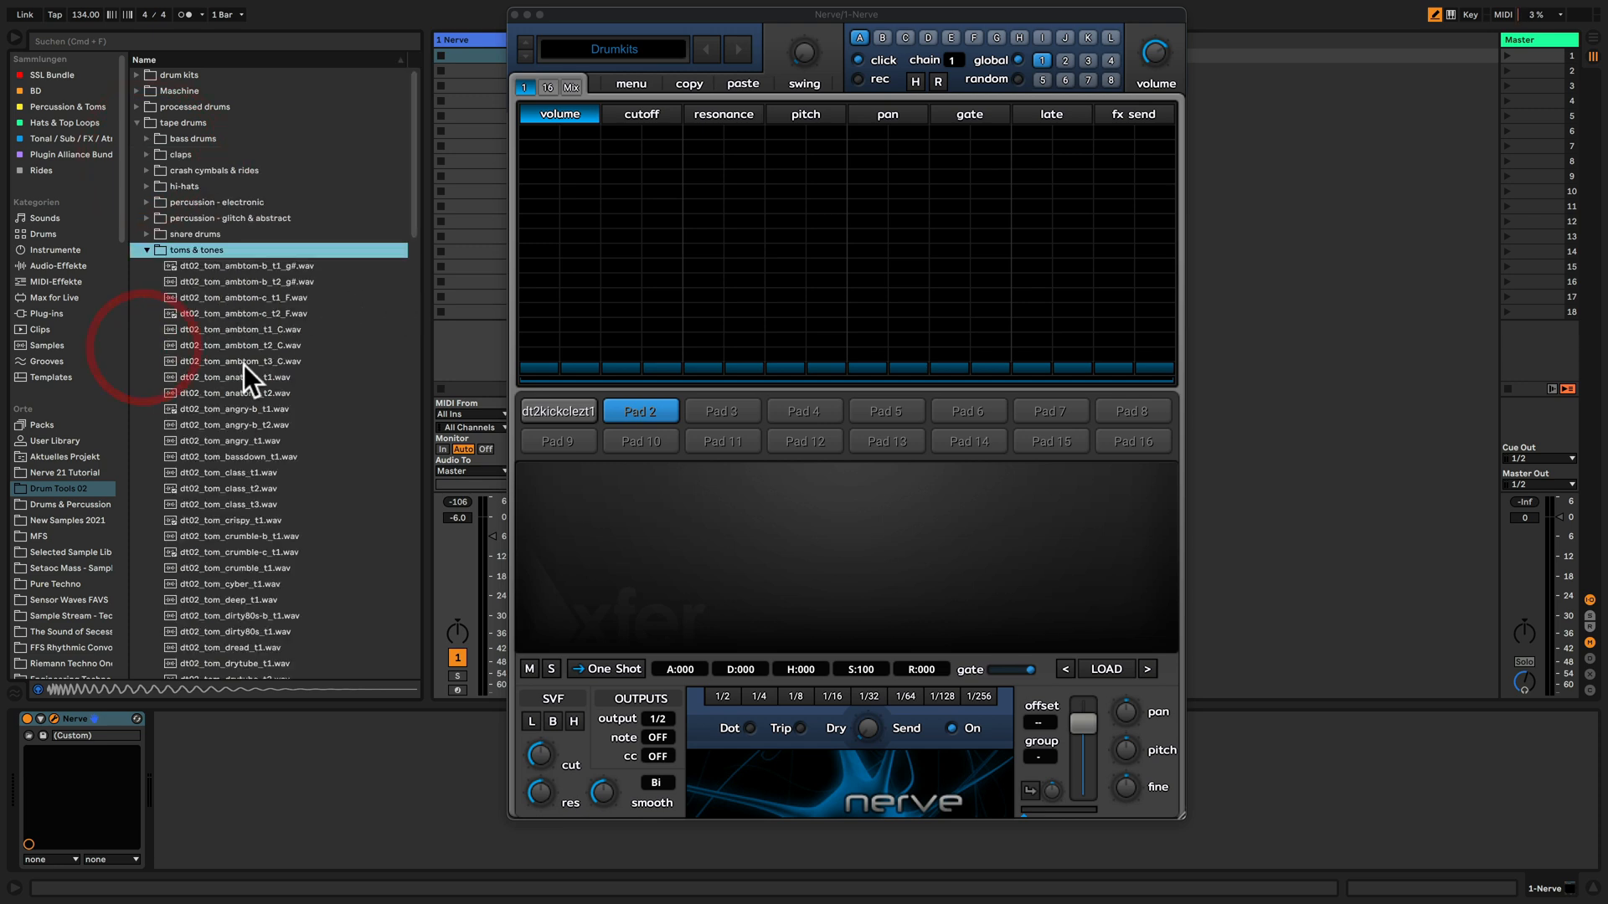
scroll(243, 365, "down", 1)
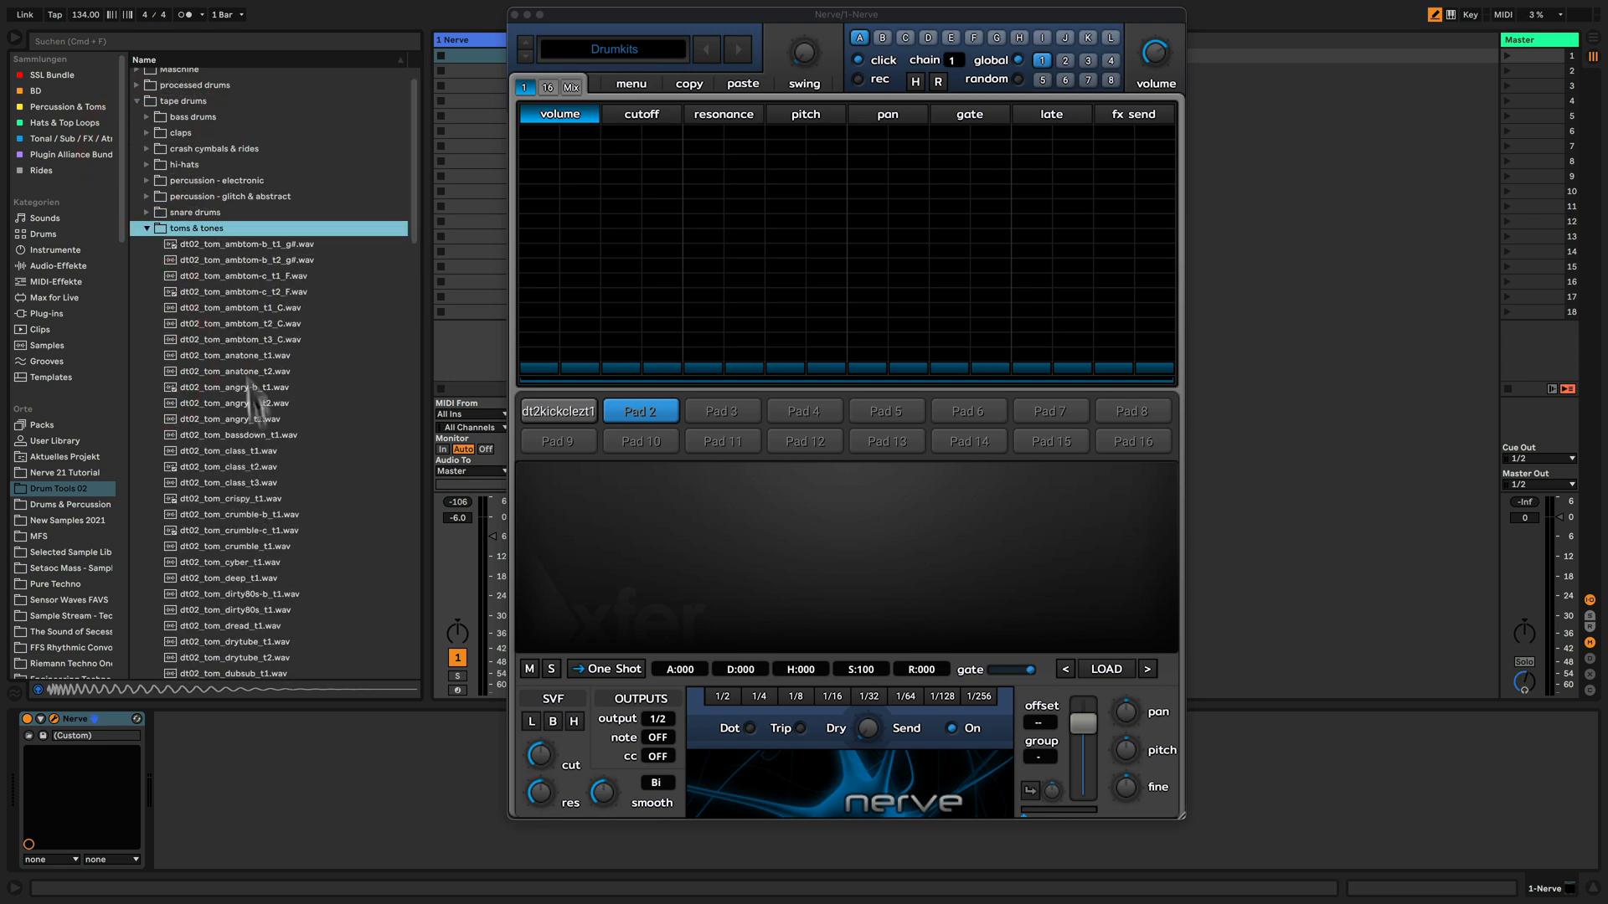
left_click(254, 478)
key("Down")
key("Down")
key("Down")
key("Down")
key("Down")
key("Down")
key("Down")
key("Down")
key("Down")
key("Down")
key("Down")
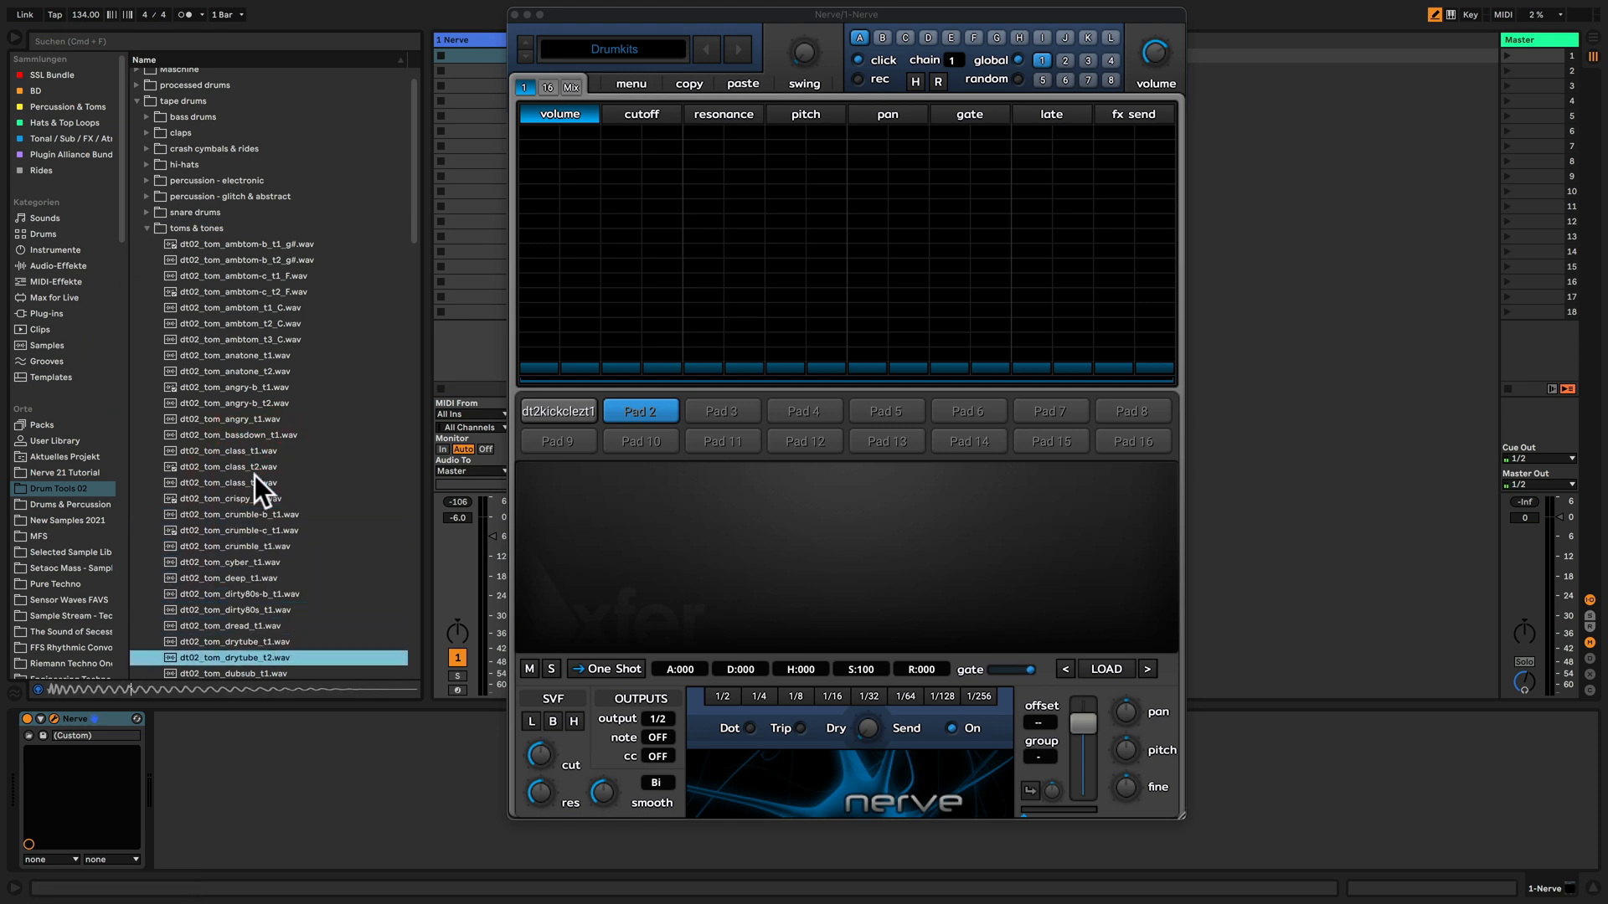
key("Up")
key("Up")
left_click_drag(257, 625, 641, 411)
left_click(146, 227)
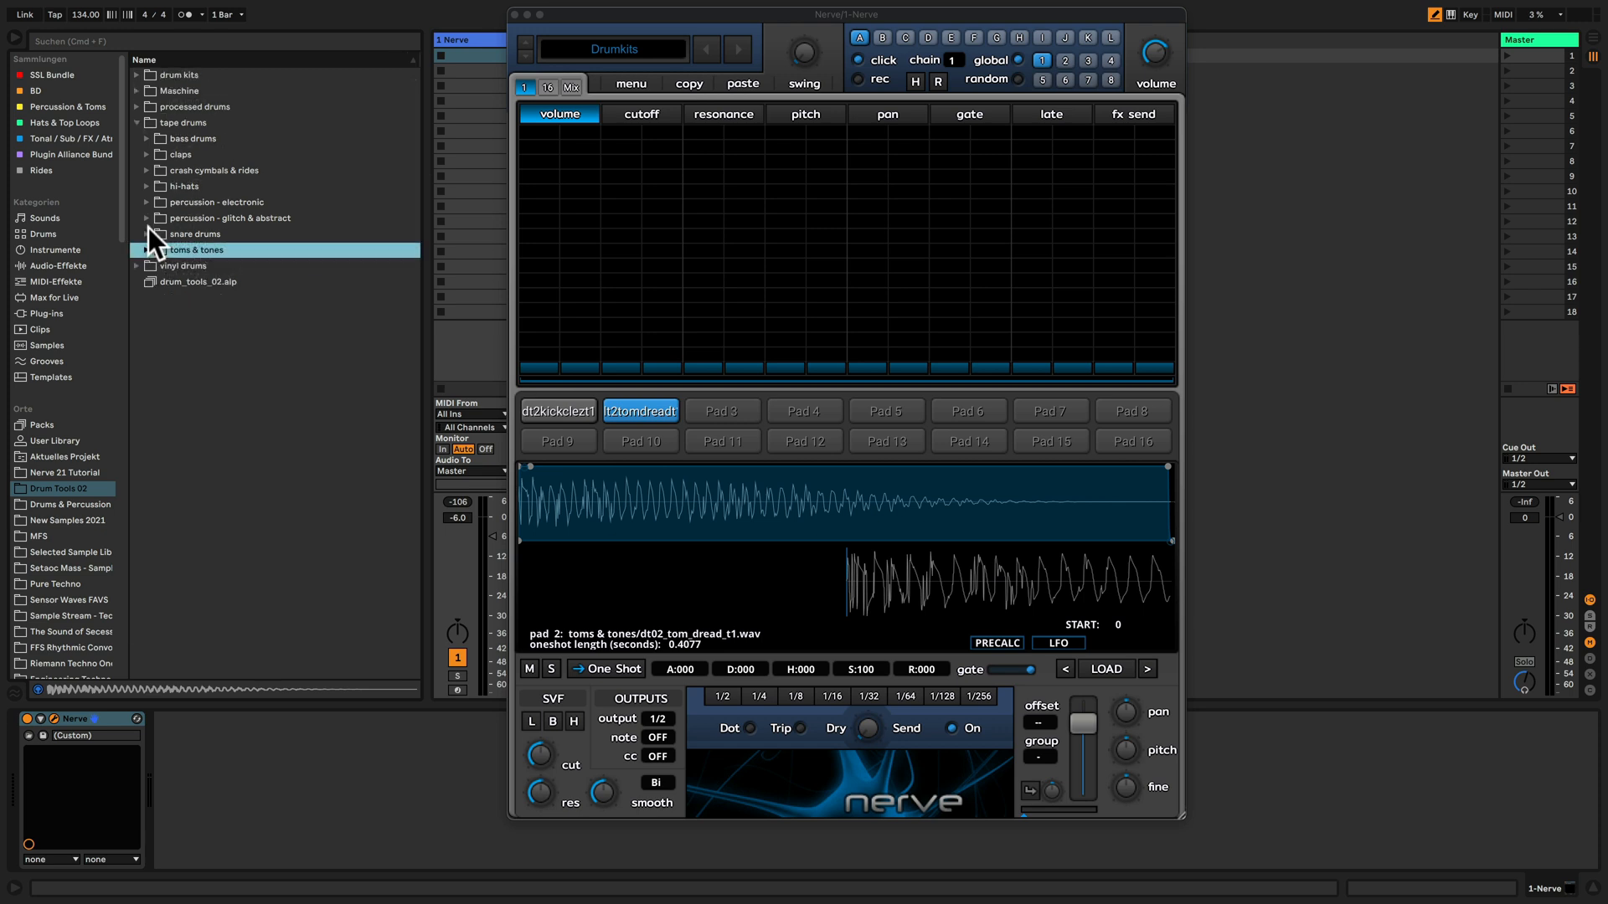
Audition the tape drums' classic hats samples and load dt02_hi-hat_dstick_t1.wav onto pad 3.
left_click(737, 410)
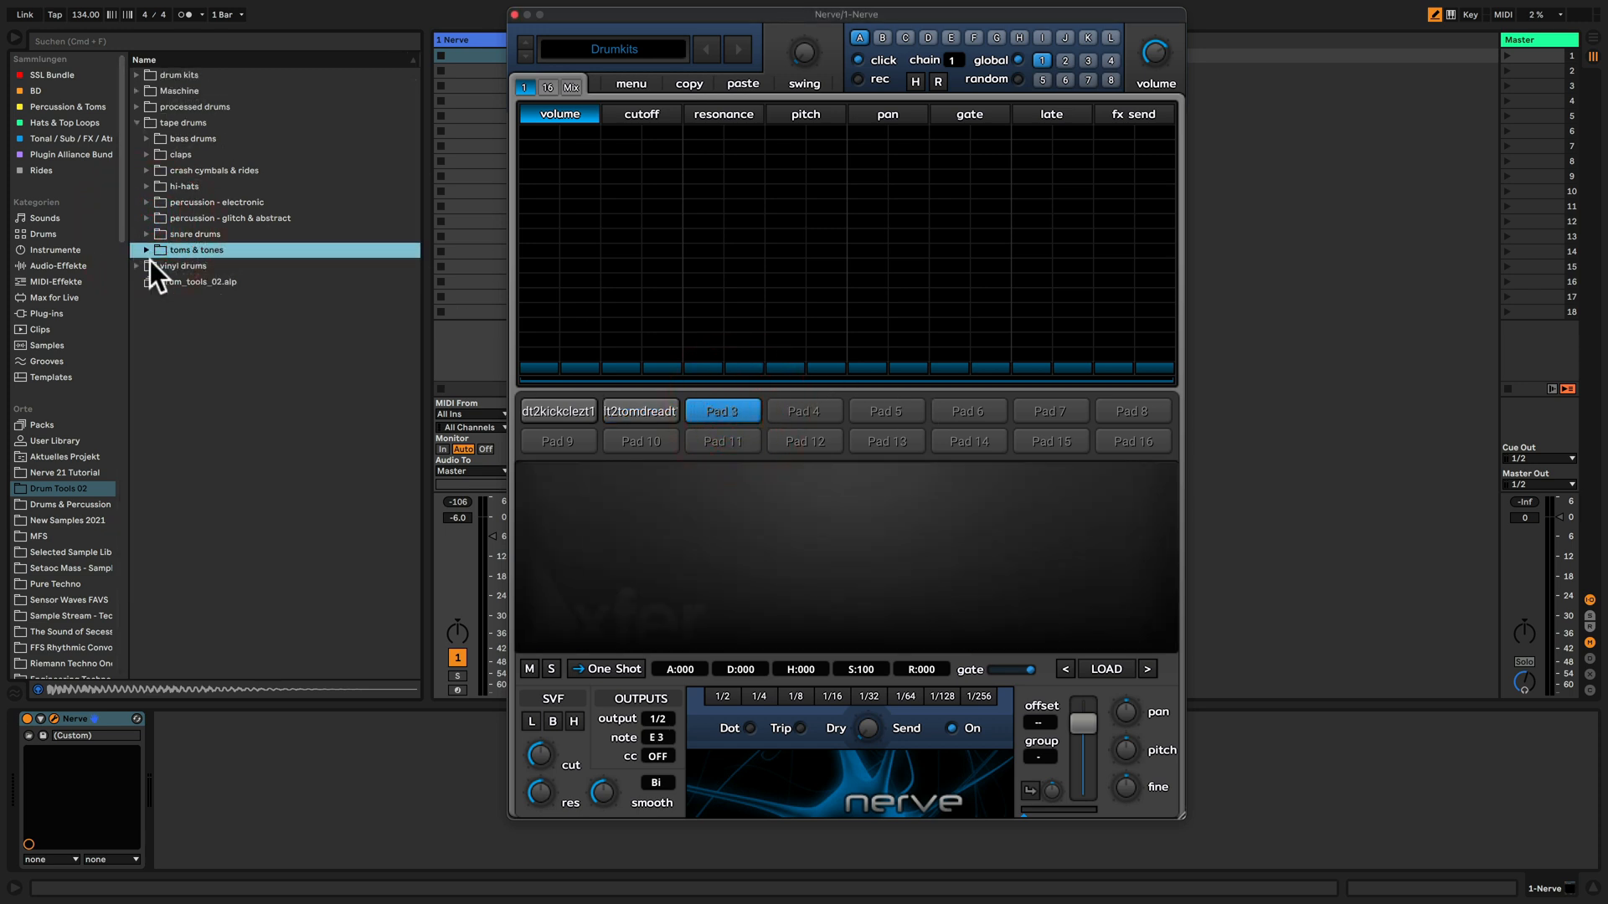
left_click(146, 187)
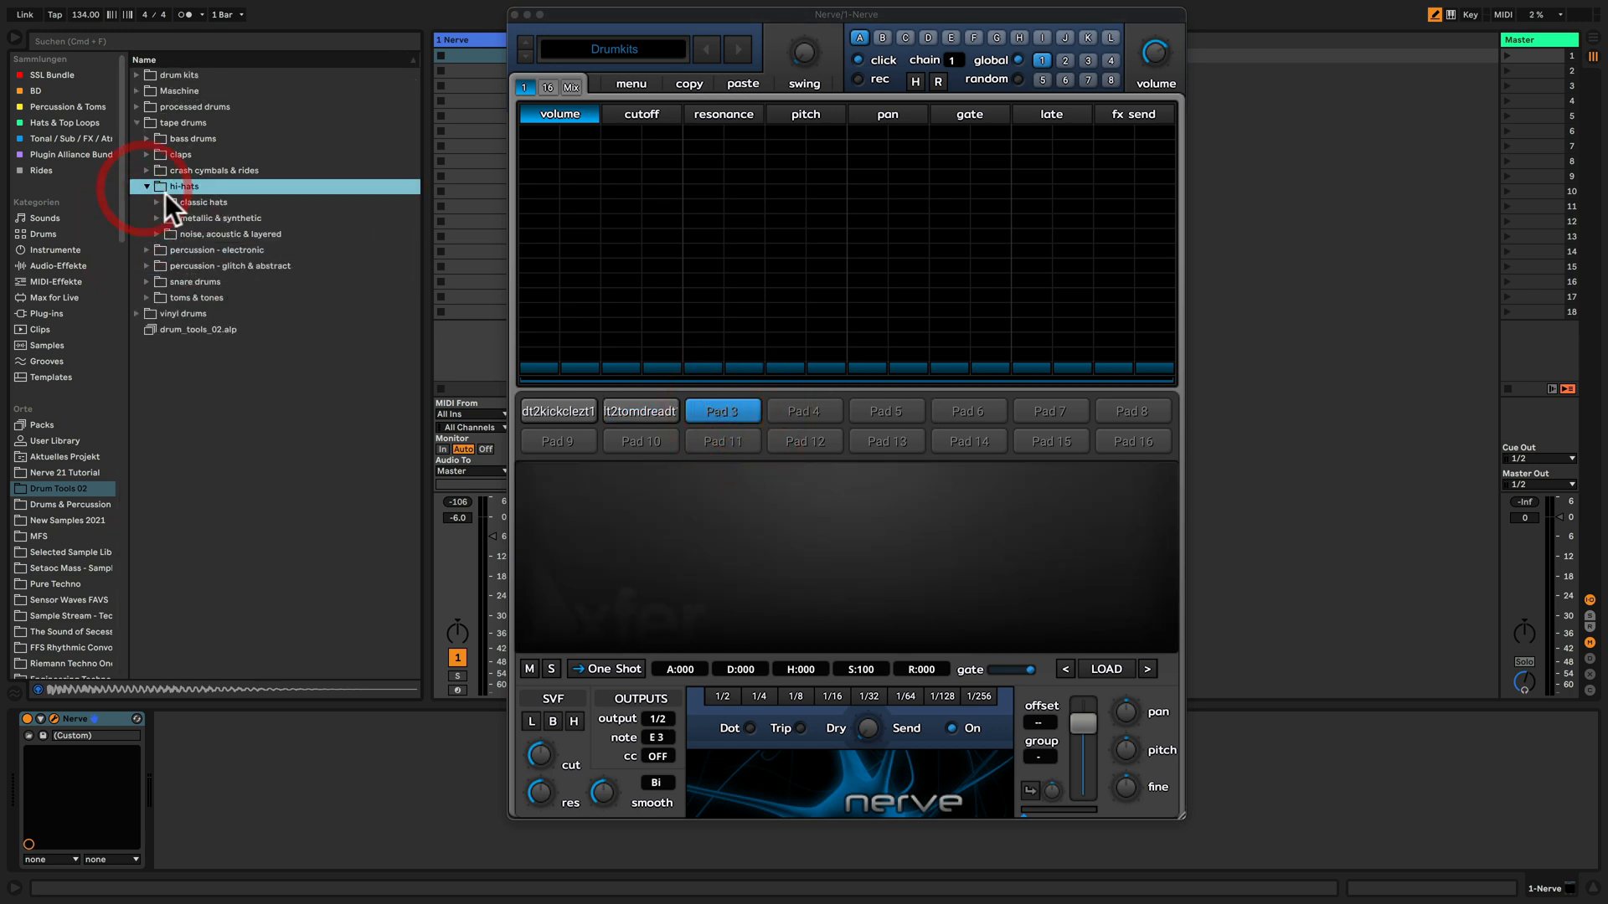
left_click(158, 202)
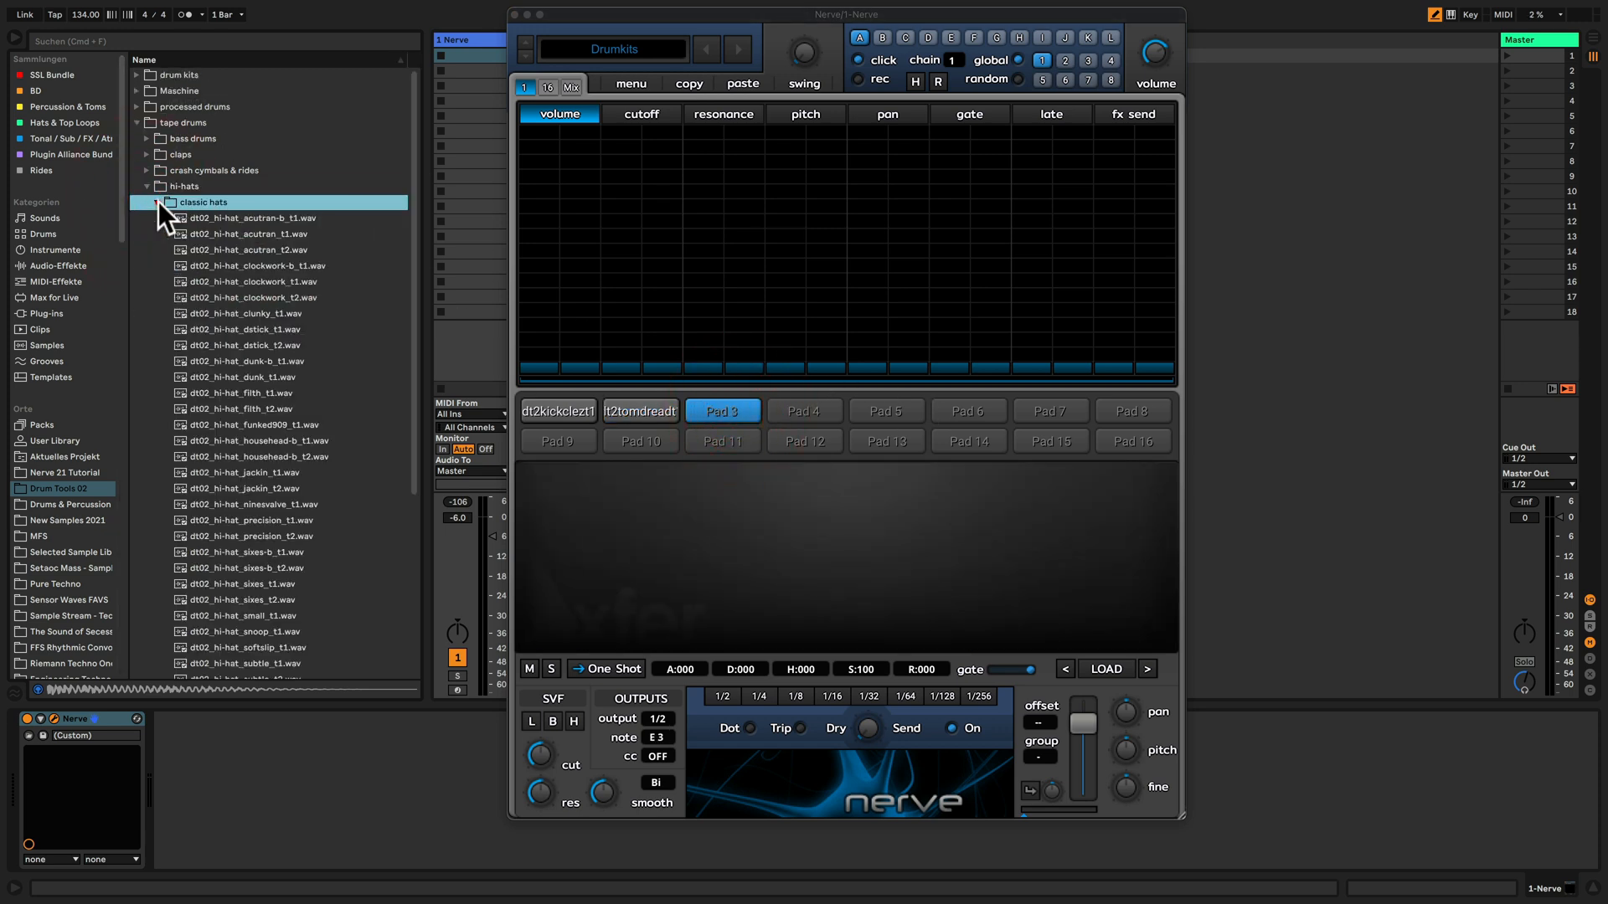
left_click(273, 326)
key("Down")
key("Down")
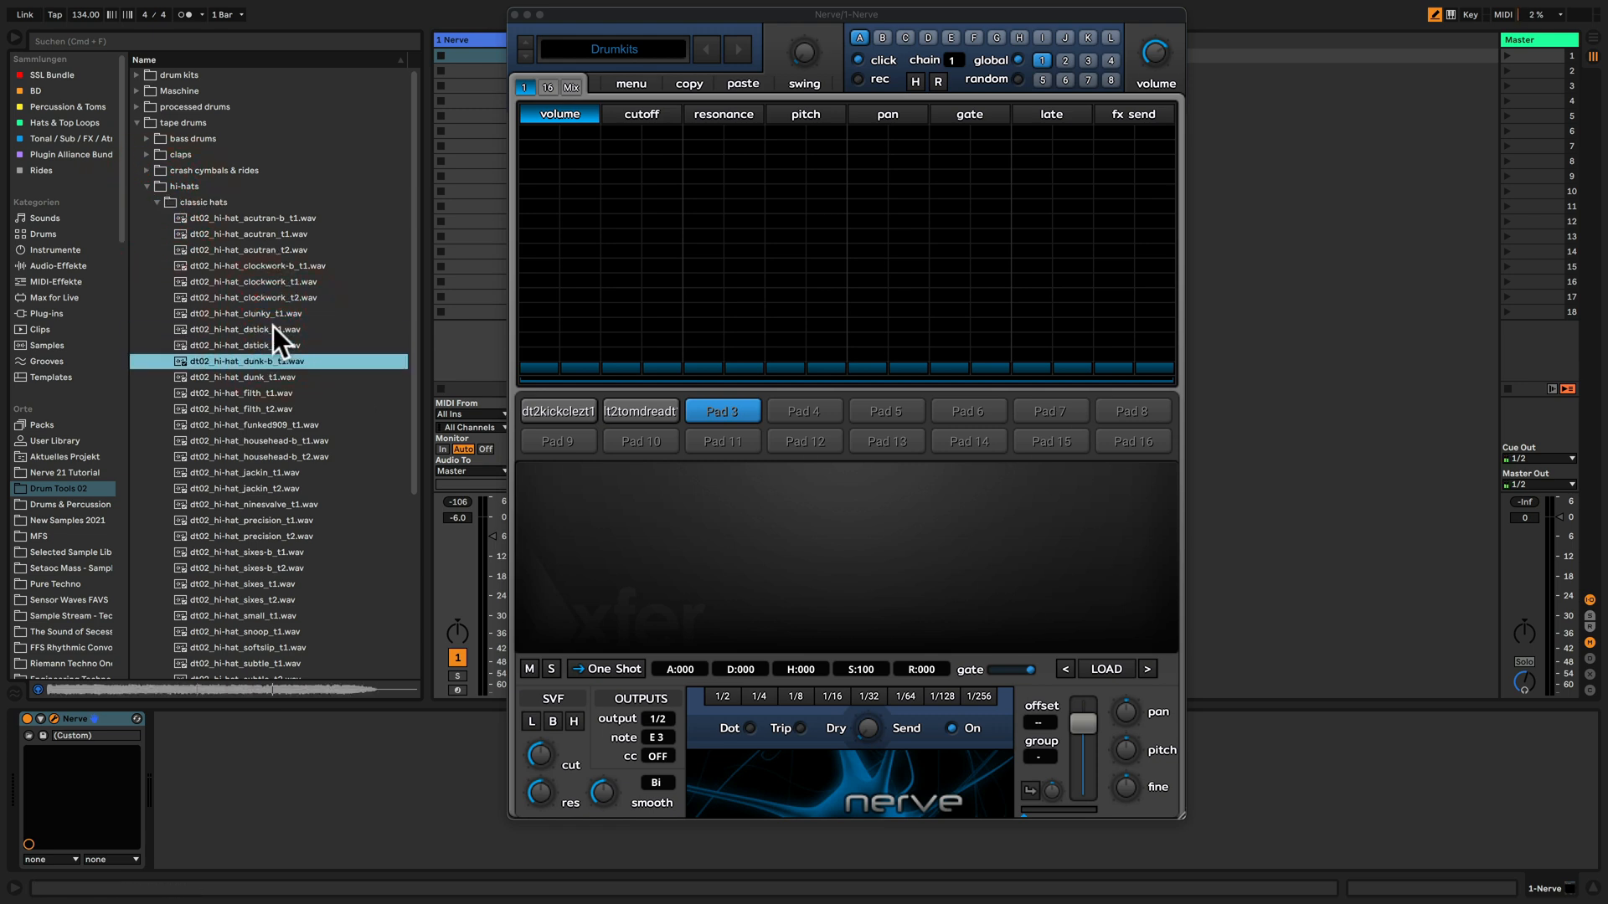
key("Up")
key("Up")
left_click_drag(273, 326, 737, 408)
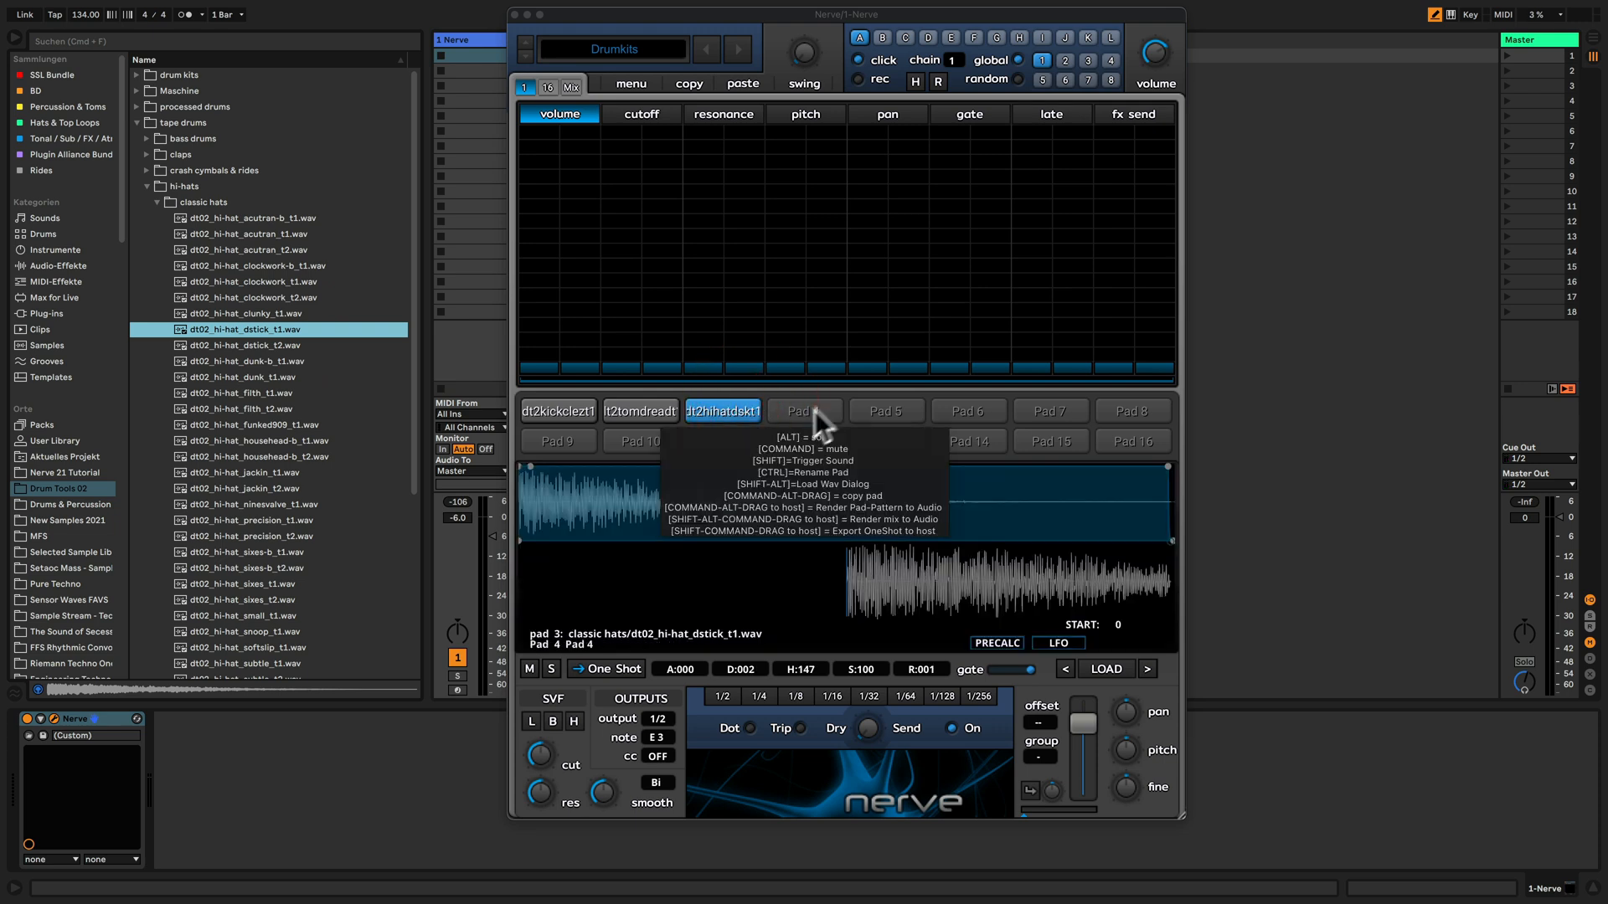
Audition more classic hats samples and load dt02_hi-hat_sixes-b_t1.wav onto pad 4.
left_click(279, 458)
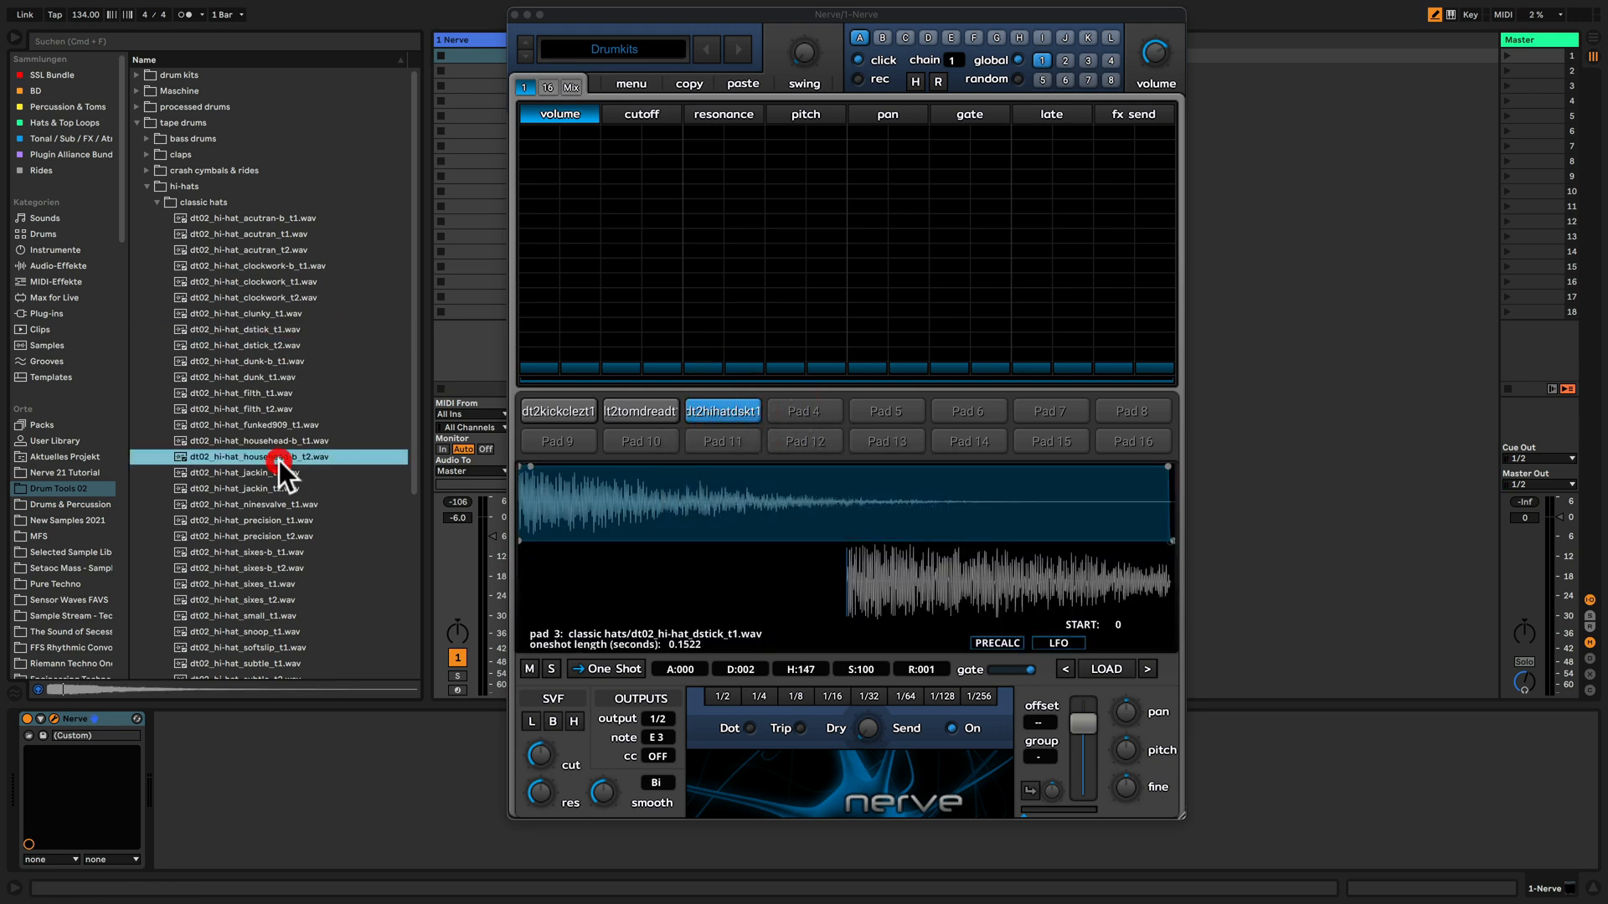
key("Down")
key("Down")
key("Down")
key("Down")
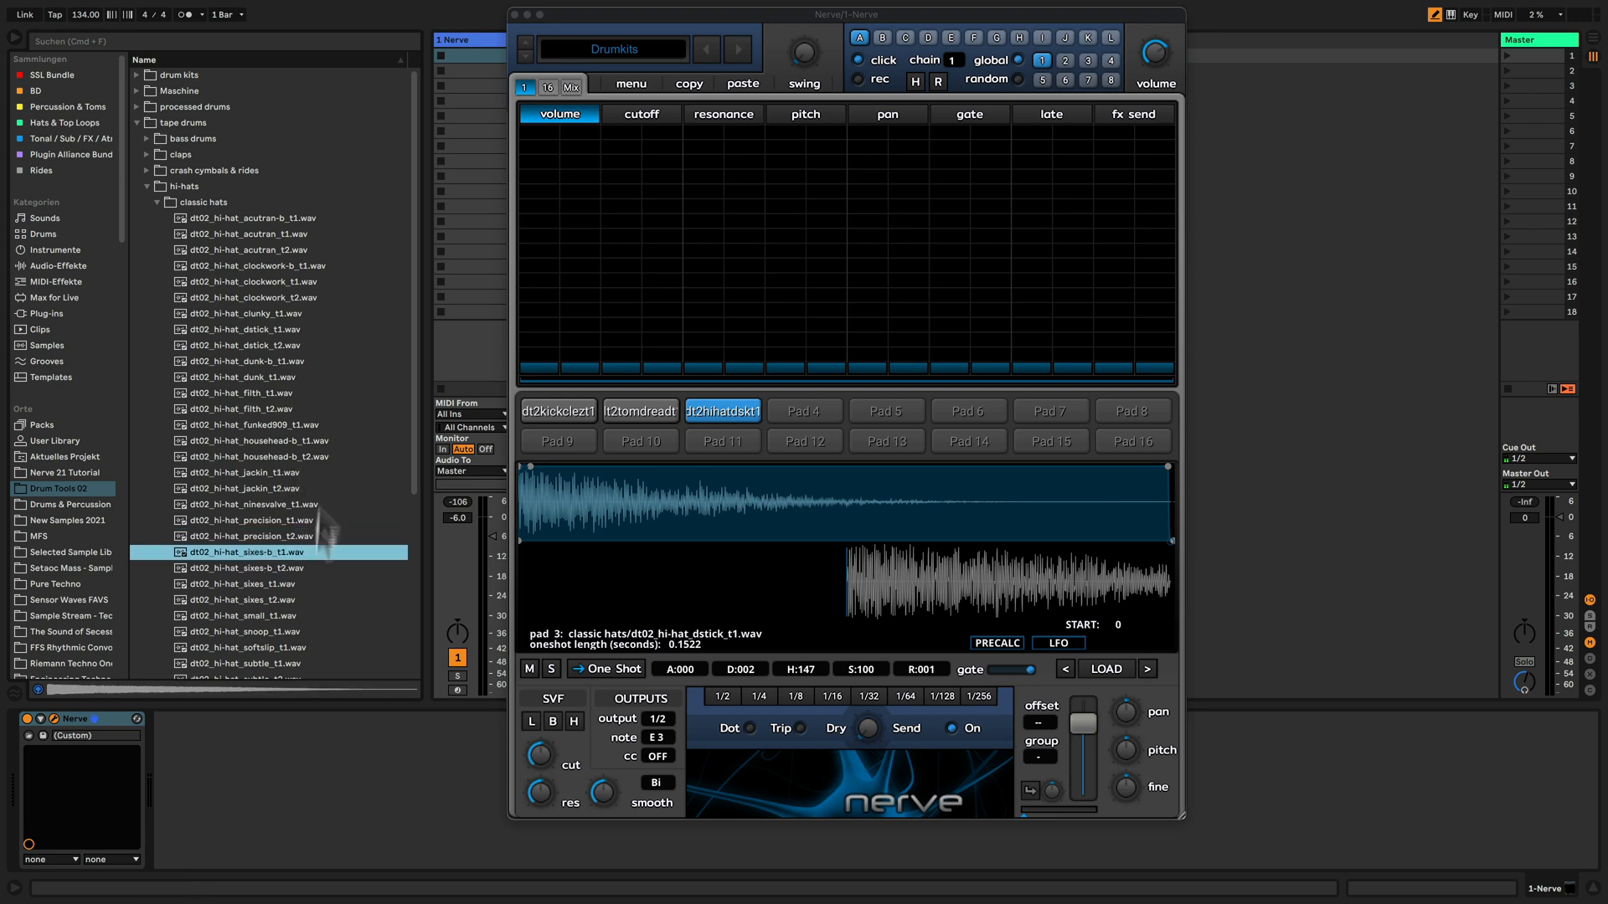
left_click_drag(278, 549, 869, 507)
left_click_drag(810, 418, 834, 405)
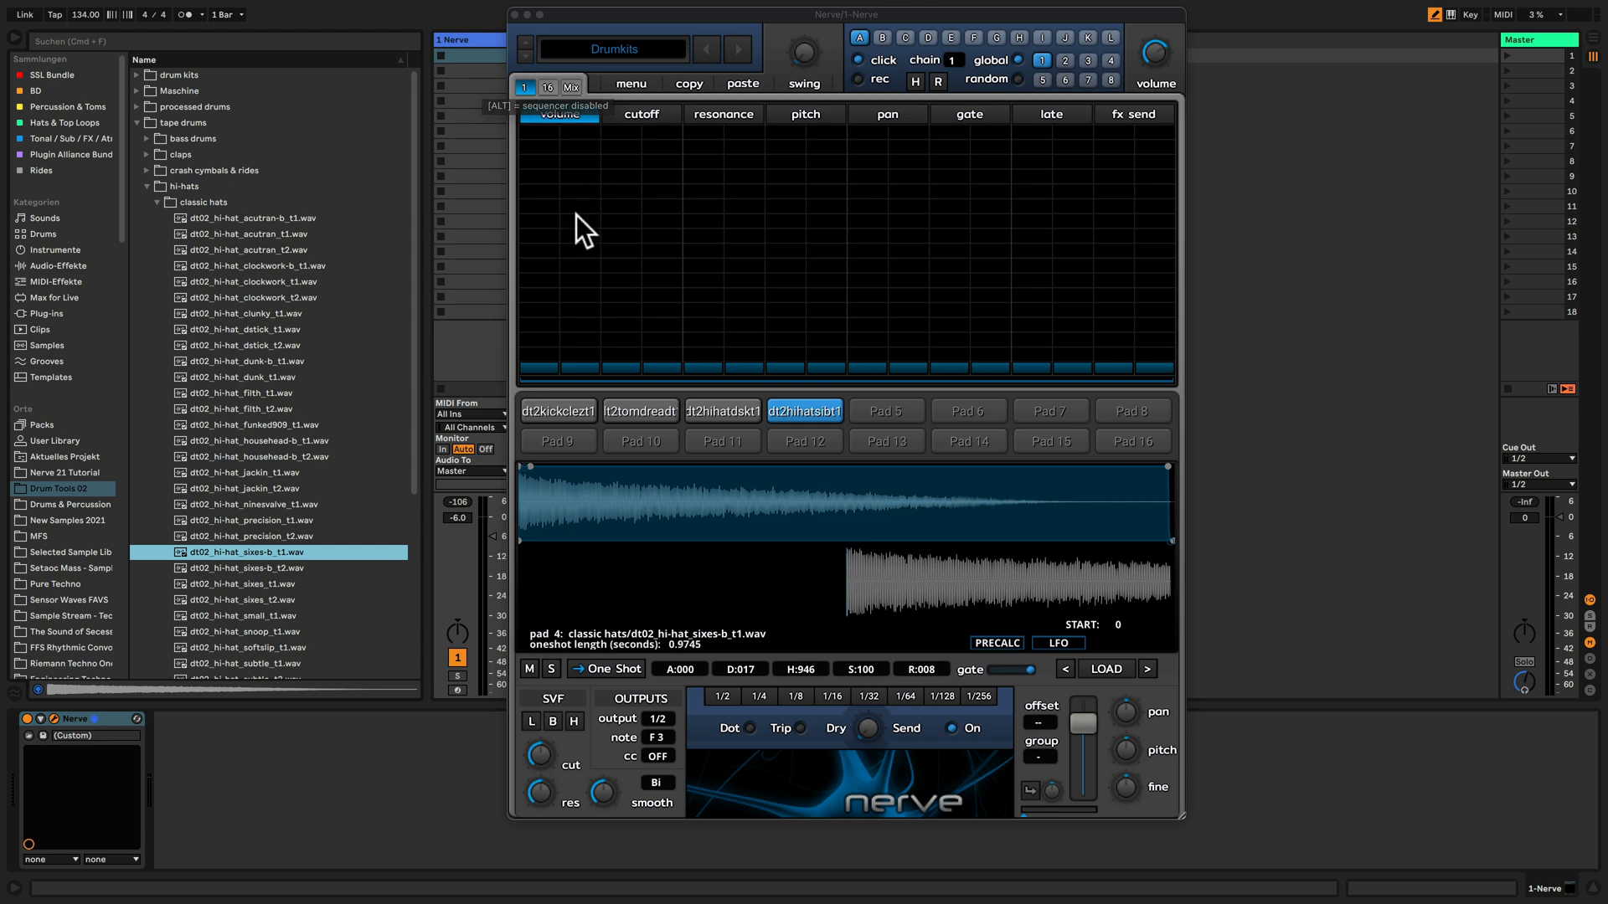
In the 16-pad sequencer view, program pad 2 on steps 2–4, 6–8, 10–12 and 14–16 at velocity 127.
left_click(752, 411)
left_click(662, 413)
left_click(576, 411)
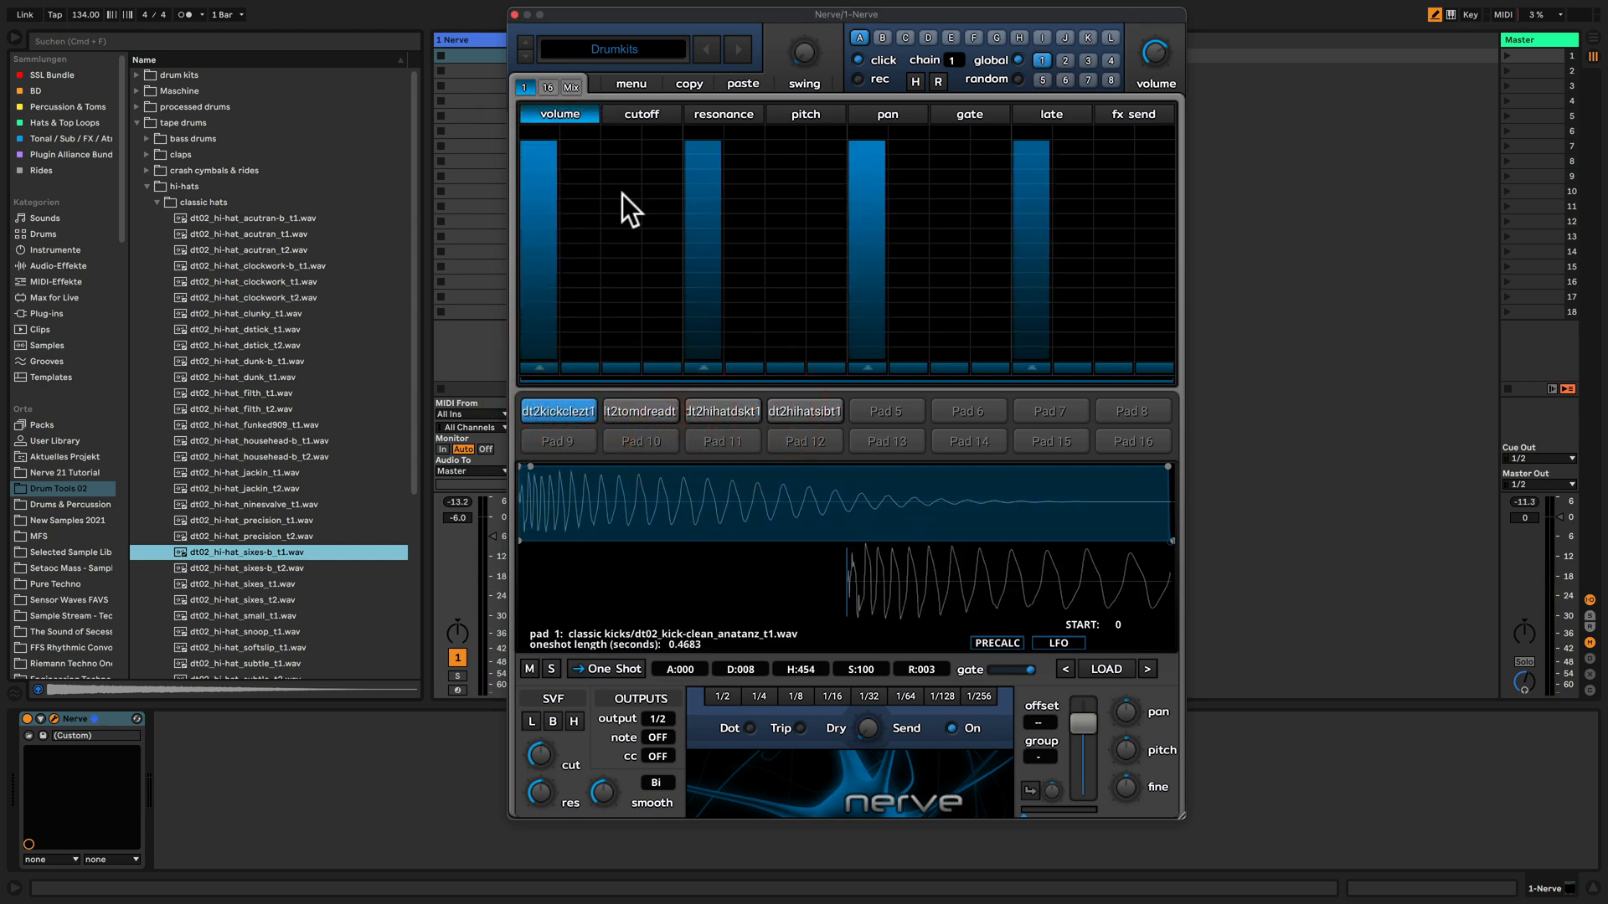
left_click(548, 87)
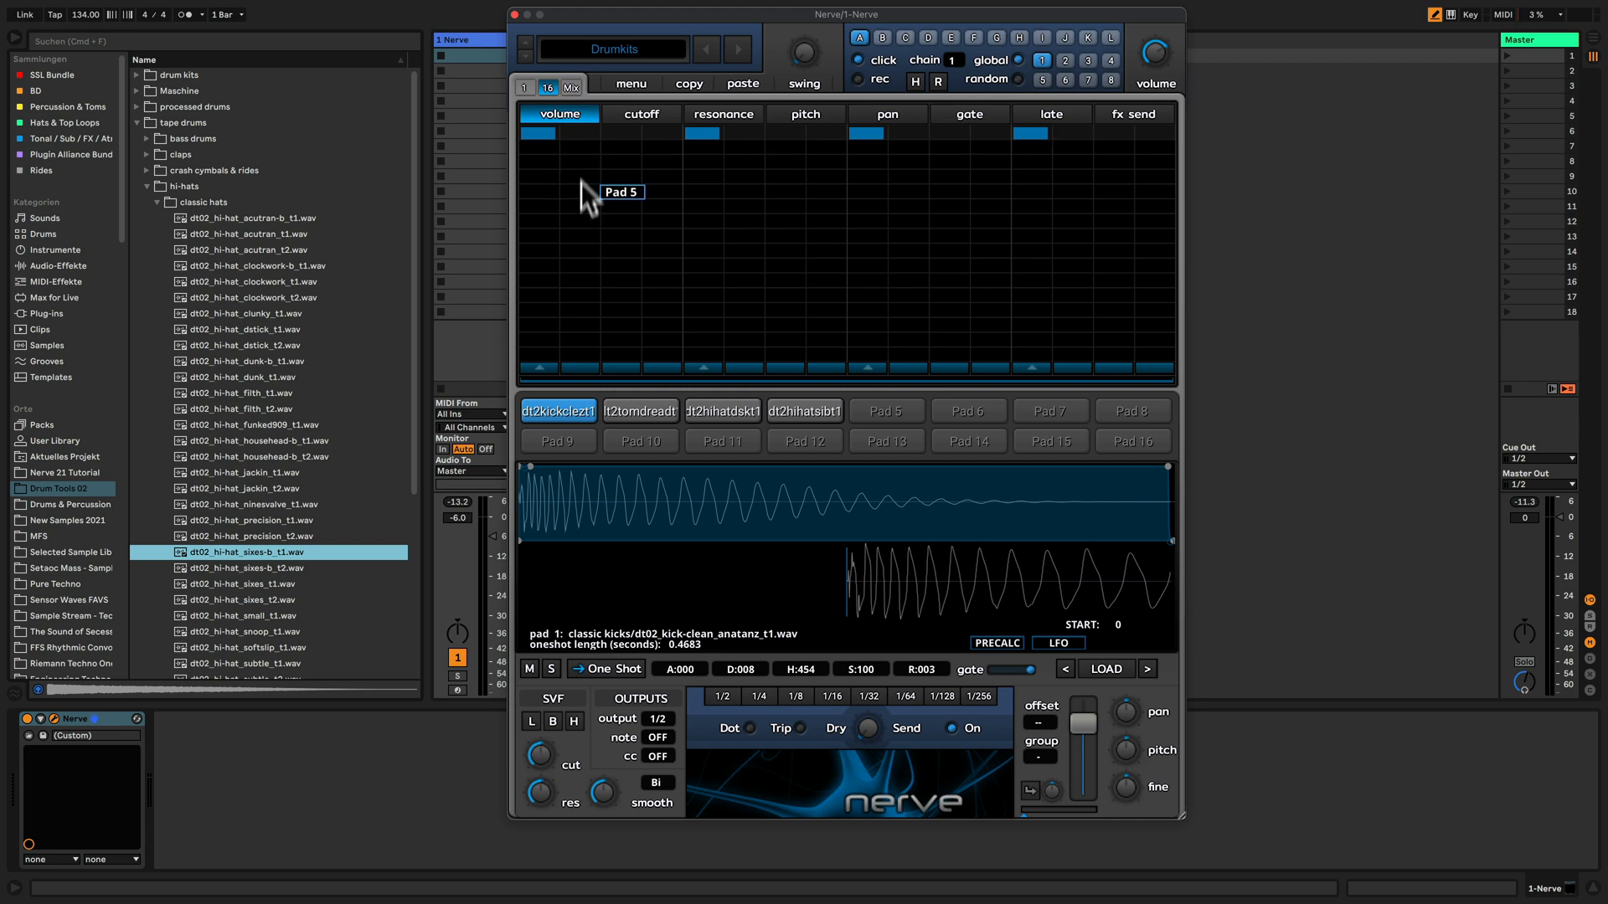
left_click_drag(584, 150, 806, 149)
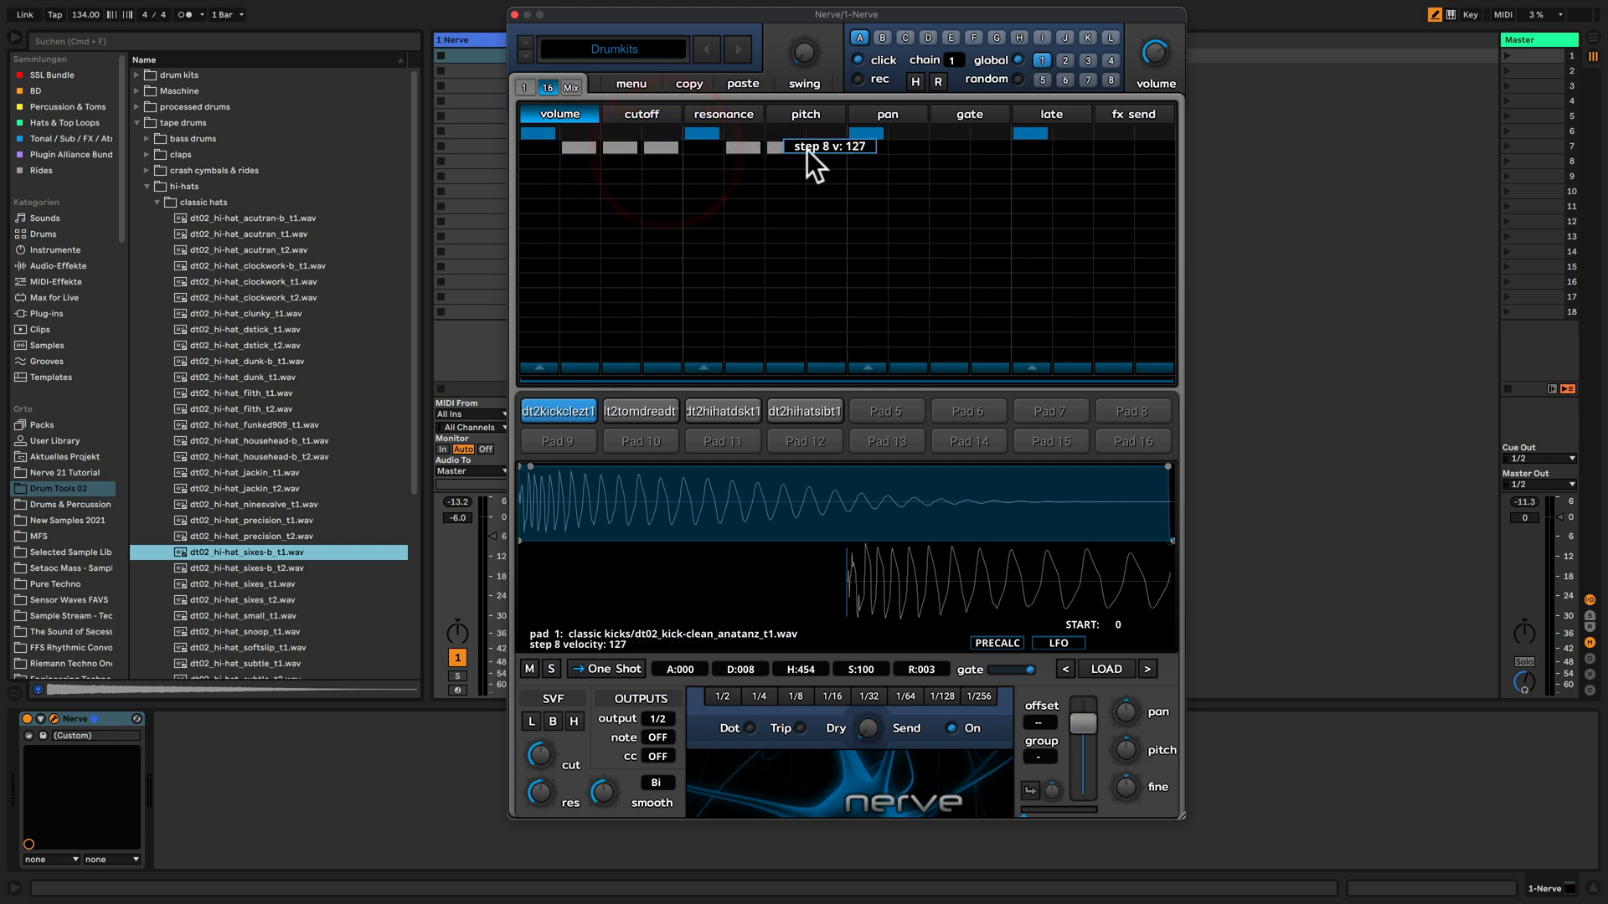
left_click_drag(912, 148, 1148, 151)
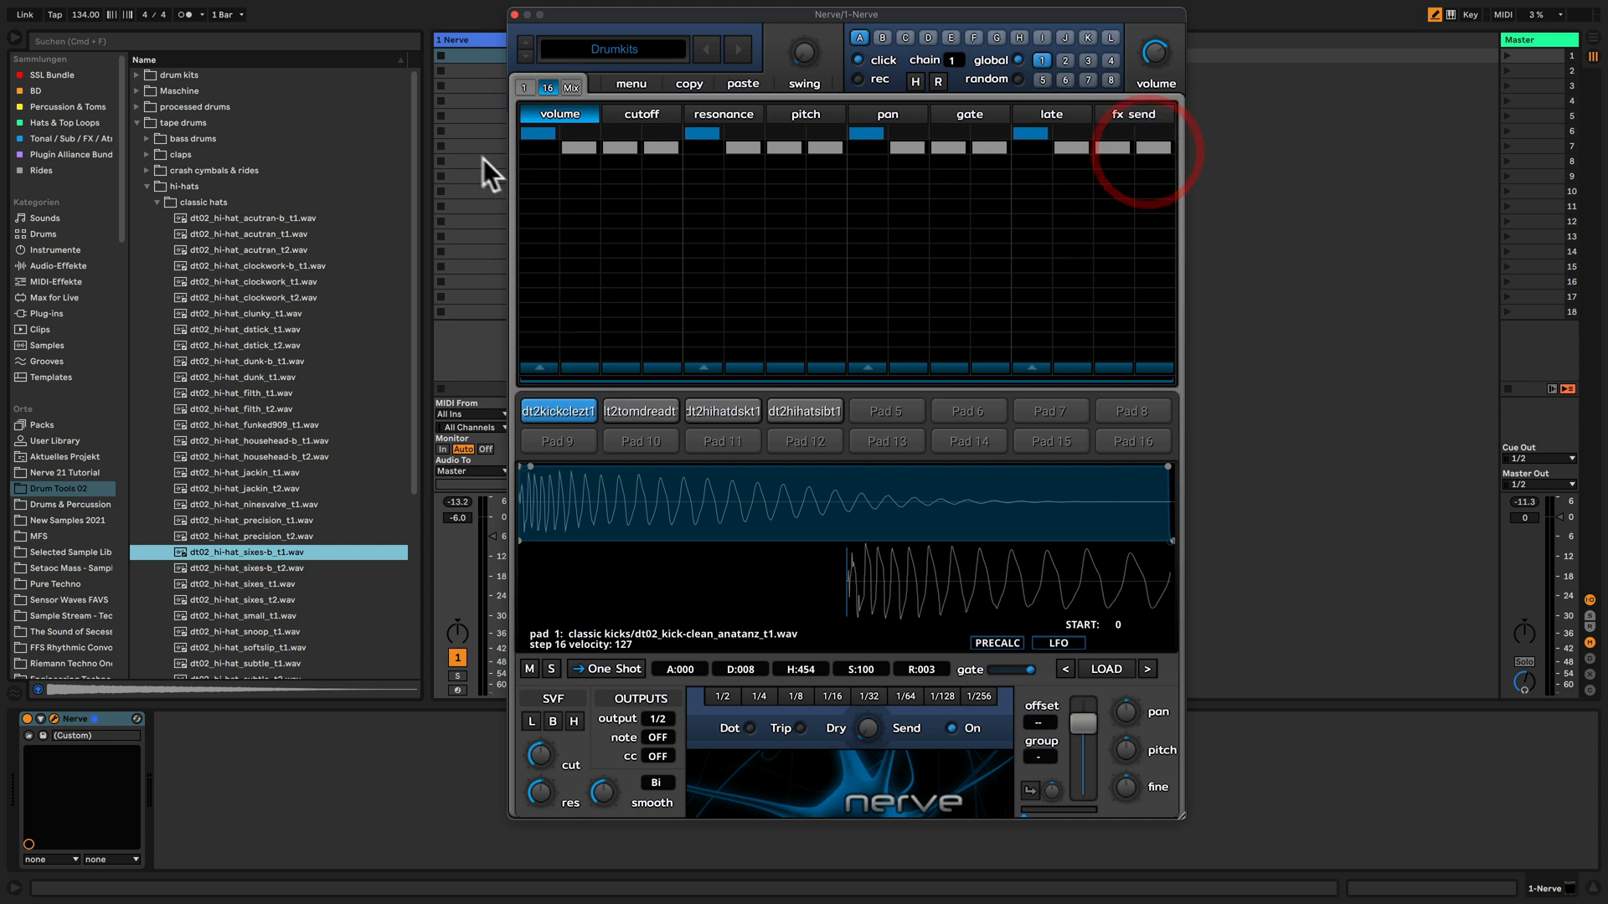
Program pad 3 on all 16 steps and pad 4 on steps 3, 7, 11 and 15.
left_click_drag(541, 162, 1171, 162)
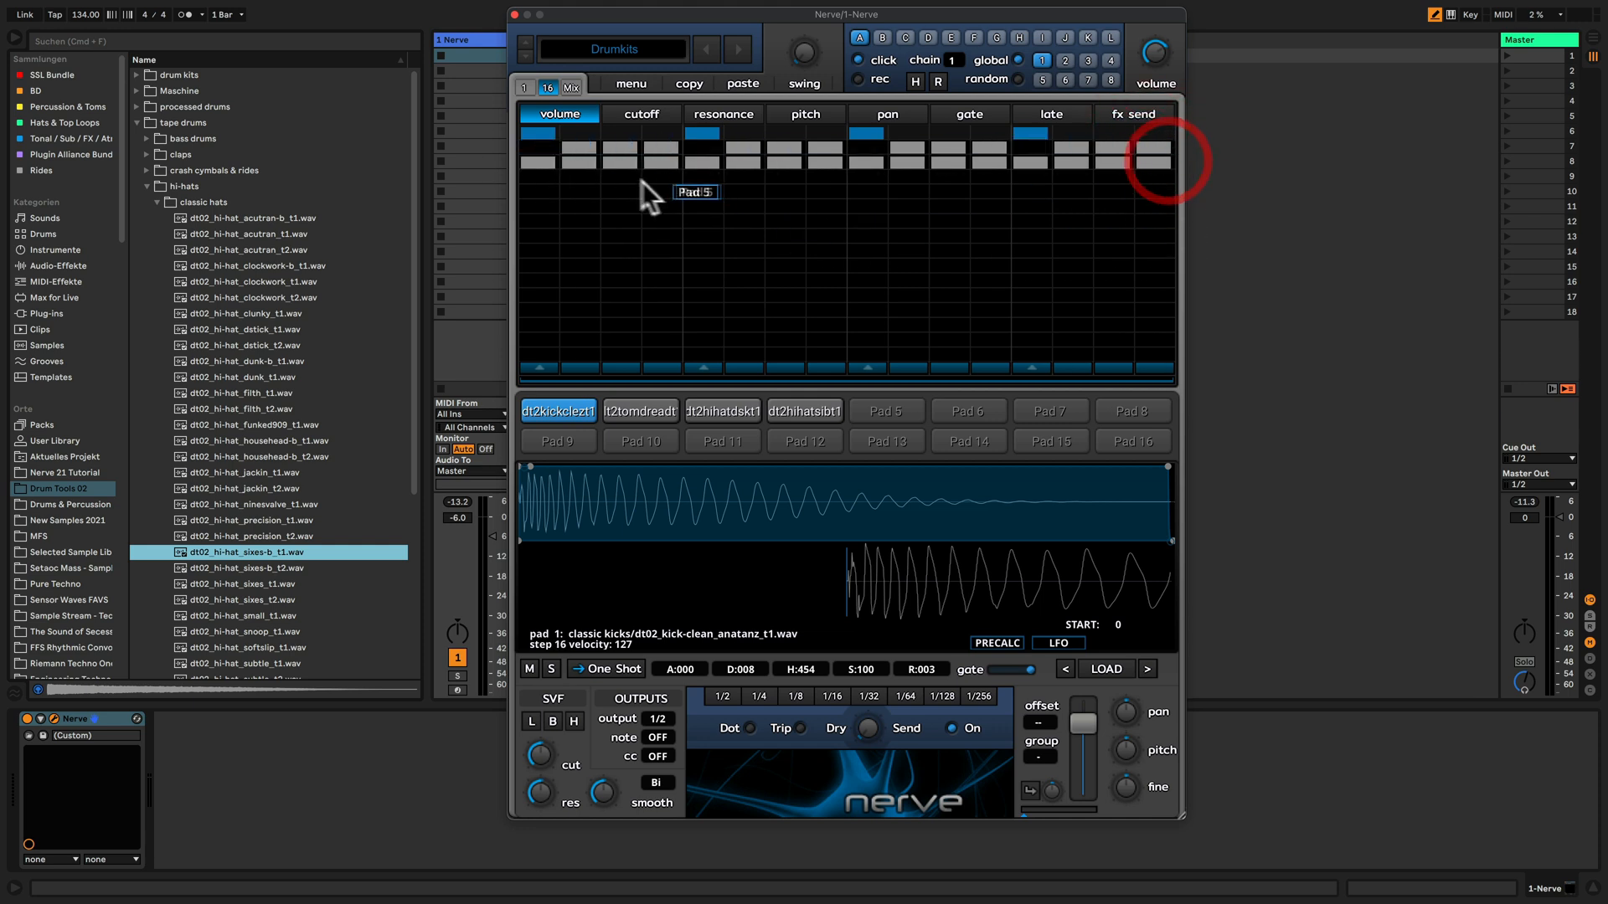
left_click(619, 177)
left_click(779, 178)
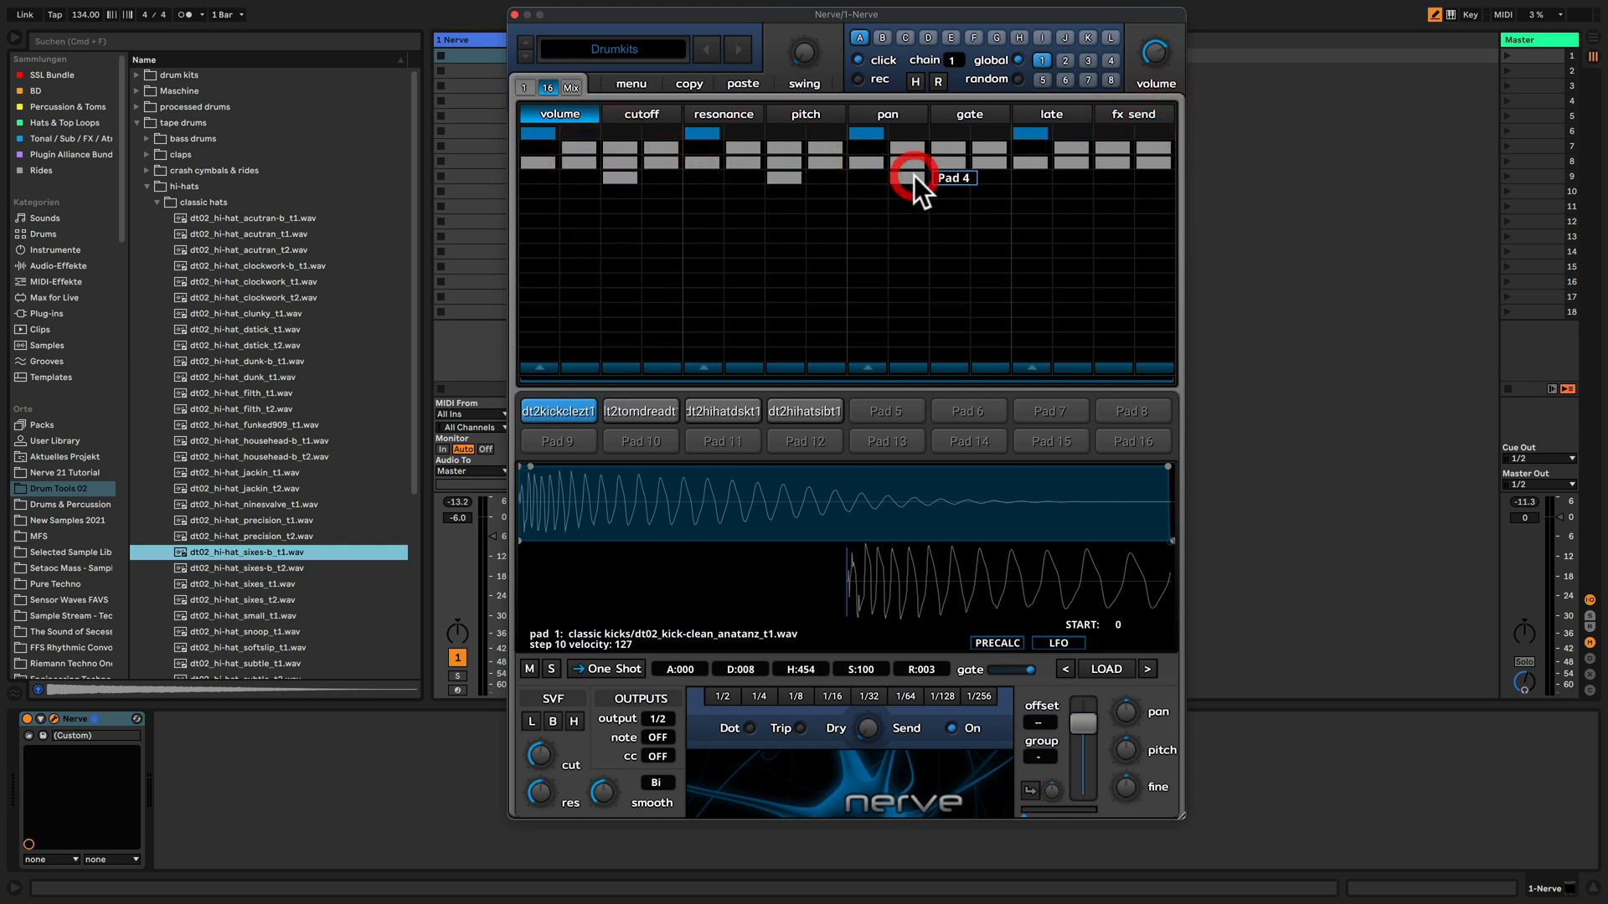
left_click(943, 178)
left_click(1103, 179)
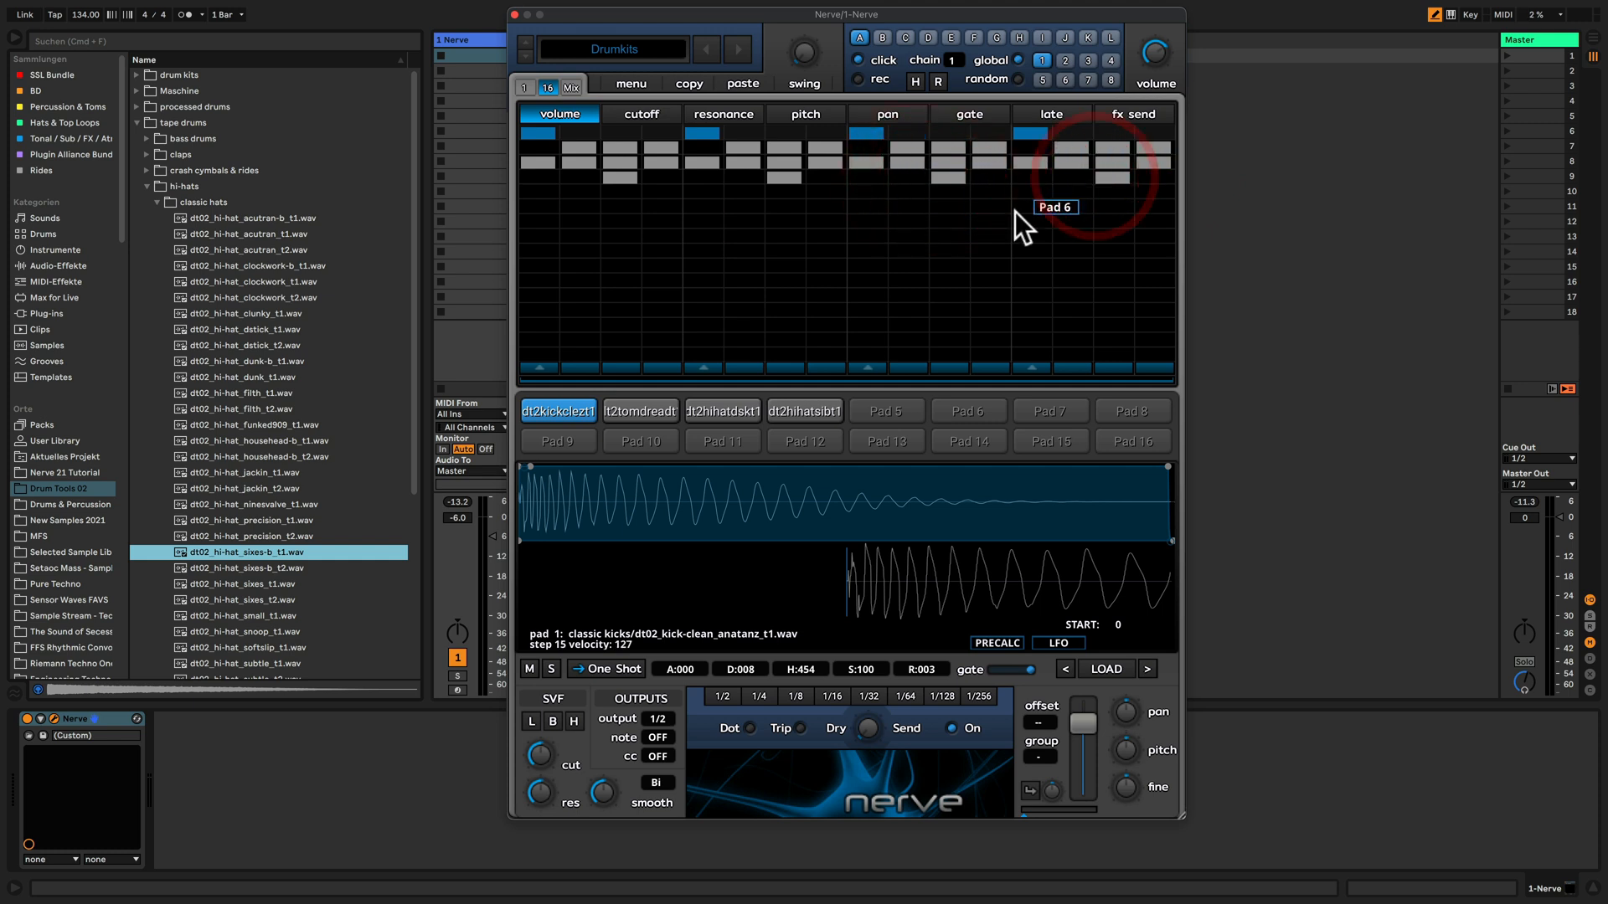
In the mix view, drop the volumes of pads 2, 3 and 4 to zero and raise them to a balanced mix during playback.
left_click(566, 86)
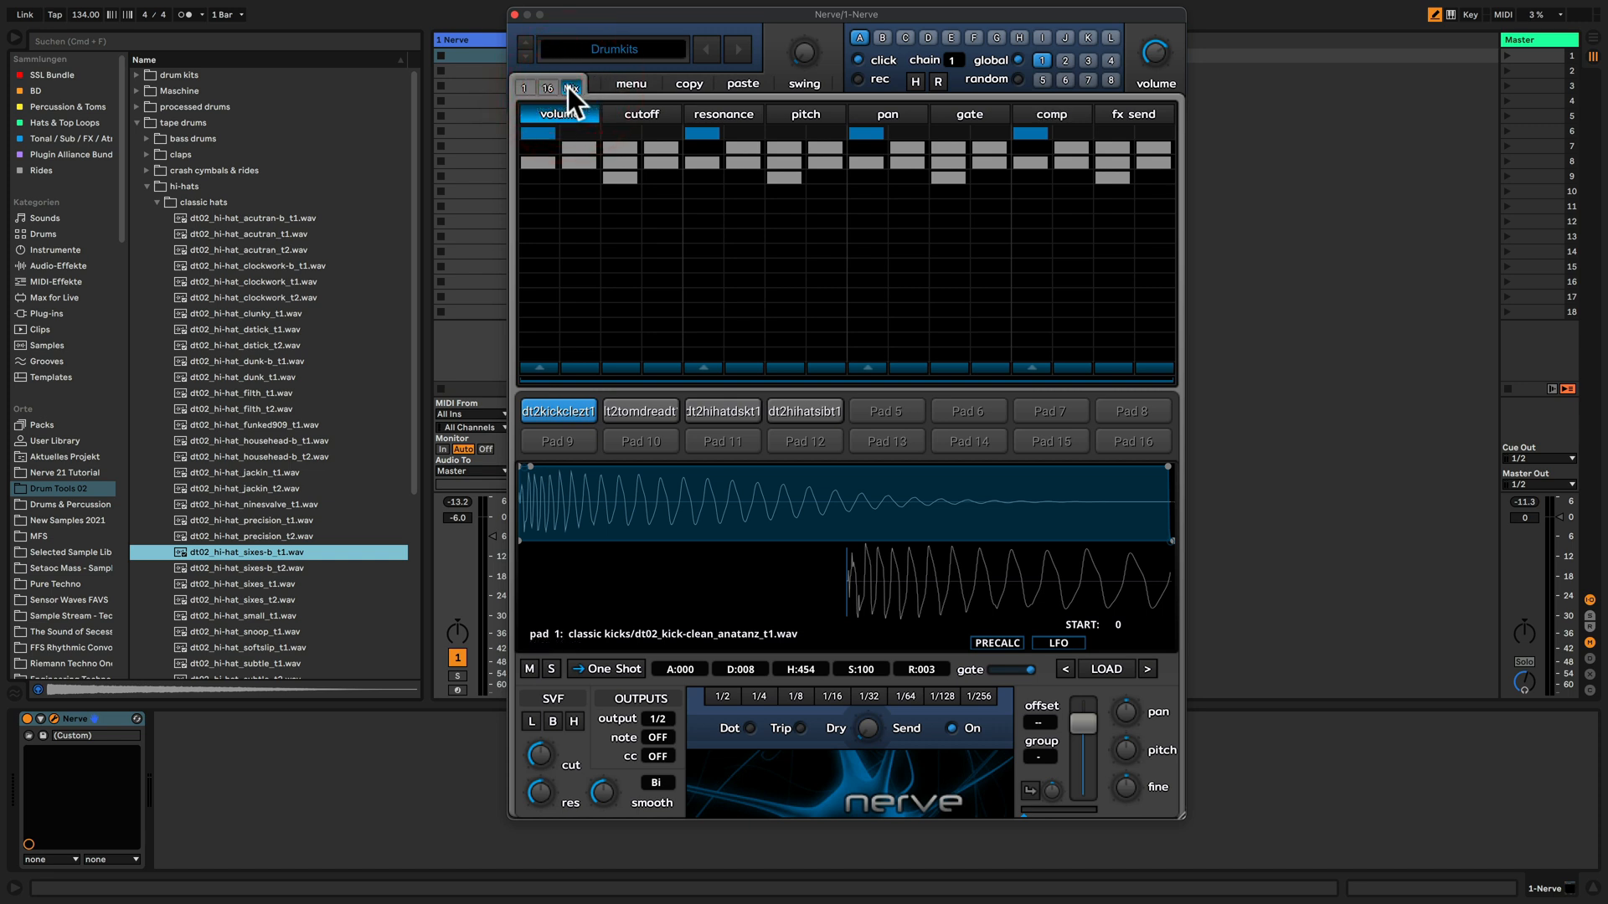
left_click(568, 87)
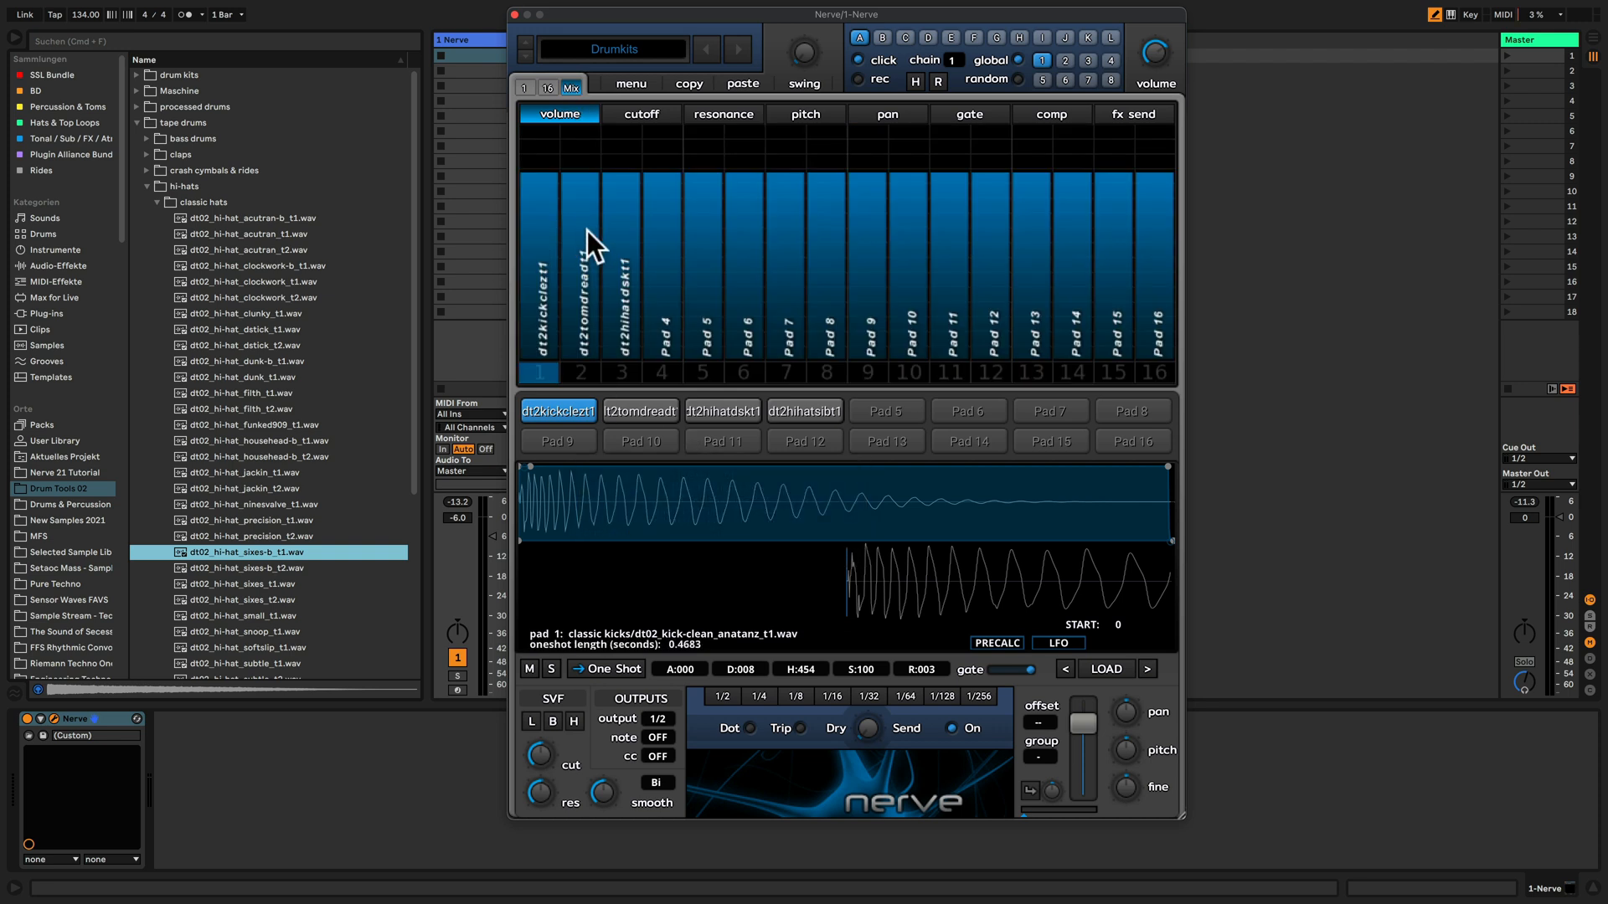
mouse_move(586, 189)
left_mouse_down()
mouse_move(587, 289)
mouse_move(625, 274)
mouse_move(665, 303)
mouse_move(655, 434)
left_mouse_up()
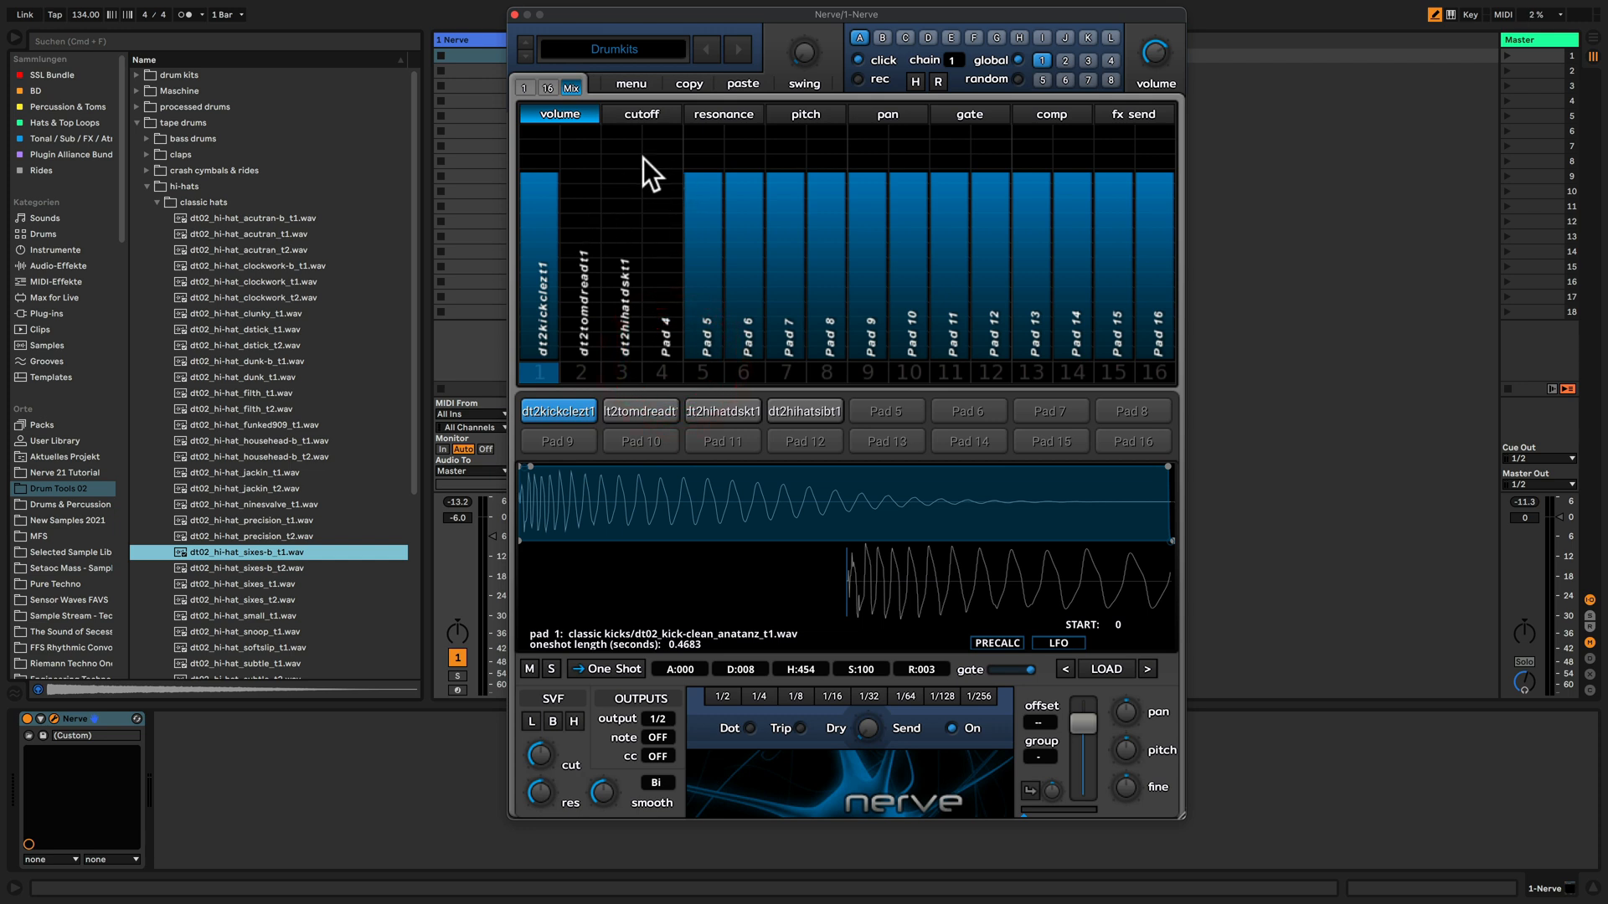
key("space")
left_click_drag(591, 325, 591, 213)
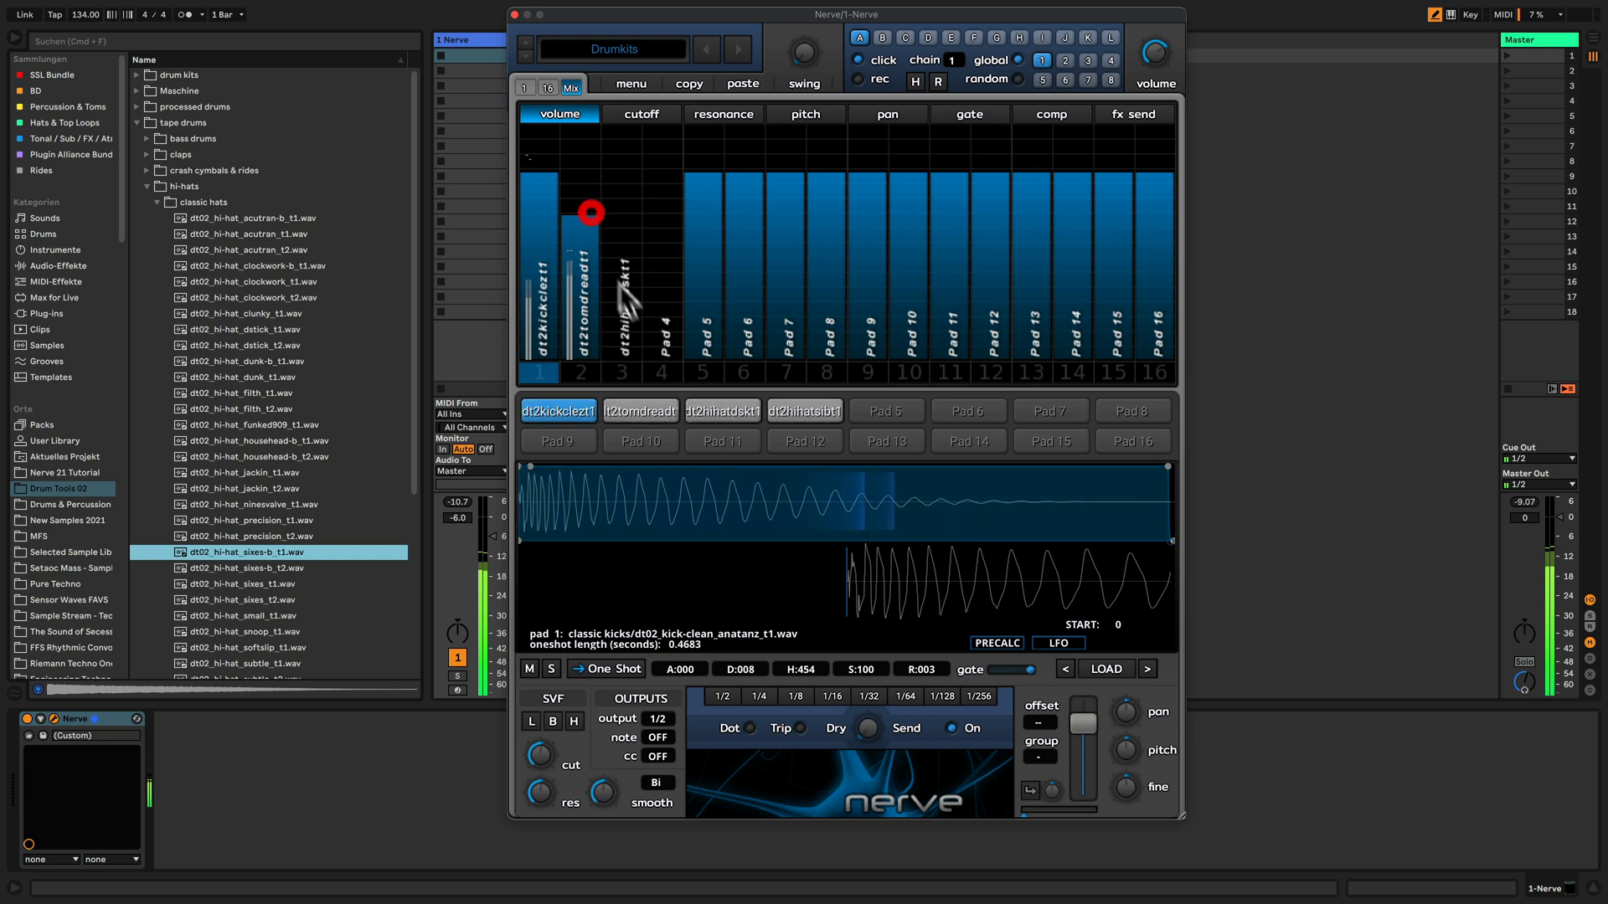
left_click(576, 228)
left_click(623, 267)
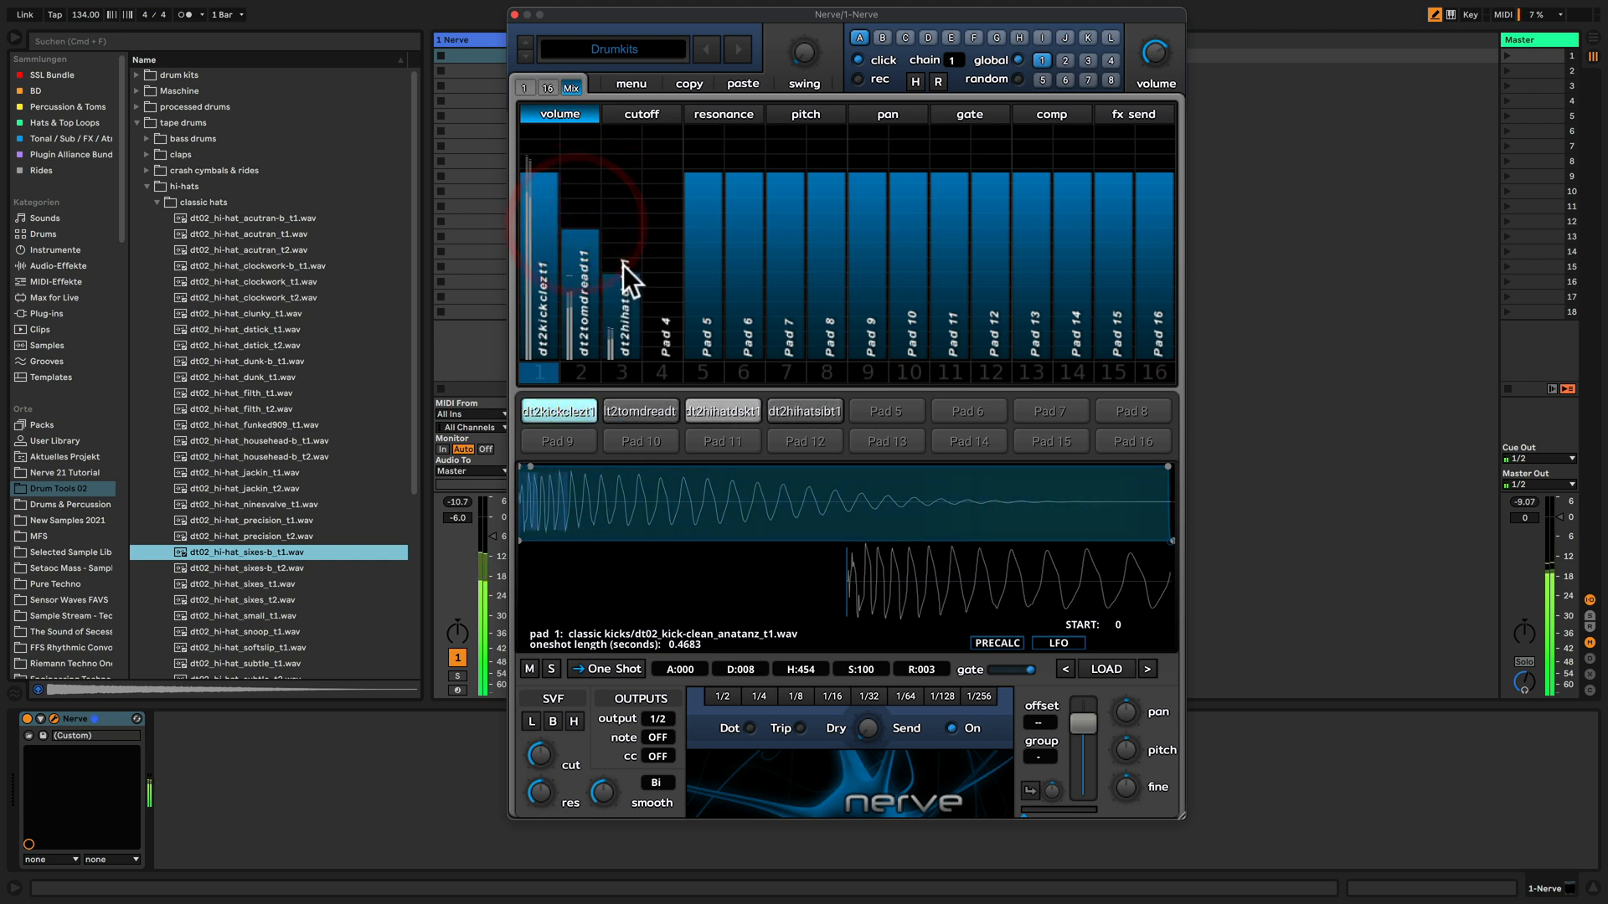
left_click_drag(650, 304, 655, 290)
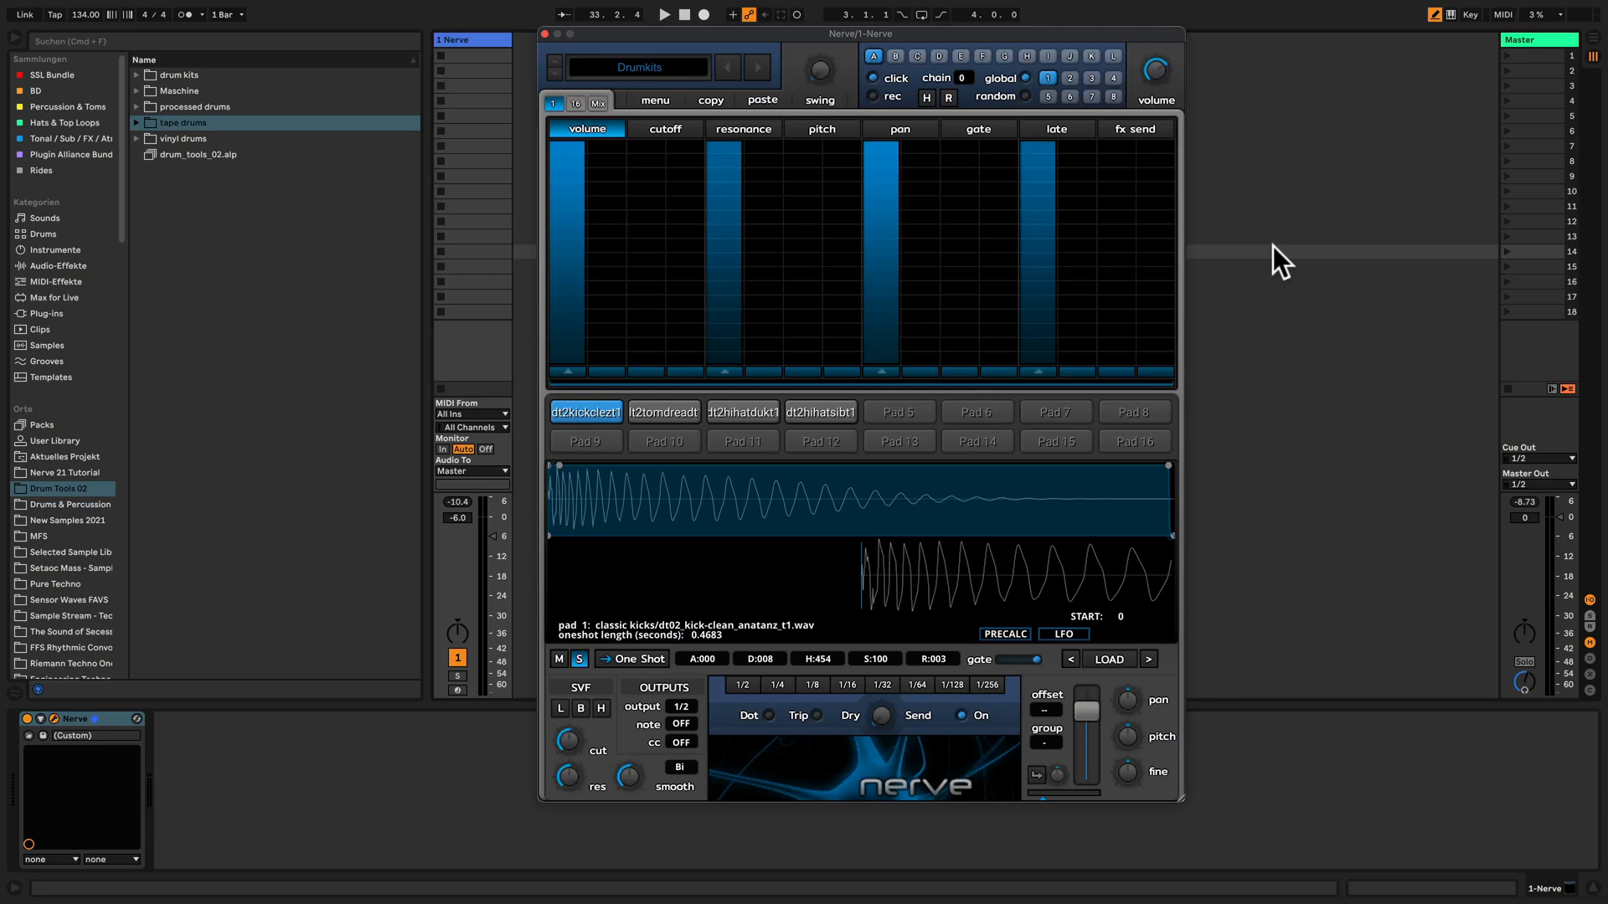
Mute pads 2, 3 and 4 so that only the kick on pad 1 plays.
left_click(675, 410, "super")
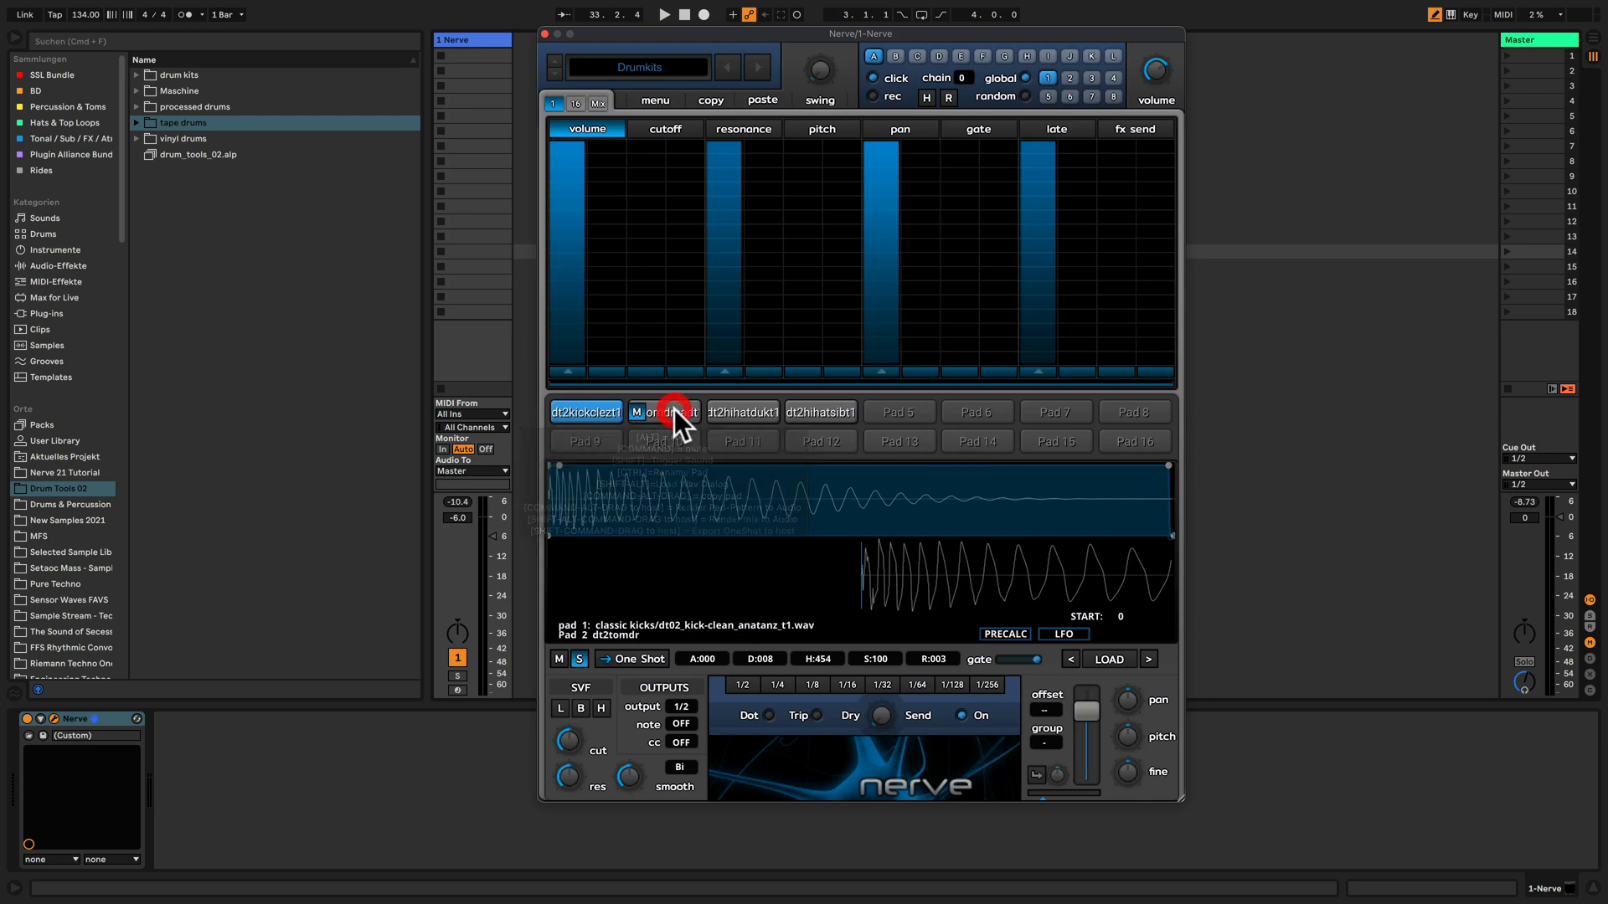
left_click(727, 411, "super")
left_click(817, 412, "super")
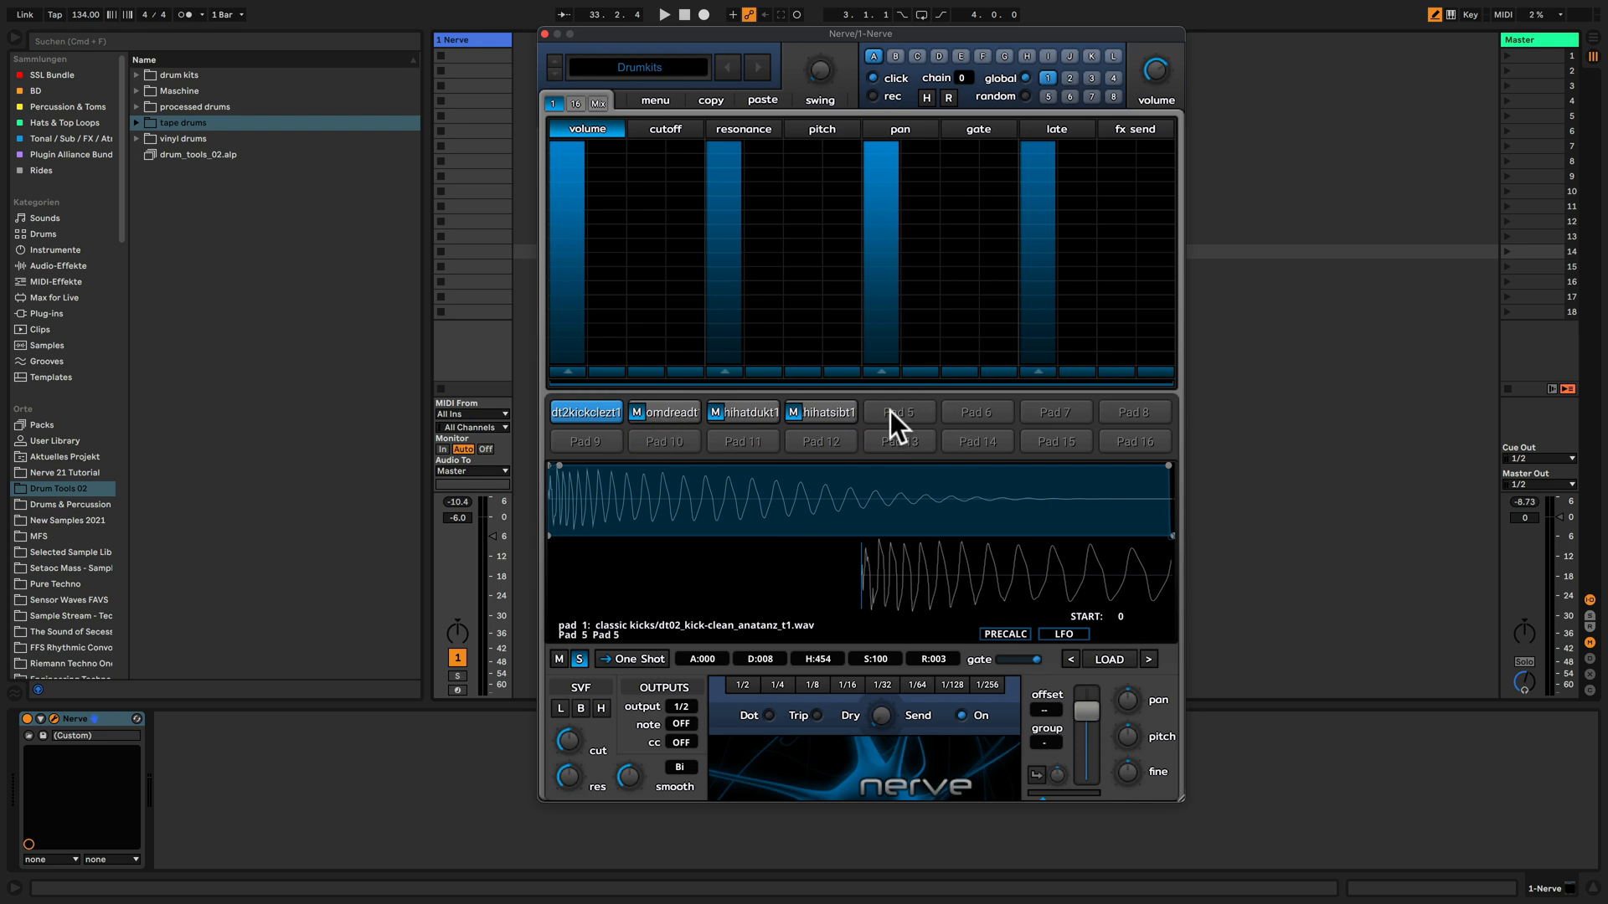
Unmute pad 4, toggle its solo on and off, and mute it again.
left_click(810, 412, "super")
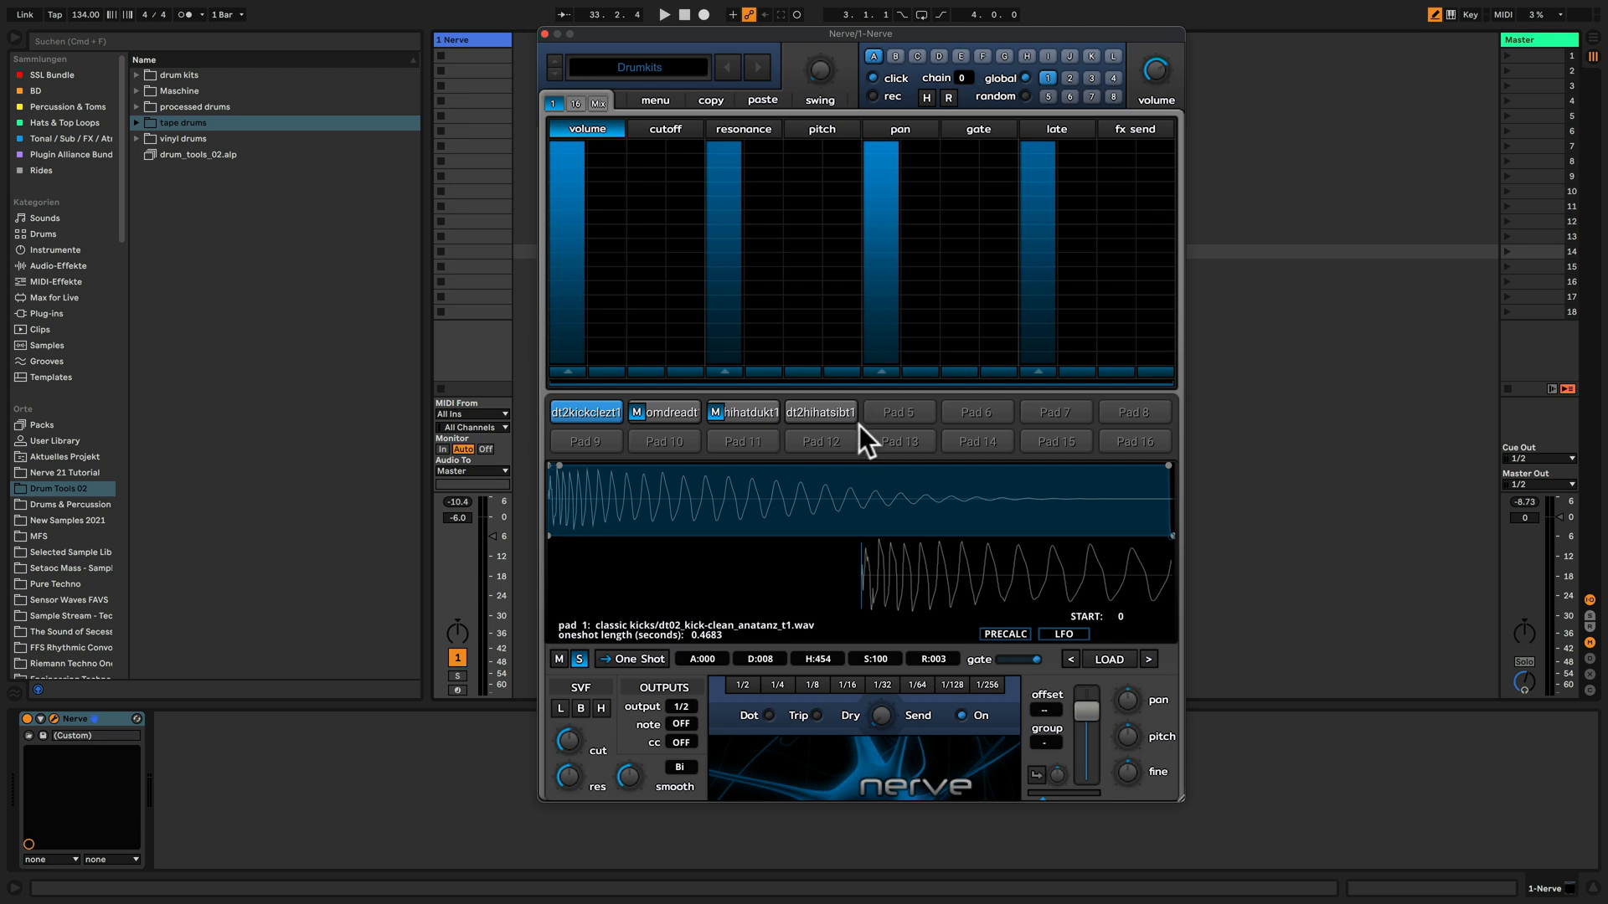
left_click(824, 415, "alt")
left_click(821, 419, "alt")
left_click(818, 416, "super")
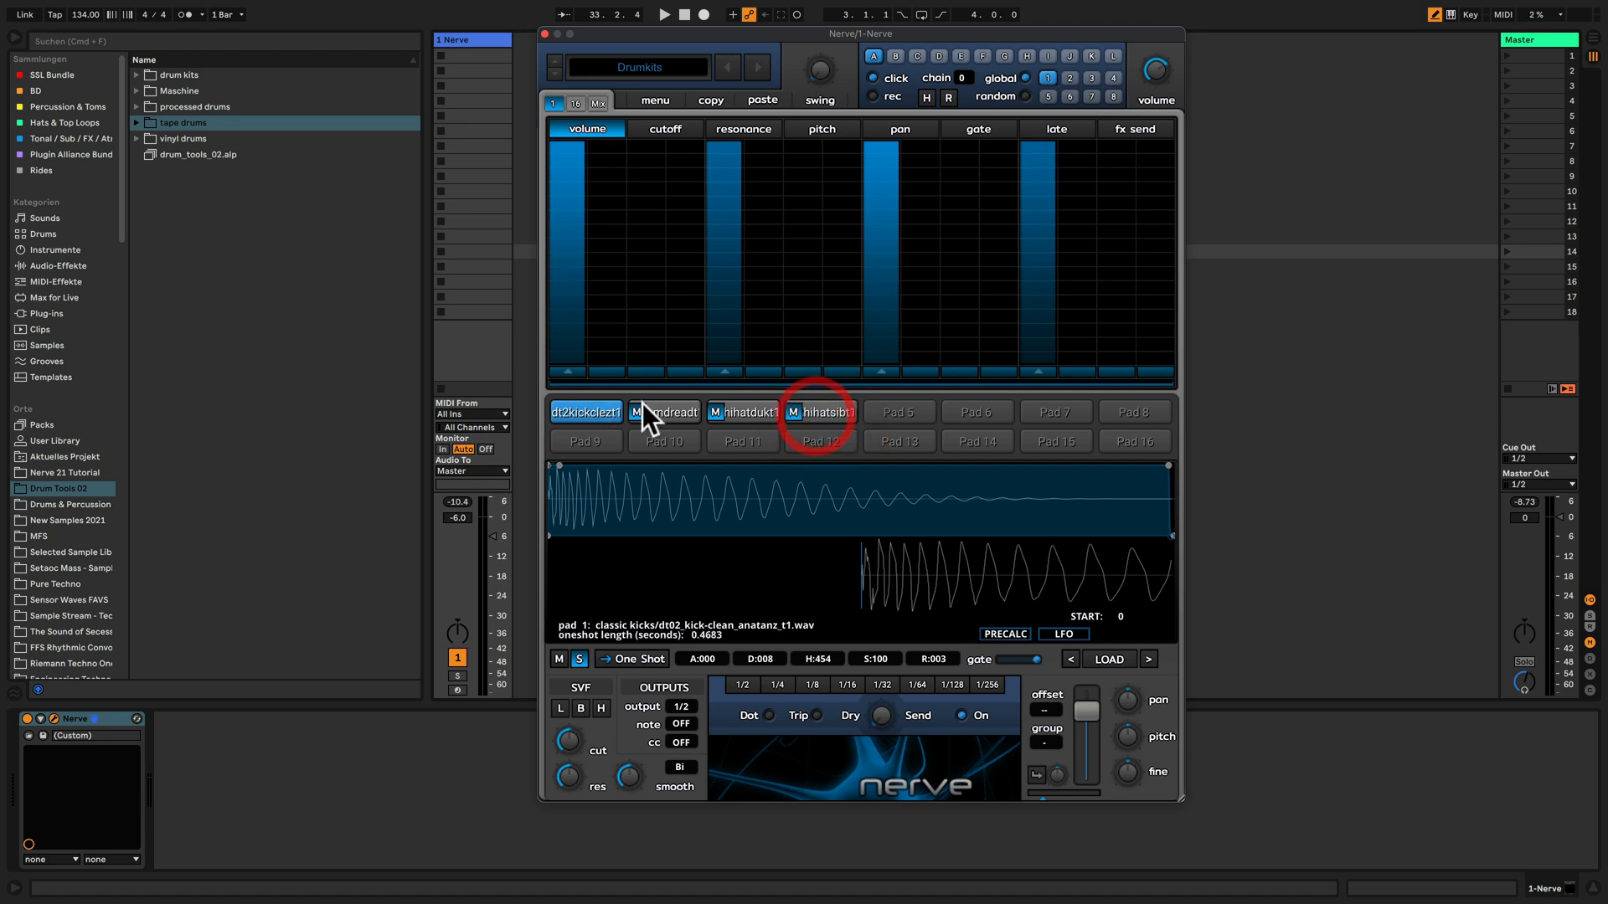
Open pad 1's cutoff sequence, try the three filter types, and keep the low-pass filter with a lowered cutoff.
left_click(588, 409)
left_click(671, 127)
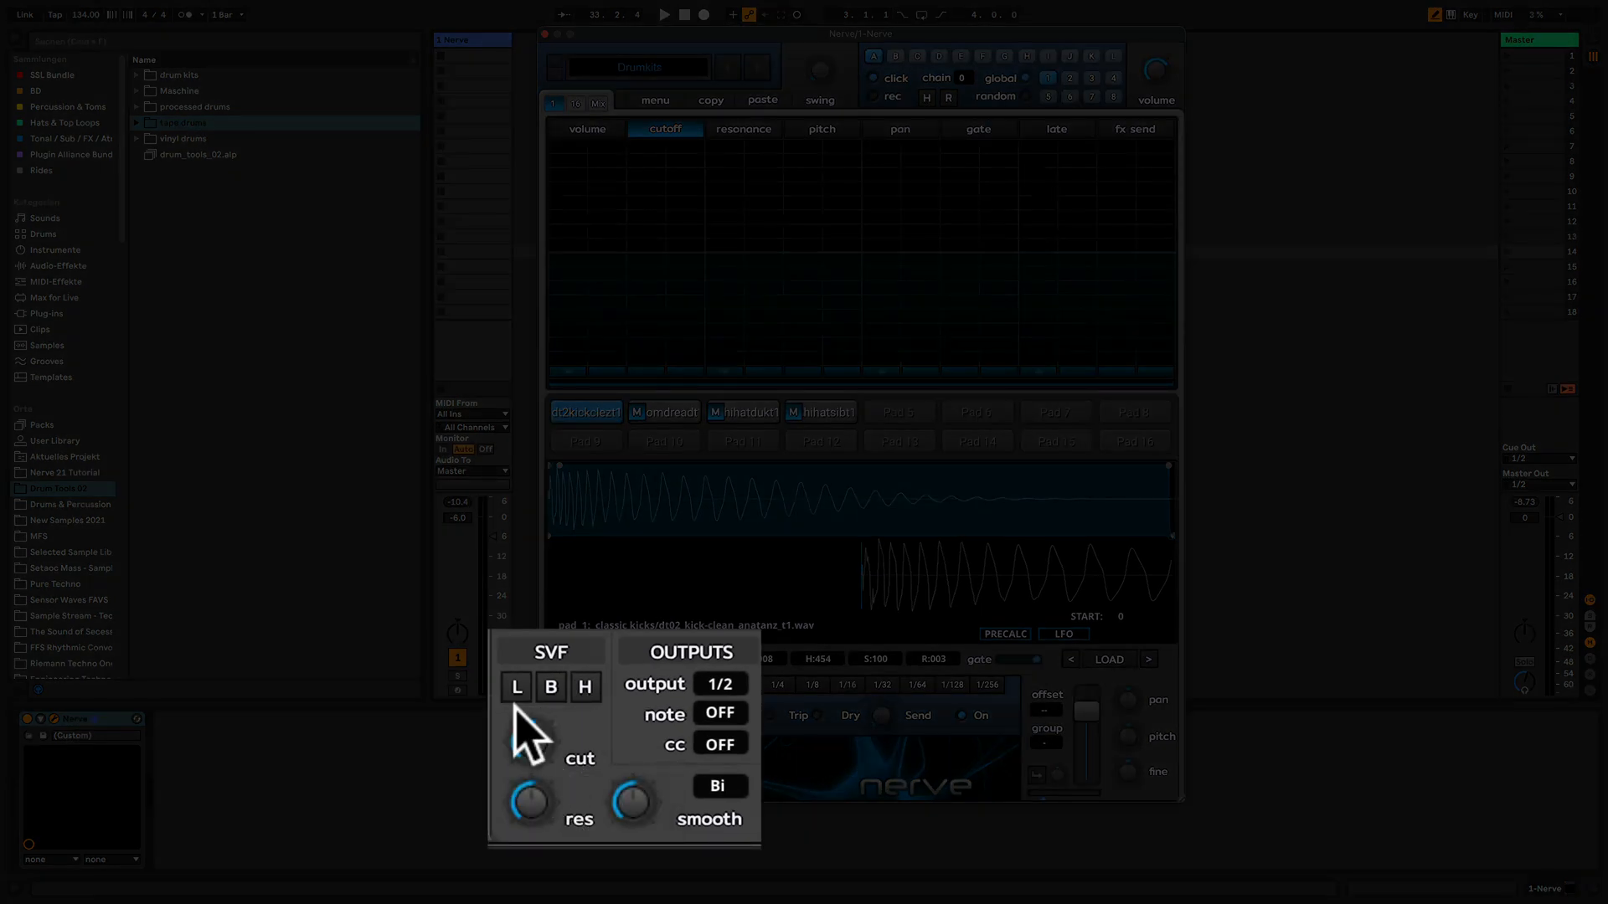
left_click(516, 687)
left_click(551, 686)
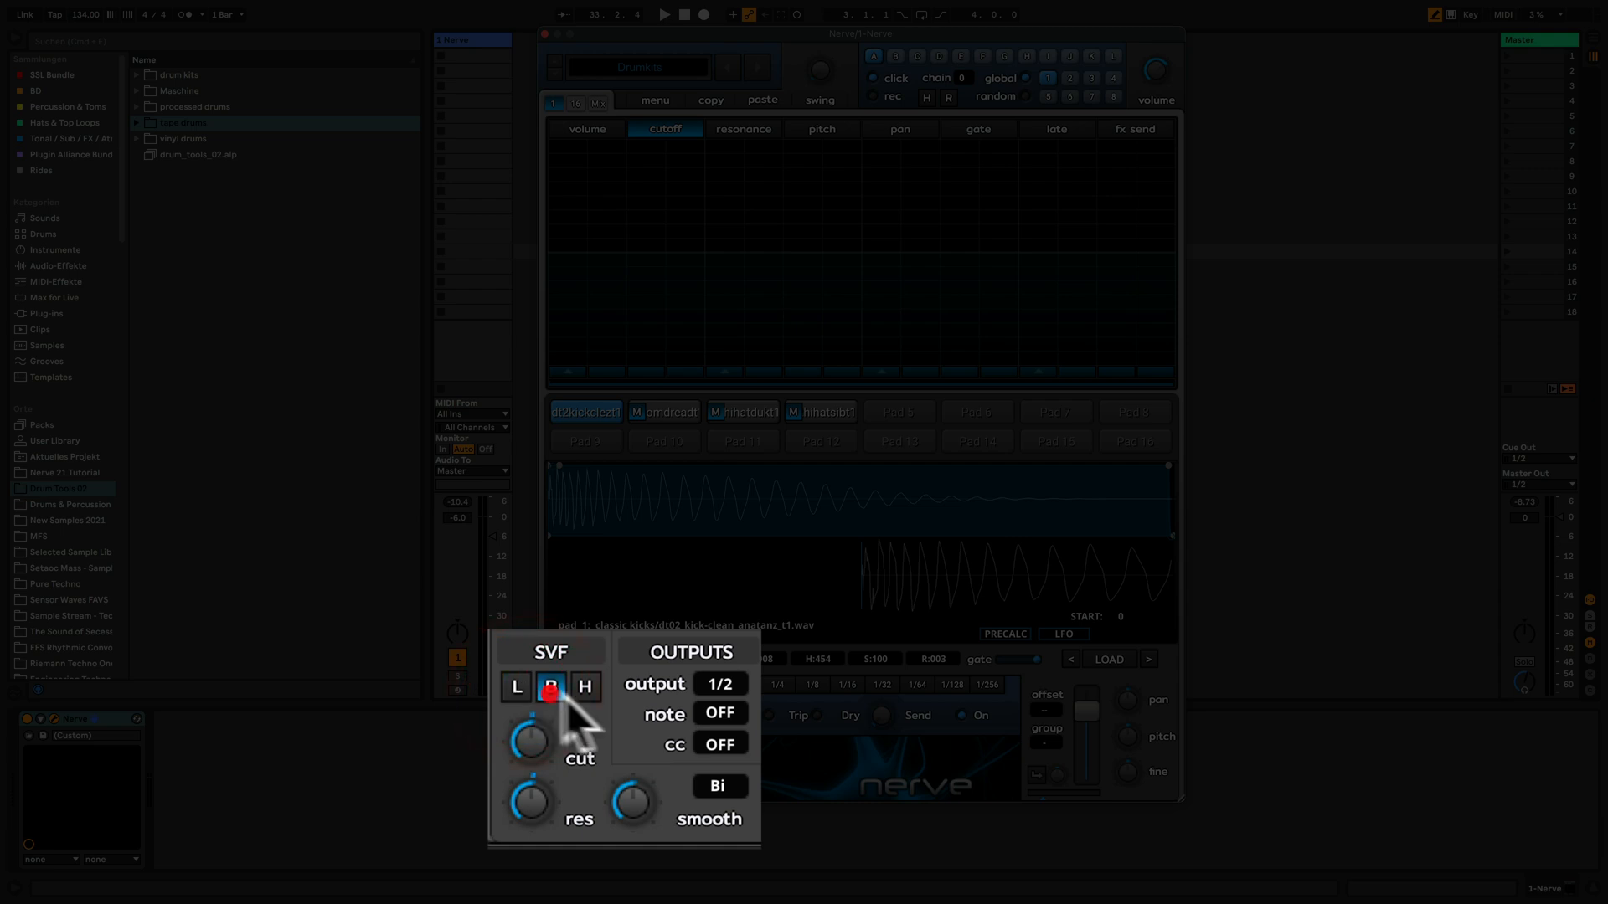
left_click(585, 687)
left_click(517, 687)
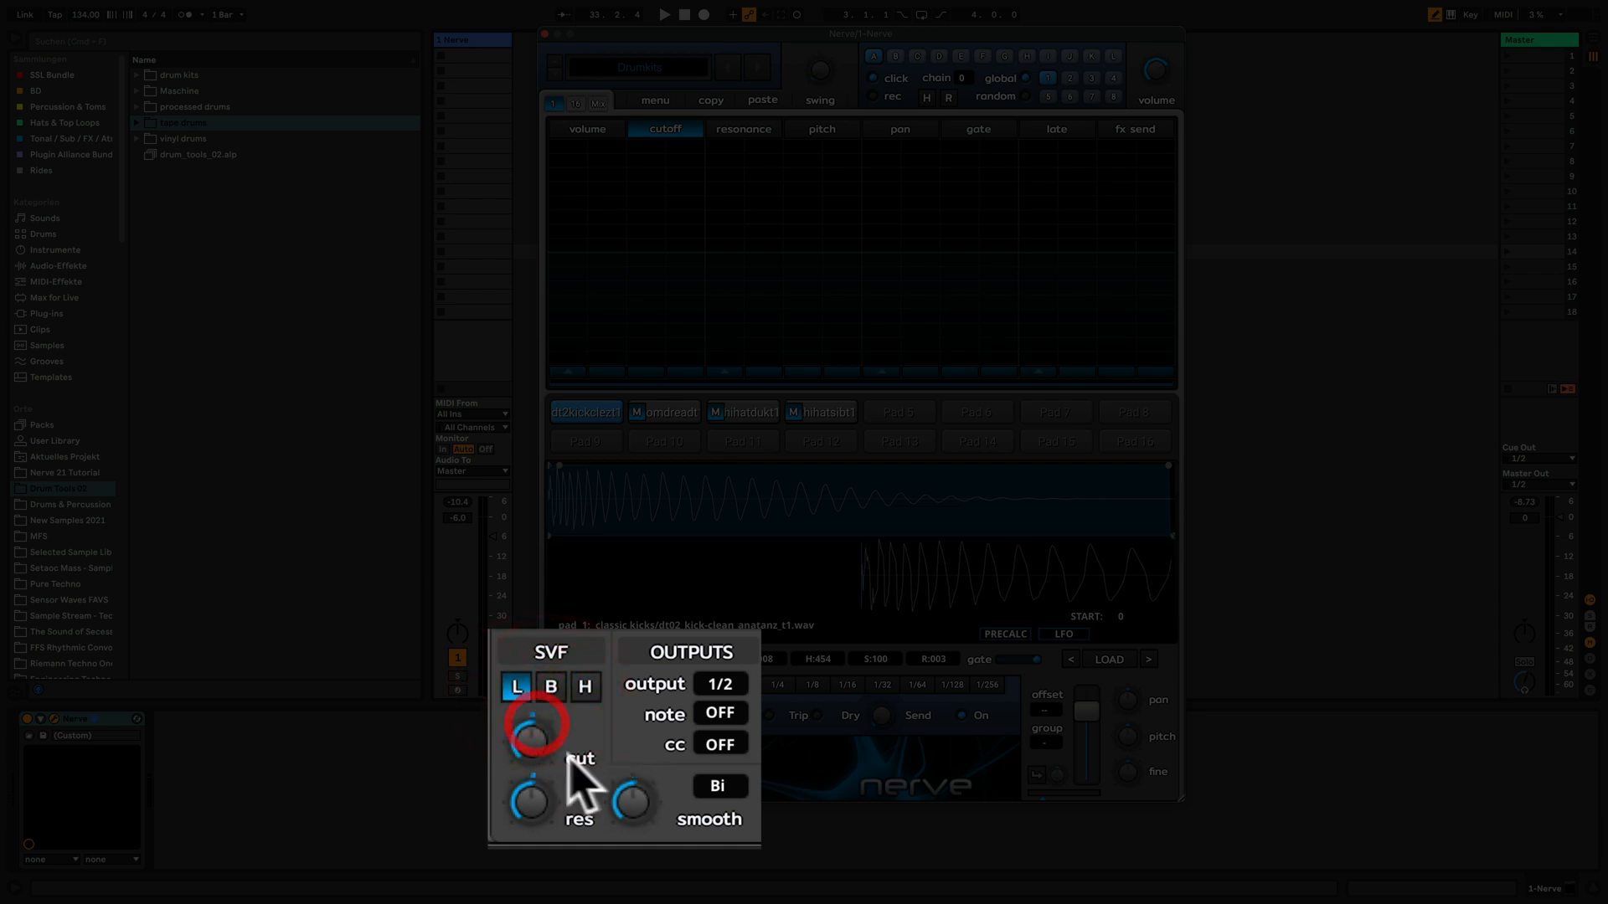
left_click_drag(539, 743, 553, 783)
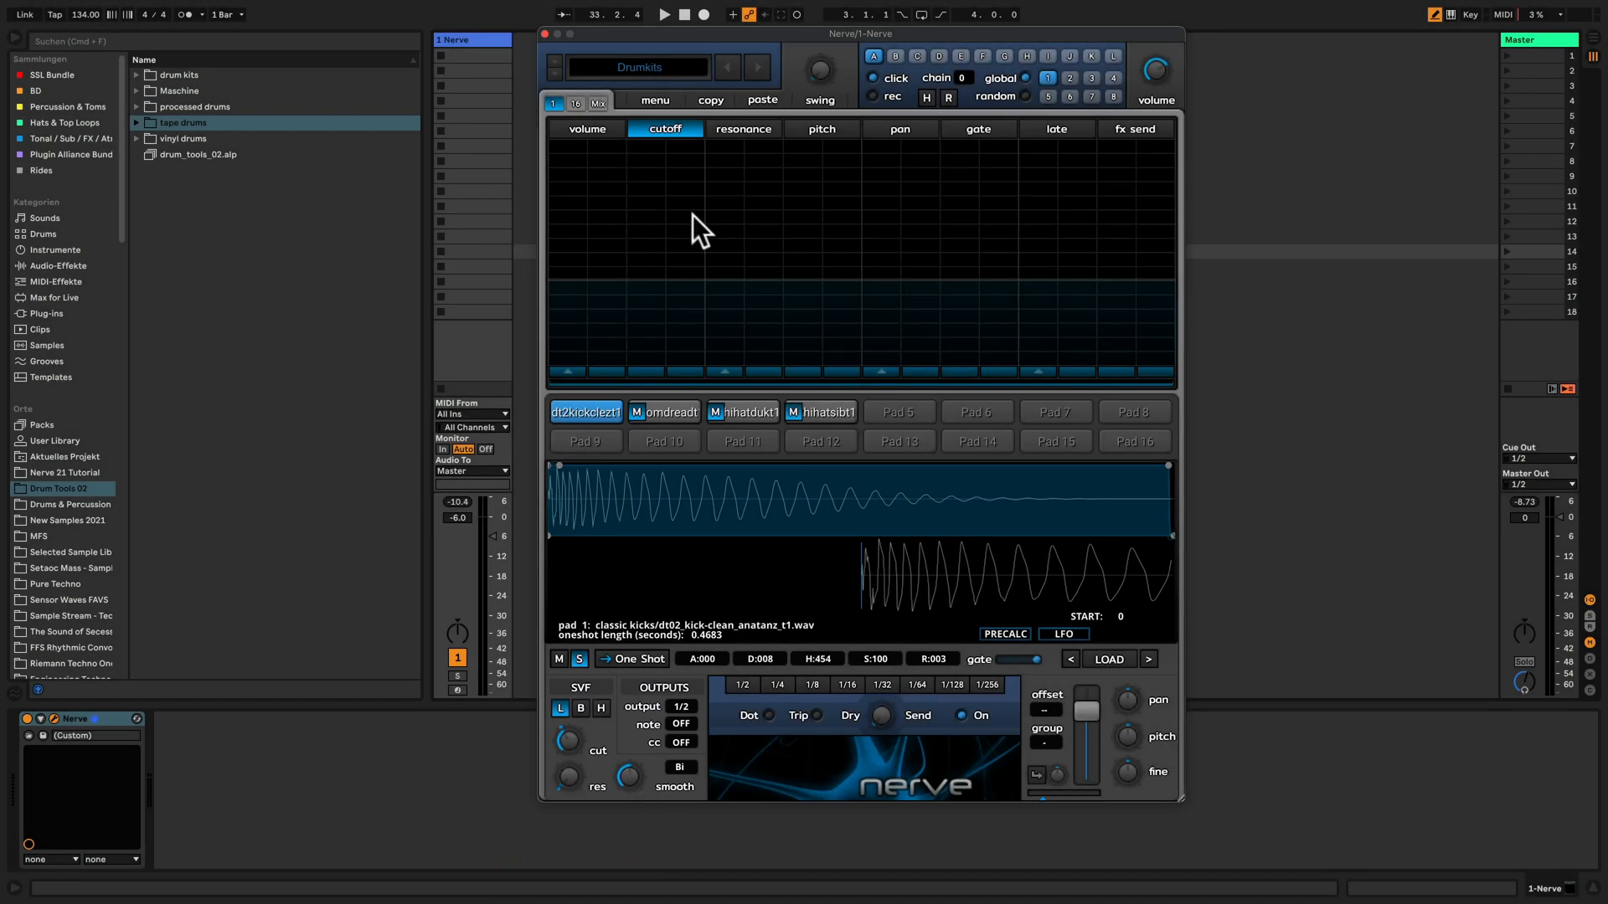
Draw varied cutoff and resonance sequences for pad 1, play the pattern, and set the filter cutoff to 613.
mouse_move(559, 280)
left_mouse_down()
mouse_move(1062, 237)
mouse_move(1047, 219)
mouse_move(1055, 255)
left_mouse_up()
key("space")
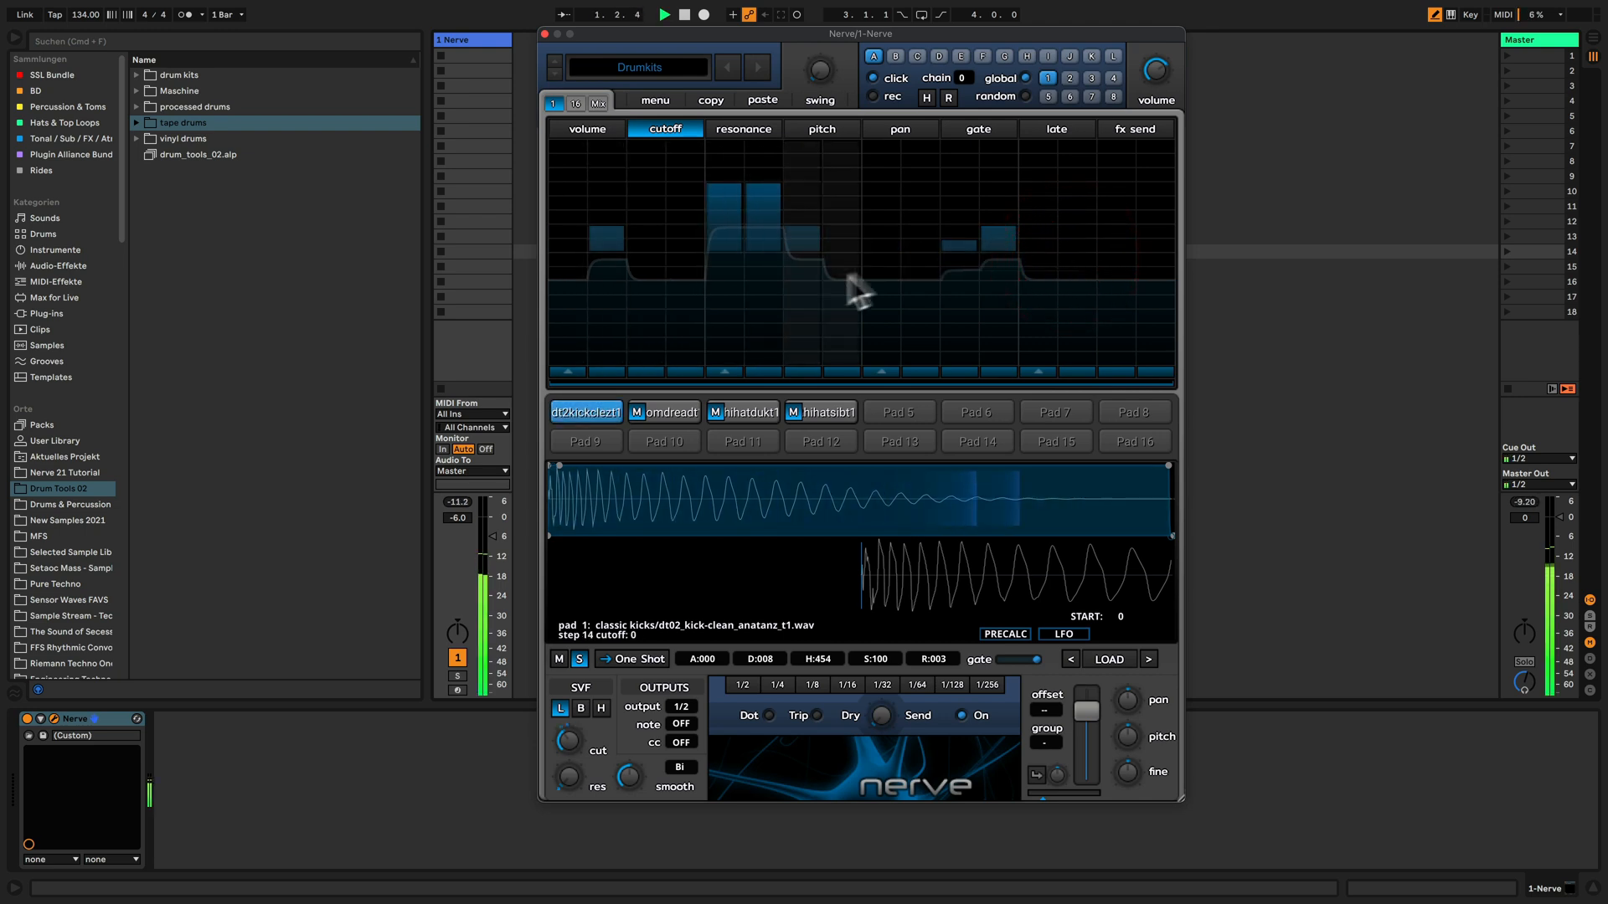
left_click(737, 131)
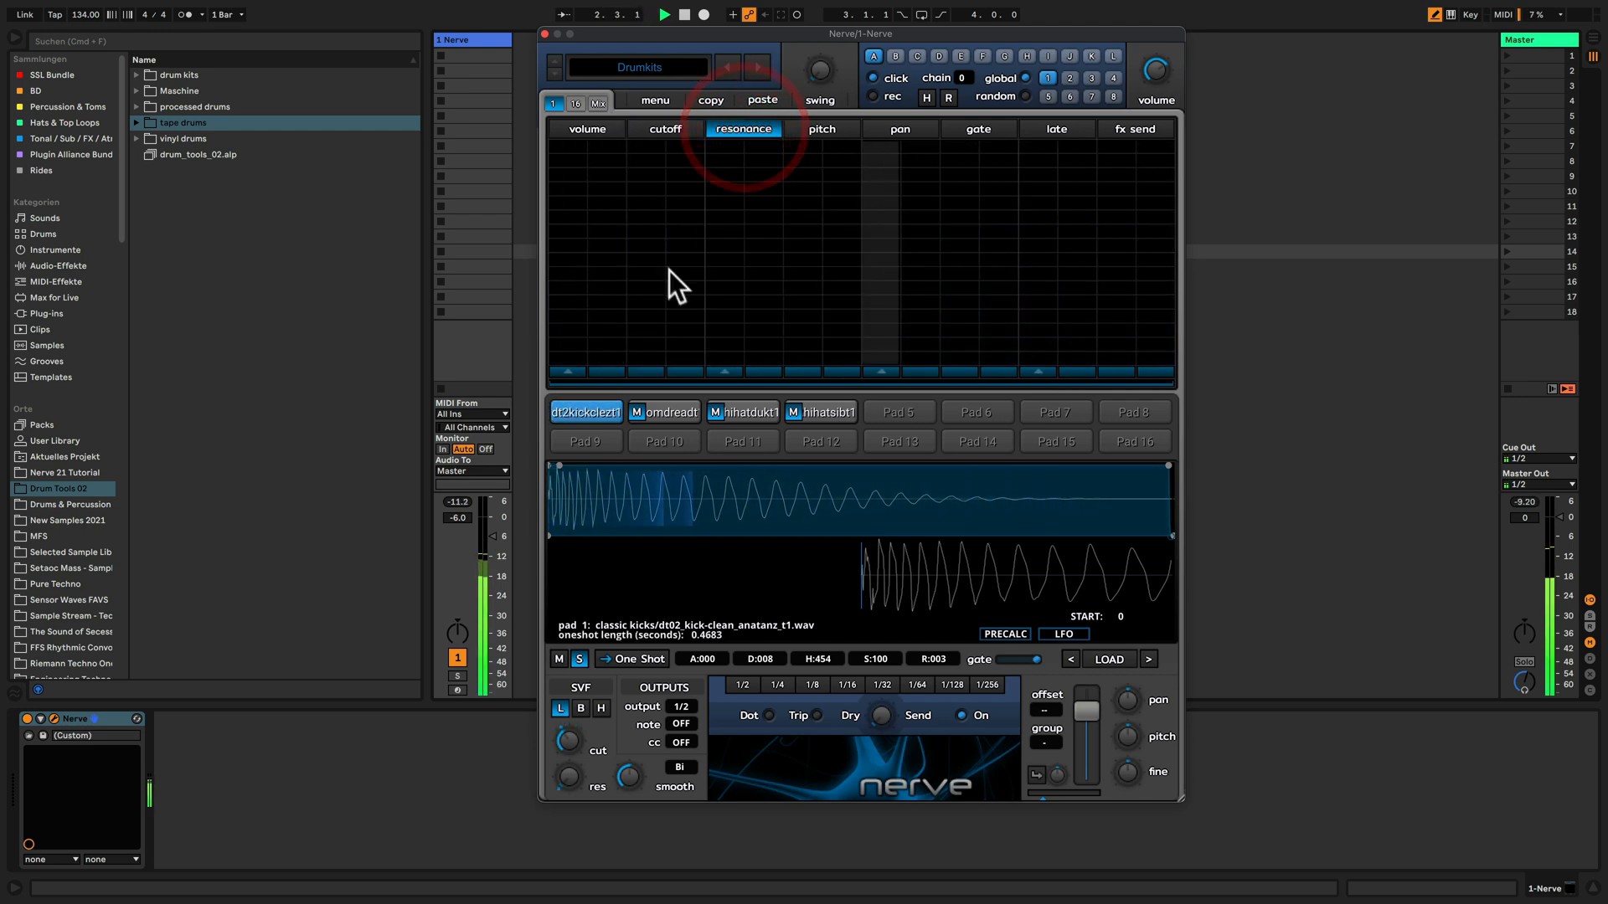
mouse_move(584, 253)
left_mouse_down()
mouse_move(951, 204)
mouse_move(1073, 240)
mouse_move(1077, 224)
left_mouse_up()
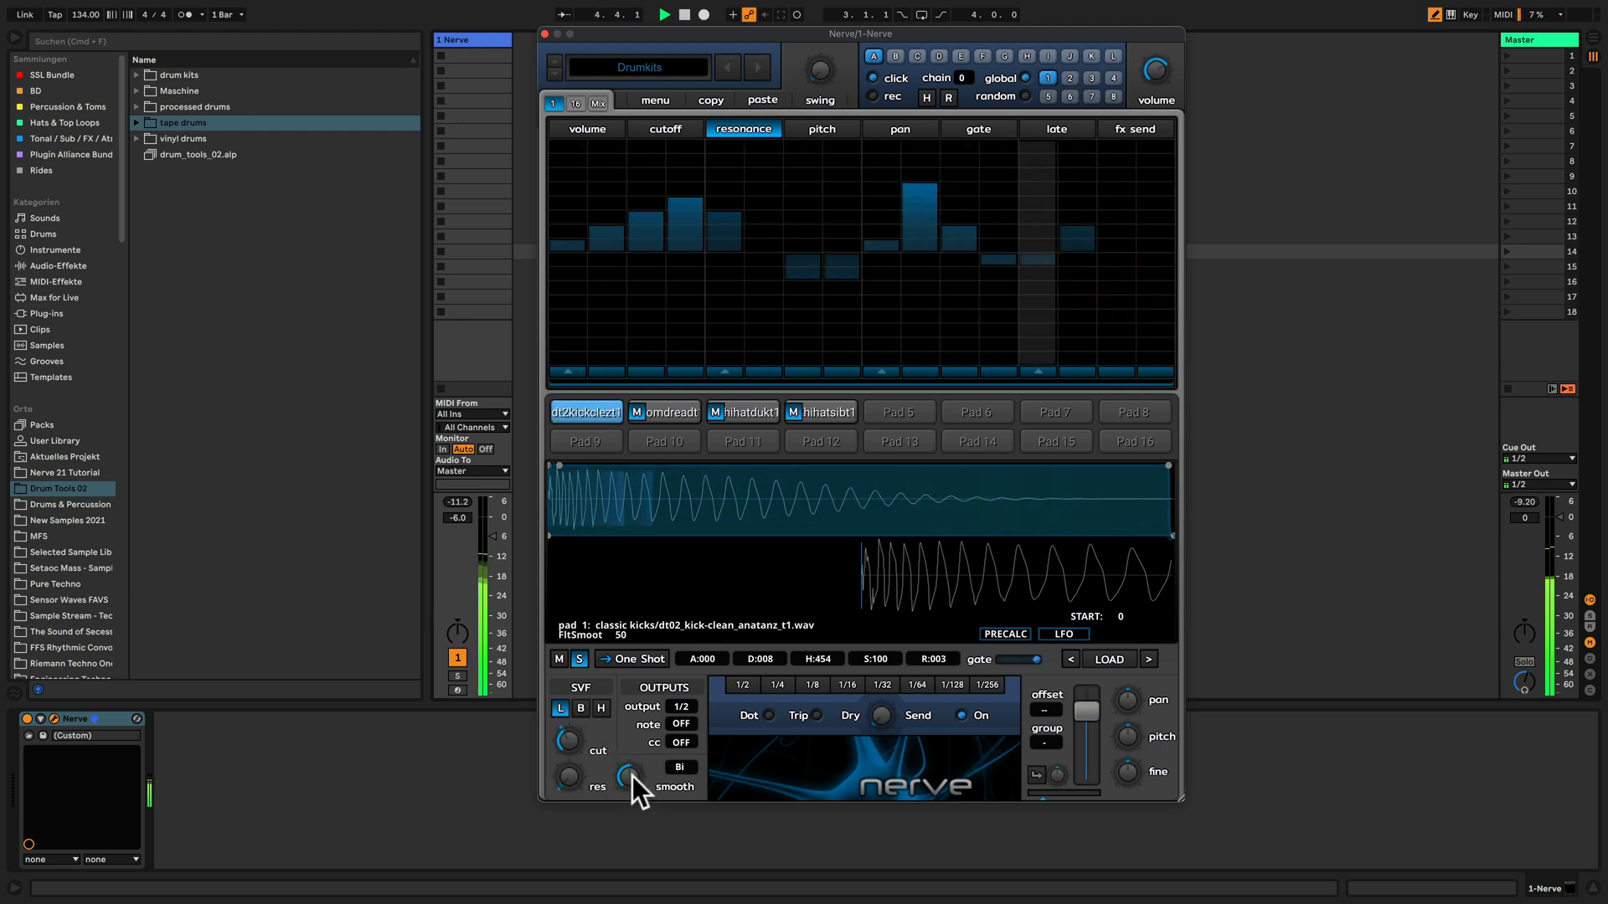
left_click_drag(570, 735, 573, 715)
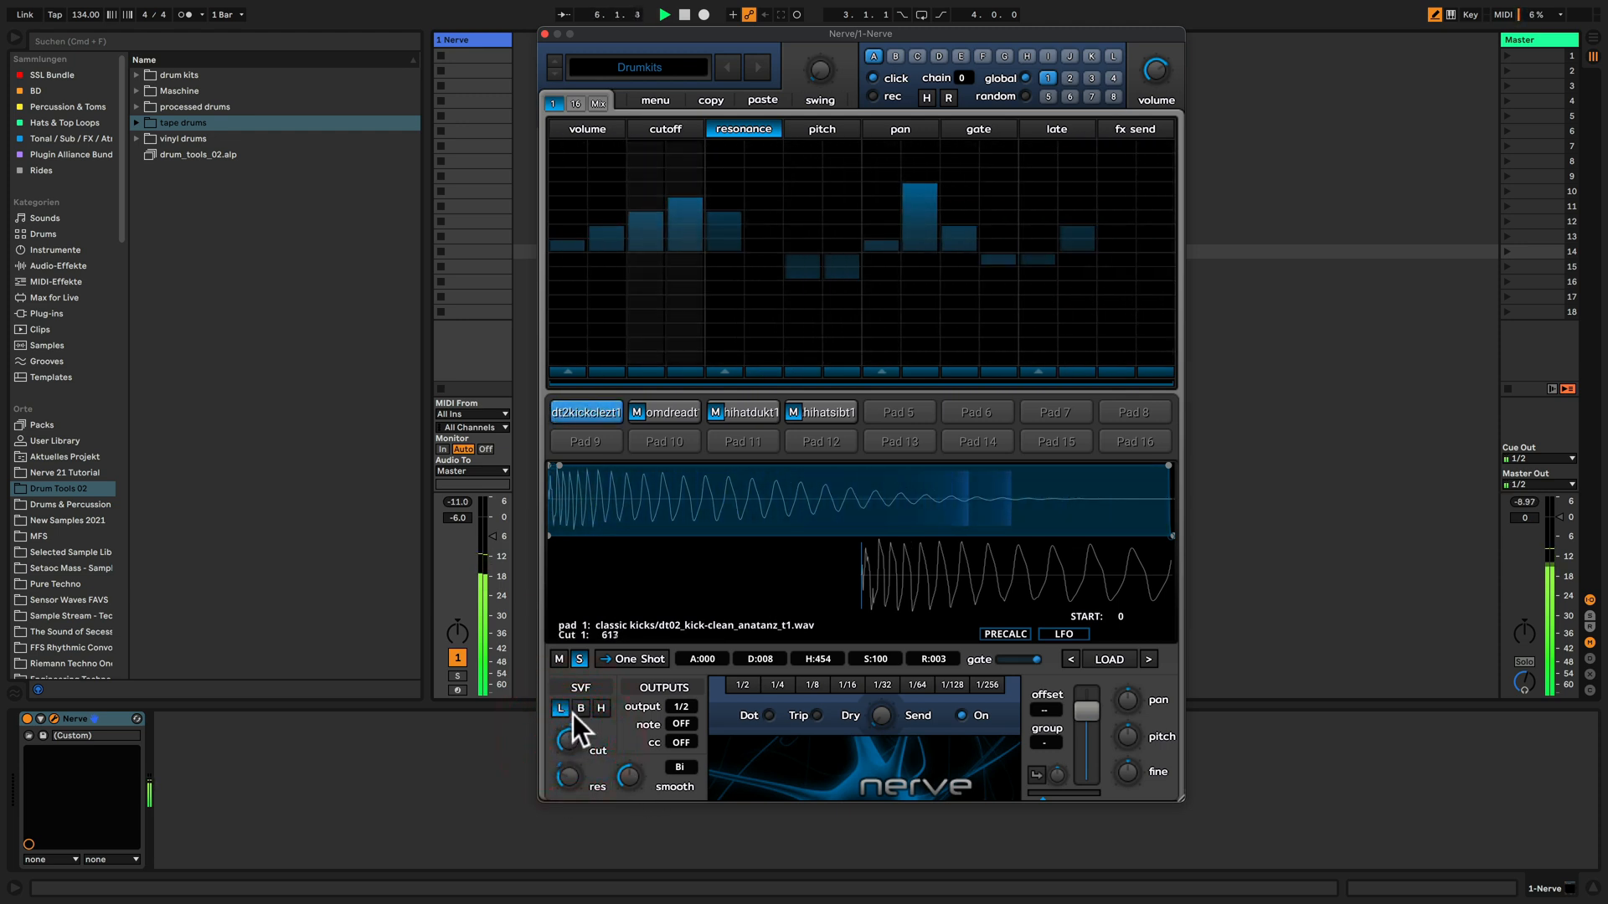
Draw a varied pitch sequence across pad 1's steps 1 to 9, with step 9 at 2, and open the pan sequence.
left_click(821, 129)
mouse_move(636, 230)
left_mouse_down()
mouse_move(592, 259)
mouse_move(882, 229)
left_mouse_up()
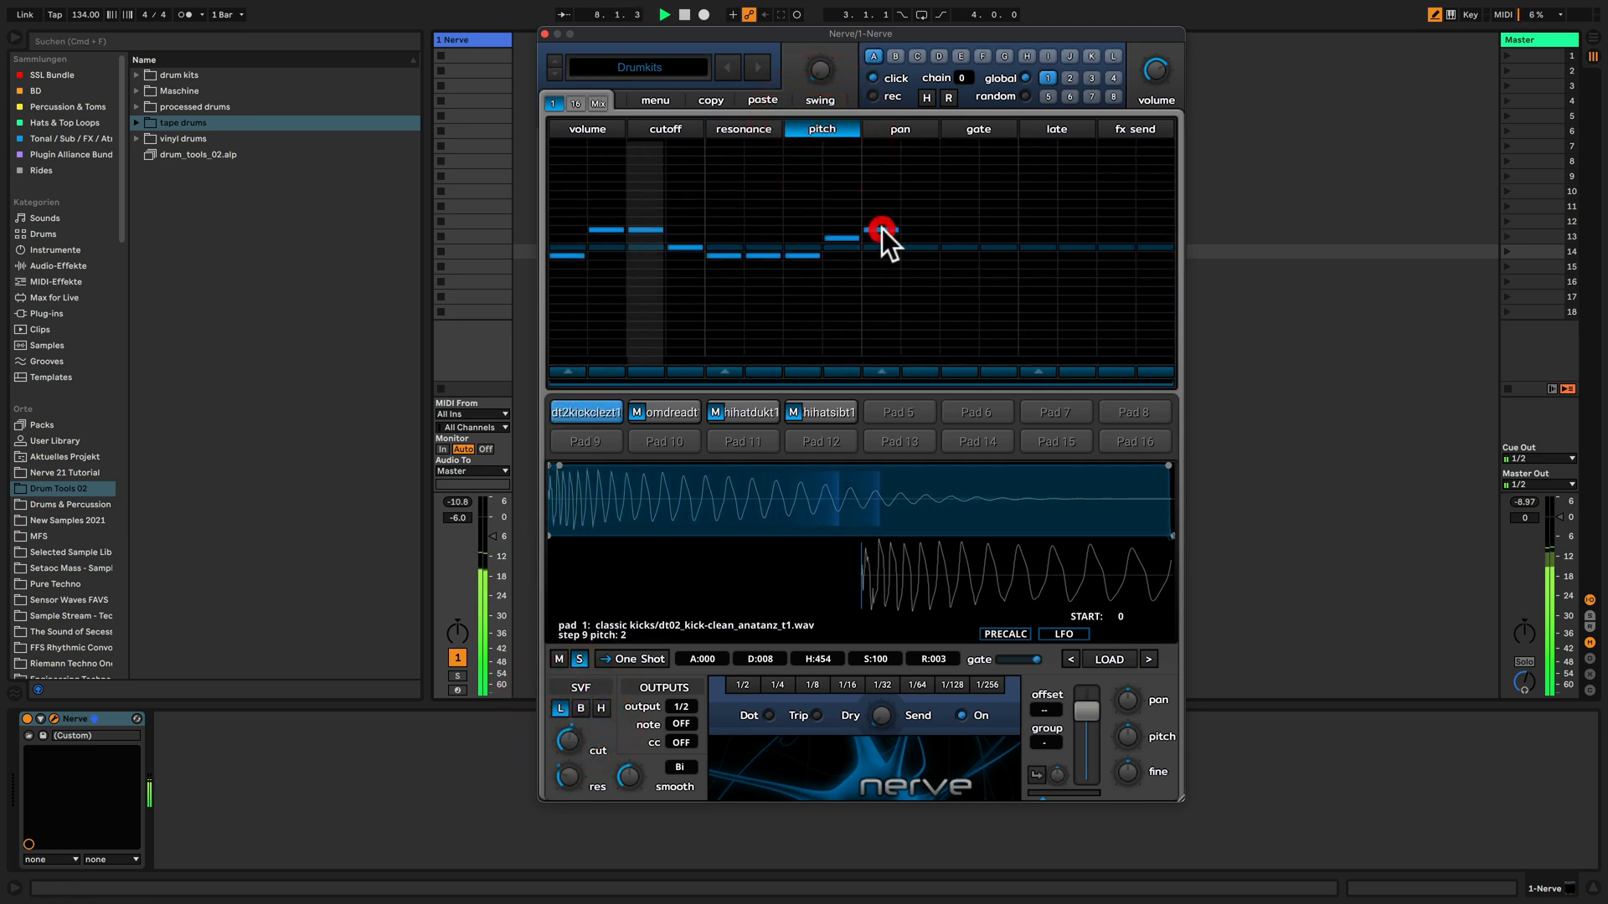
left_click(892, 131)
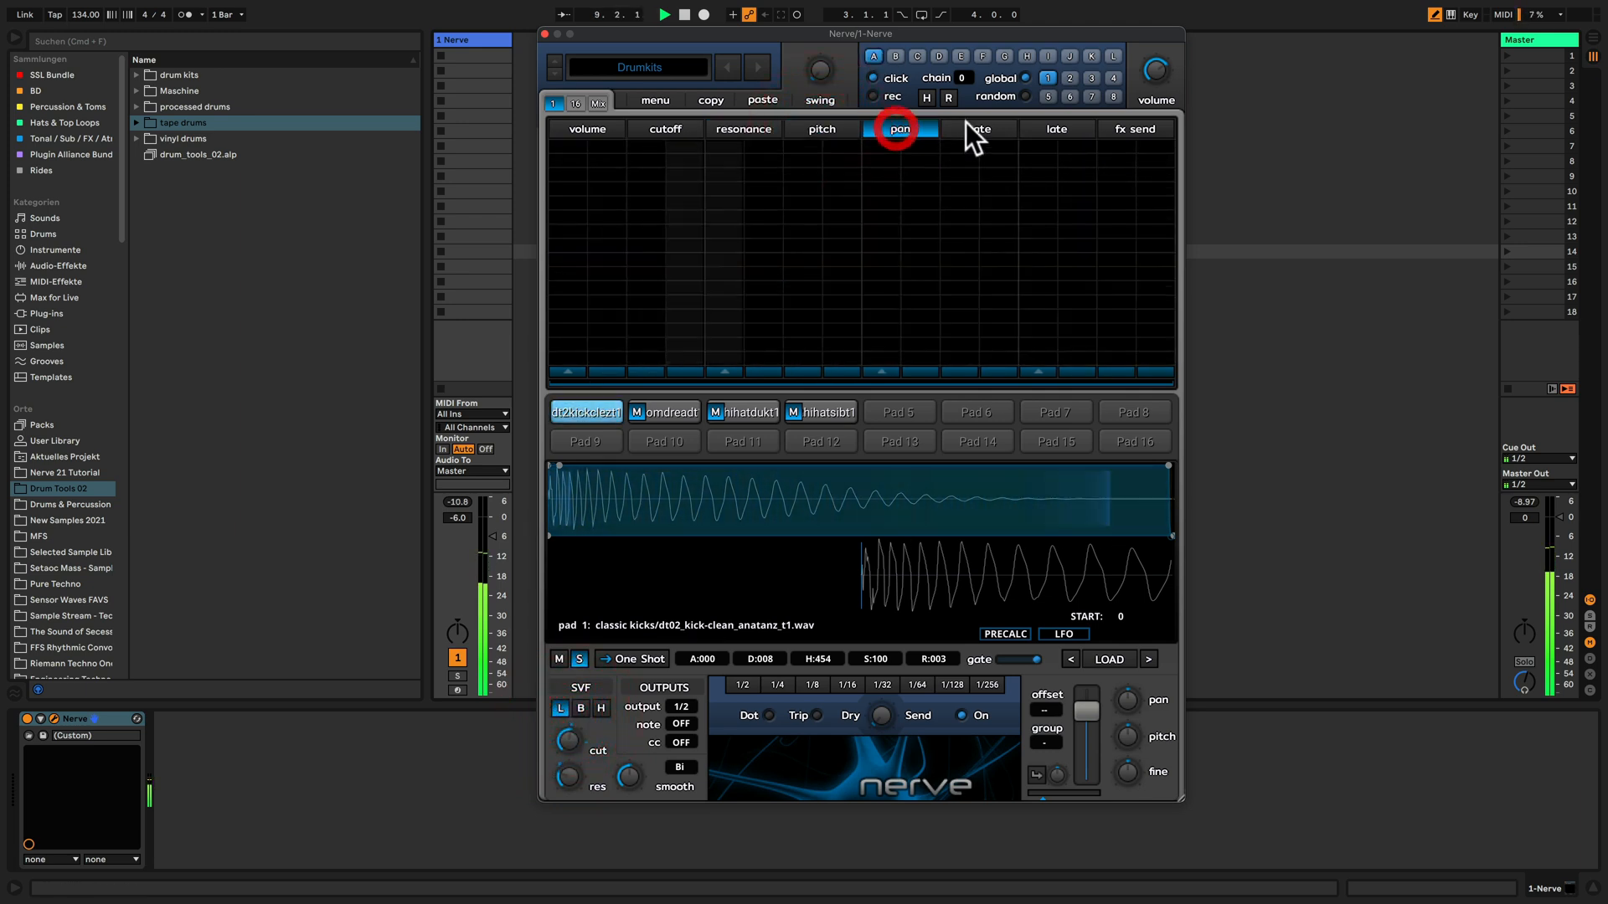
View pad 1's gate, late and fx send sequences in turn, leaving step 1's late value at 0.
left_click(988, 127)
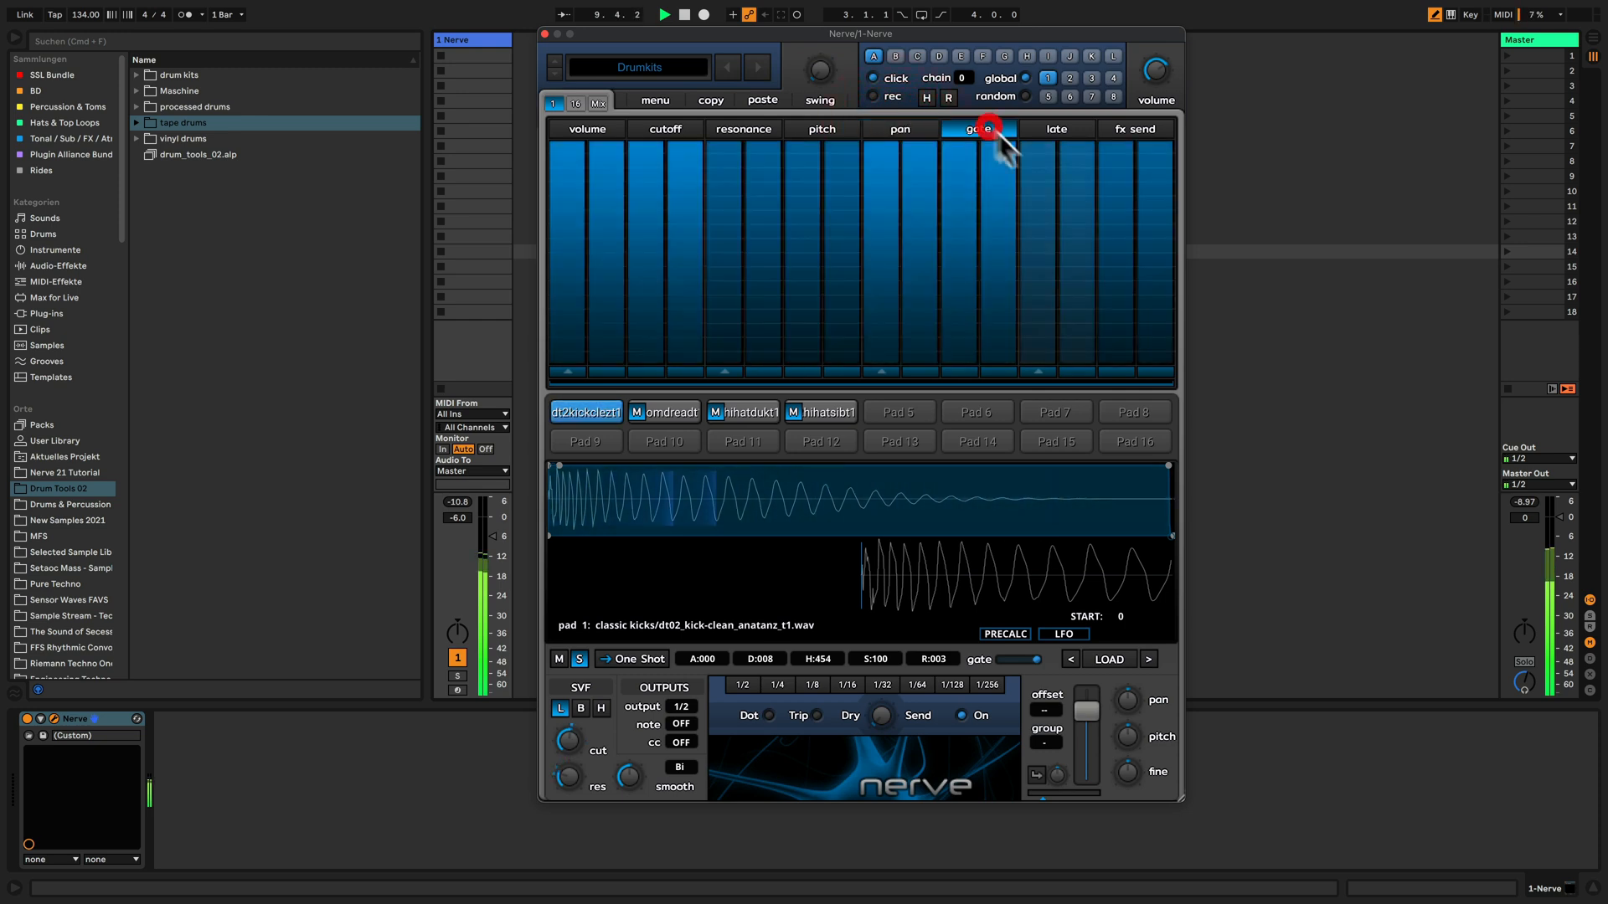
left_click(1043, 129)
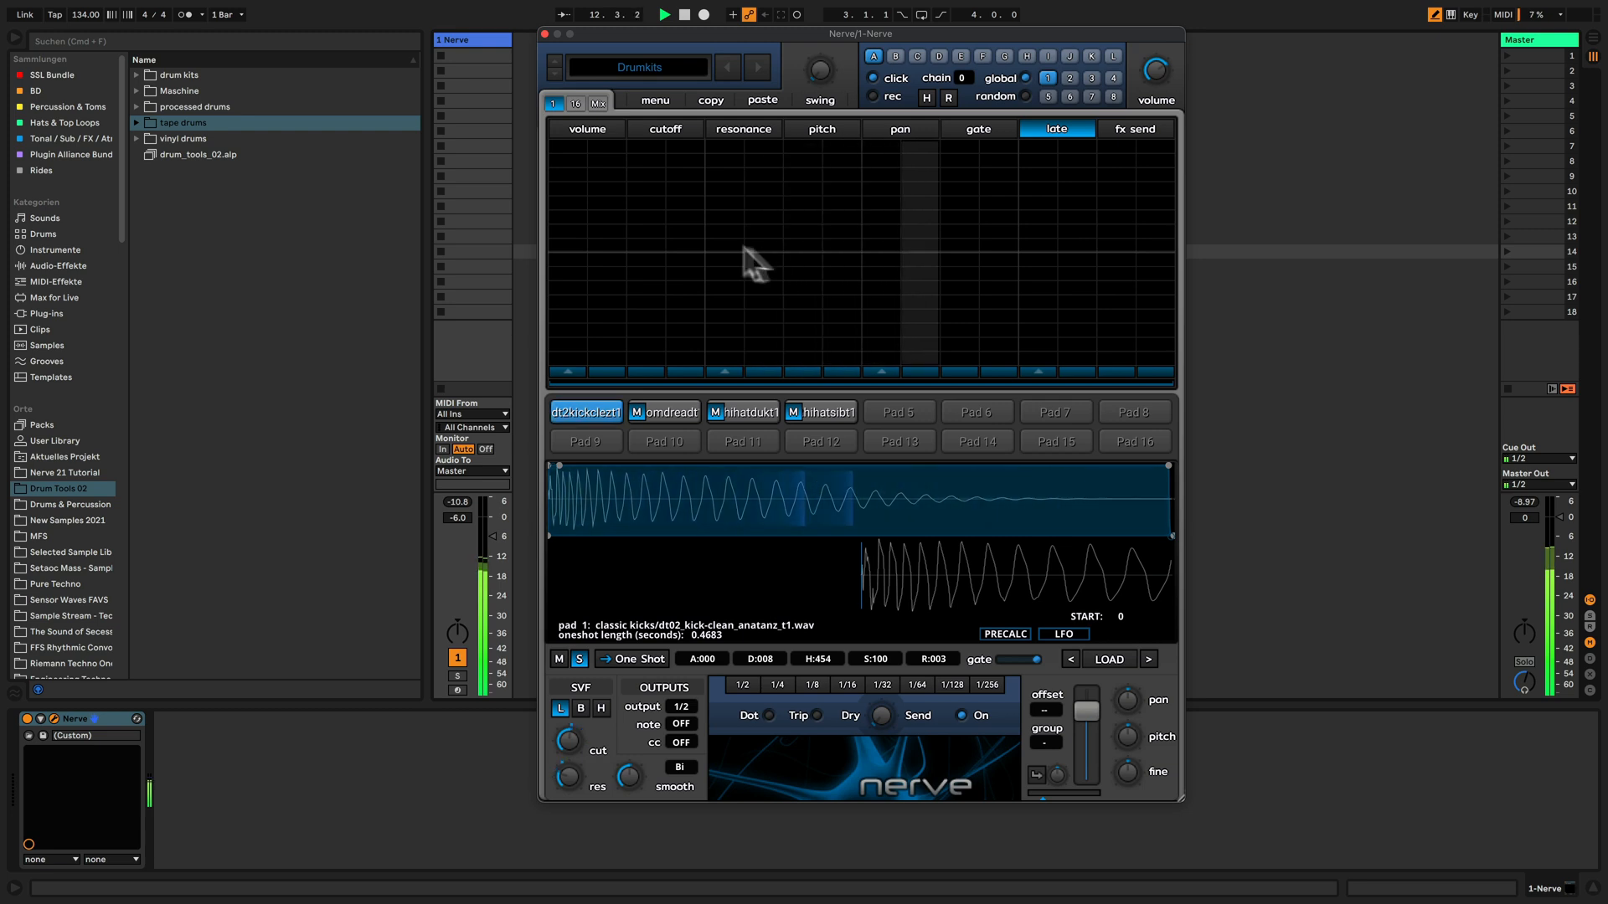
mouse_move(577, 244)
left_mouse_down()
mouse_move(571, 184)
mouse_move(551, 351)
mouse_move(577, 328)
mouse_move(579, 258)
left_mouse_up()
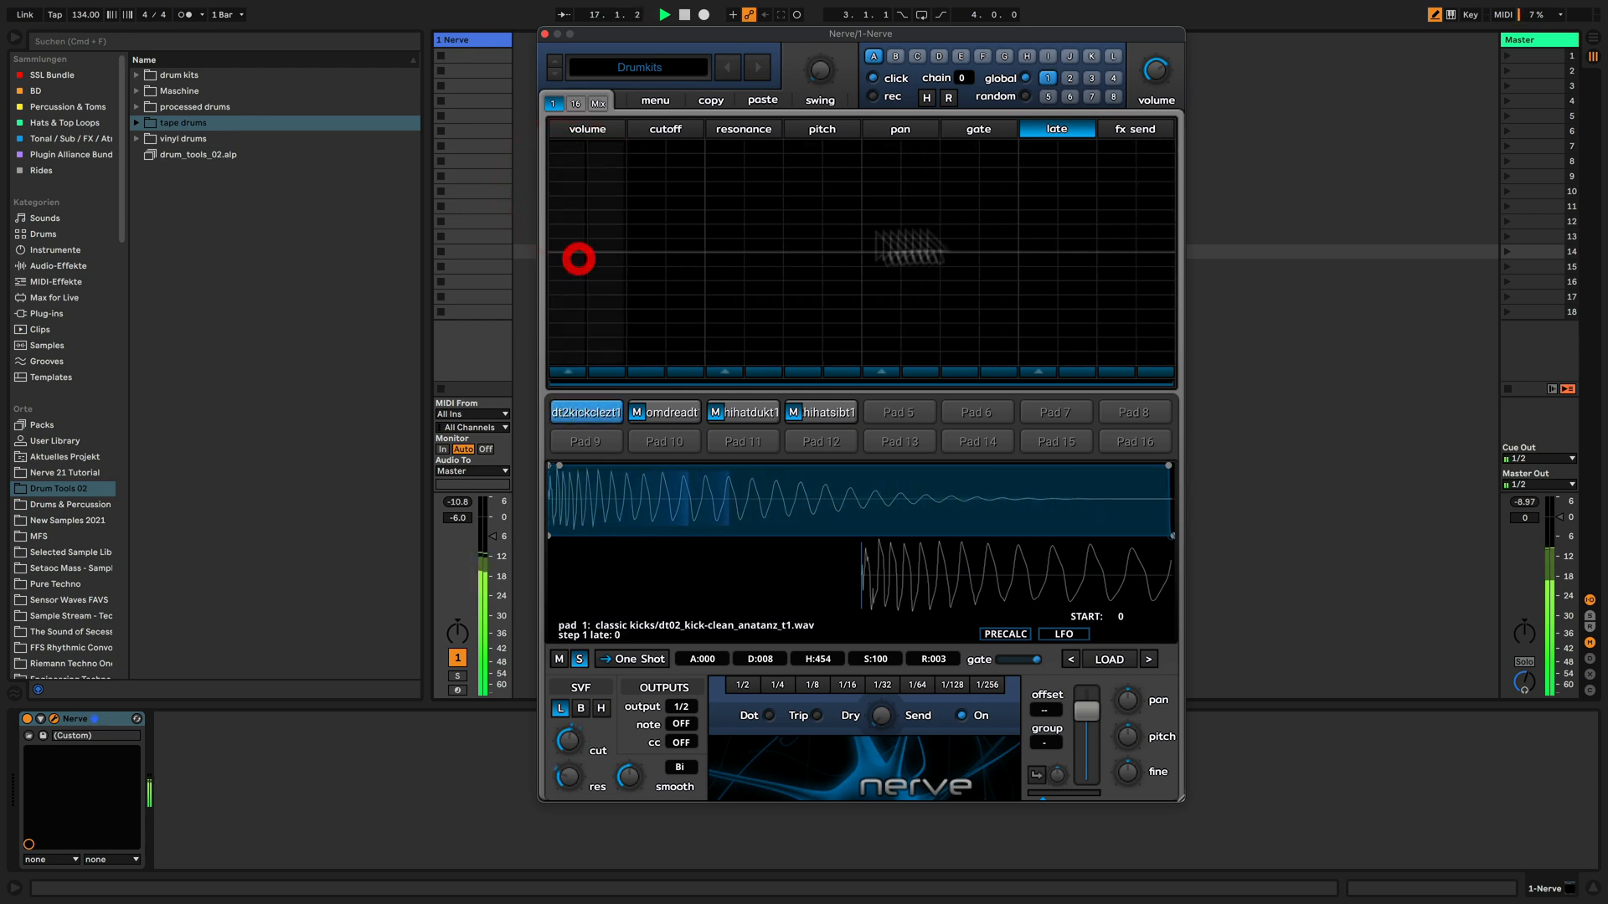
left_click(1132, 130)
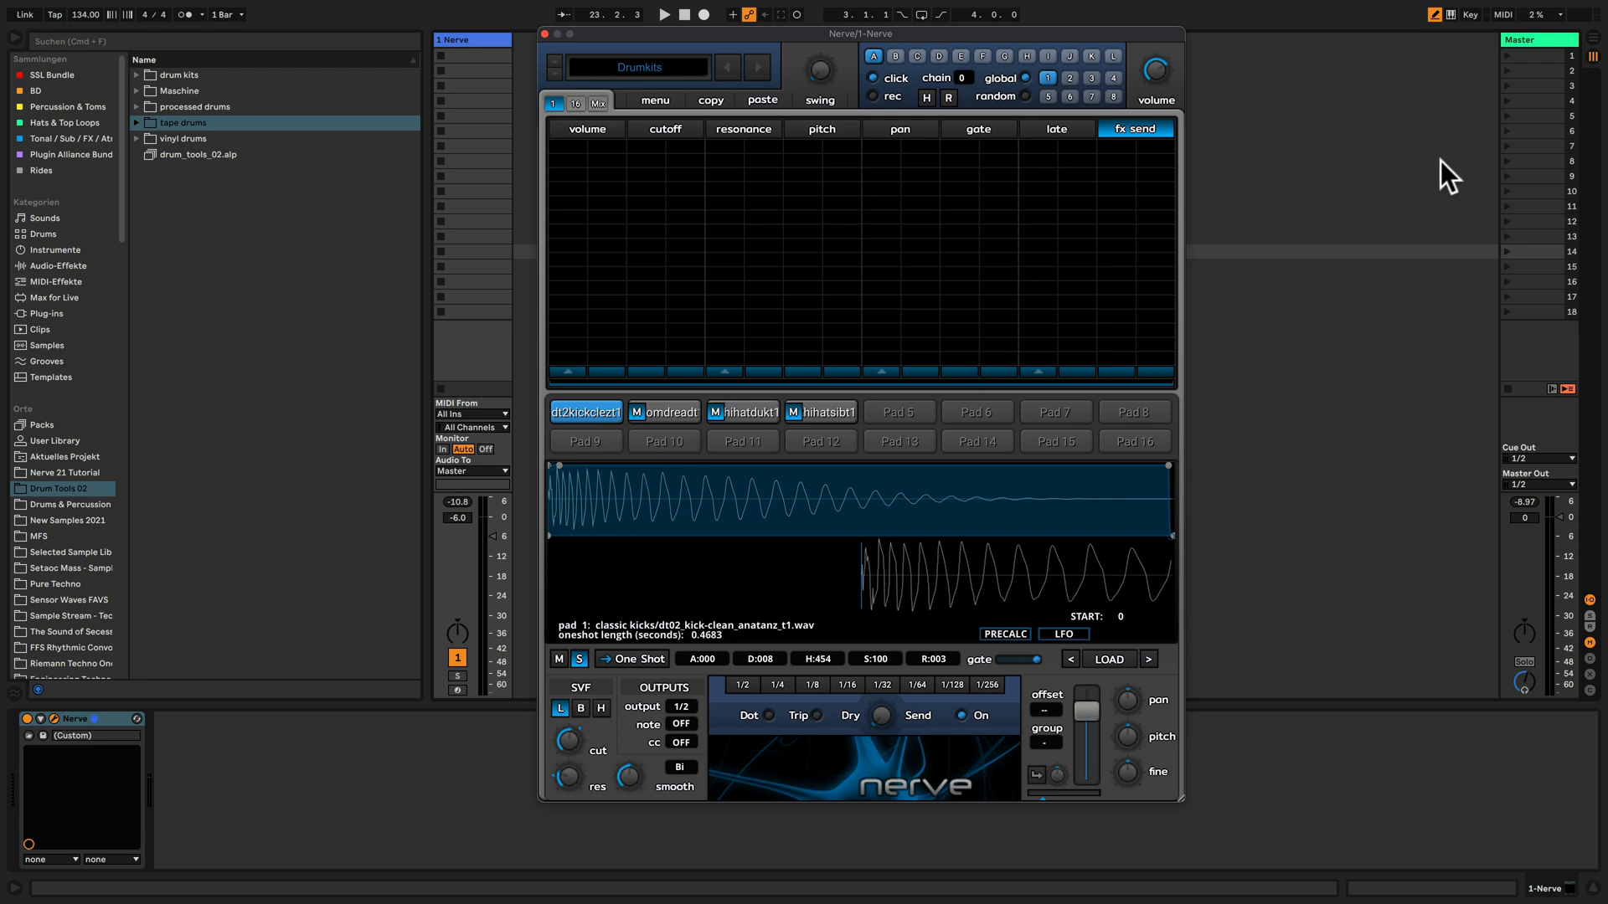
Reset pad 1's cutoff and resonance sequences to 0 across the steps.
left_click(608, 128)
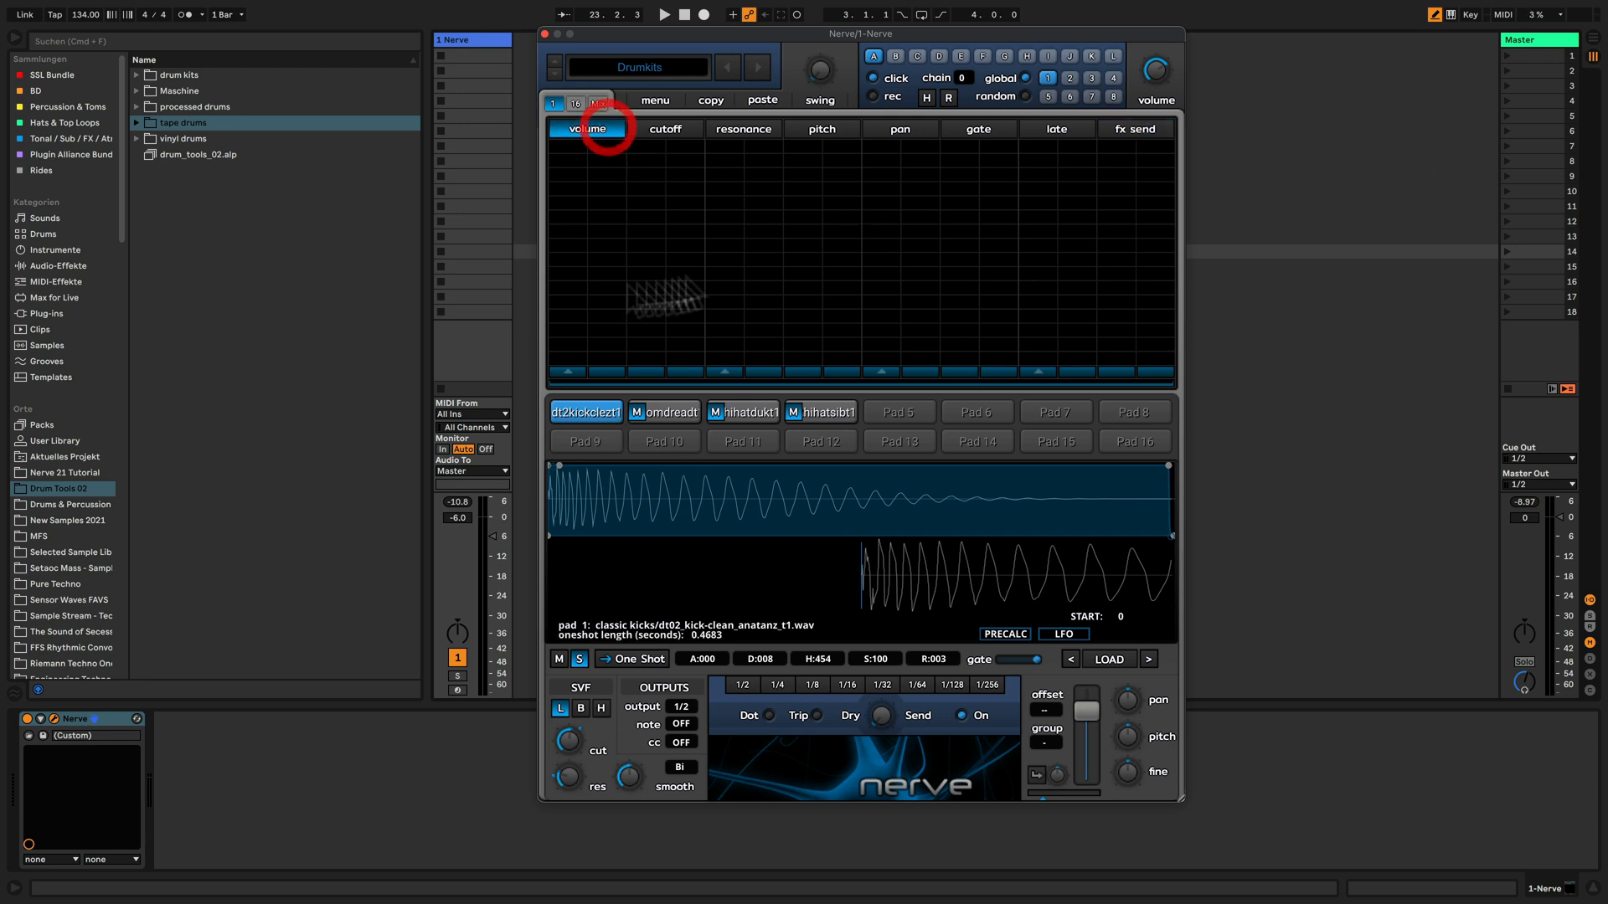
left_click(668, 130)
left_click_drag(575, 259, 972, 265)
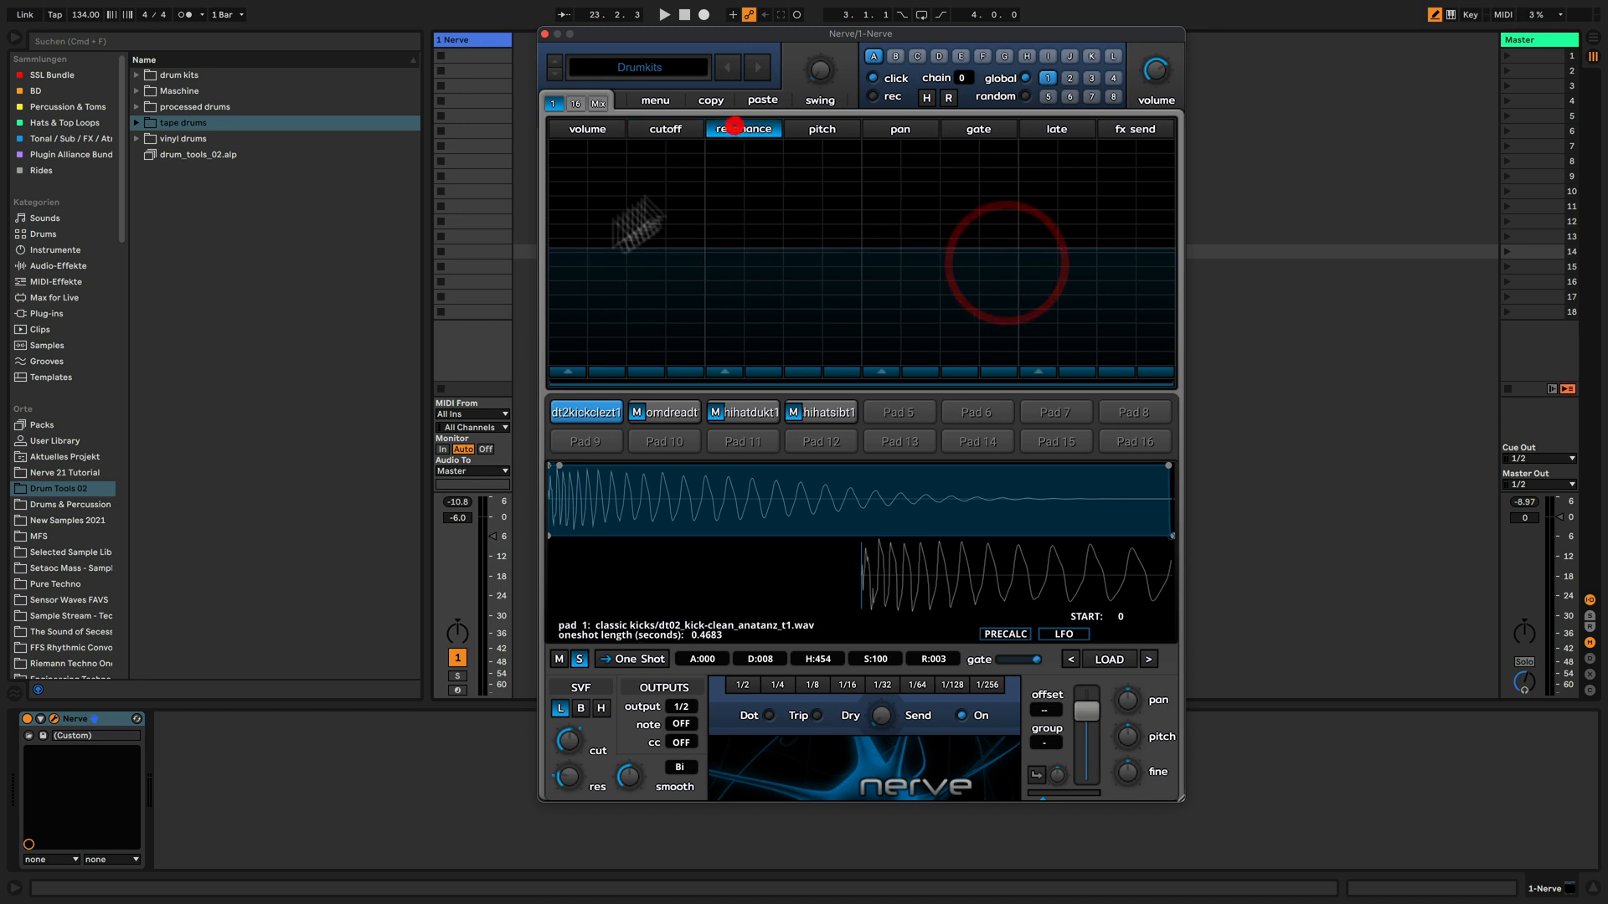
left_click(736, 128)
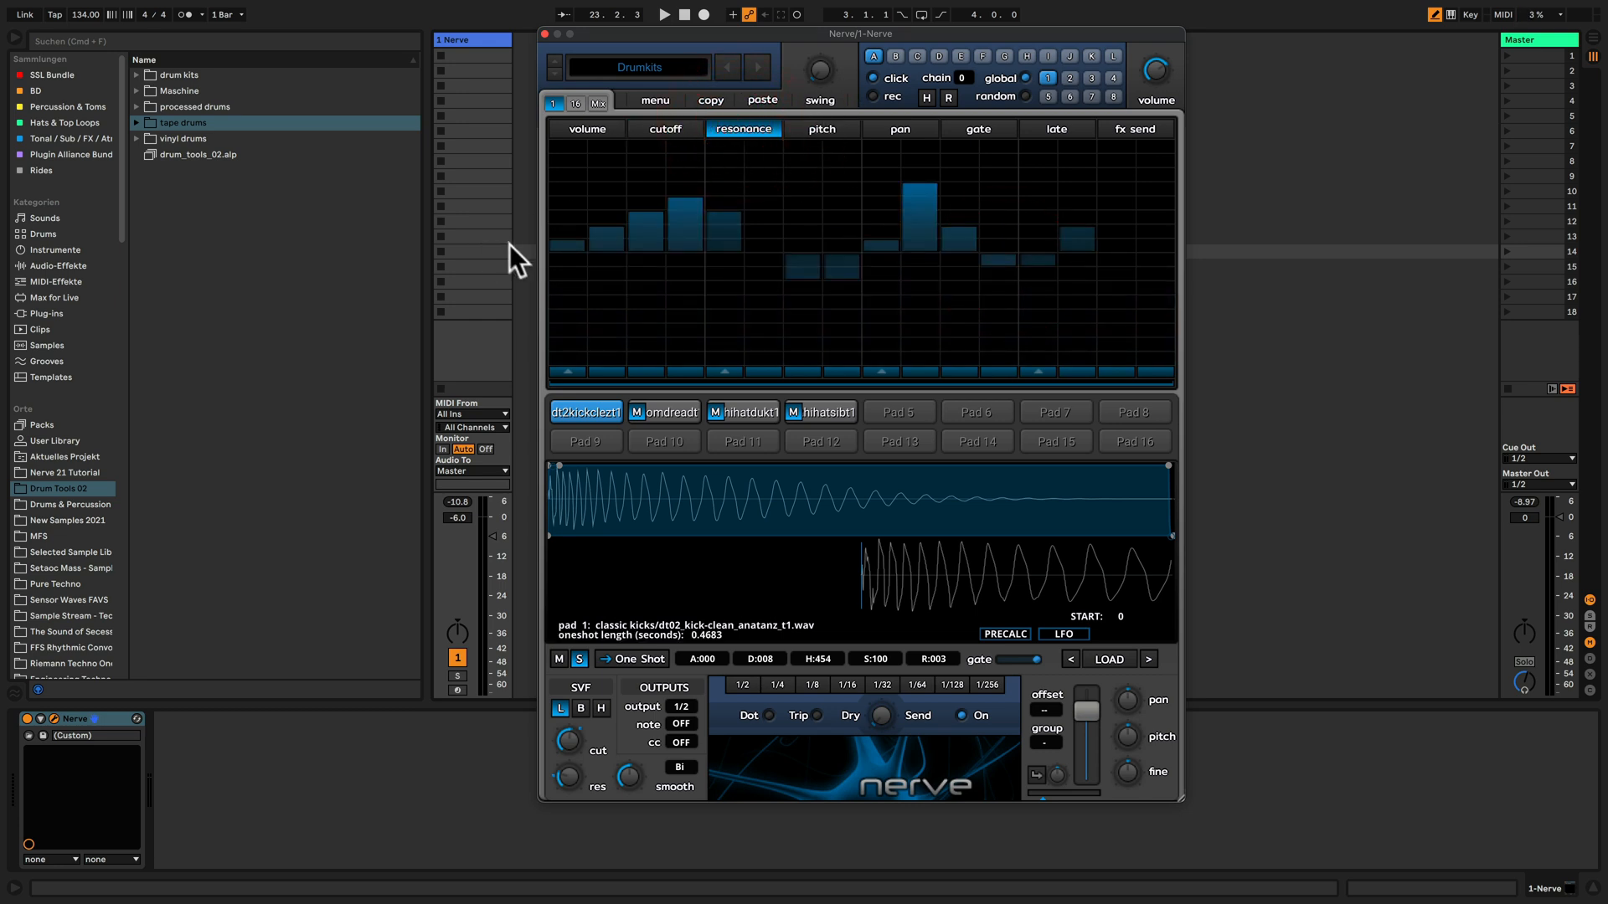
mouse_move(513, 259)
left_mouse_down()
mouse_move(1009, 262)
mouse_move(737, 256)
left_mouse_up()
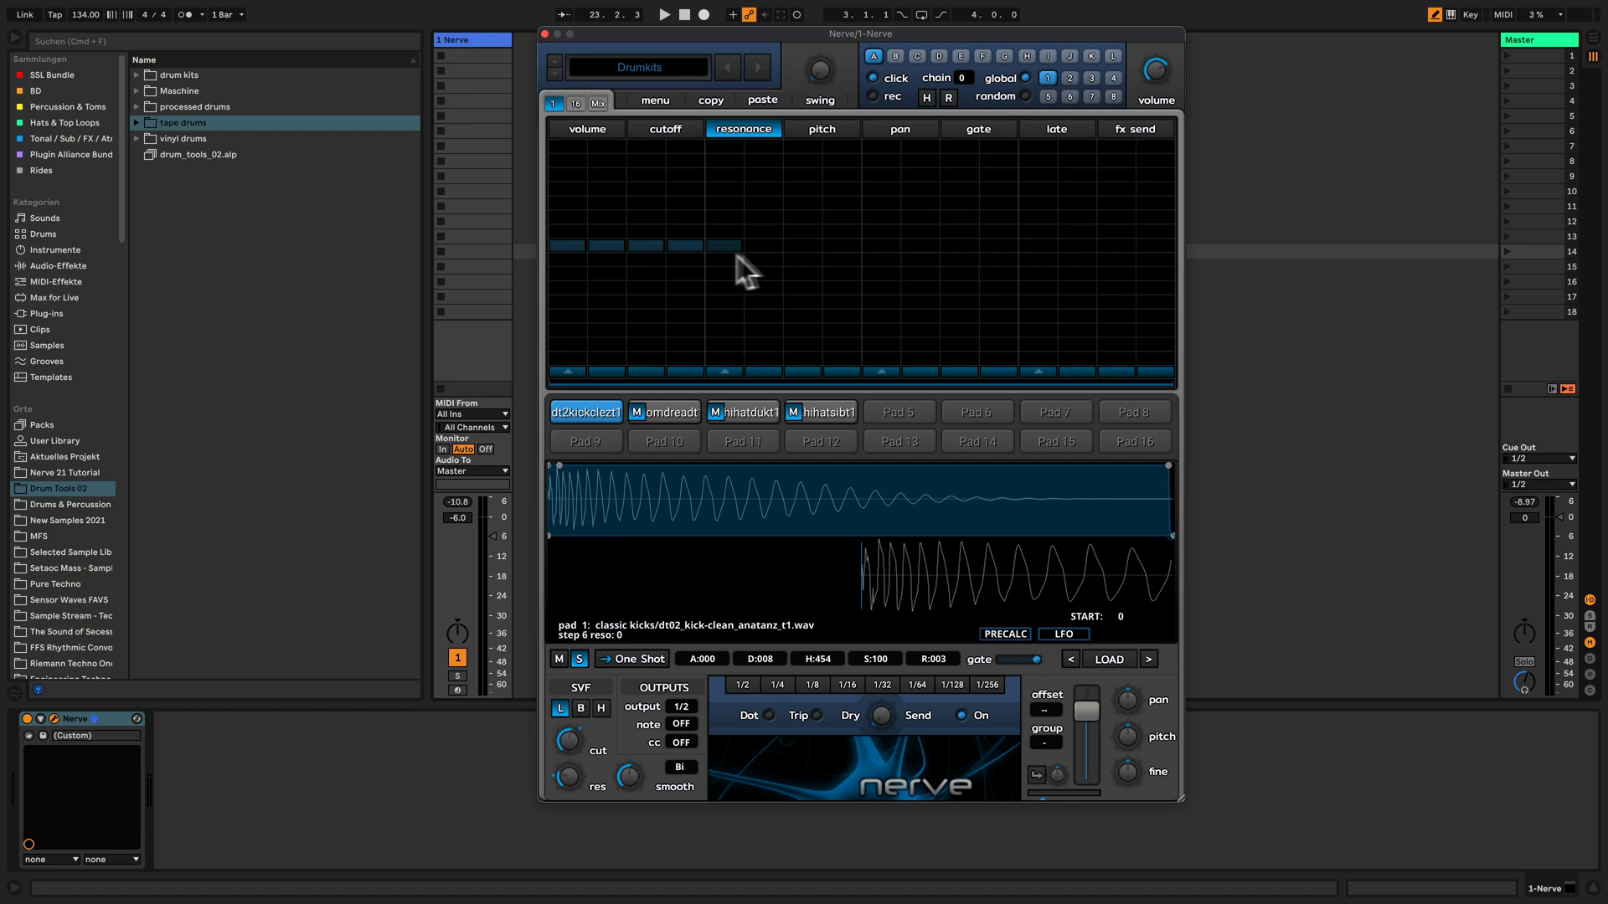
Check pad 1's pan sequence, reset its pitch sequence to 0 on all steps, and return to the volume sequence.
left_click(824, 132)
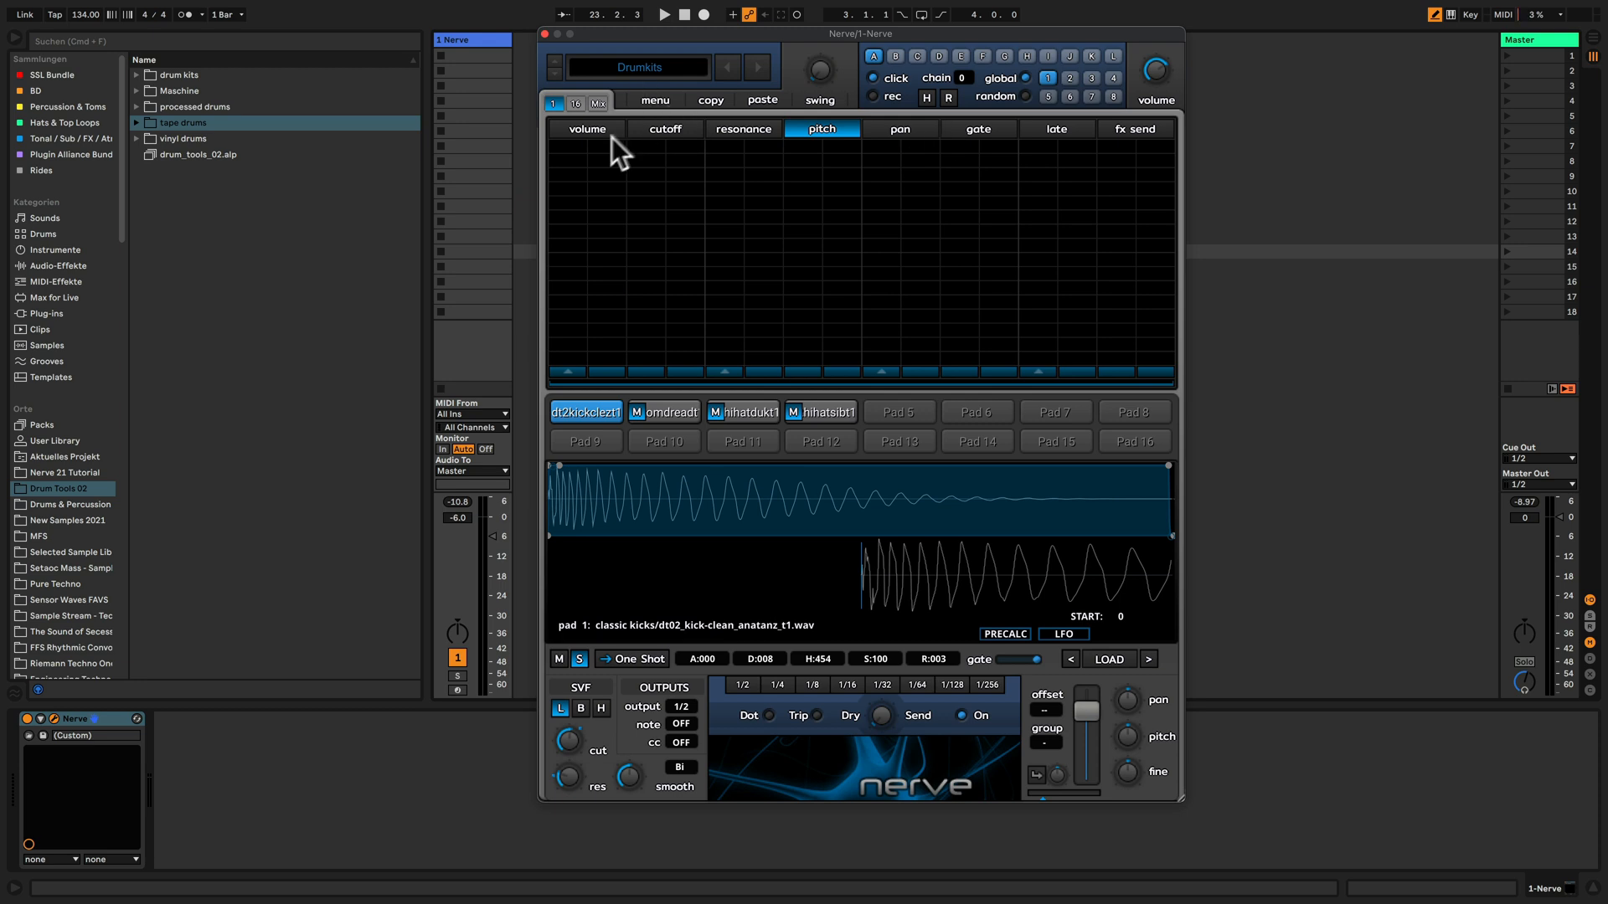
left_click(607, 133)
left_click(904, 130)
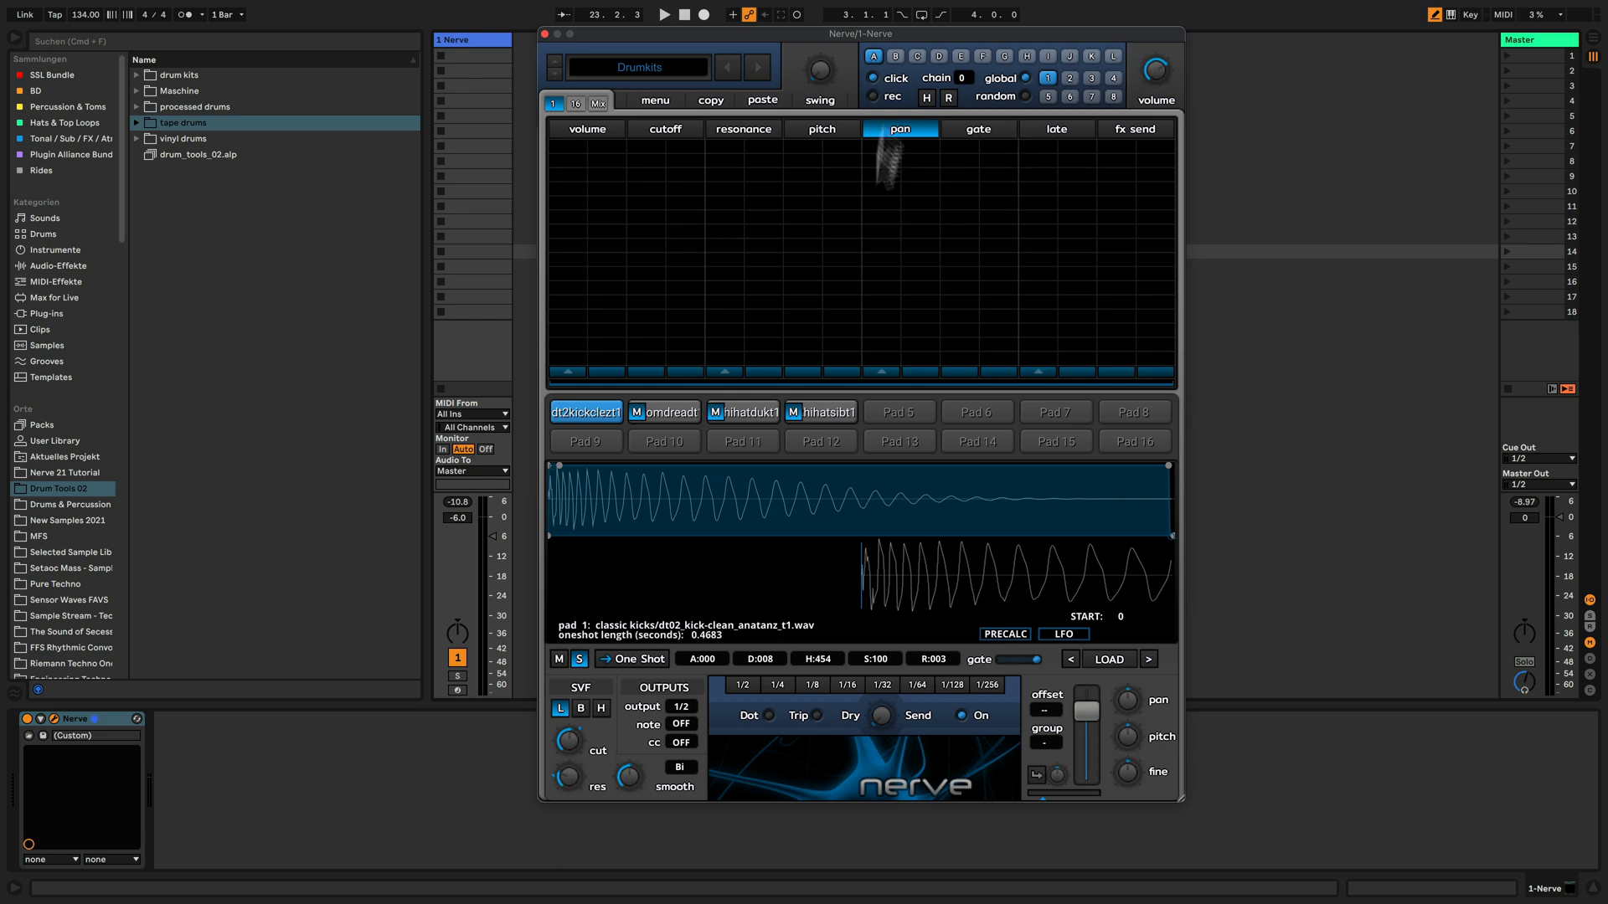
left_click(821, 130)
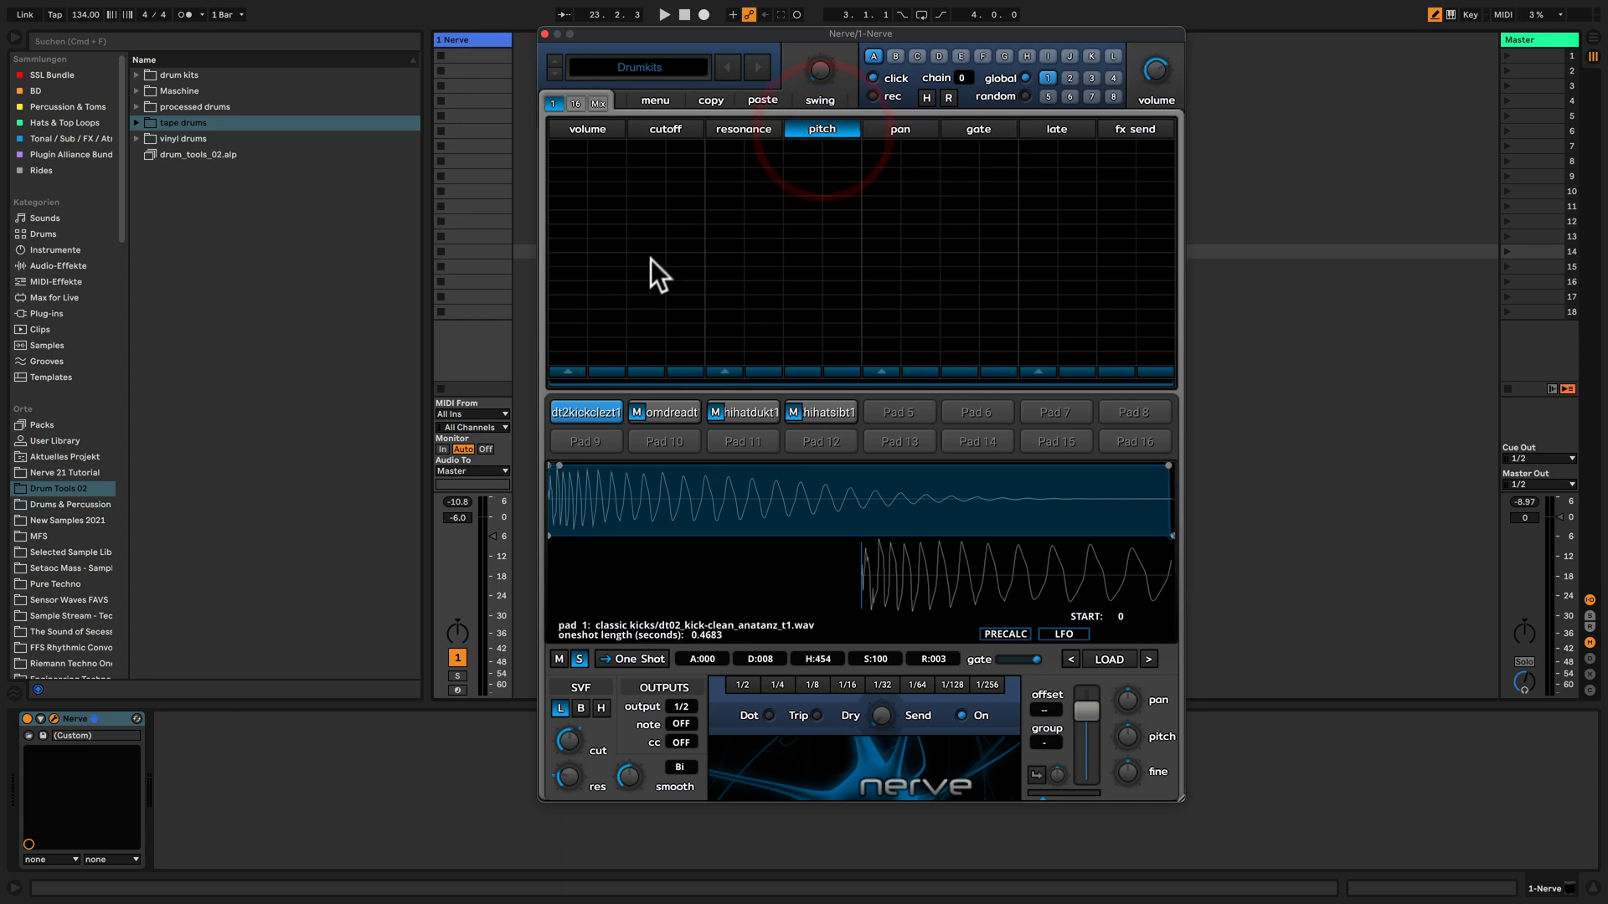
left_click_drag(576, 256, 811, 253)
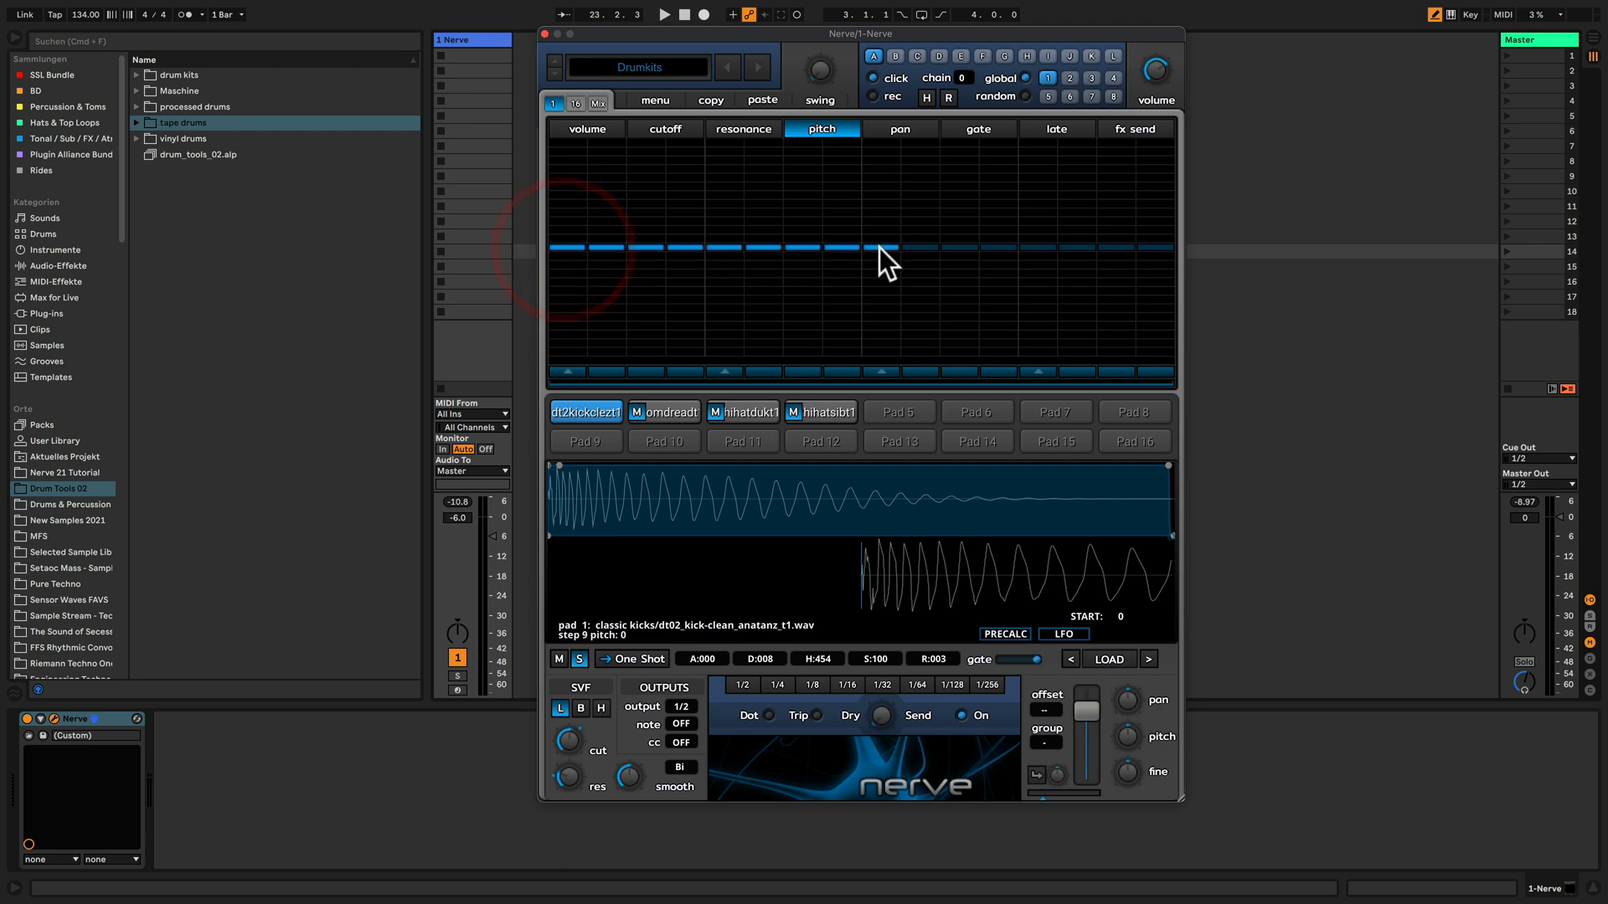
left_click(879, 248)
left_click(592, 131)
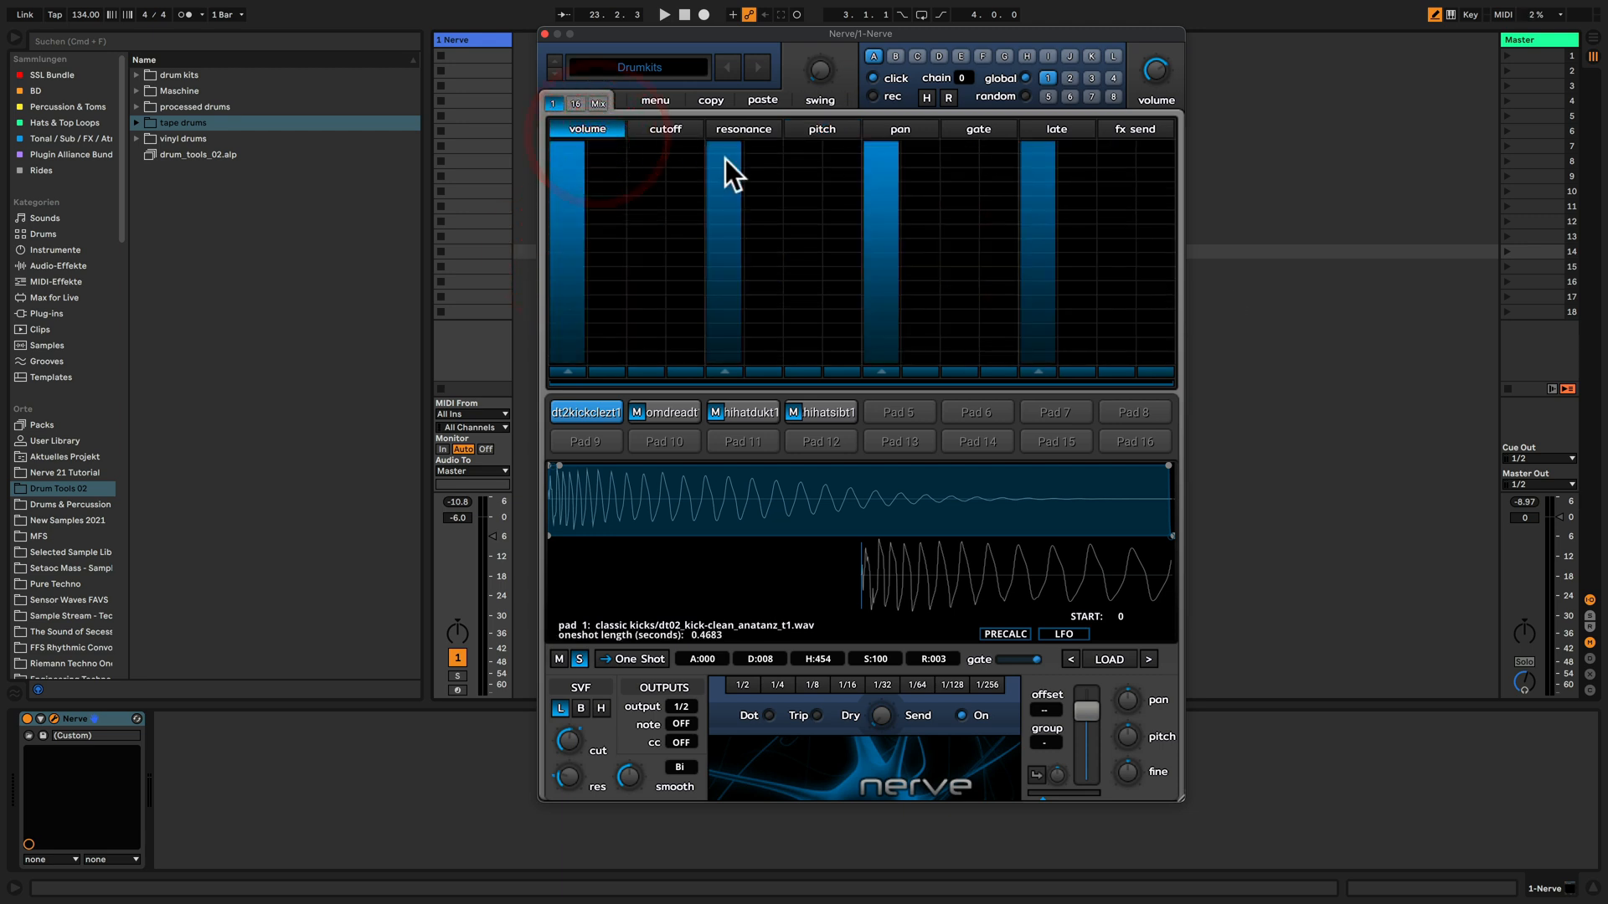
Unmute pad 2, play the pattern, and select pad 1 again.
left_click(664, 410)
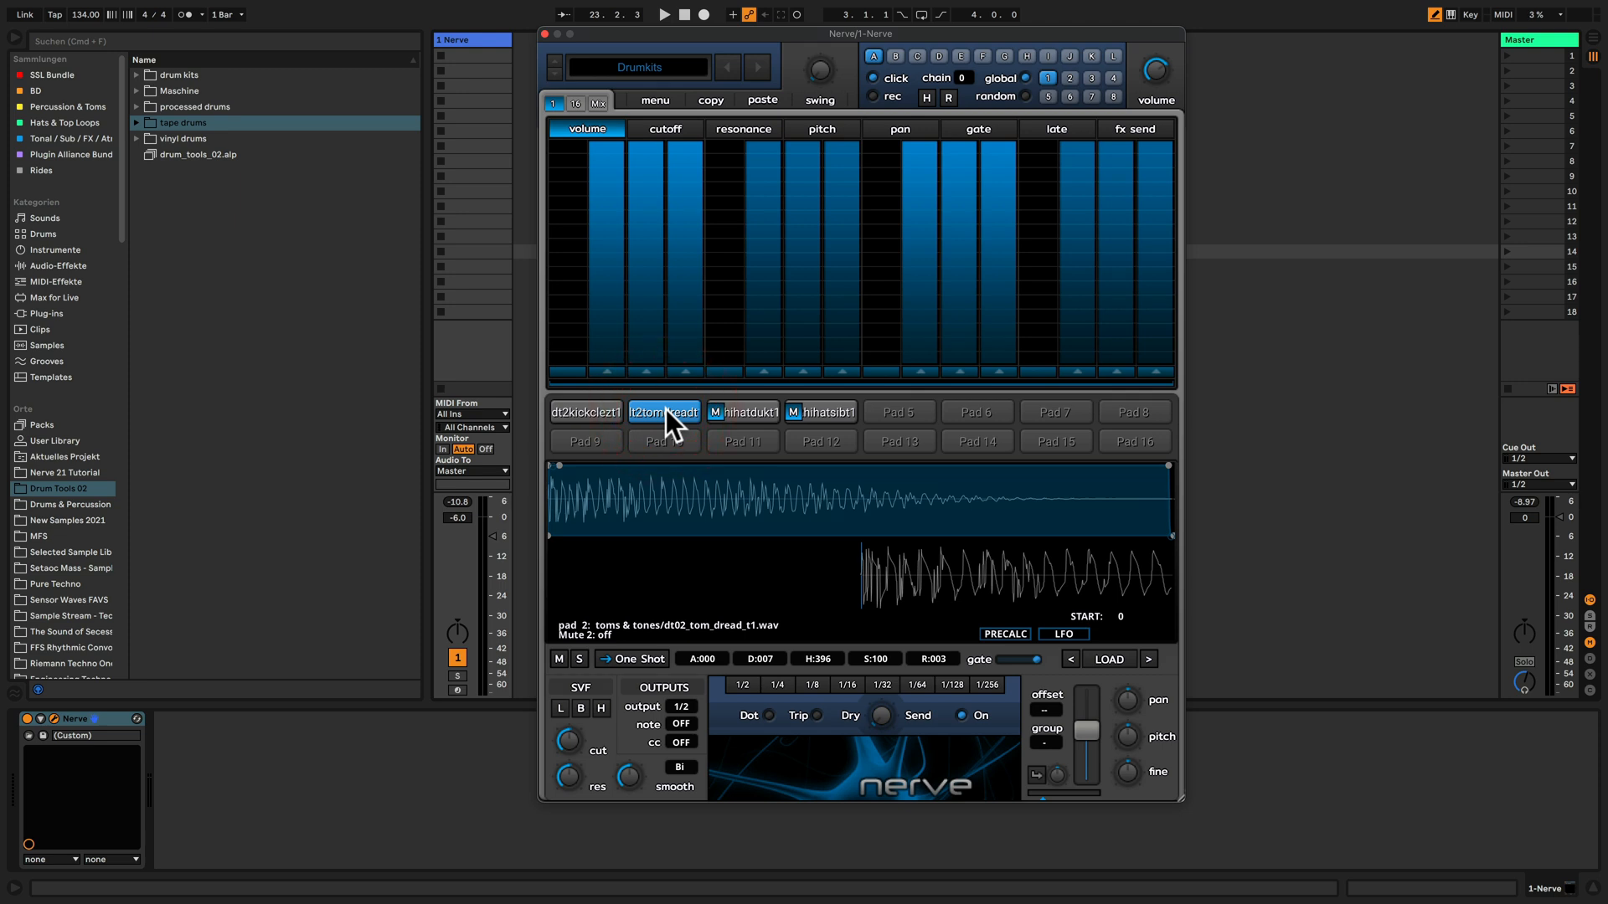
key("space")
left_click(586, 410)
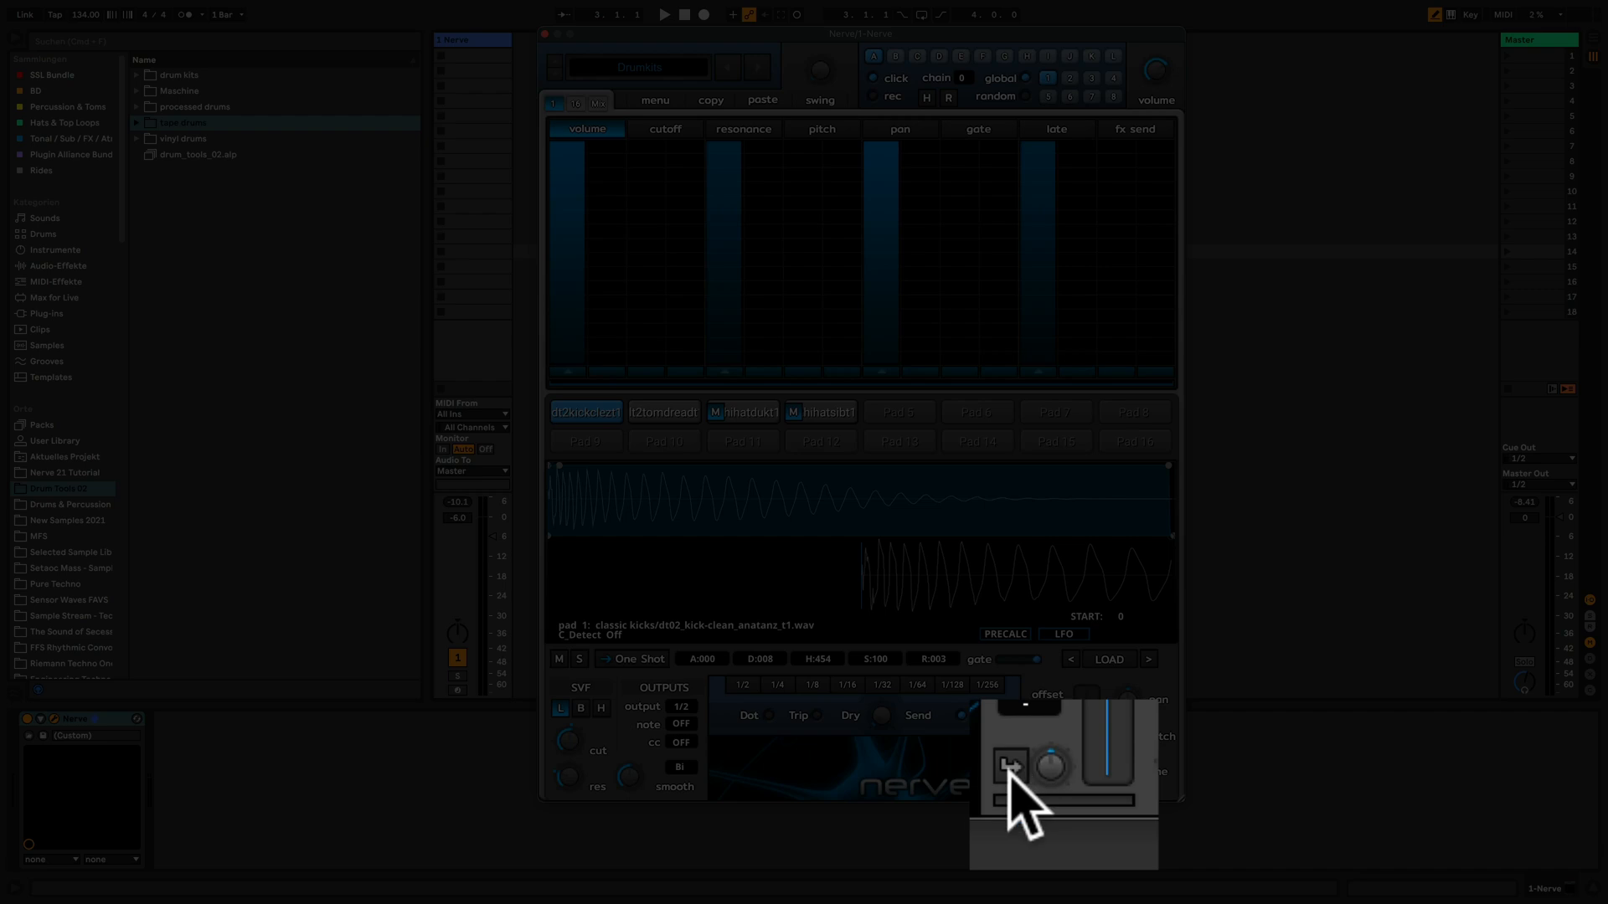
Switch on C_Detect for pad 1, then play the pattern and adjust the level marker below pad 2's volume fader.
left_click(1010, 766)
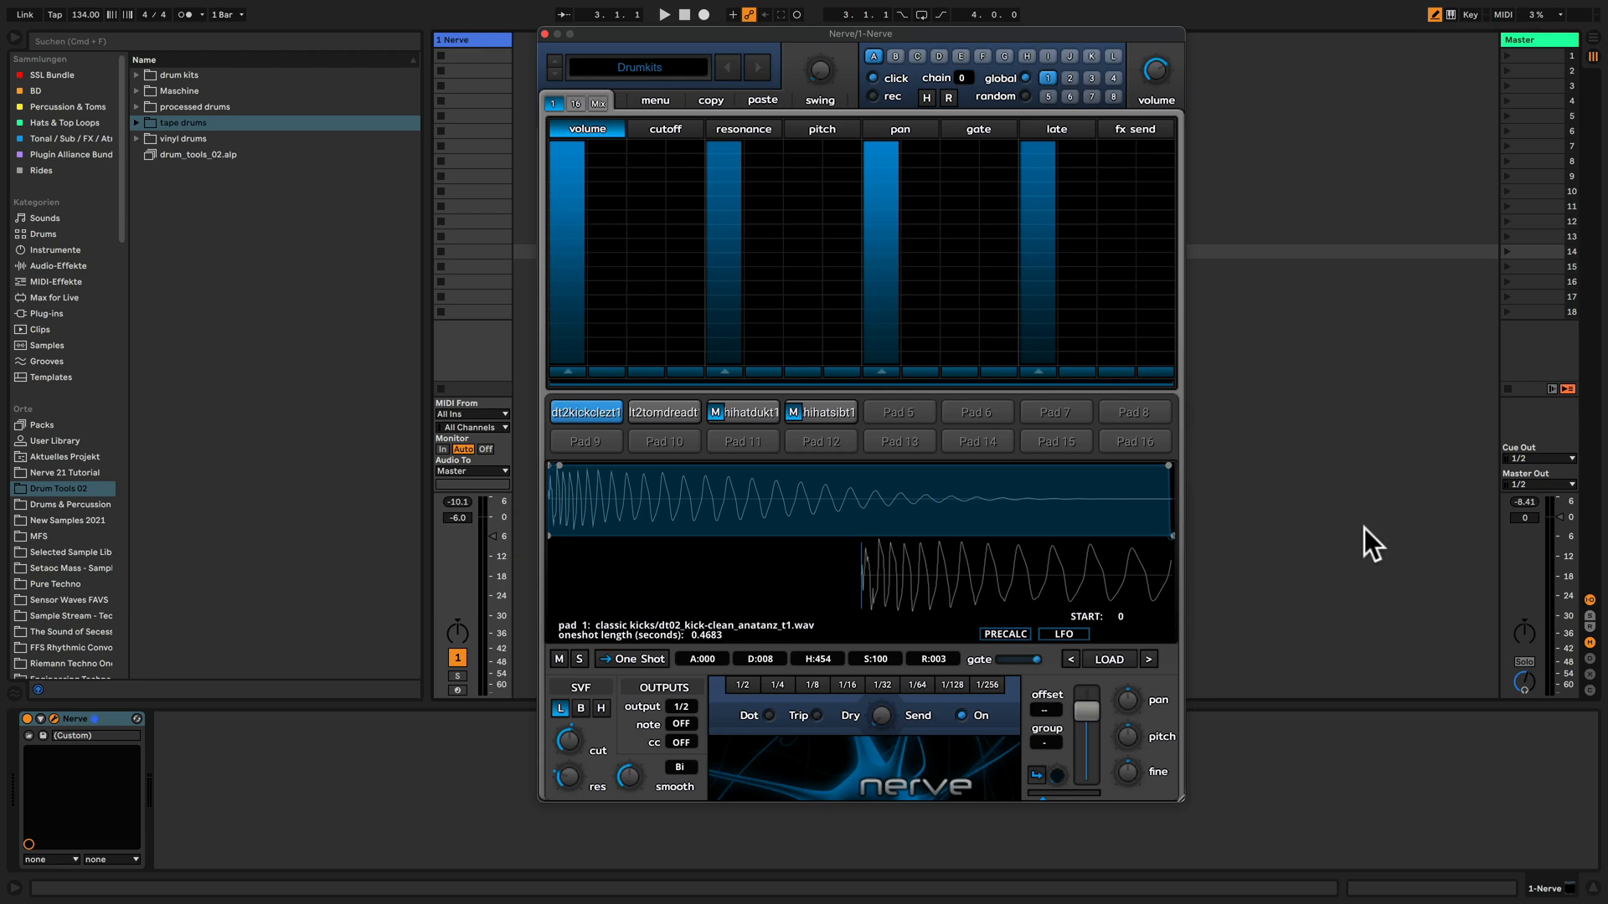
left_click(650, 407)
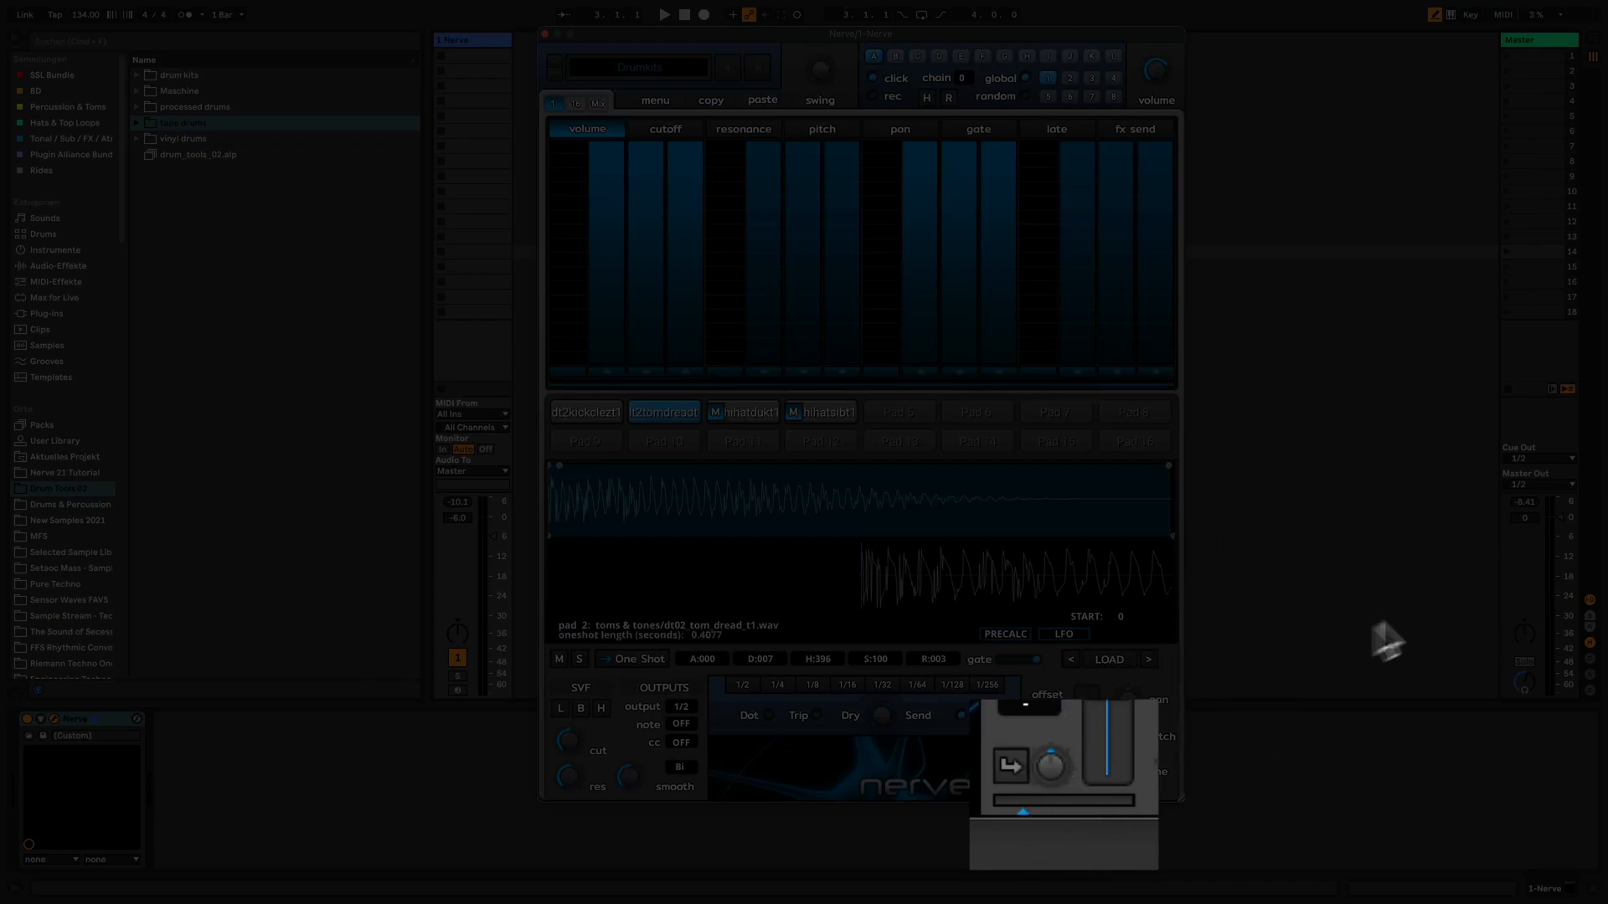
key("space")
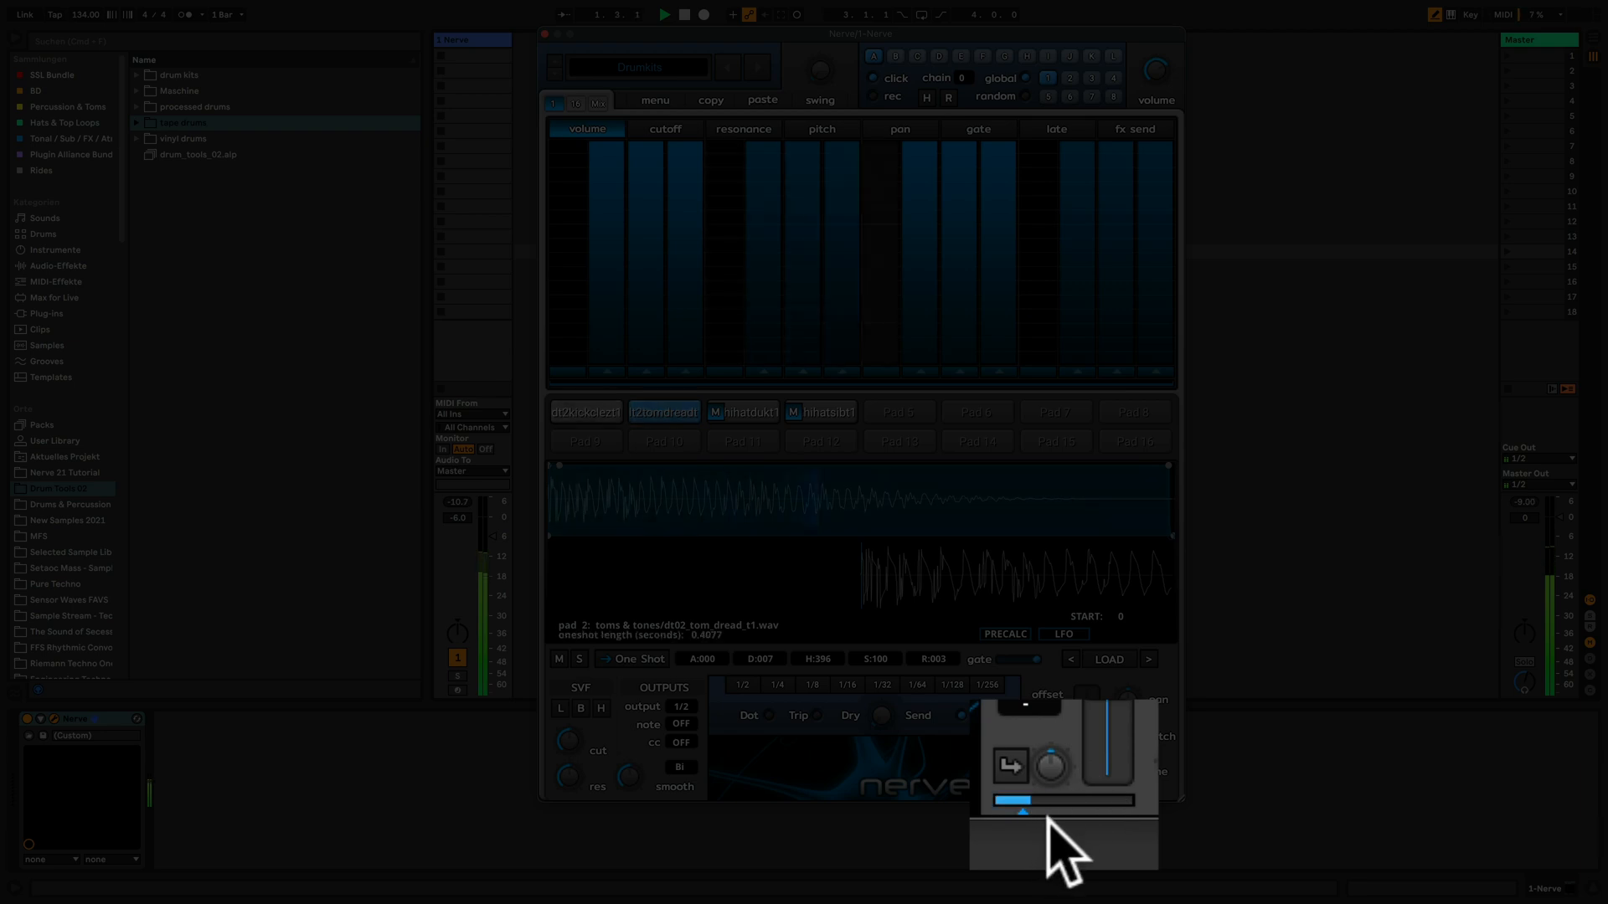
mouse_move(1031, 801)
left_mouse_down()
mouse_move(1076, 808)
mouse_move(1025, 806)
left_mouse_up()
Turn off the low-pass filter on pad 1.
left_click(576, 416)
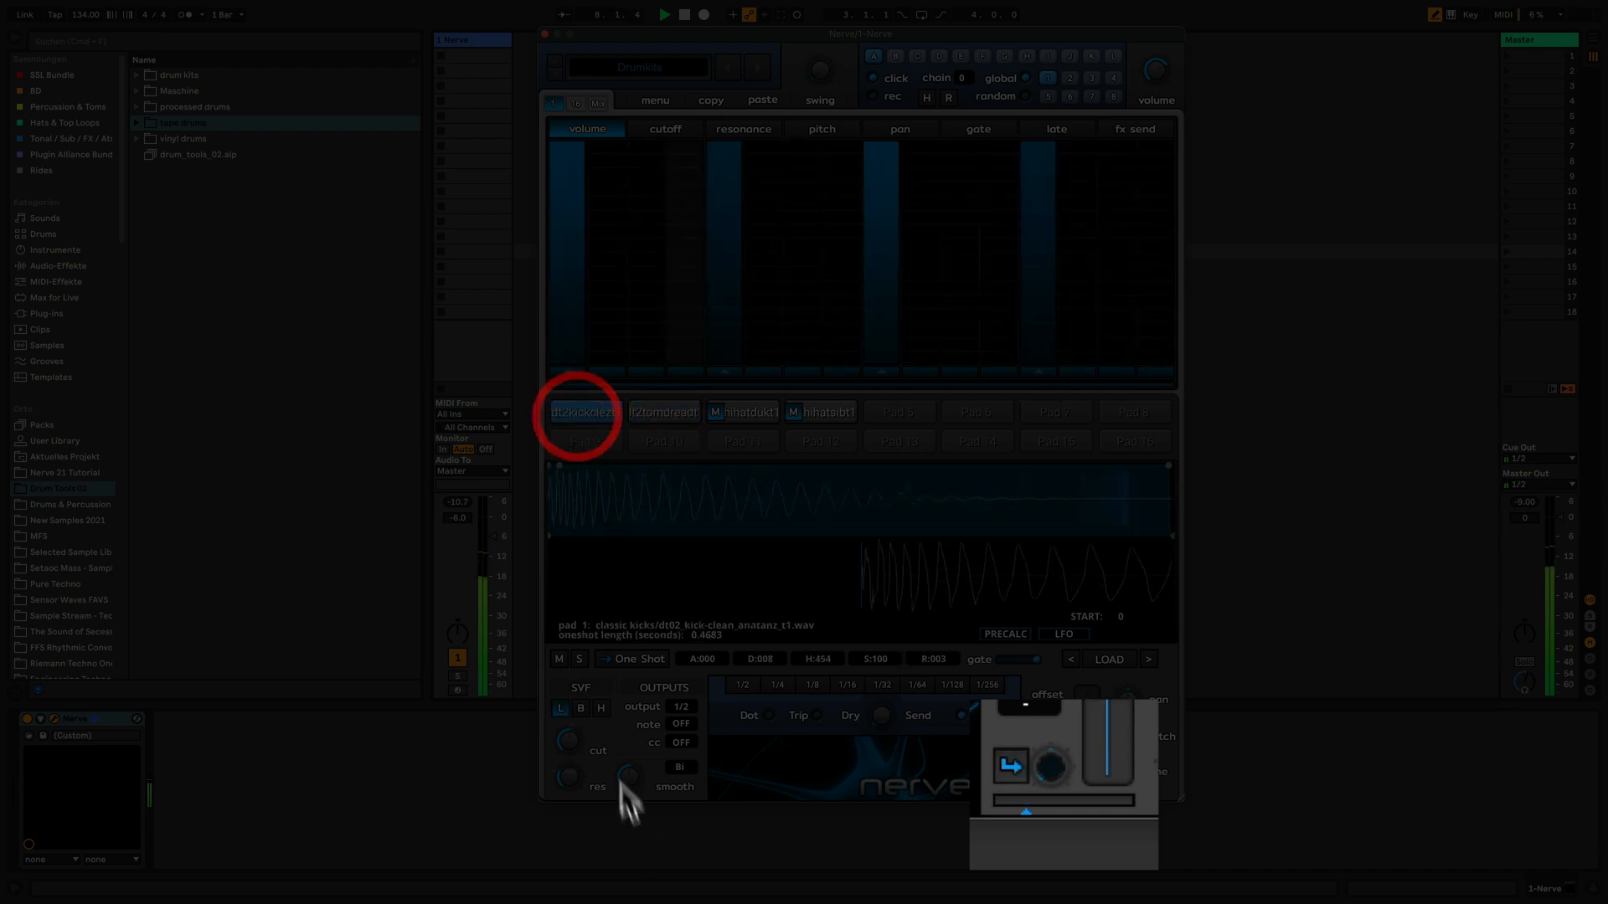
left_click(560, 710)
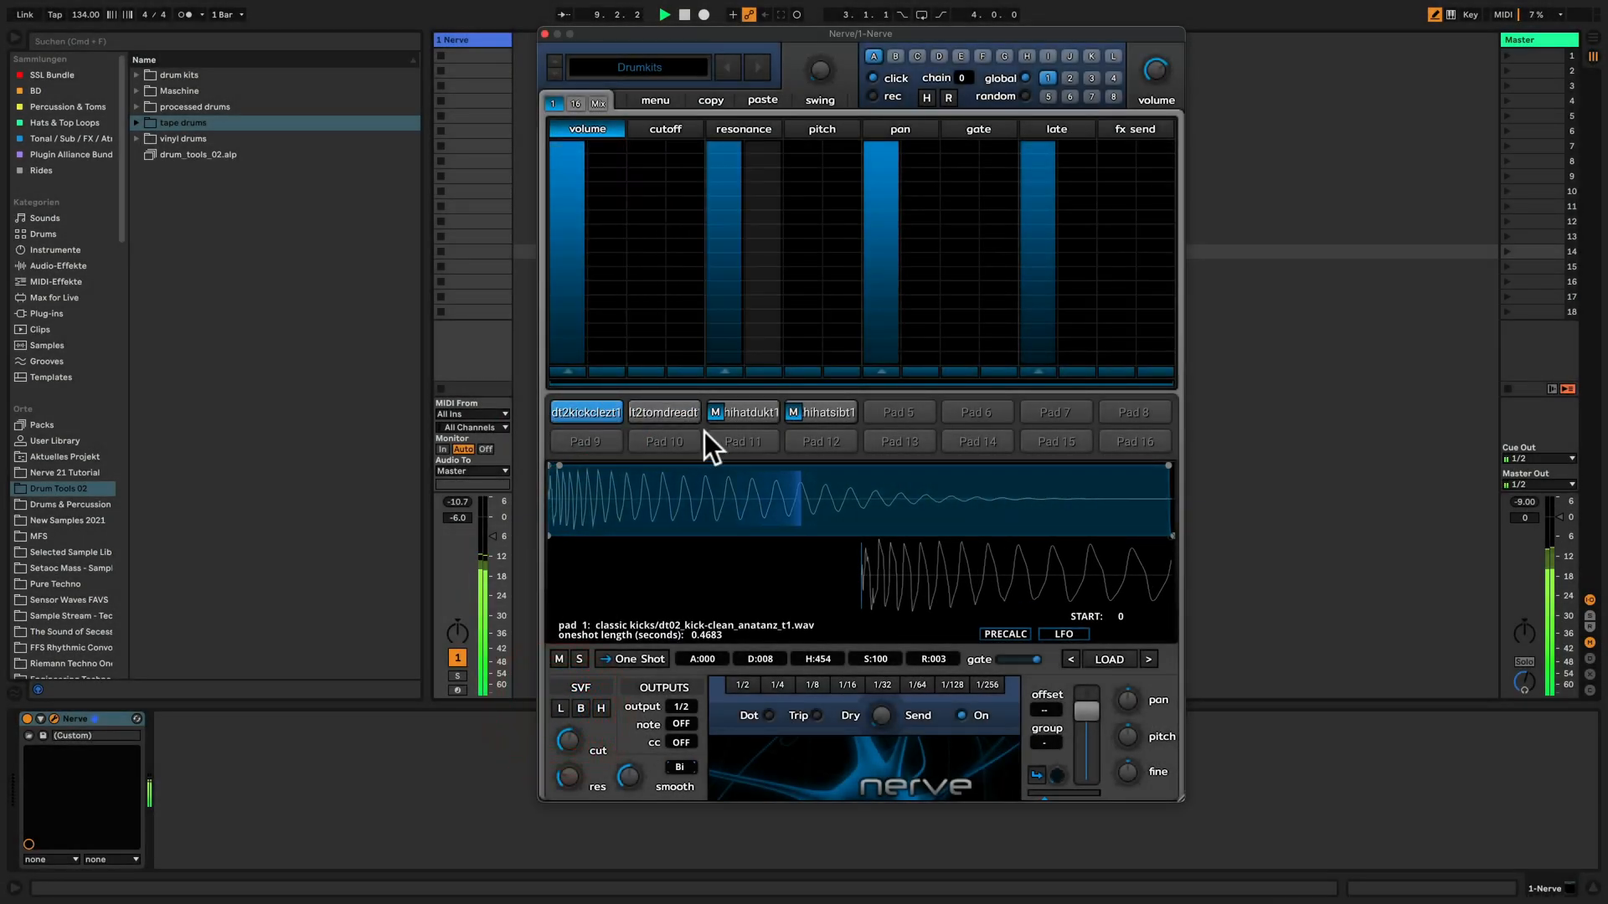
Lower pad 2's filter cutoff and set its smooth mode to Env with a reduced smooth amount.
left_click(670, 412)
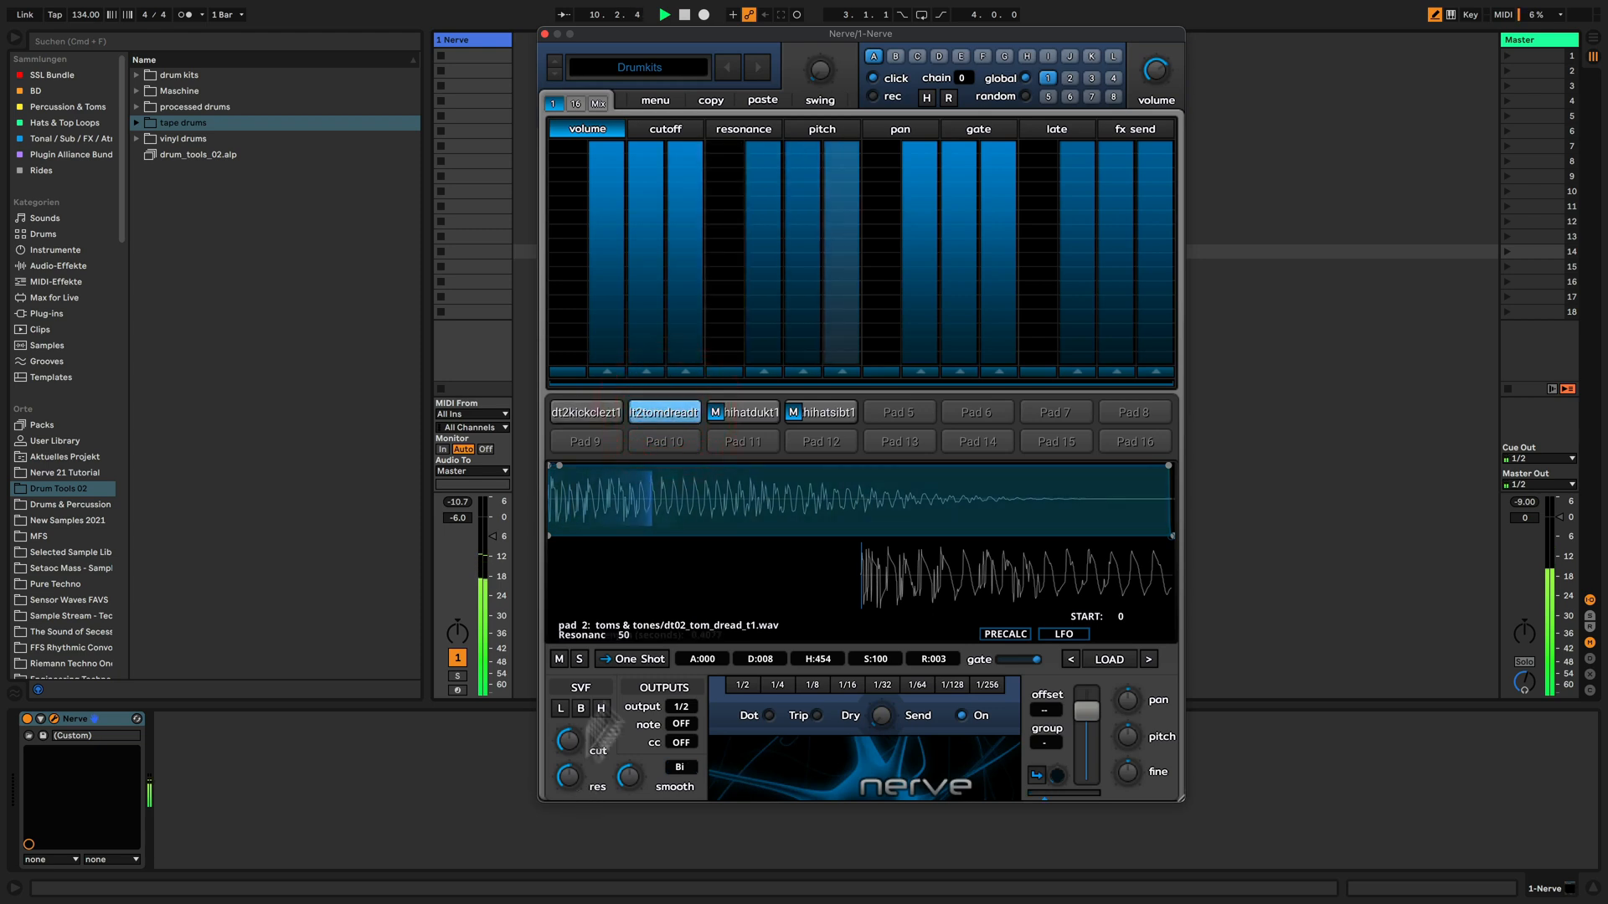
left_click(563, 708)
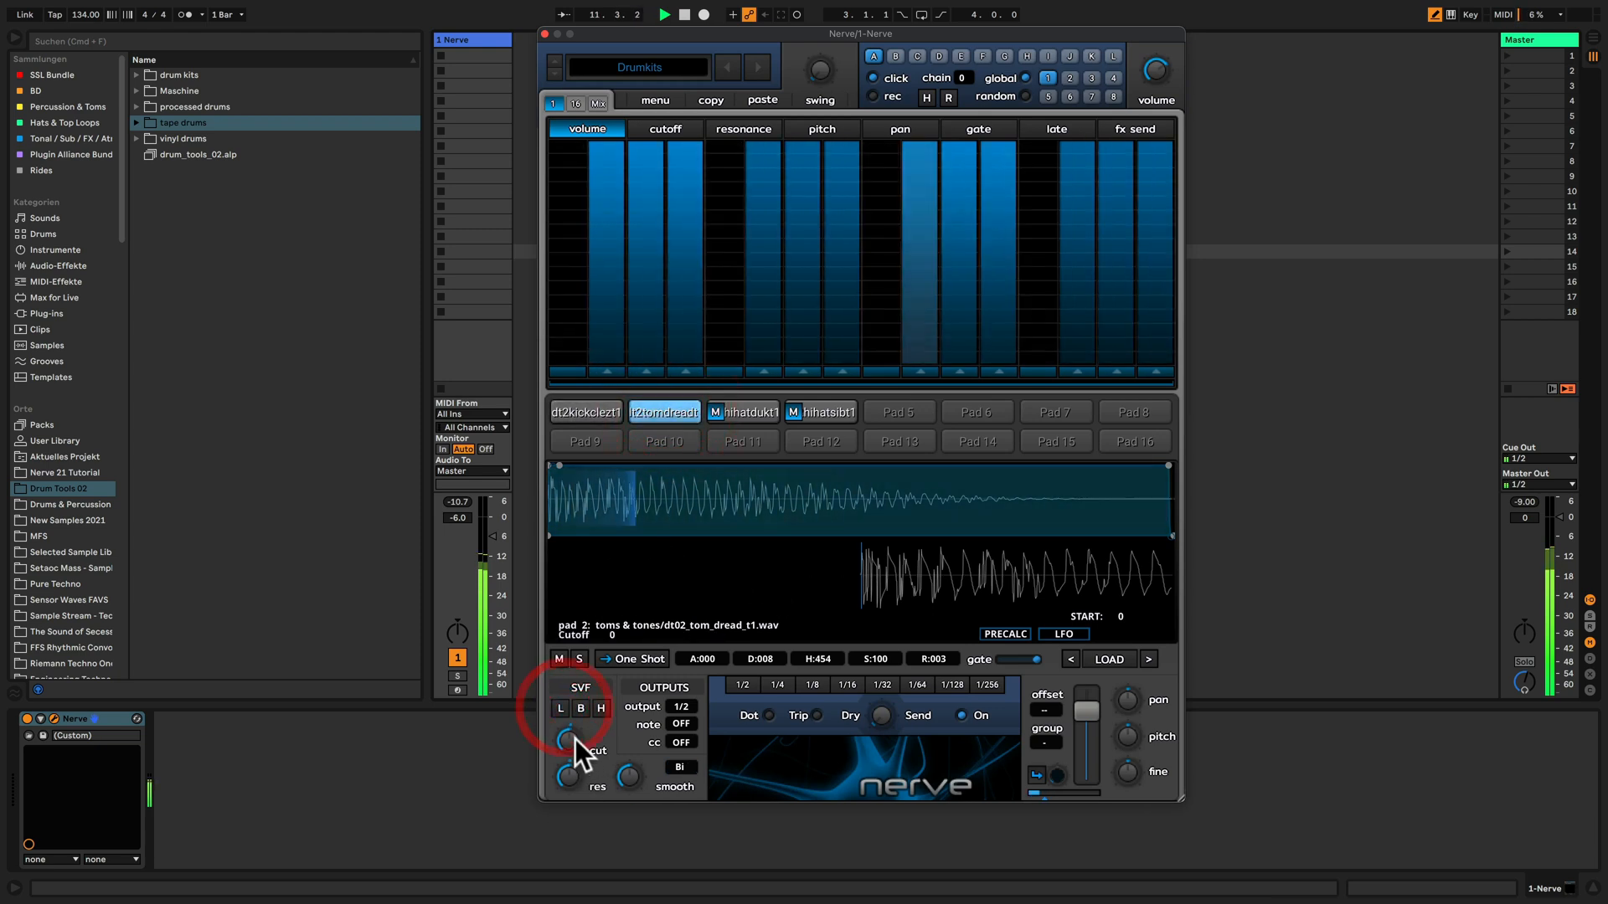
mouse_move(575, 739)
left_mouse_down()
mouse_move(574, 774)
mouse_move(575, 760)
left_mouse_up()
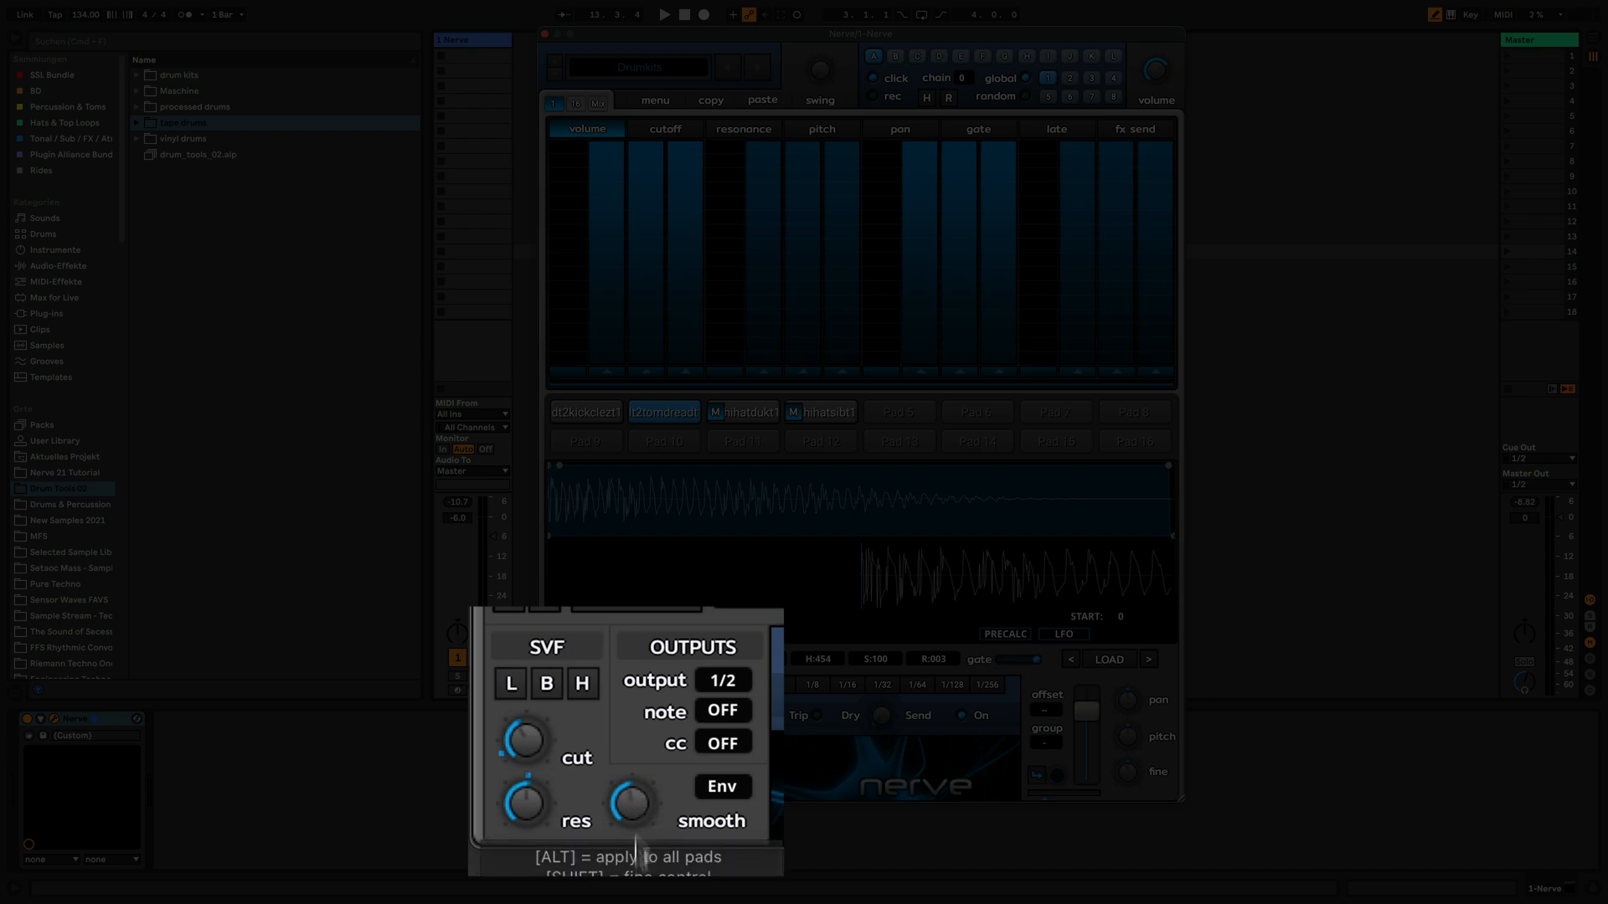
left_click_drag(637, 806, 637, 900)
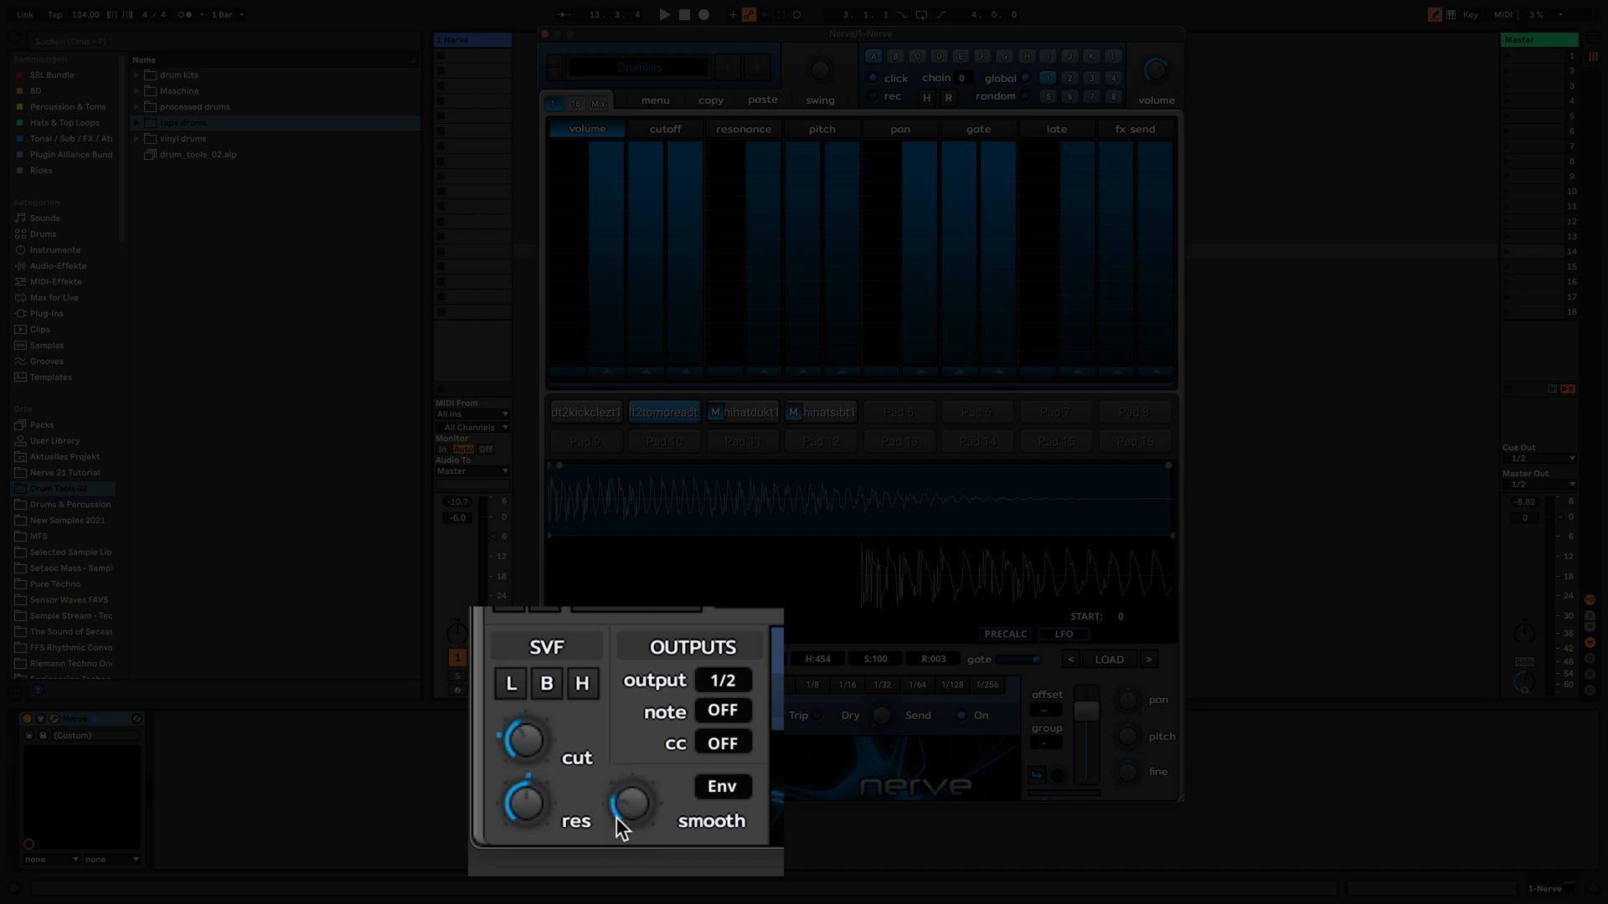
Play the pattern while setting pad 2's pitch to -7 and lowering its filter cutoff further.
key("space")
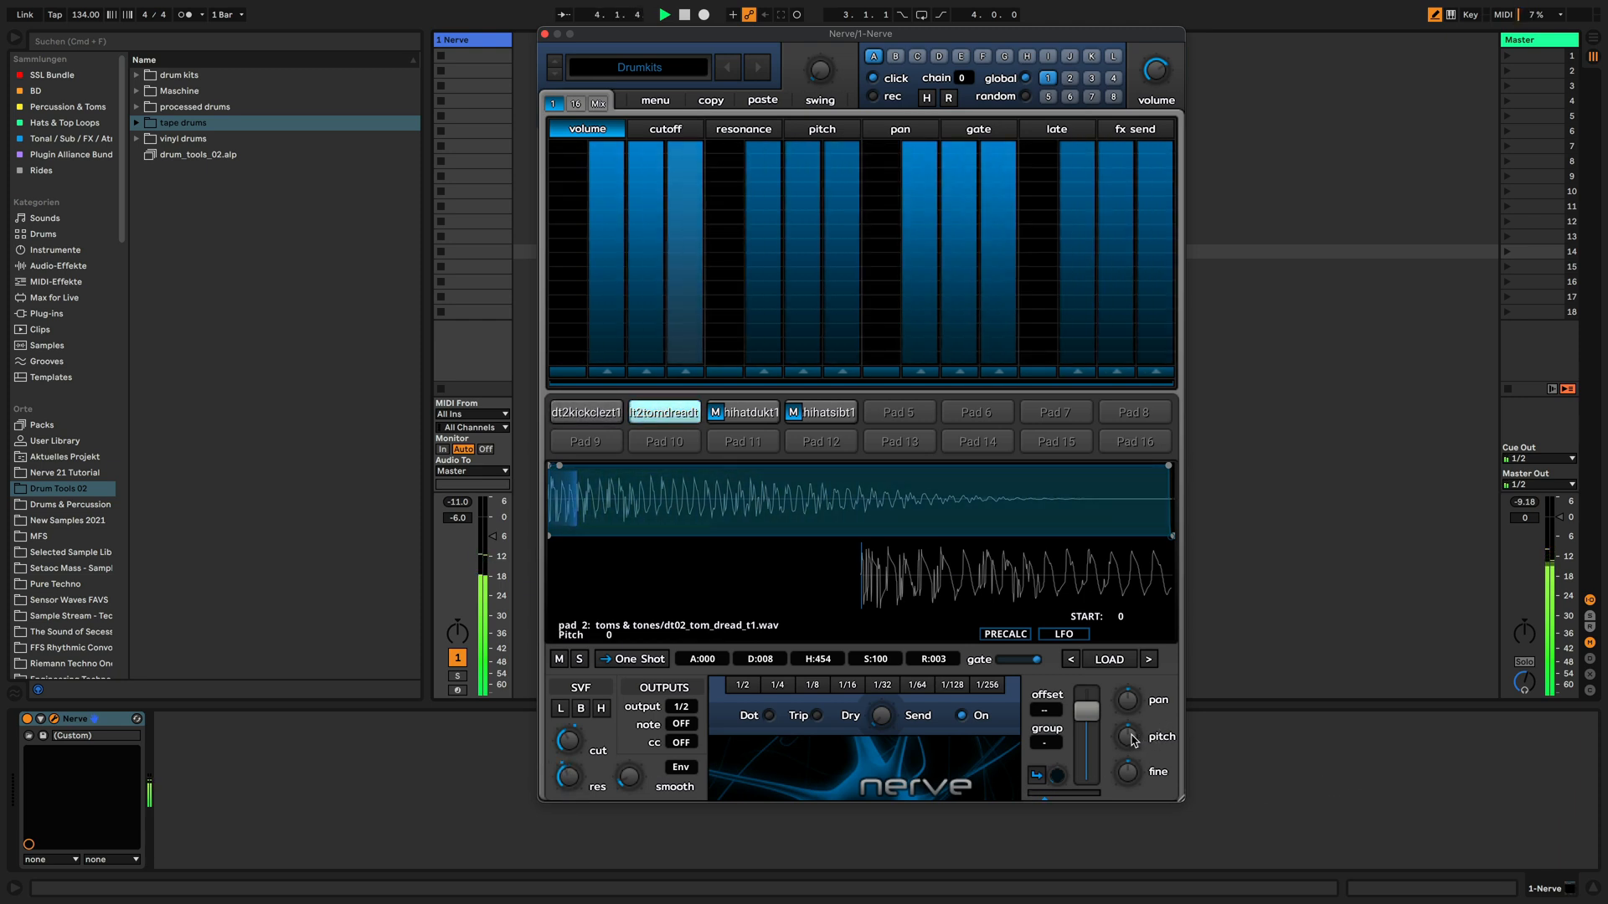
left_click_drag(1132, 740, 1141, 798)
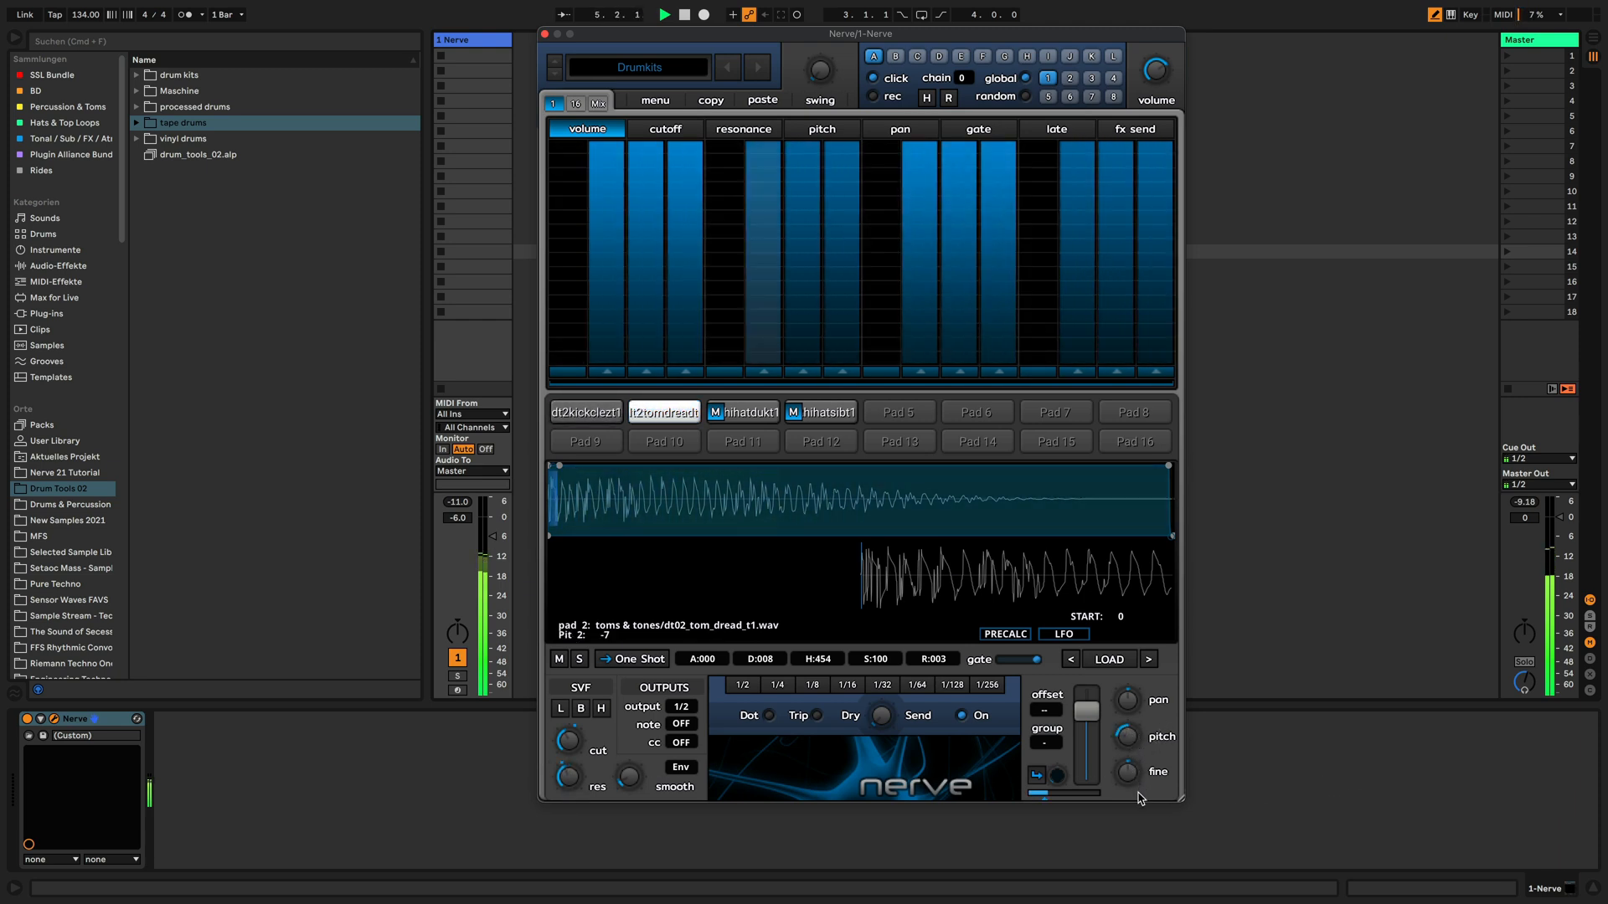
left_click_drag(570, 744, 570, 786)
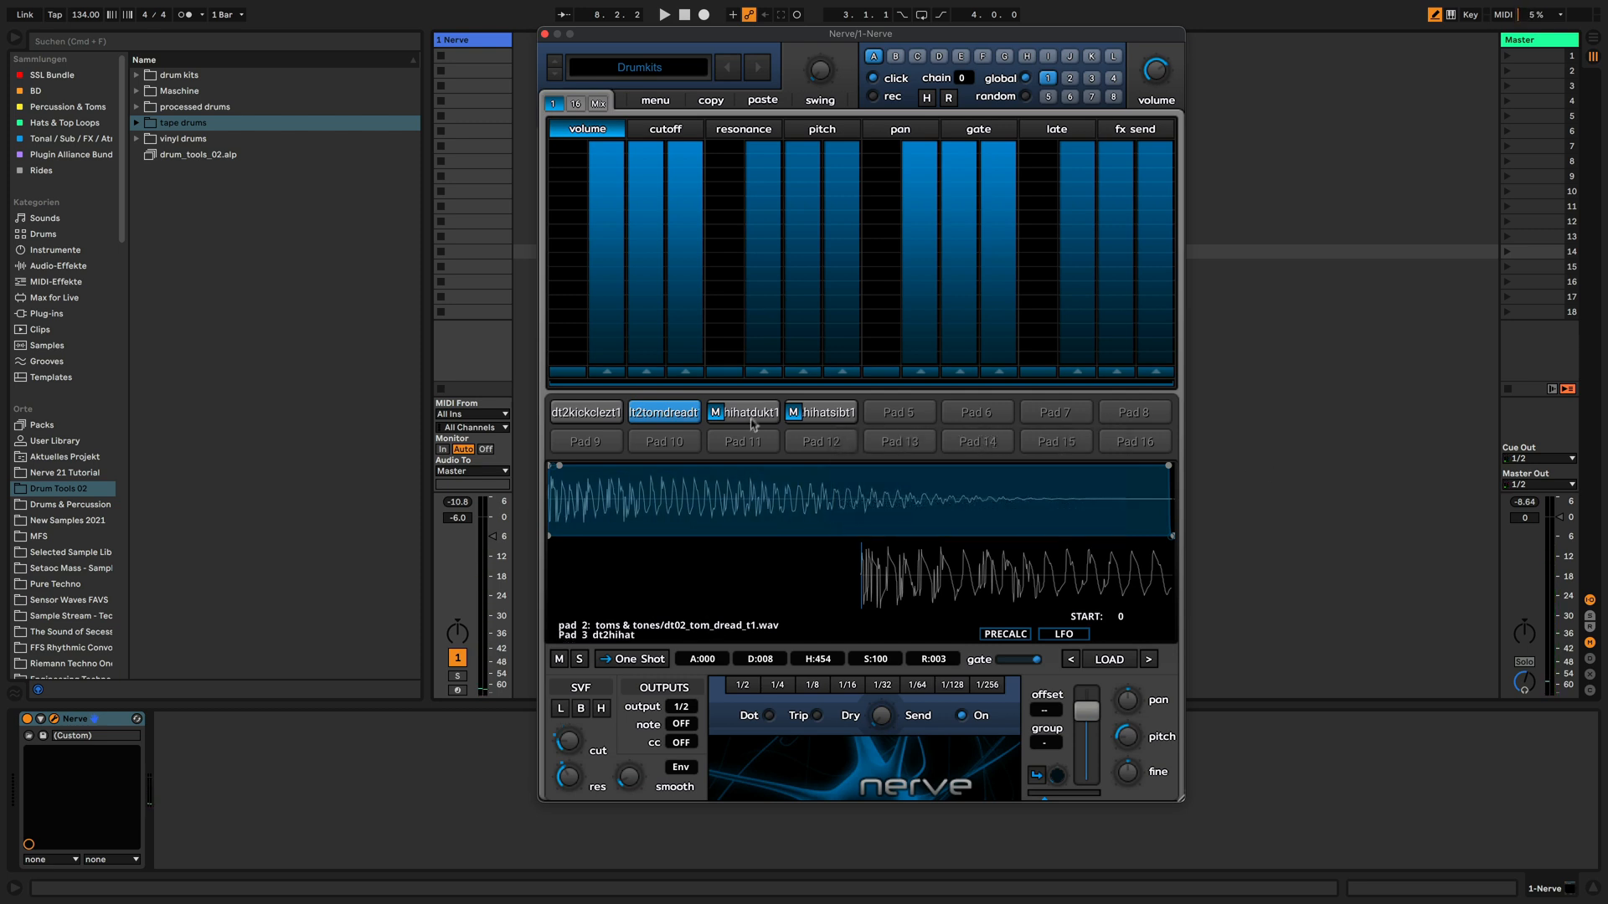
Unmute pad 3, draw a varied volume sequence across its 16 steps with step 15 at 104 and step 16 at 88, and play it.
left_click(722, 414)
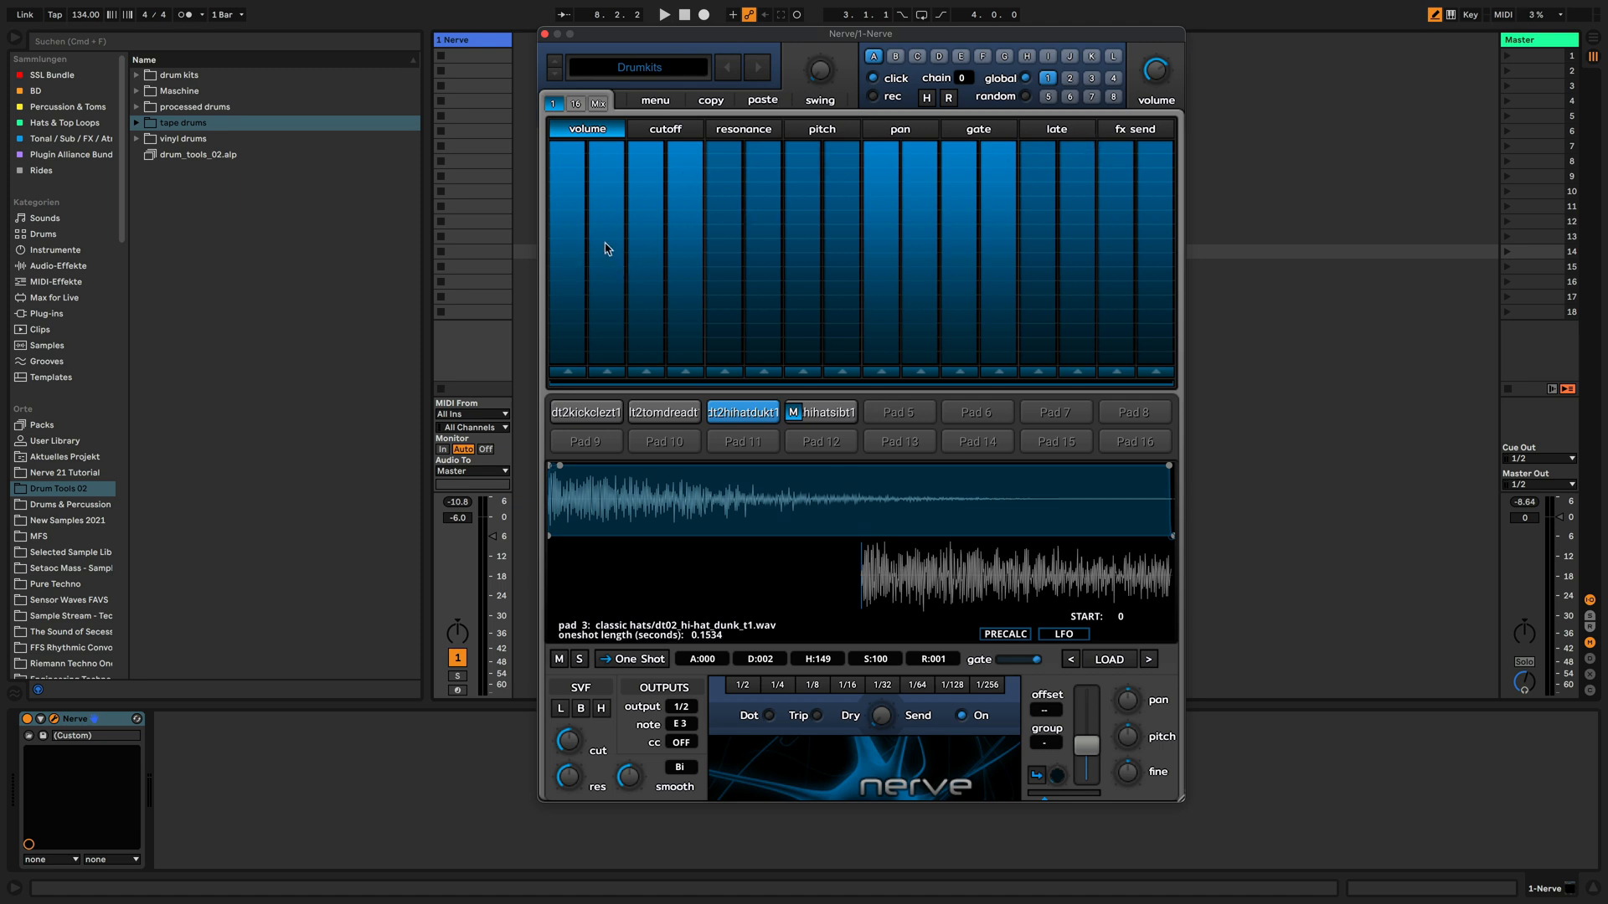
mouse_move(607, 248)
left_mouse_down()
mouse_move(662, 193)
mouse_move(971, 295)
mouse_move(1186, 223)
left_mouse_up()
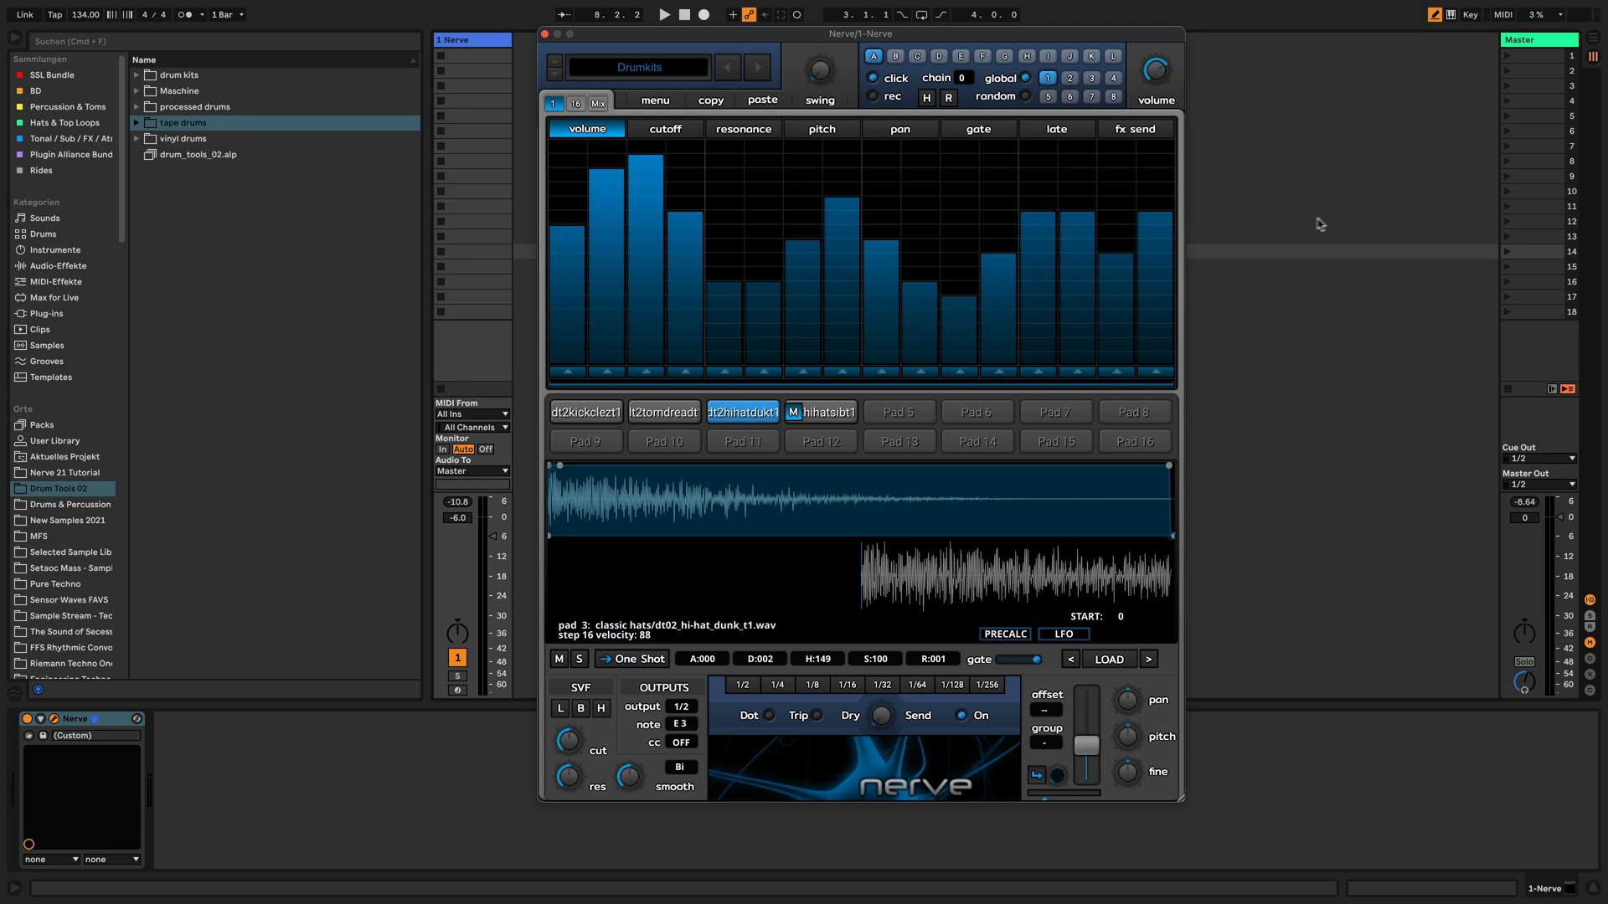
left_click_drag(994, 226, 1133, 201)
key("space")
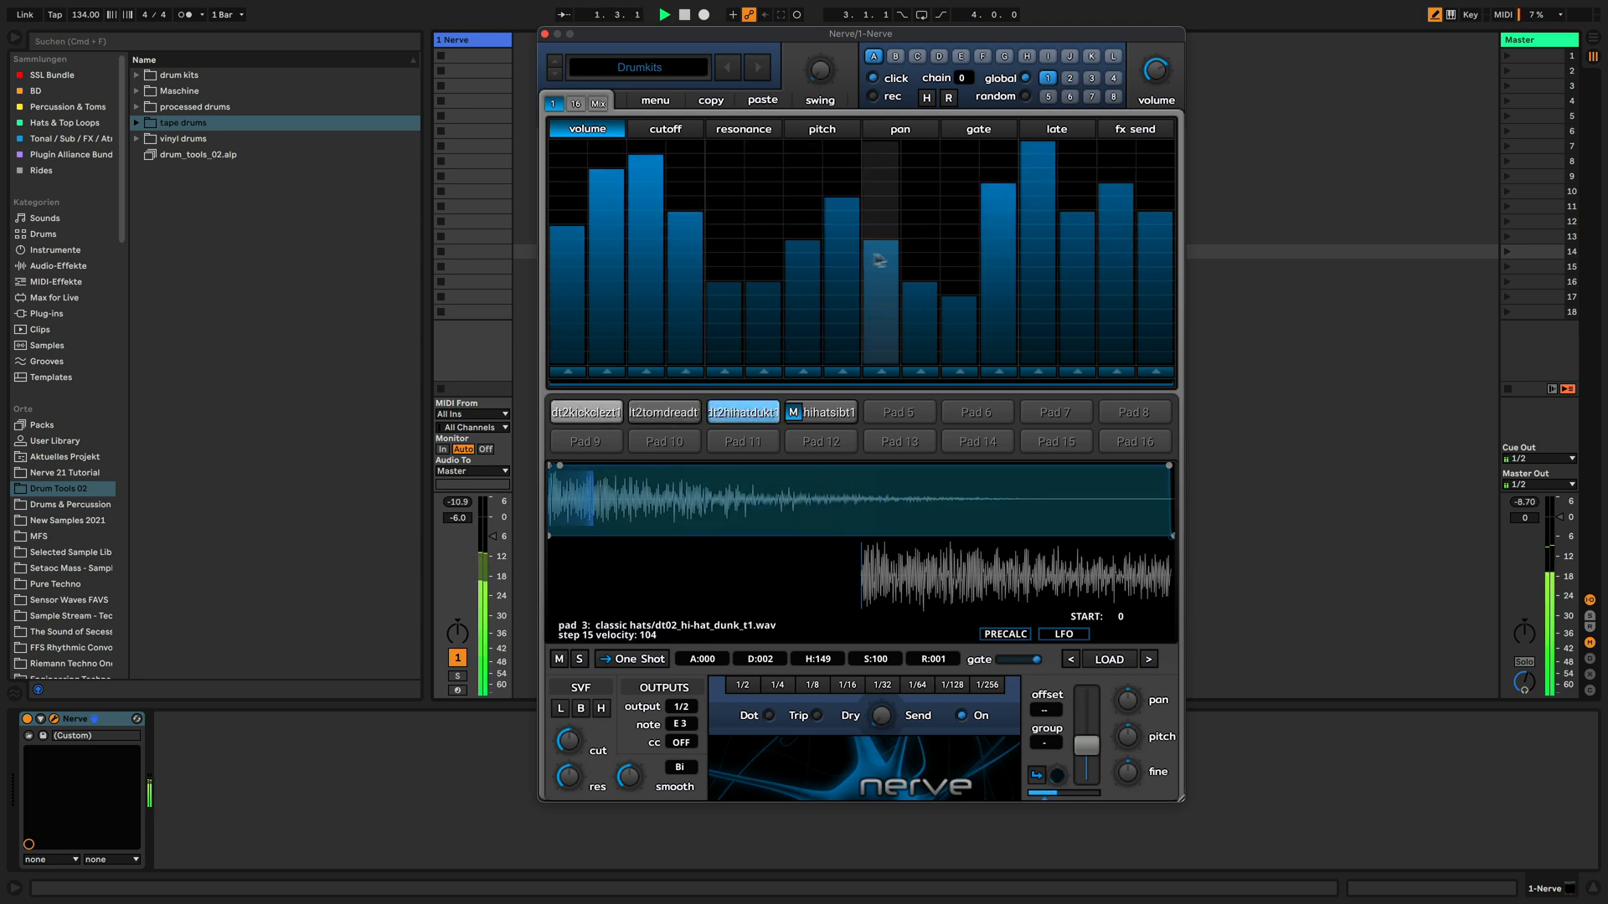
Draw a varied pan sequence across all 16 steps of pad 3.
left_click(665, 129)
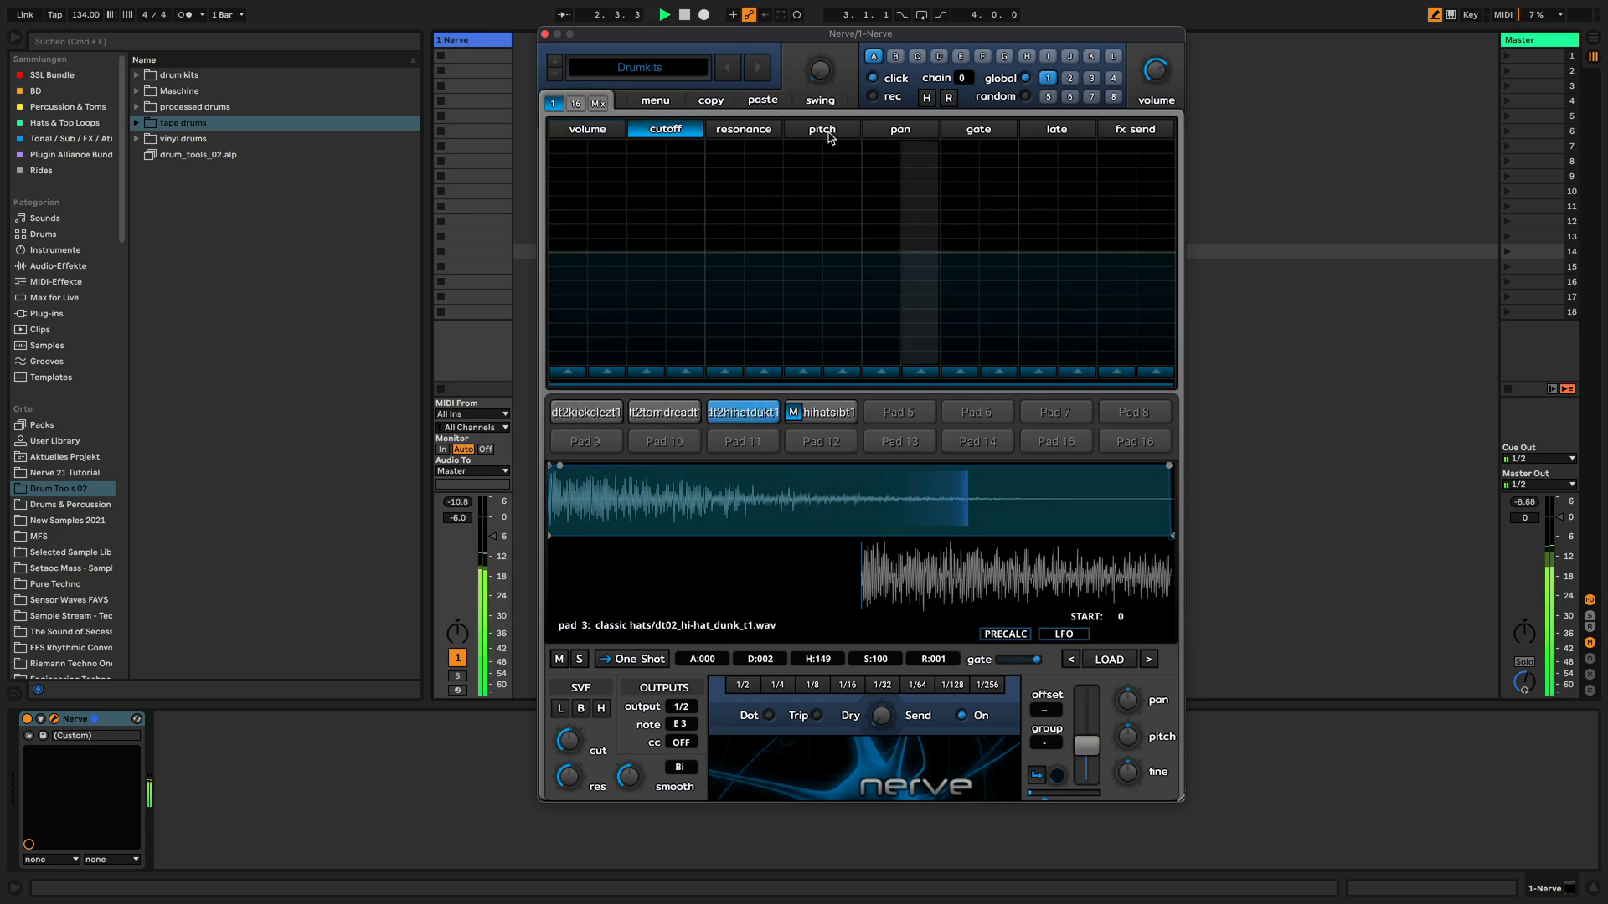
left_click(900, 129)
mouse_move(596, 283)
left_mouse_down()
mouse_move(879, 266)
mouse_move(1096, 204)
mouse_move(1155, 228)
left_mouse_up()
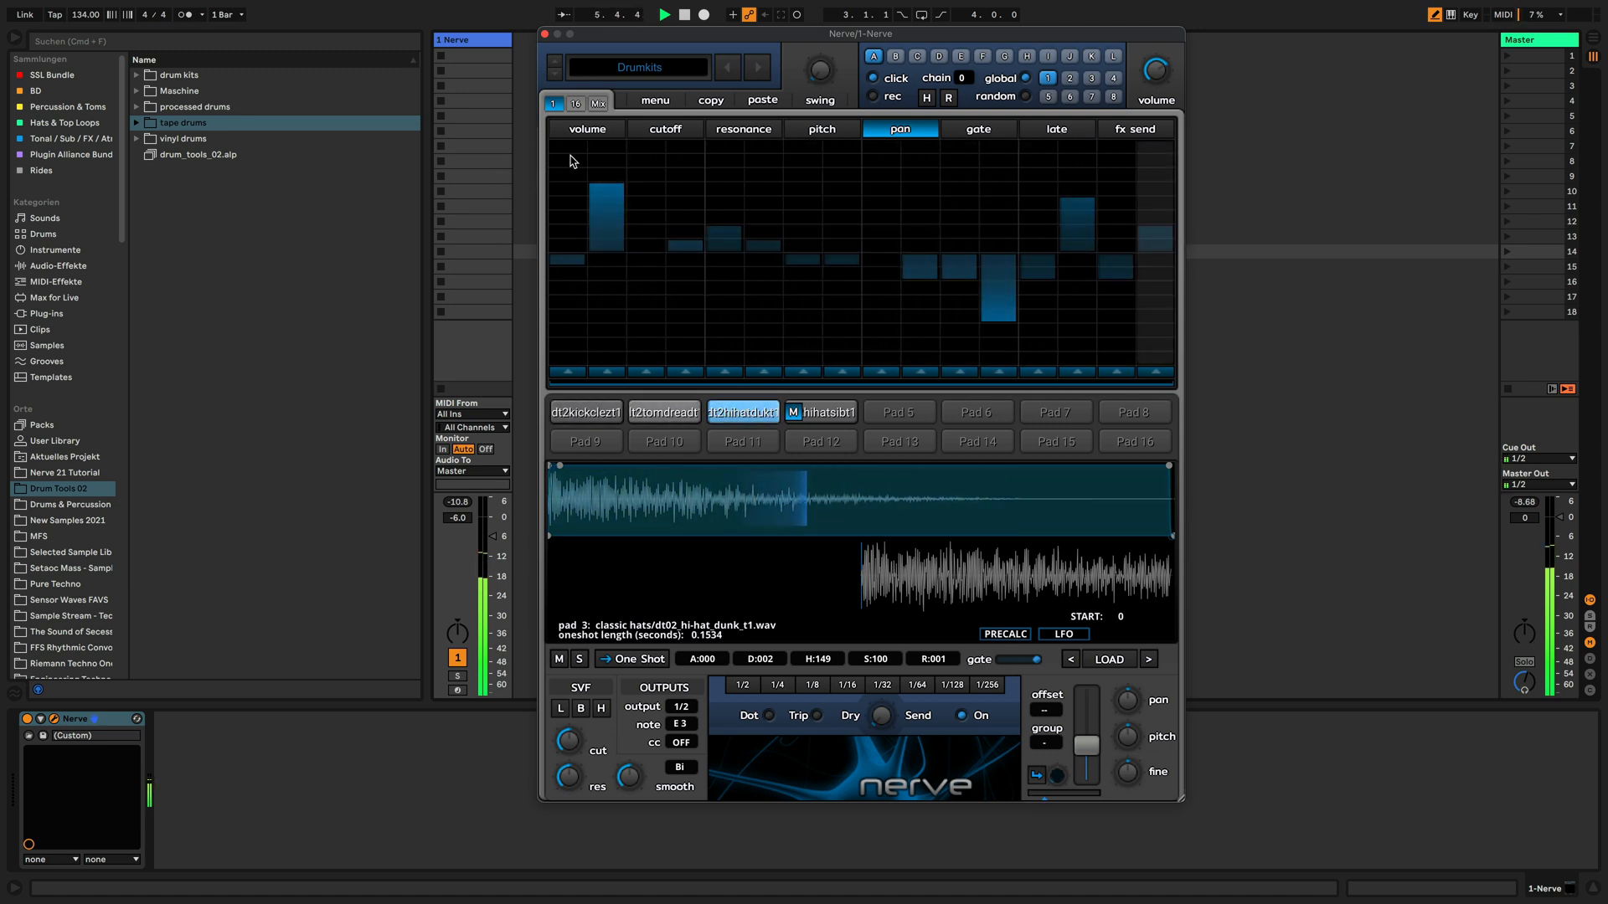
Unmute pad 4, stop playback, and set its envelope to decay 17, hold 946 and release 8.
left_click(800, 413)
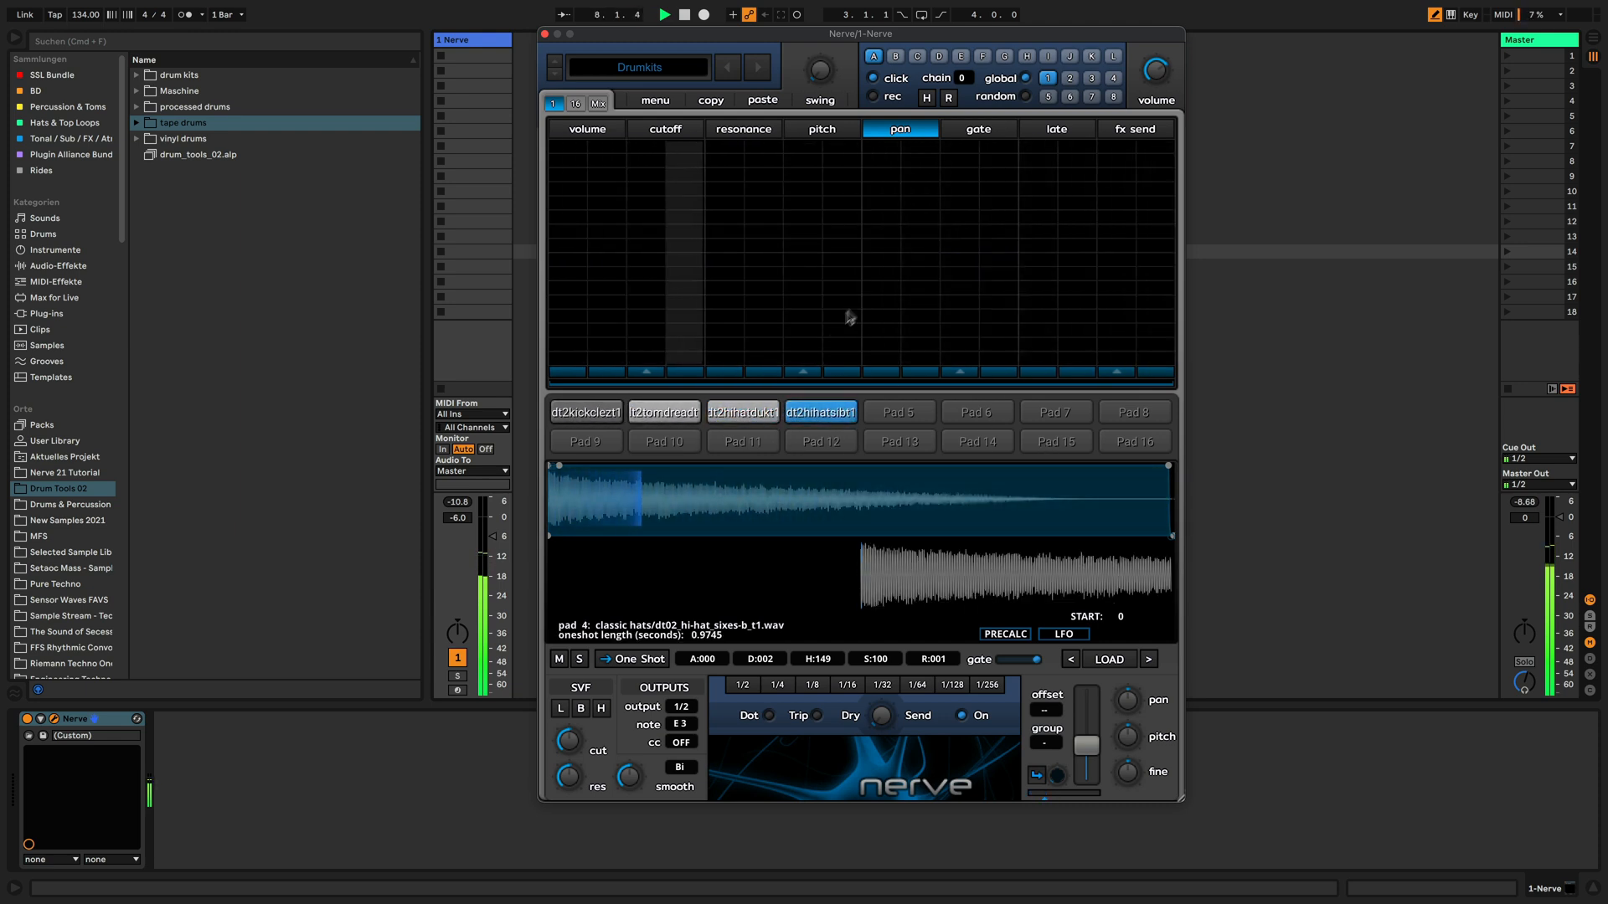
key("space")
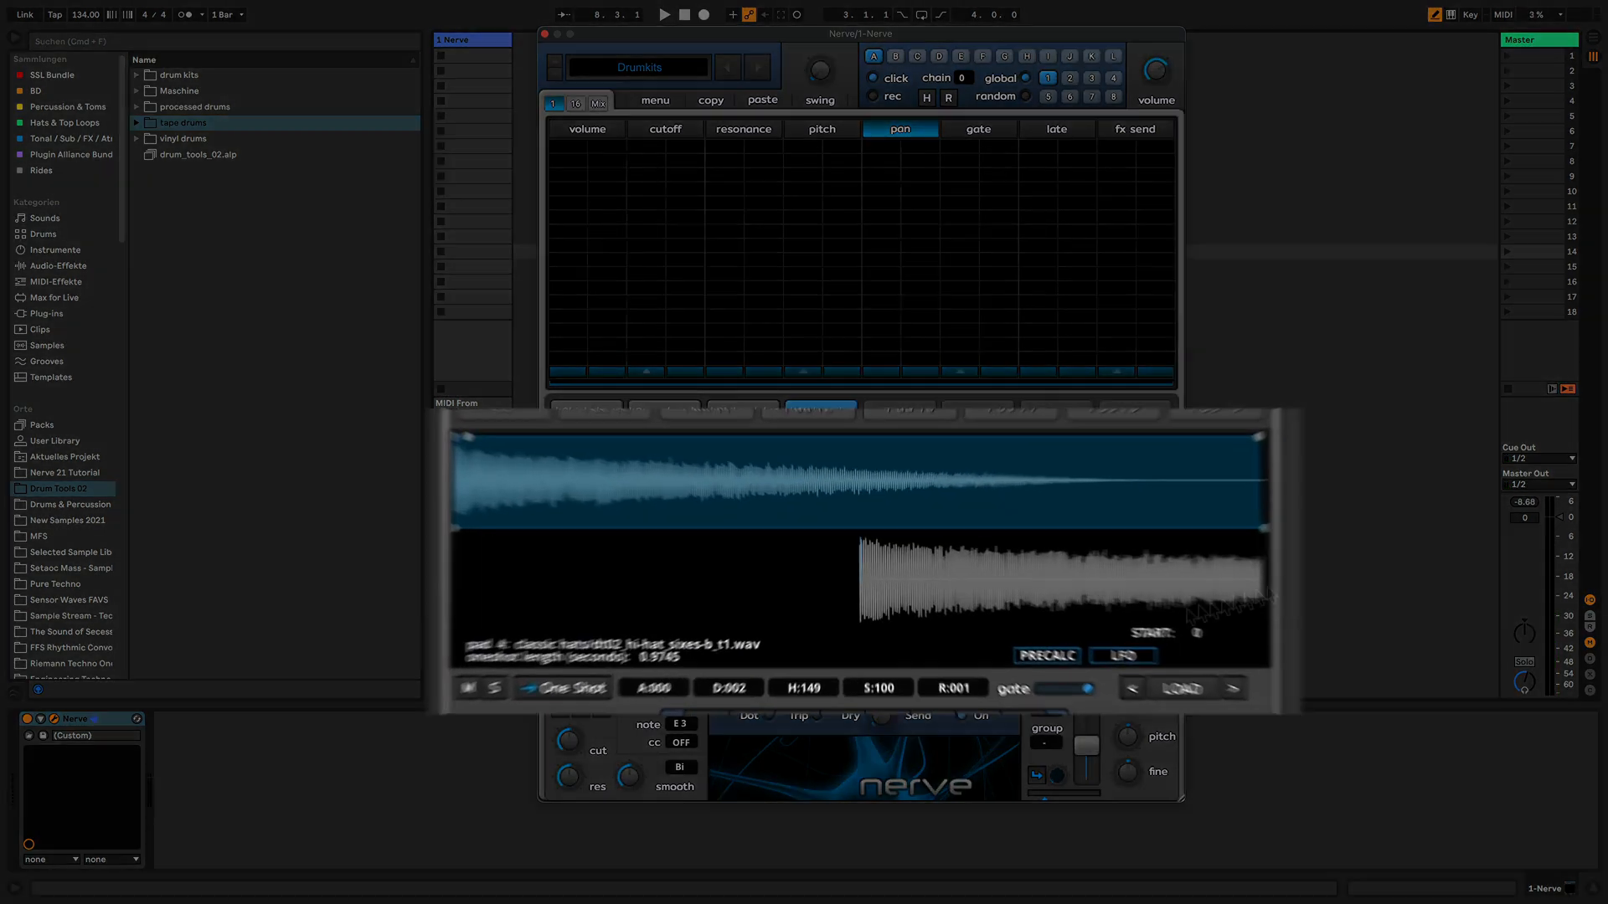
left_click_drag(756, 661, 752, 665)
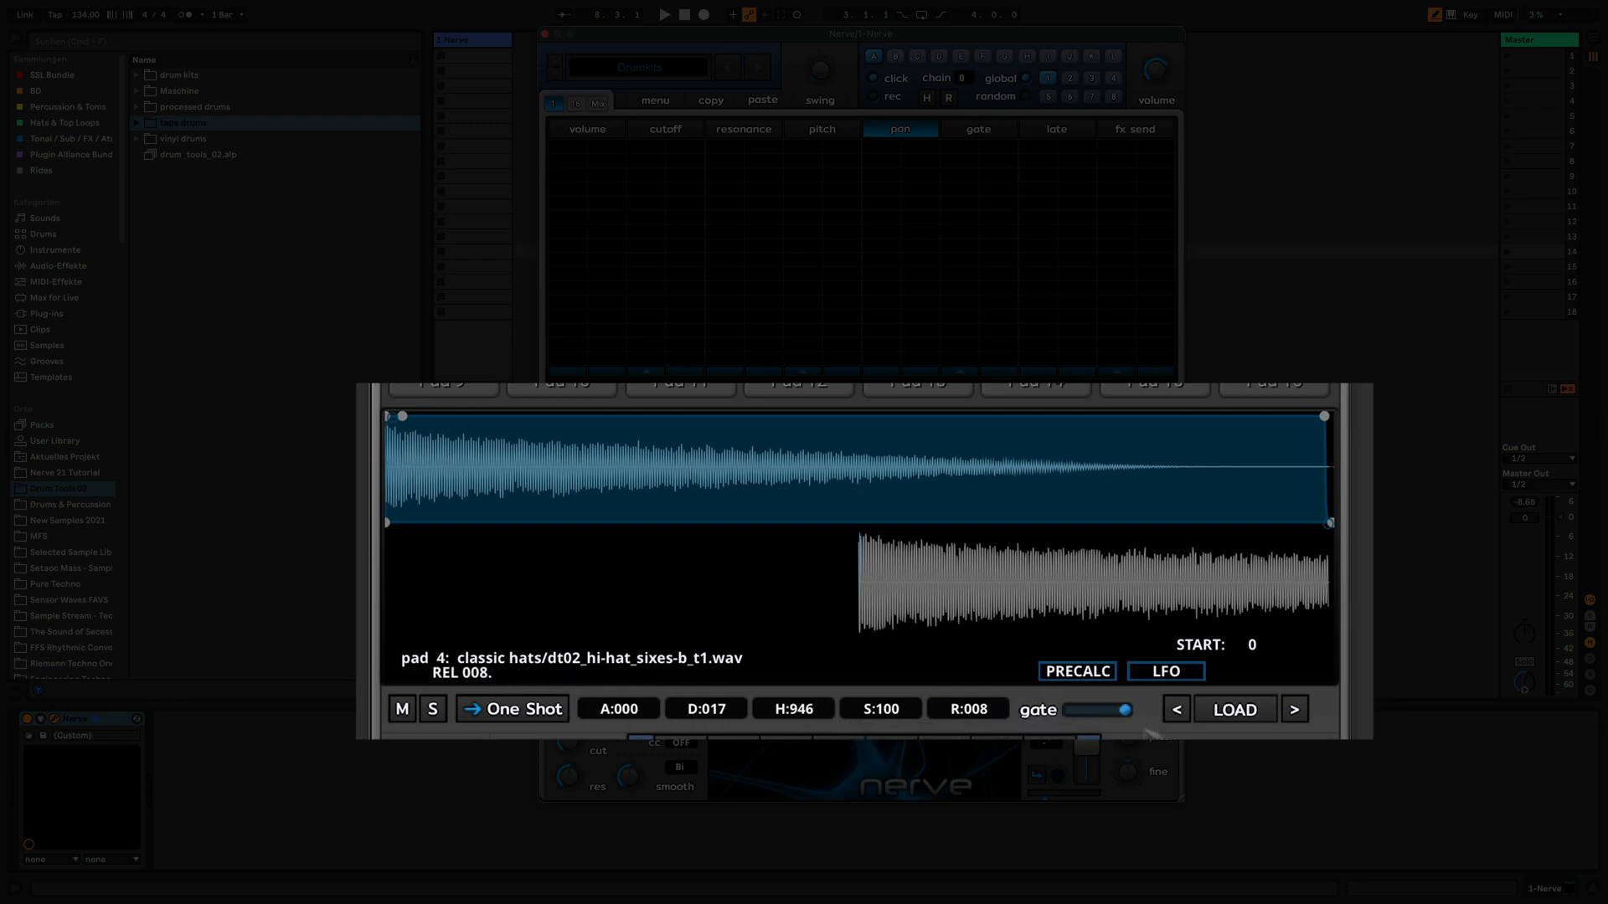
left_click_drag(1124, 710, 1172, 718)
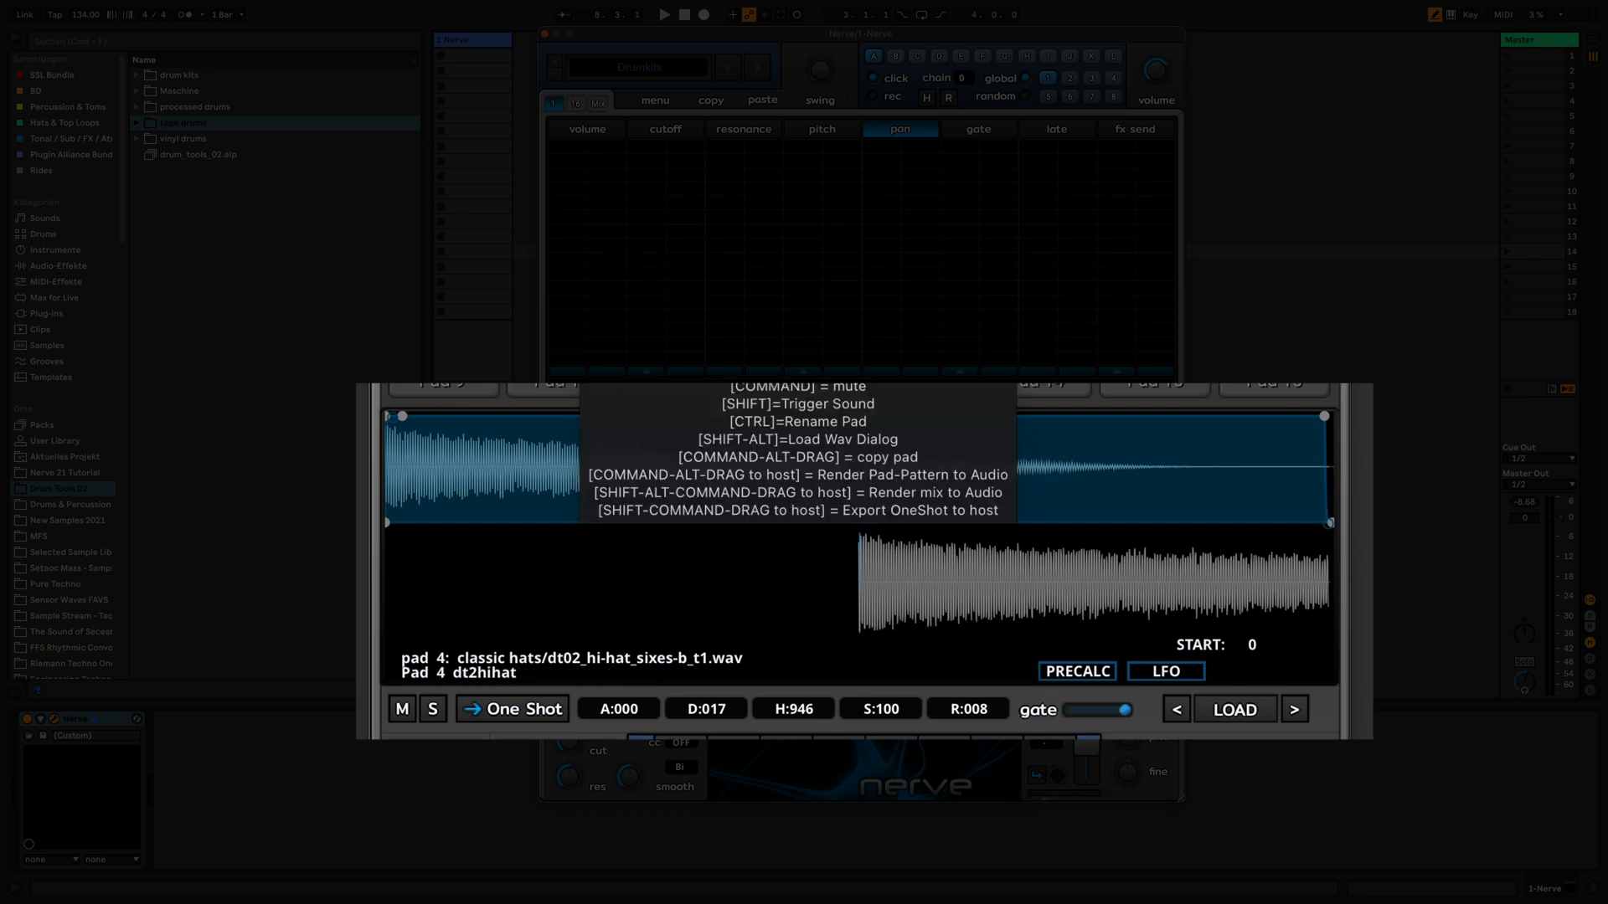
Solo pad 4 during playback and sweep its gate down to 9 and back to maximum.
left_click(801, 390, "alt")
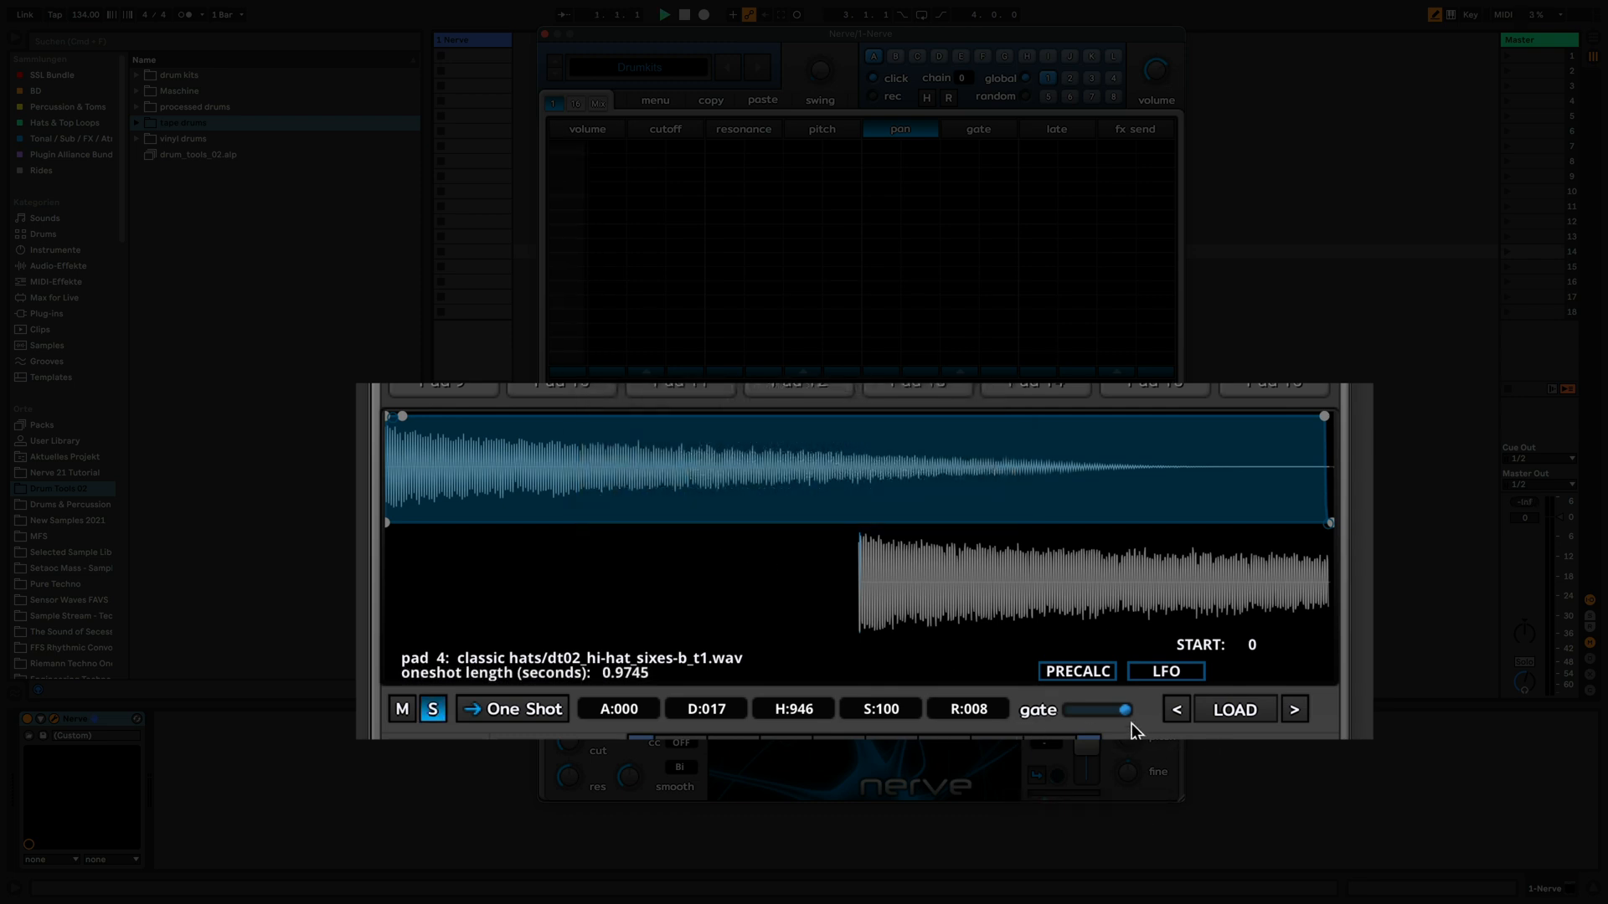
left_click_drag(1124, 711, 924, 734)
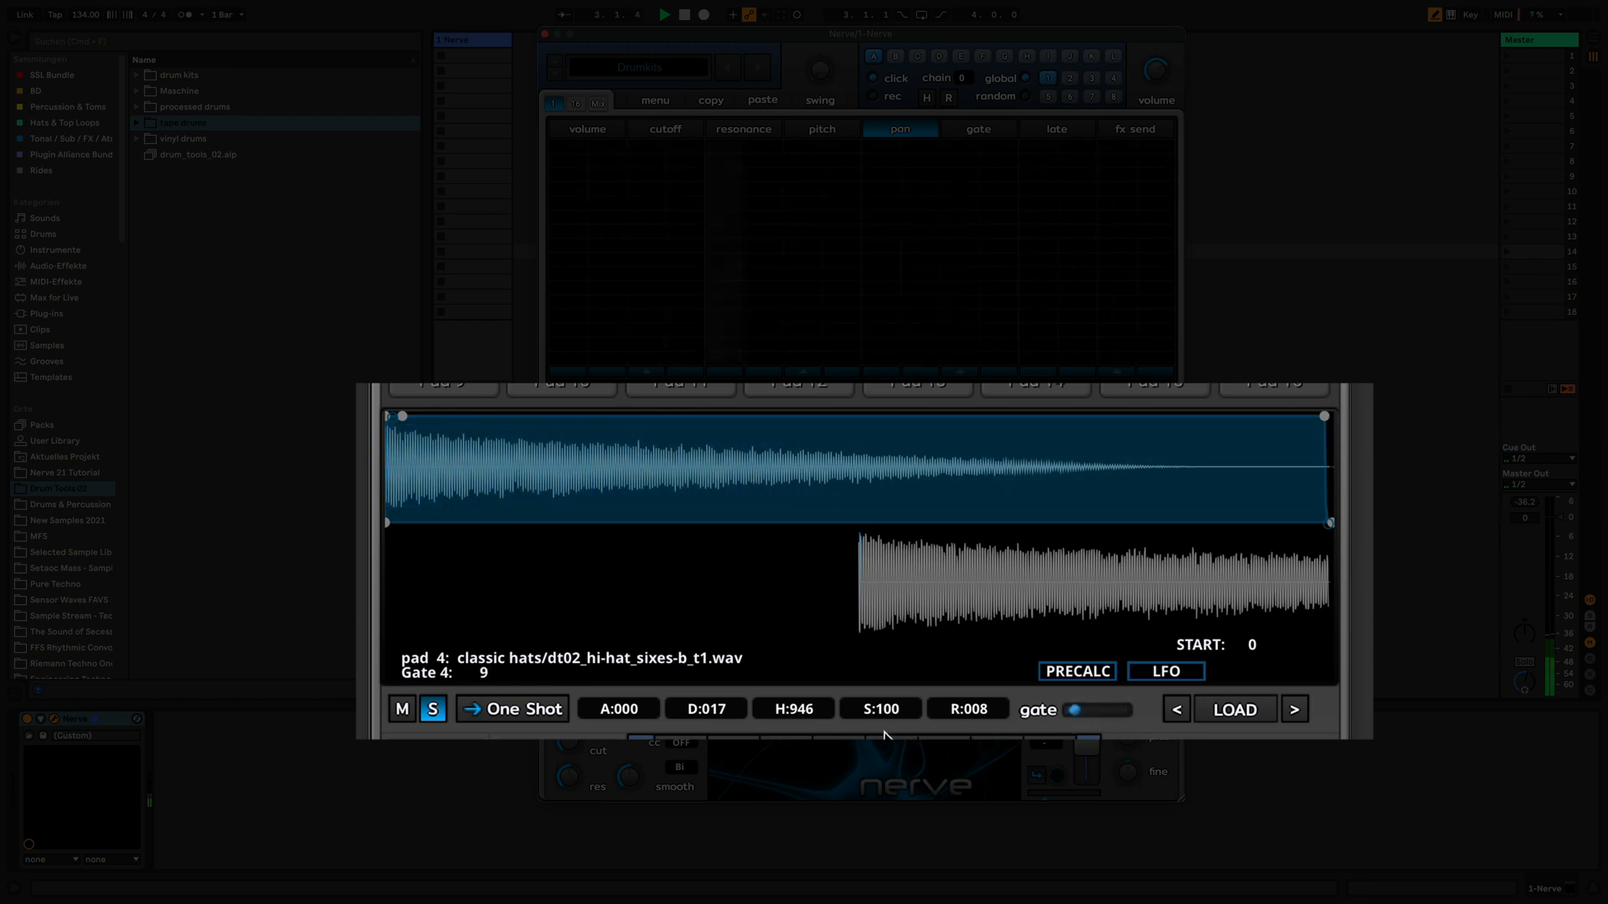
left_click_drag(1032, 735, 1215, 735)
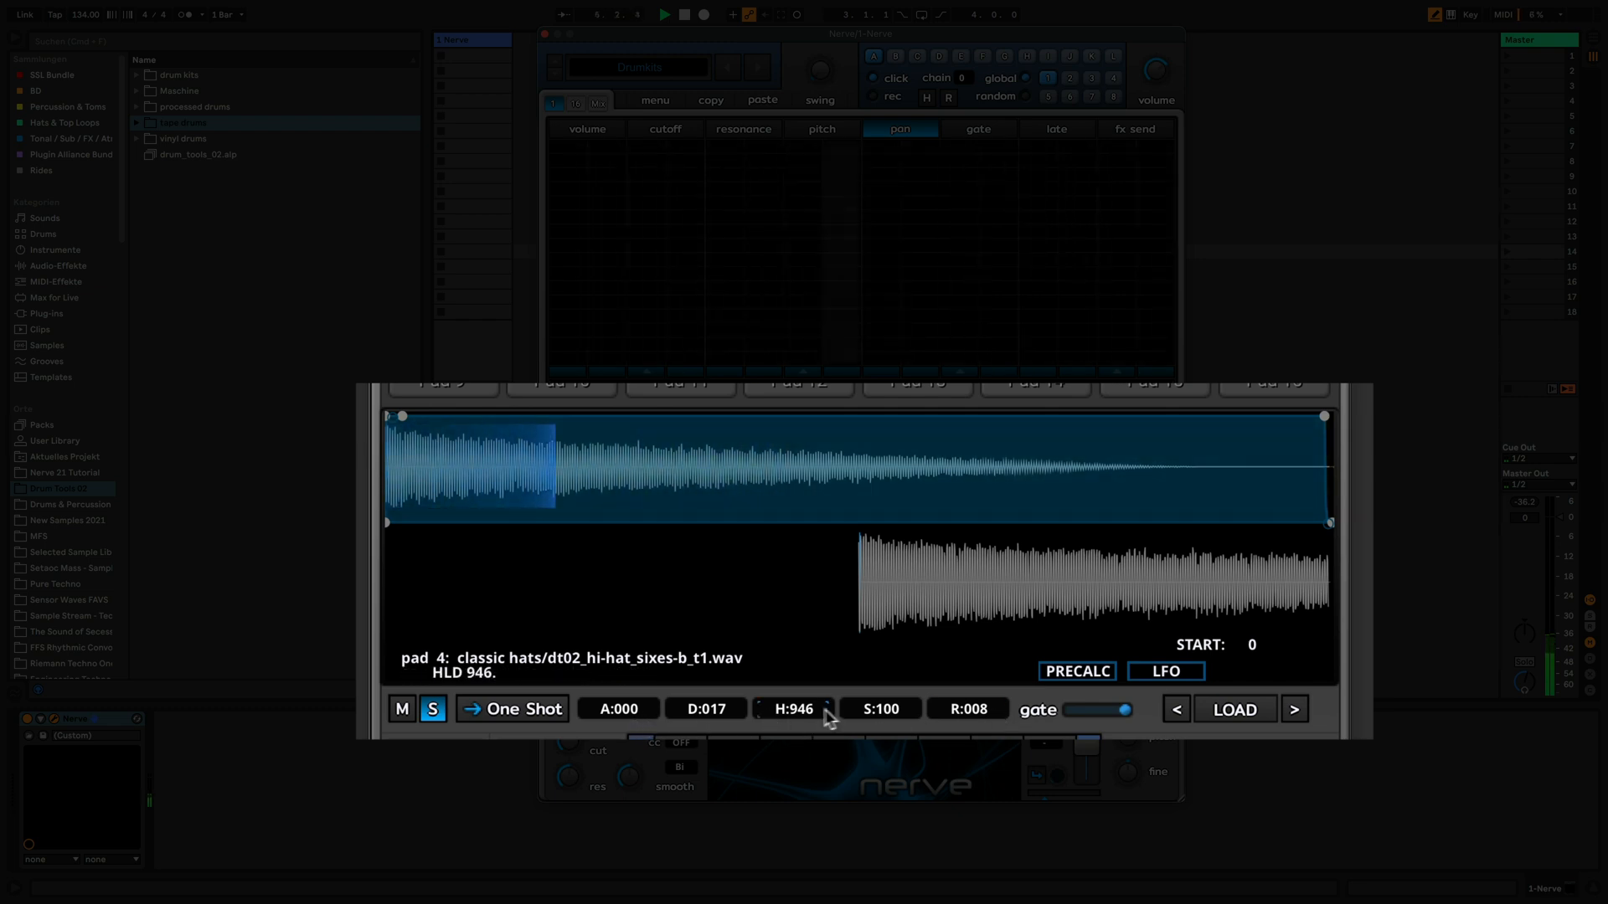
Shape pad 4's volume envelope with hold 135 ms, sustain 93 and release 569.
mouse_move(798, 710)
left_mouse_down()
mouse_move(797, 758)
mouse_move(806, 716)
left_mouse_up()
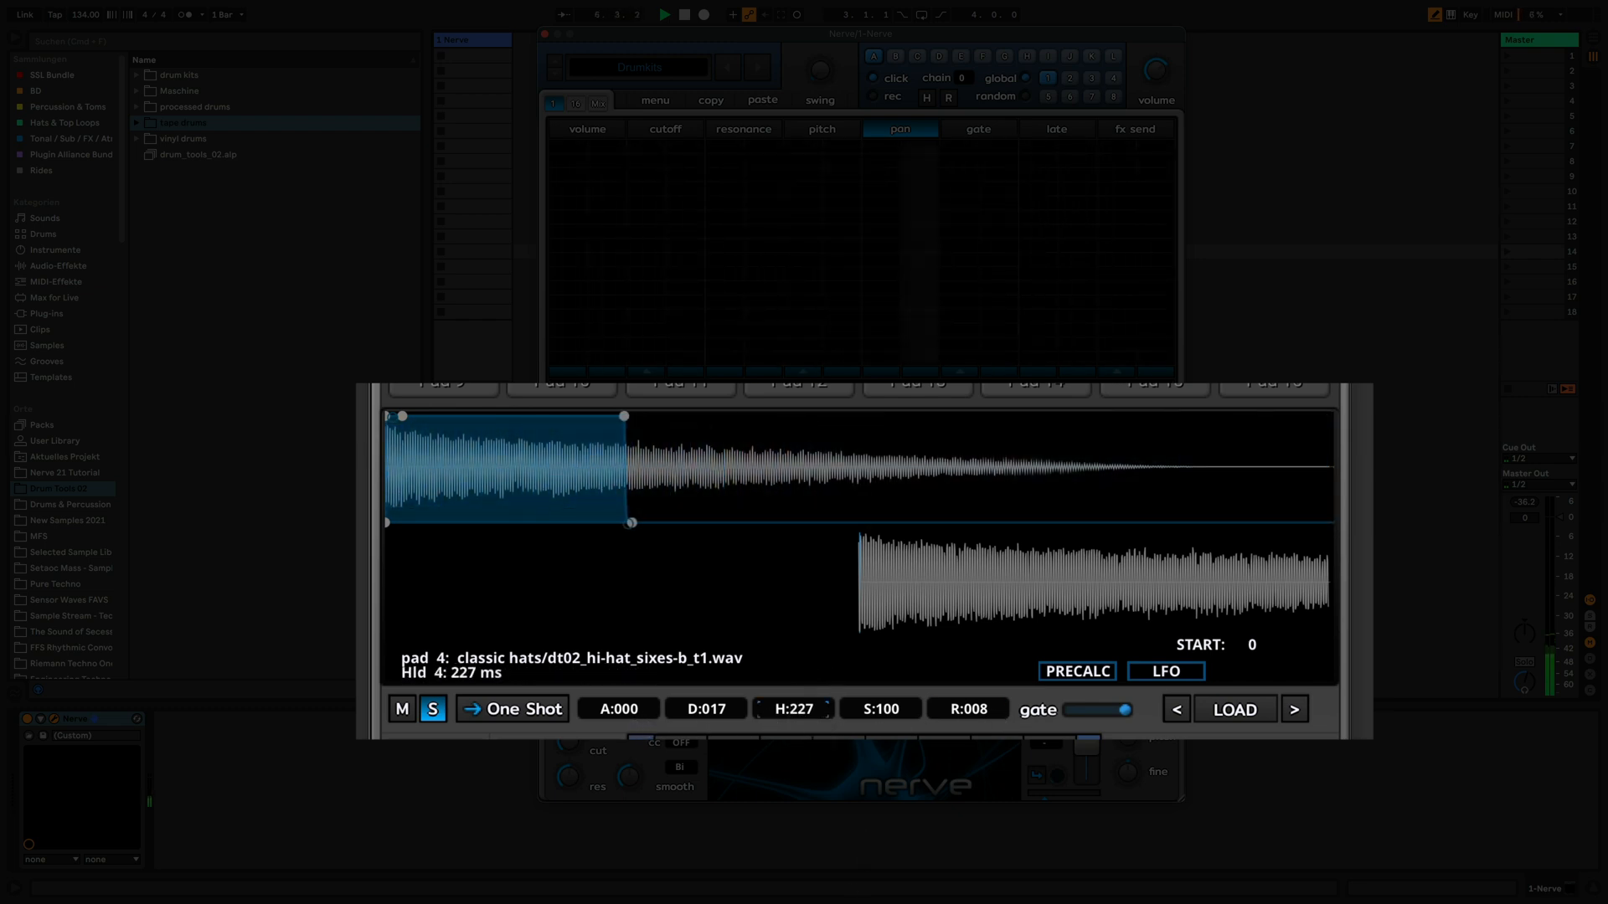
left_click_drag(630, 528, 664, 526)
left_click_drag(619, 417, 534, 419)
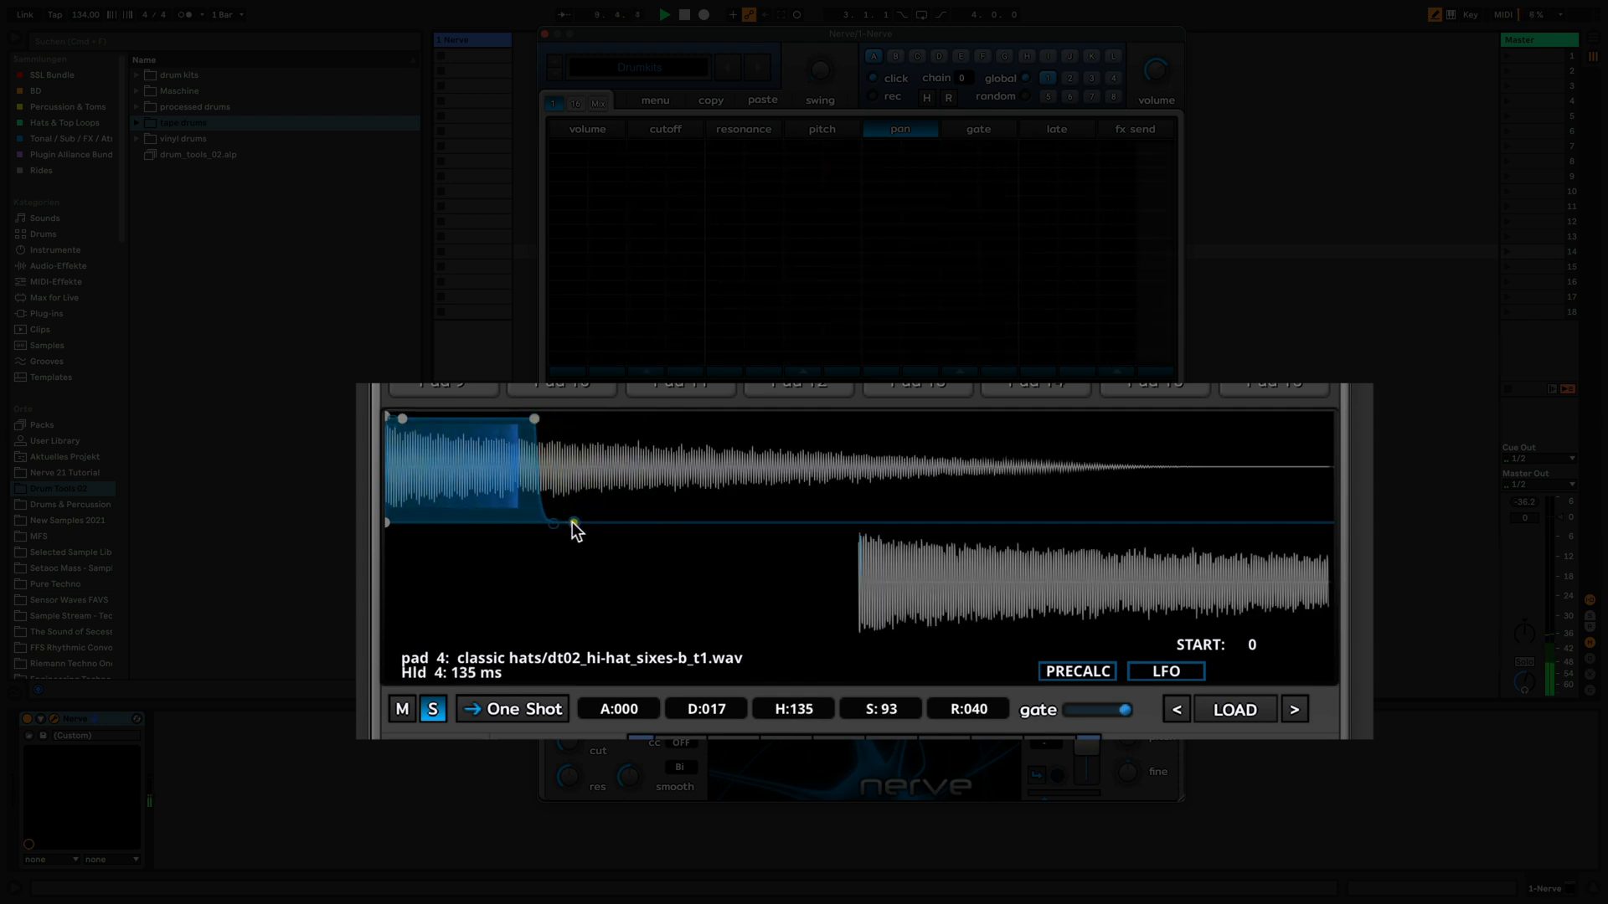
left_click_drag(572, 527, 1091, 526)
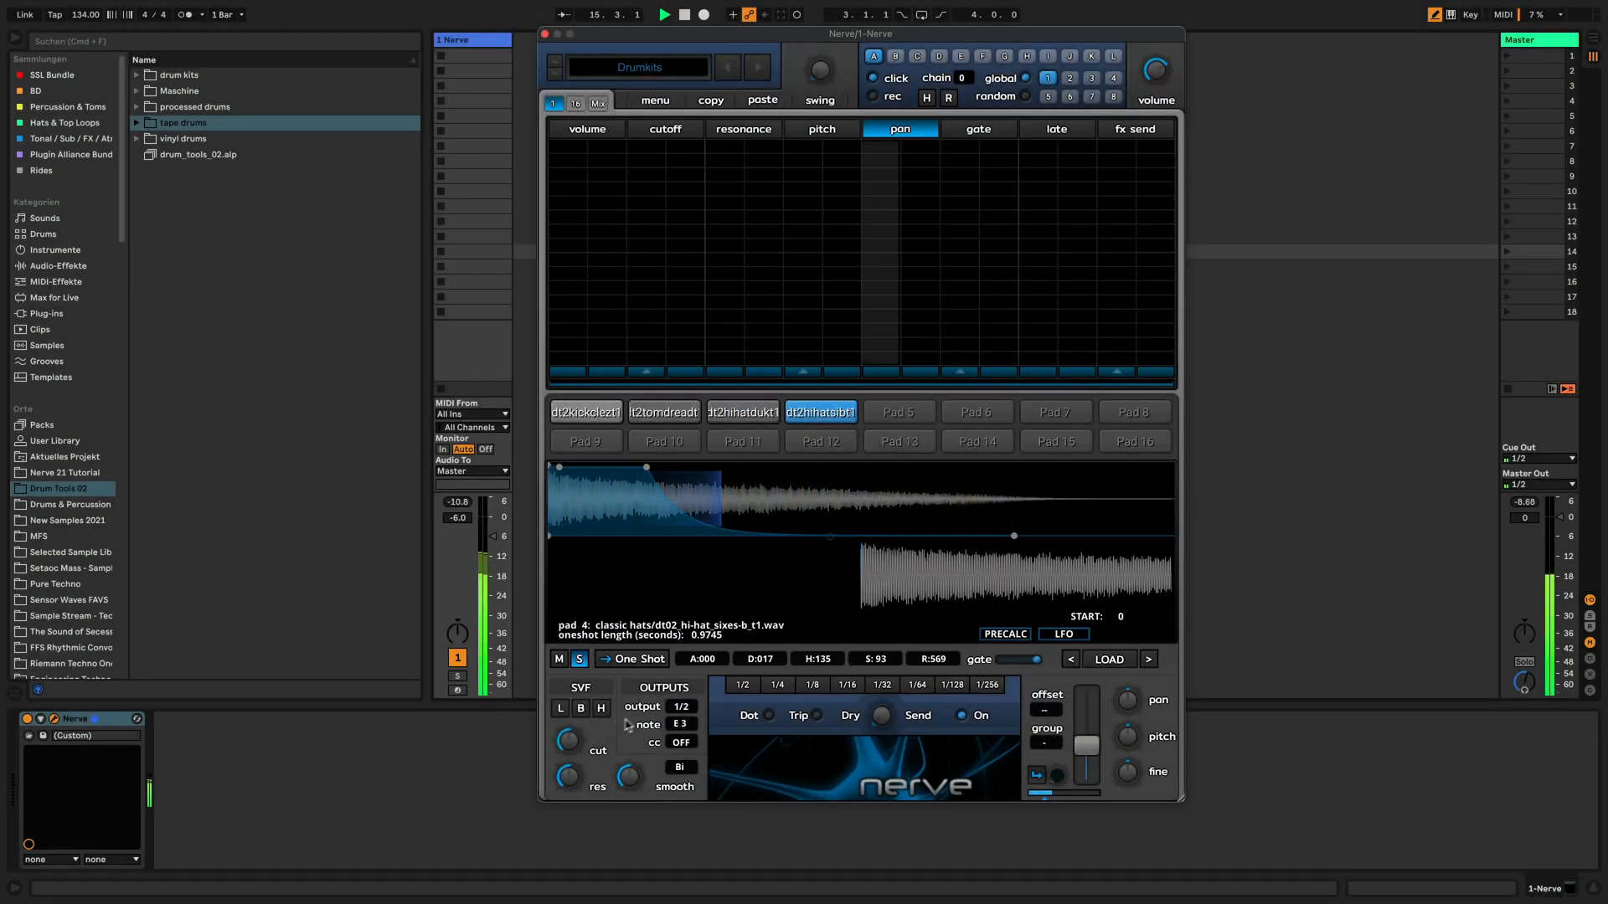
Apply a high-pass filter with cutoff 7737 to pad 4, and try a high-pass cutoff of 7214 on pad 3.
left_click(600, 709)
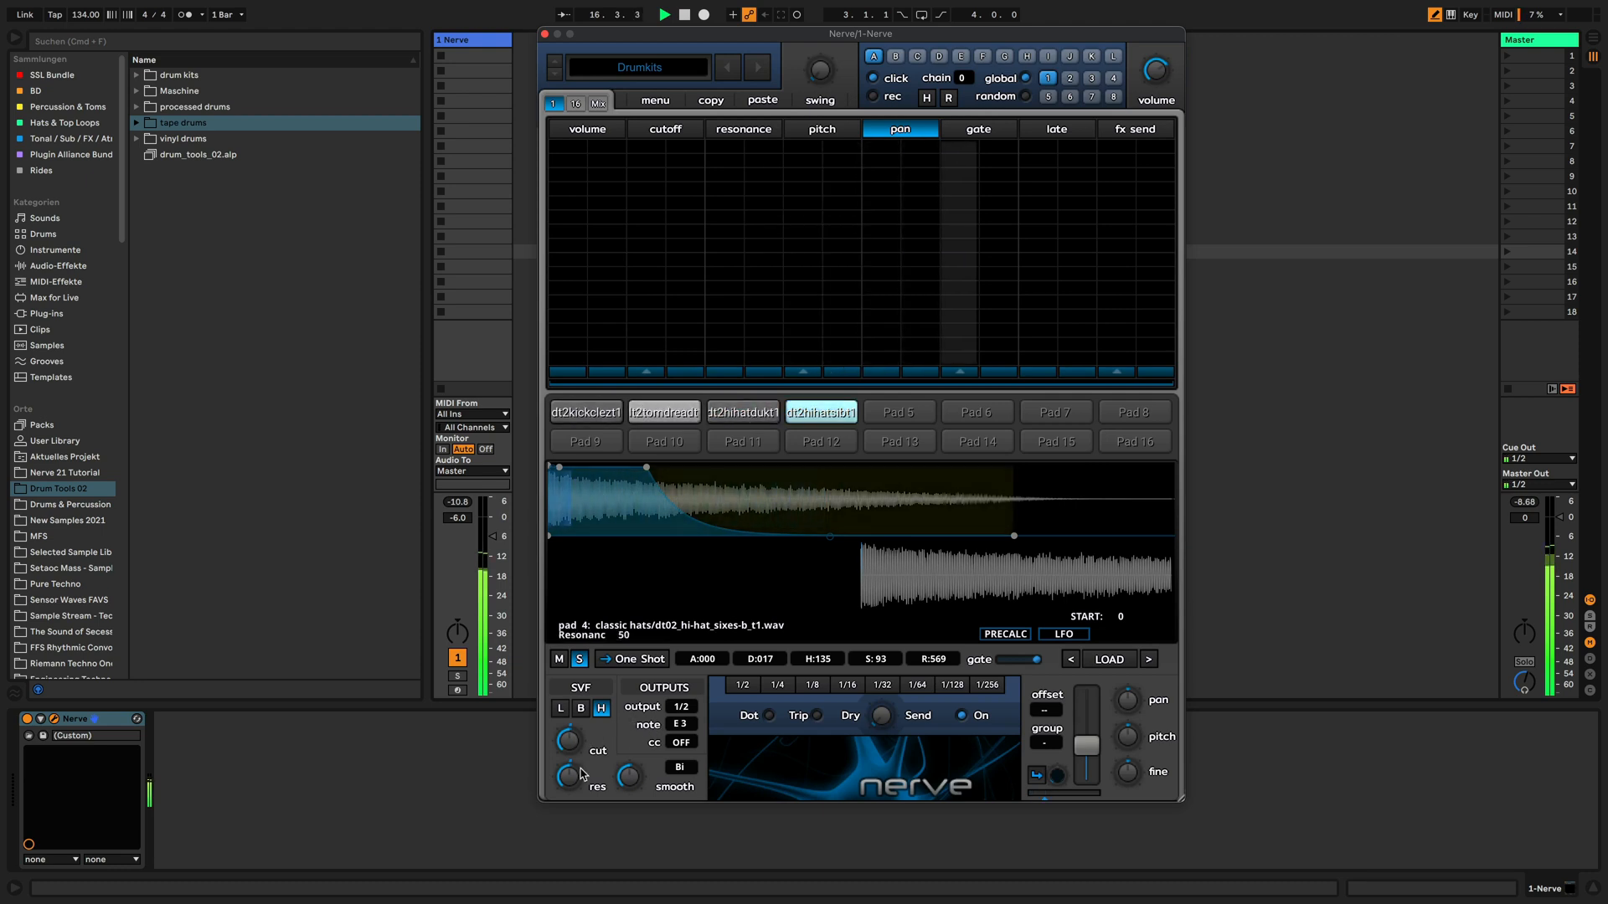
left_click_drag(575, 744, 579, 680)
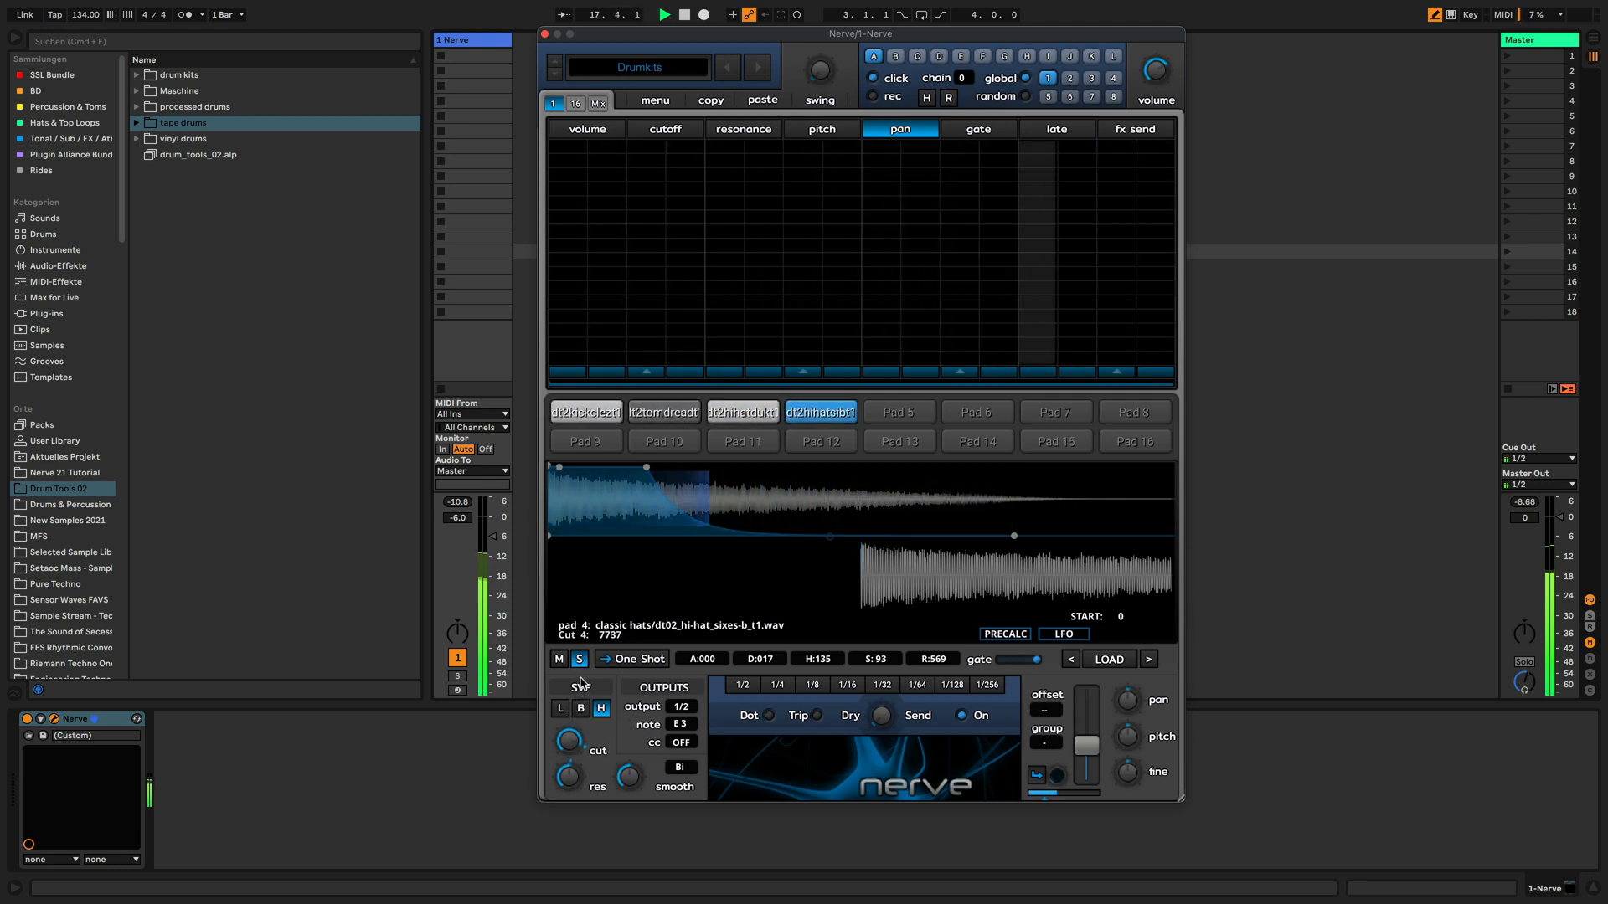
left_click(743, 412)
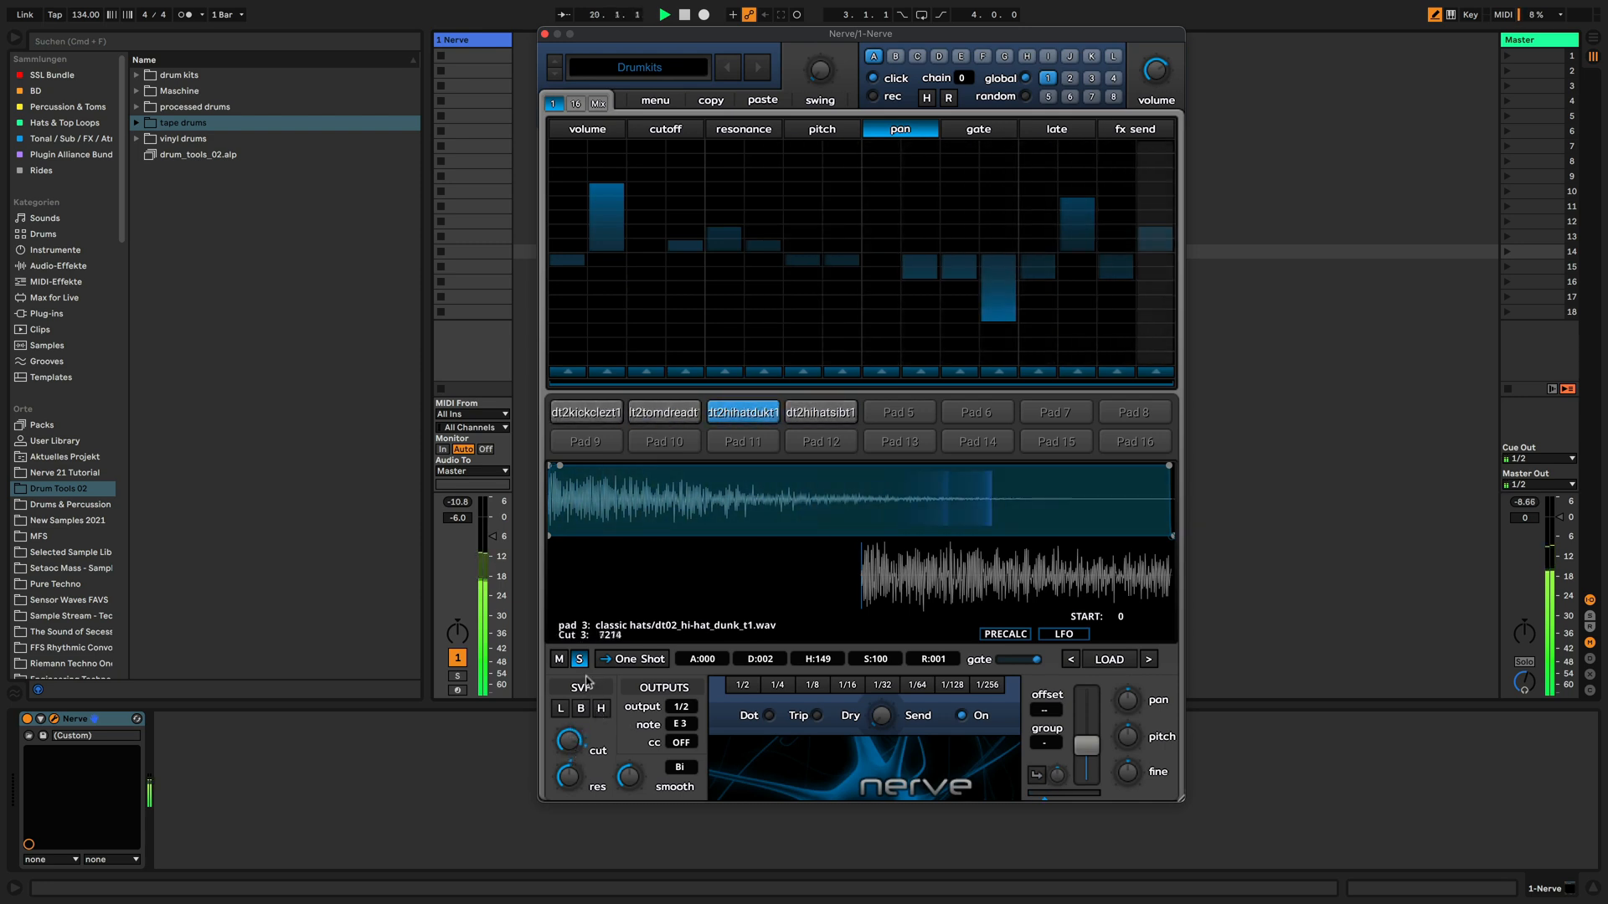
left_click(601, 708)
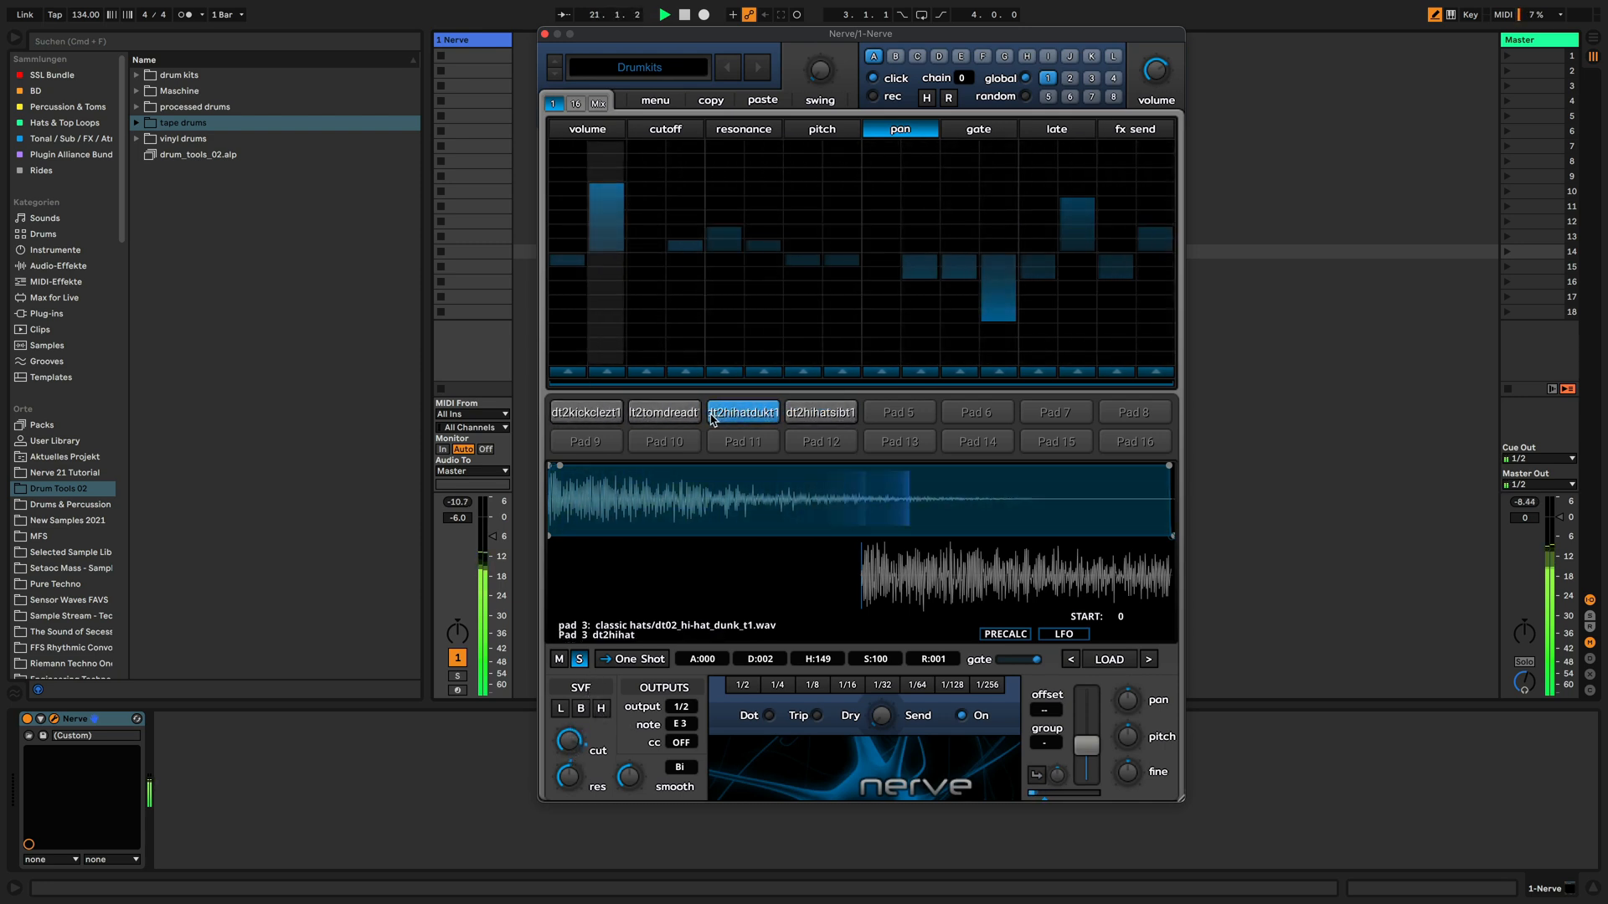
Try stretching the kick sample on pad 1 with a precalc Stretch of 32, and reset Stretch to its default.
left_click(586, 412)
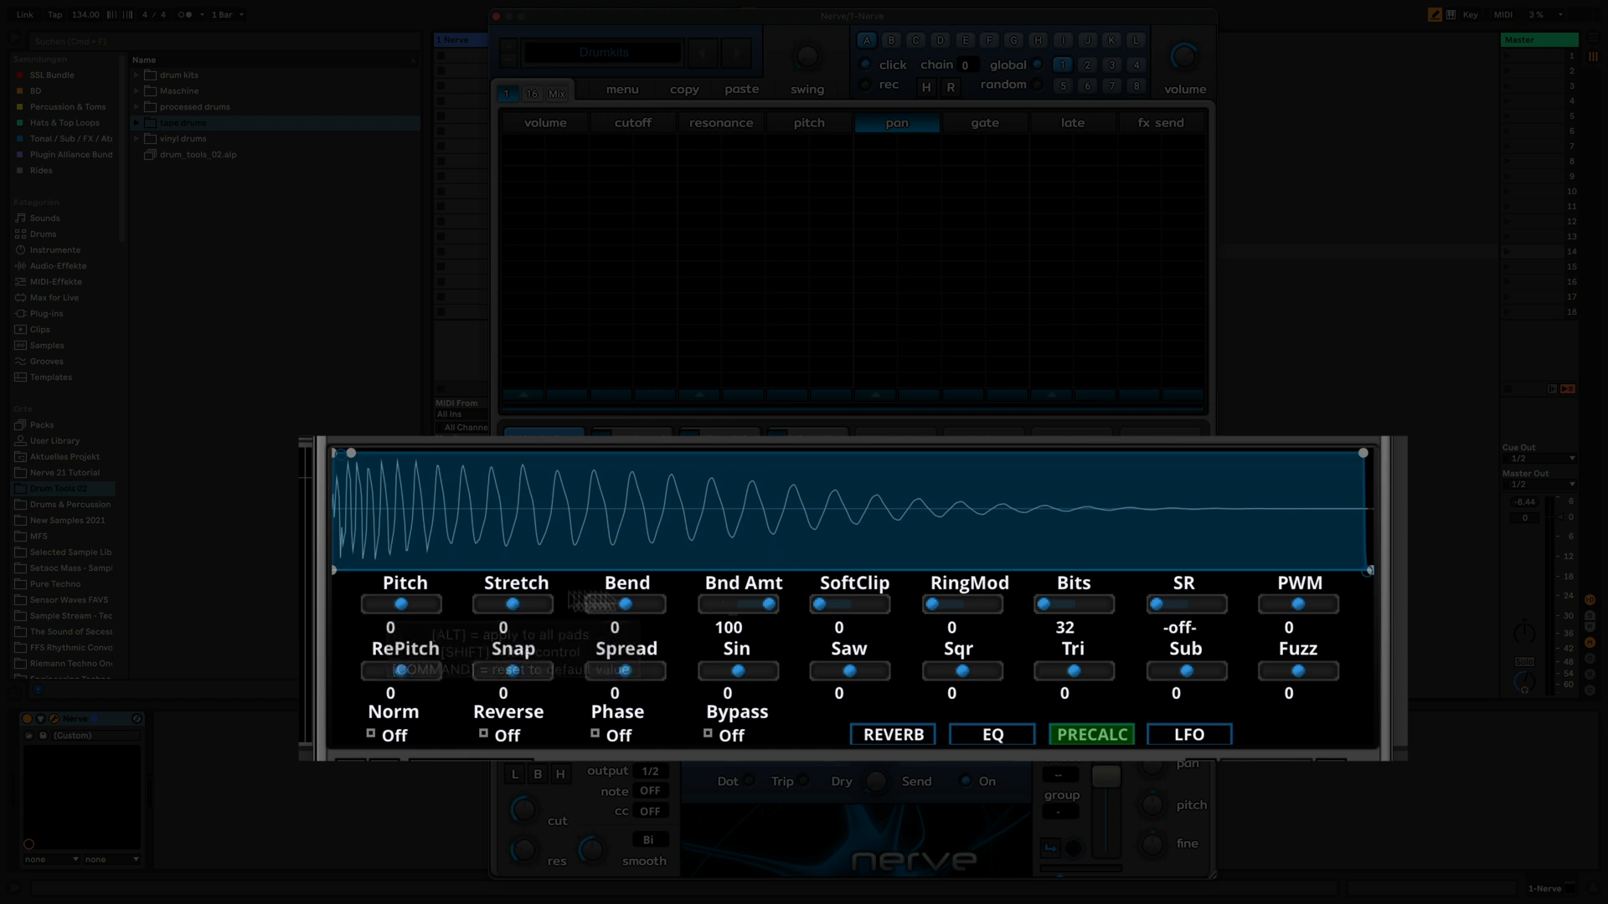
left_click_drag(525, 602, 628, 611)
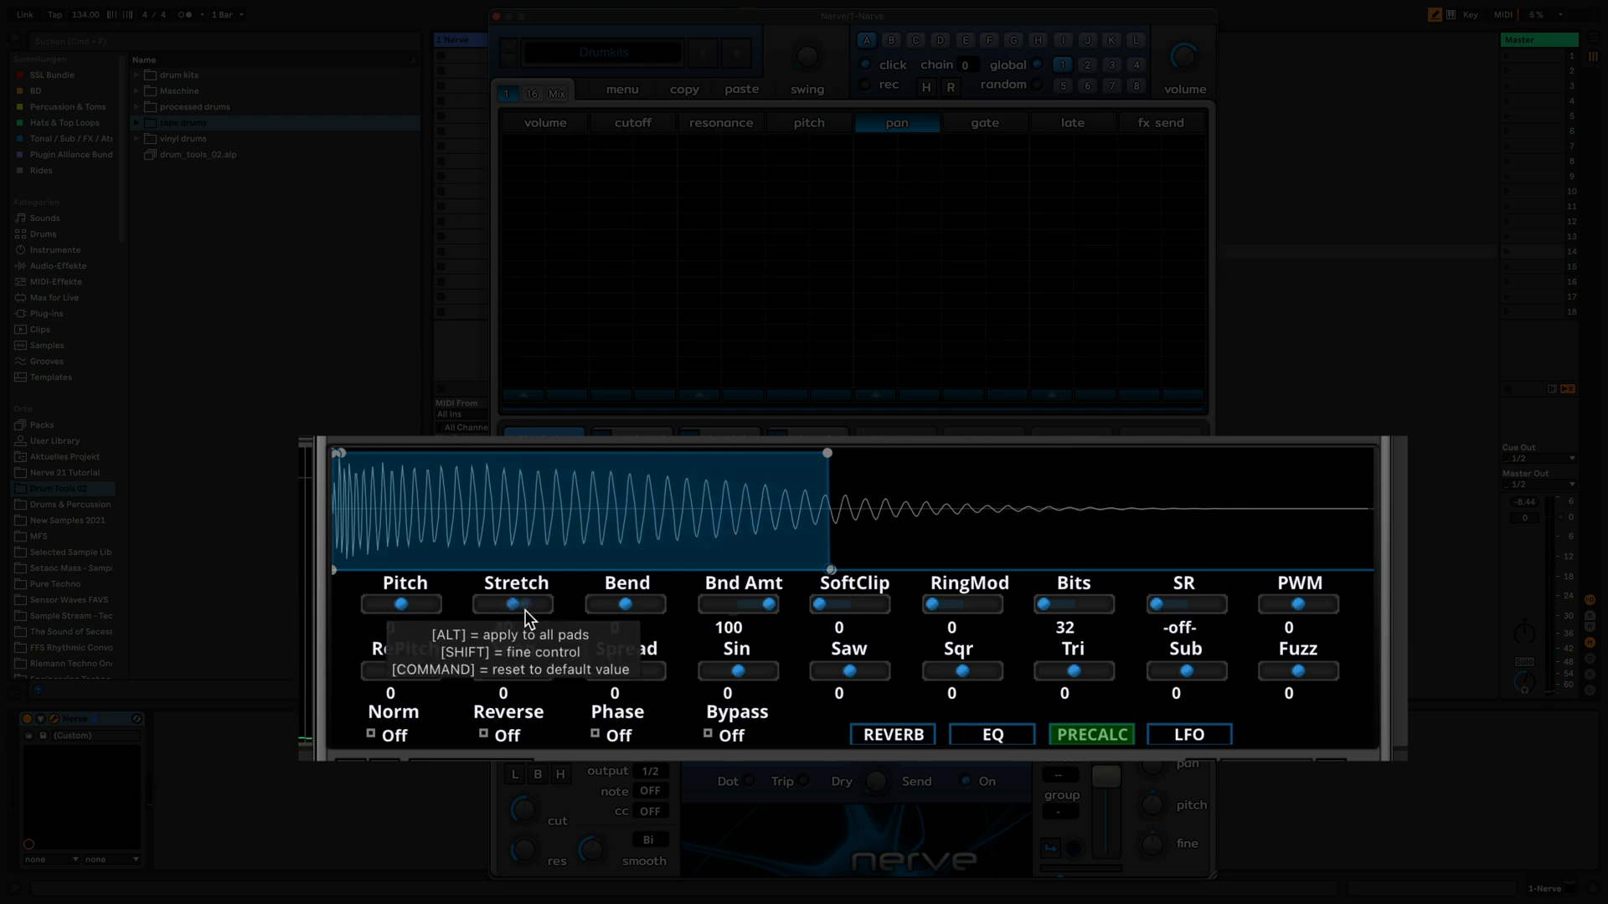
left_click(525, 609, "super")
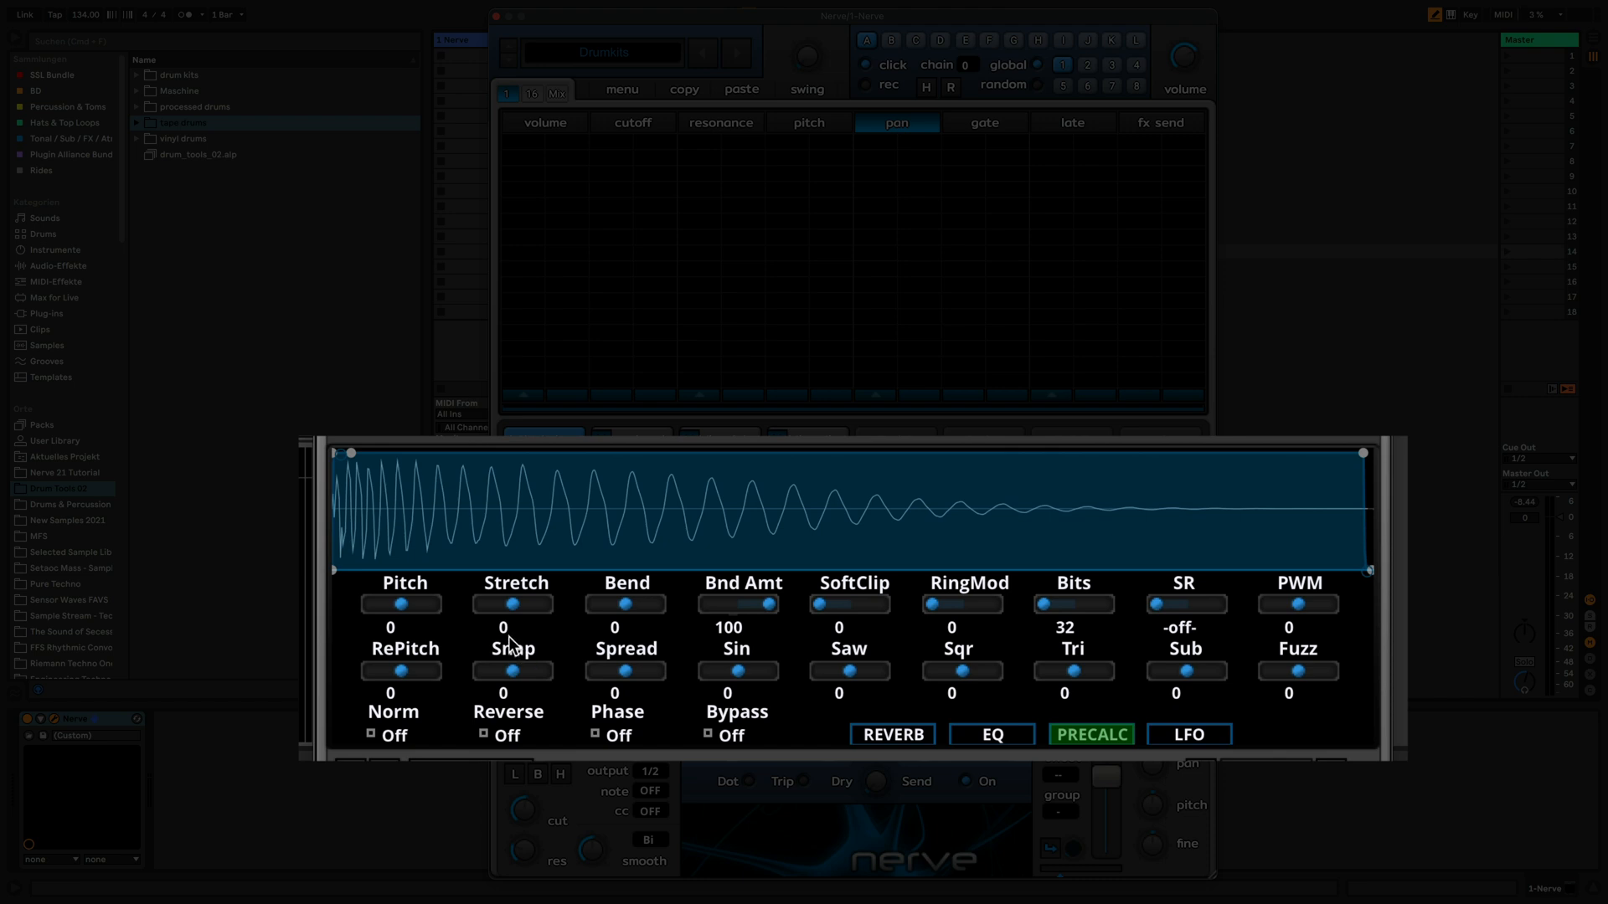
mouse_move(513, 613)
type("32")
key("Return")
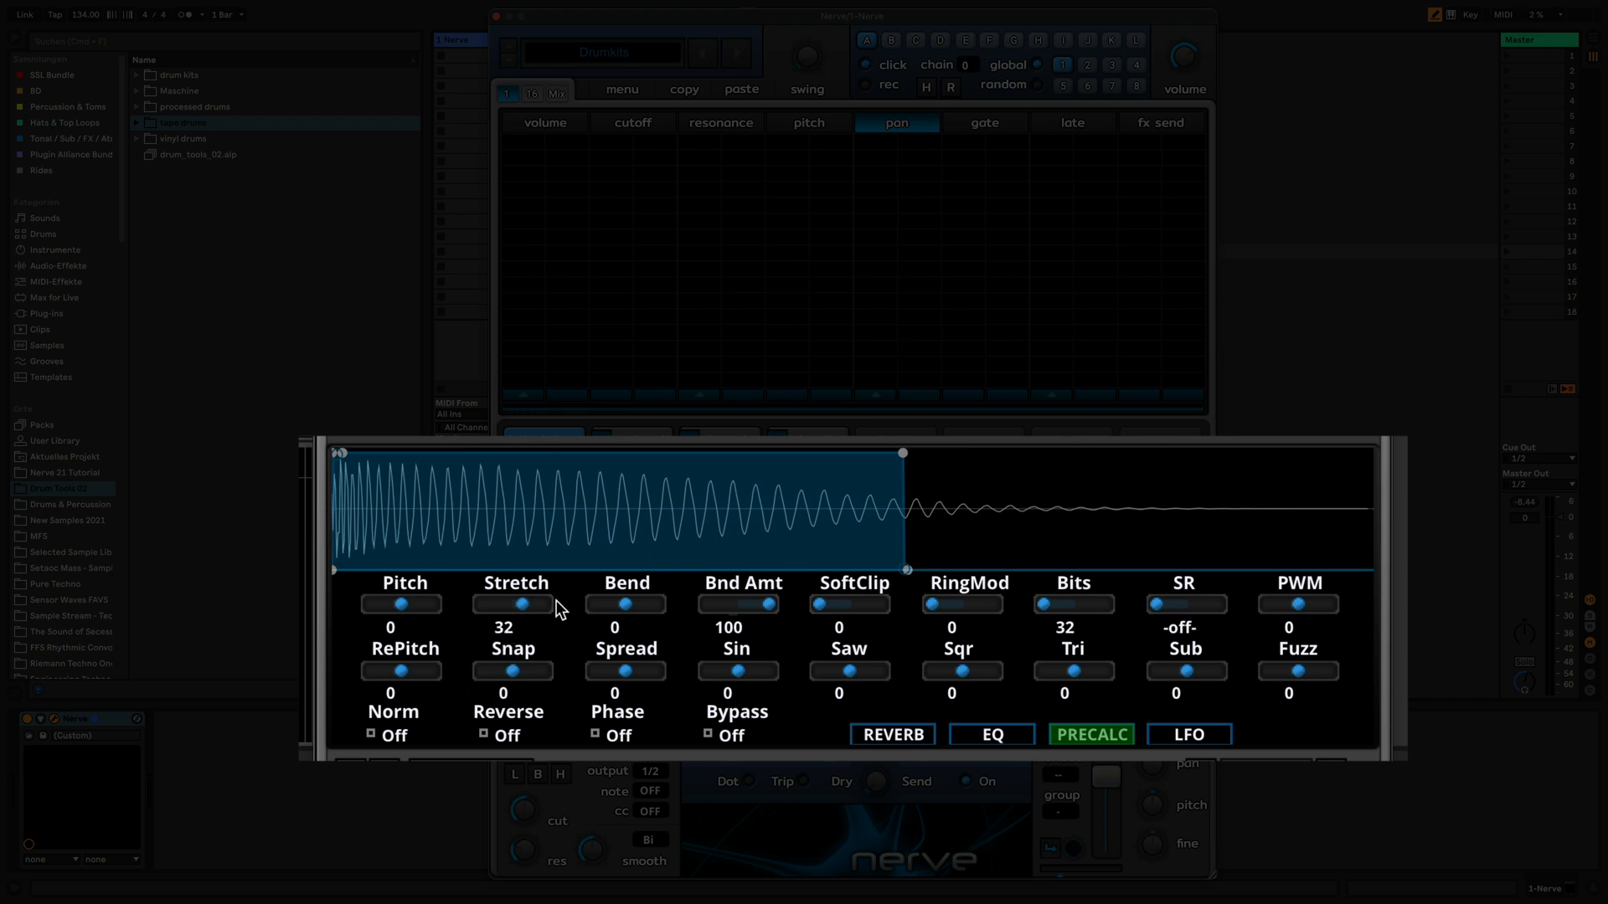
double_click(531, 601)
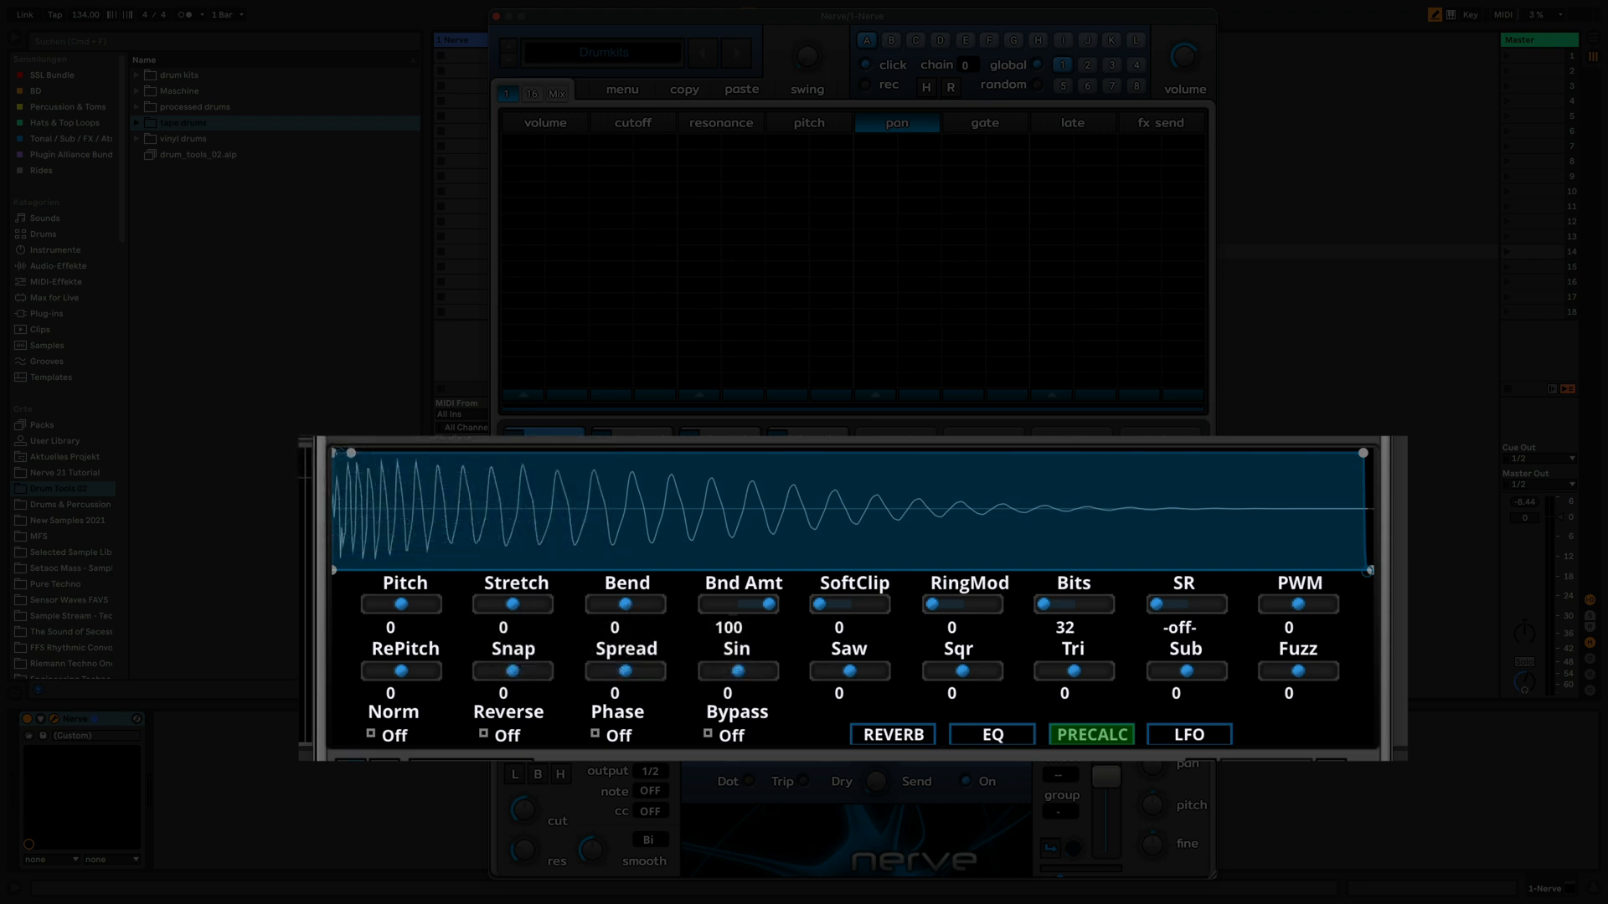
Trigger pad 2 repeatedly, and try a precalc Bend of 27 followed by 87 with Bnd Amt at 54.
left_click(633, 451)
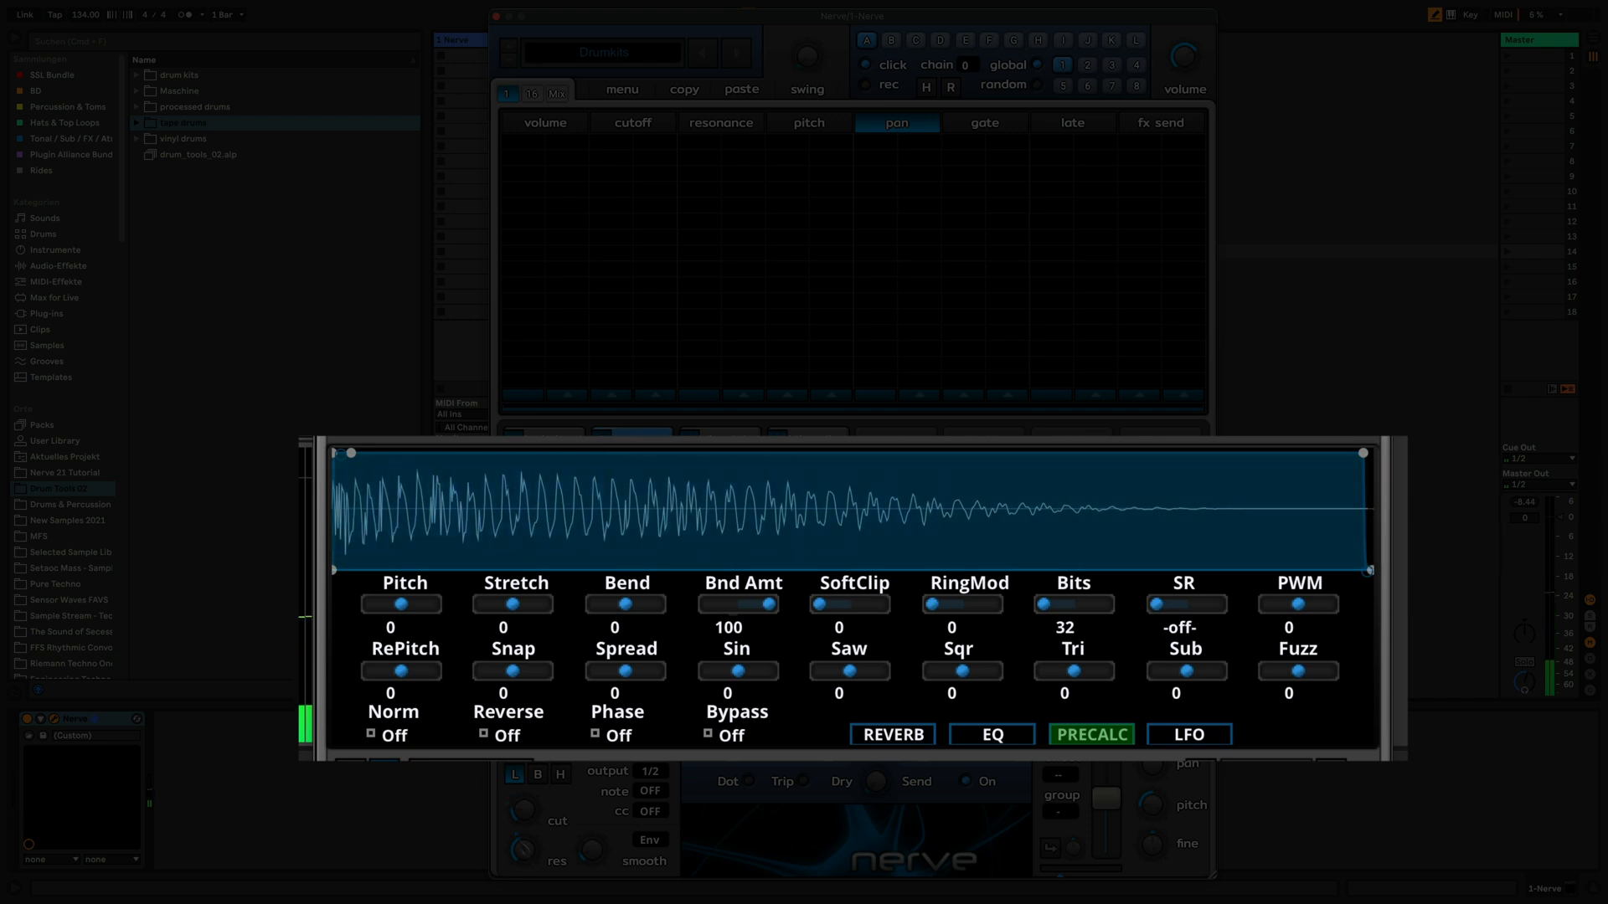
left_click(632, 451)
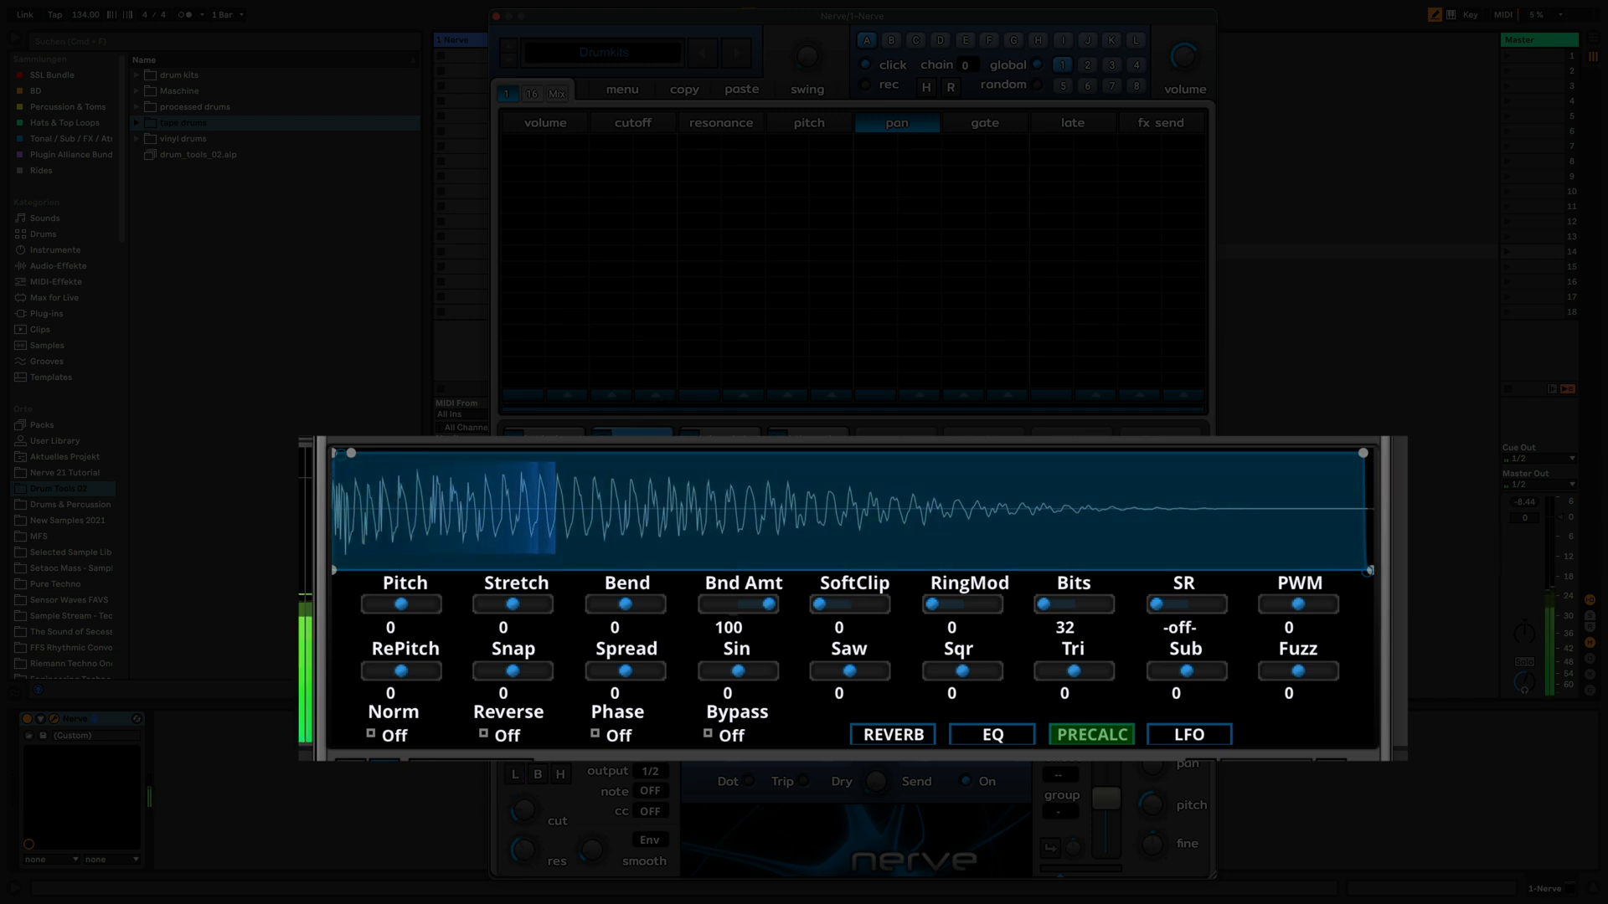
left_click(632, 451)
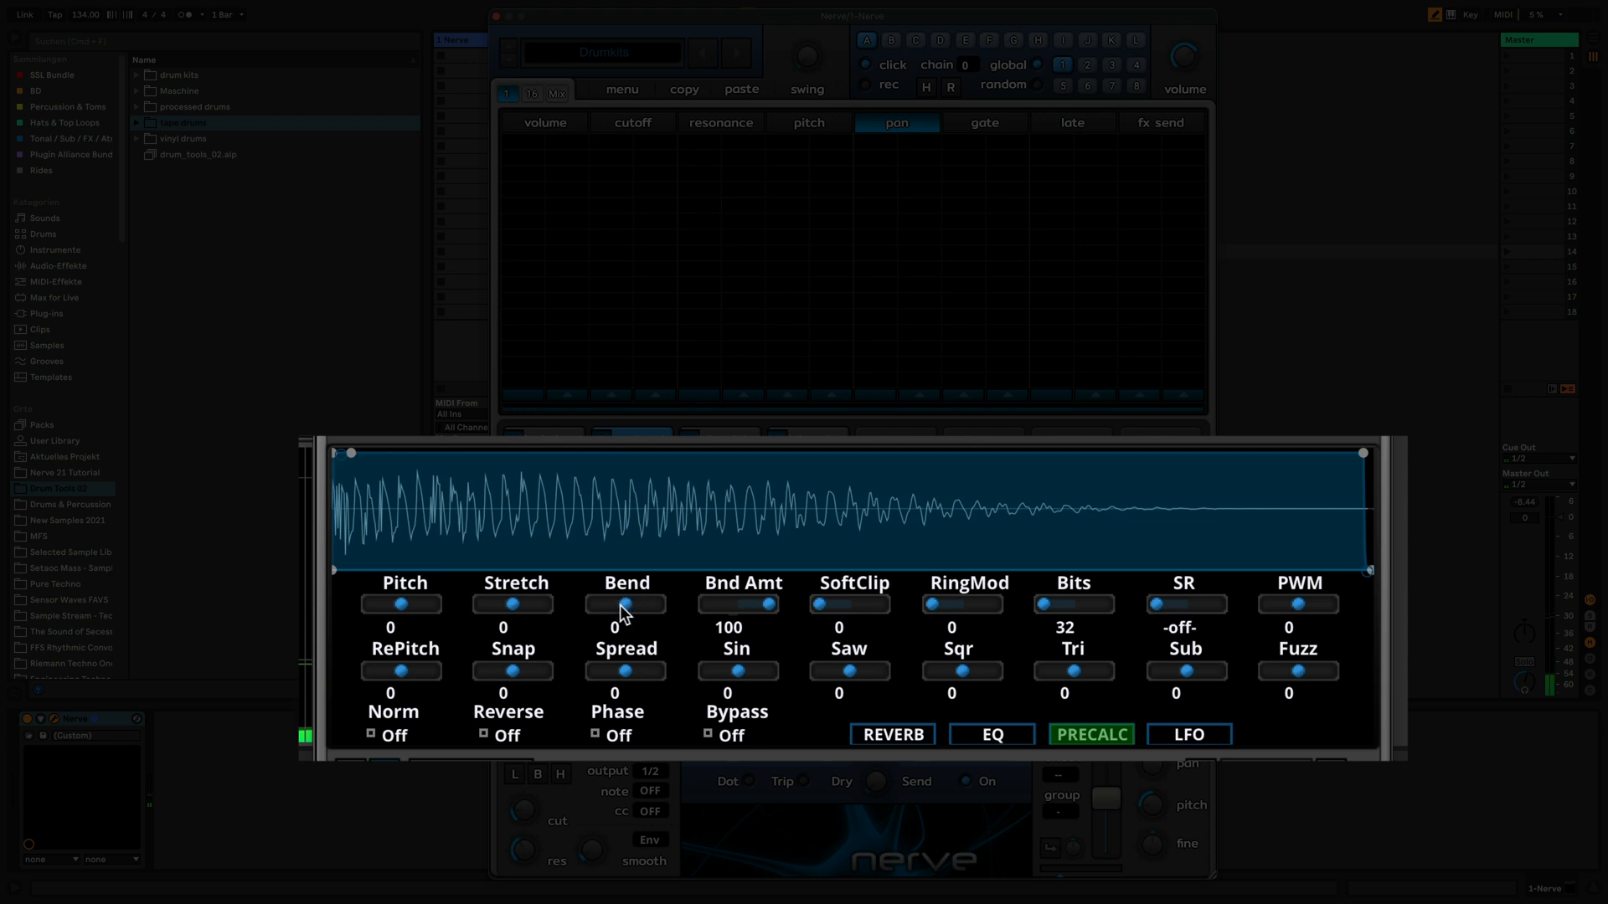
left_click_drag(625, 604, 663, 618)
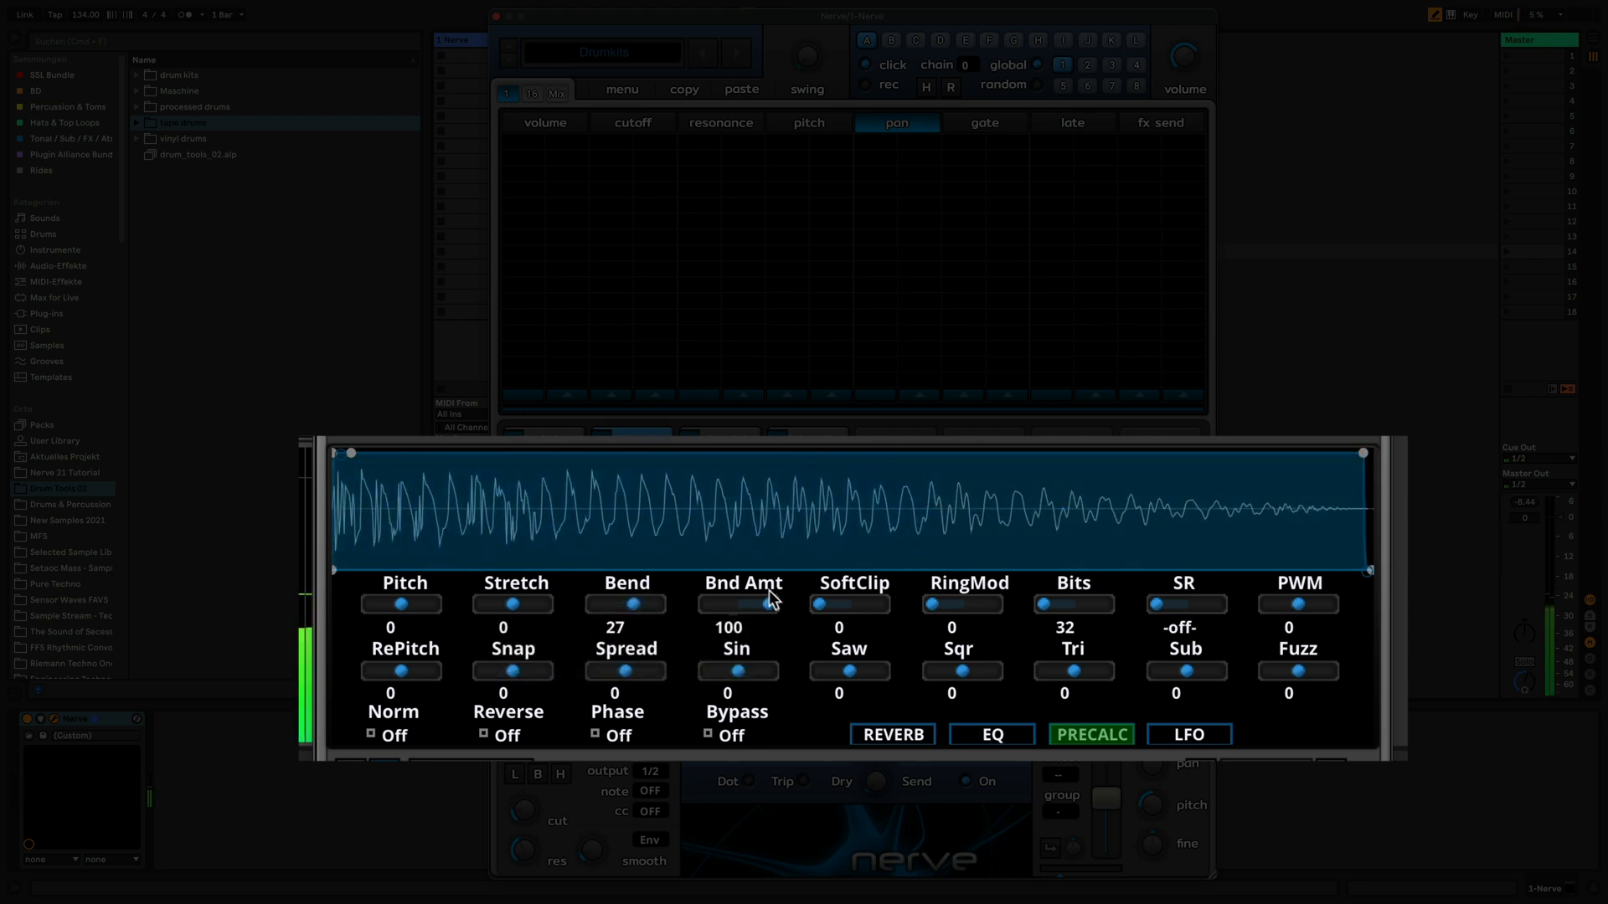
left_click_drag(769, 601, 719, 618)
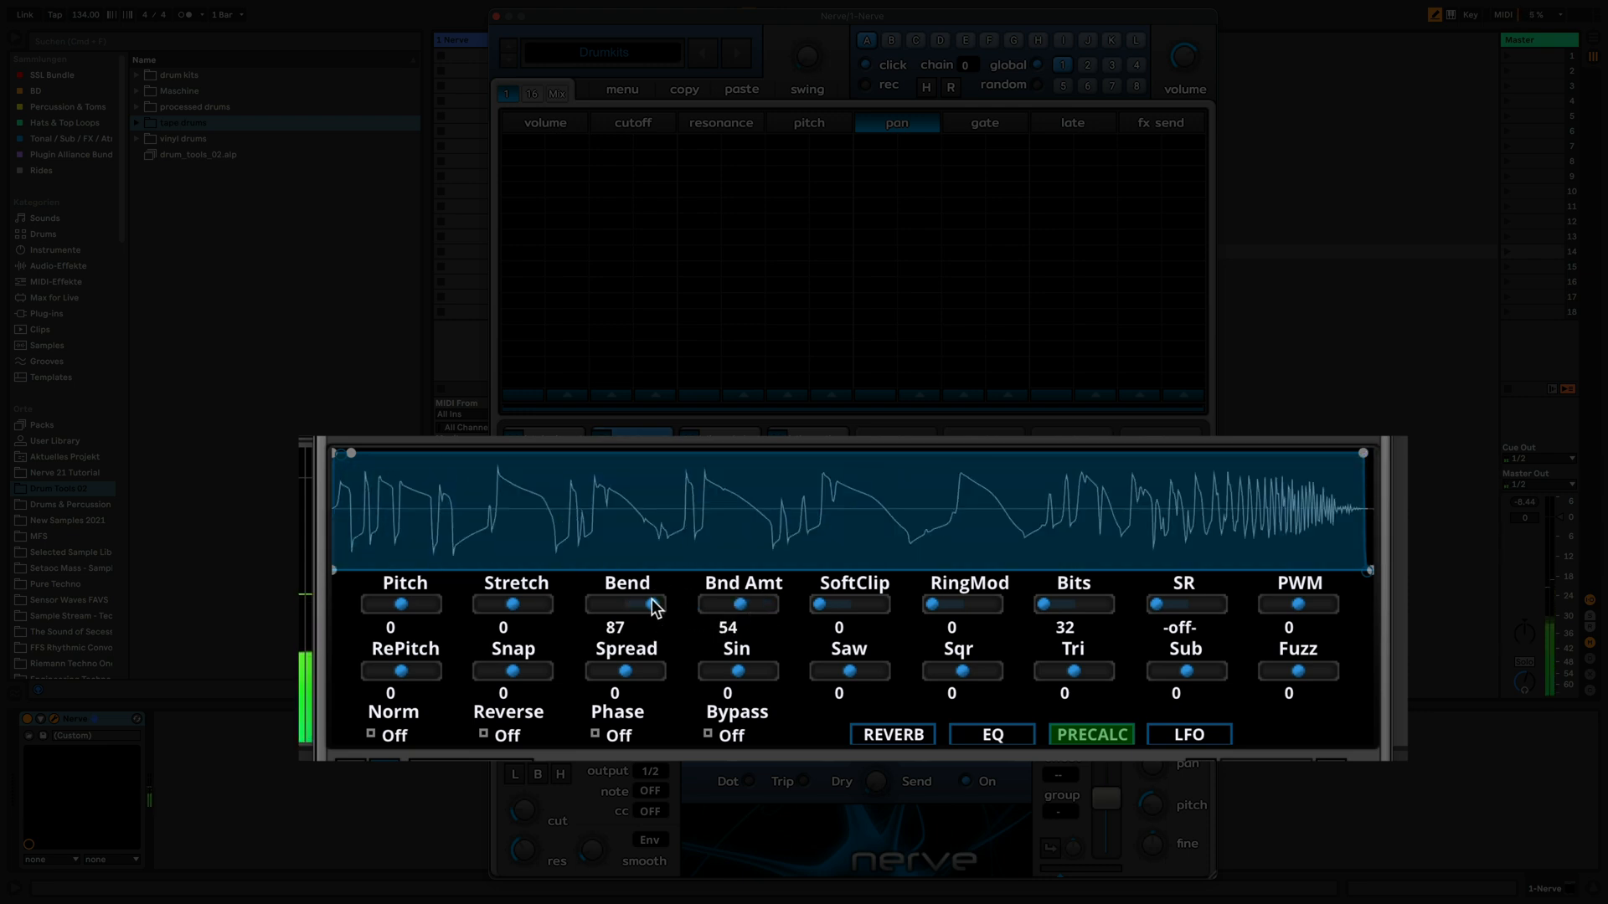
Try pad 2's Bend at -30 with Bnd Amt at 66, and reset both to their defaults.
left_click_drag(653, 602, 596, 589)
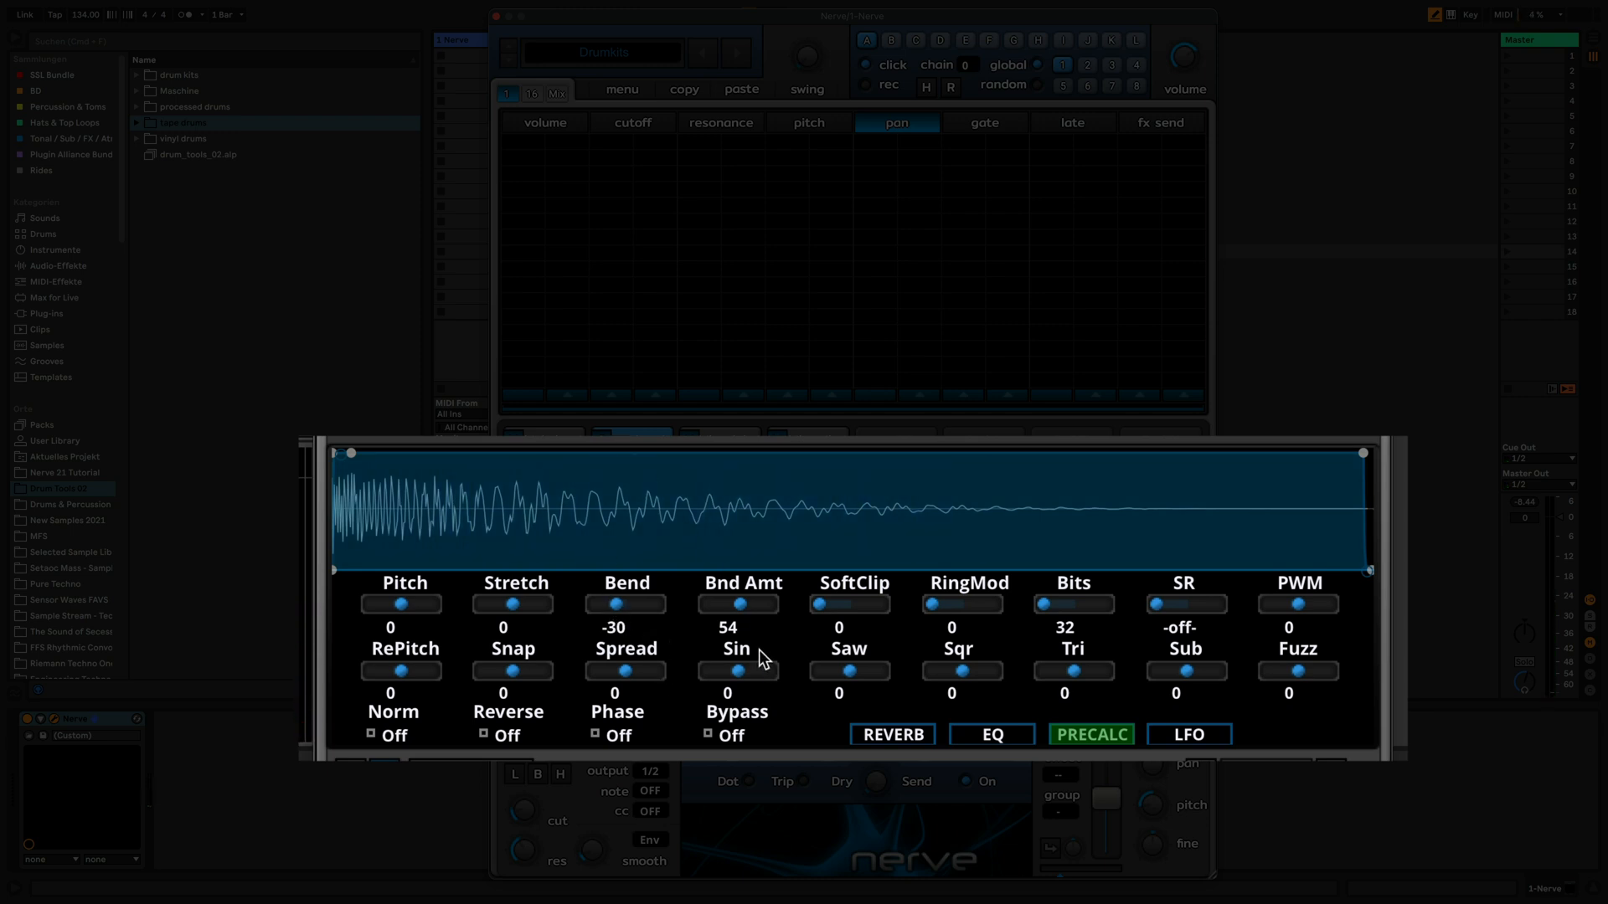
left_click_drag(759, 651, 792, 612)
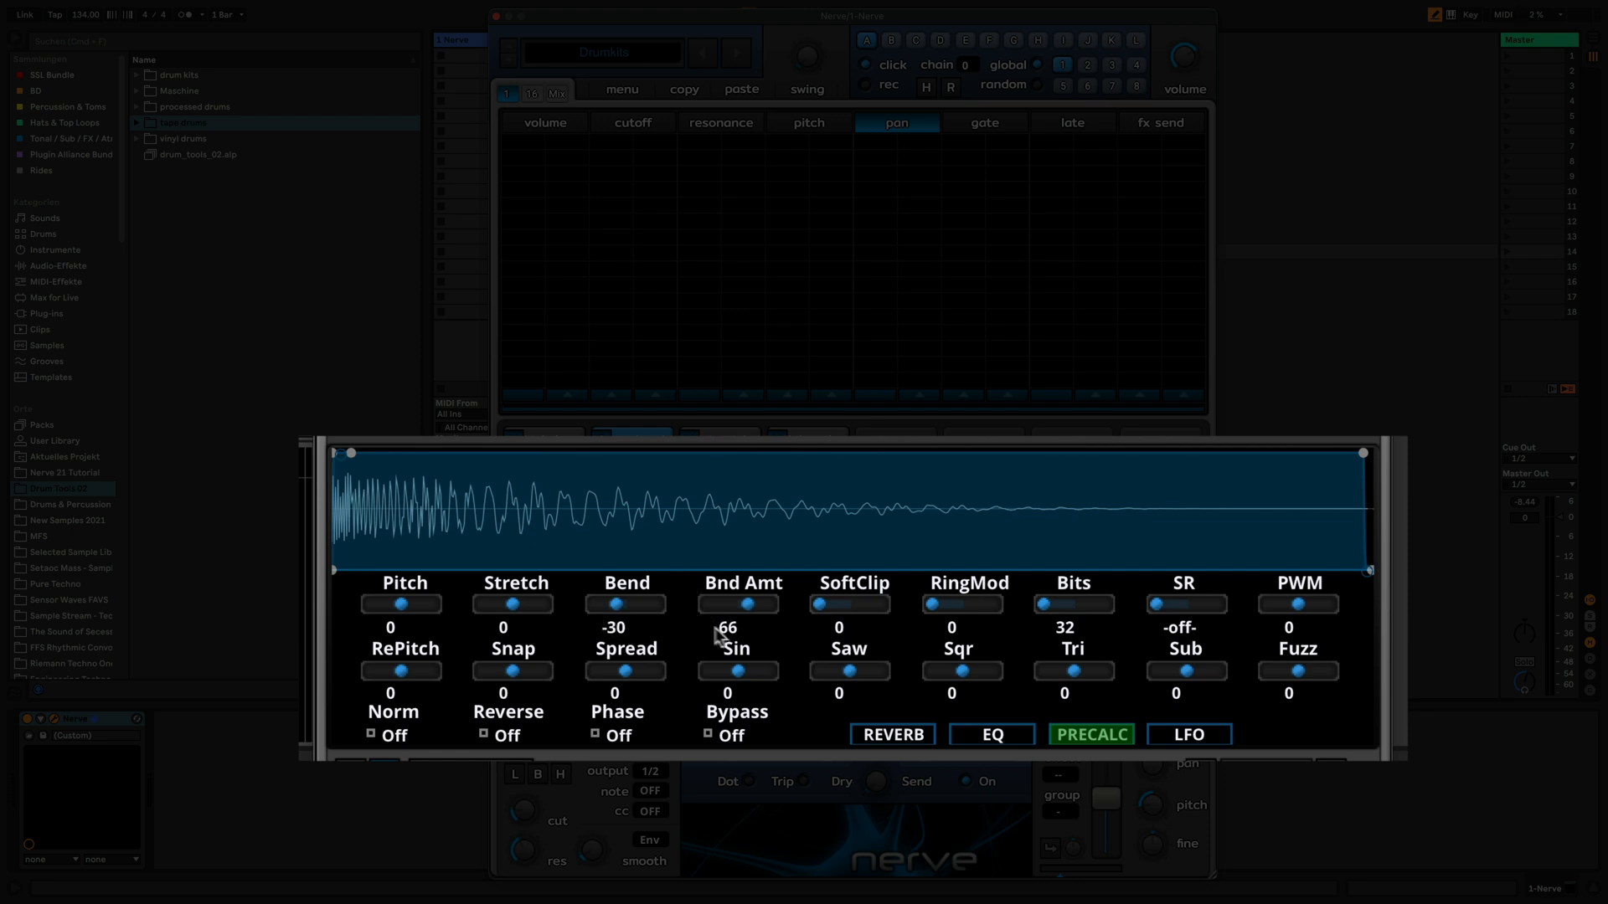
left_click(625, 607, "super")
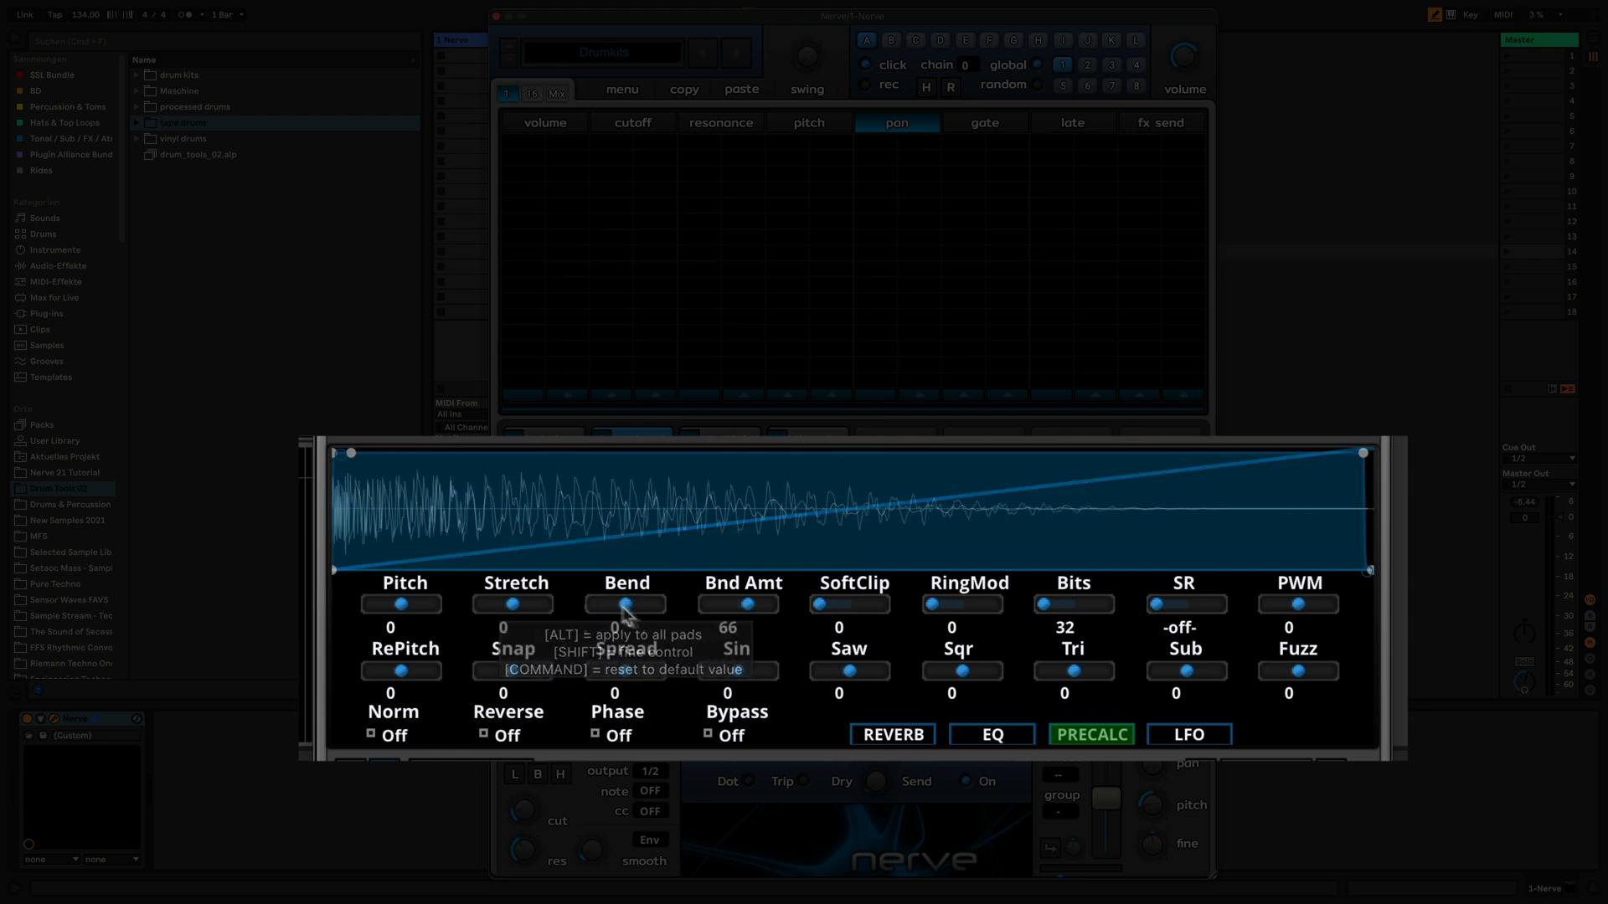
left_click(741, 607, "super")
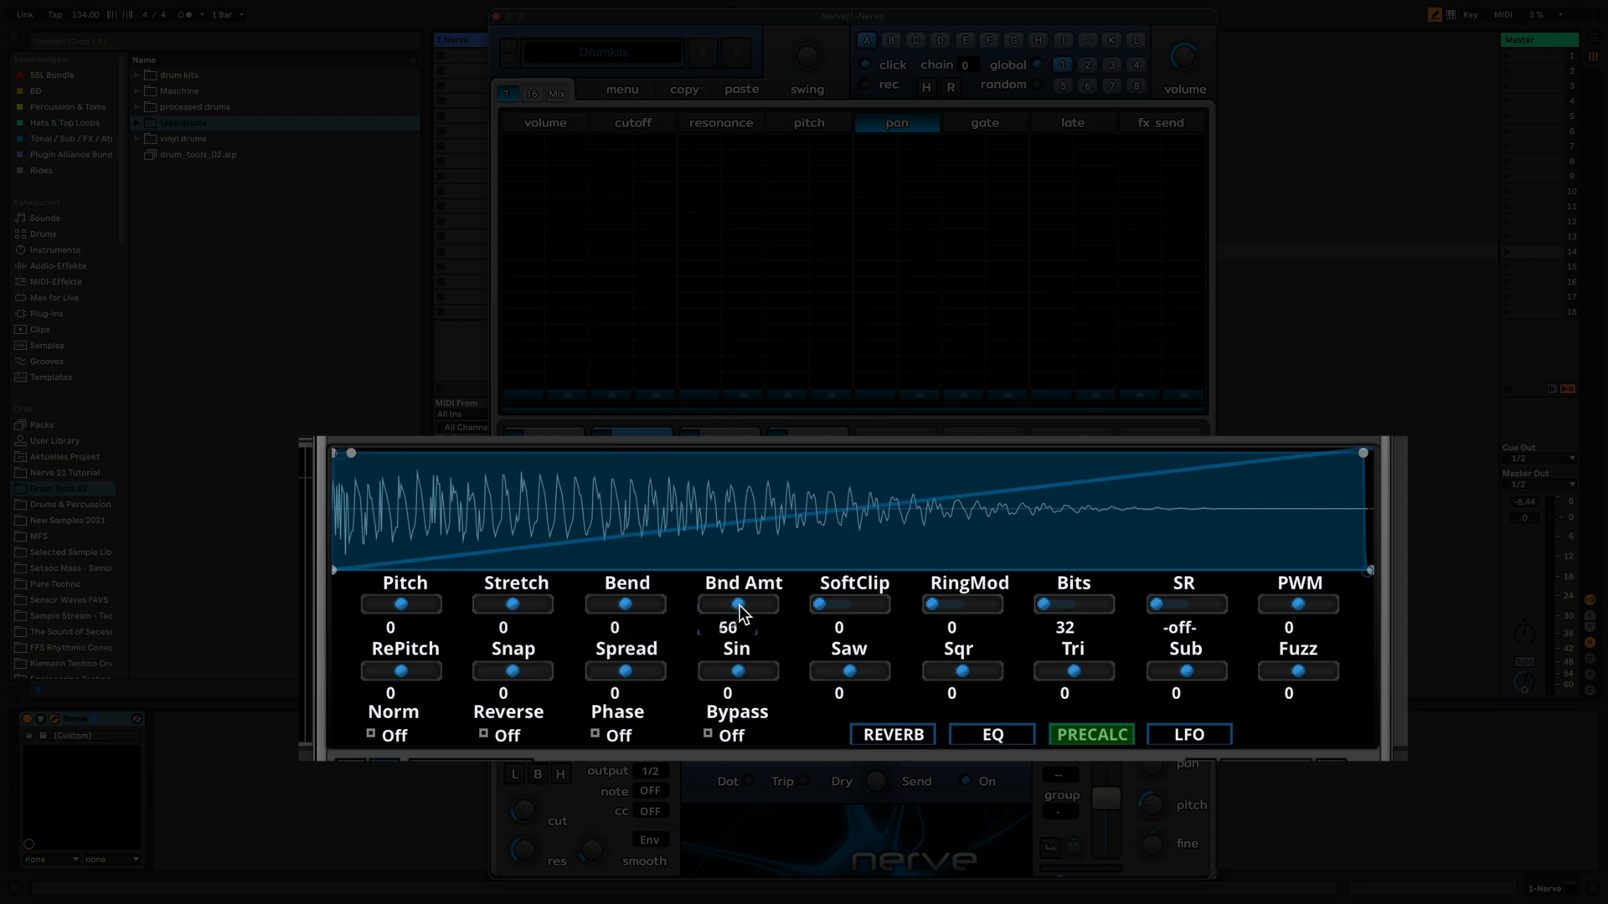
Try SoftClip at 61 and 53 on the pad 1 kick, and reset SoftClip to its default.
left_click(518, 777)
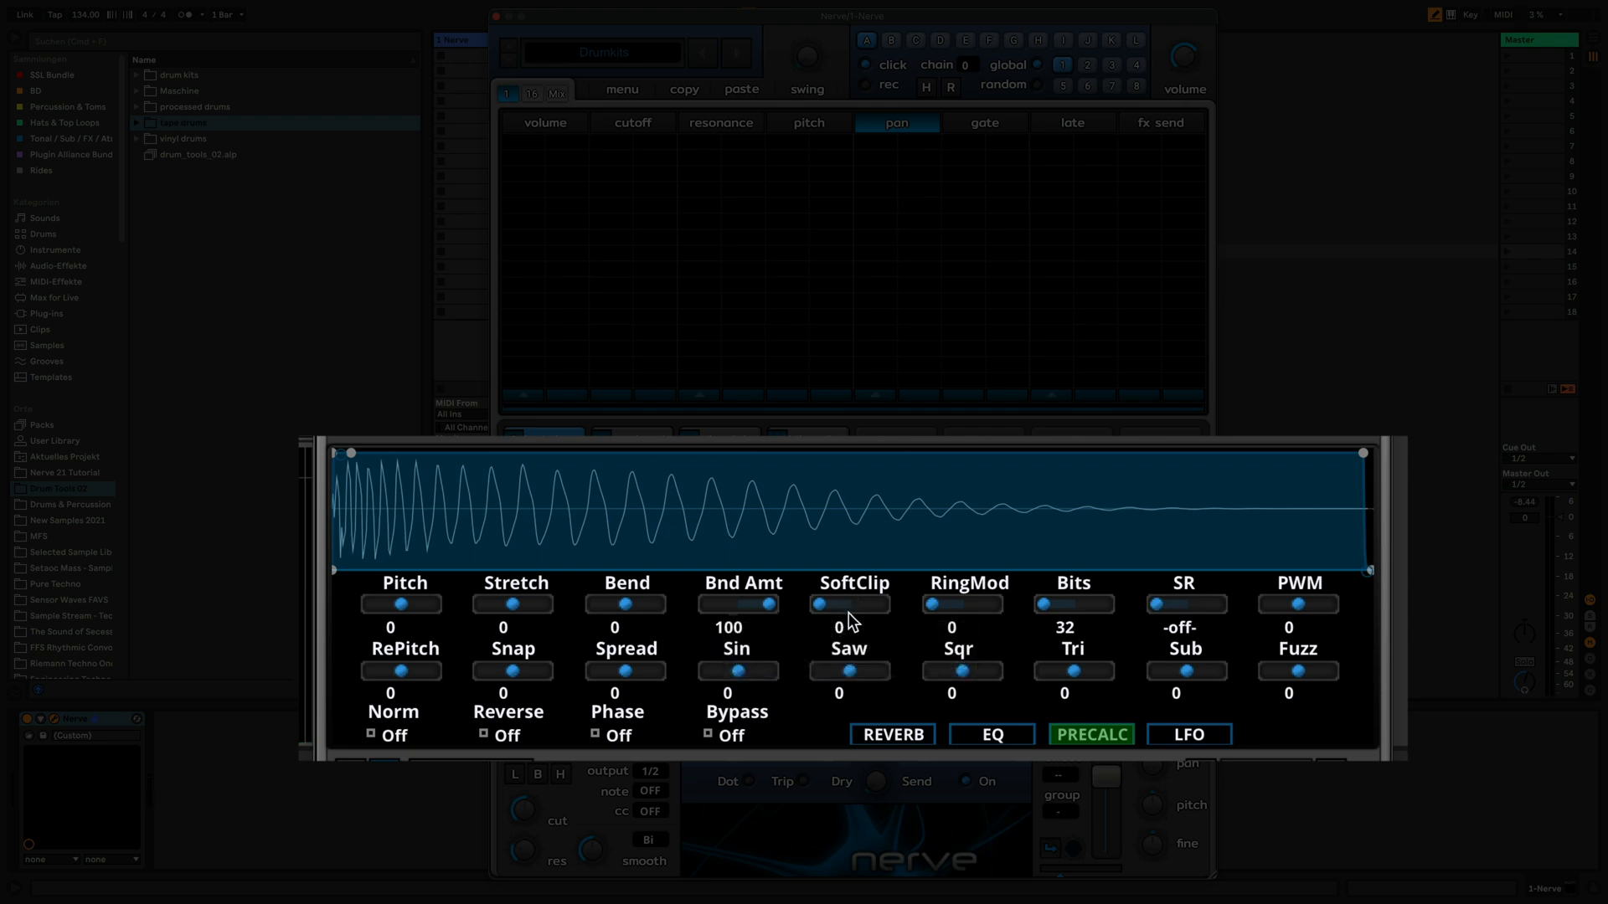
left_click_drag(841, 610, 982, 610)
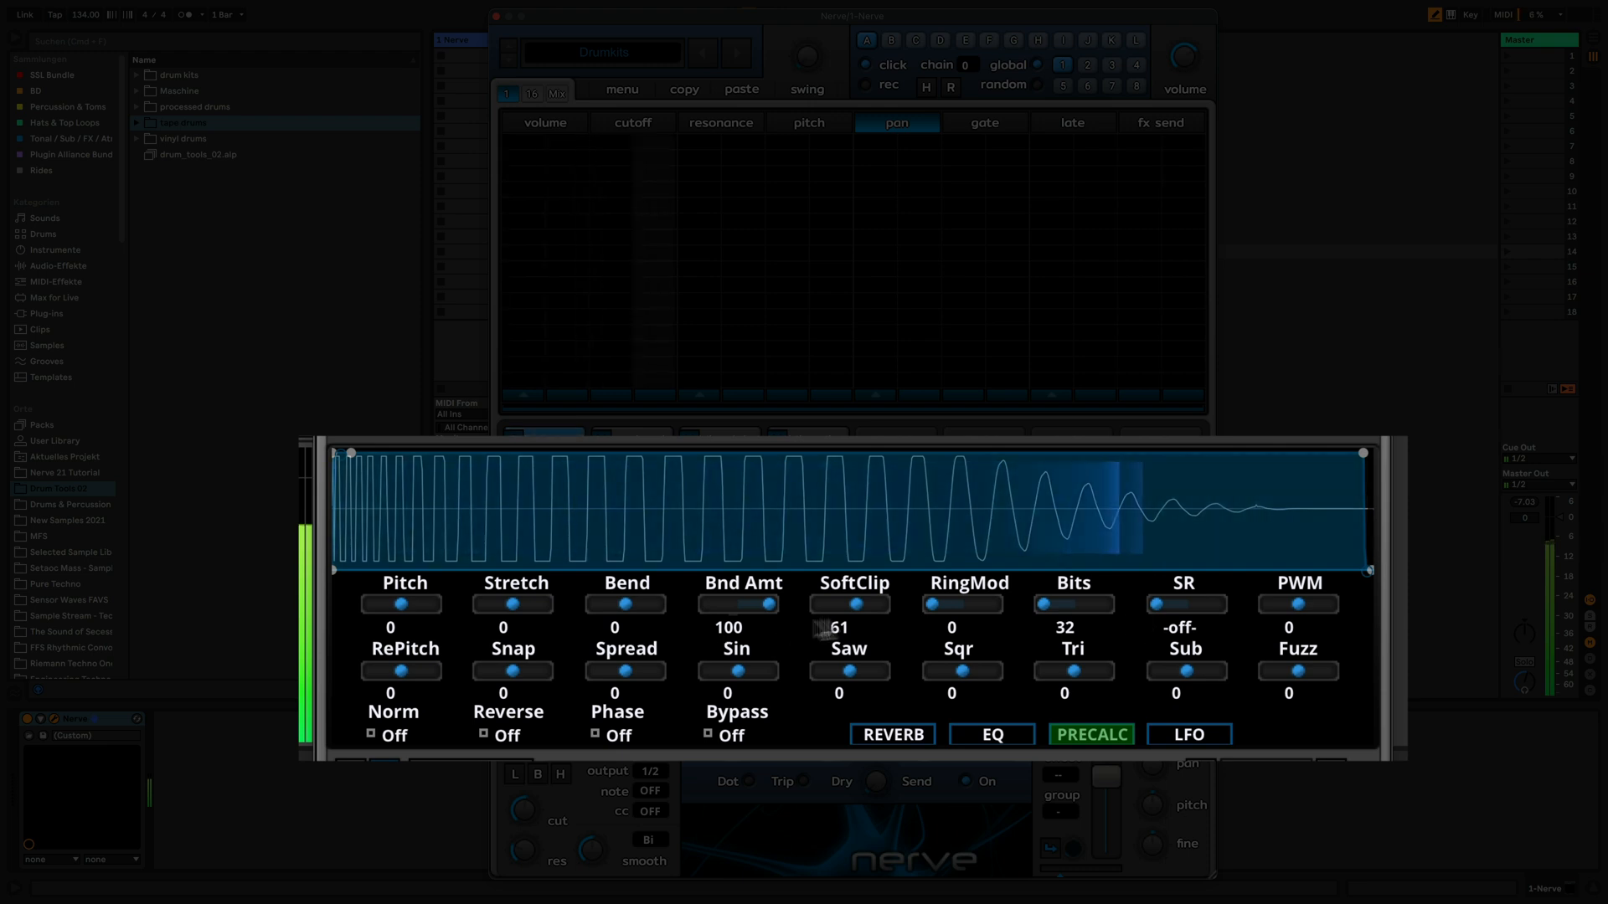
mouse_move(865, 610)
left_mouse_down()
mouse_move(908, 611)
mouse_move(867, 605)
left_mouse_up()
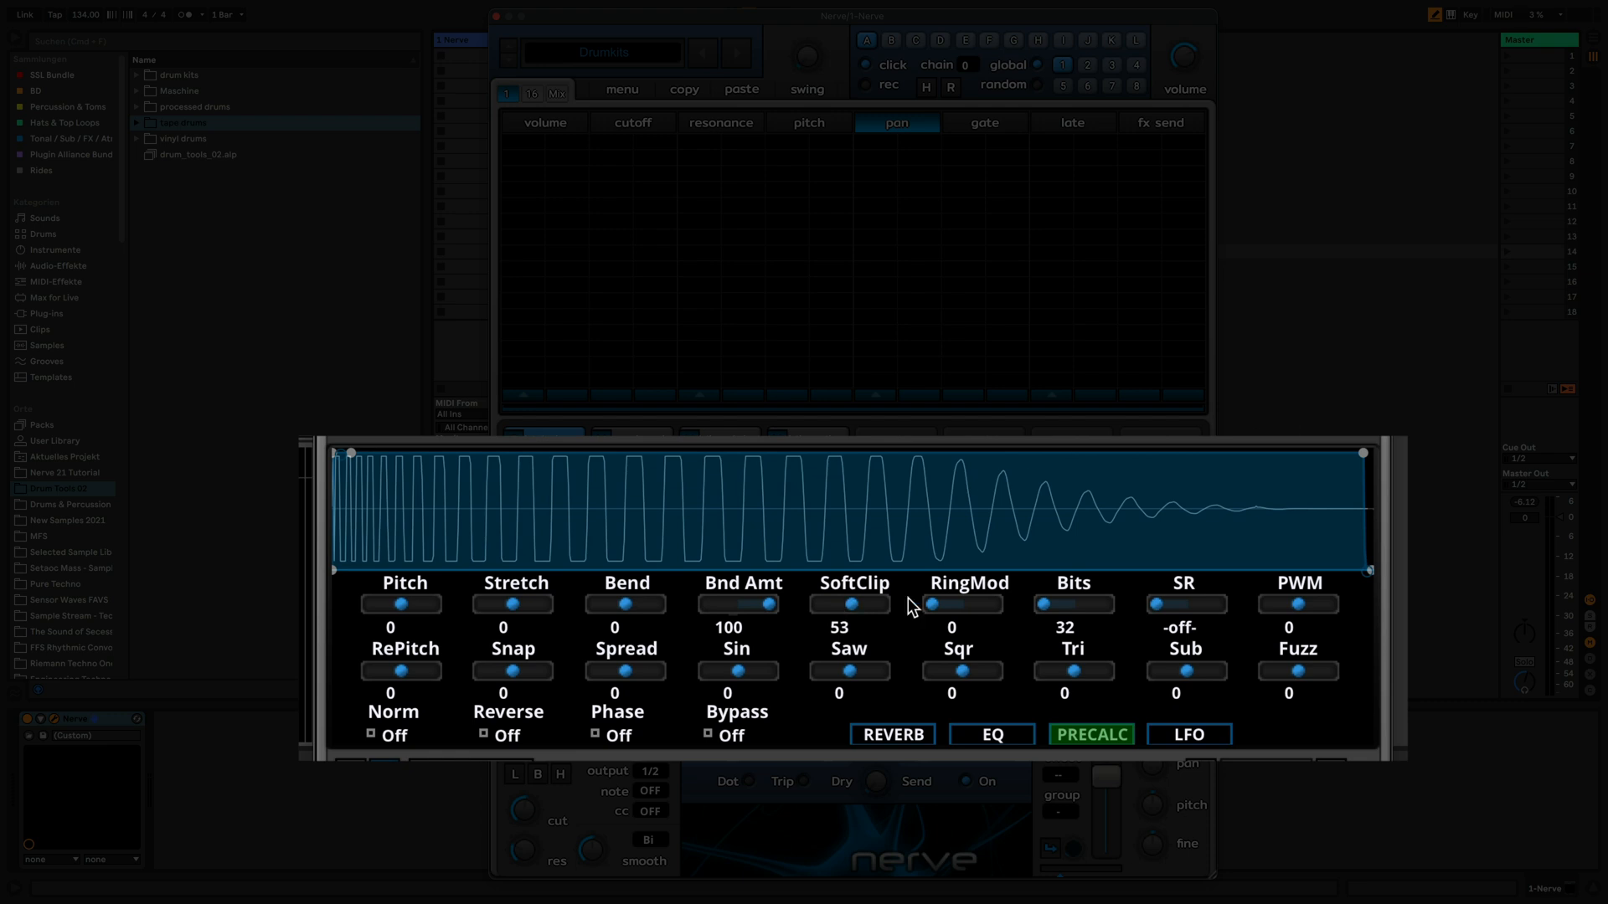
double_click(851, 607)
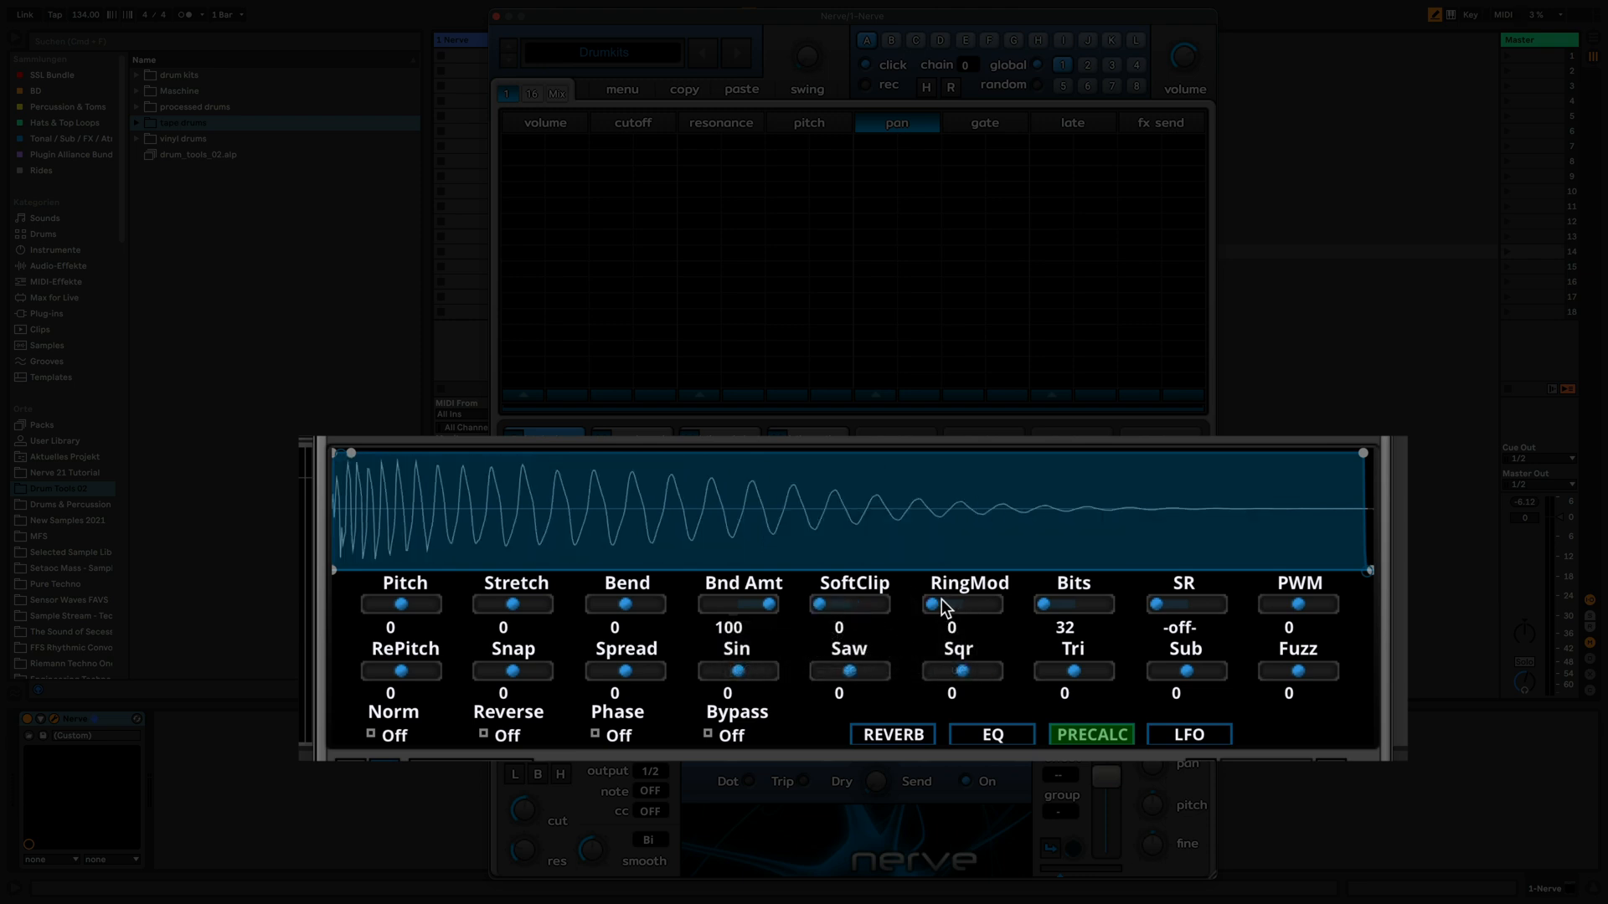
Try RingMod at 40 and 49 on the pad 1 kick, and reset RingMod to its default.
left_click_drag(941, 603, 975, 606)
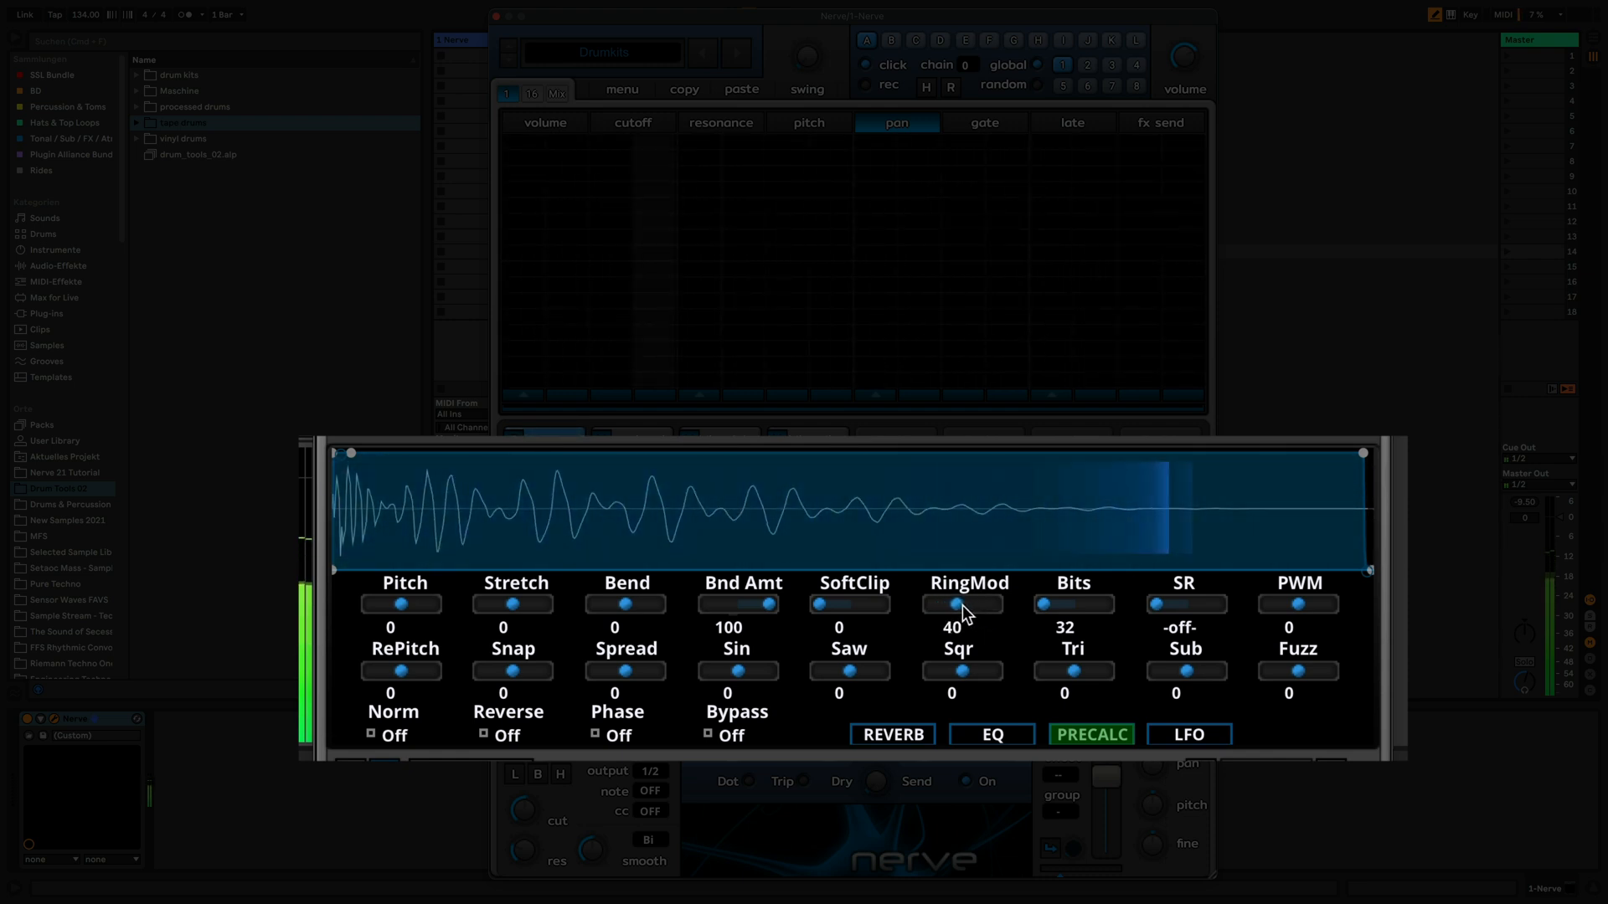
left_click_drag(962, 605, 987, 605)
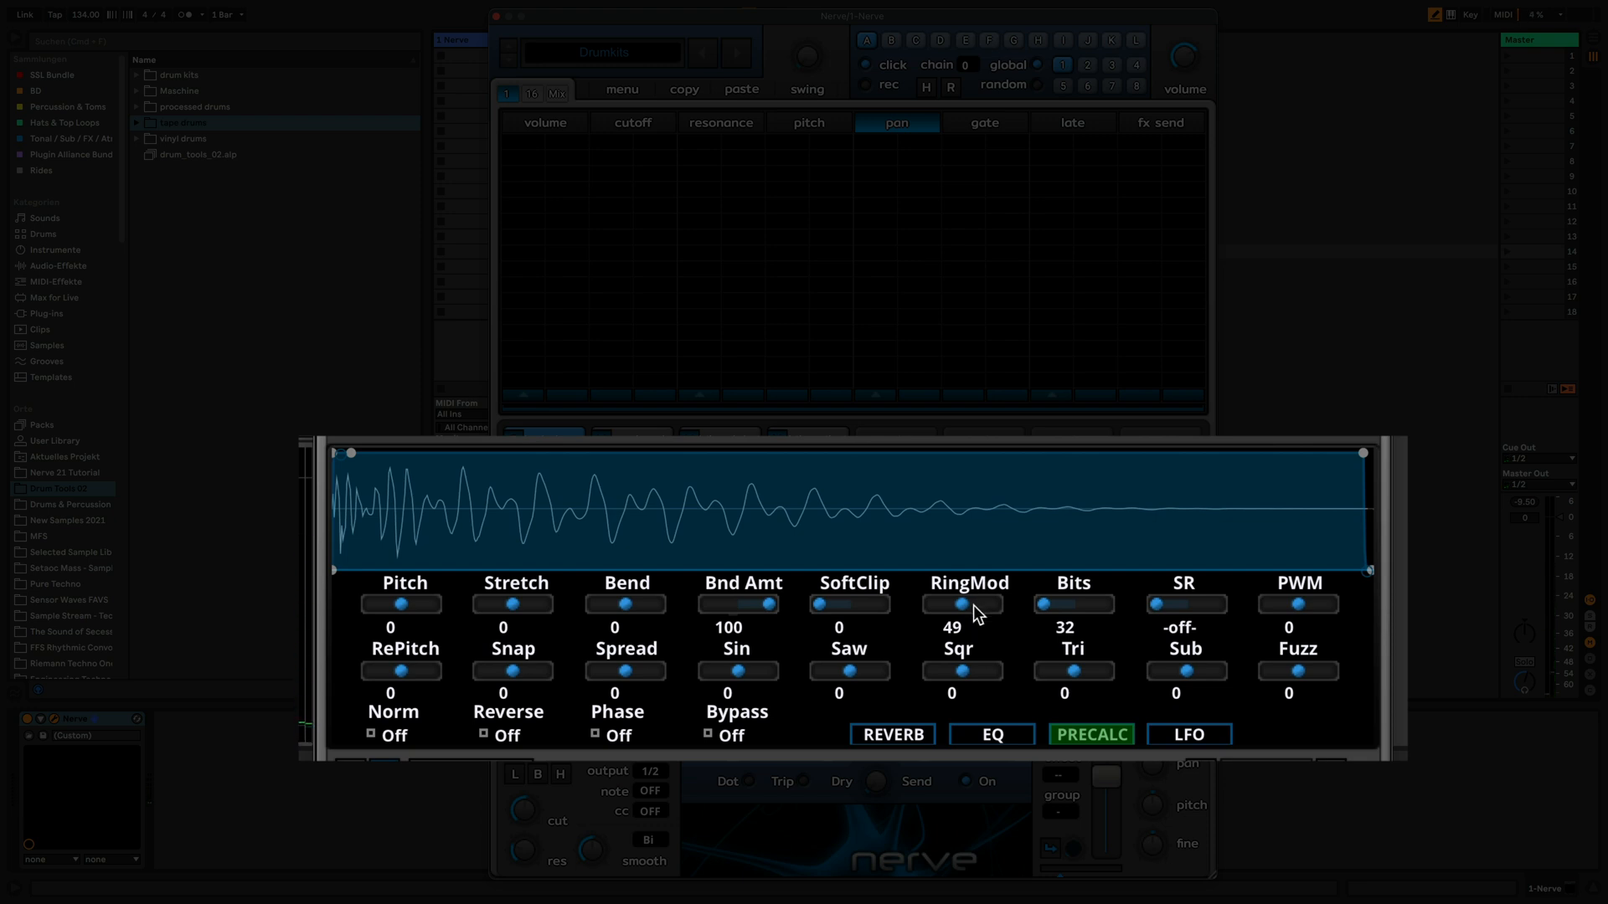
double_click(966, 605)
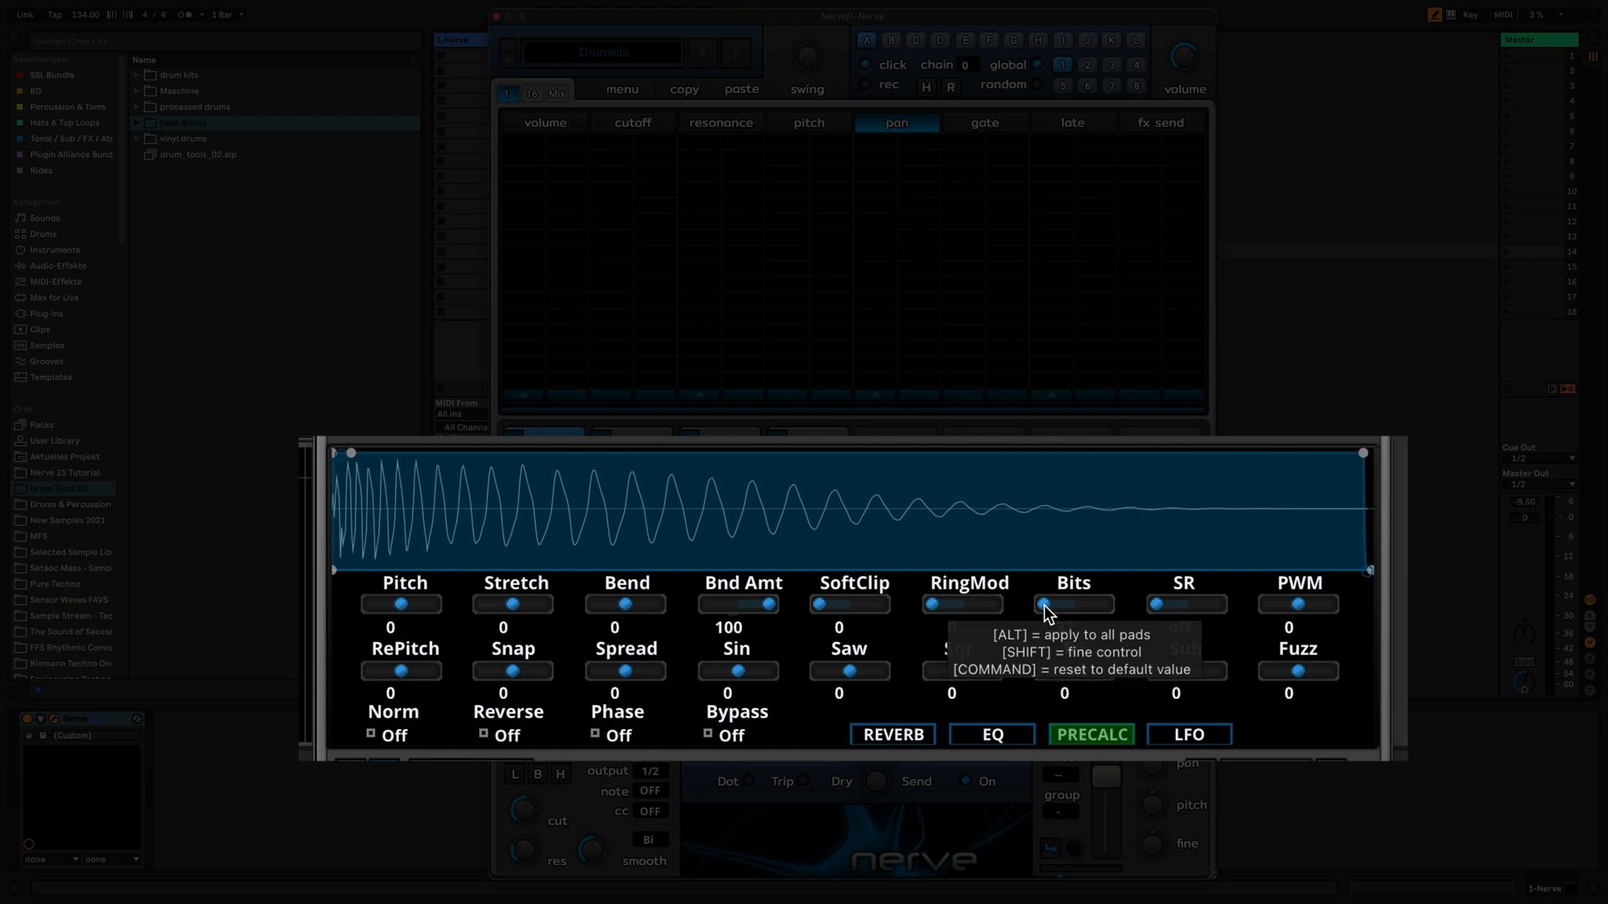
Try Bits at 12 and a reduced SR on the pad 1 kick, resetting each to its default.
left_click_drag(1046, 606, 1097, 606)
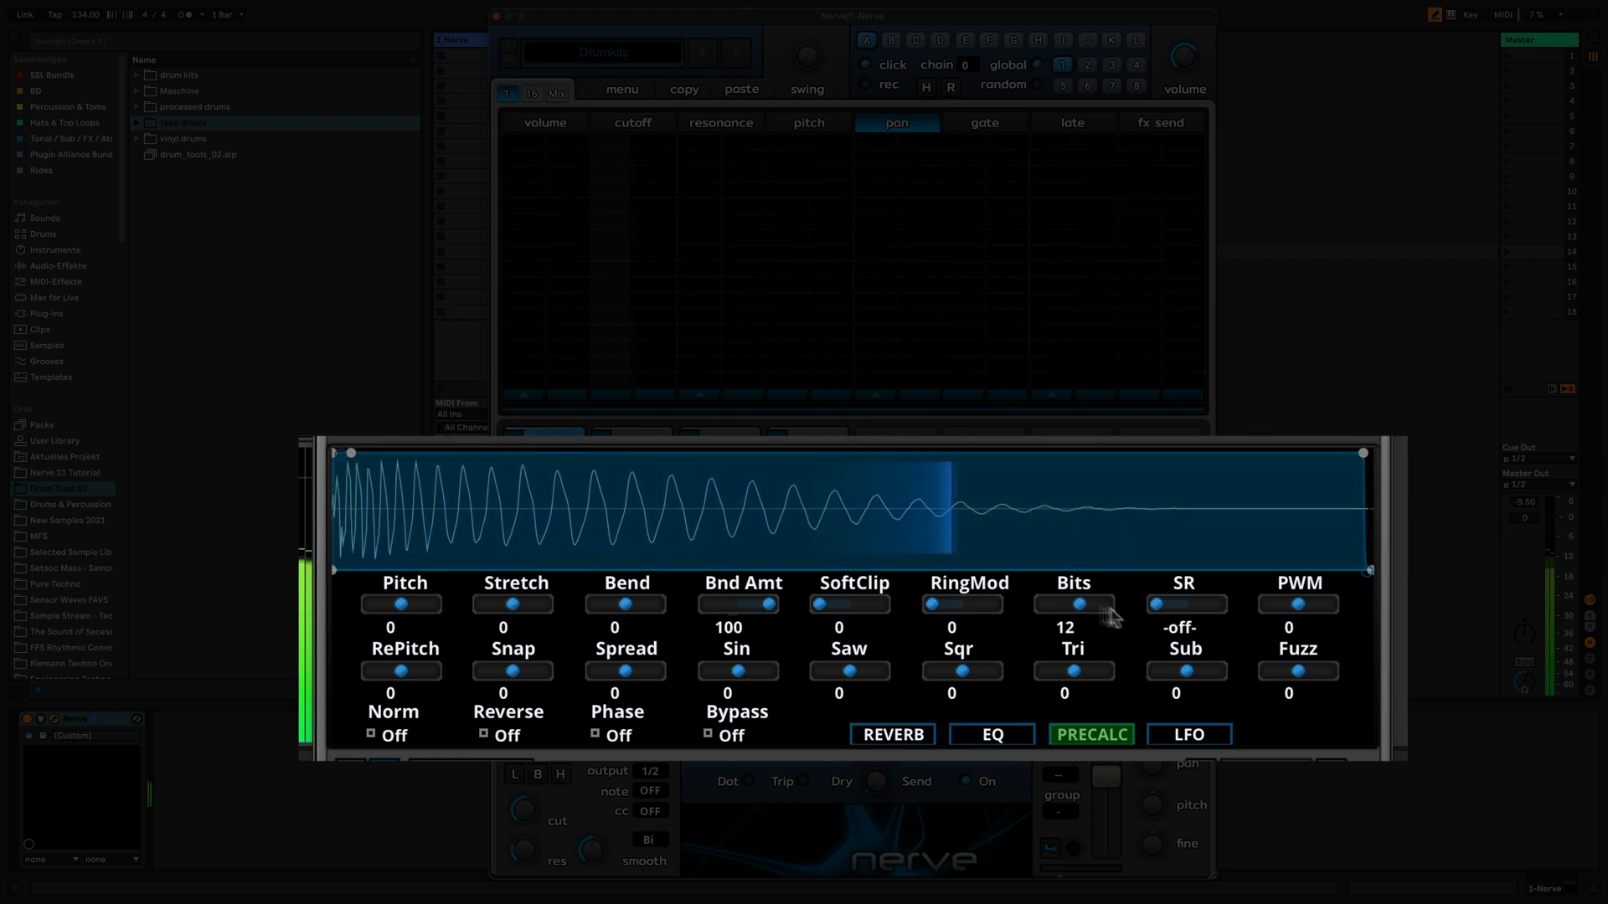
left_click_drag(1076, 607, 950, 660)
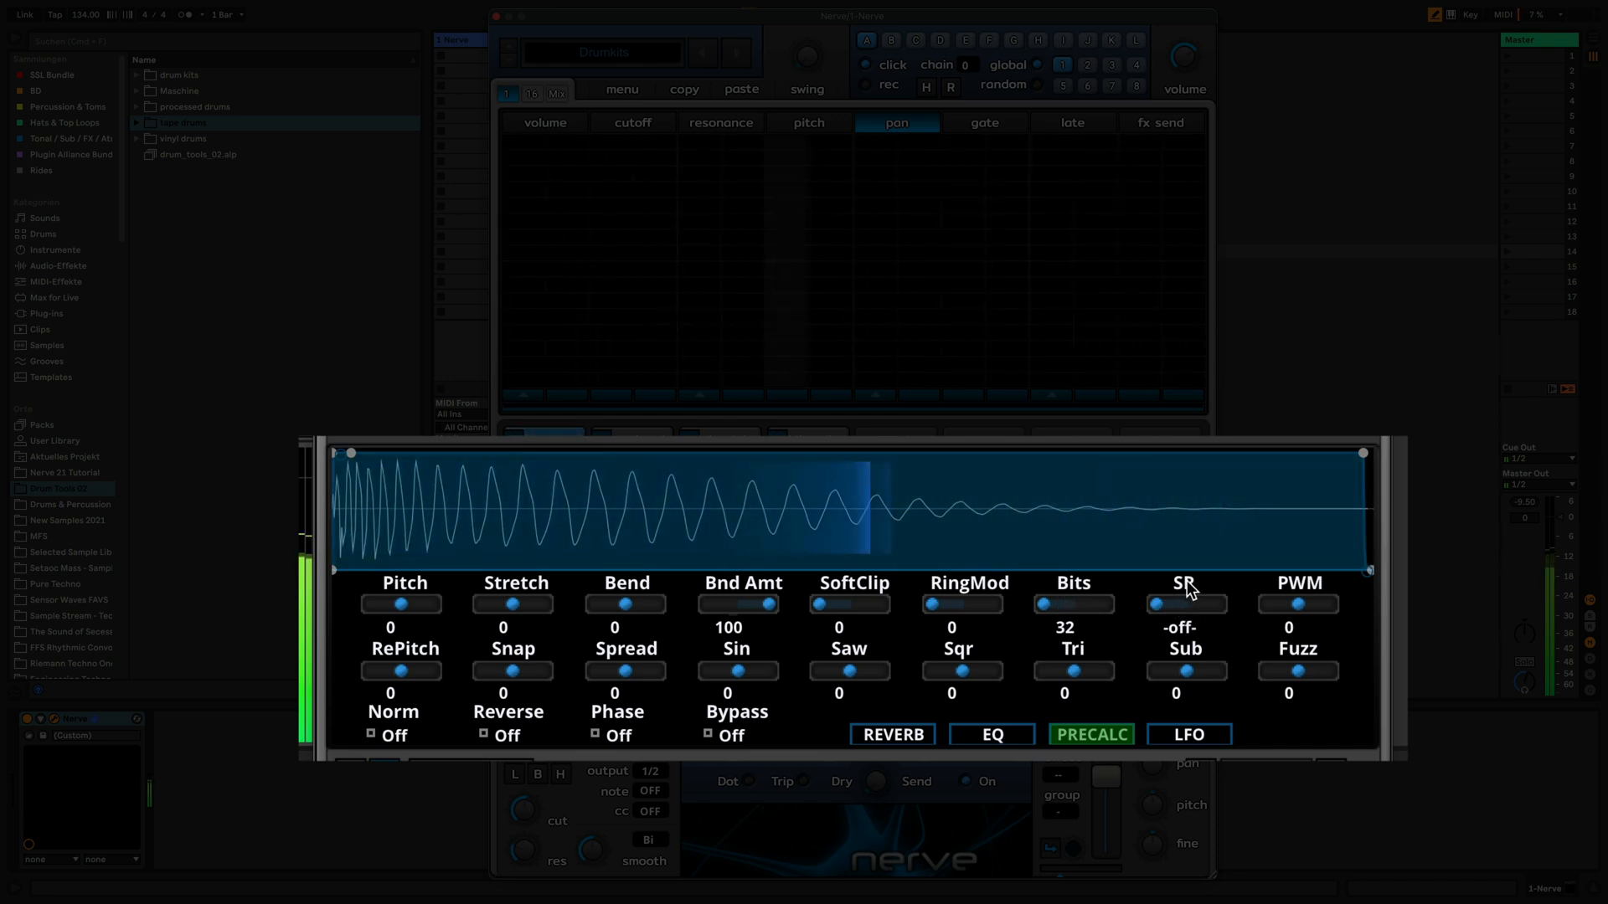
left_click_drag(1158, 606, 1214, 606)
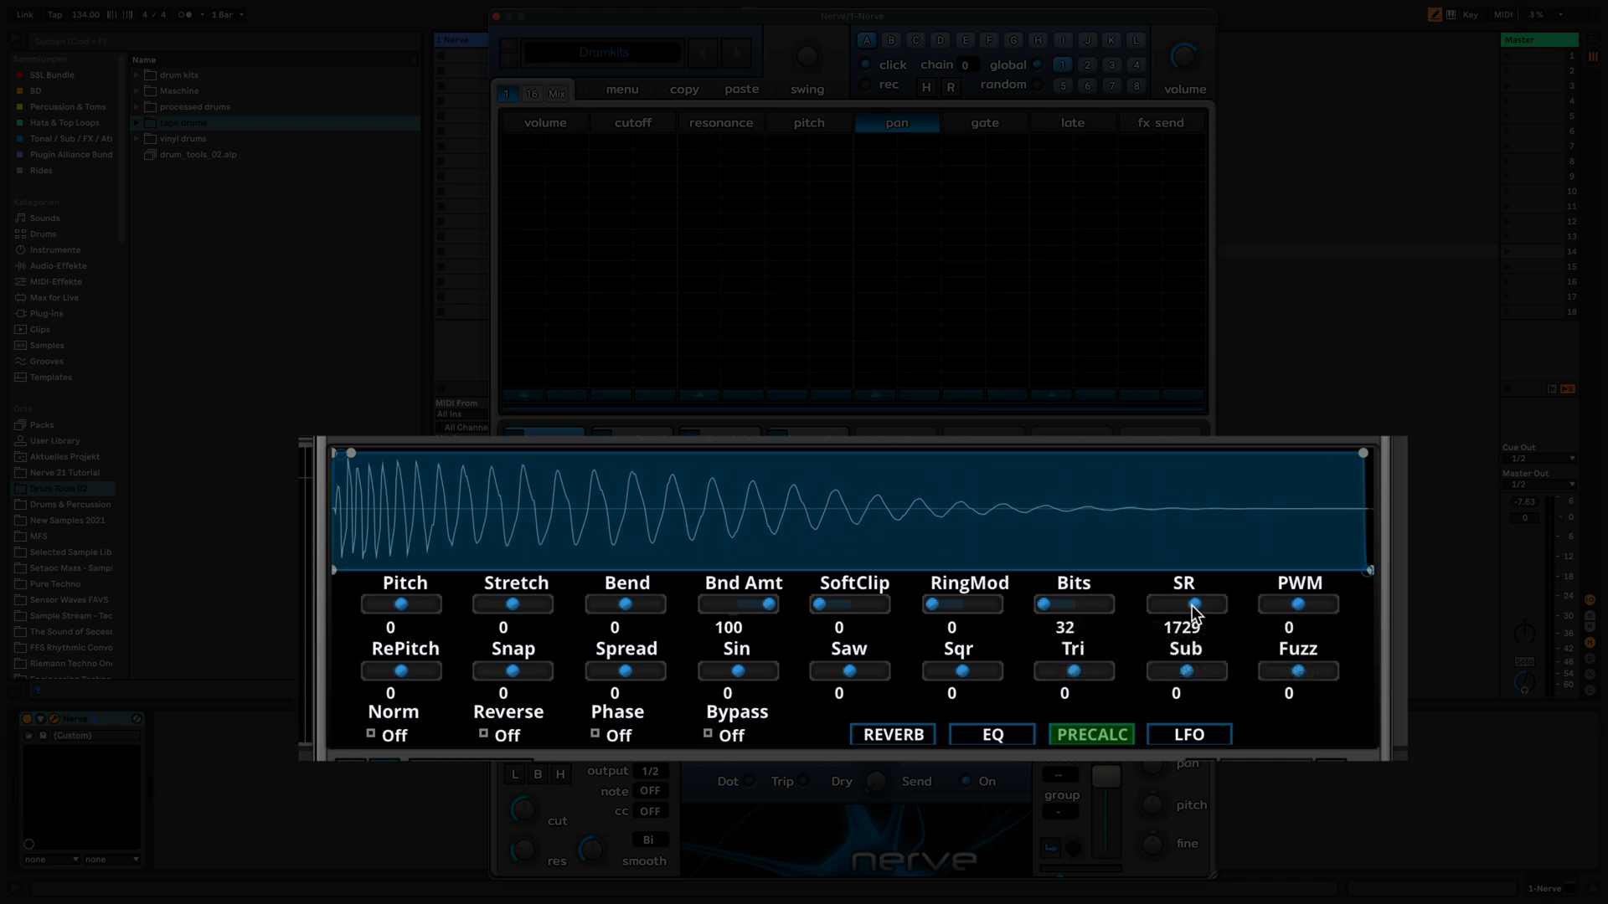
double_click(1193, 605)
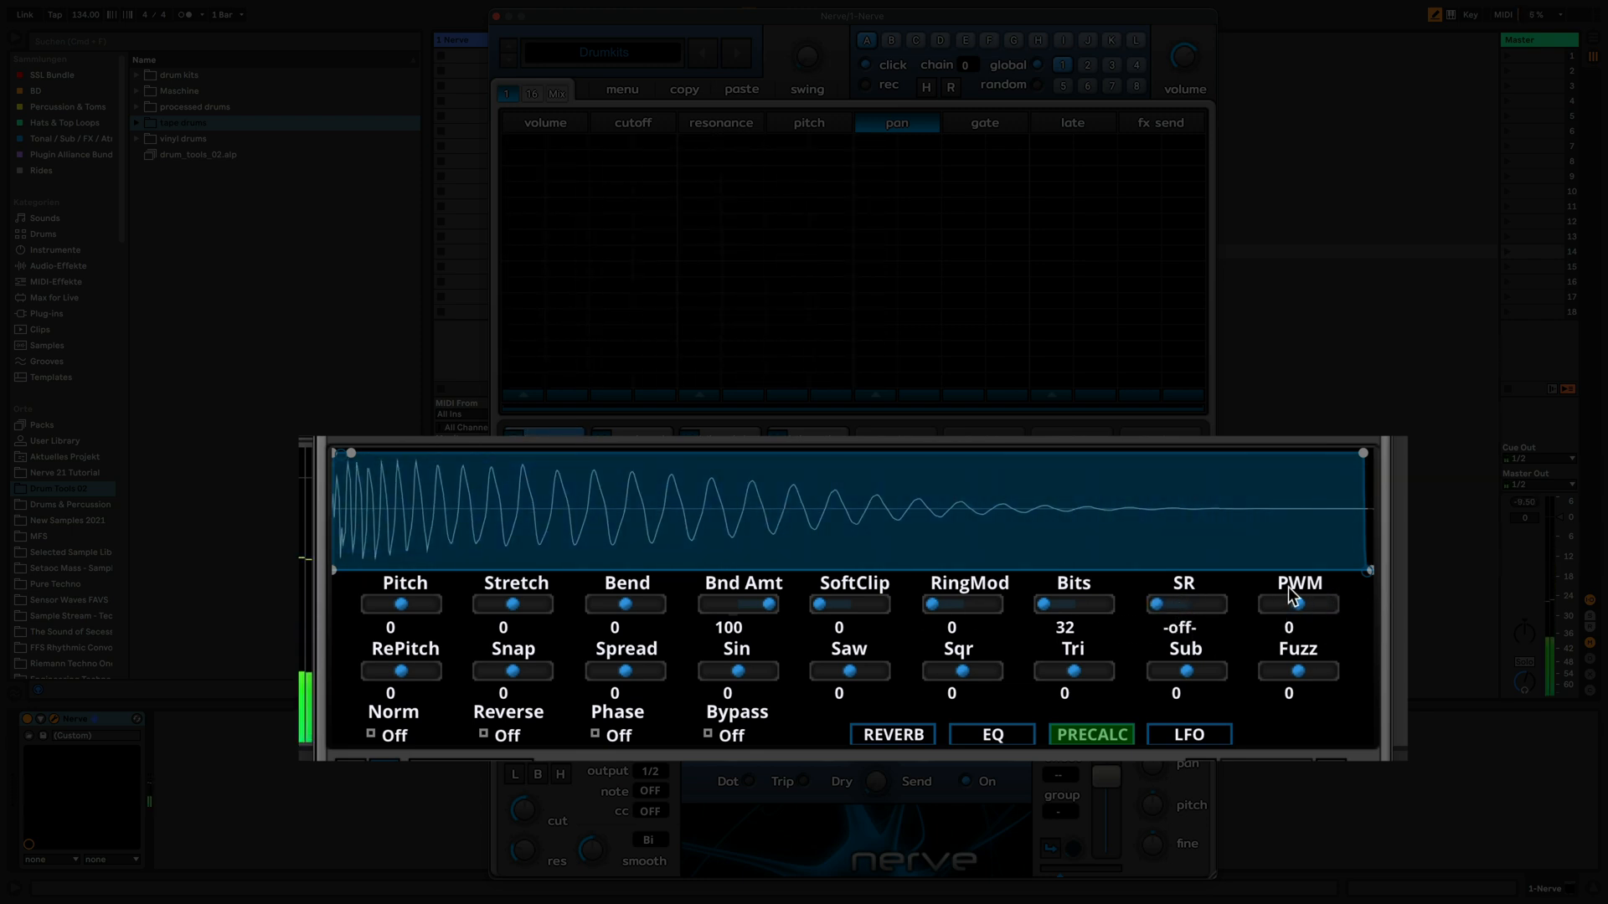
Try PWM at 100, -99 and 39 on the pad 1 kick, and reset PWM to its default.
left_click_drag(1309, 607, 1349, 605)
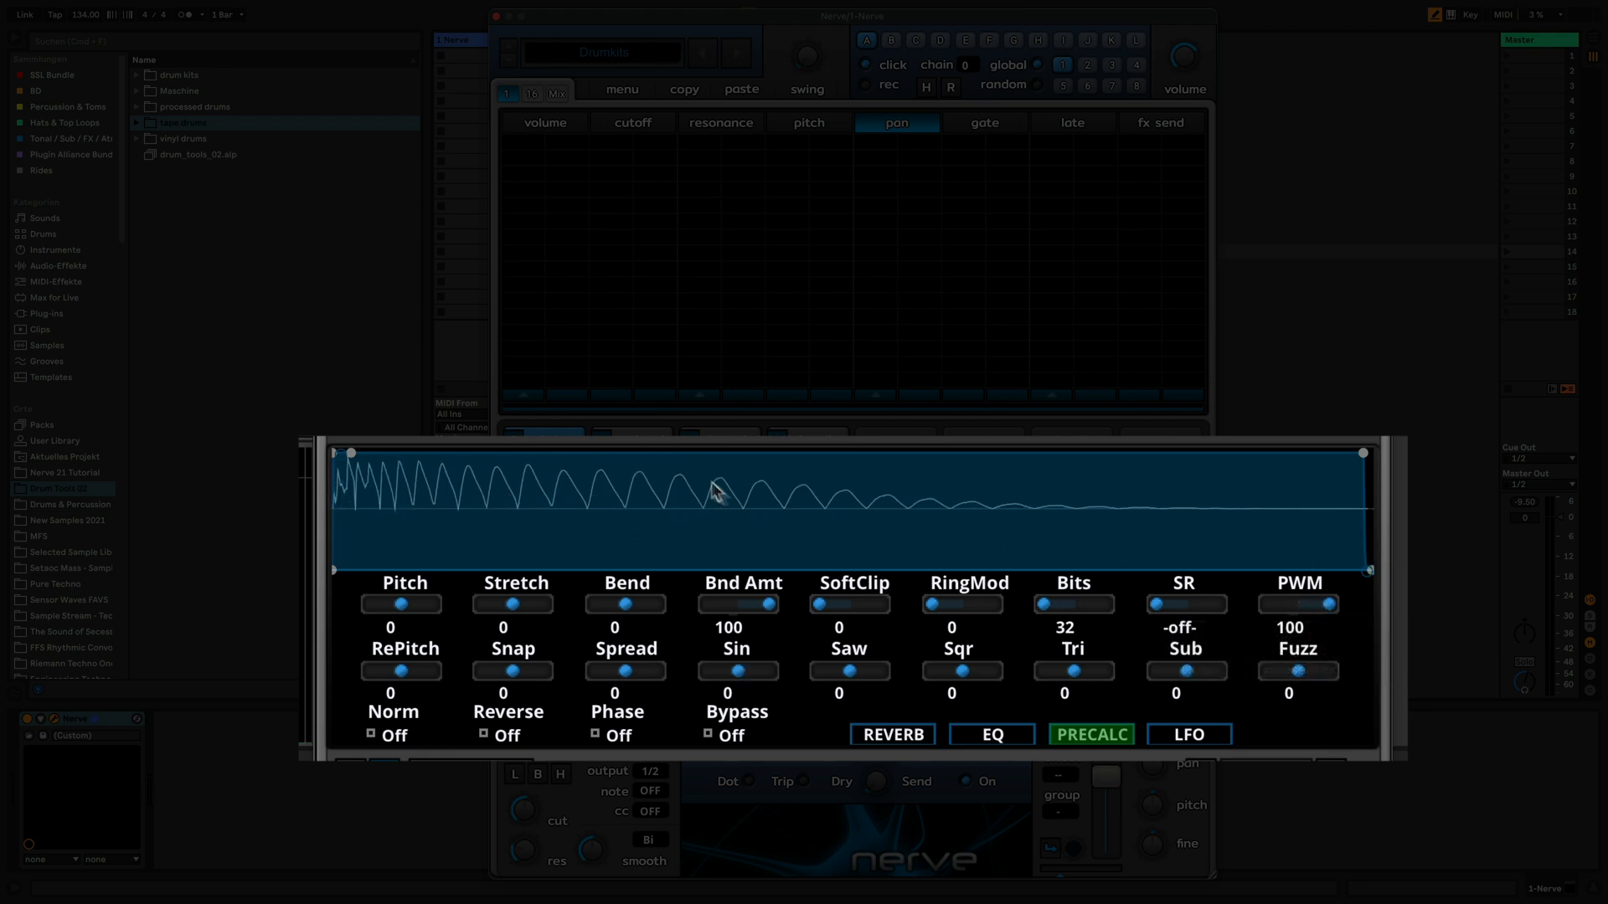
left_click_drag(1328, 607, 1122, 623)
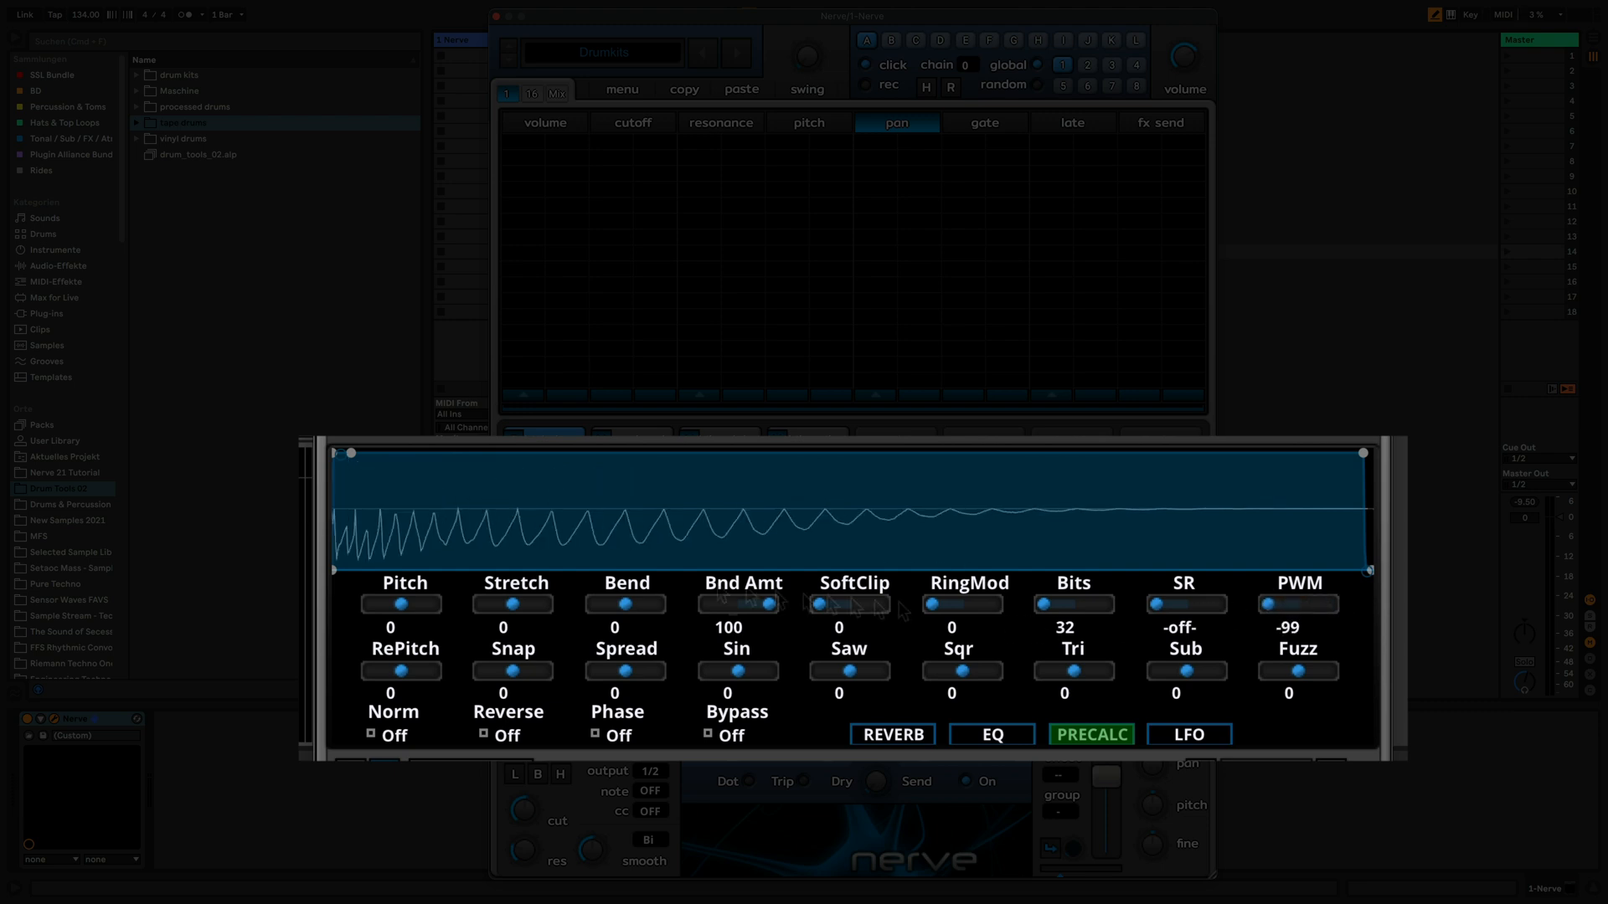
left_click_drag(1279, 609, 1331, 611)
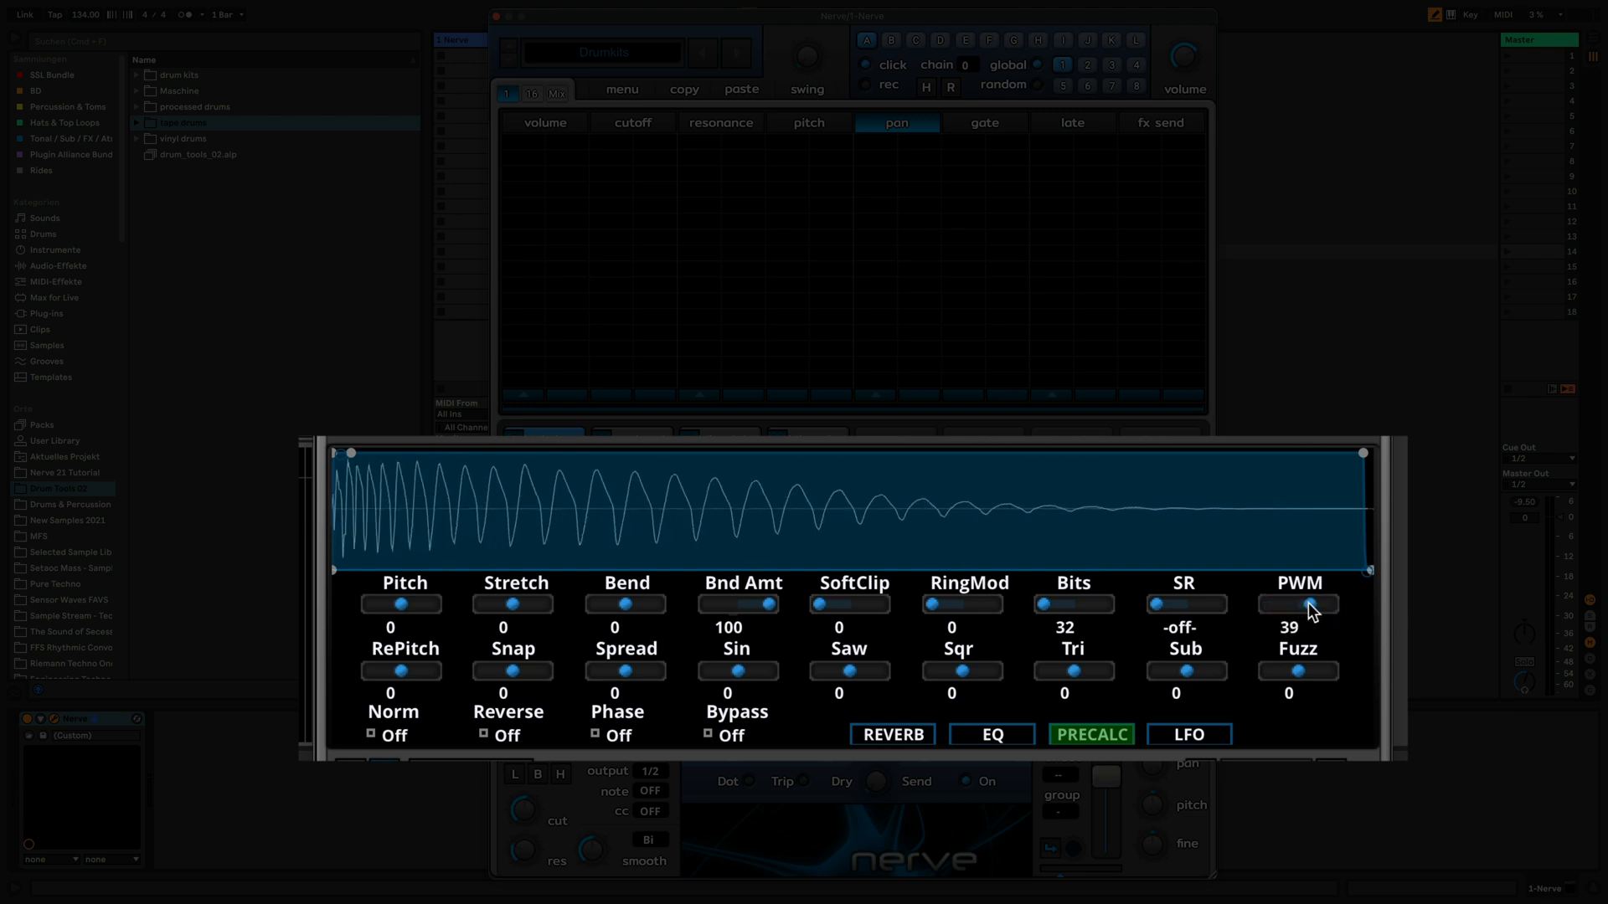
left_click(1306, 607, "super")
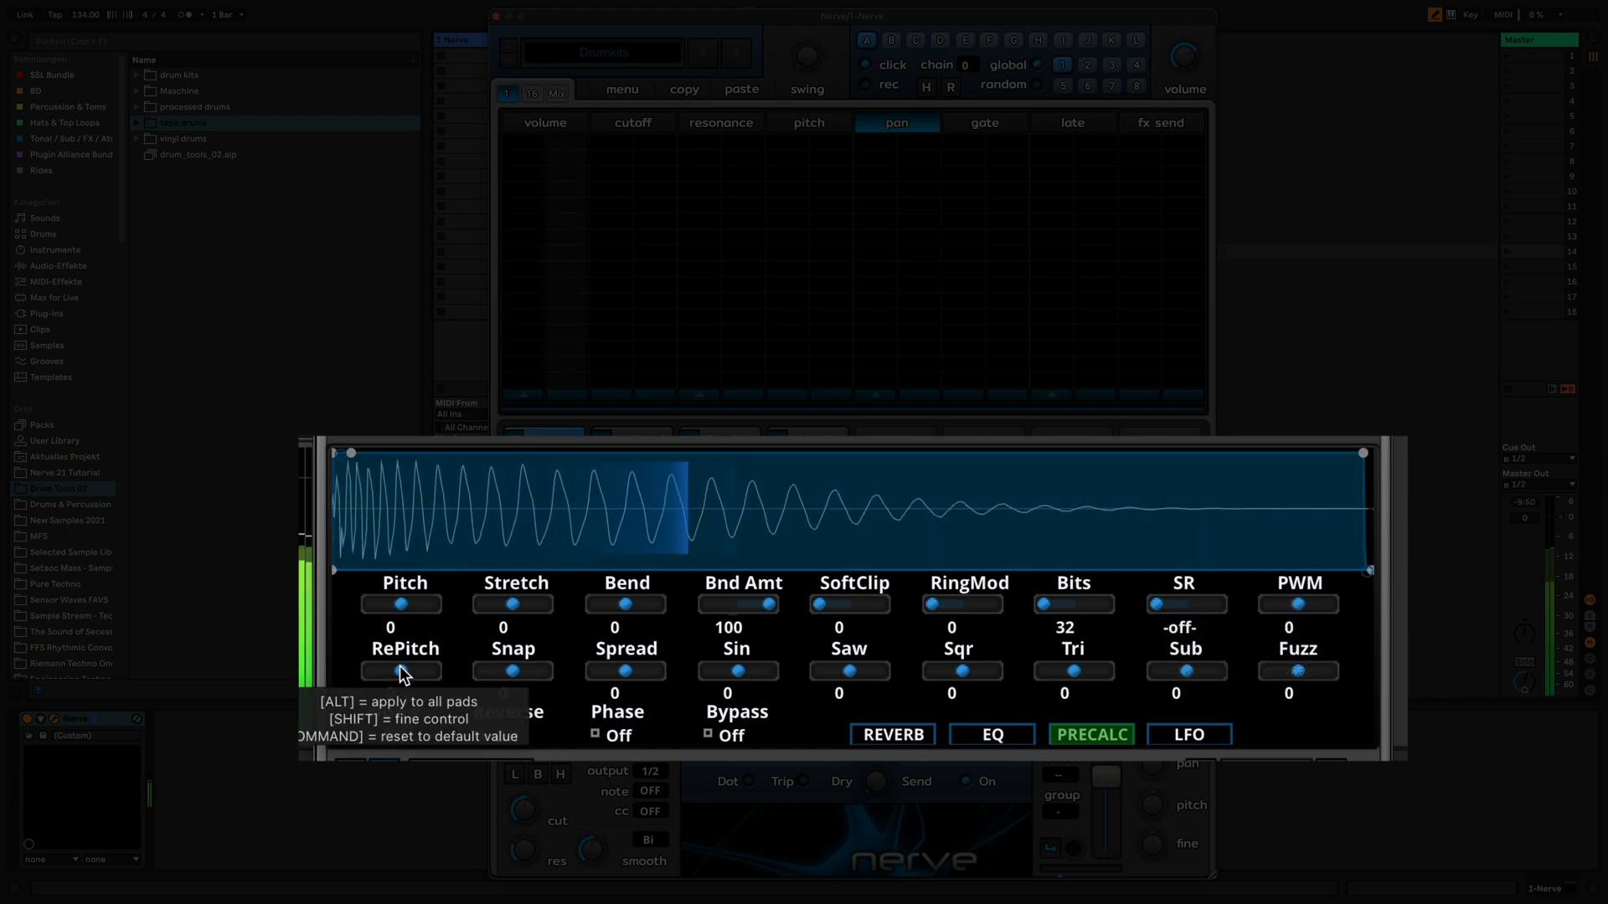
Try RePitch at -33 and Snap at 100, -4 and a lower value on the pad 1 kick, resetting each to its default.
left_click_drag(403, 675, 370, 675)
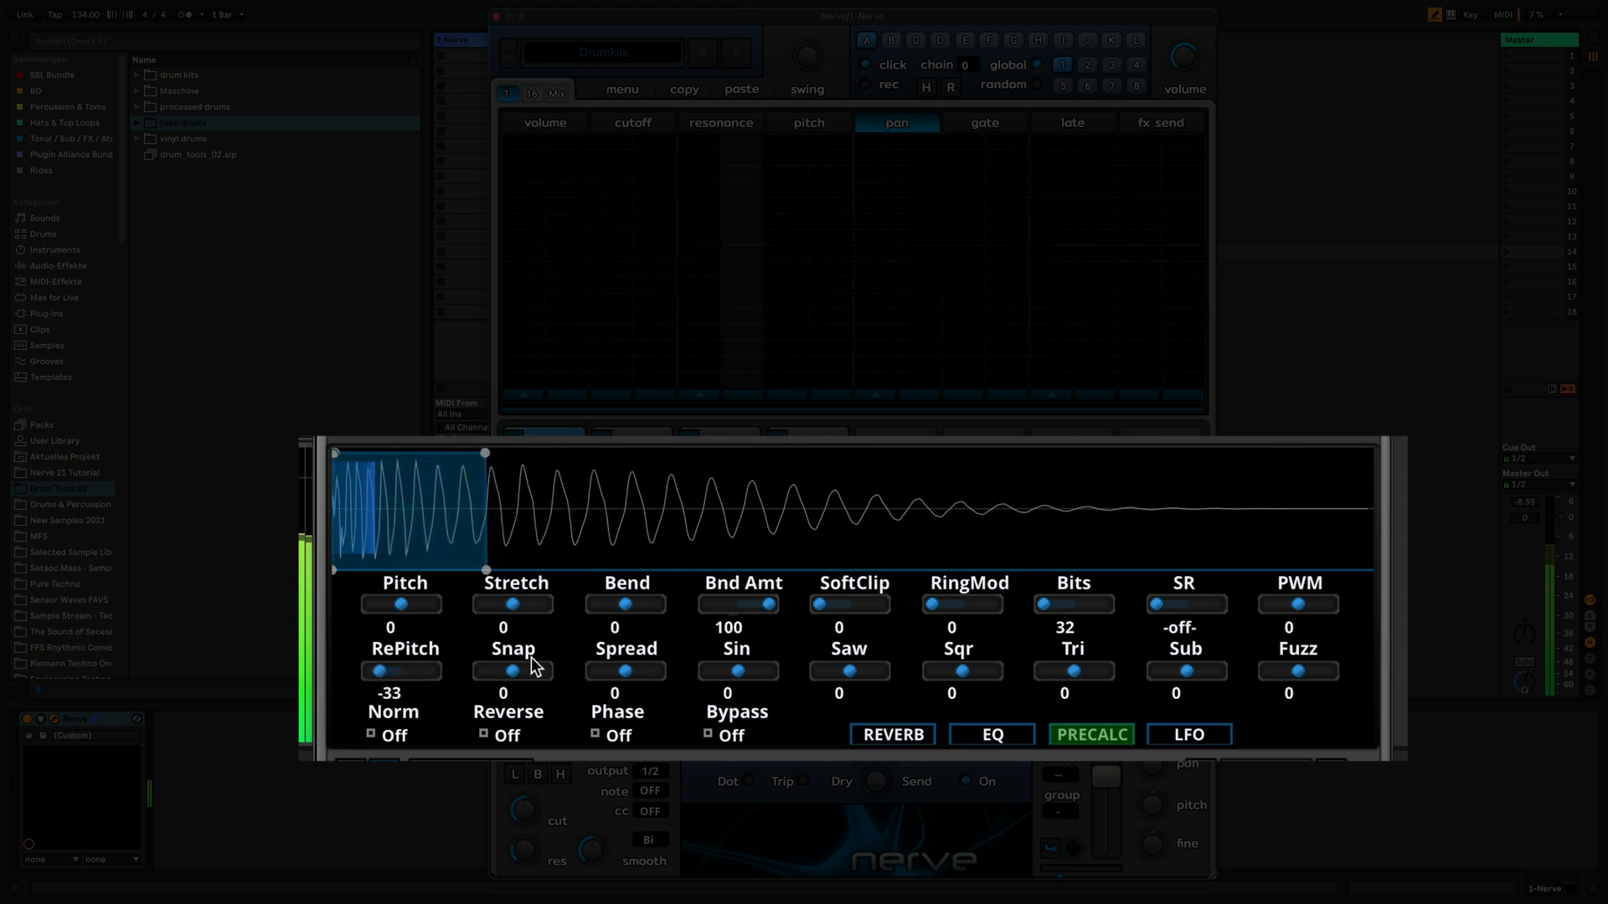
left_click(404, 669, "super")
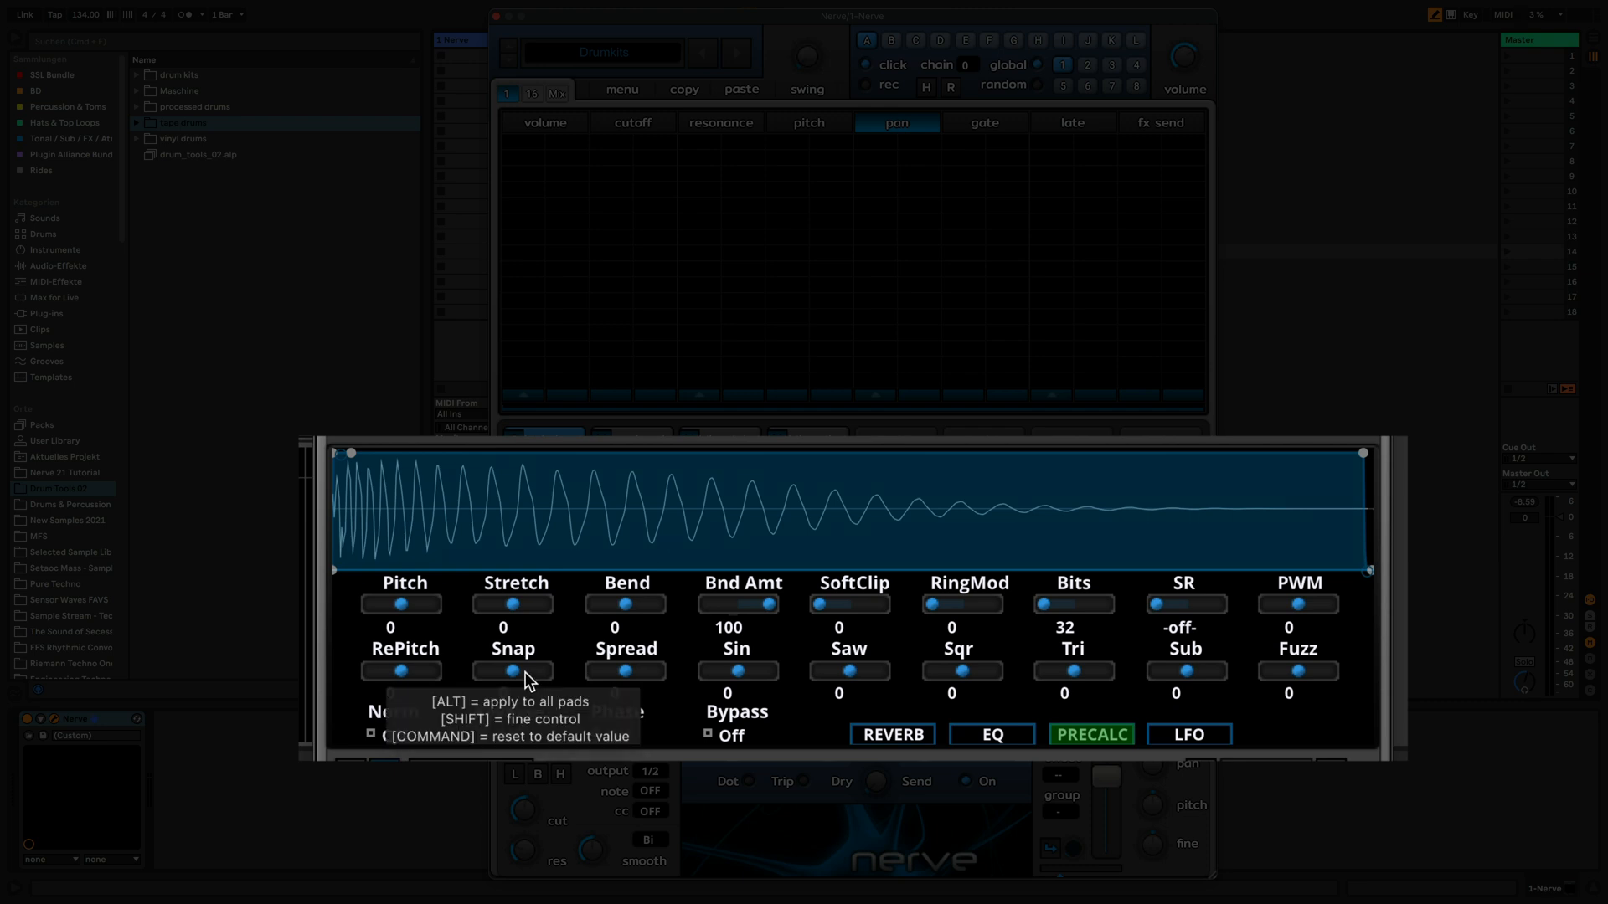
left_click_drag(526, 671, 678, 687)
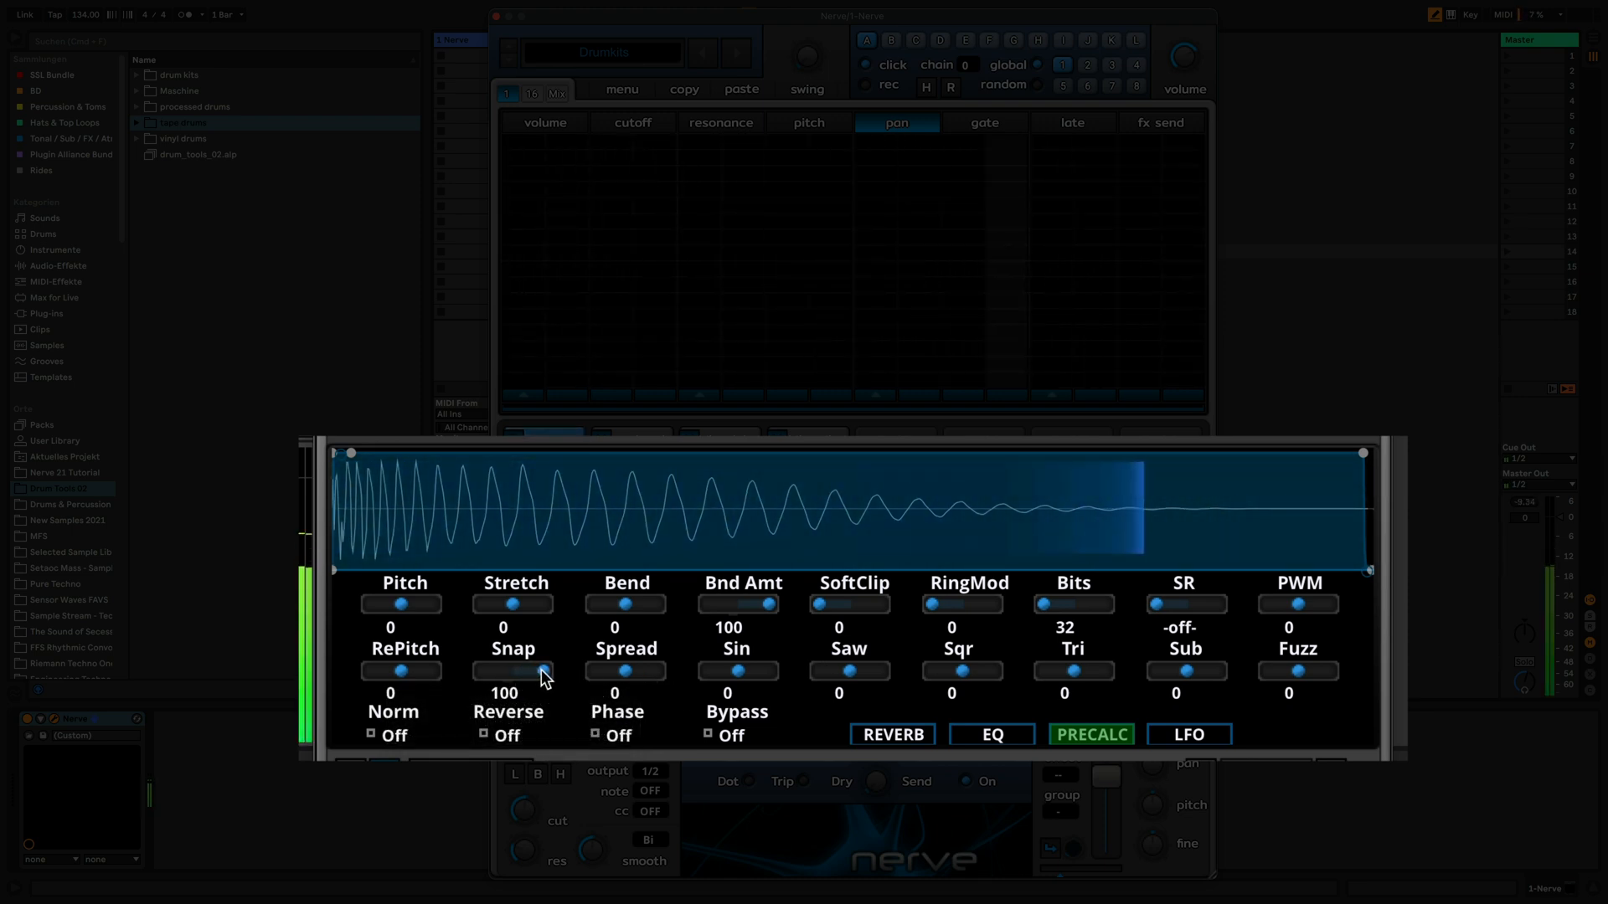
left_click_drag(541, 670, 405, 684)
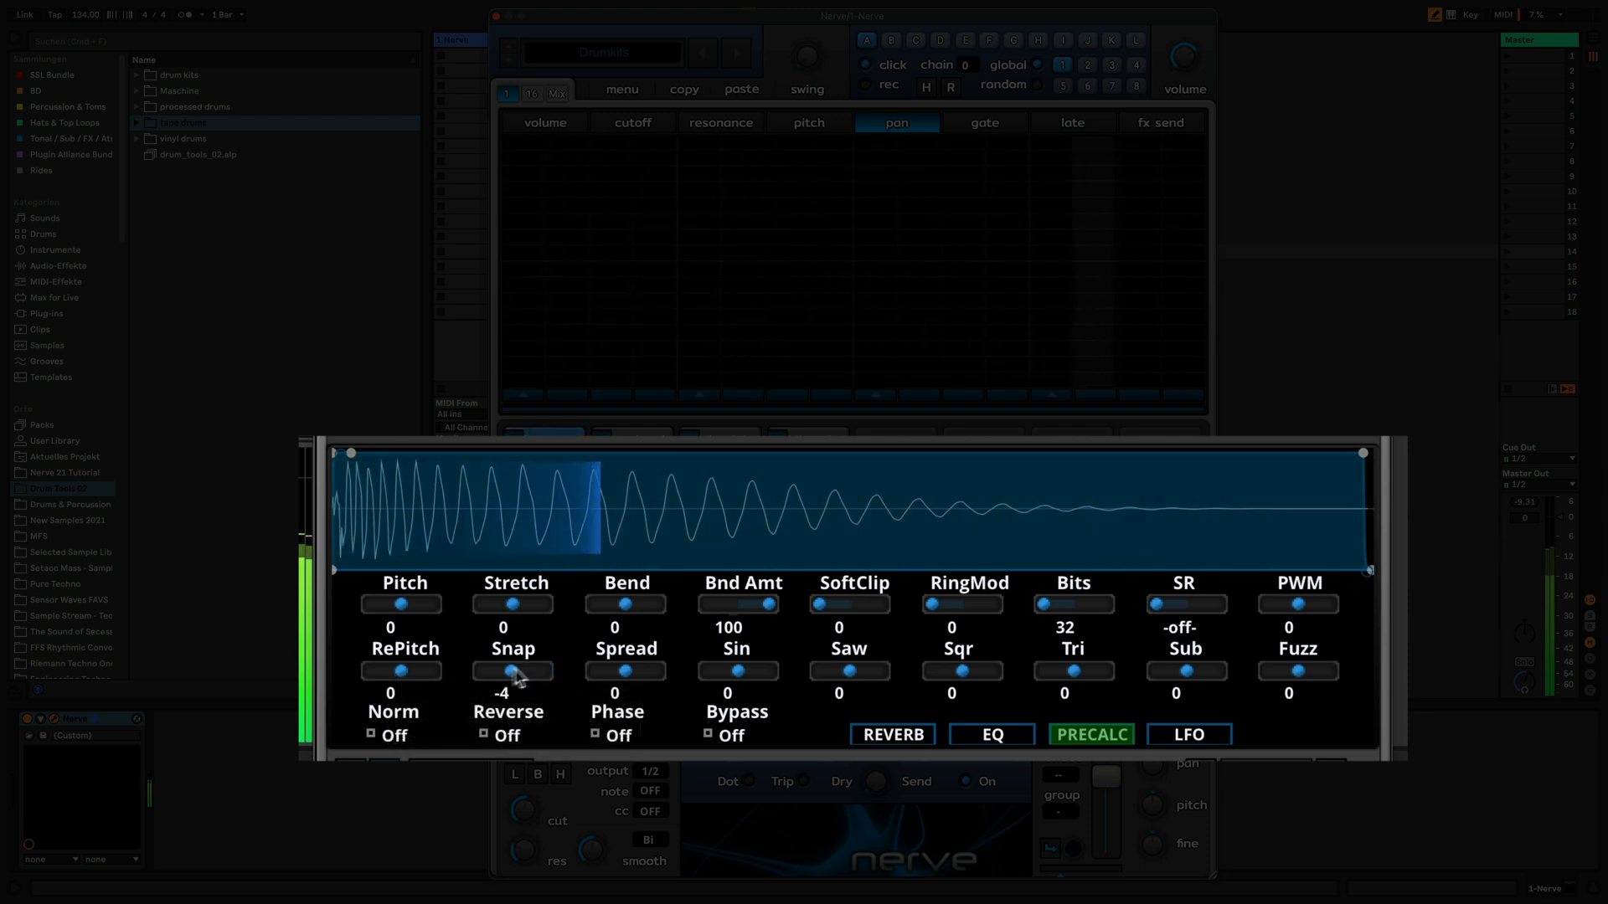
left_click_drag(510, 670, 410, 685)
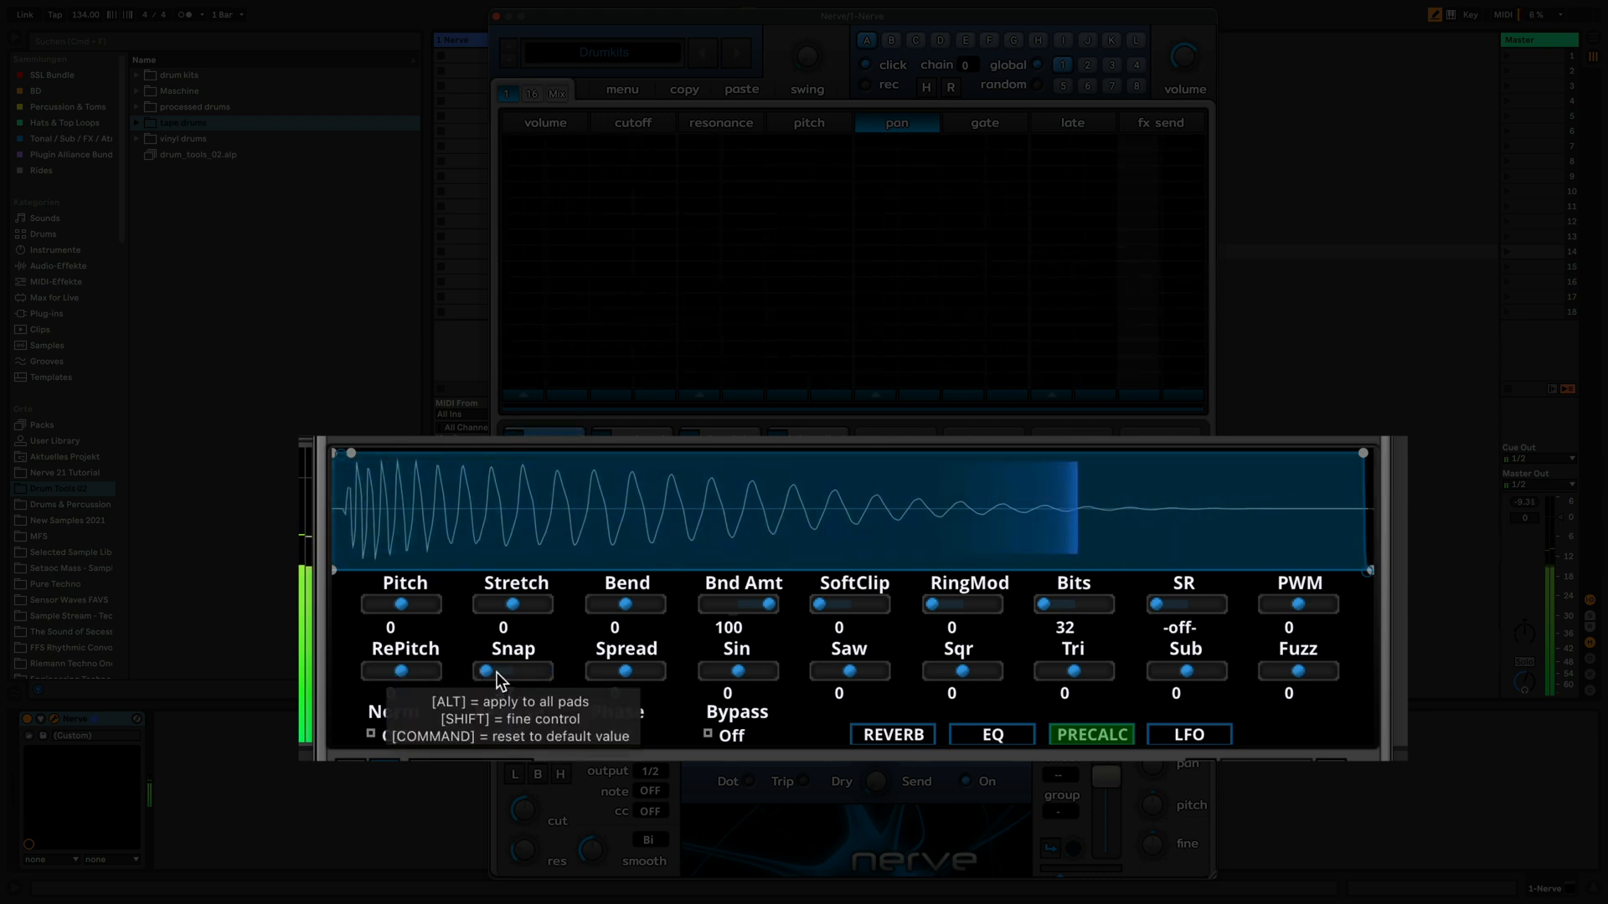
left_click(496, 672, "super")
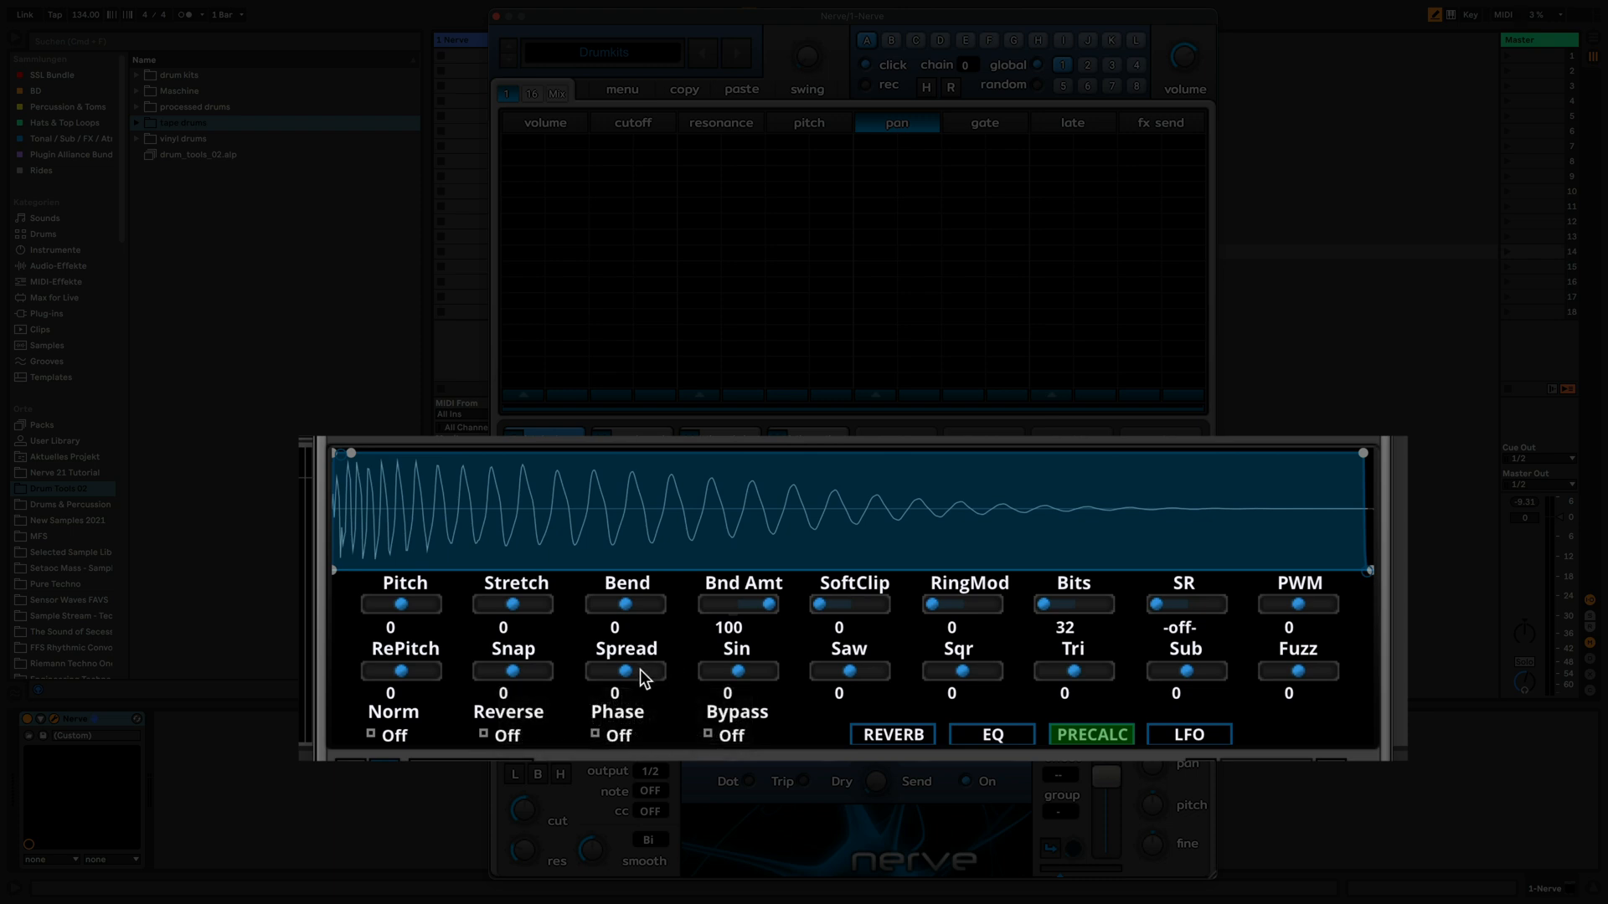
Try Spread at 100 and 75 on the pad 1 kick, reset it, and set Spread to -99.
left_click_drag(631, 672, 807, 681)
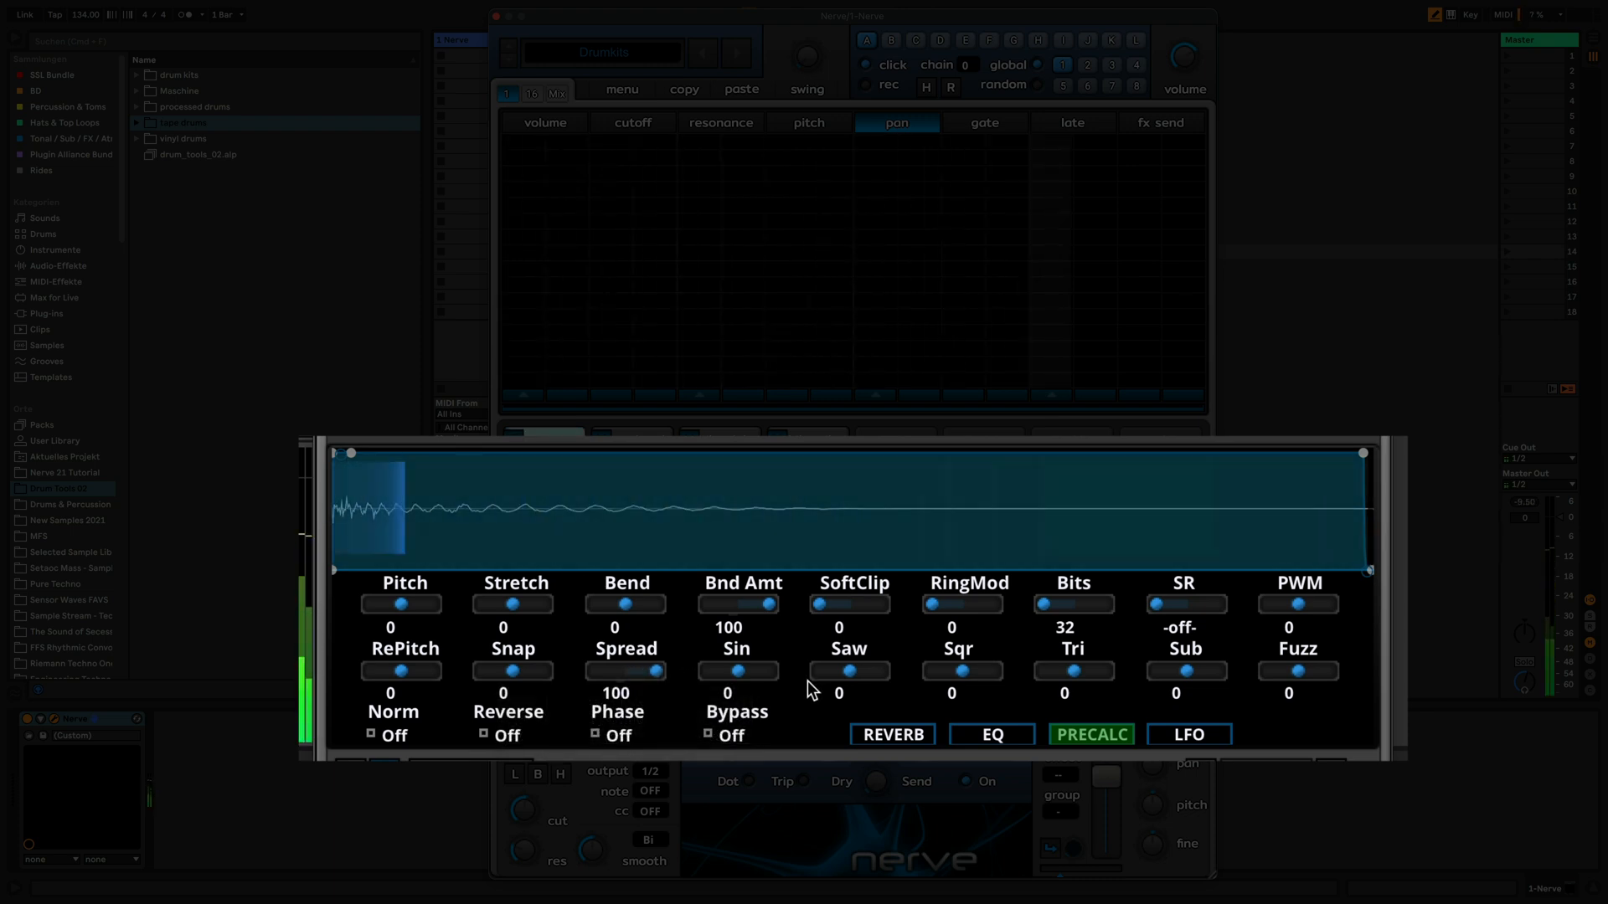
left_click_drag(657, 671, 617, 677)
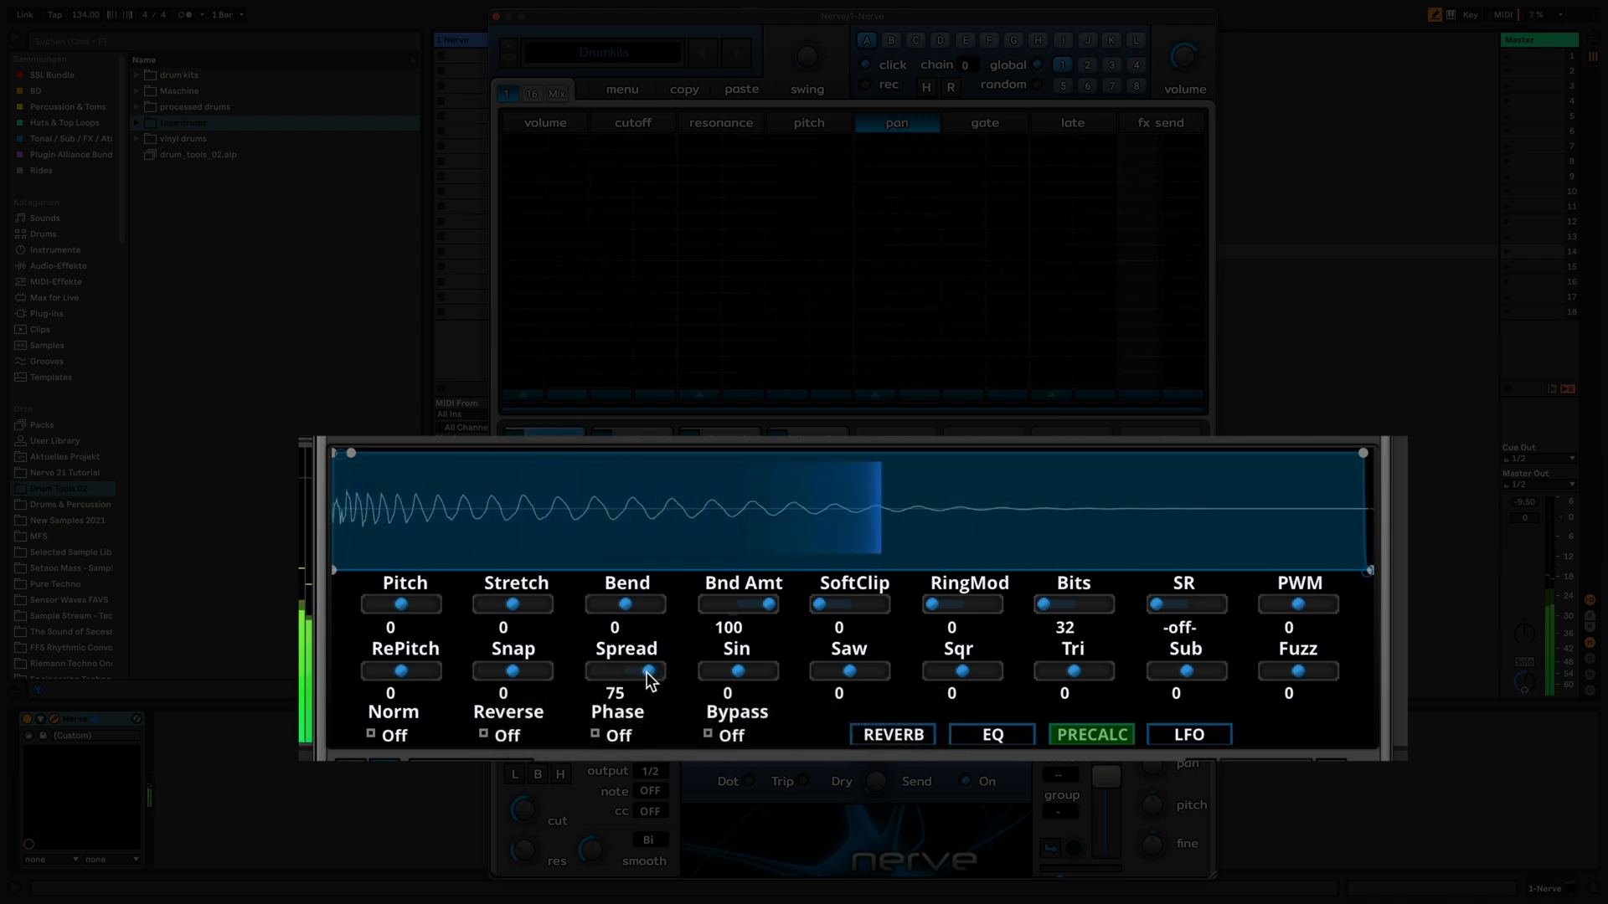
left_click(649, 671, "super")
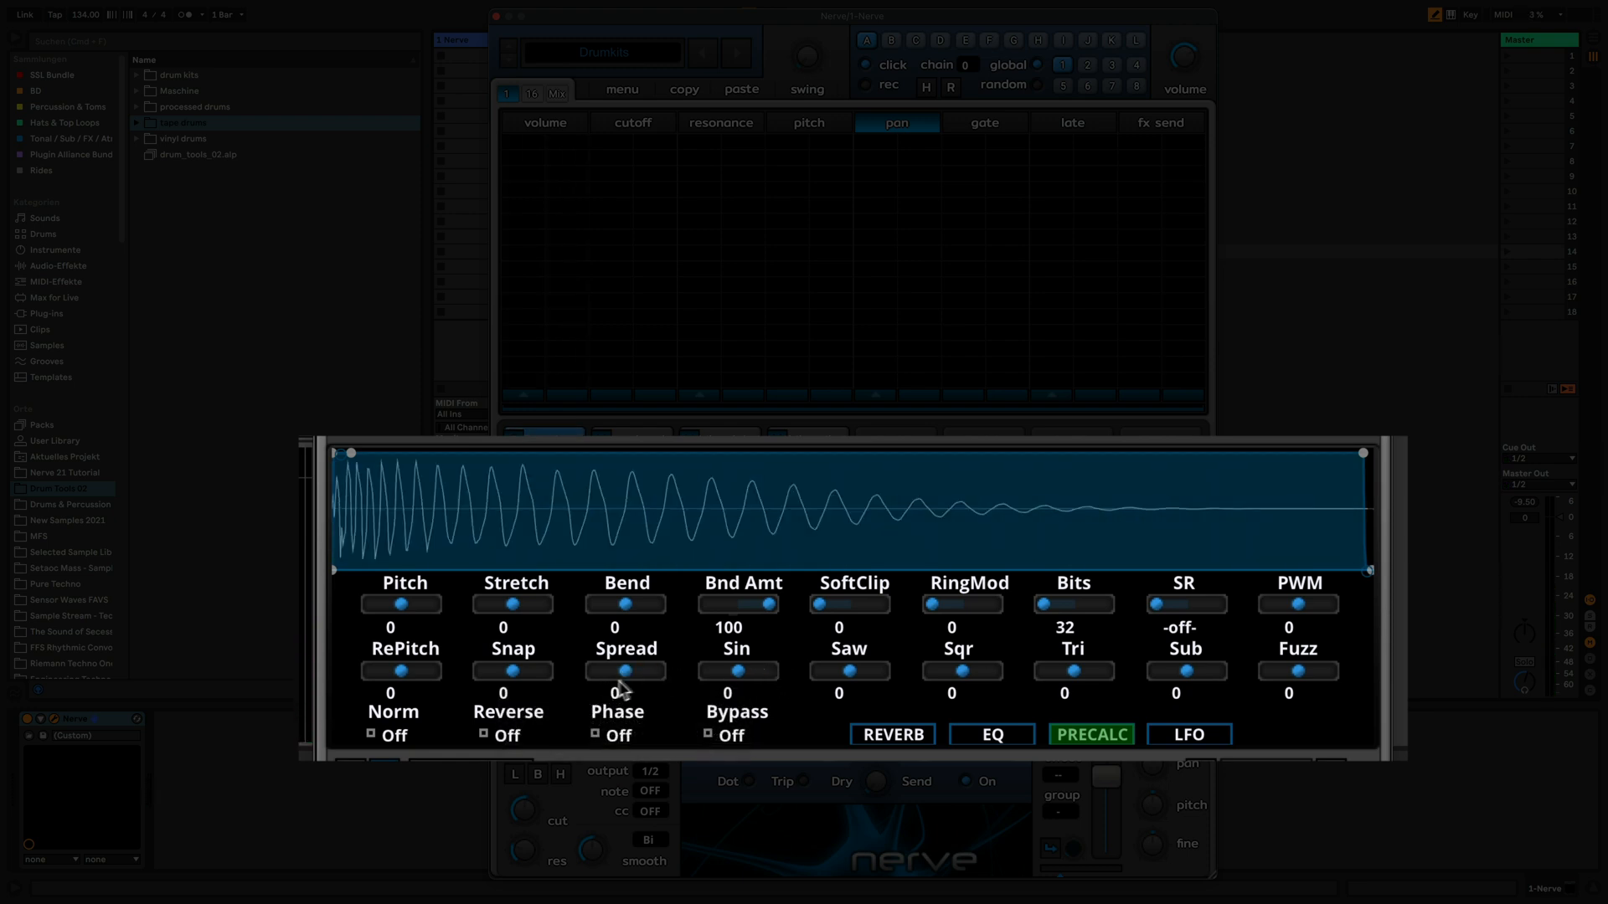
left_click_drag(624, 673, 596, 671)
Try Sin at -72 and 89 on the pad 1 kick, and reset Sin to its default.
left_click_drag(736, 670, 642, 685)
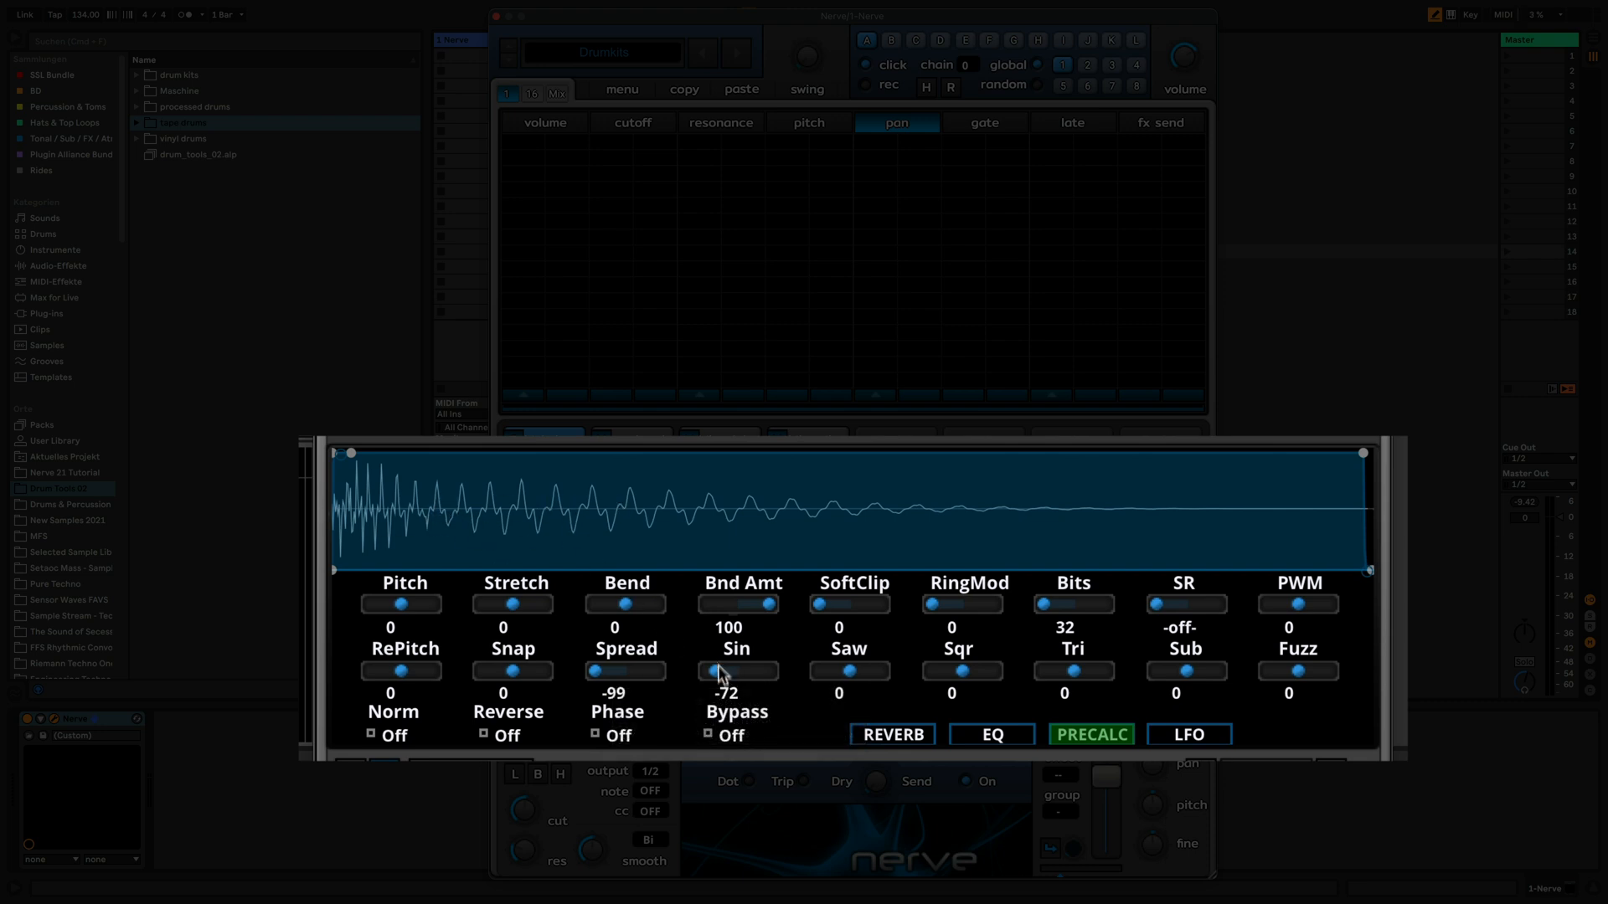
left_click_drag(717, 670, 888, 650)
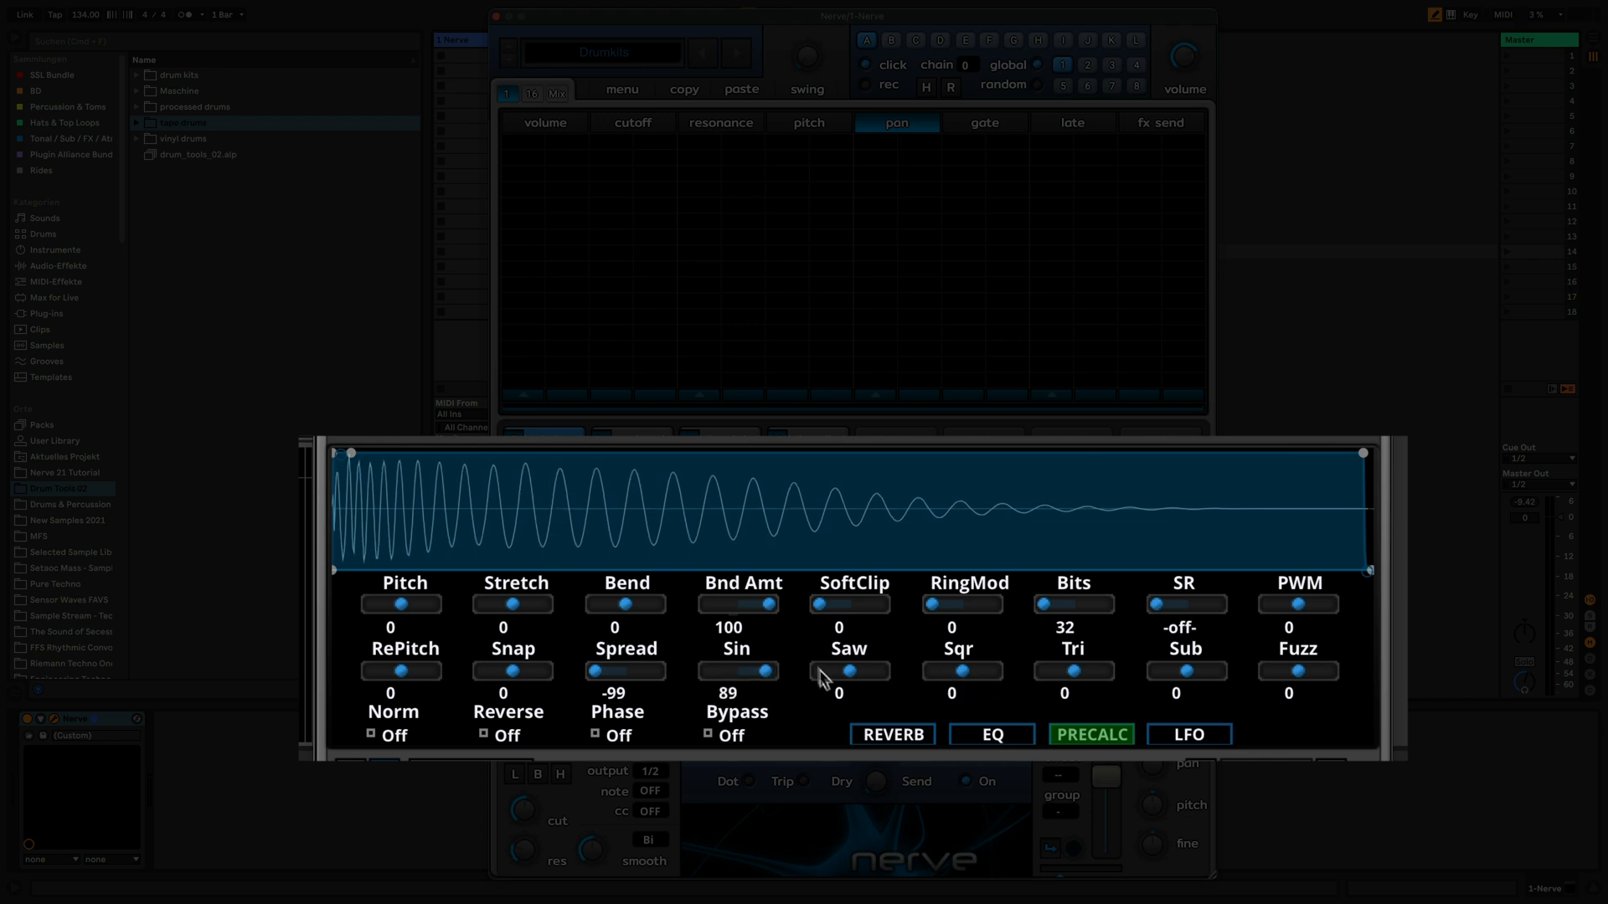
left_click_drag(757, 668, 736, 670)
double_click(752, 671)
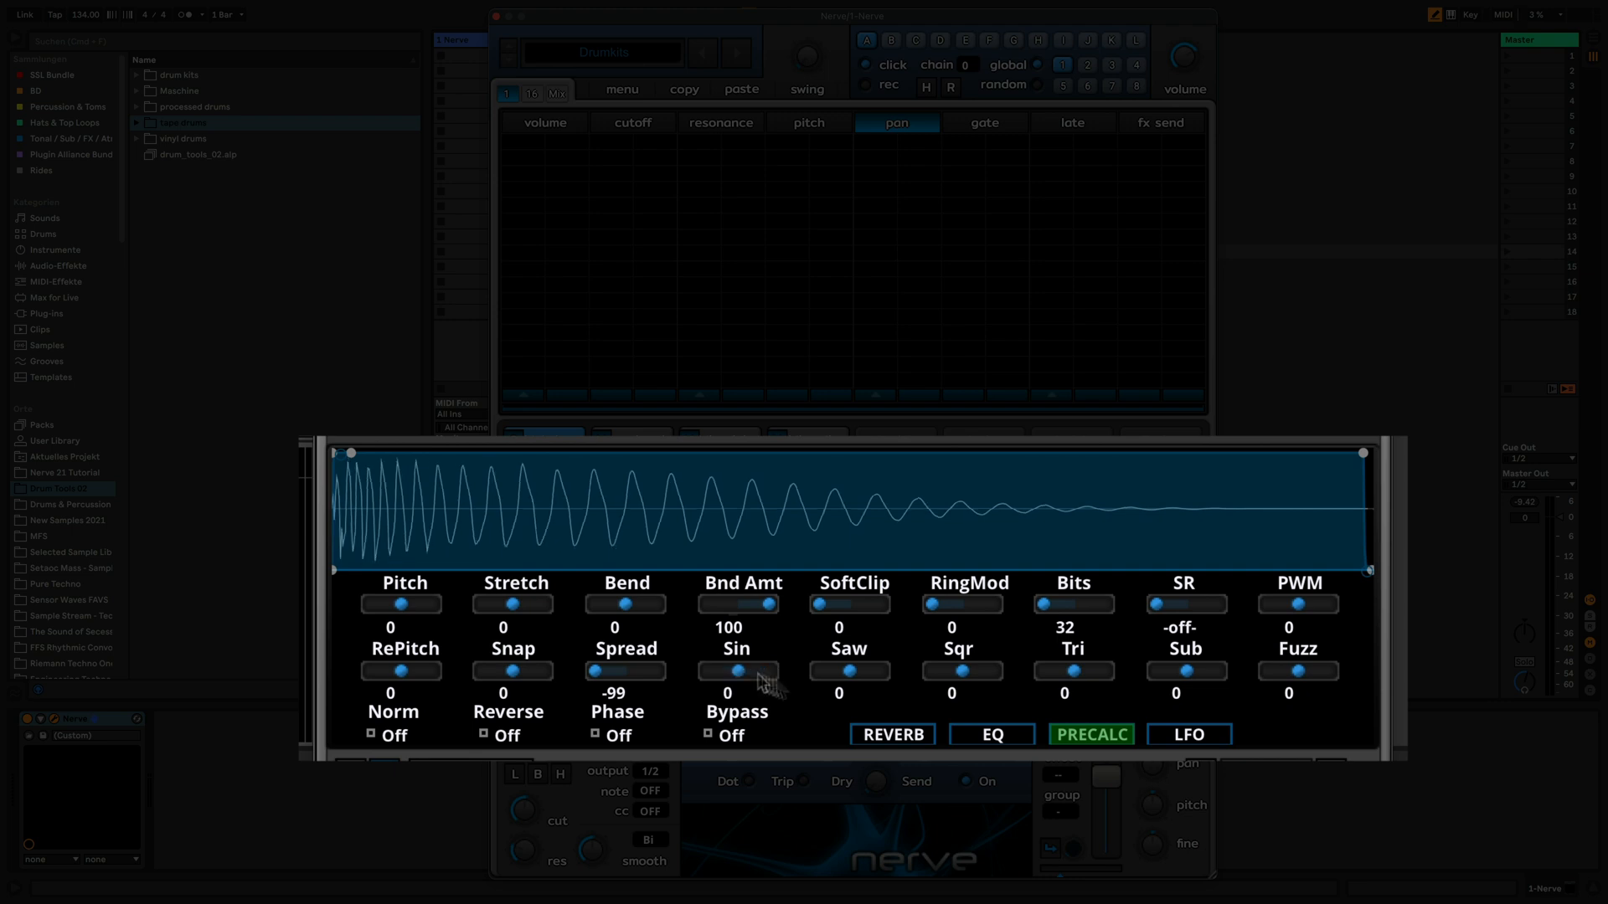
Try Sqr at 100 and 97 and a raised Sub on the pad 1 kick, resetting each to its default.
left_click_drag(965, 670, 1125, 685)
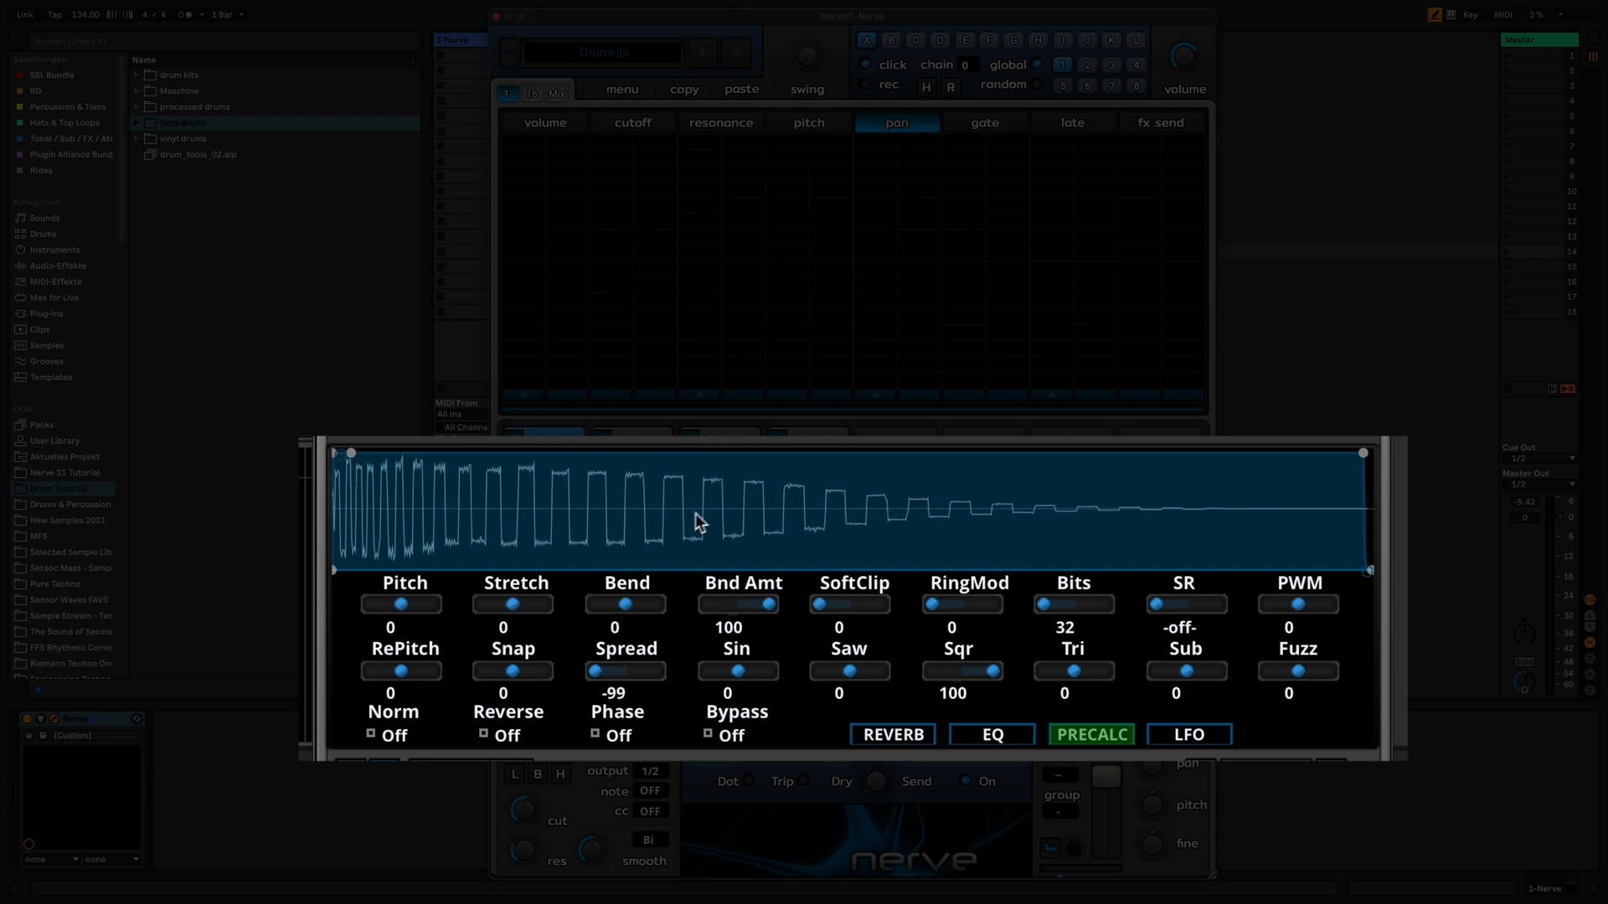
left_click_drag(988, 668, 1107, 676)
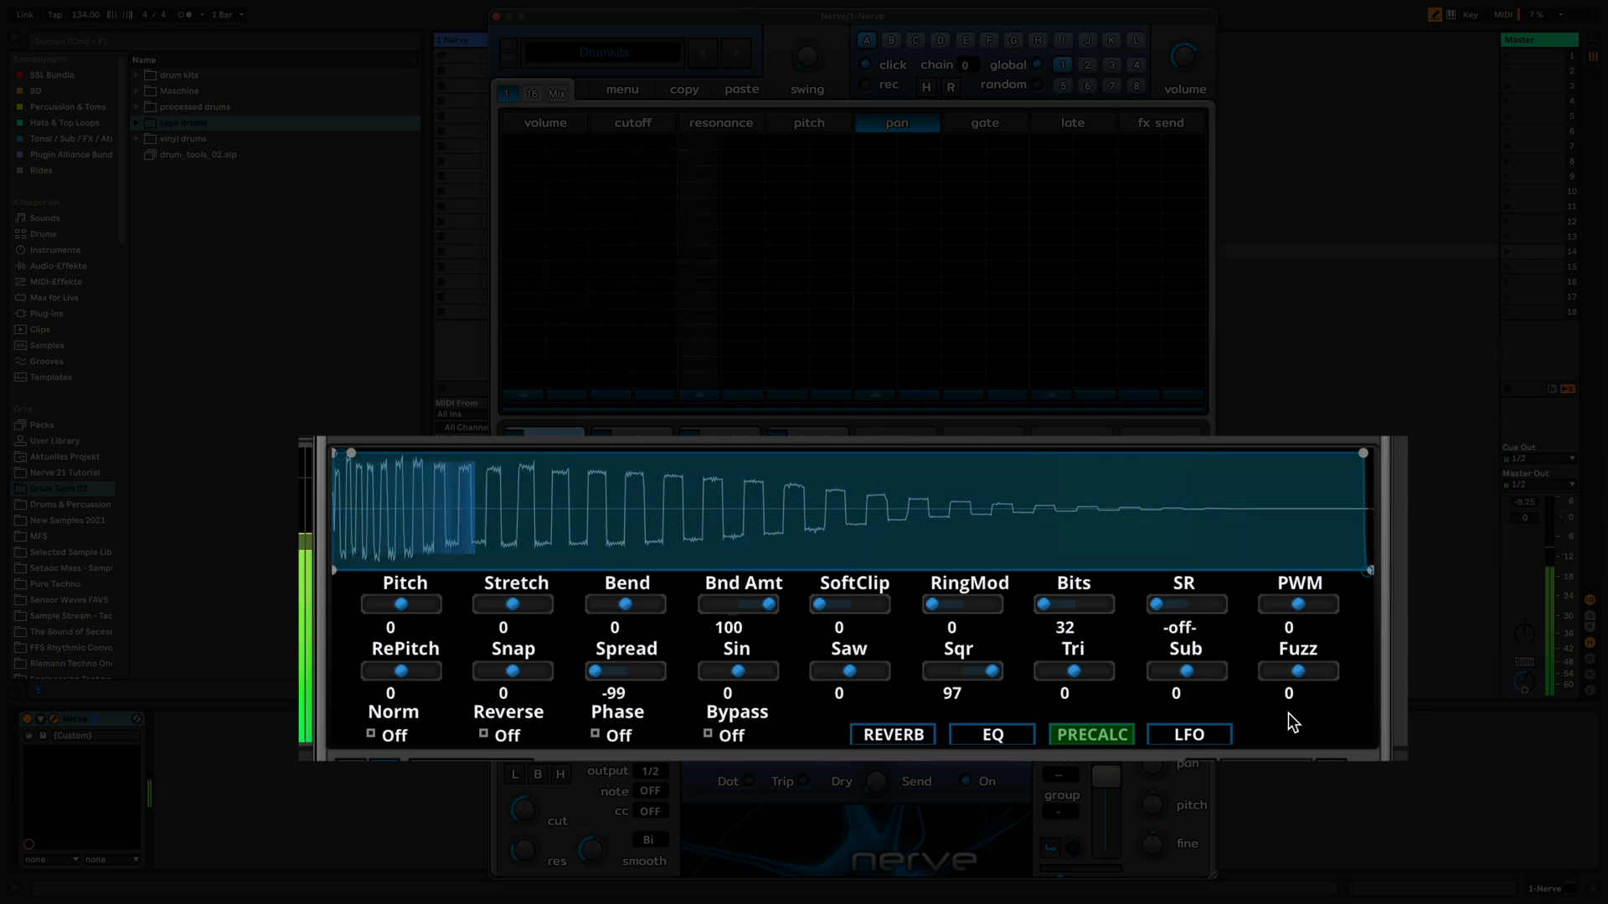
double_click(989, 668)
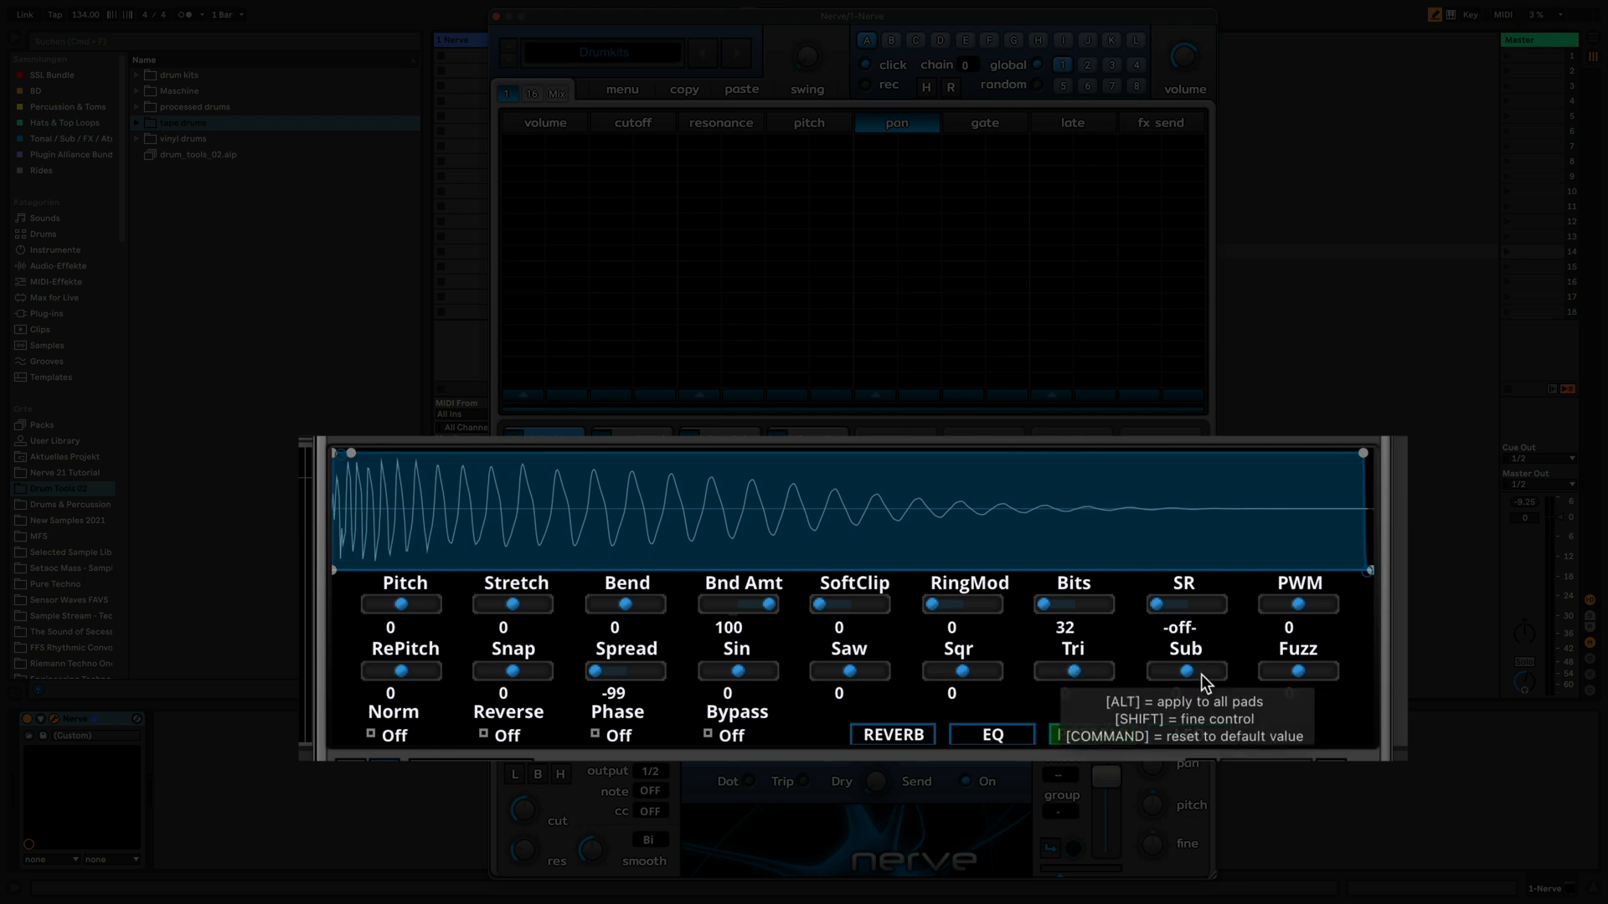
left_click_drag(1187, 671, 1241, 674)
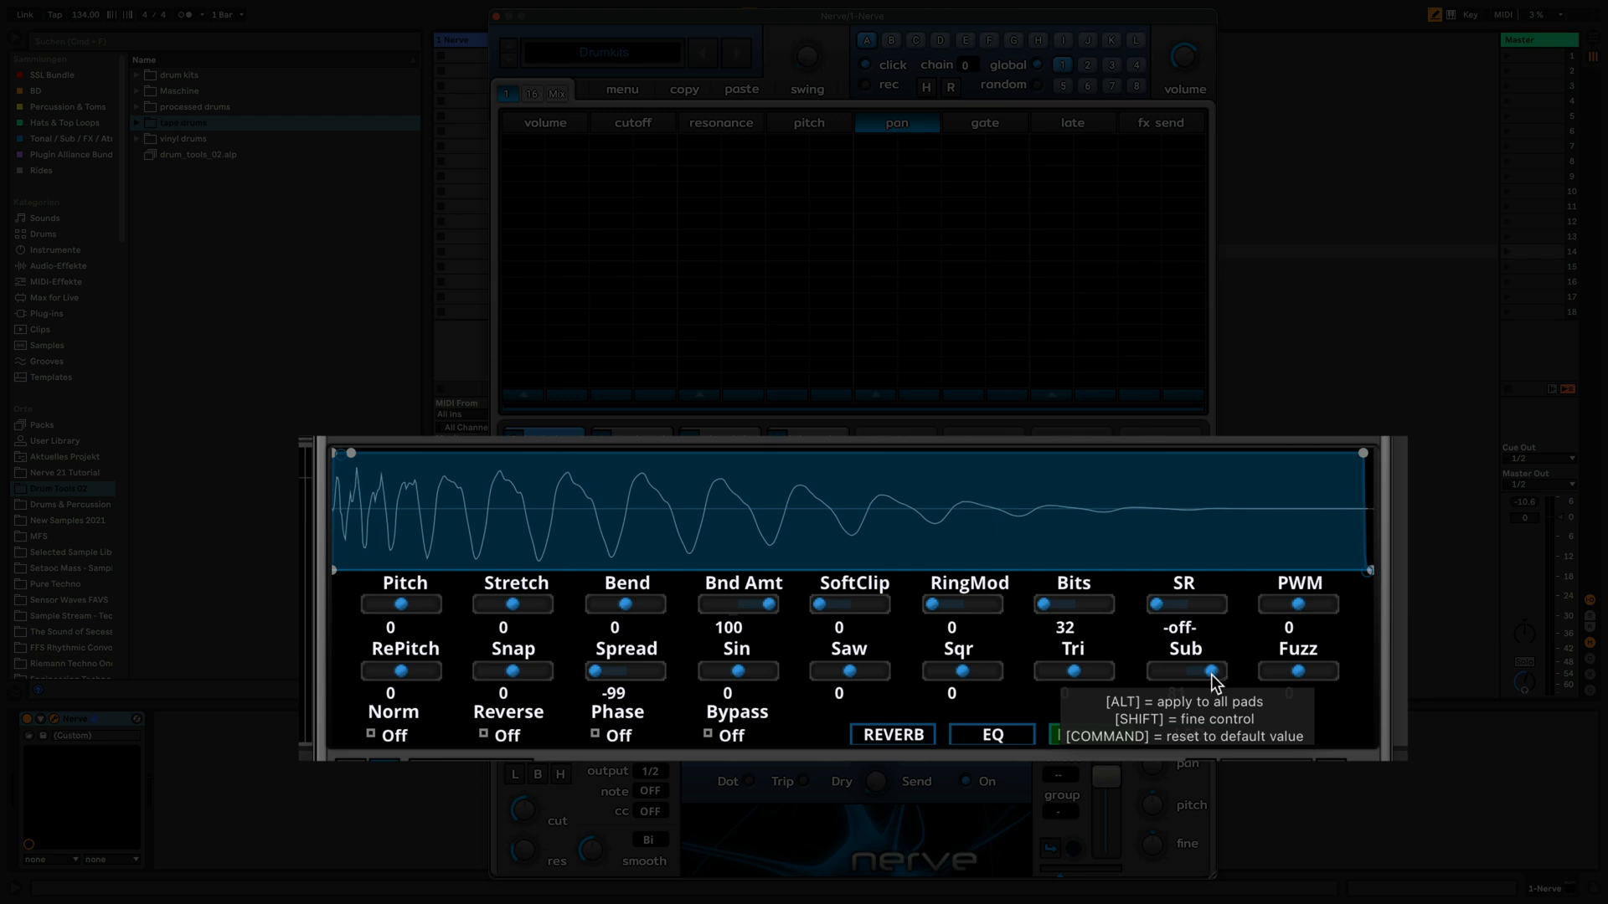
left_click(1211, 670, "super")
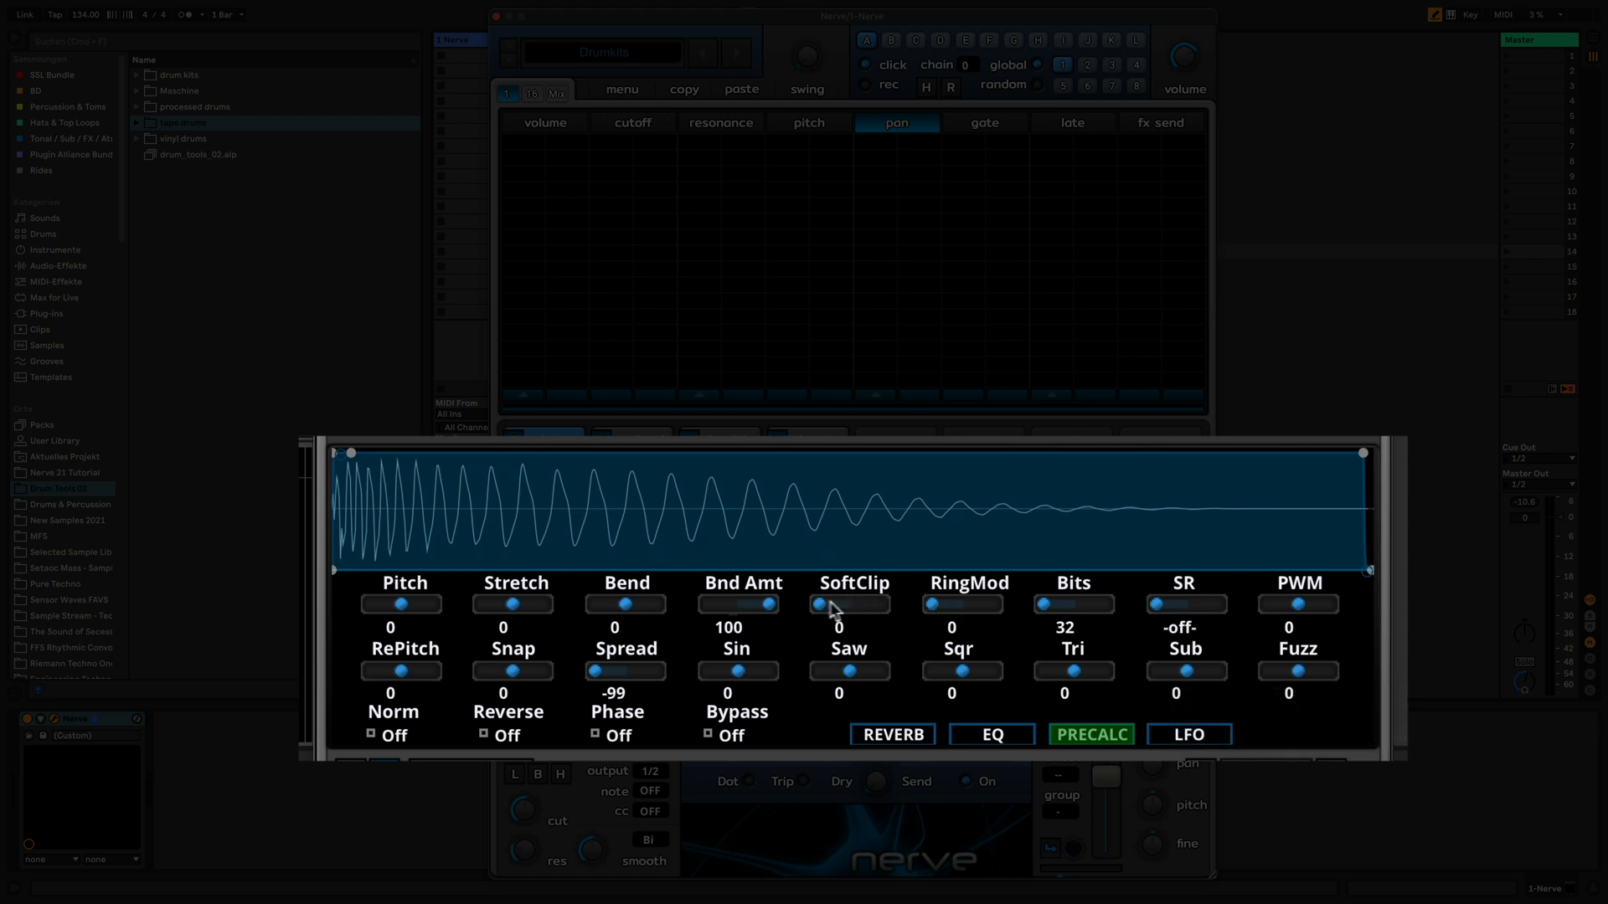
Compare SoftClip at 46 with Fuzz at 96 on the pad 1 kick during playback, and return both to their defaults.
key("space")
left_click_drag(822, 609, 931, 608)
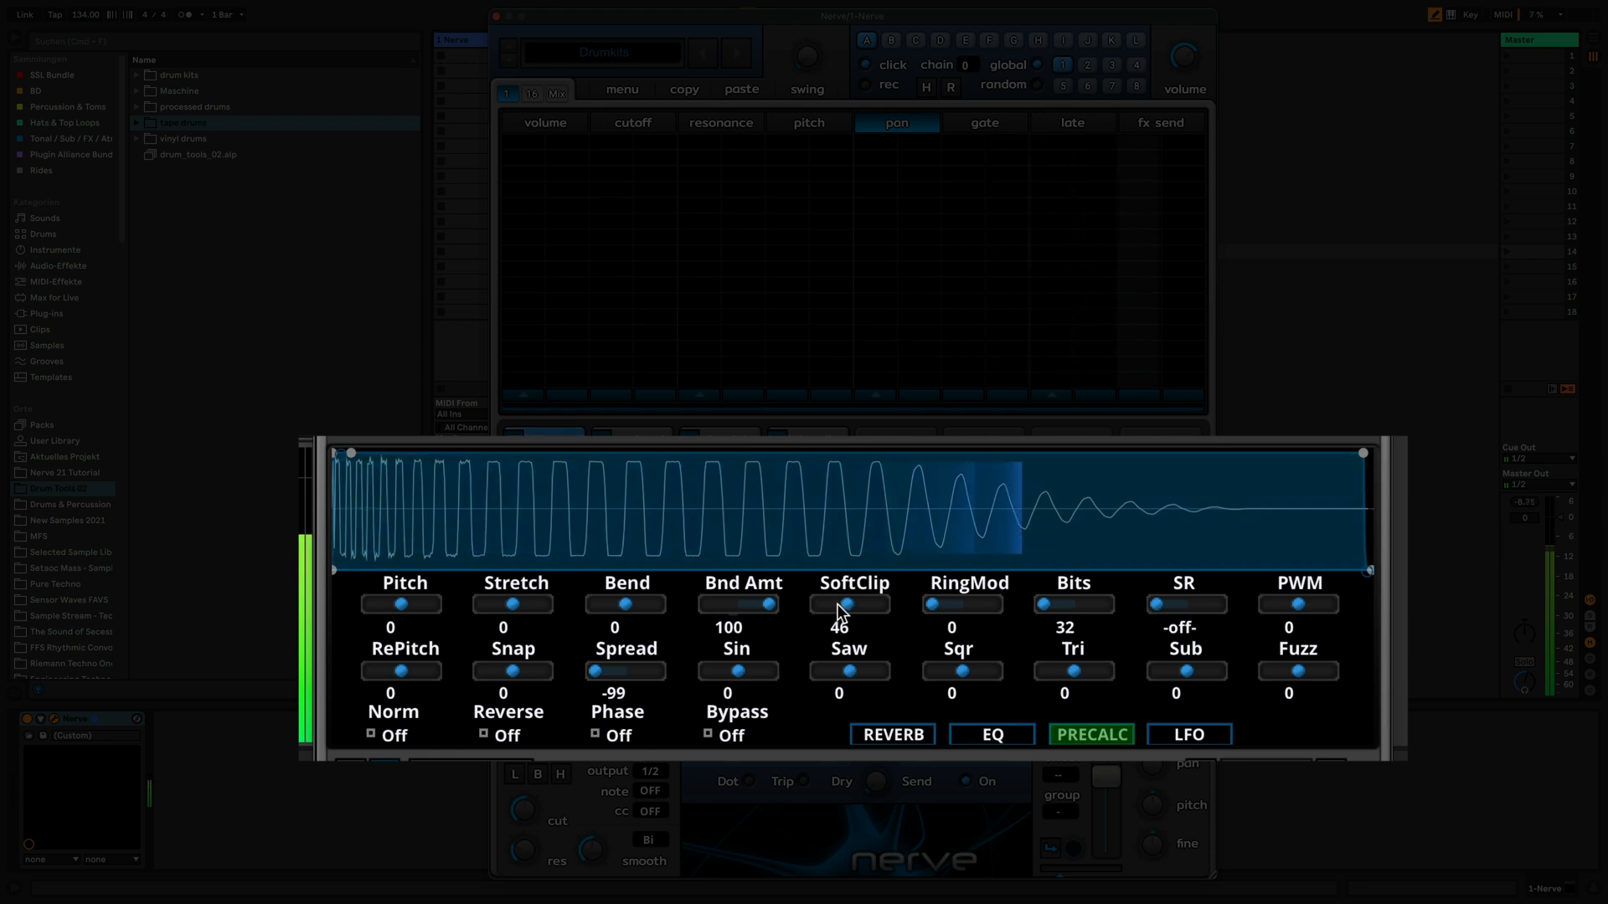
left_click_drag(848, 606, 804, 611)
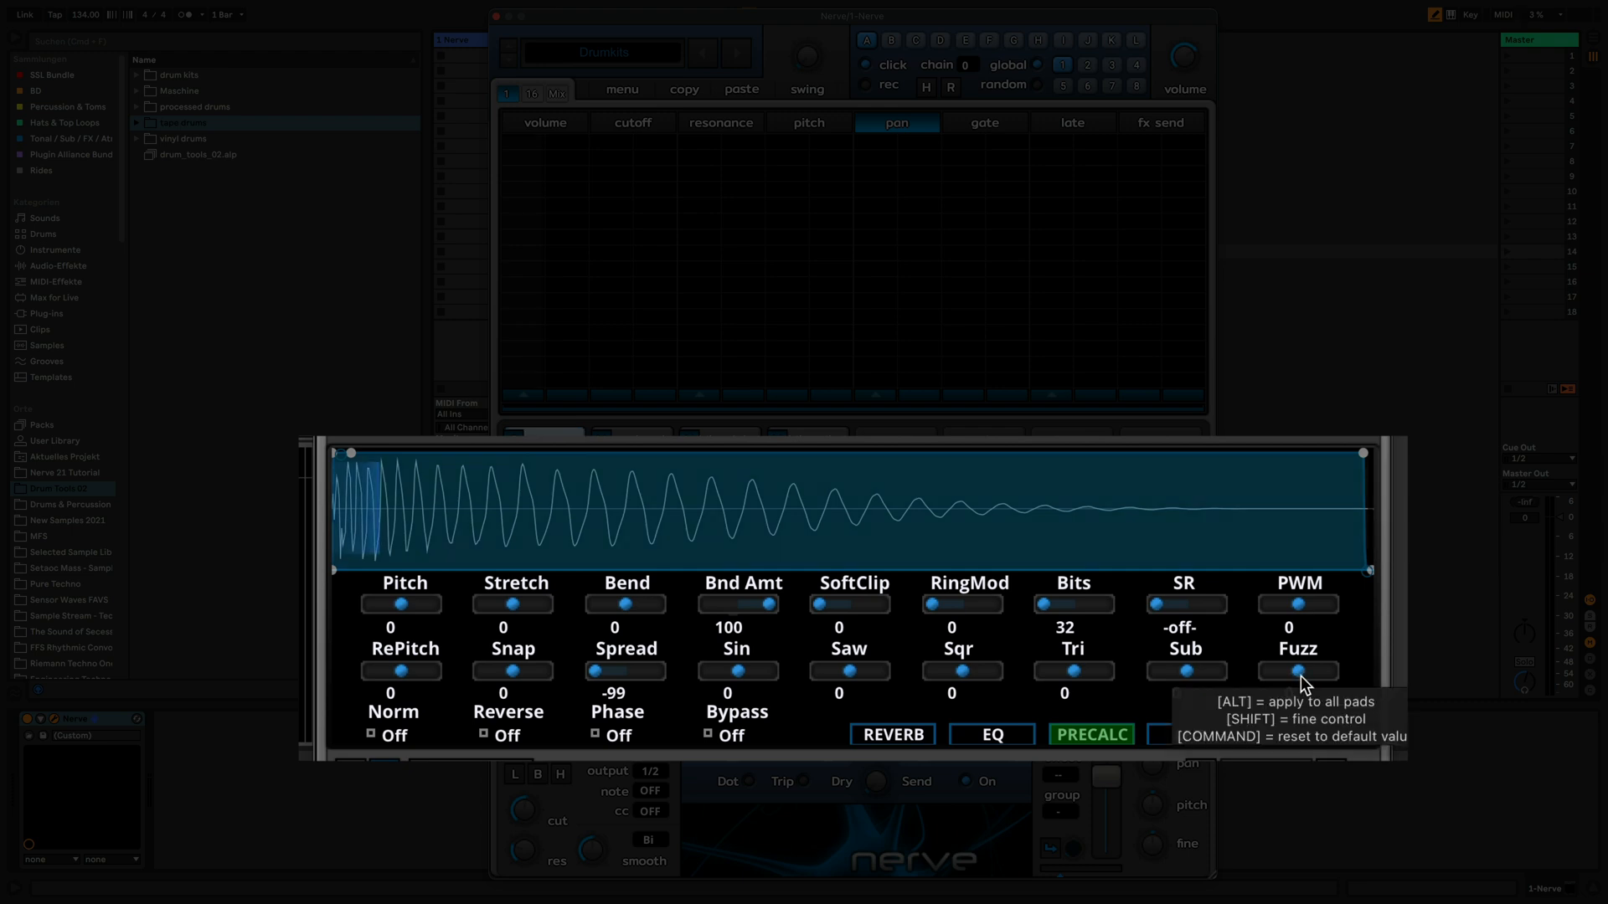
left_click_drag(1304, 685, 1328, 682)
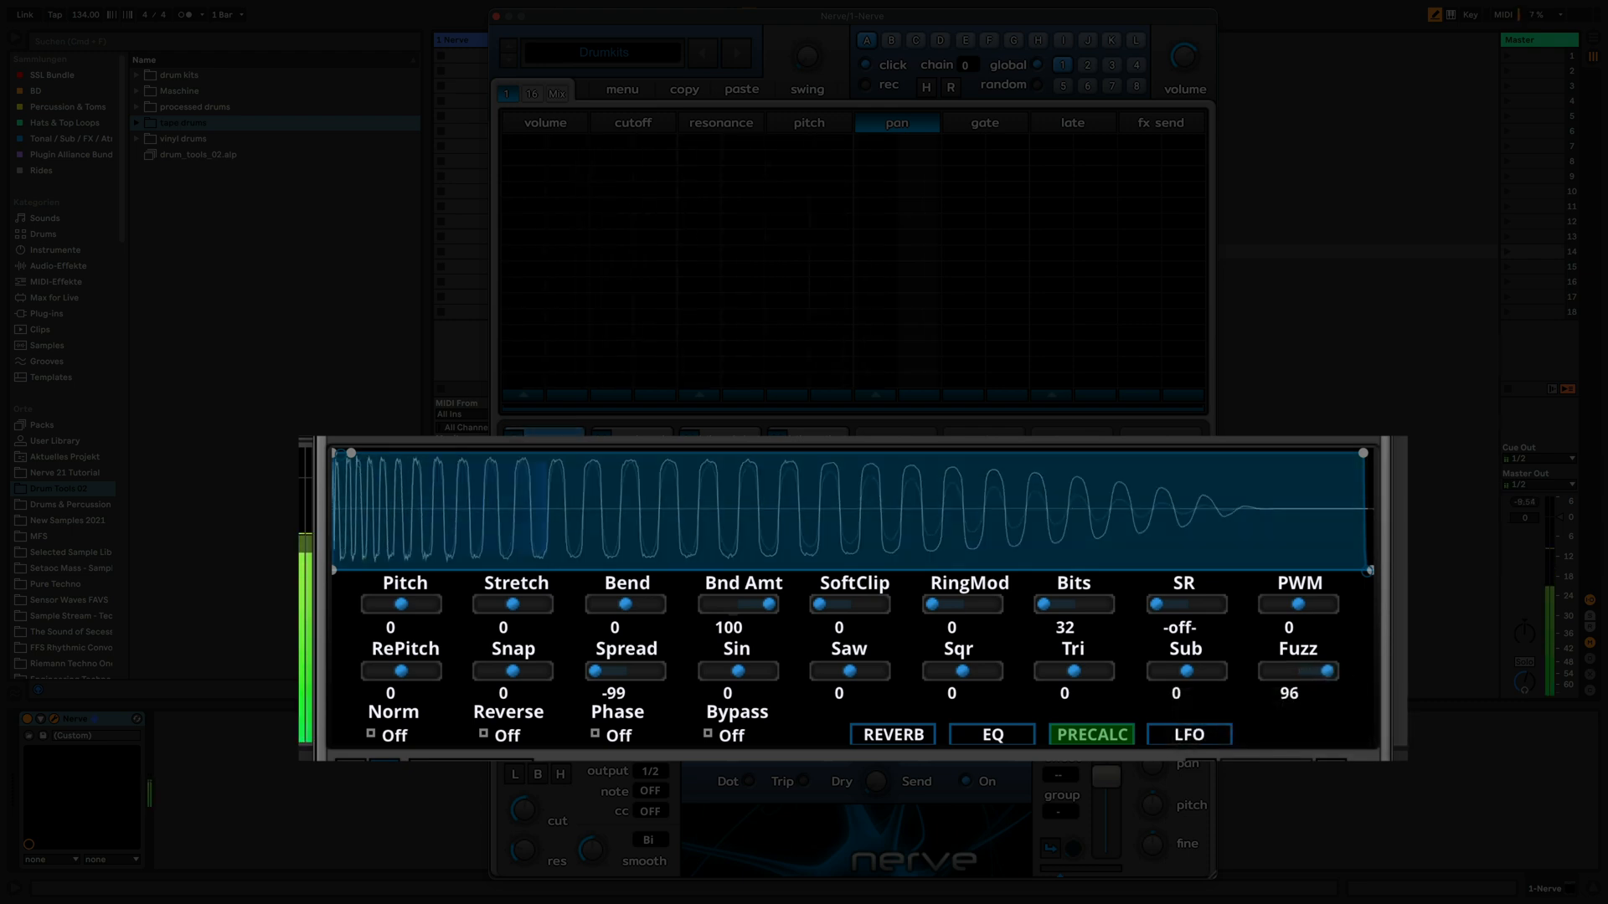
left_click(1327, 672, "super")
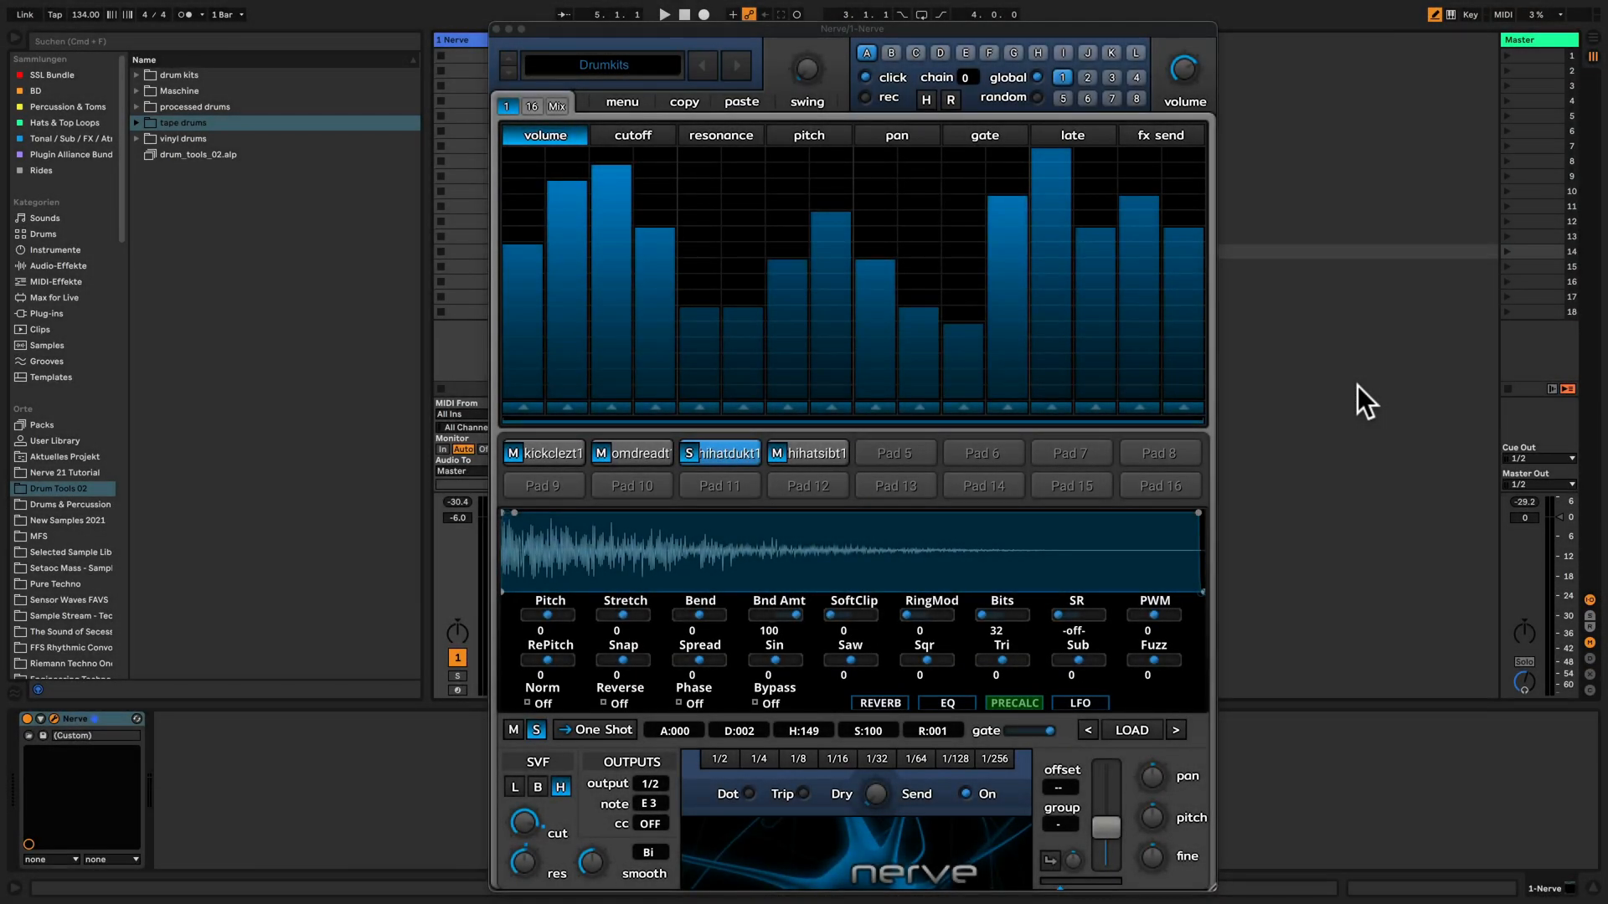
Shape the pad 3 hi-hat's EQ with band A at 96/-8.71, B at 530/+1.17, C at 1442/+2.34 and D at 3045/+1.54.
left_click(962, 702)
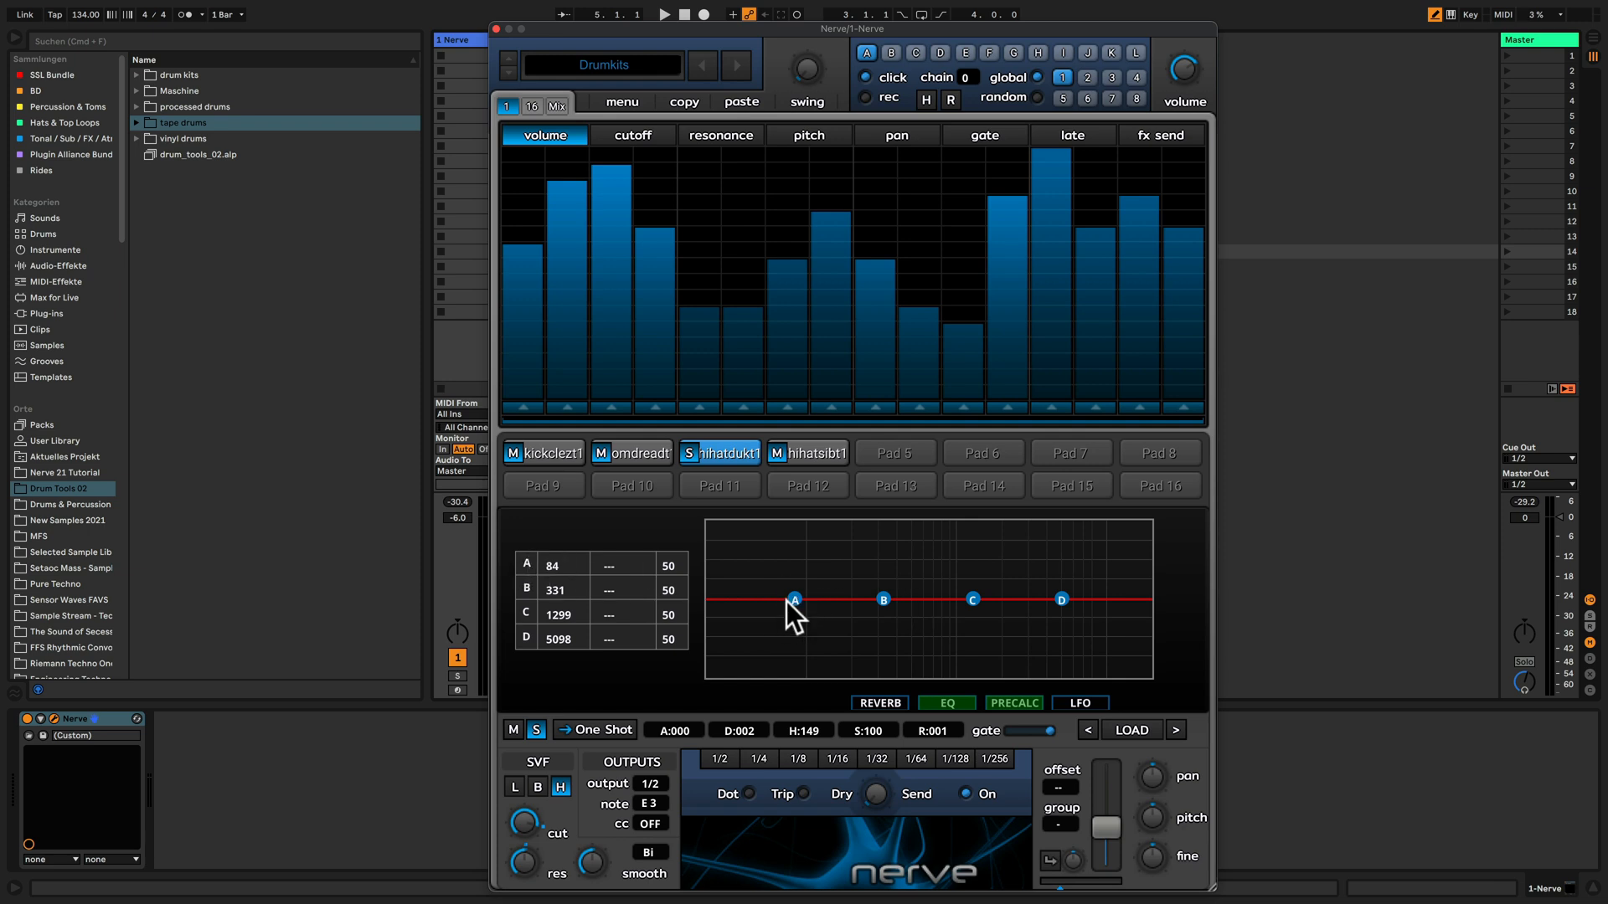
left_click_drag(796, 620, 804, 677)
left_click_drag(884, 600, 1031, 590)
key("space")
left_click_drag(990, 585, 979, 584)
left_click_drag(915, 599, 914, 592)
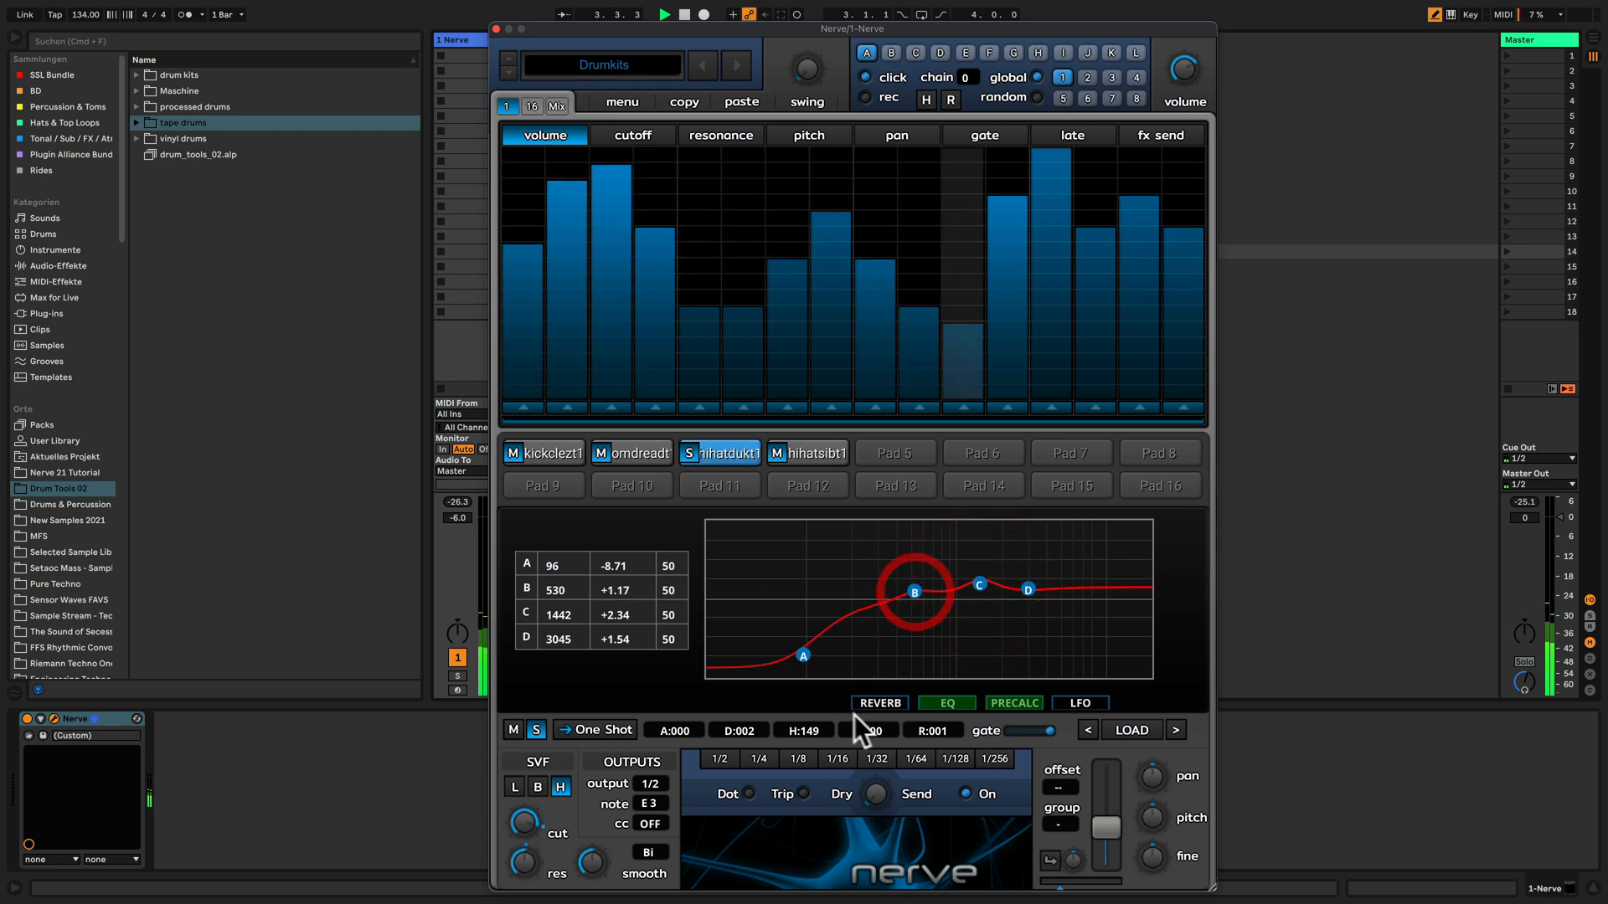
Enable the TAL plate reverb on the pad 3 hi-hat and set its Size to 84 during playback.
left_click(892, 703)
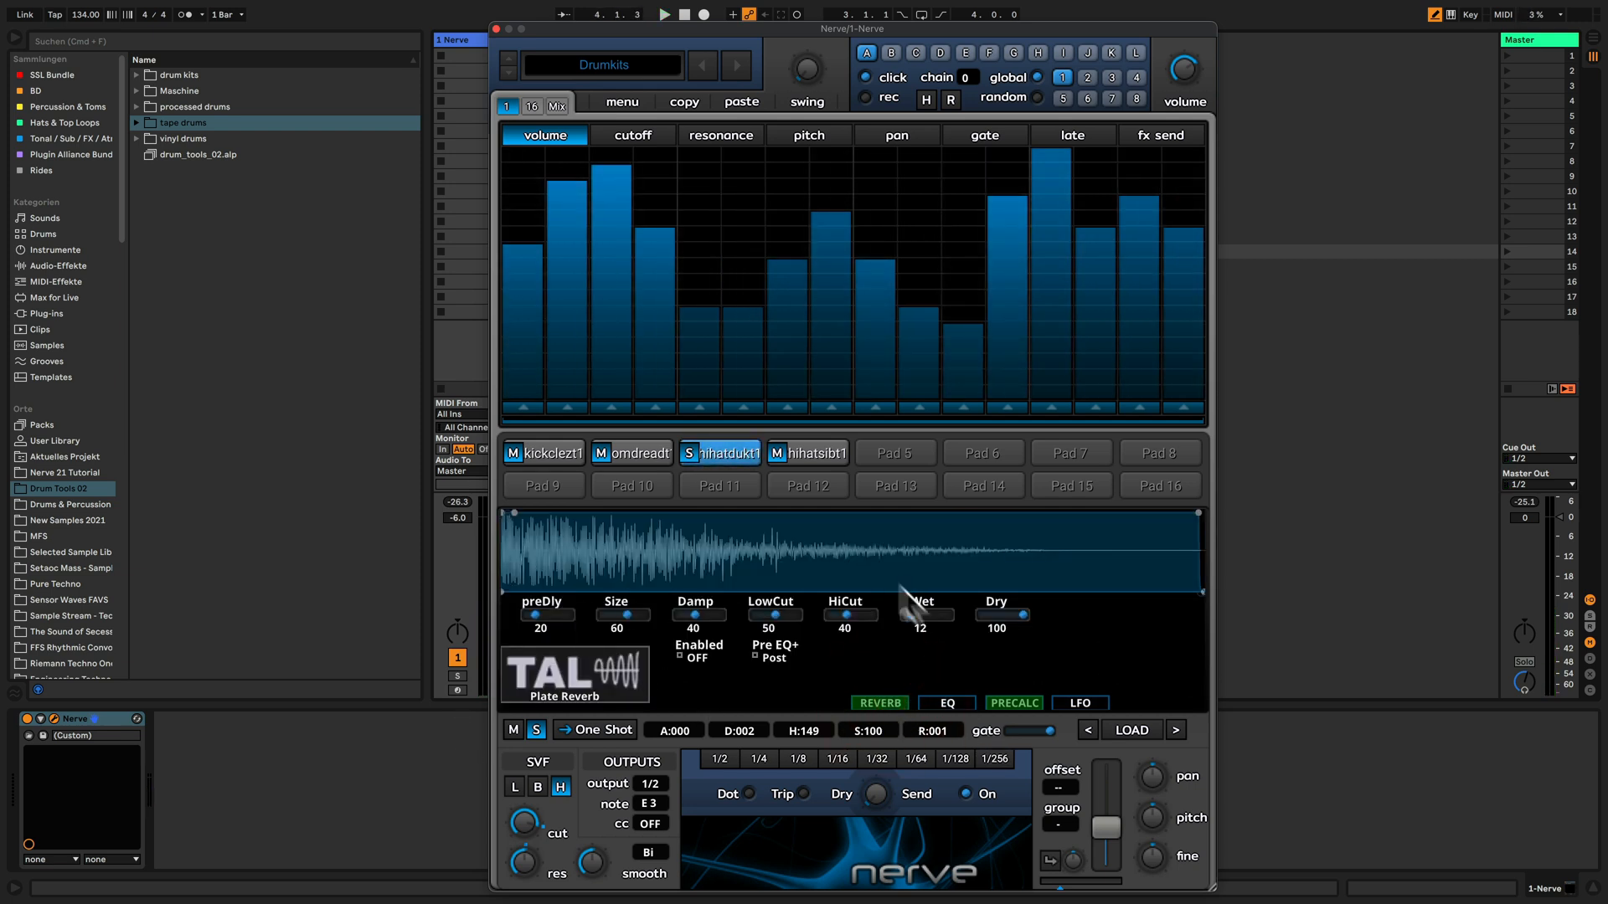
left_click(701, 656)
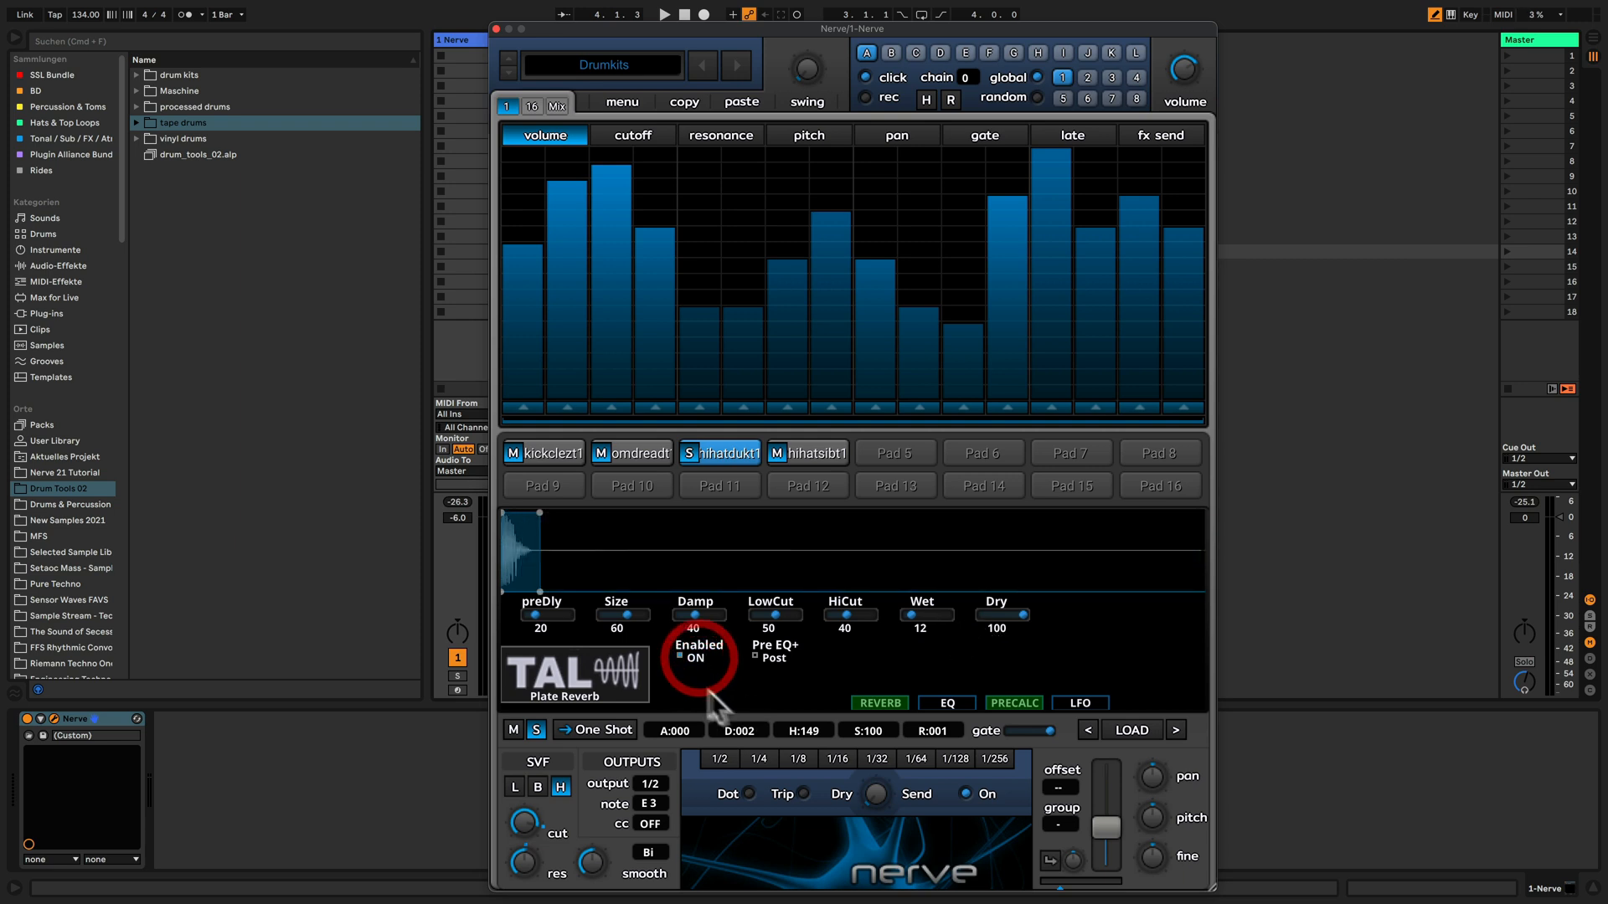
key("space")
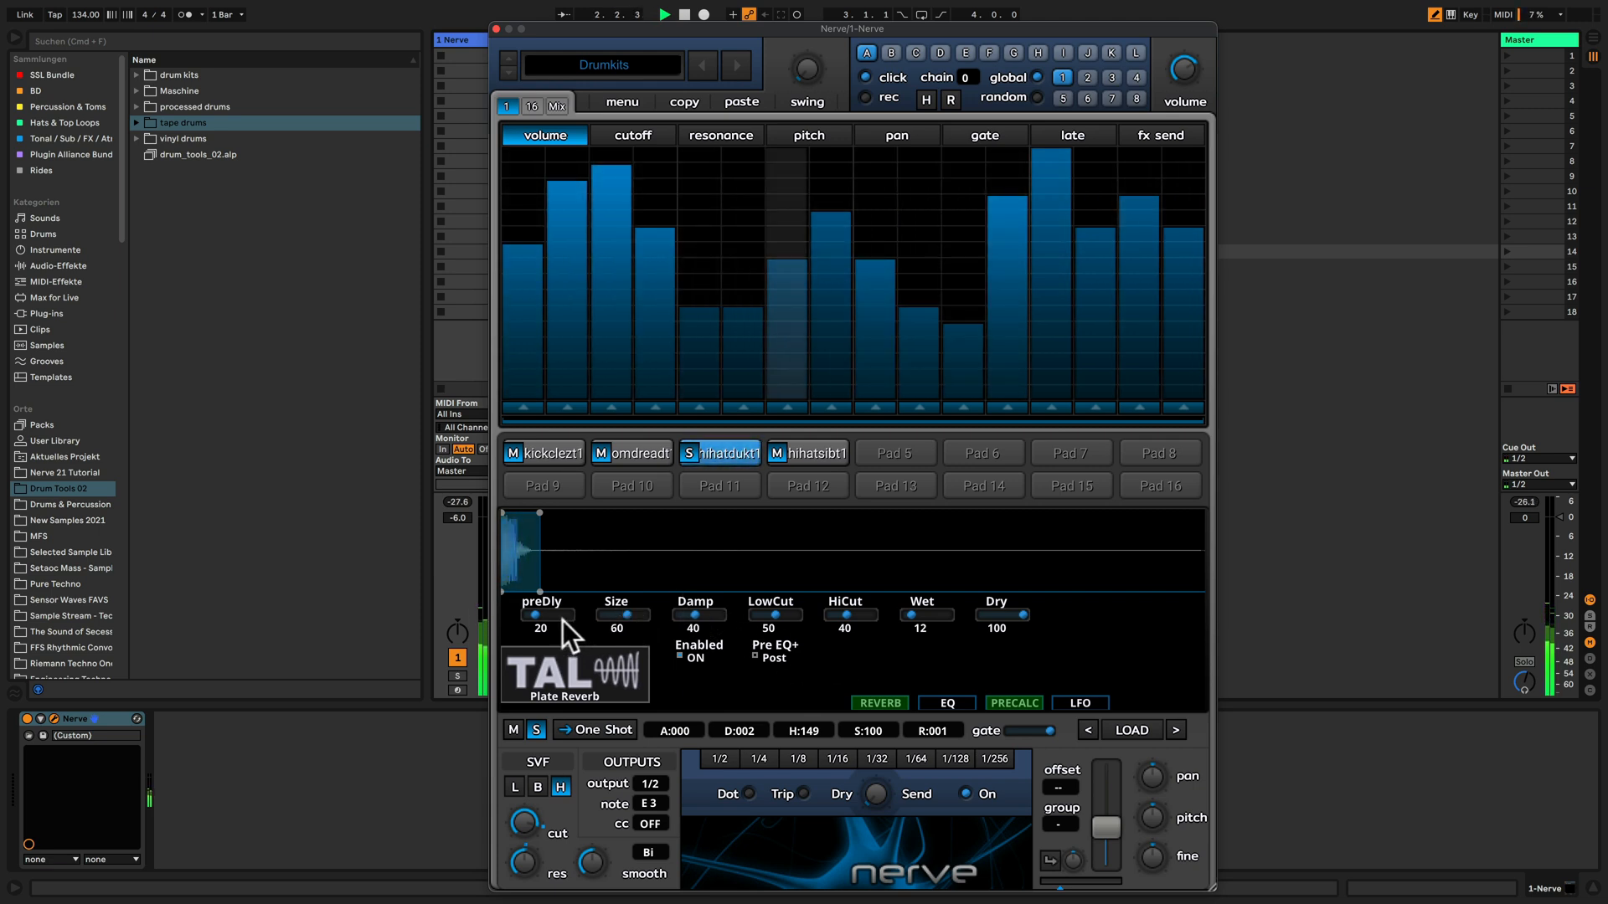
left_click_drag(628, 615, 692, 614)
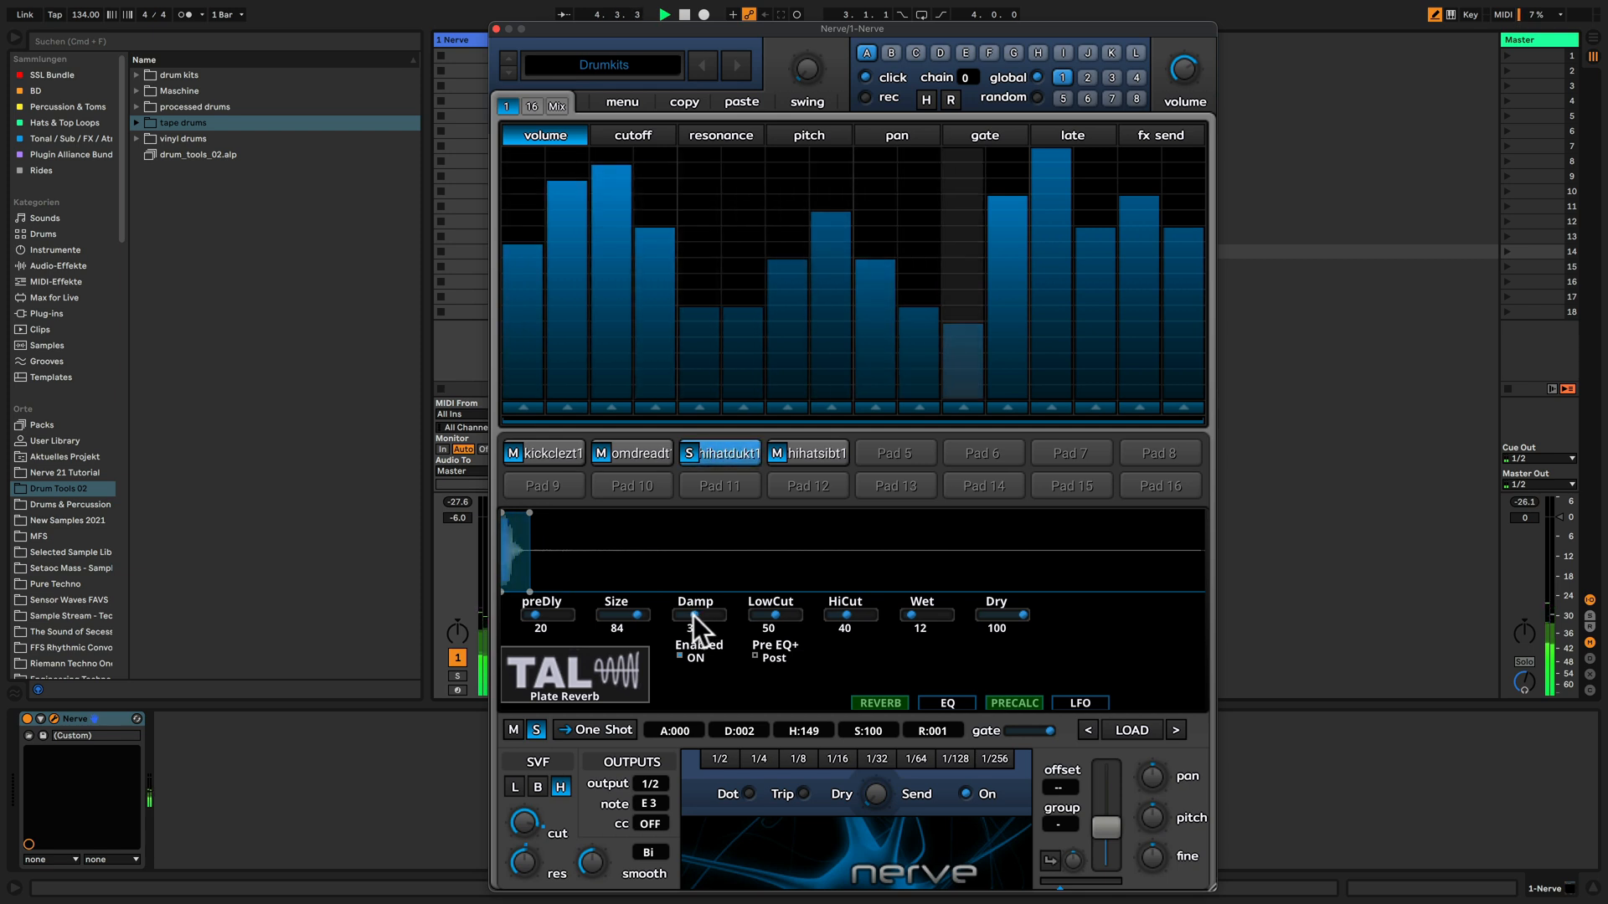
Raise pad 3's reverb Wet to 82 and lengthen its amp envelope to hold 784 and release 2.39.
left_click_drag(911, 614, 1057, 612)
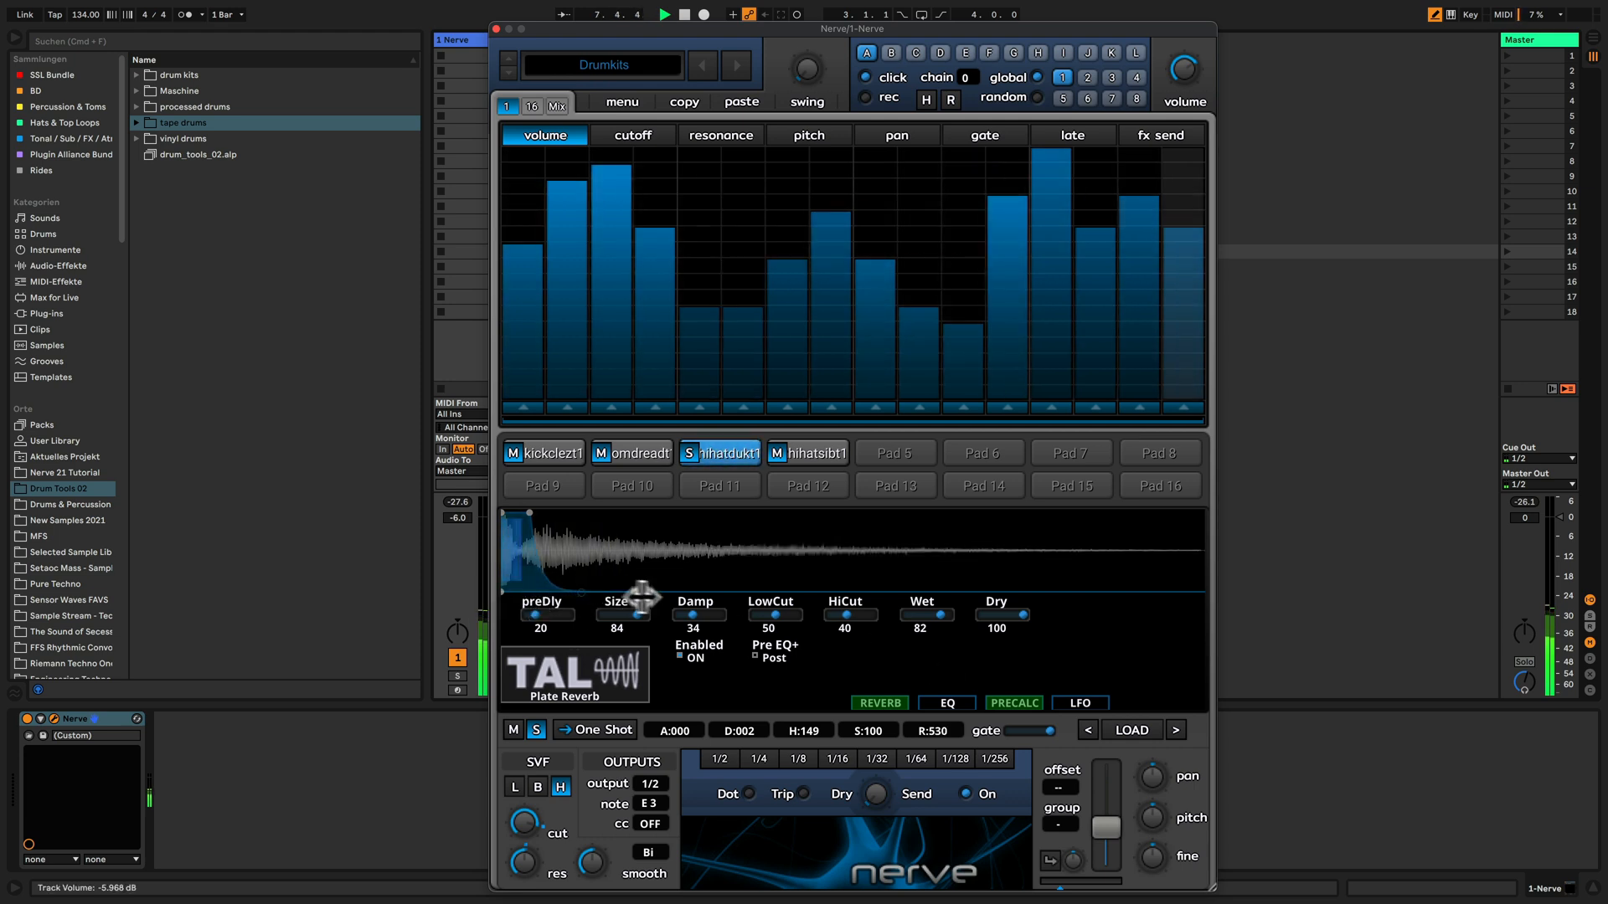
left_click_drag(531, 591, 965, 556)
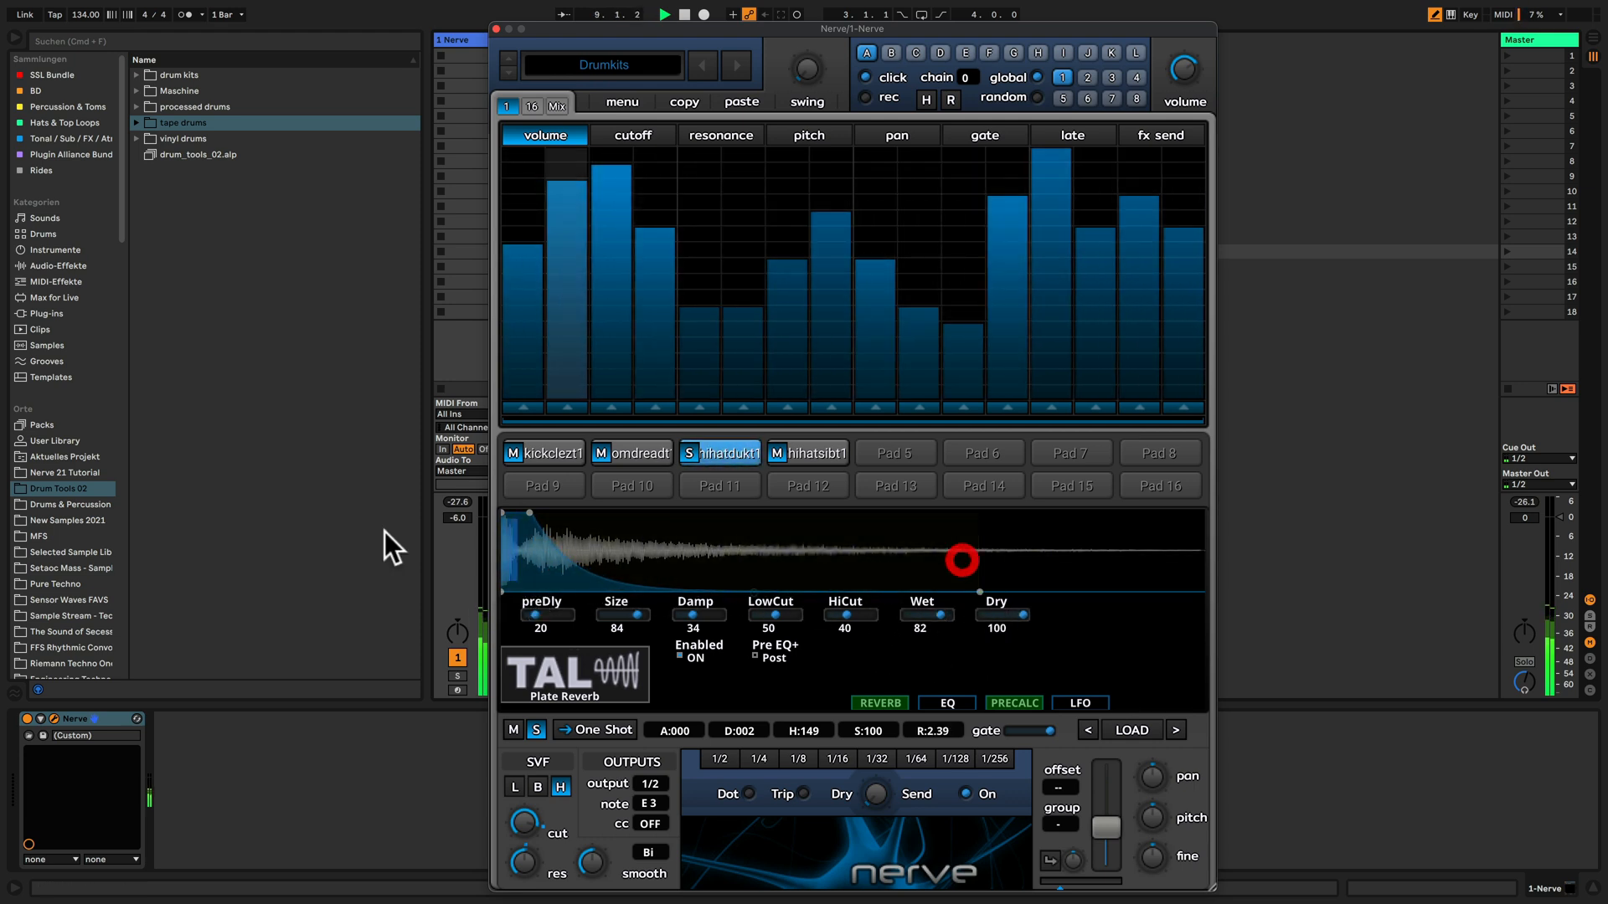
left_click_drag(528, 513, 650, 511)
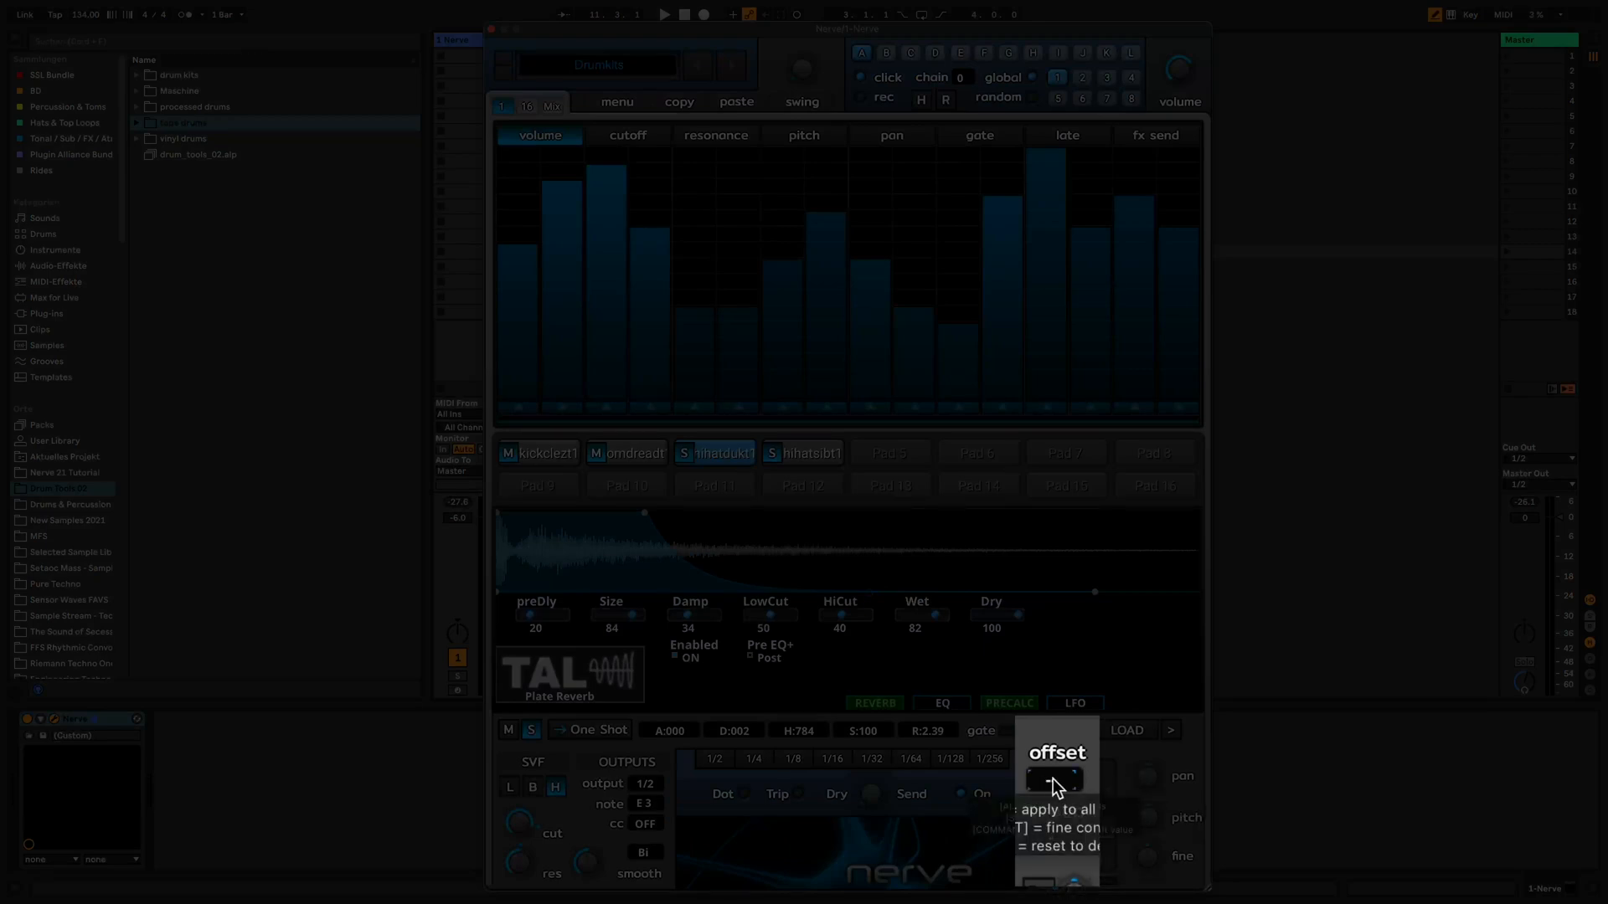
Try a timing offset of 4.0 on the pad 3 hi-hat, and reset it to 0.
left_click_drag(1057, 778, 1081, 756)
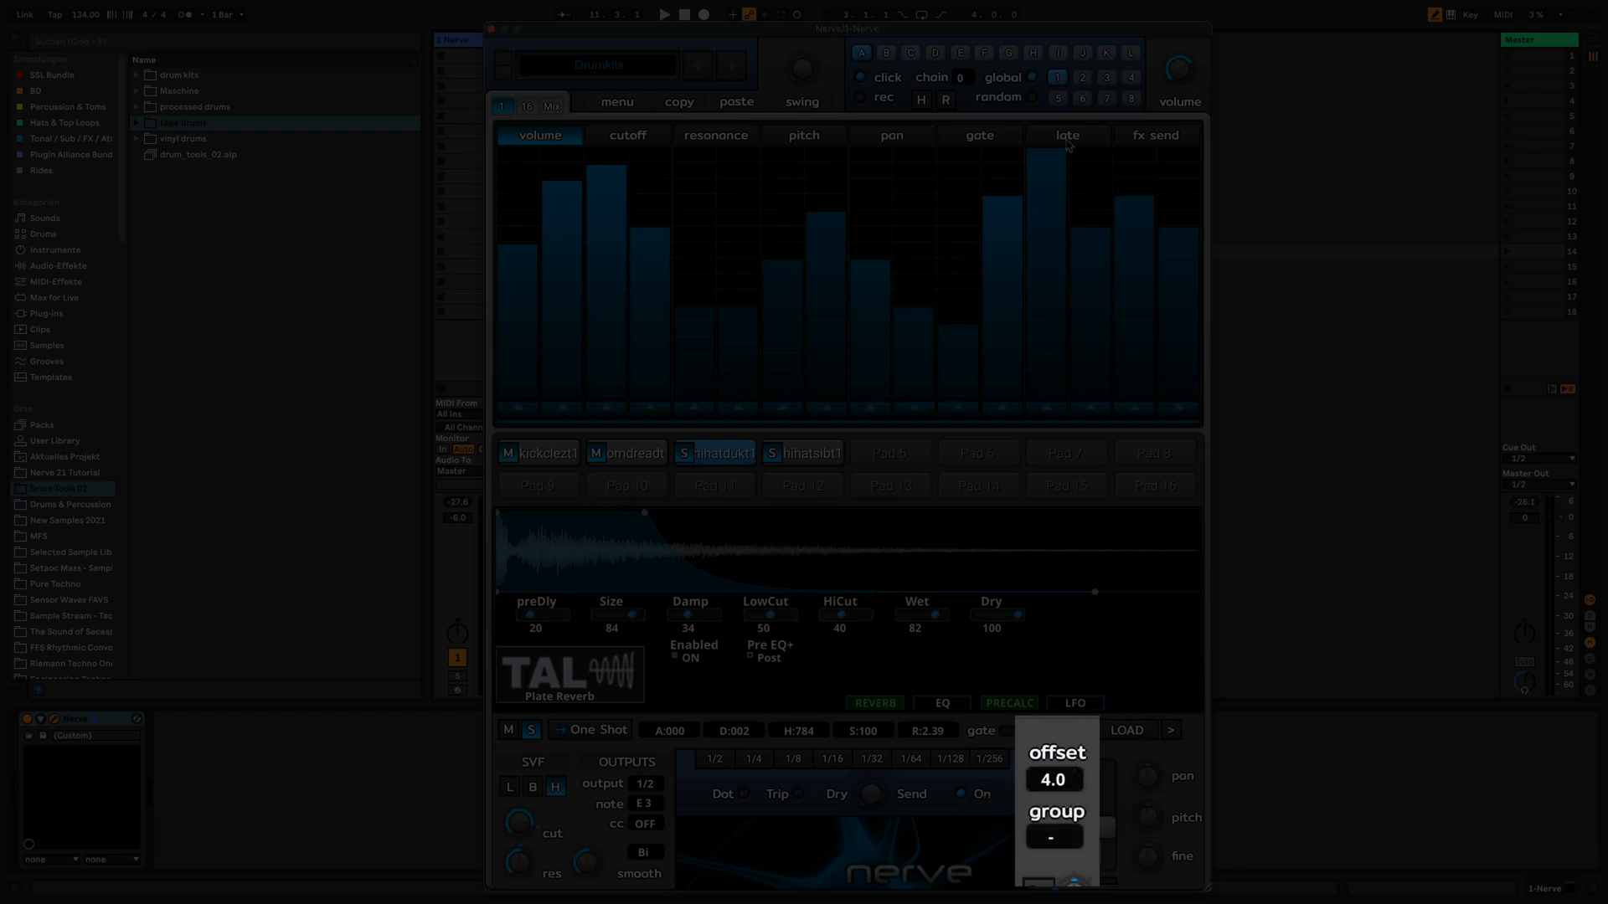
mouse_move(1066, 794)
left_mouse_down()
mouse_move(1065, 817)
mouse_move(1061, 781)
left_mouse_up()
type("0")
key("Return")
Assign the pad 3 and pad 4 hi-hats to group 1 and play the pattern.
left_click(739, 459)
left_click_drag(1048, 832, 1062, 767)
left_click(809, 459)
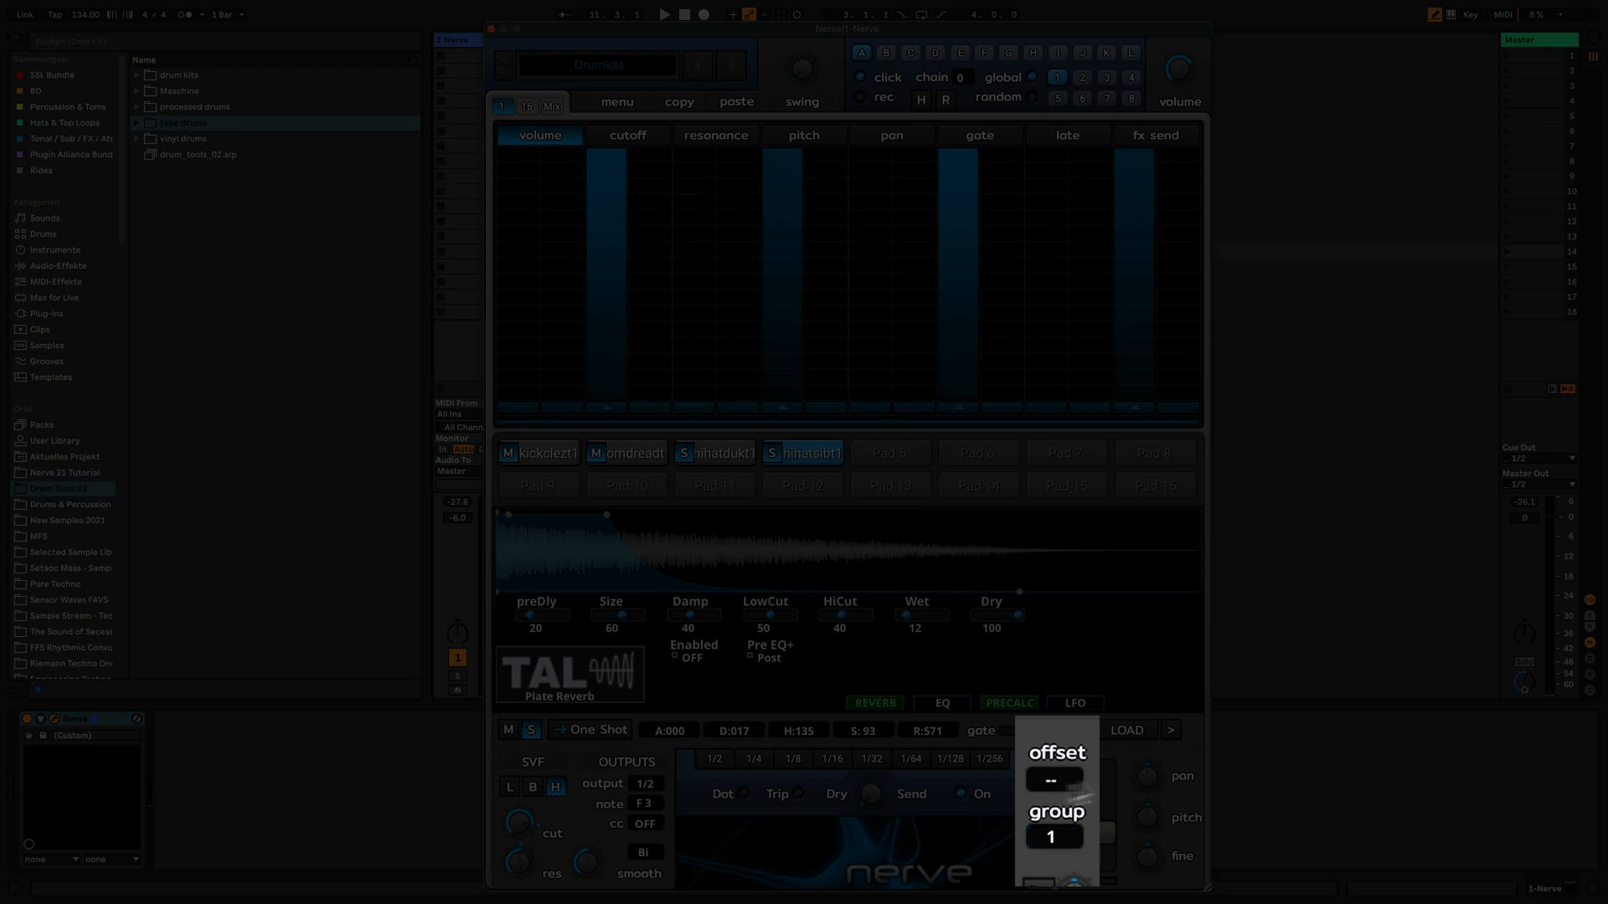
key("space")
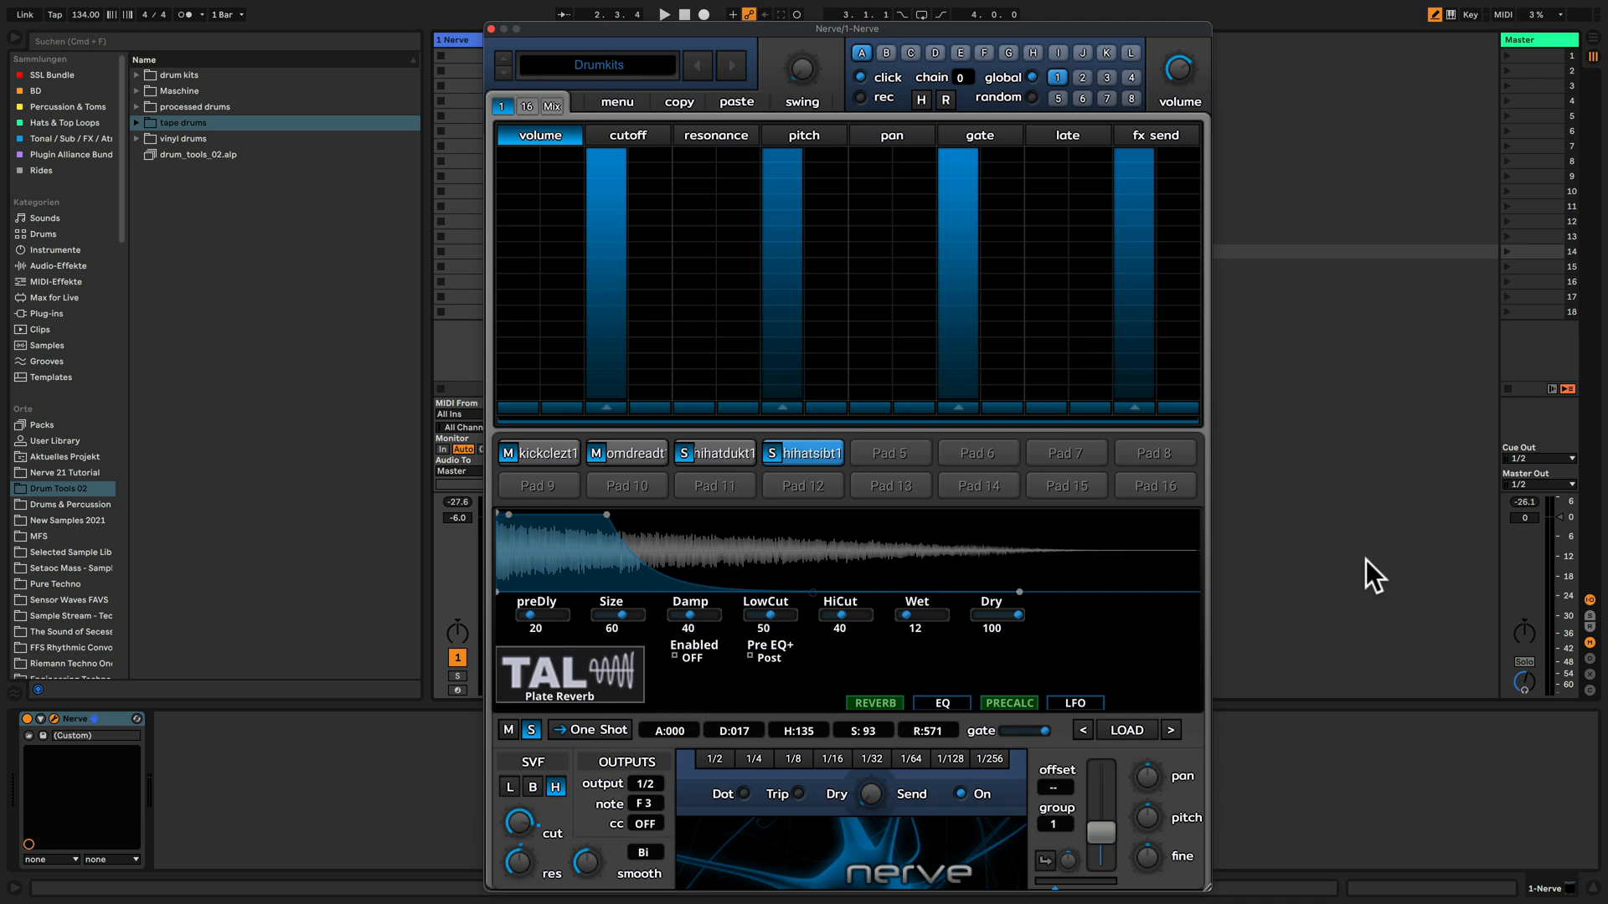
Take the pad 3 and pad 4 hi-hats out of solo and solo the pad 1 kick.
left_click(561, 453)
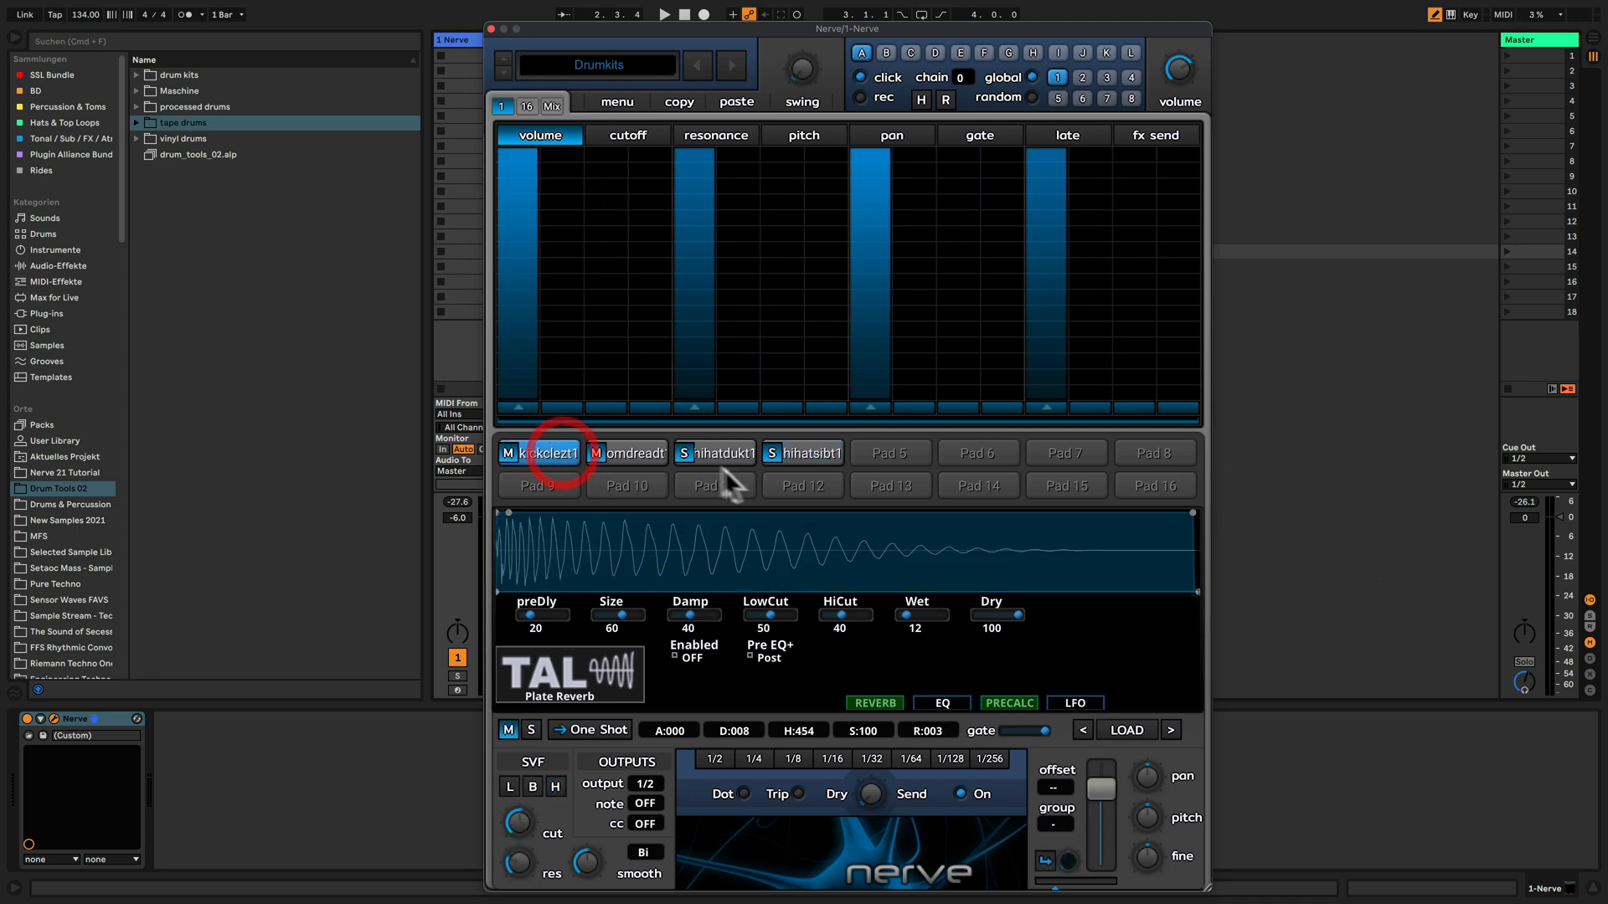
left_click(704, 452)
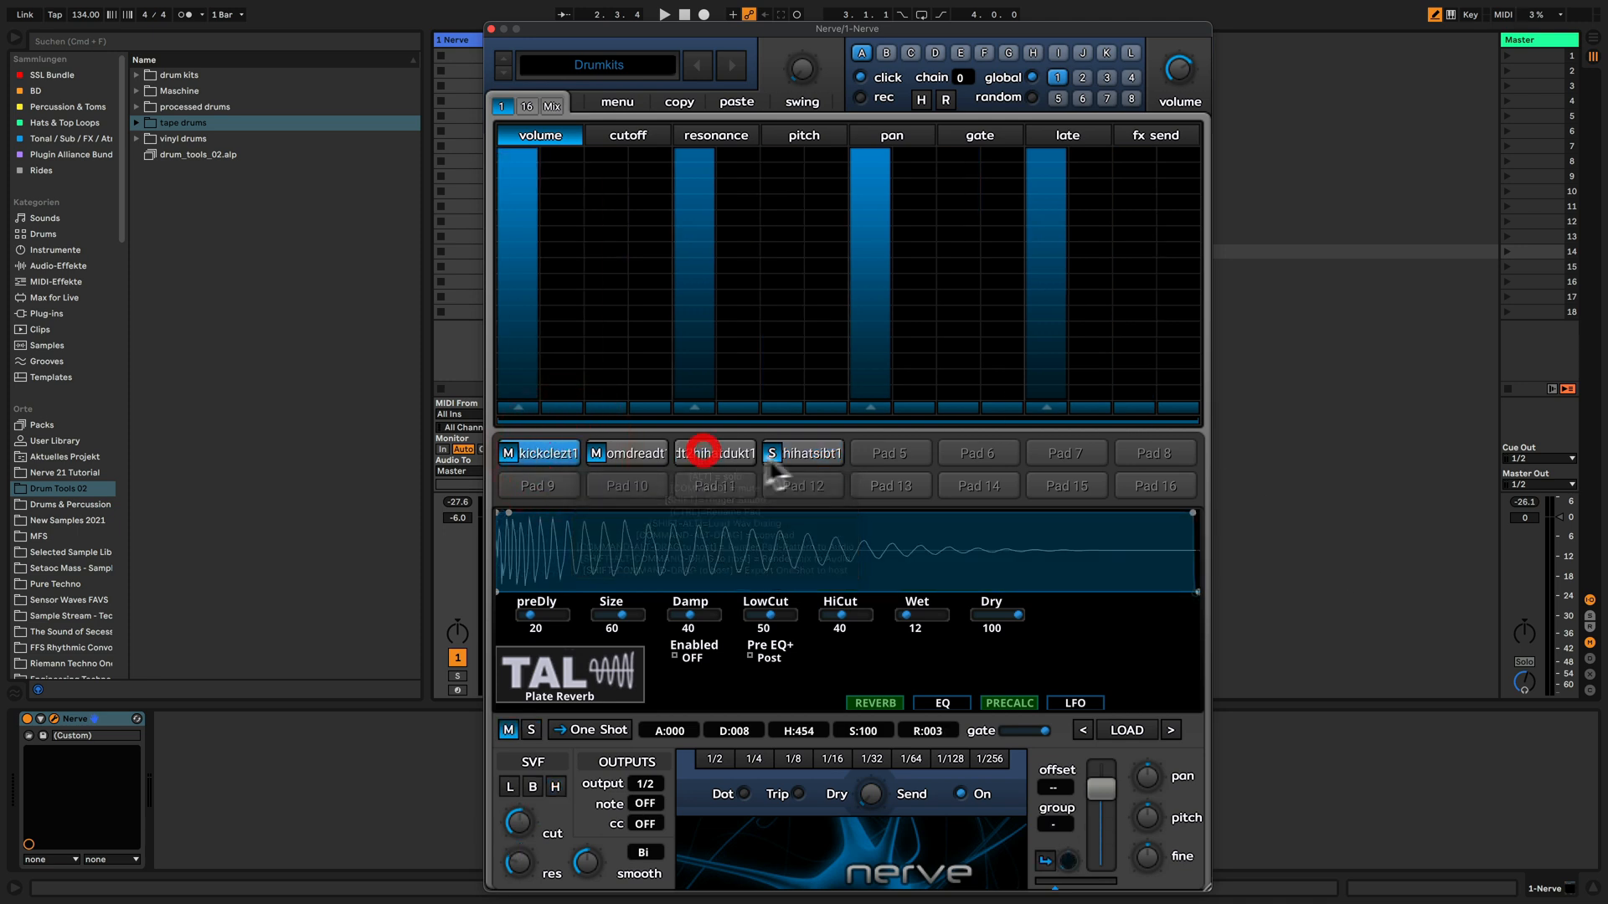
left_click(781, 451, "alt")
left_click(527, 456, "alt")
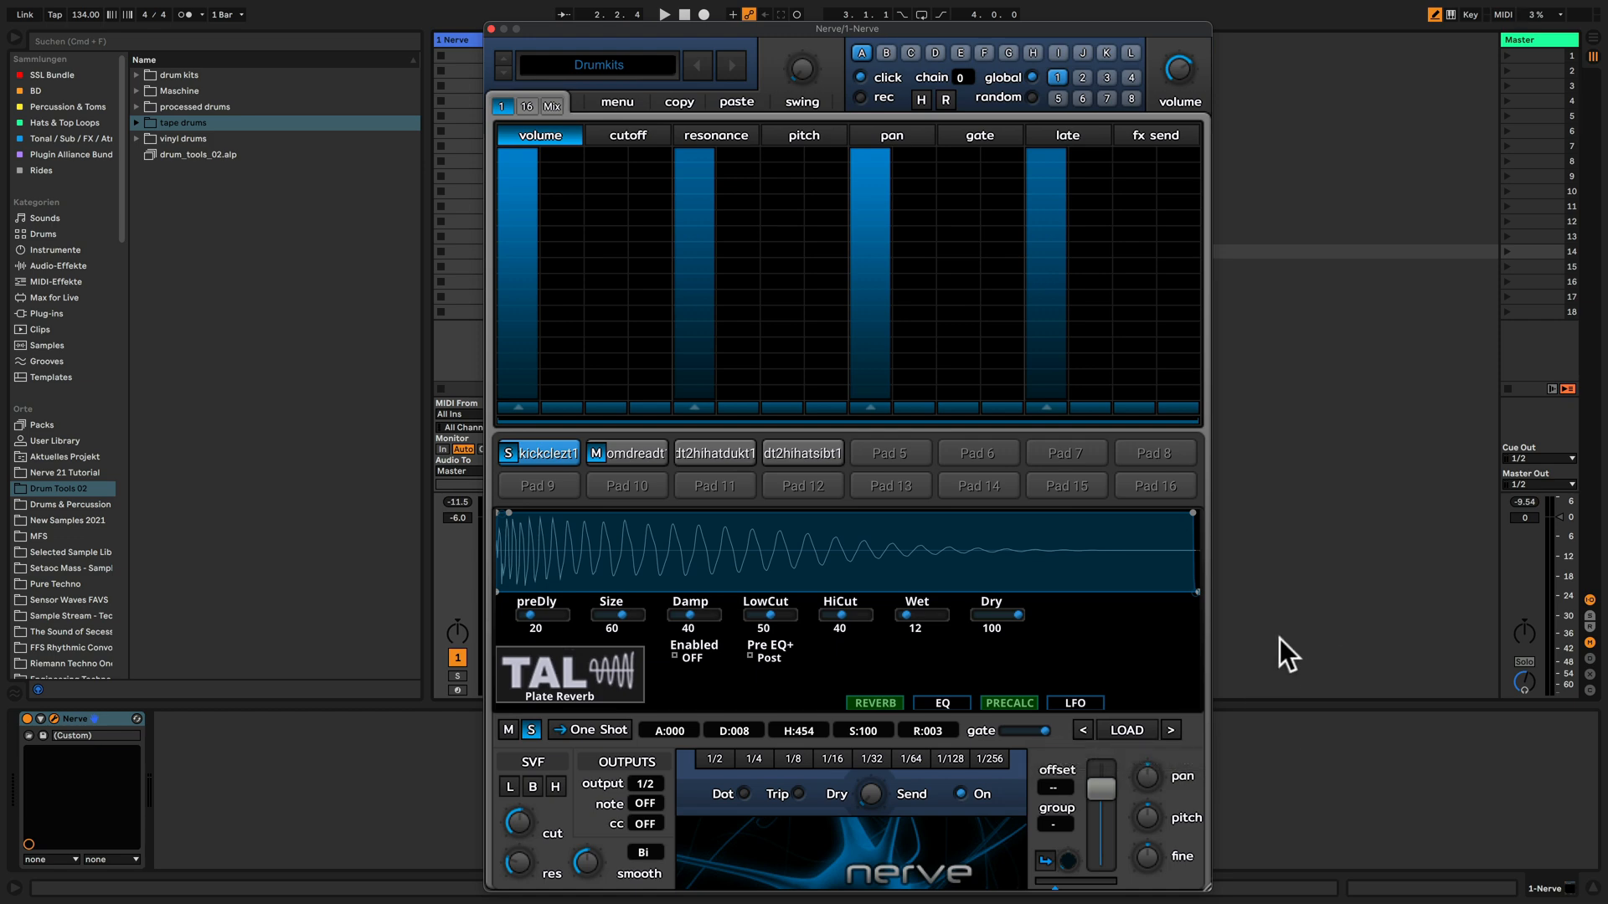
Browse forward through the kick samples on pad 1 during playback until dt2kickclept1 is loaded.
key("space")
left_click(1171, 731)
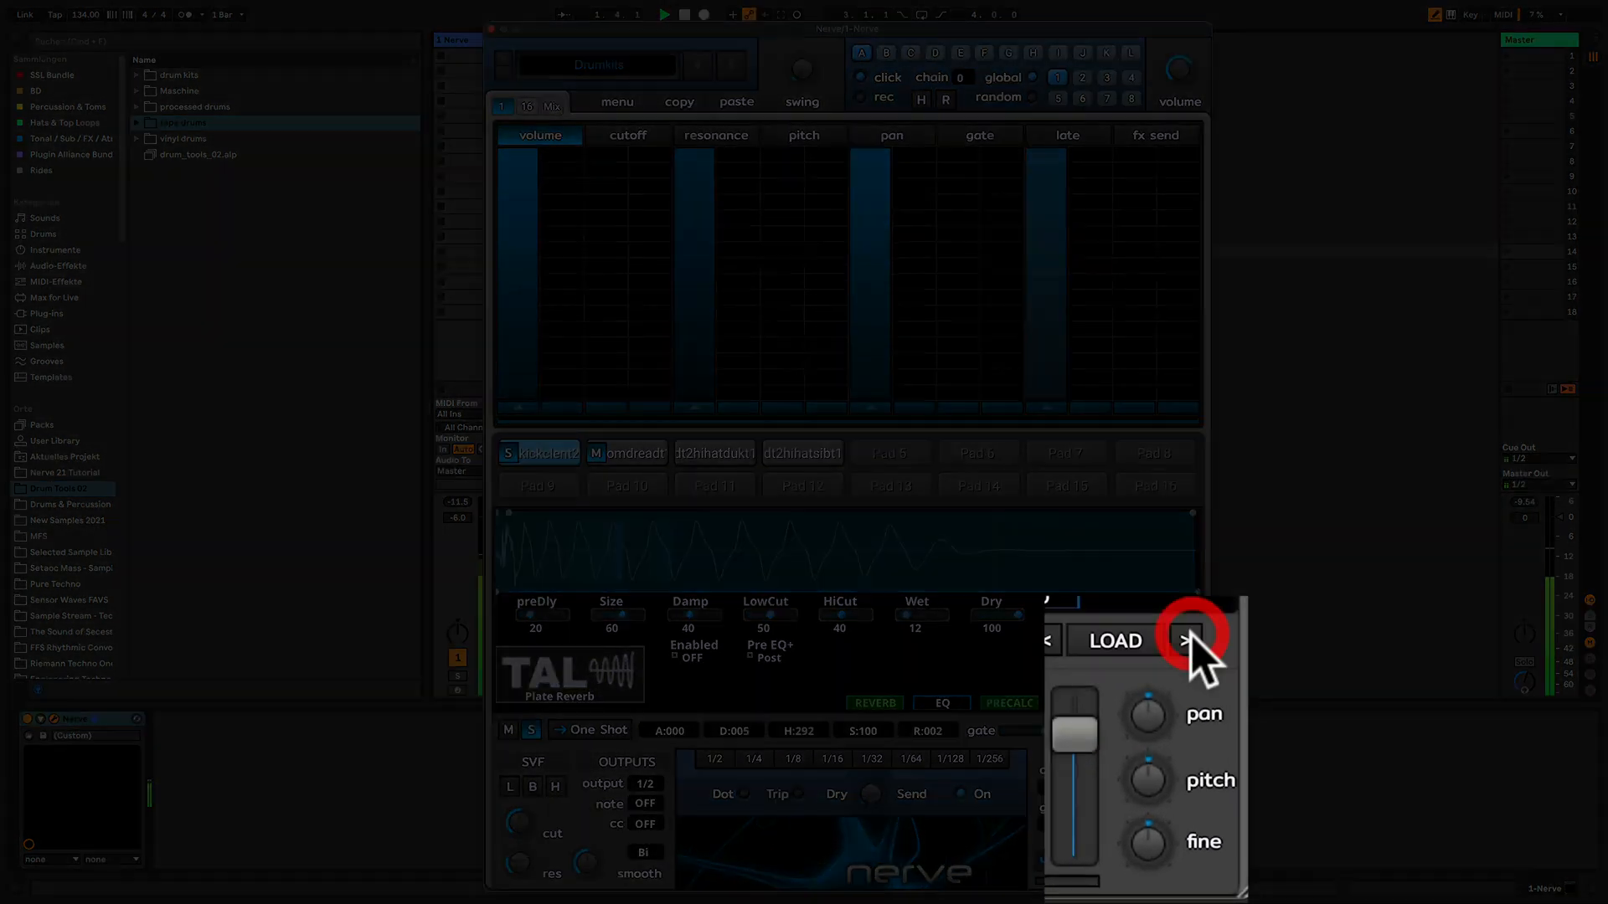
left_click(1185, 641)
left_click(1185, 642)
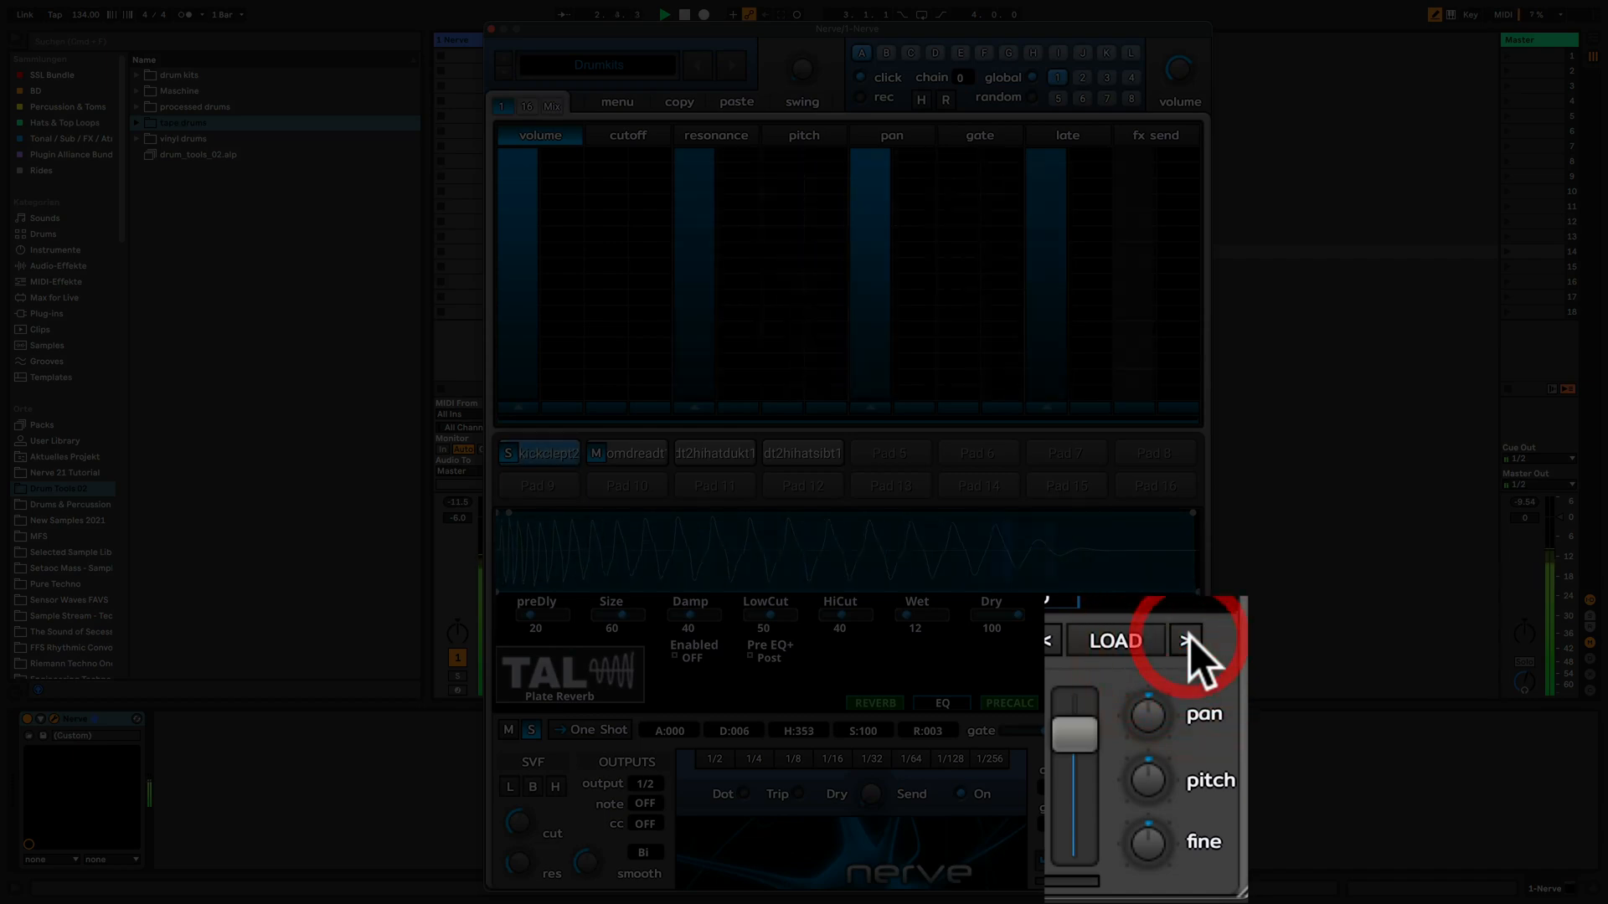
left_click(1185, 641)
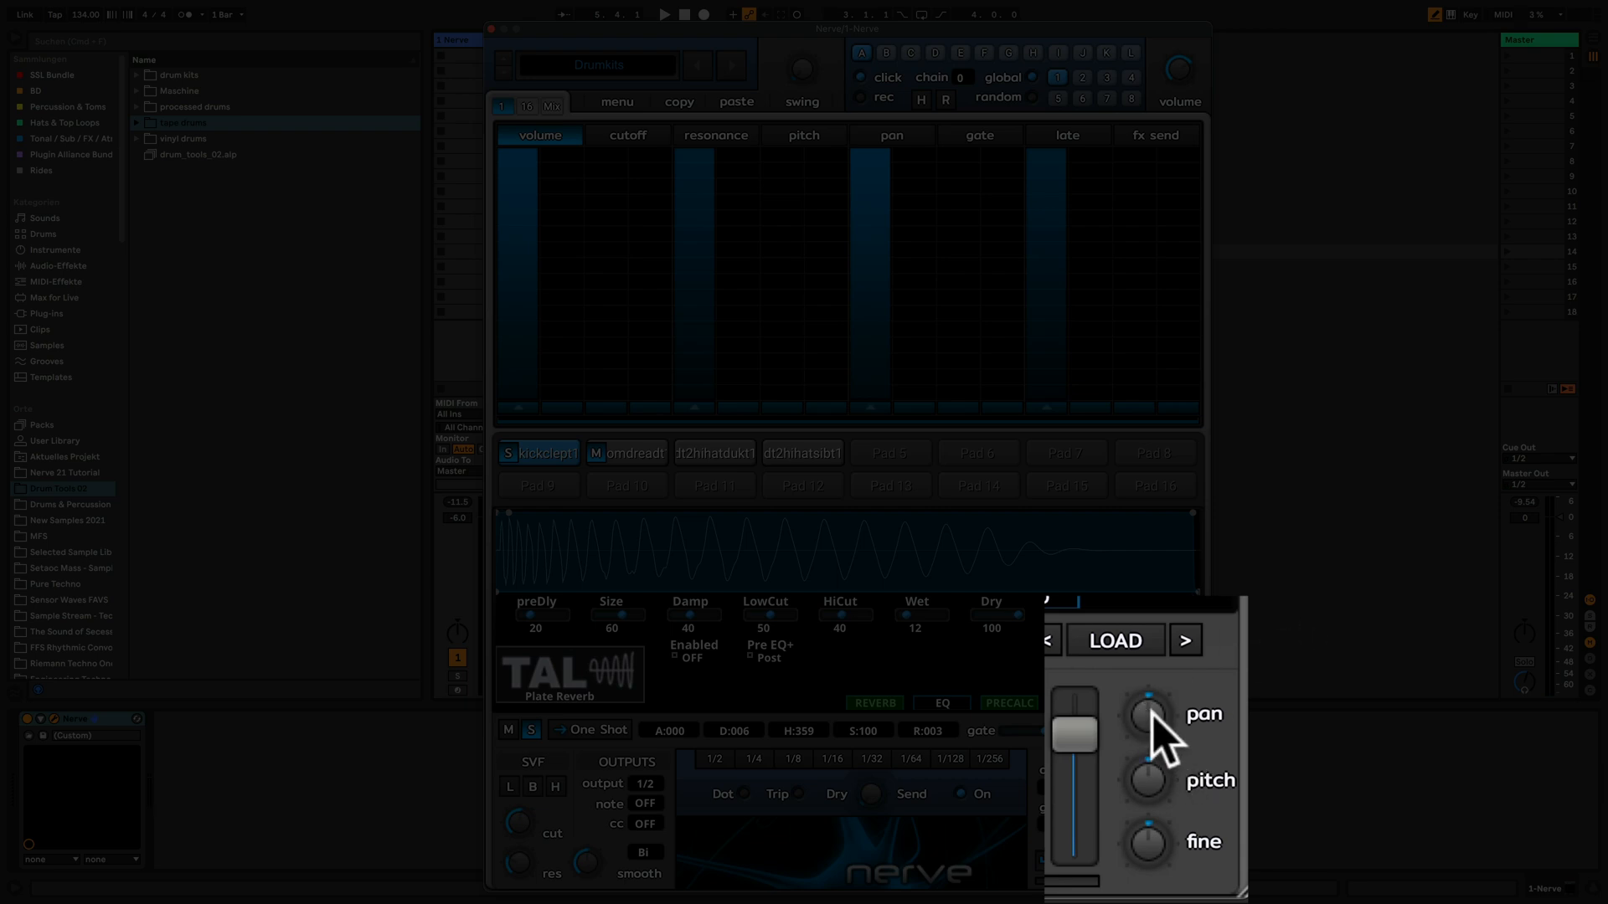
Try the volume, pan, pitch and fine controls on the pad 1 kick during playback, resetting pan, pitch and fine to their defaults.
key("space")
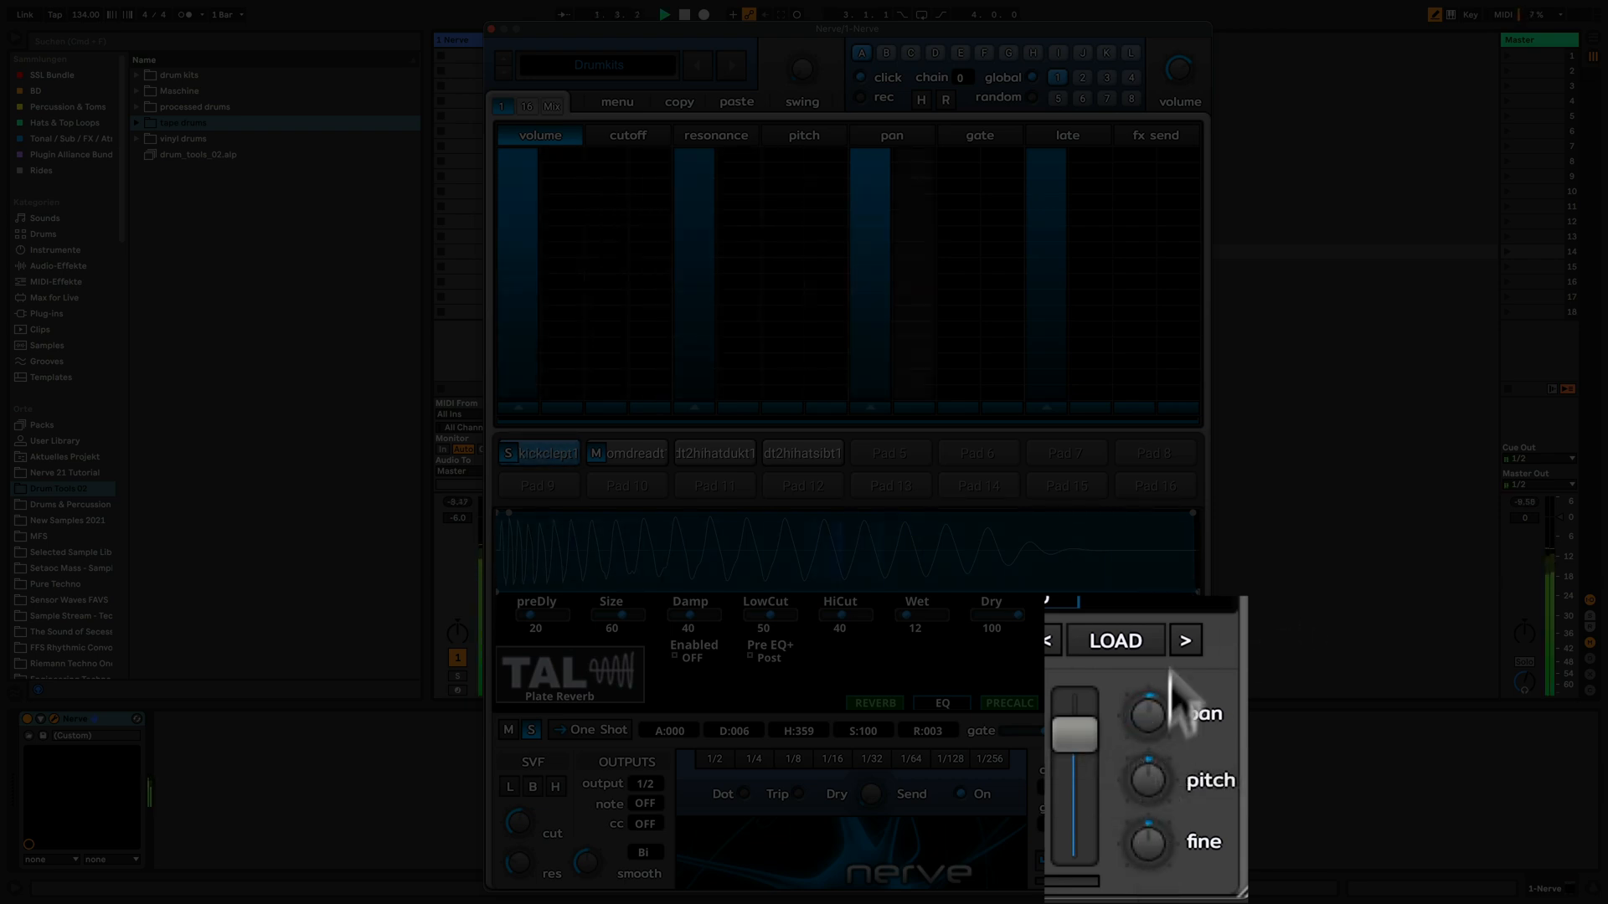
left_click_drag(1184, 670, 1153, 863)
left_click(1158, 725, "super")
left_click(1181, 698, "super")
left_click(1149, 772, "super")
left_click(1147, 843, "super")
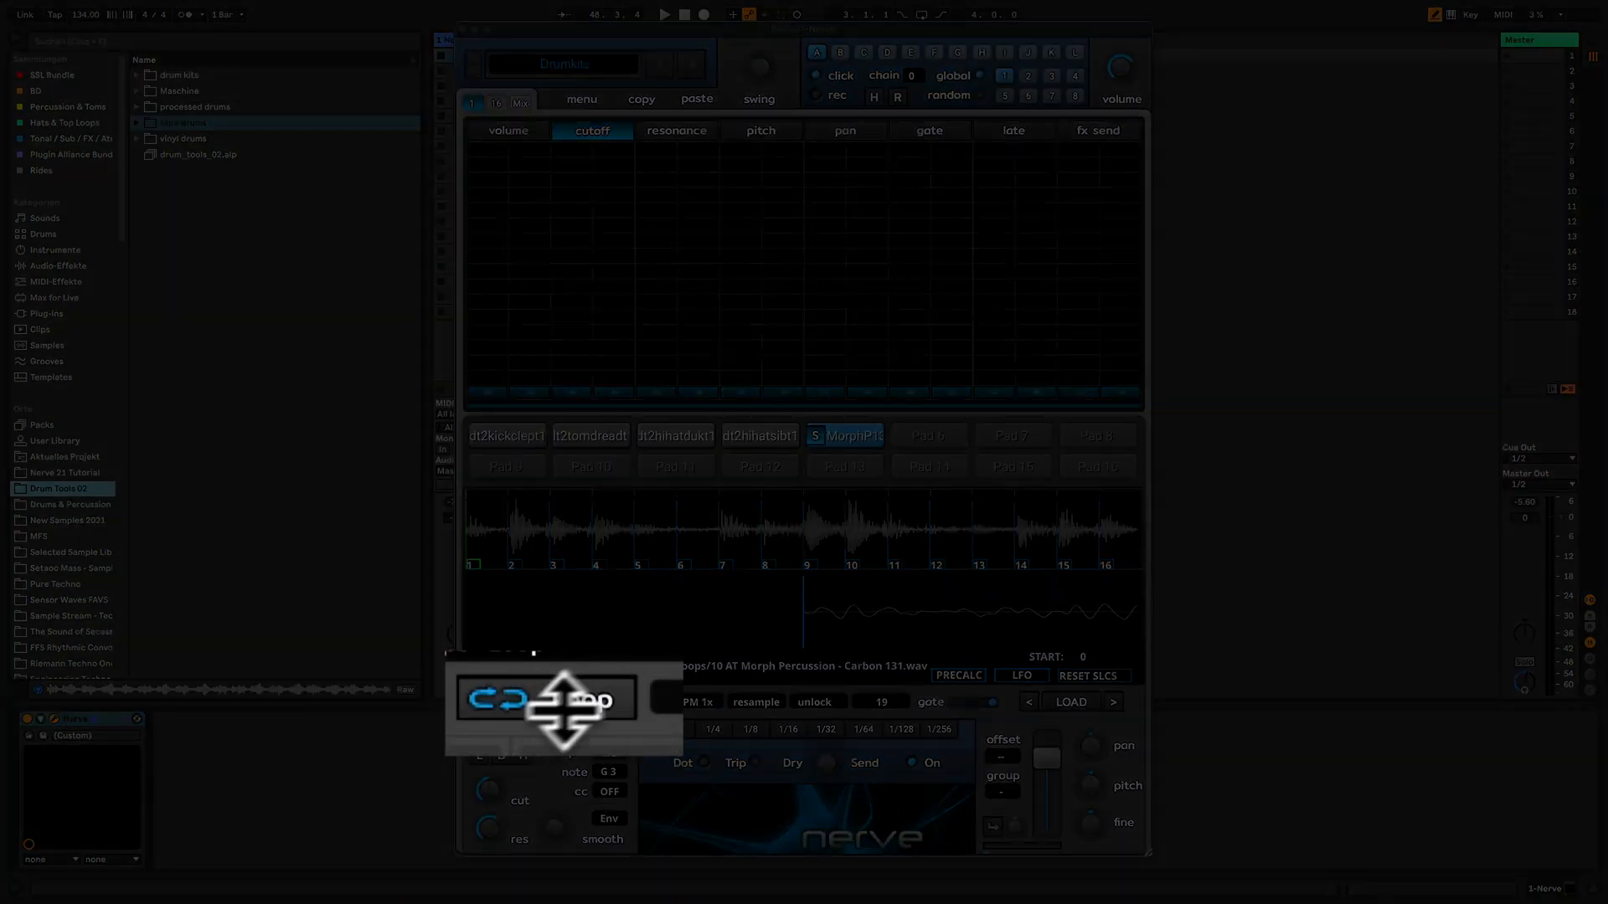
Compare One Shot with Loop mode on the pad 5 percussion loop, and try its gate during playback.
left_click(559, 702)
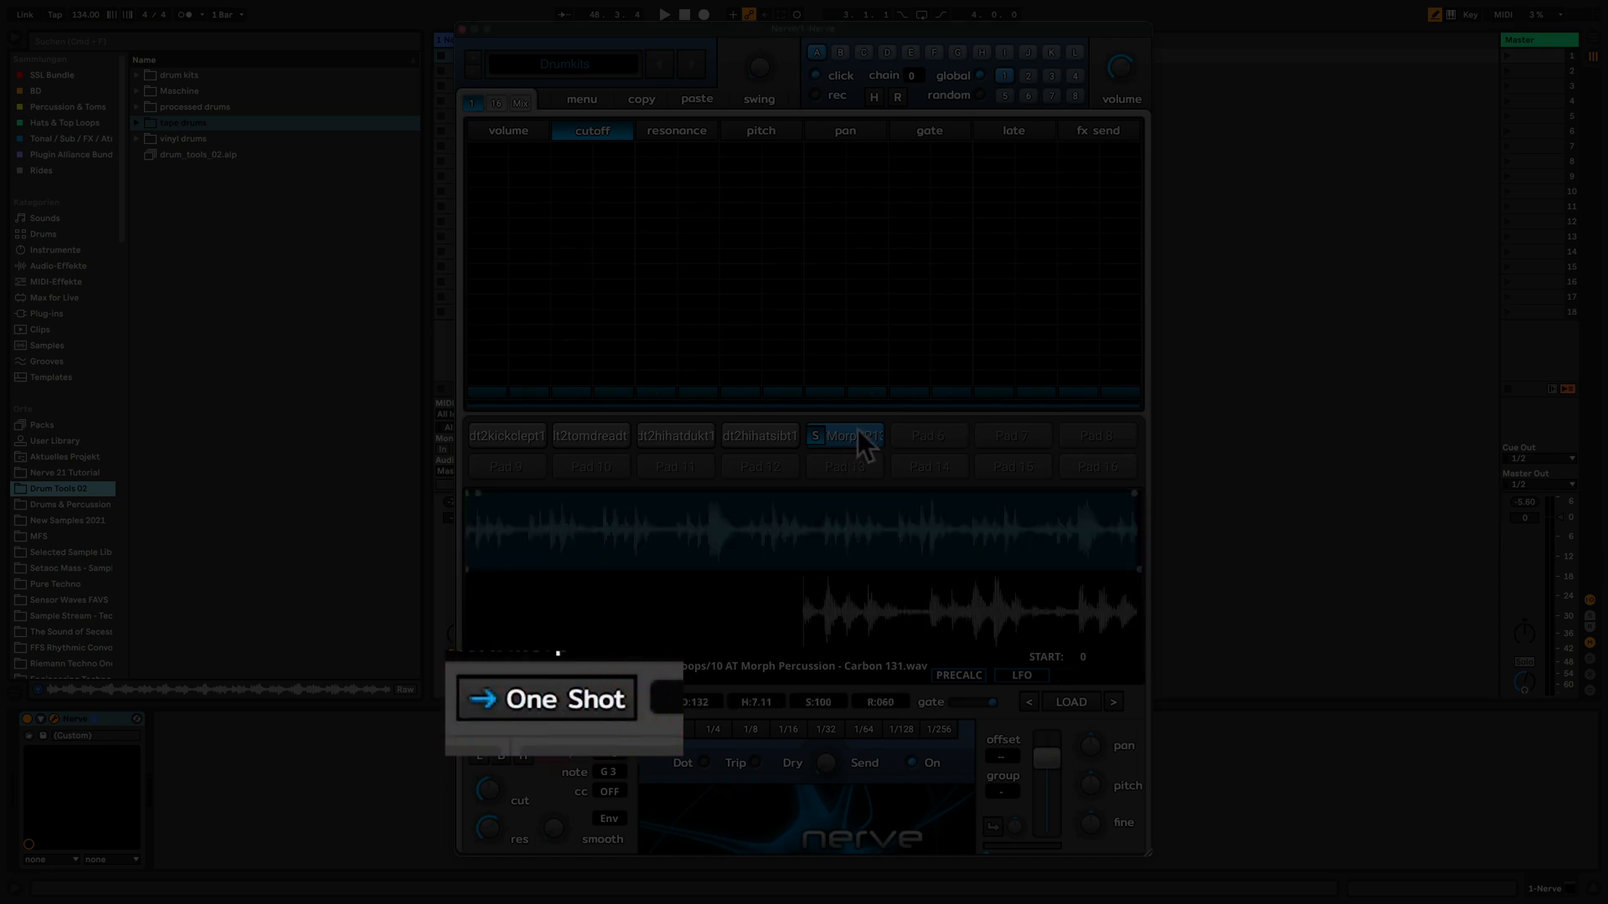
left_click(600, 705)
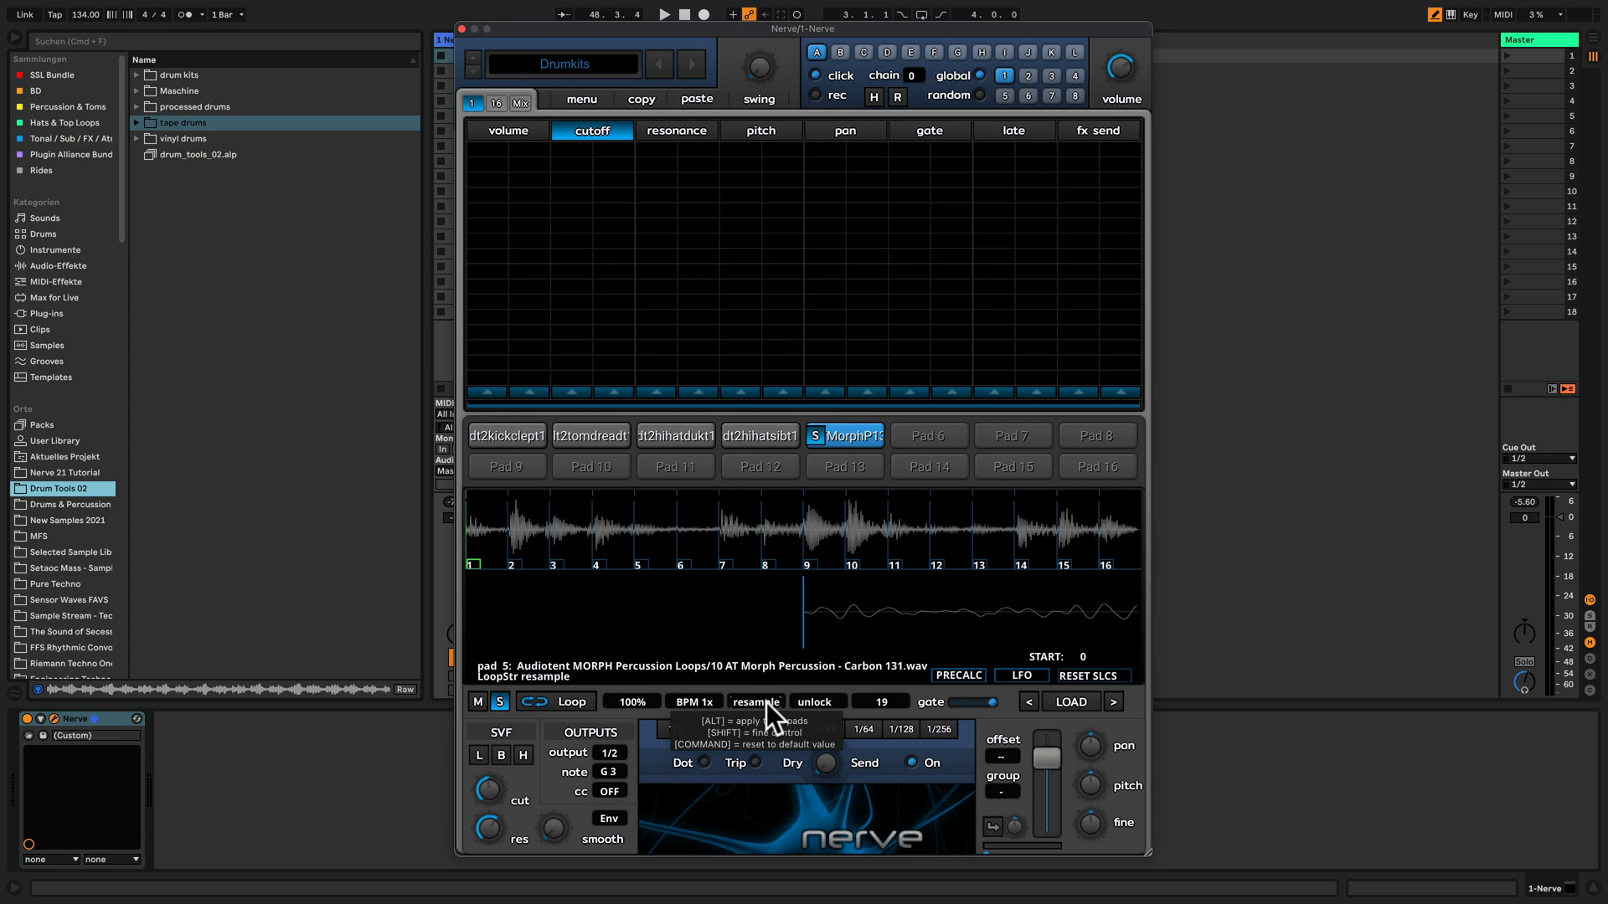
key("space")
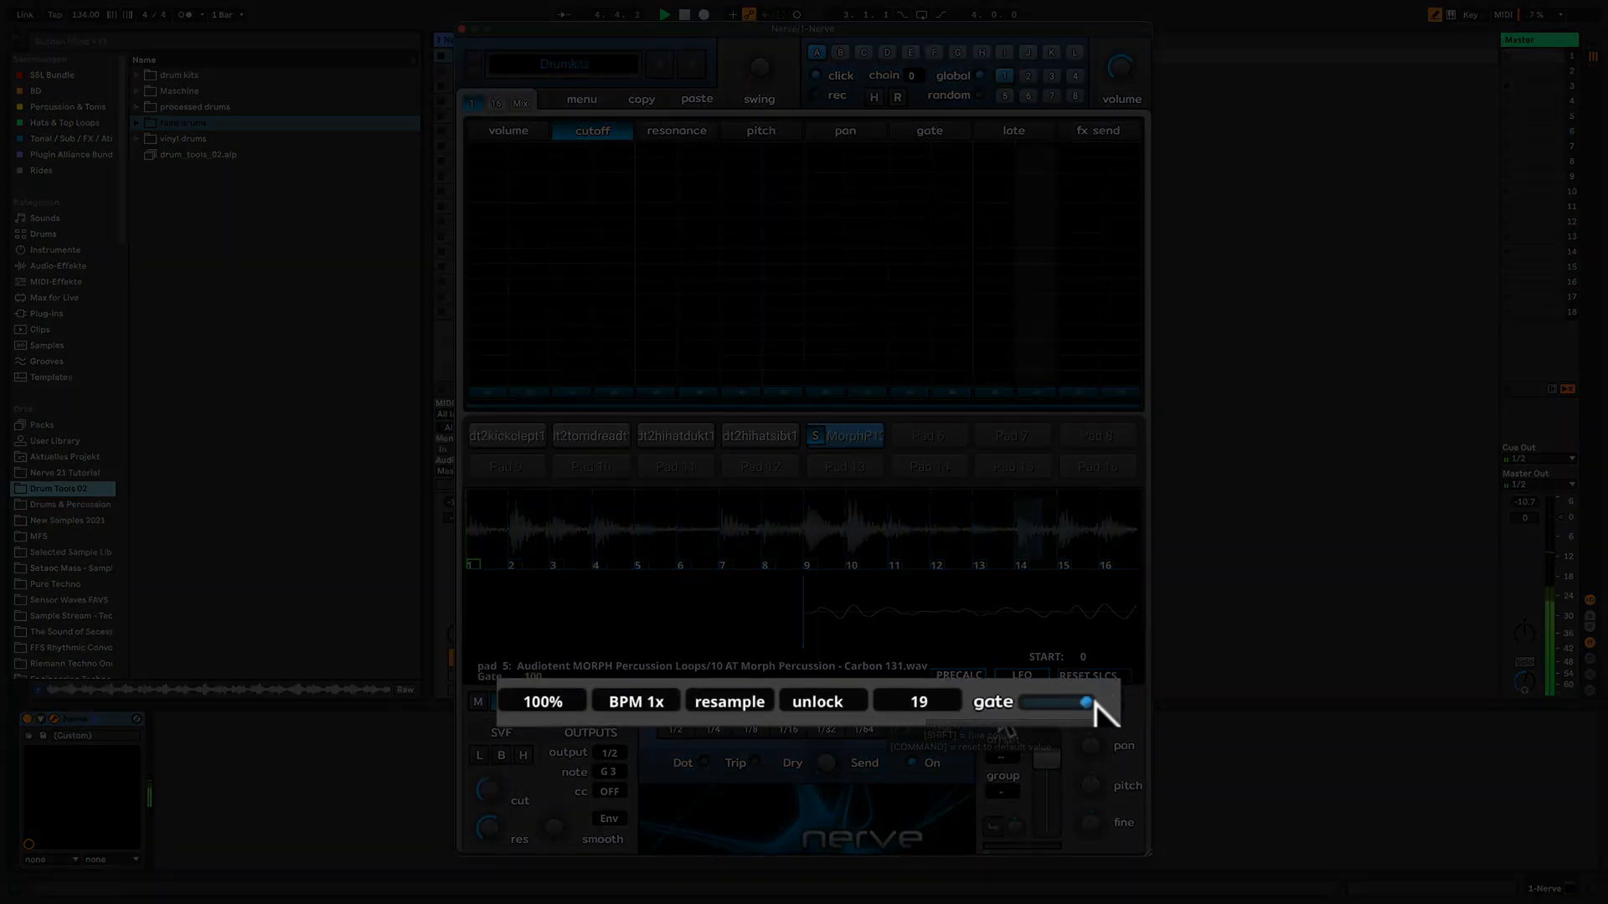
left_click_drag(1087, 702, 1156, 687)
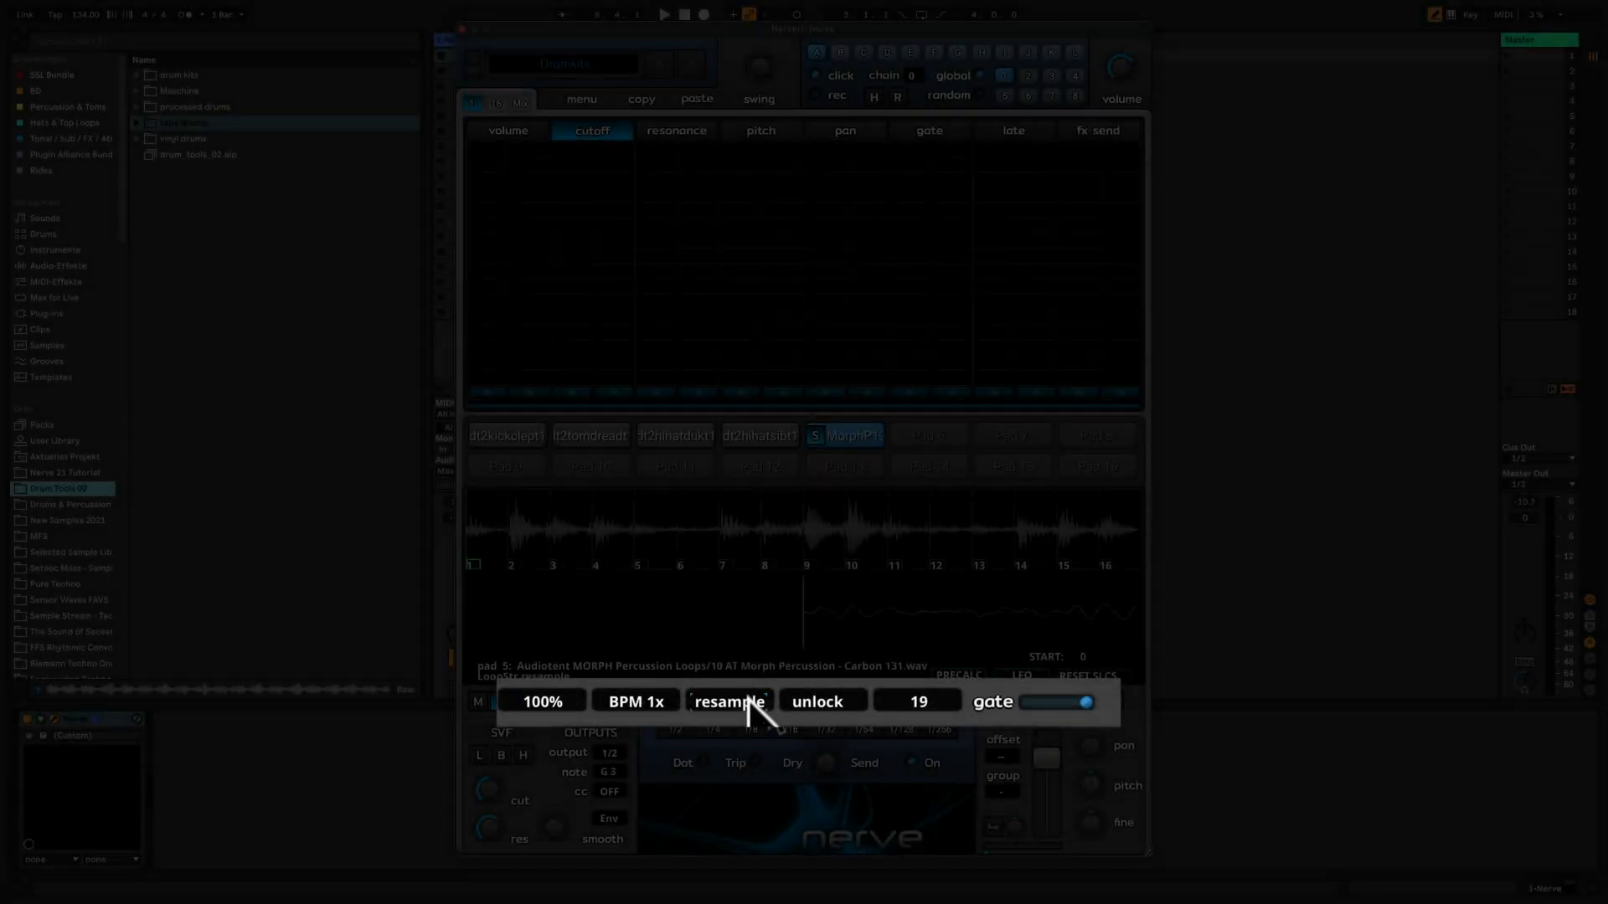
Compare the slice and stretch modes on the pad 5 loop during playback, and return it to resample.
left_click(737, 703)
left_click(774, 573)
key("space")
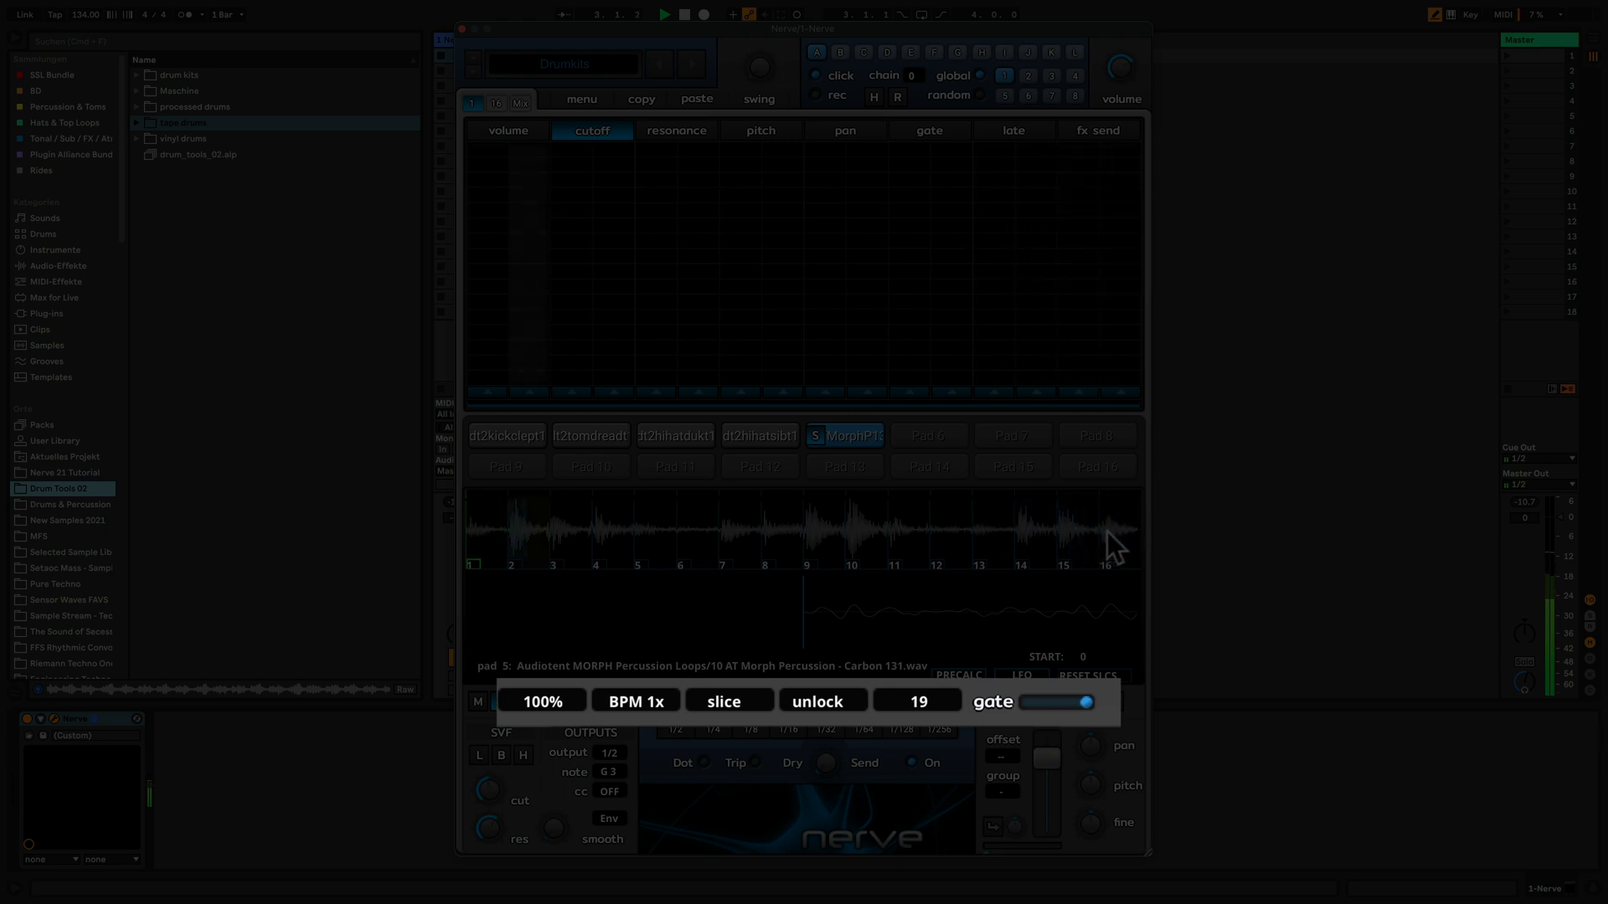
left_click(773, 520)
left_click(722, 704)
left_click(812, 361)
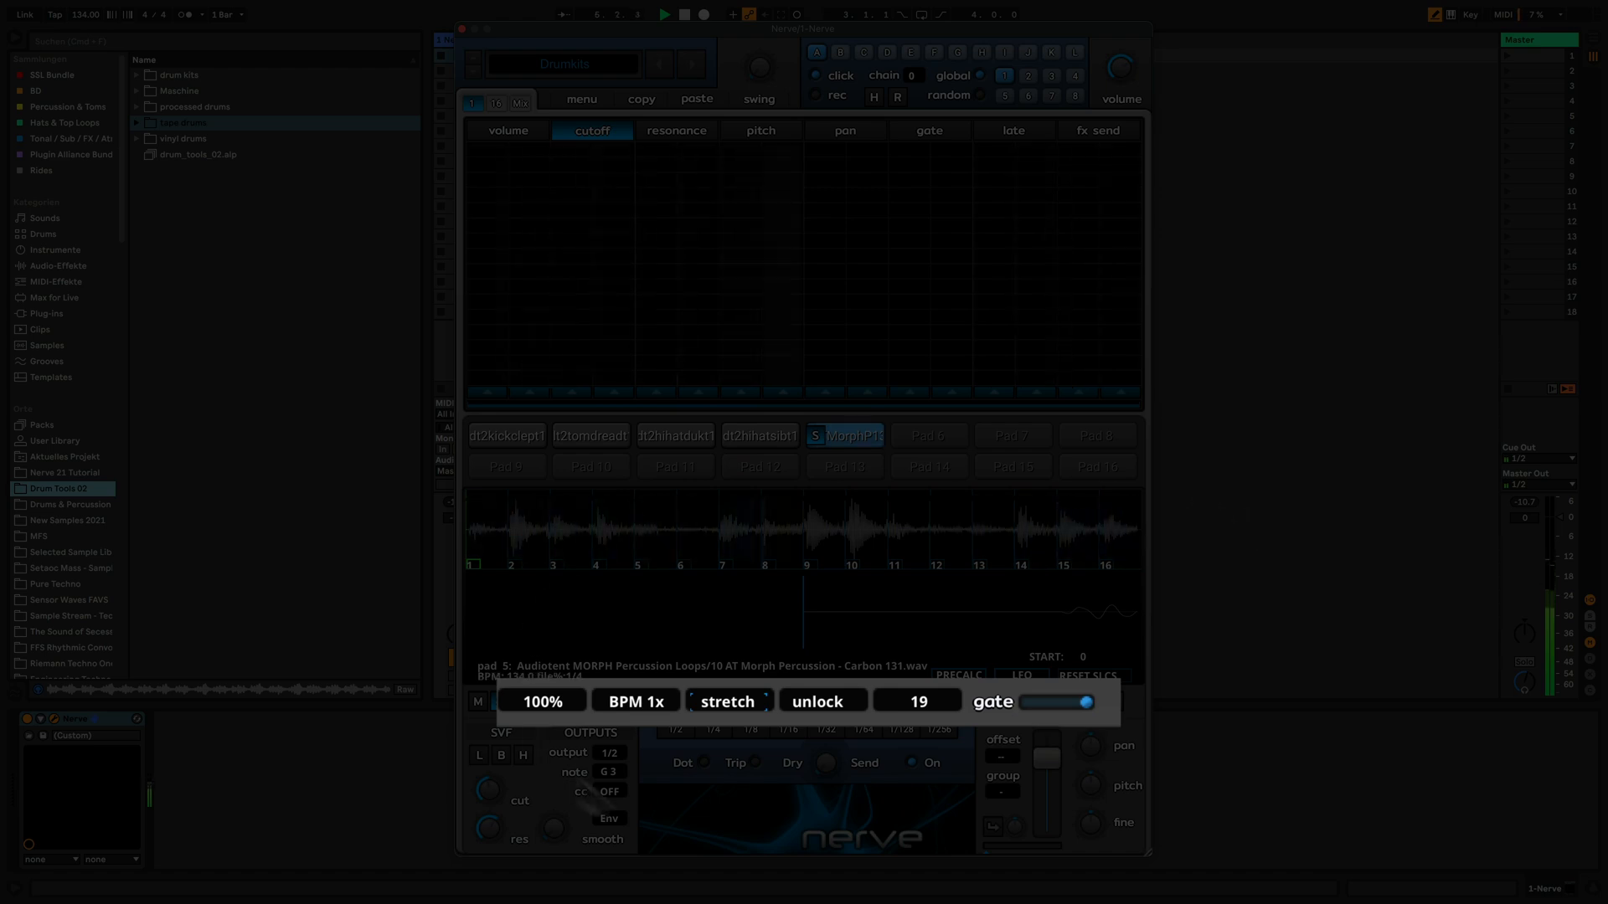
left_click(730, 702)
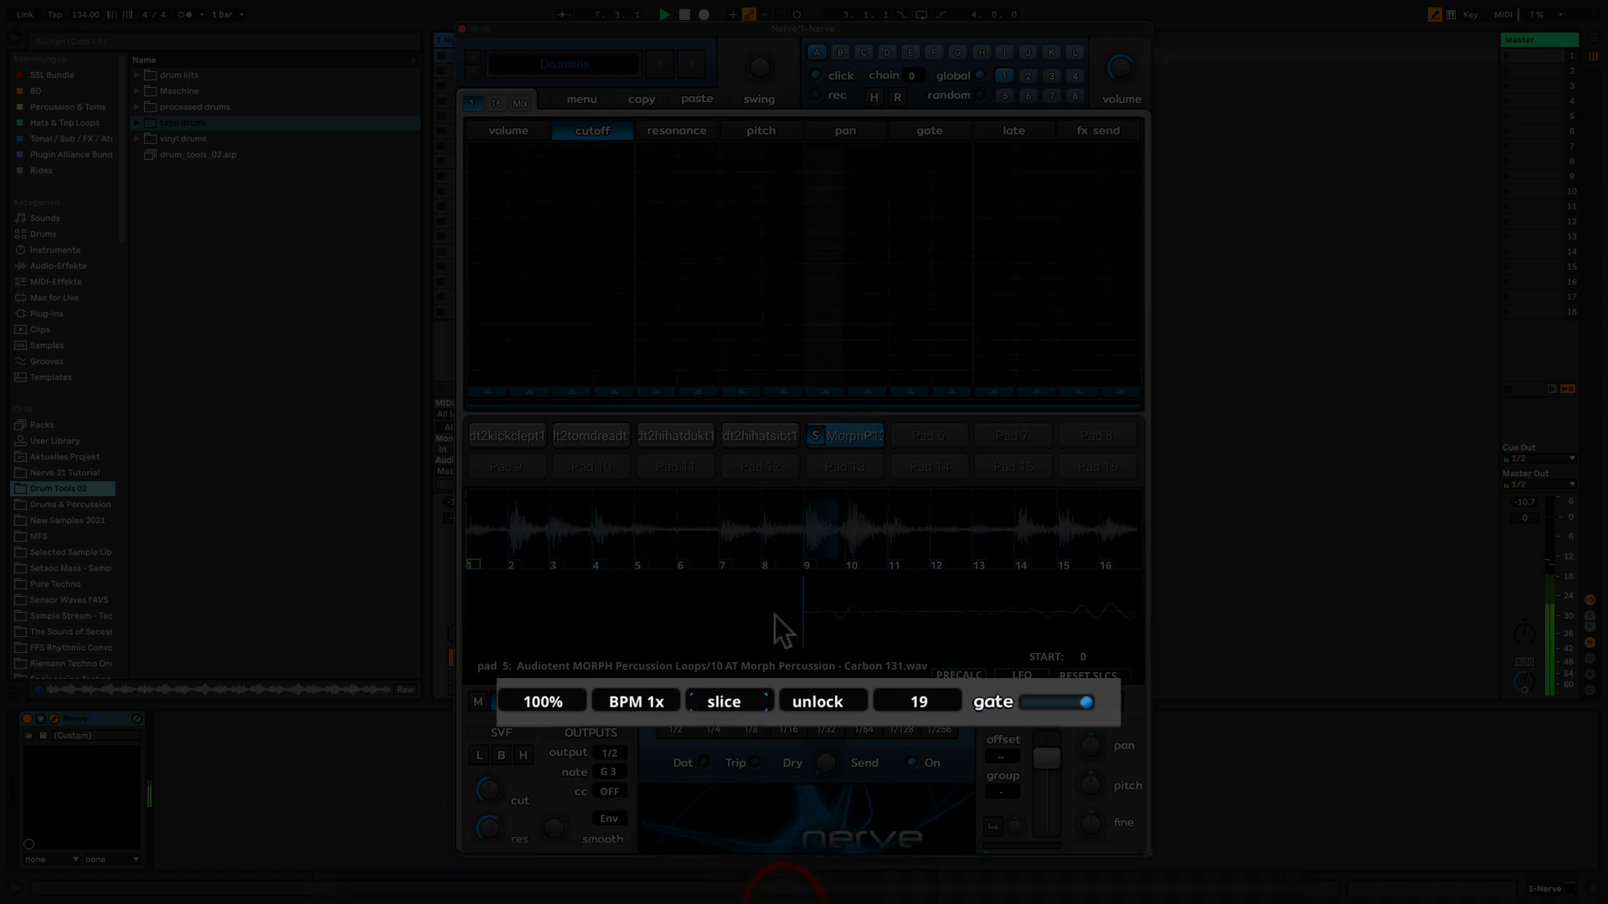
left_click(755, 700)
Try BPM 2x and 4x on the pad 5 loop, settle on BPM /2, and take the pad out of solo.
left_click(664, 702)
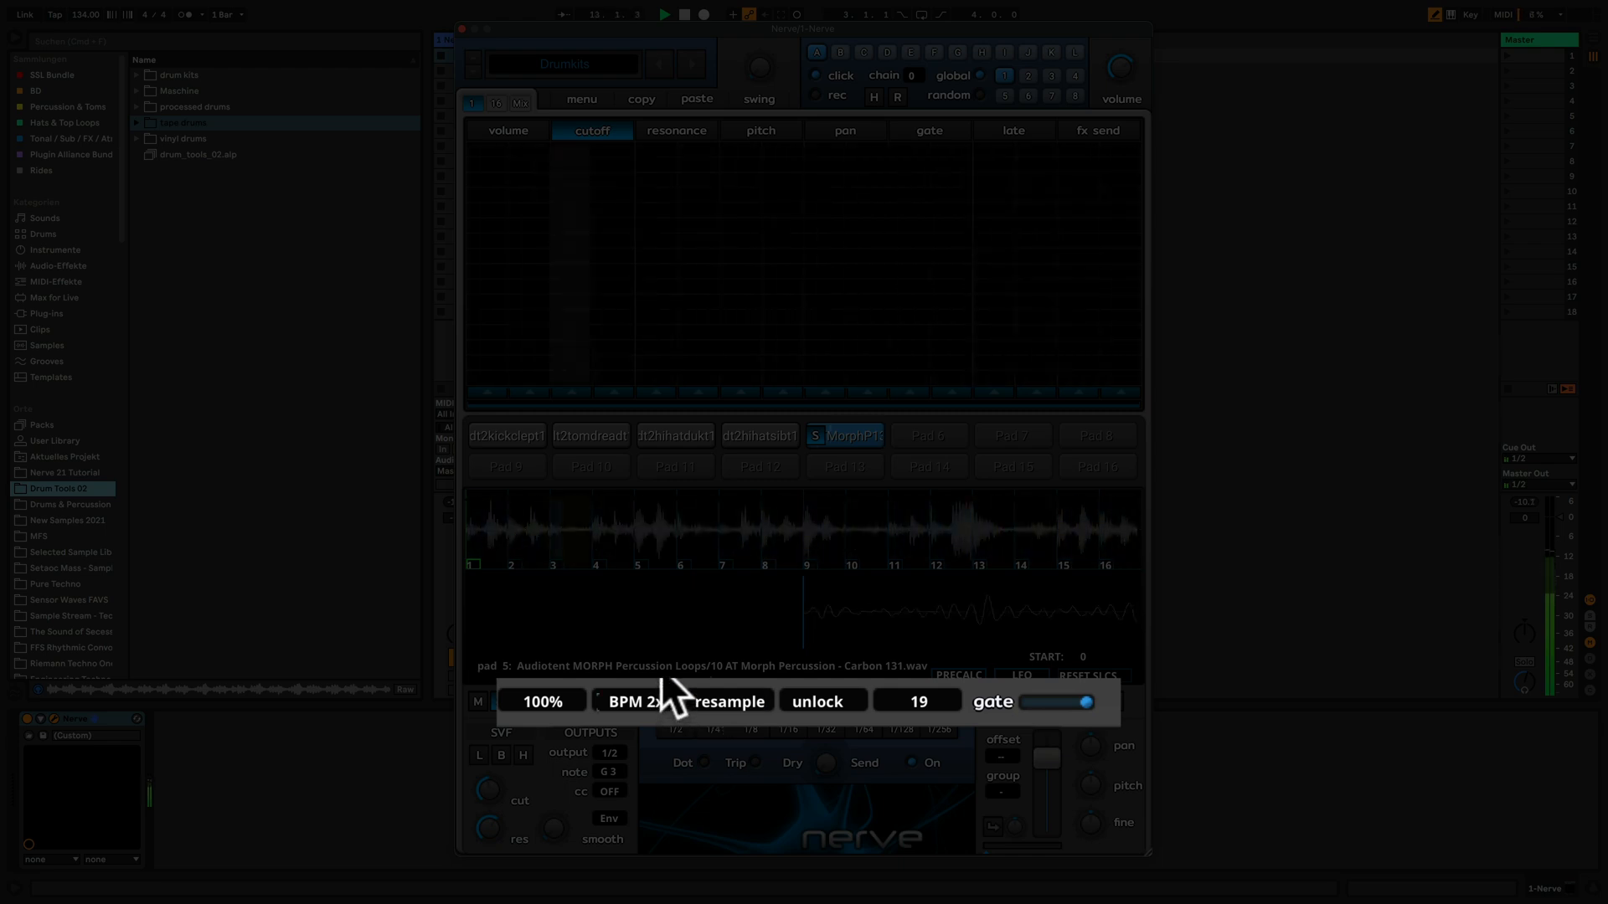
left_click(662, 699)
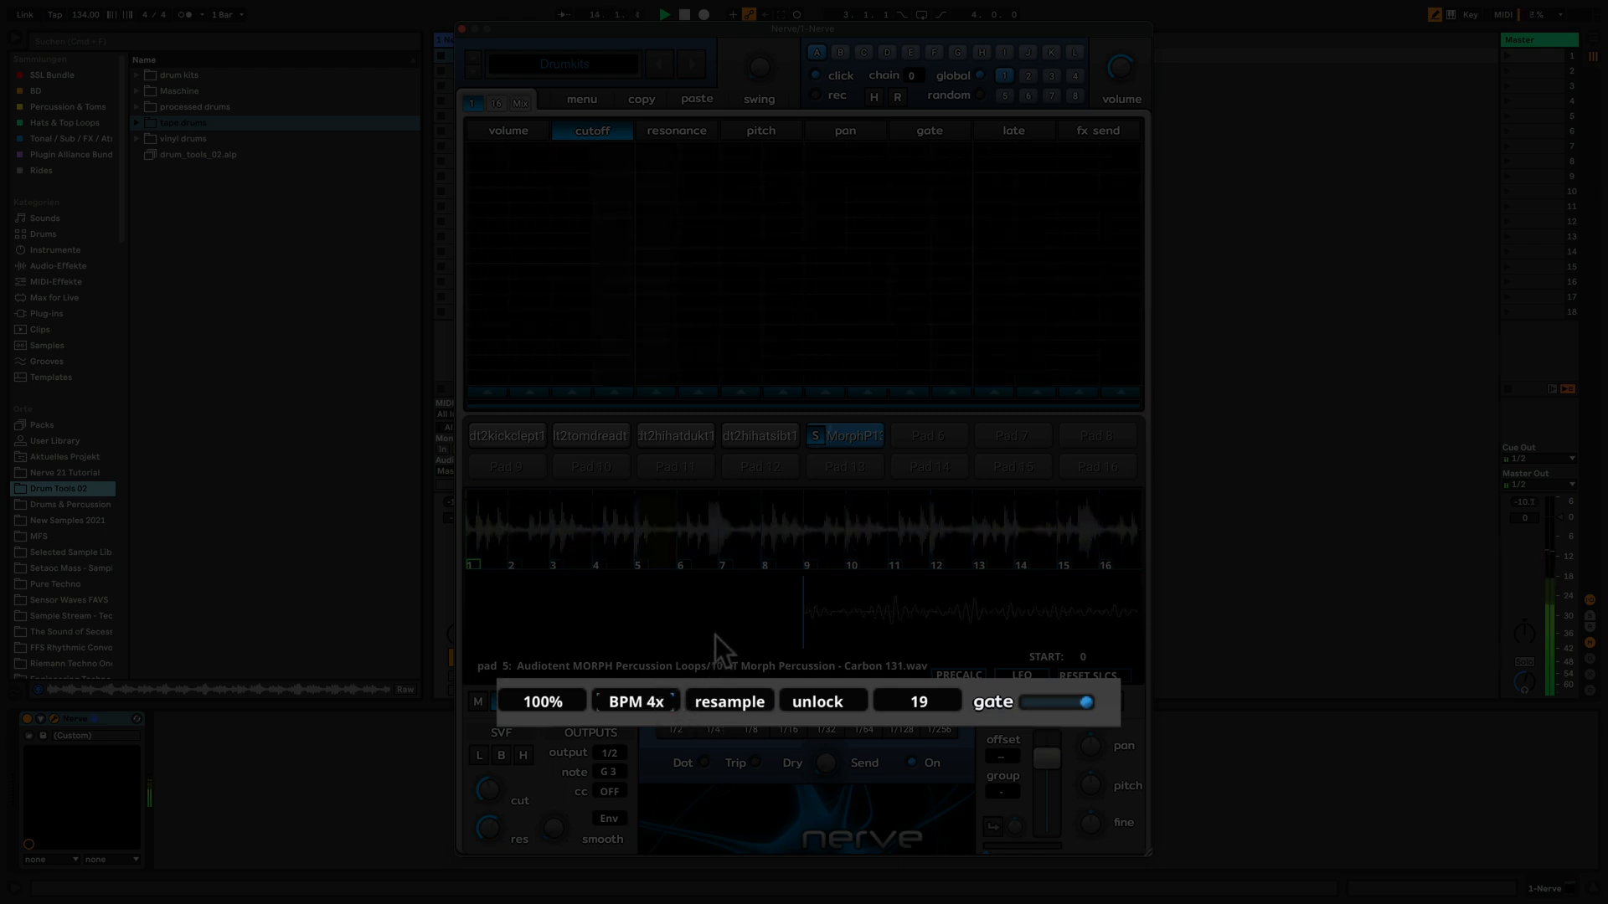
left_click_drag(715, 636, 716, 776)
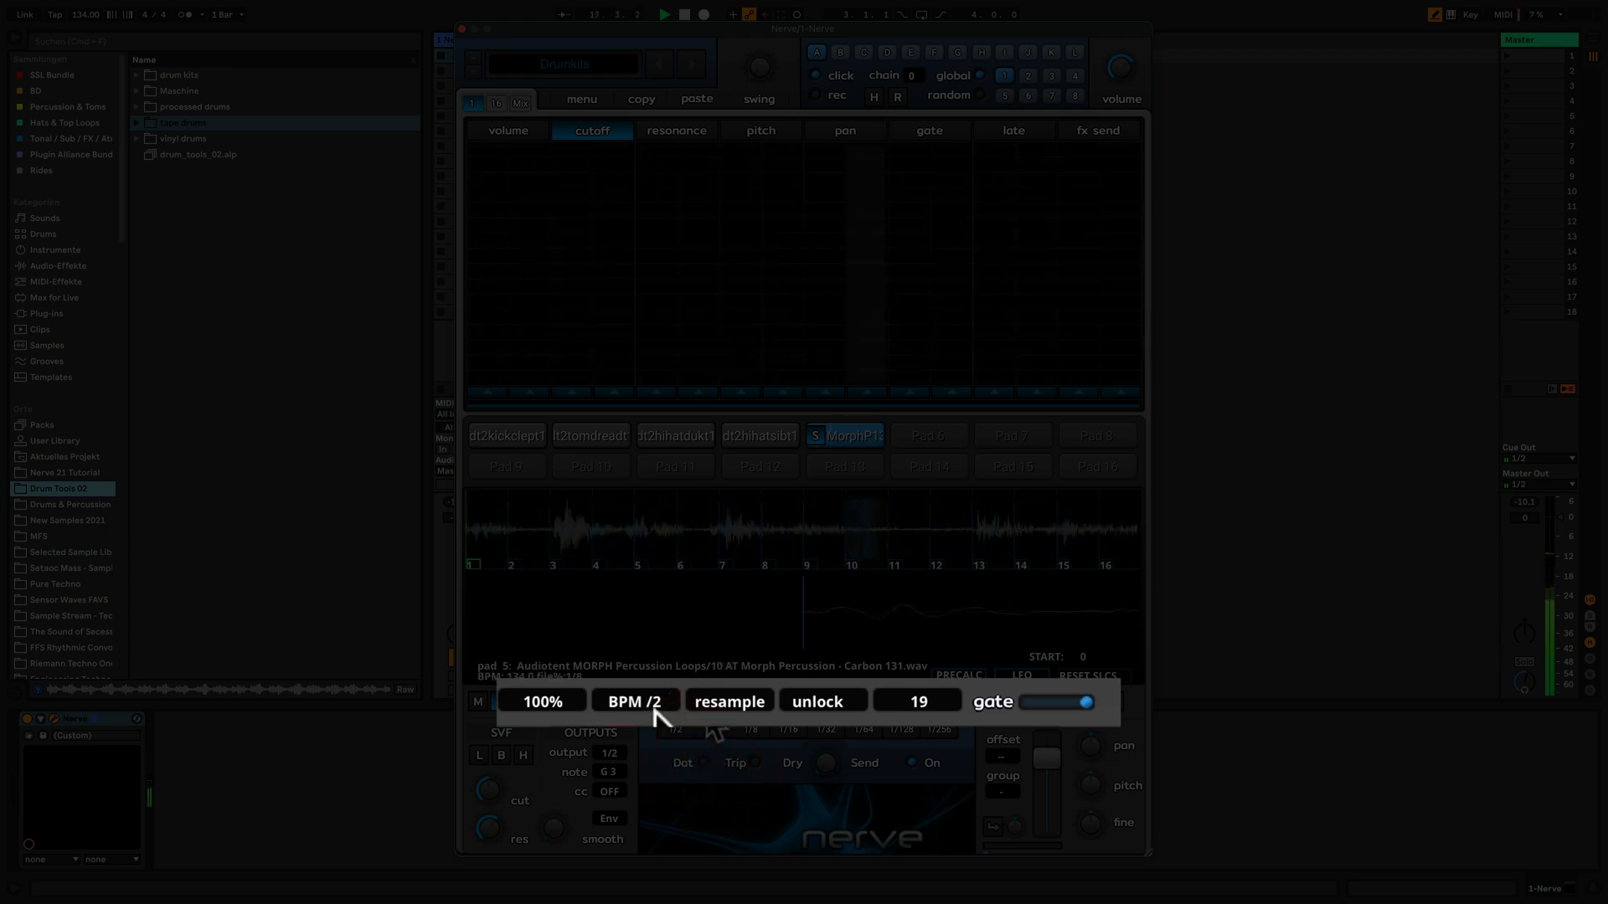
left_click(818, 432, "super")
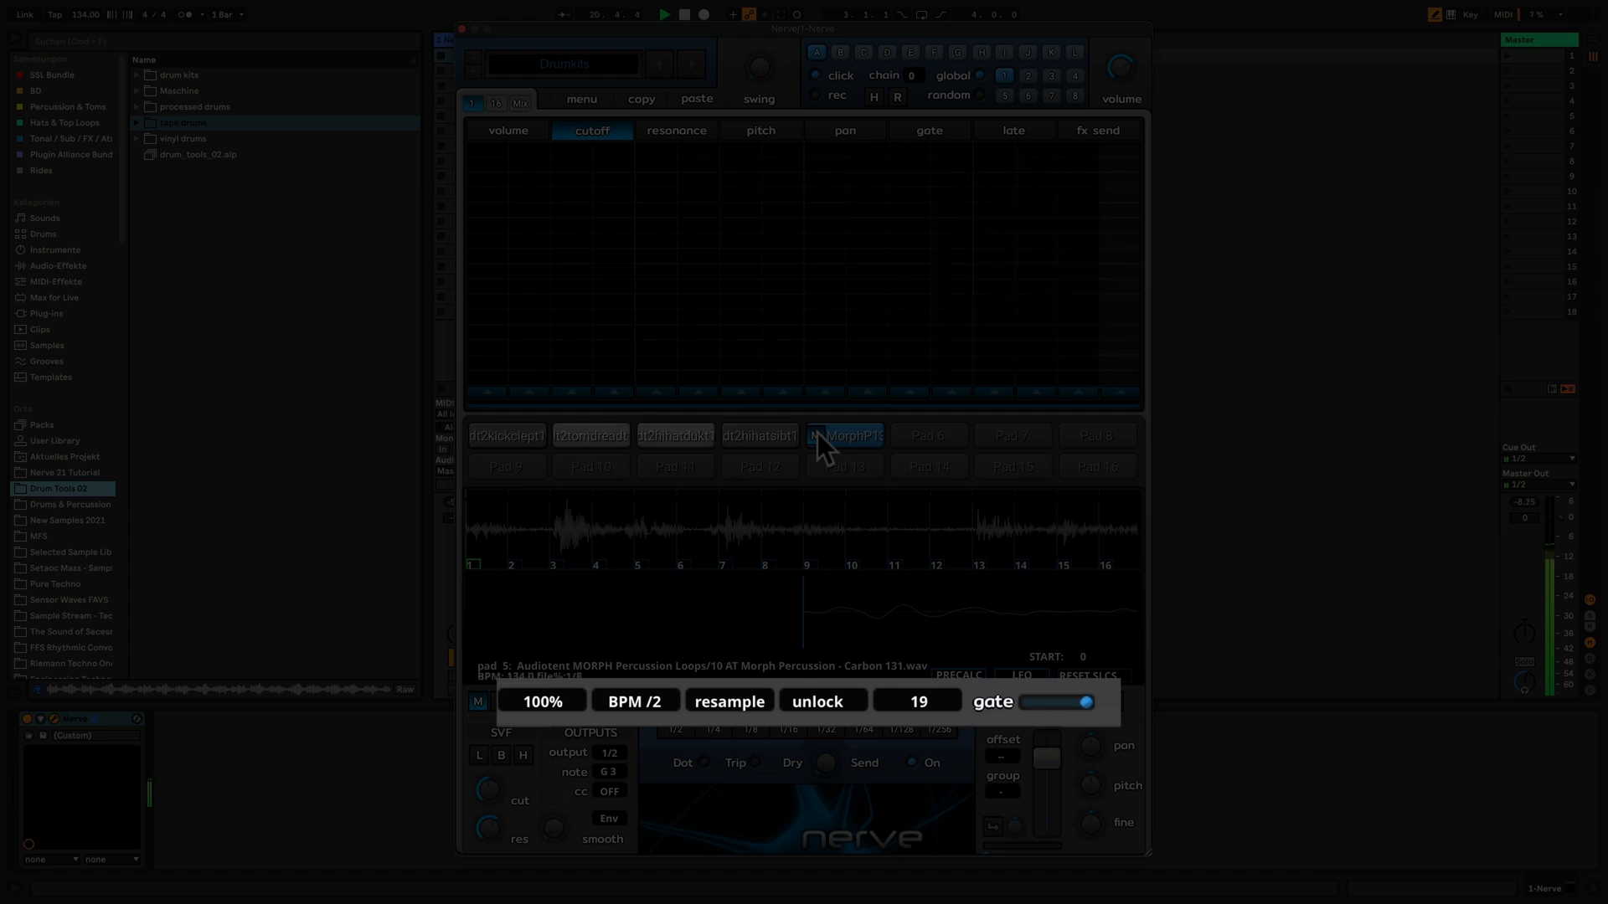
left_click(817, 434, "super")
Lower pad 5's gate to about half and draw a rising pitch curve over steps 6 to 11, ending at 10.
left_click_drag(1088, 708, 996, 719)
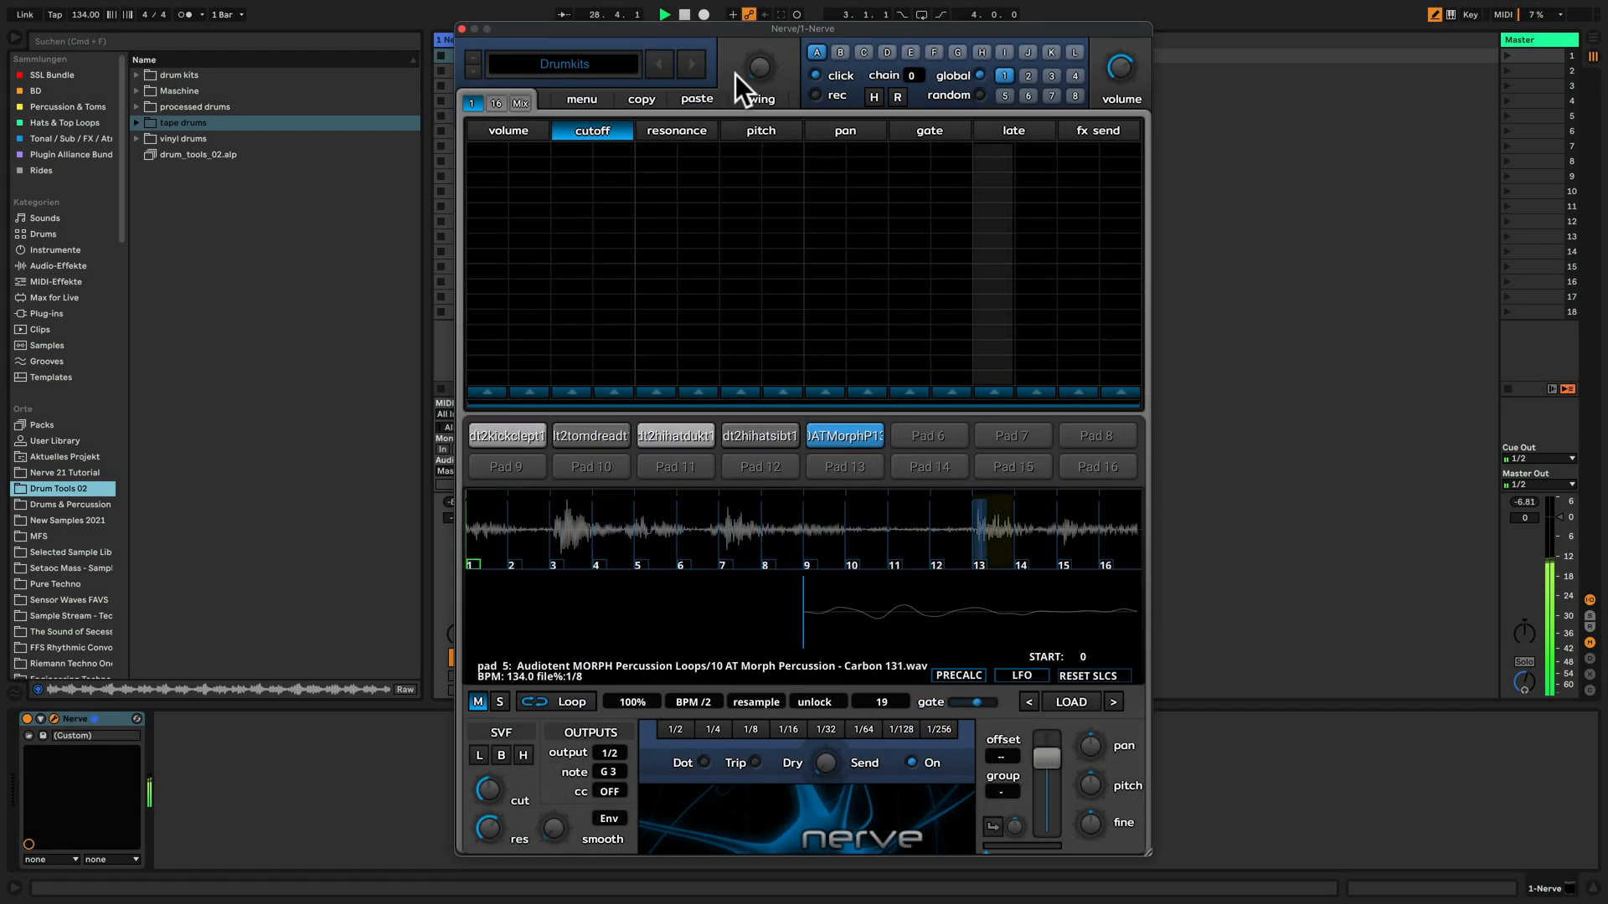
left_click(767, 132)
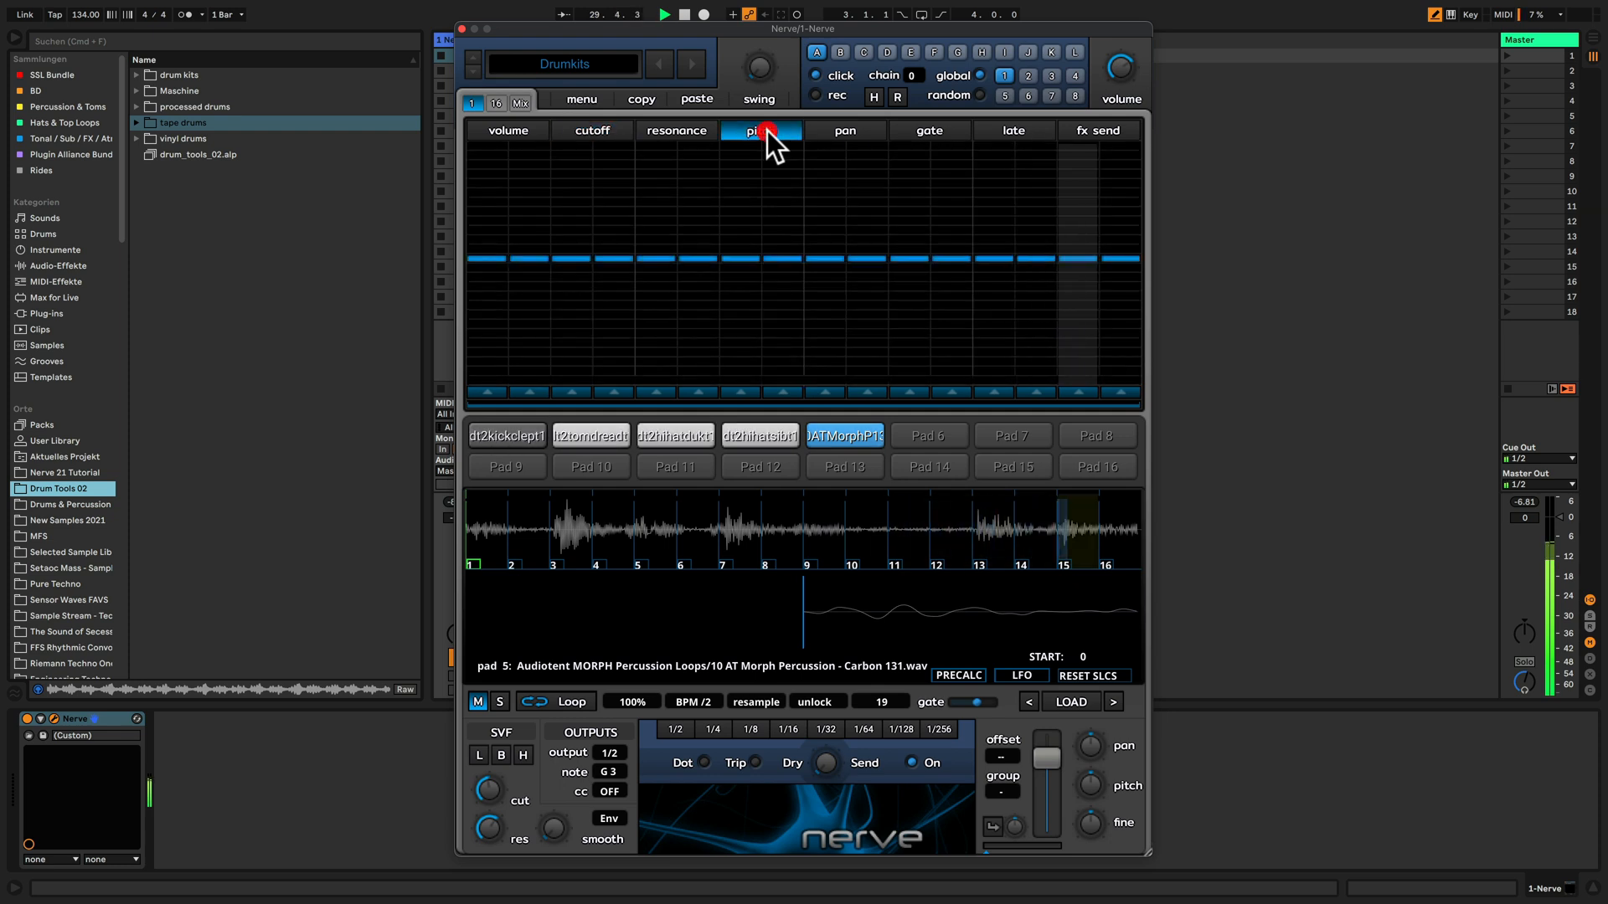
mouse_move(697, 286)
left_mouse_down()
mouse_move(844, 179)
mouse_move(893, 166)
left_mouse_up()
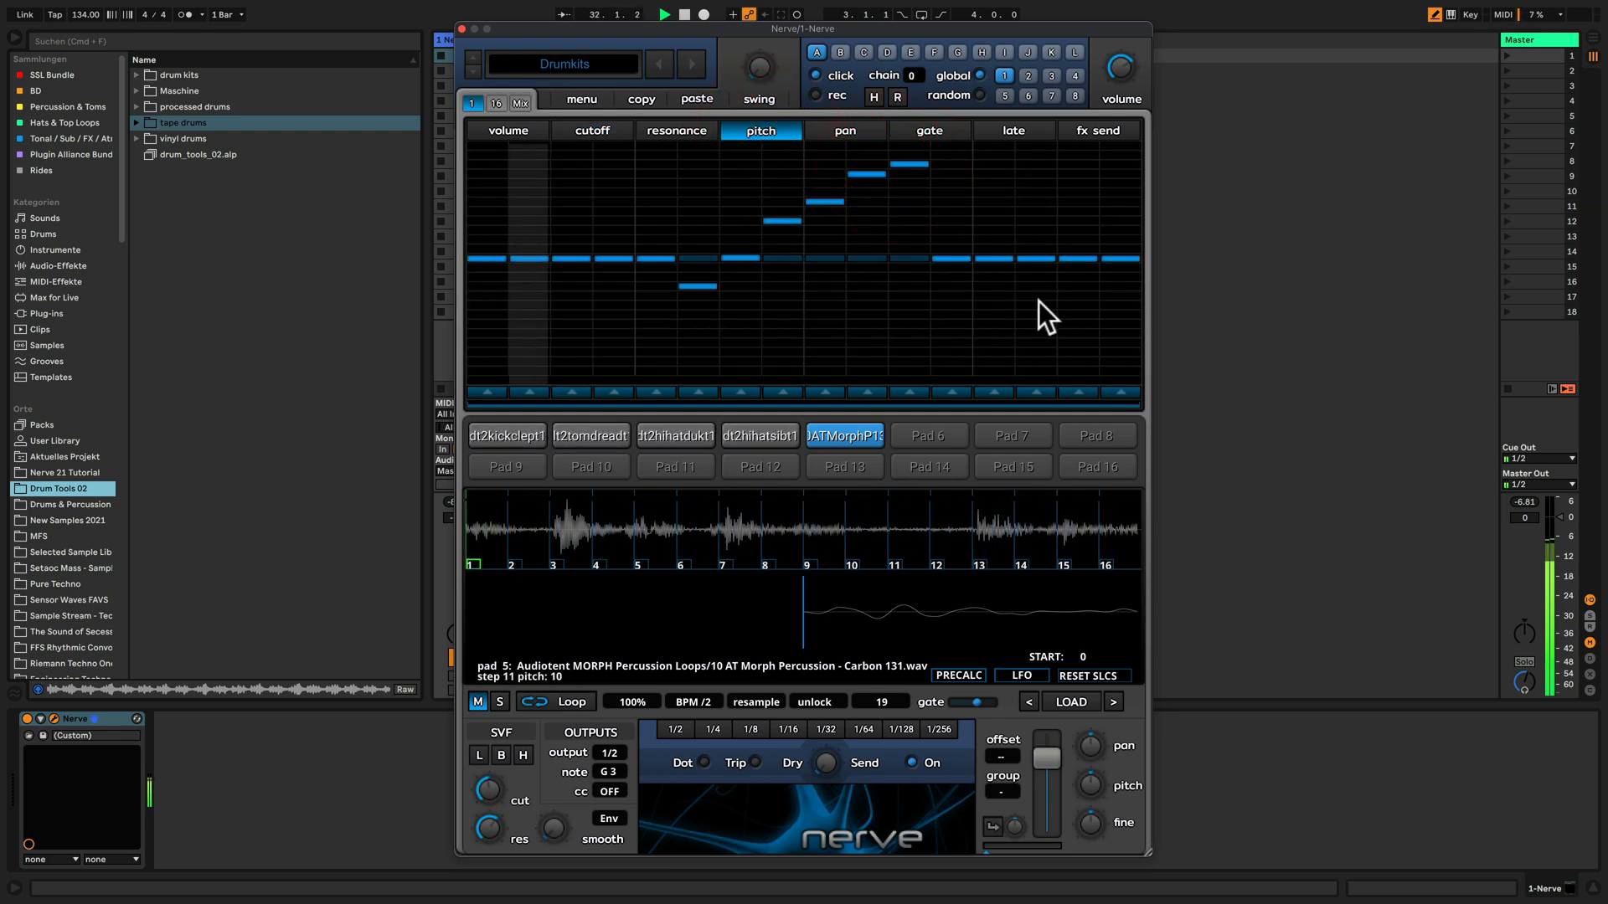
Set the precalc SoftClip to 37 on the pad 5 loop, lower the pad's volume slightly, and stop playback.
left_click(973, 673)
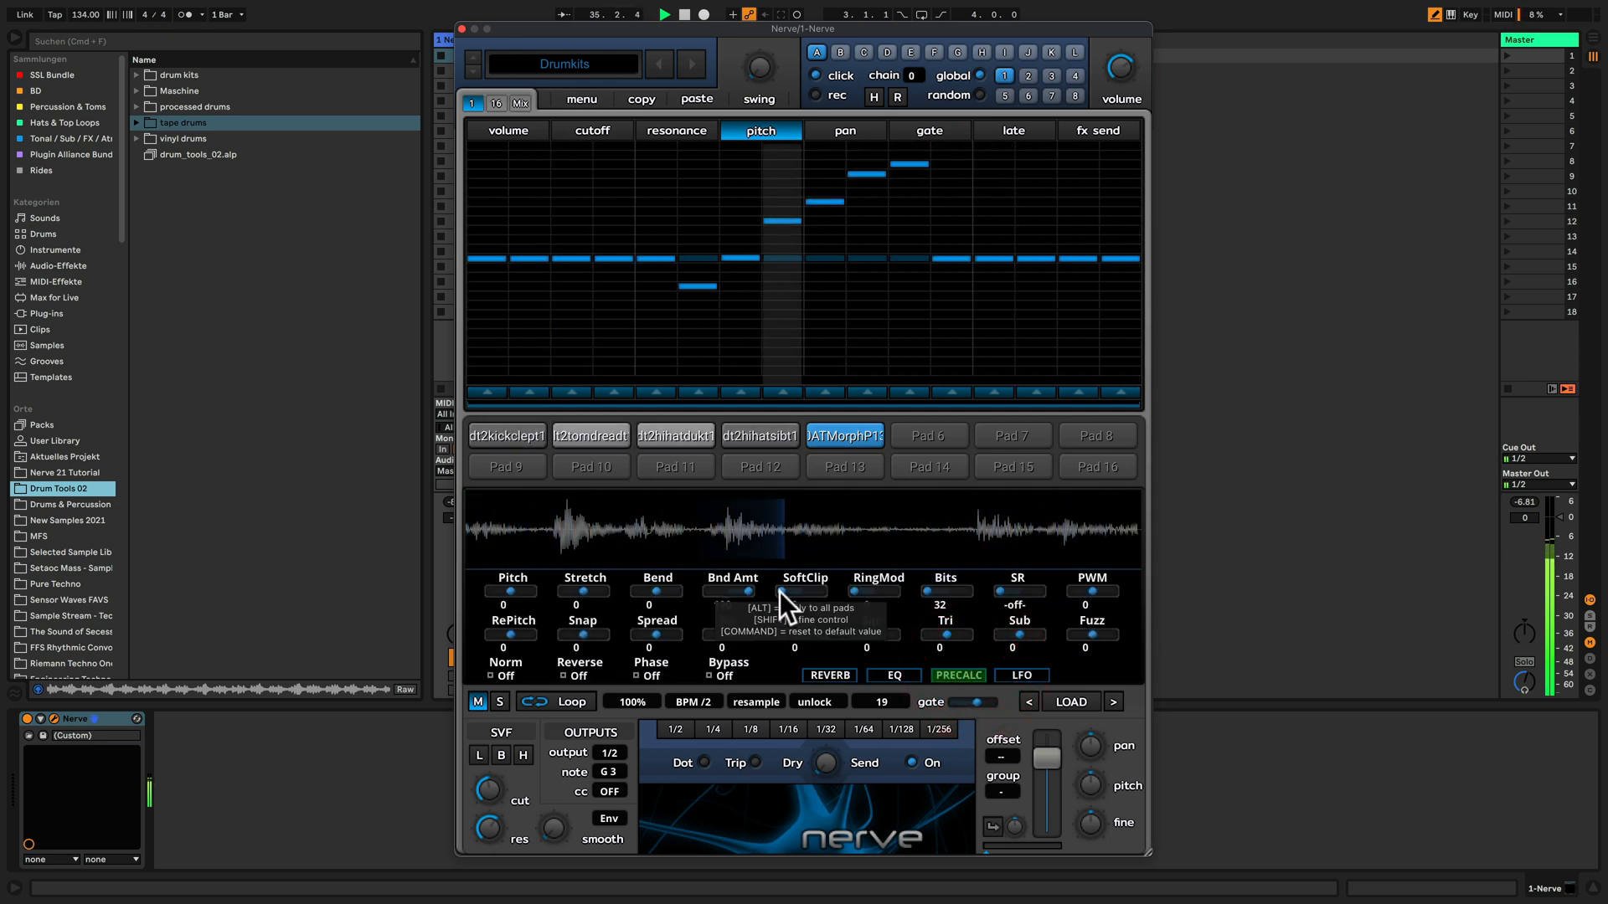
left_click_drag(782, 590, 844, 590)
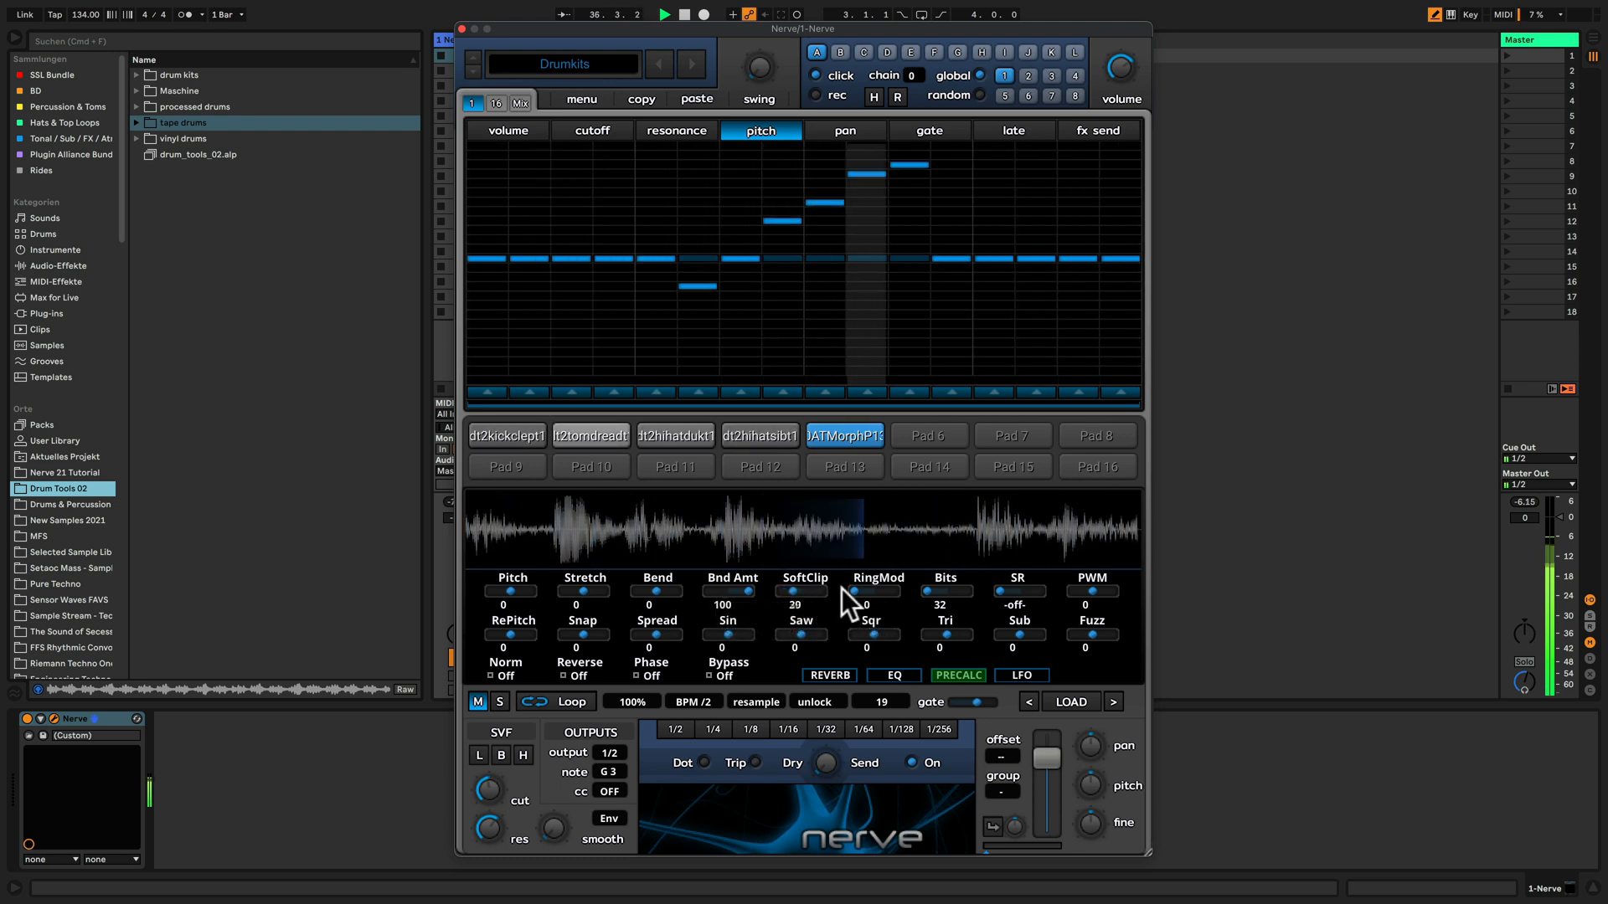
mouse_move(1056, 758)
left_mouse_down()
mouse_move(1058, 789)
mouse_move(1058, 775)
left_mouse_up()
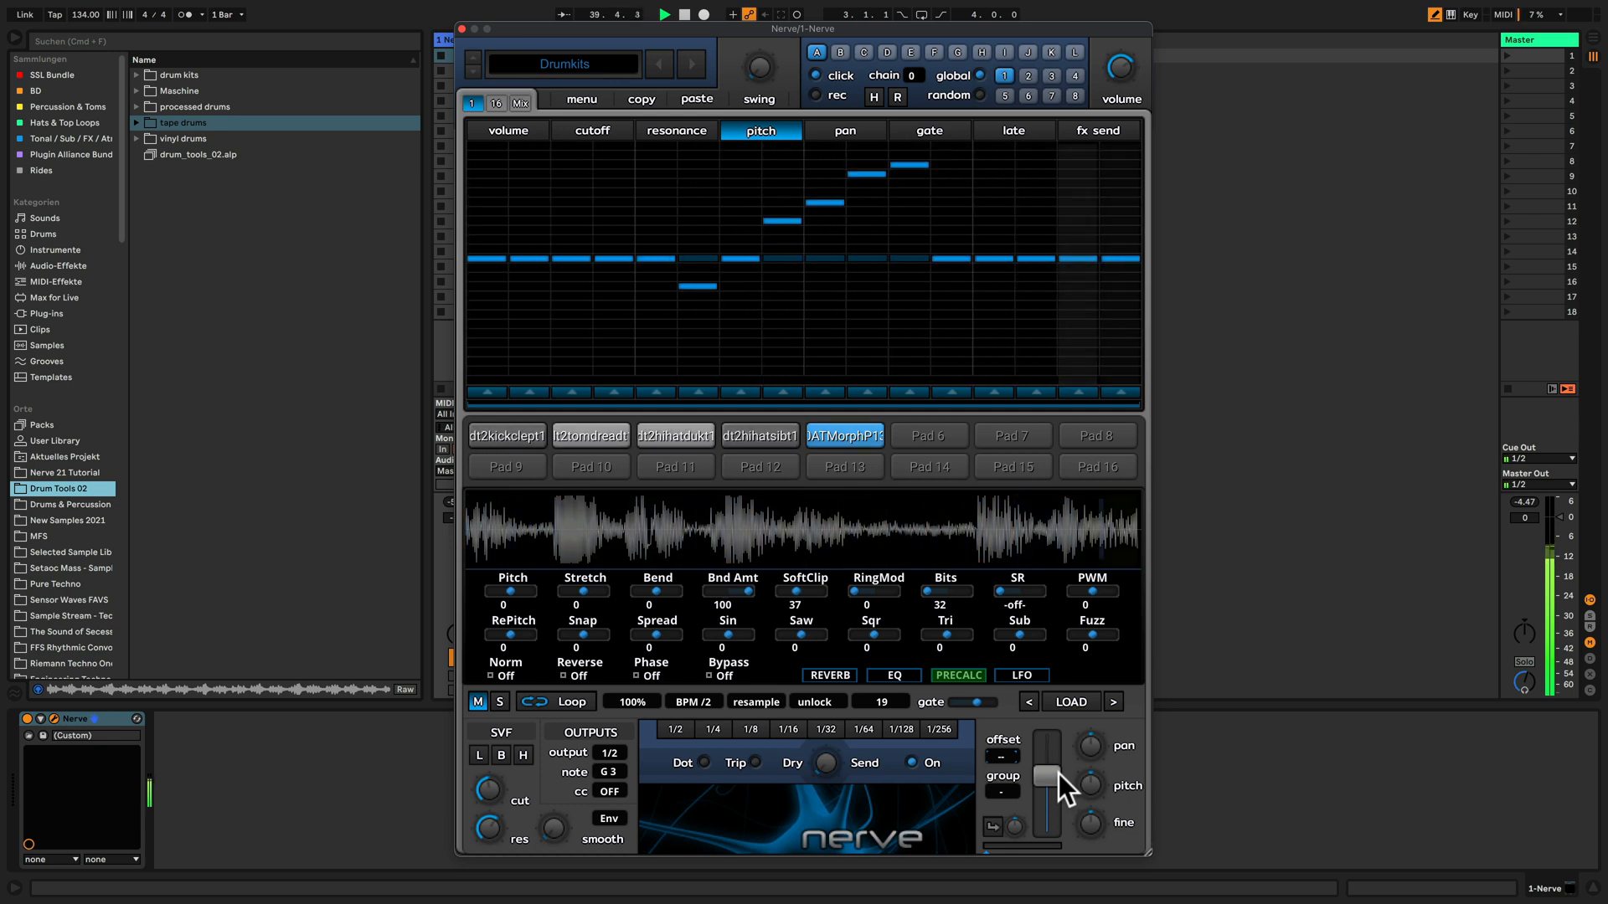
left_click(1058, 774)
left_click_drag(1059, 774, 1058, 779)
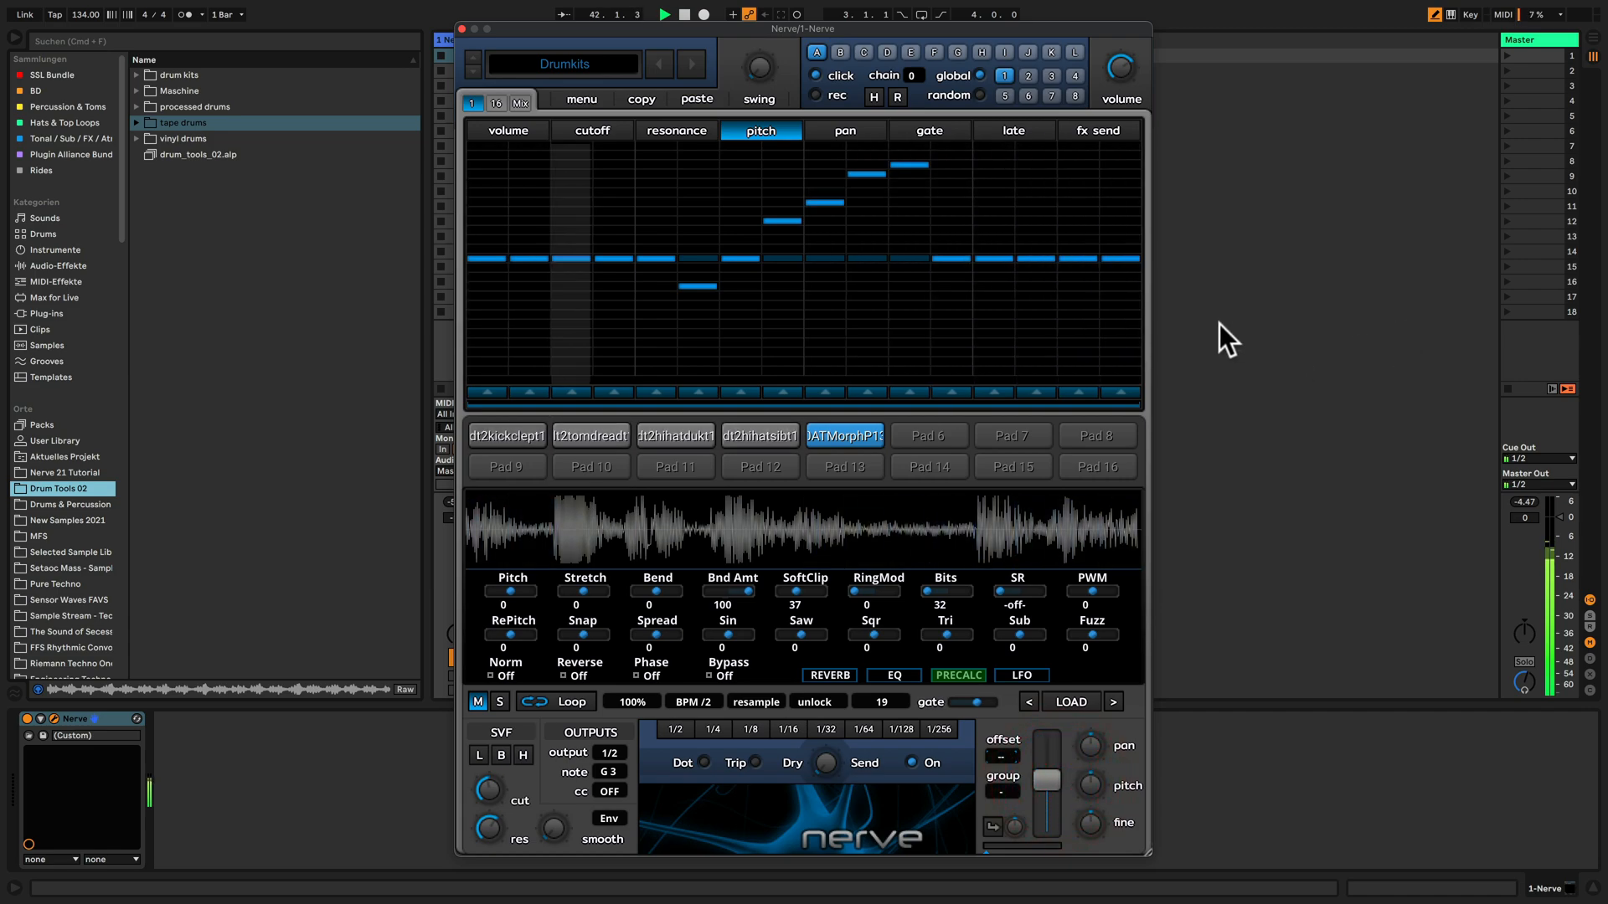
key("space")
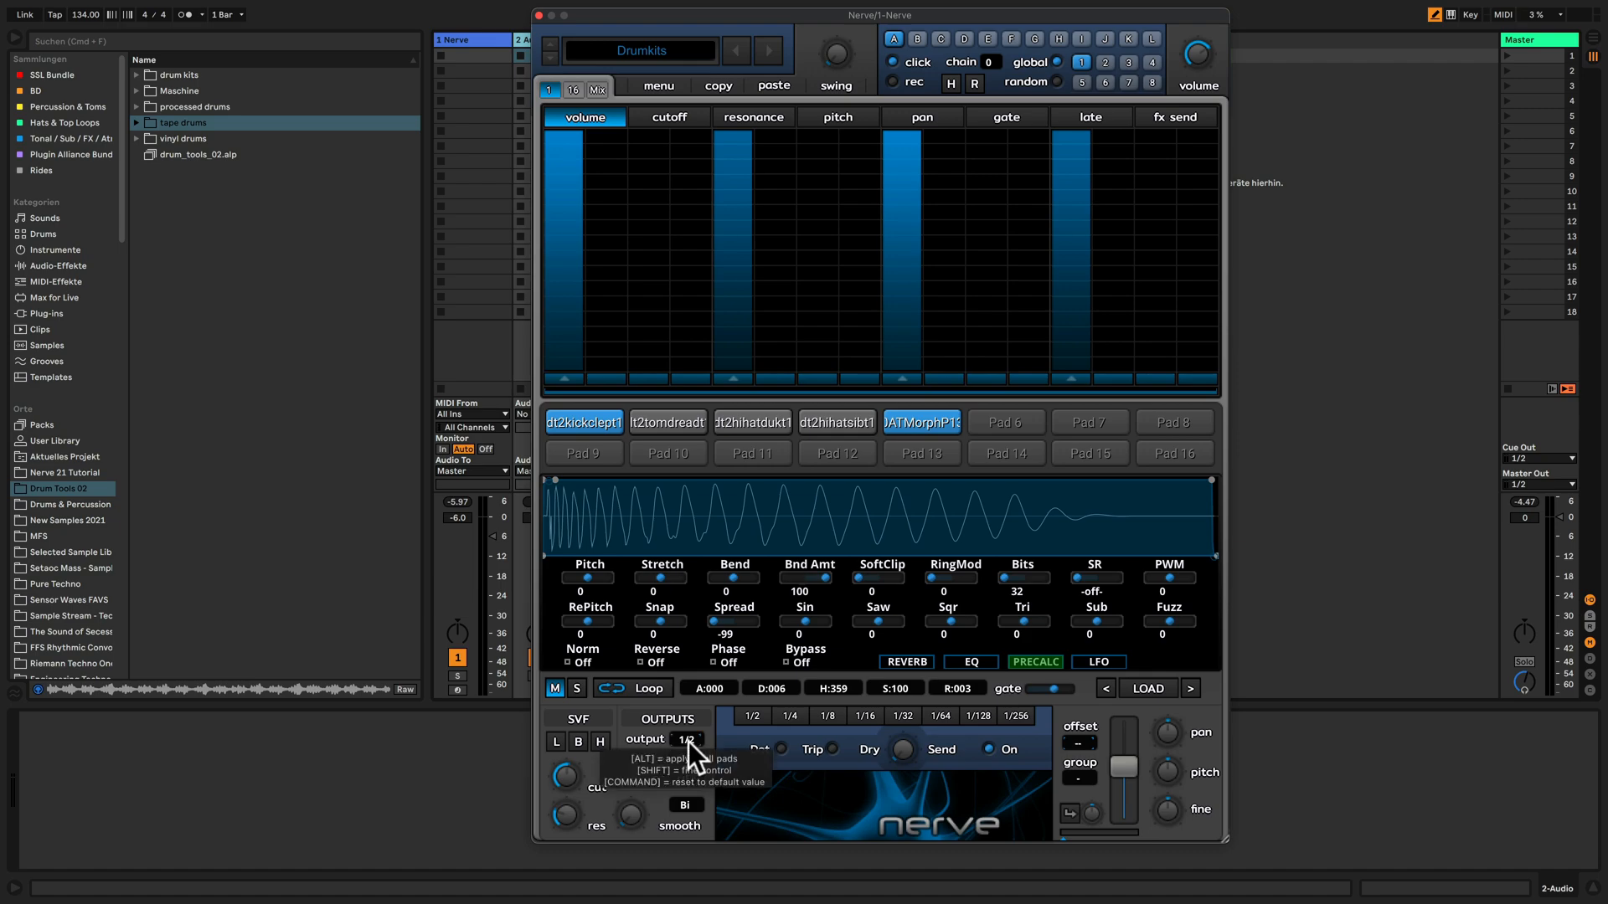
Move the Nerve window clear of the mixer and assign pad 2 a separate output, pads 3 and 4 output 5/6, and pad 5 output 7/8.
left_click_drag(640, 19, 1028, 34)
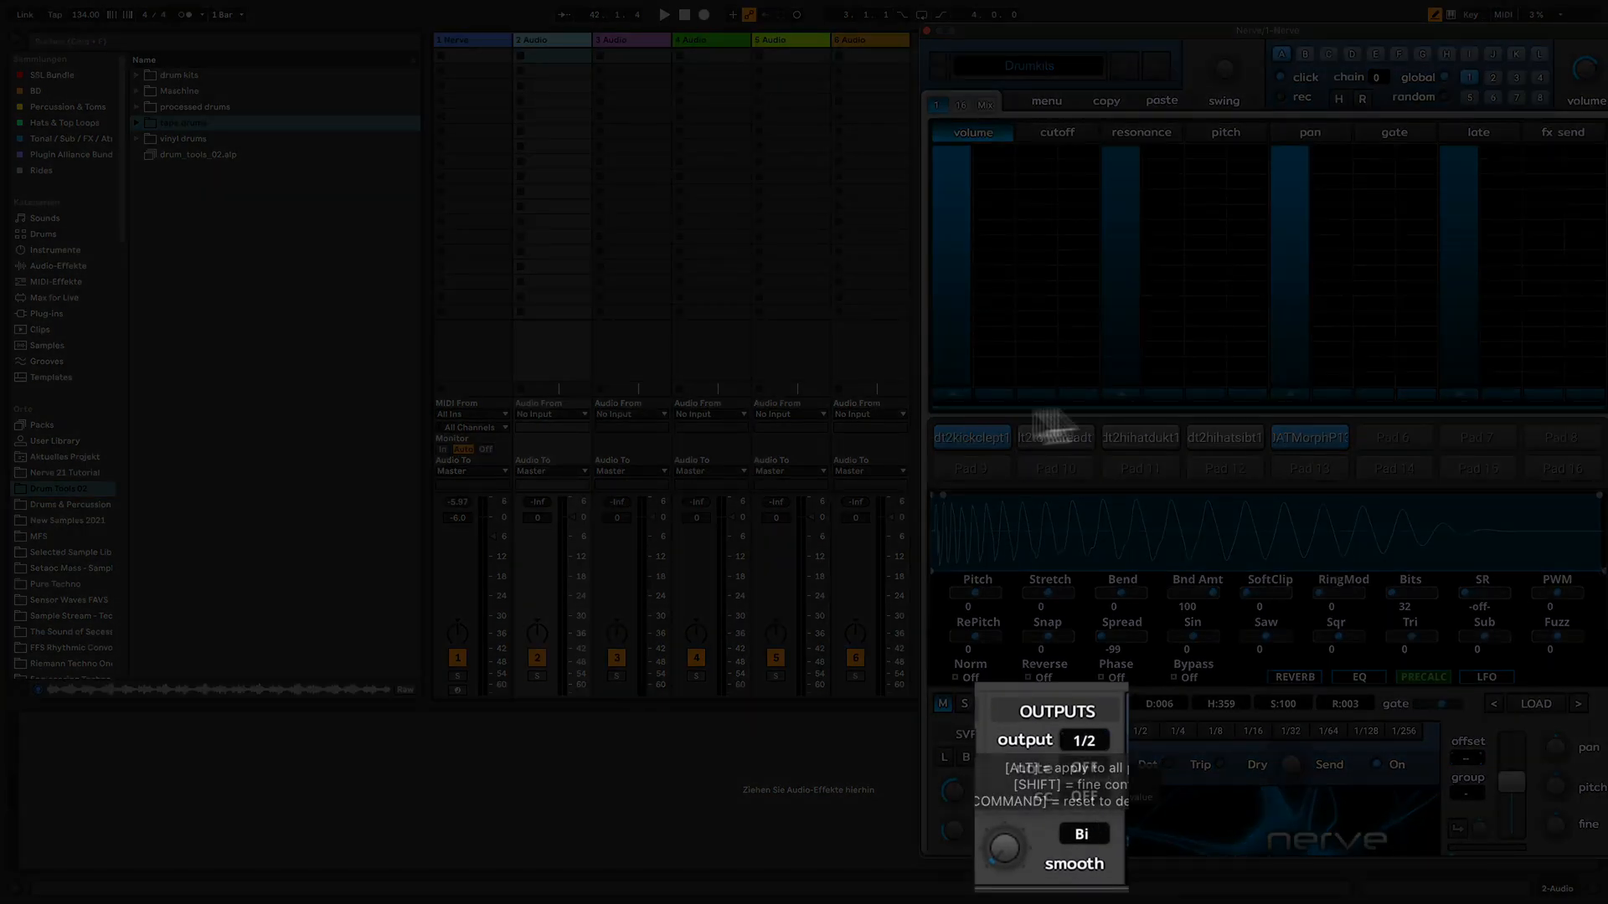
left_click(1067, 435)
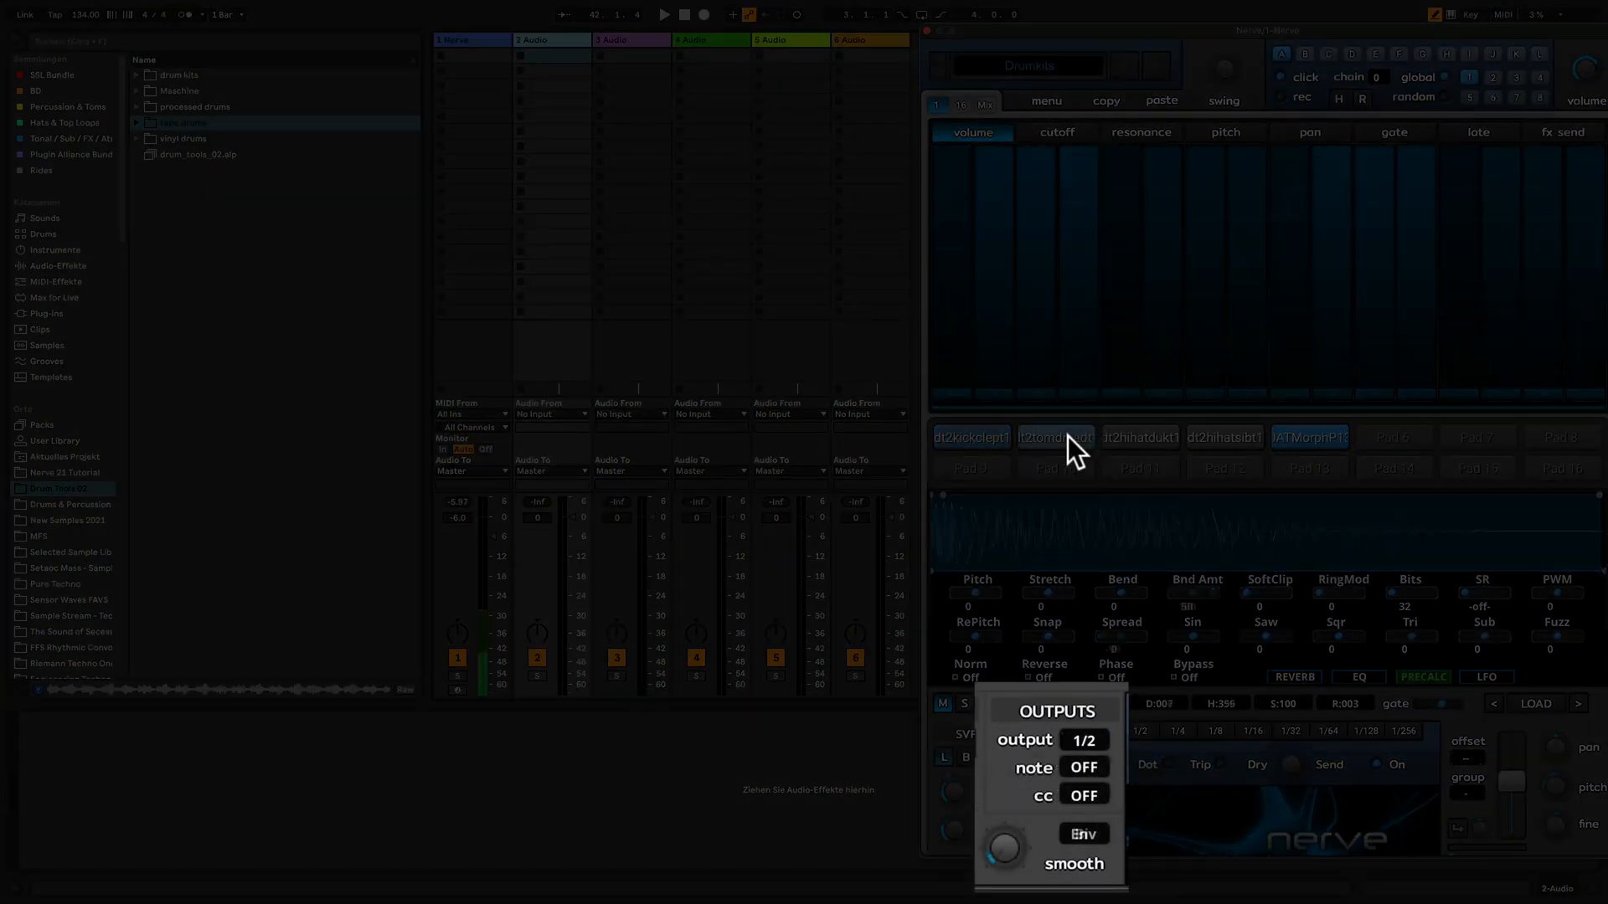
left_click(1088, 736)
left_click(1130, 444)
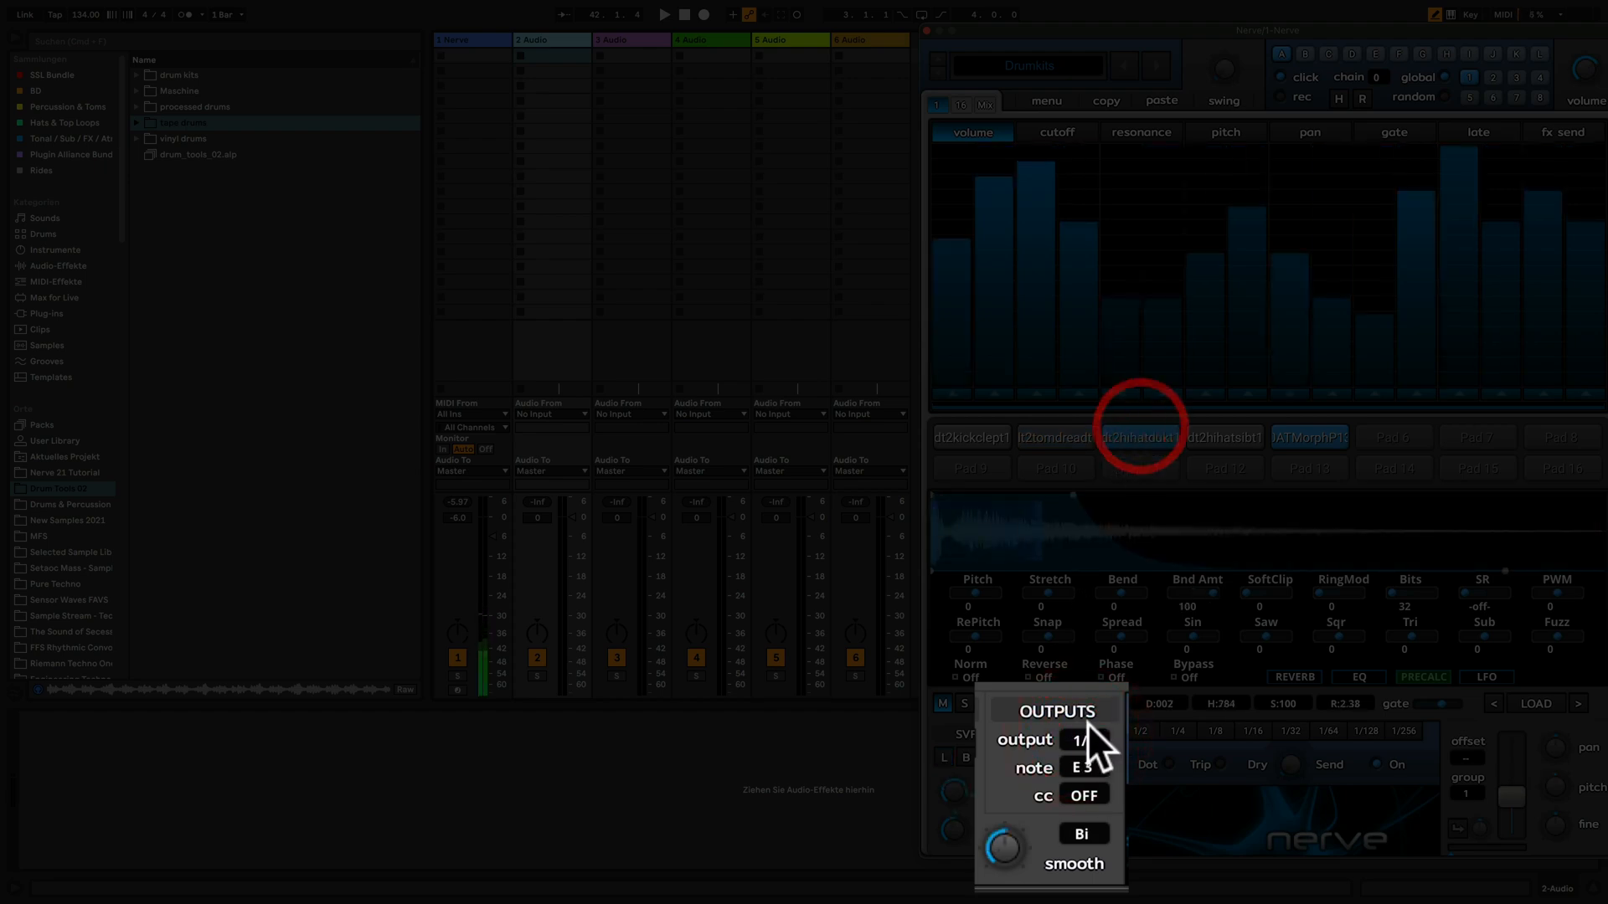
left_click_drag(1086, 737, 1093, 680)
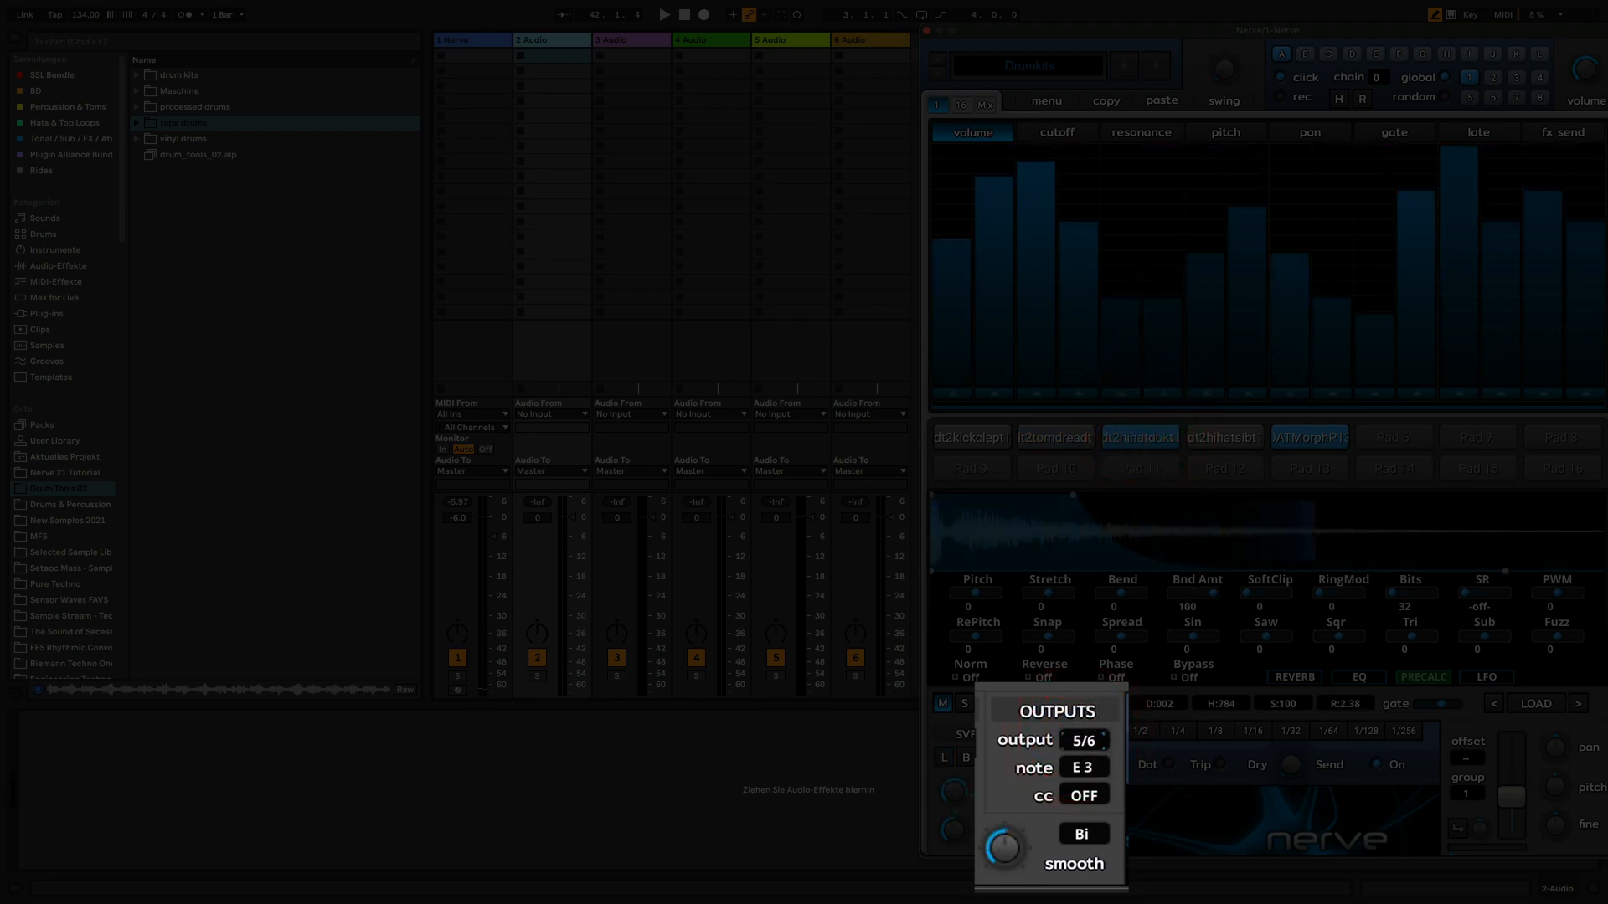
left_click(1223, 437)
left_click_drag(1085, 753, 1096, 692)
left_click(1318, 437)
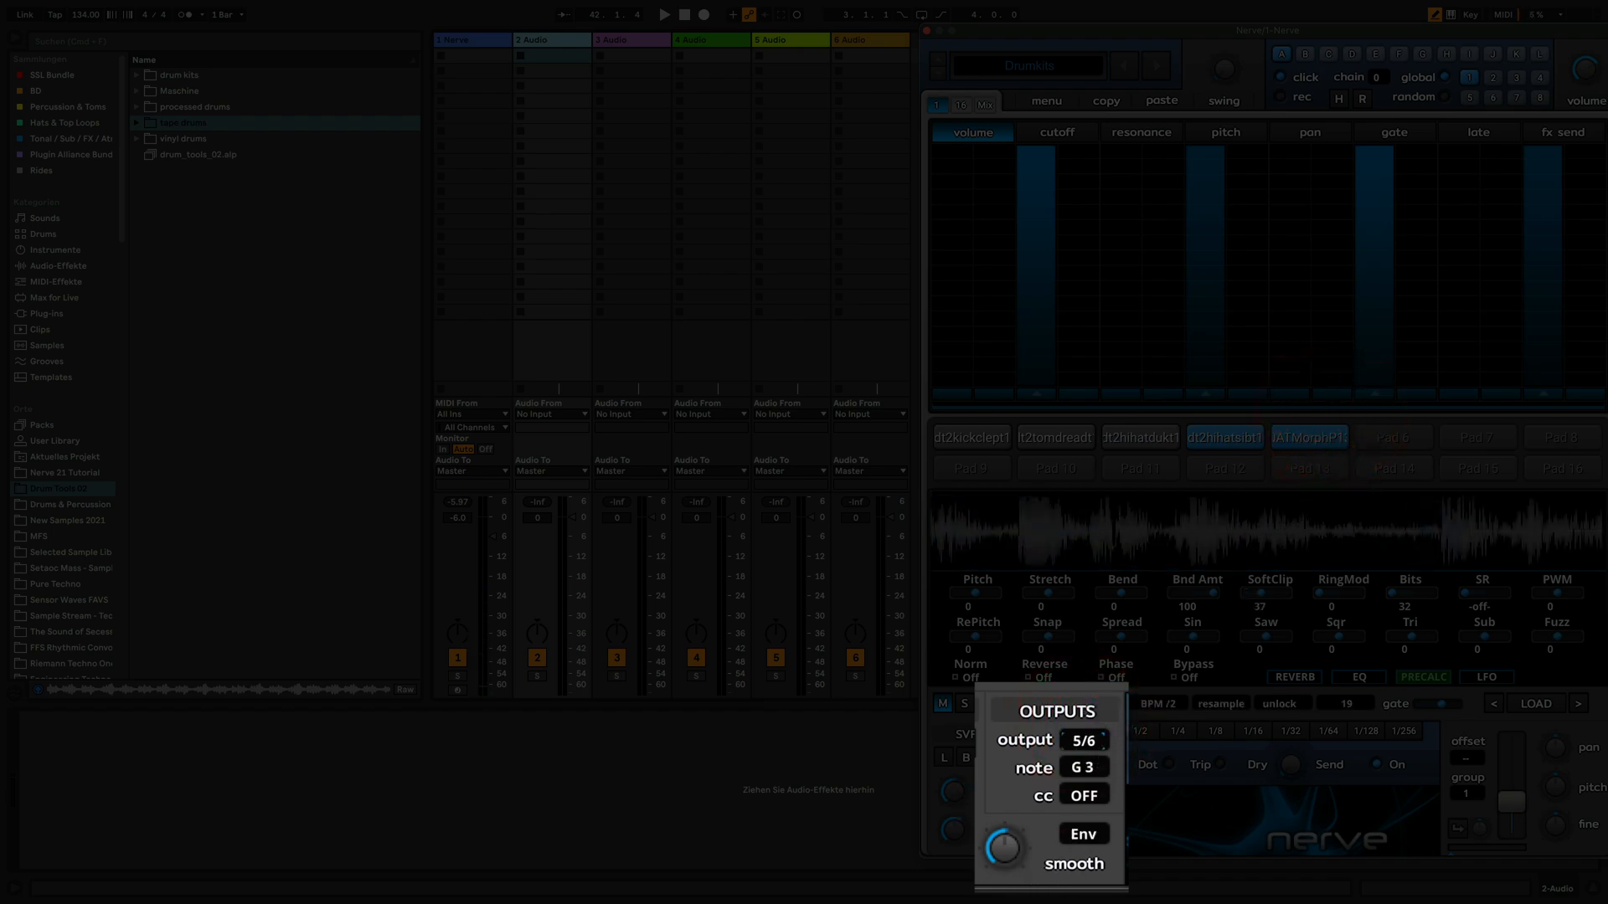
left_click_drag(1093, 695, 1094, 692)
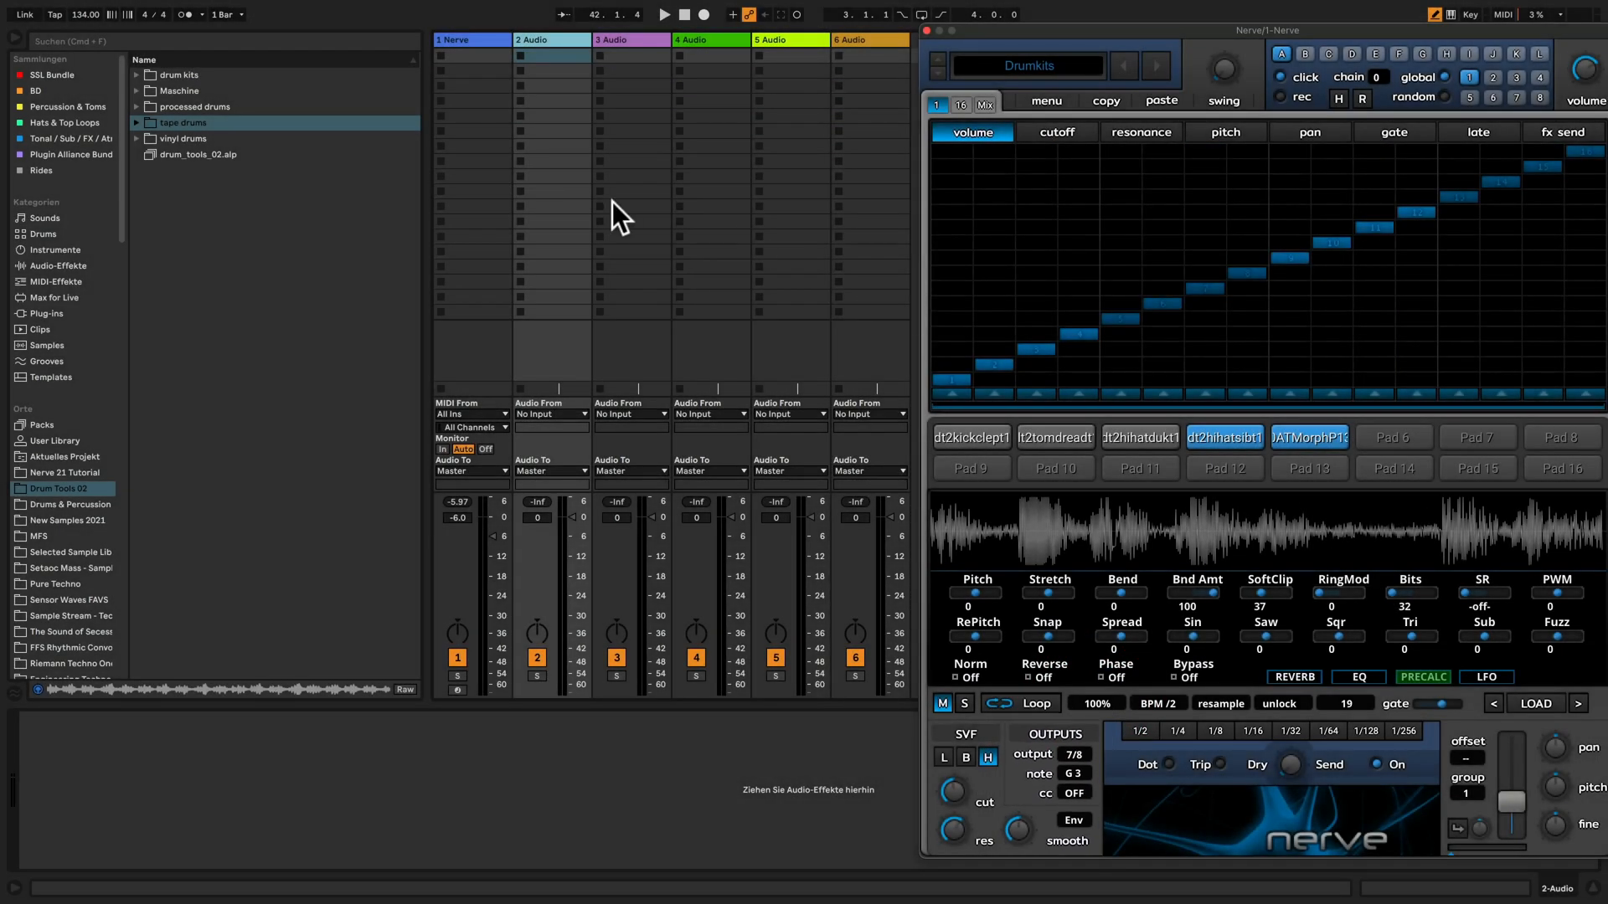
Set the audio input of tracks 2 to 5 to 1-Nerve together.
left_click(556, 38)
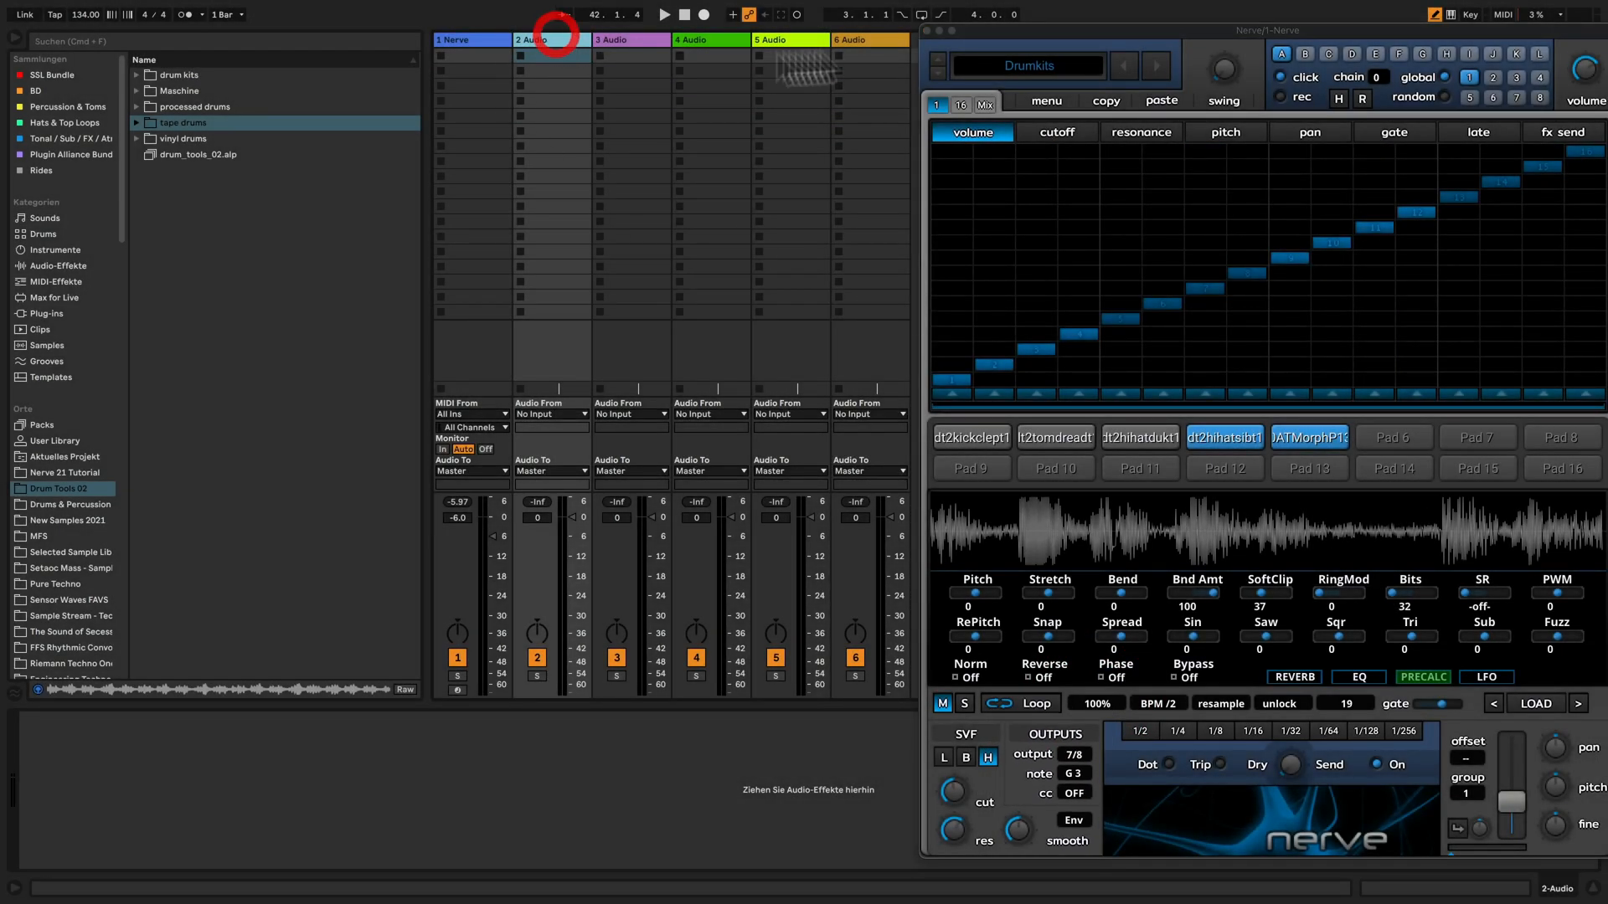
left_click(820, 39, "shift")
left_click(538, 601)
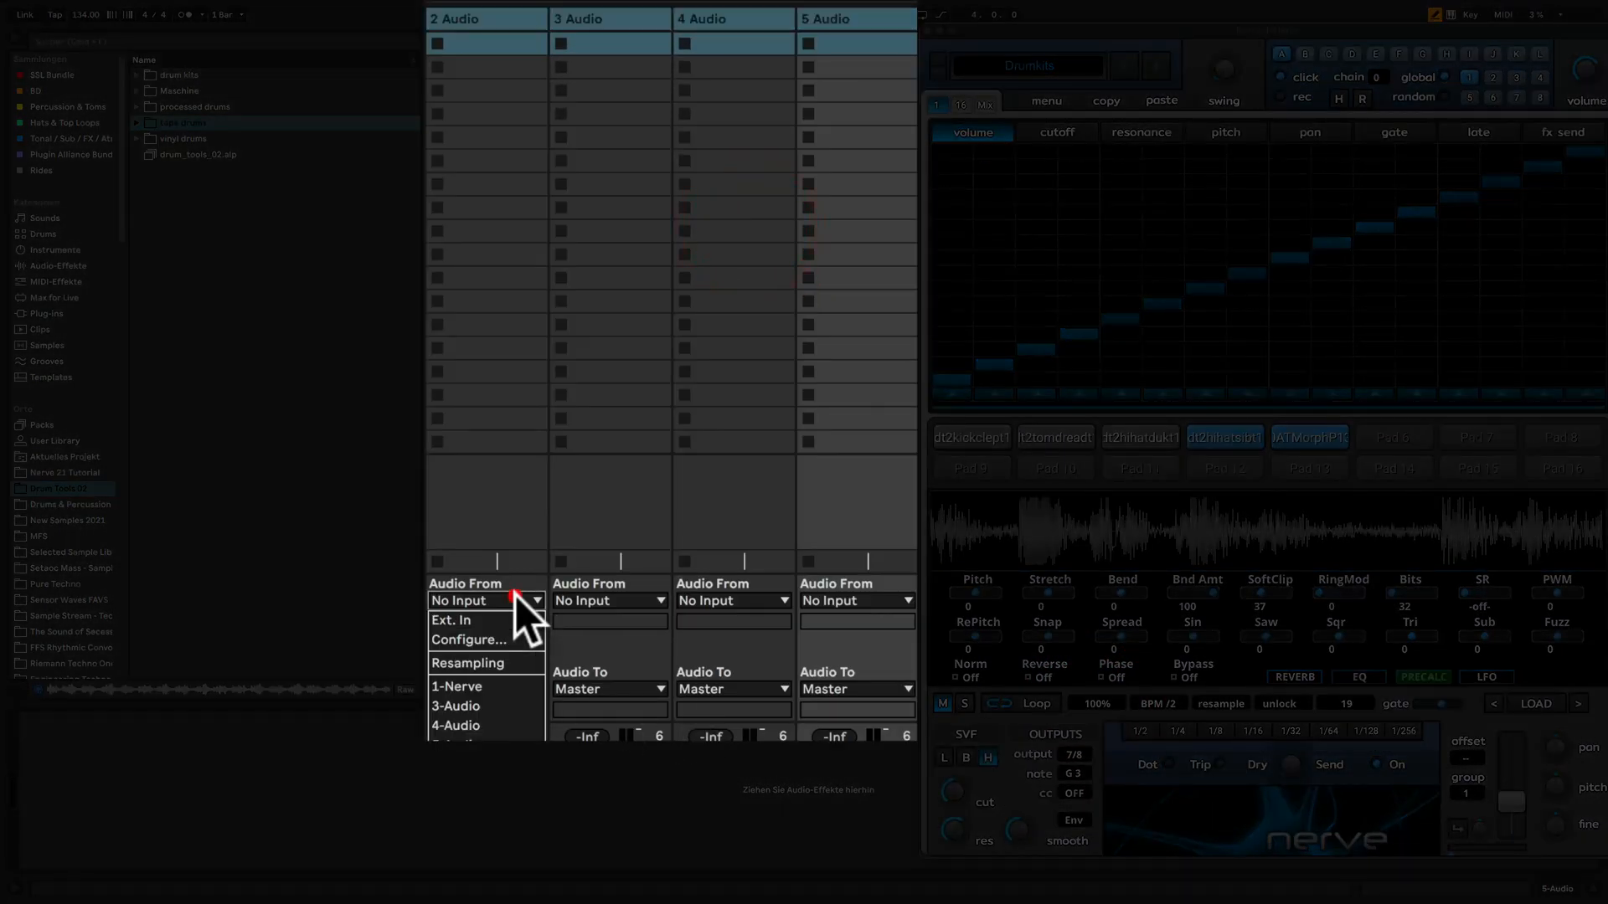
left_click(479, 687)
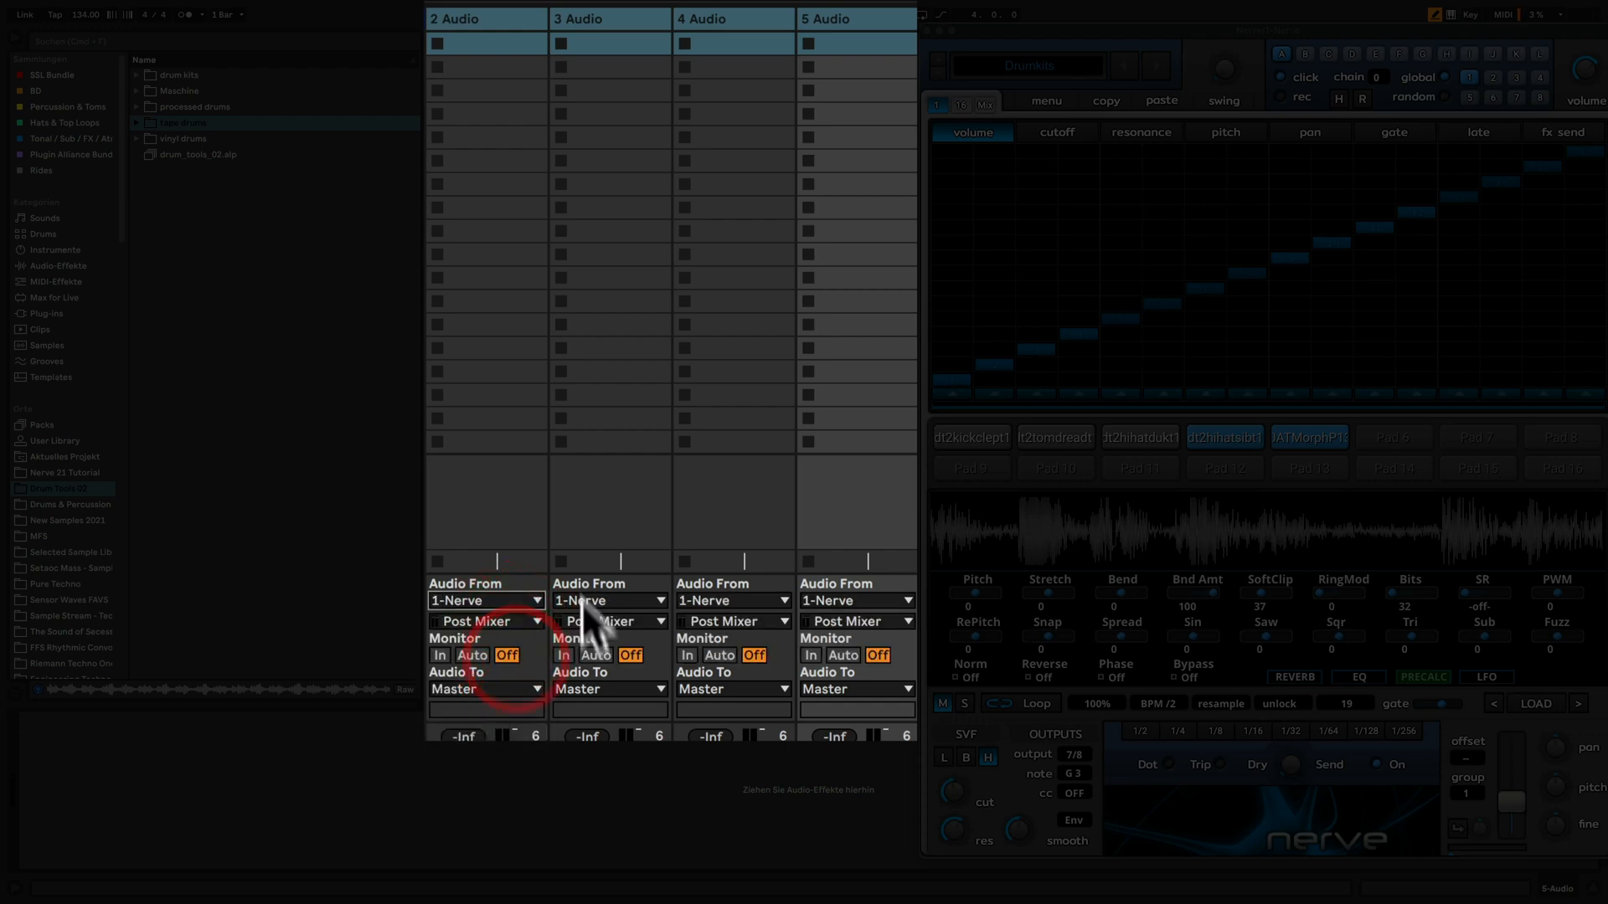
left_click(507, 183)
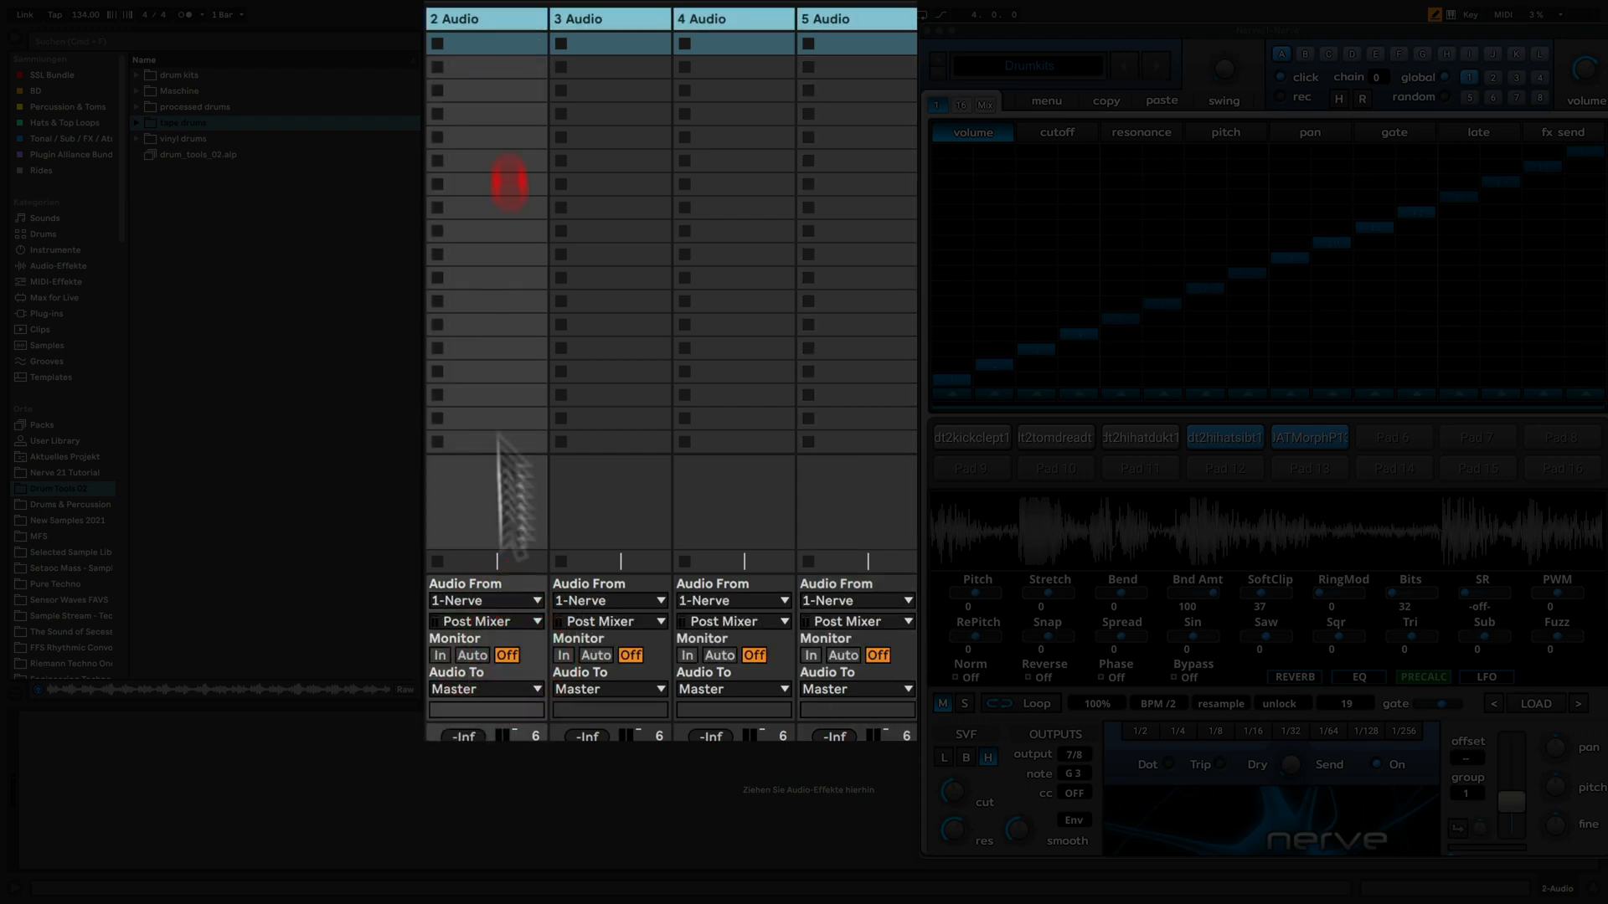
left_click(515, 43)
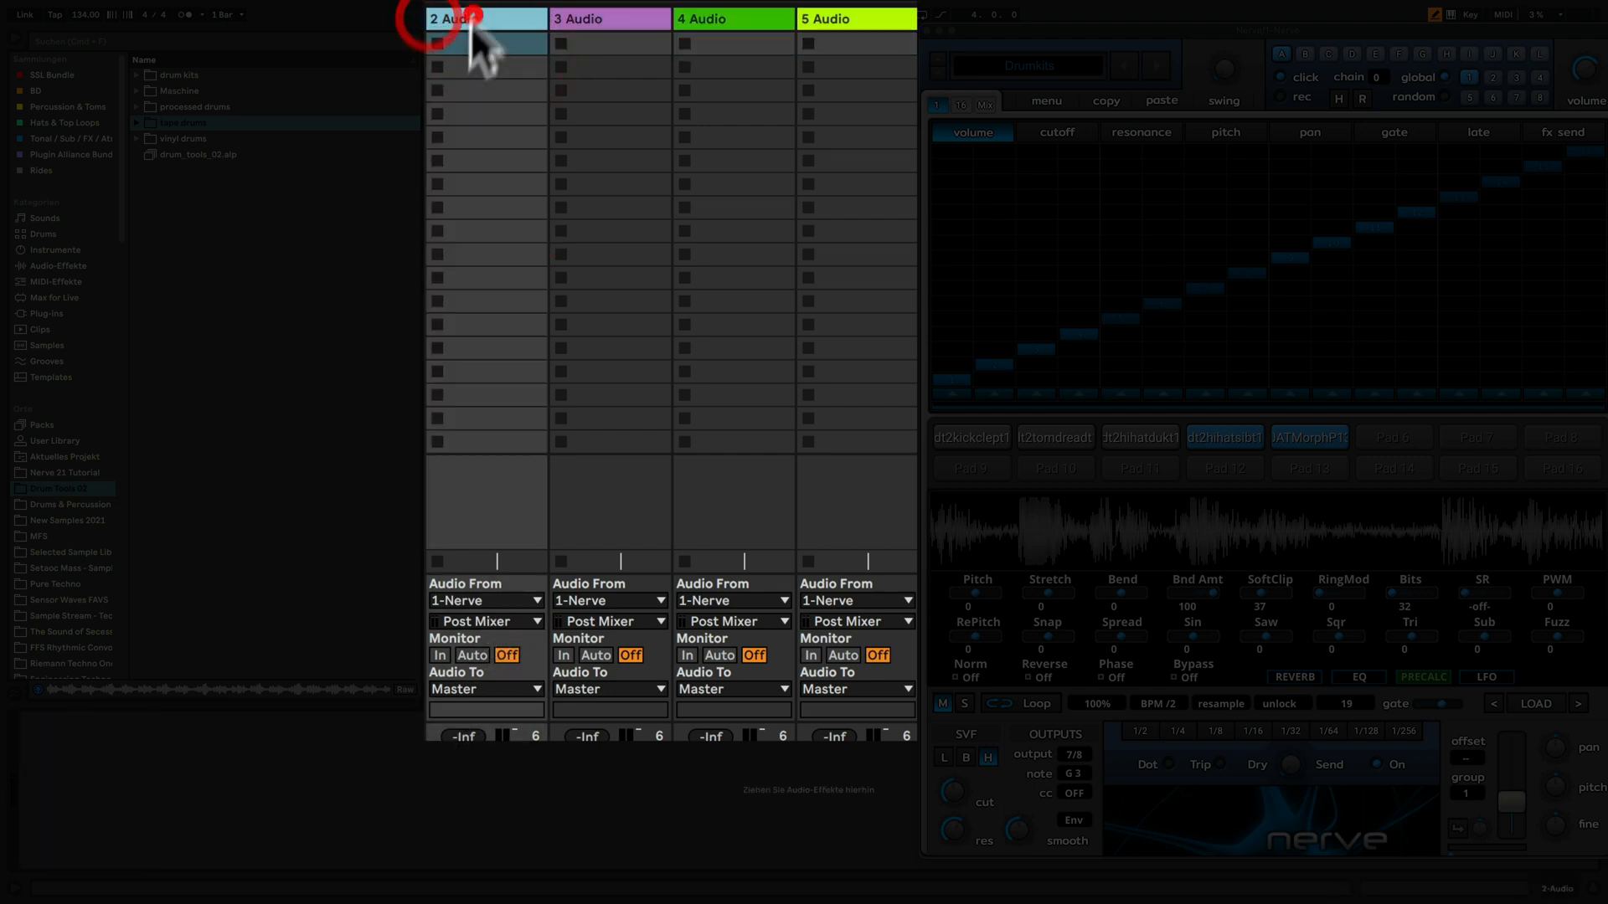
Set audio track 2's input channel to 3/4-Nerve and route the kick on pad 1 to output 3/4.
left_click(483, 620)
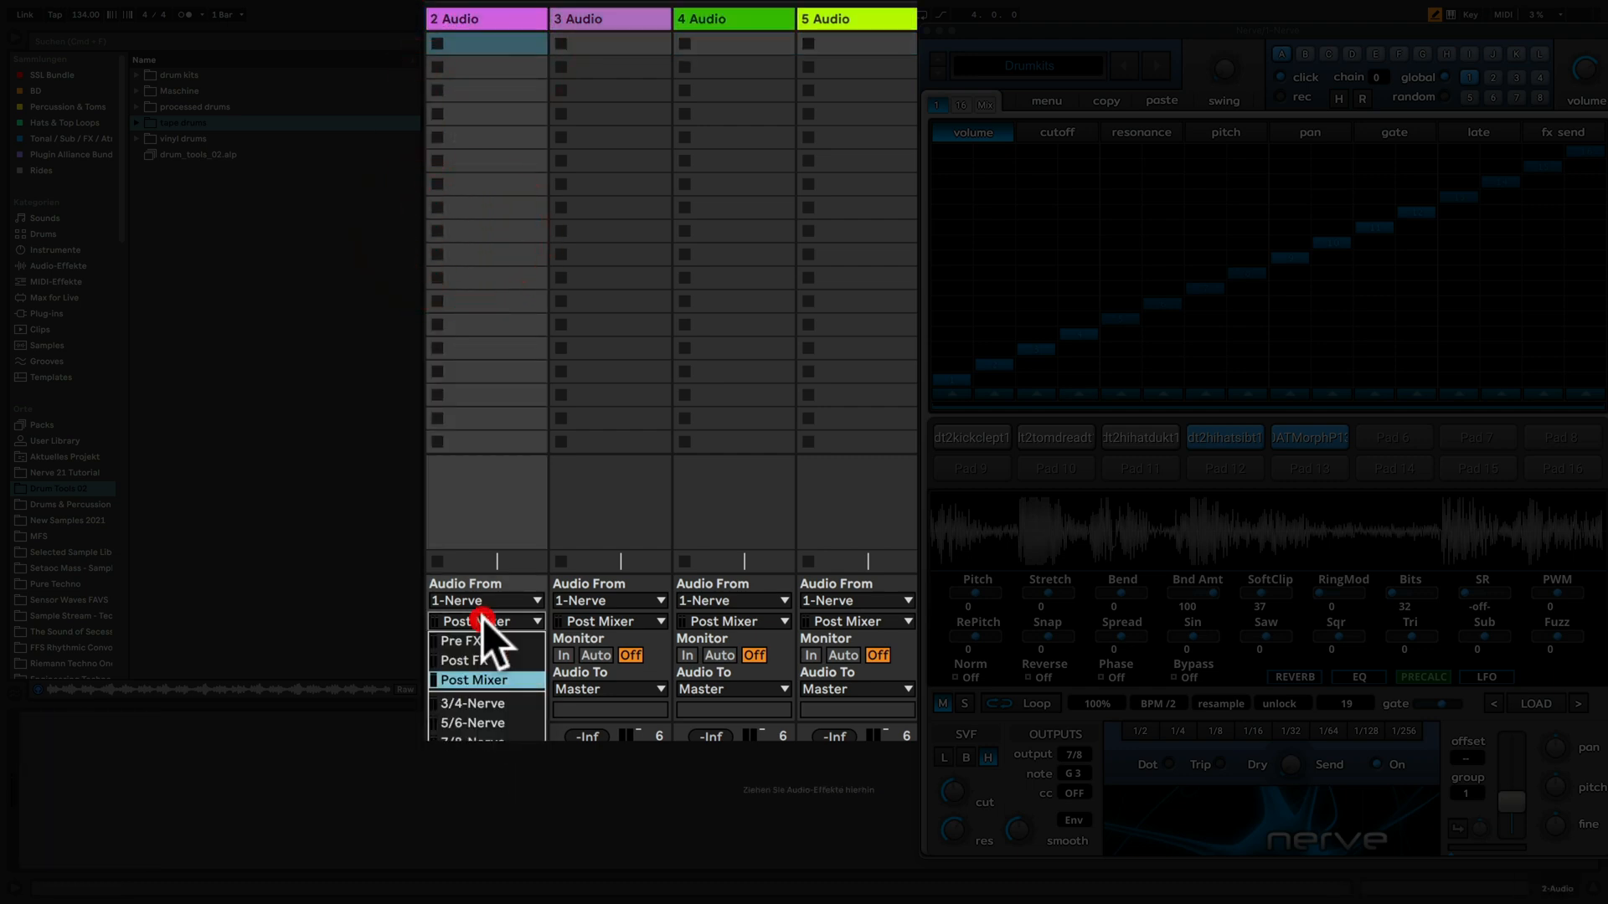
left_click(489, 705)
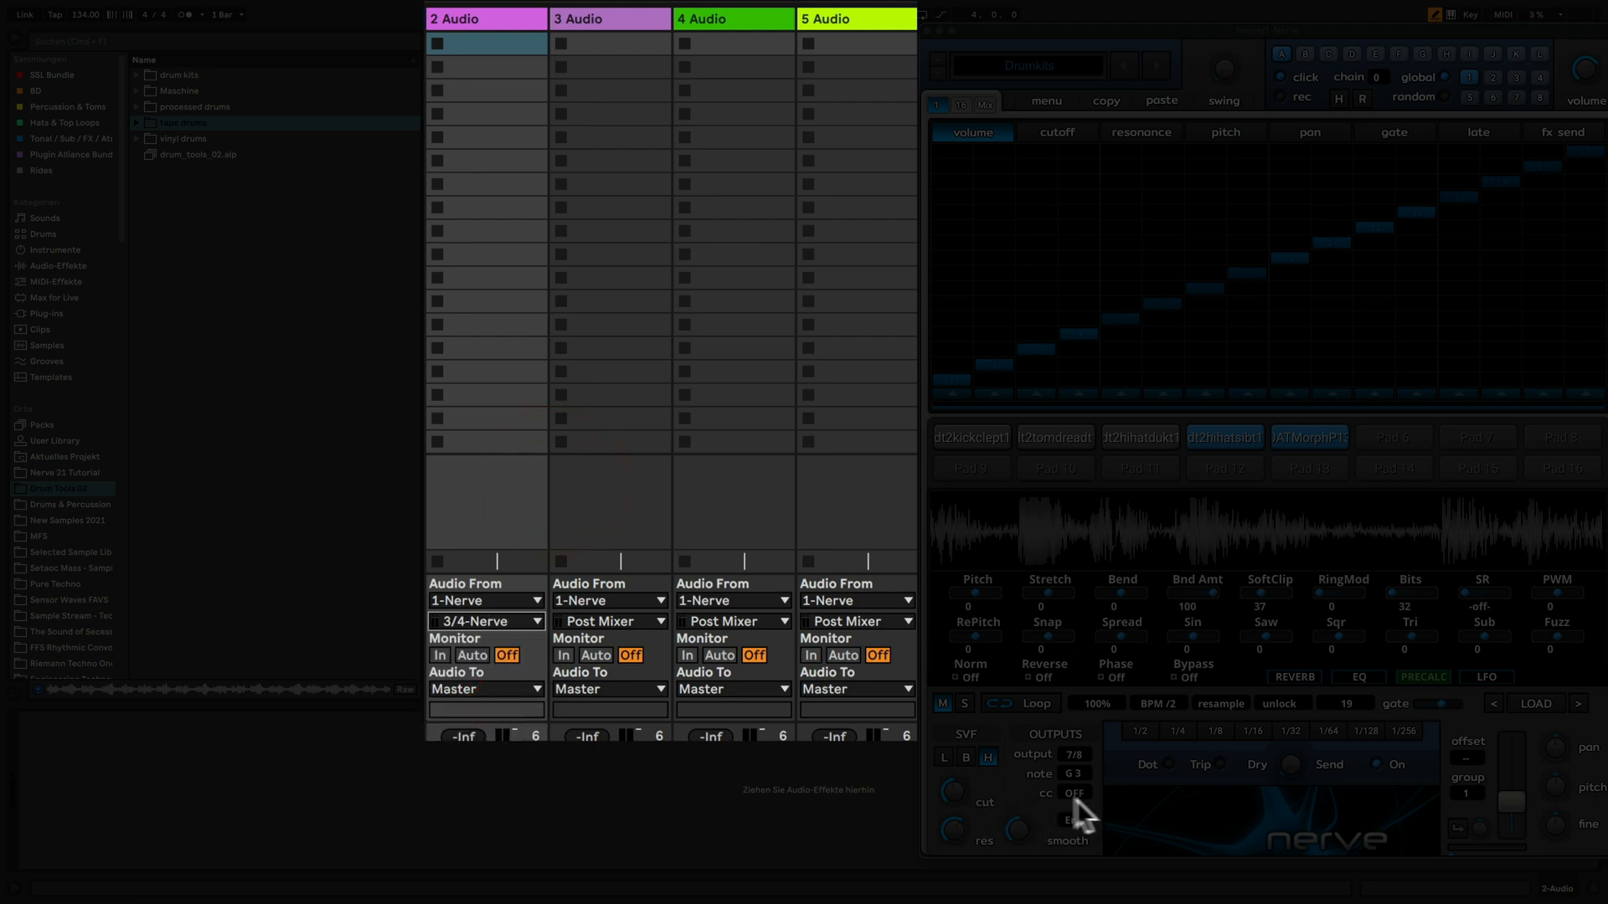
left_click(992, 437)
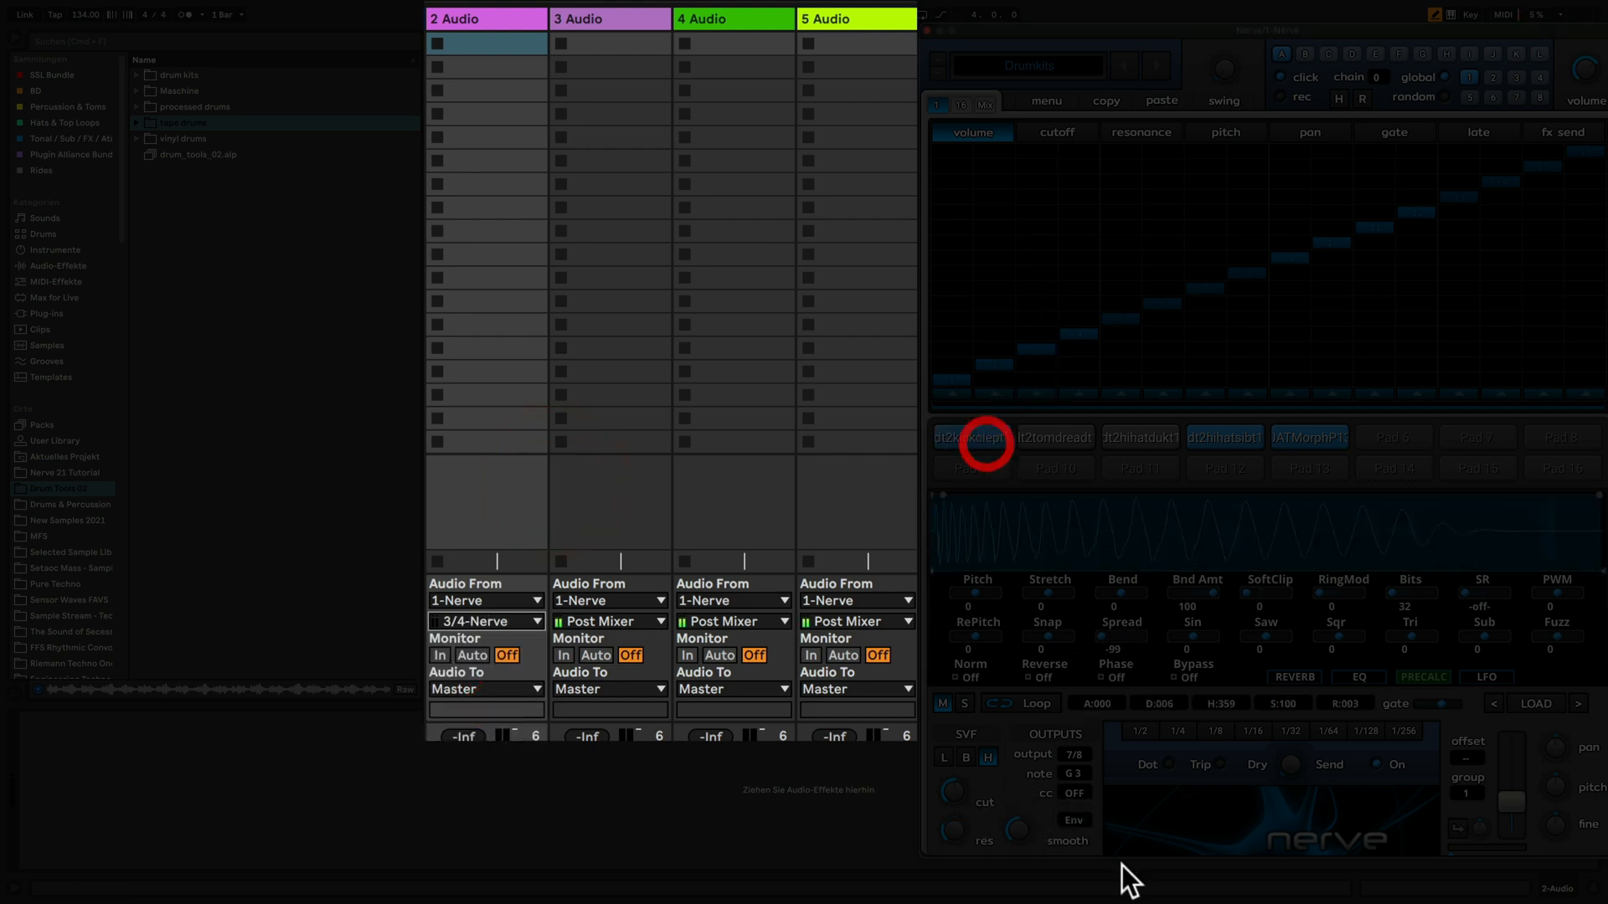
left_click(1078, 742)
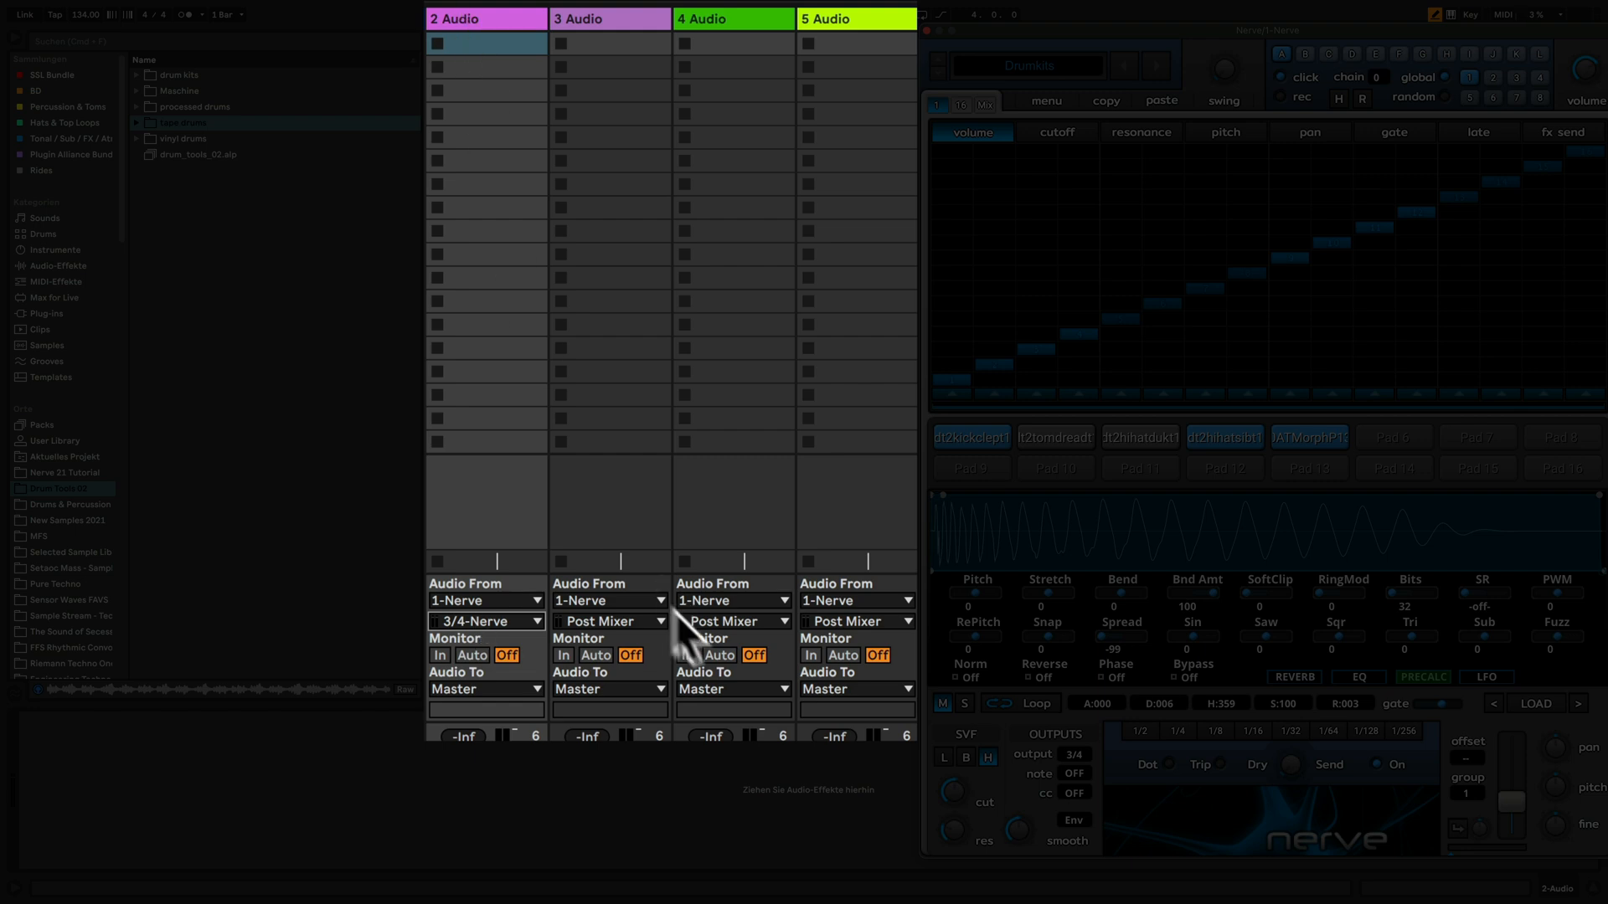
Set the input channel of audio track 3 to 5/6-Nerve and of audio track 4 to 7/8-Nerve.
left_click(631, 621)
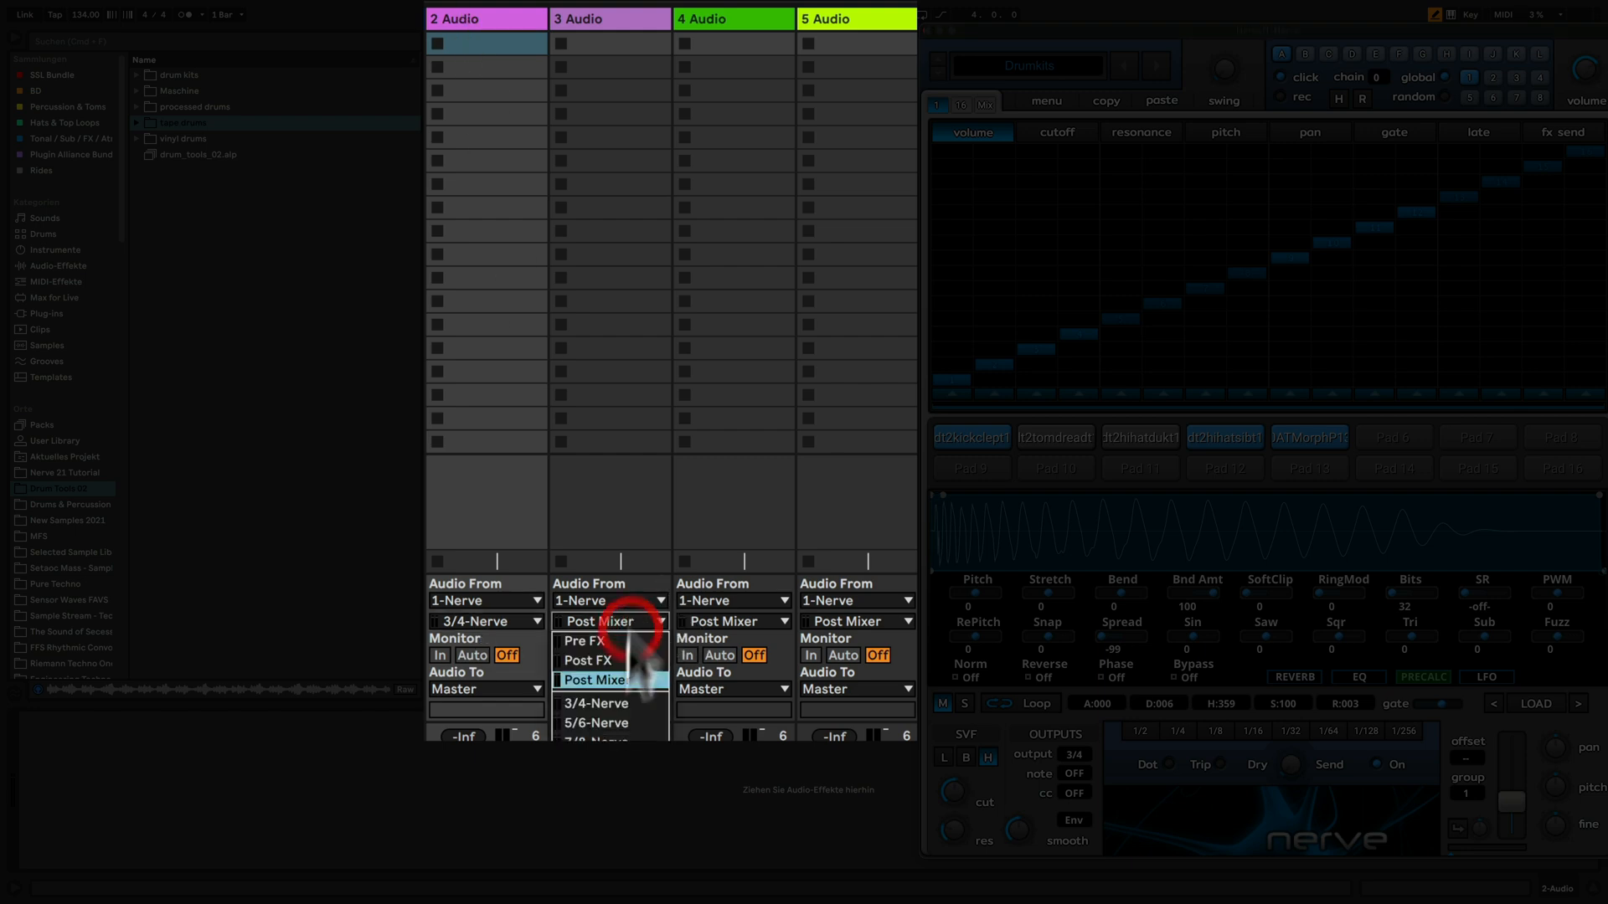
left_click(618, 724)
left_click(722, 619)
left_click(726, 737)
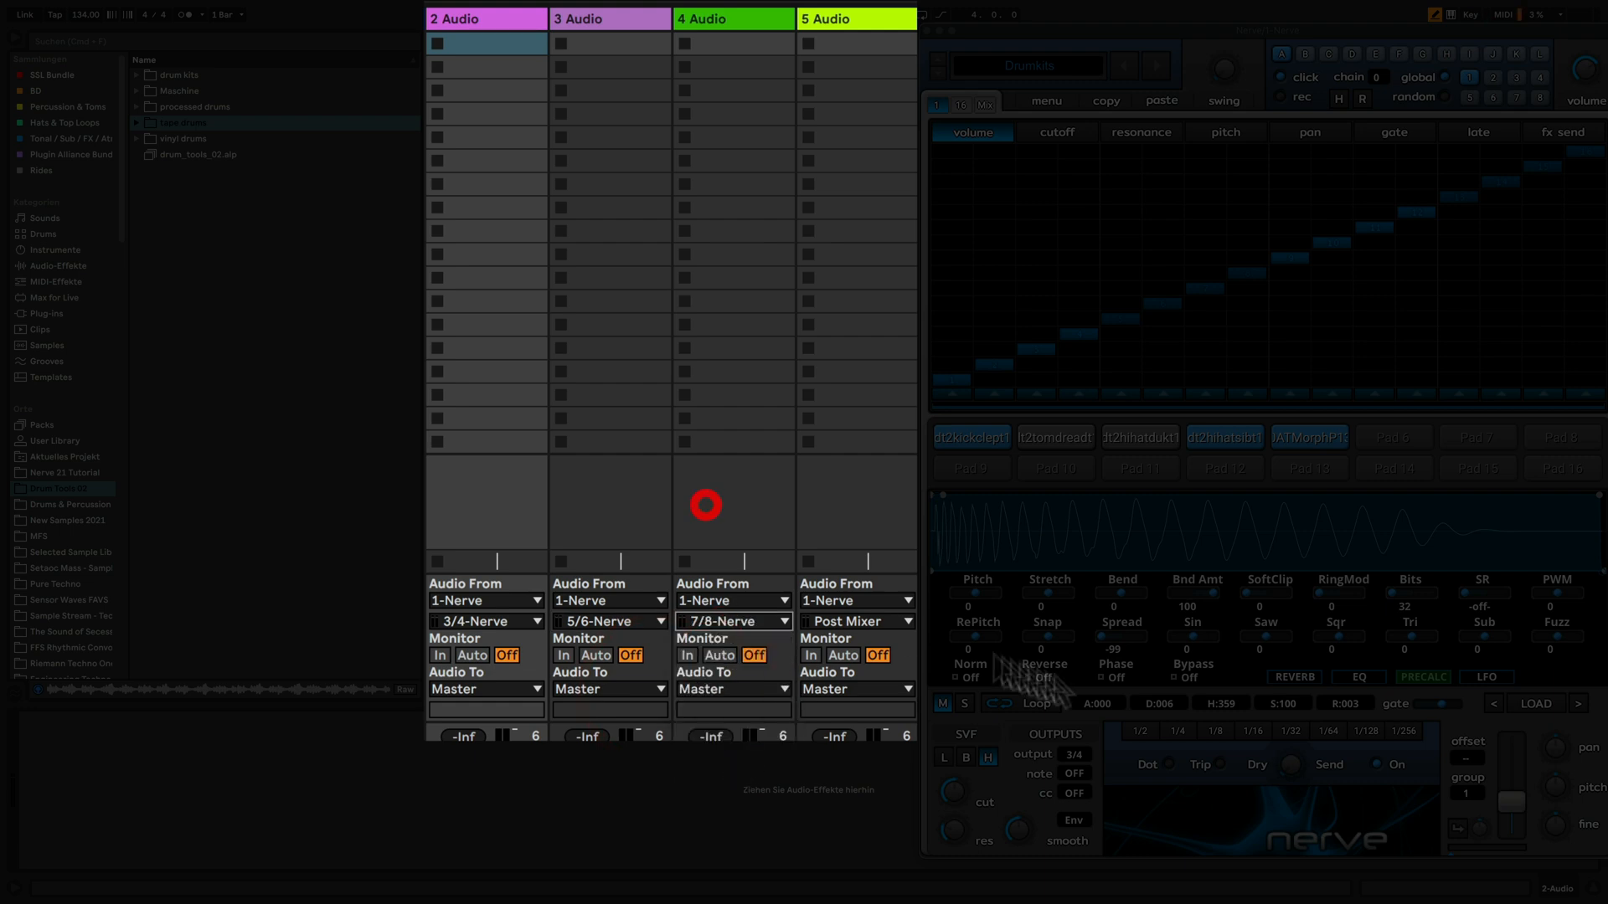
Route pad 2 to output 5/6, keep pad 3 on 5/6, and route pad 4 to output 7/8.
left_click(1058, 439)
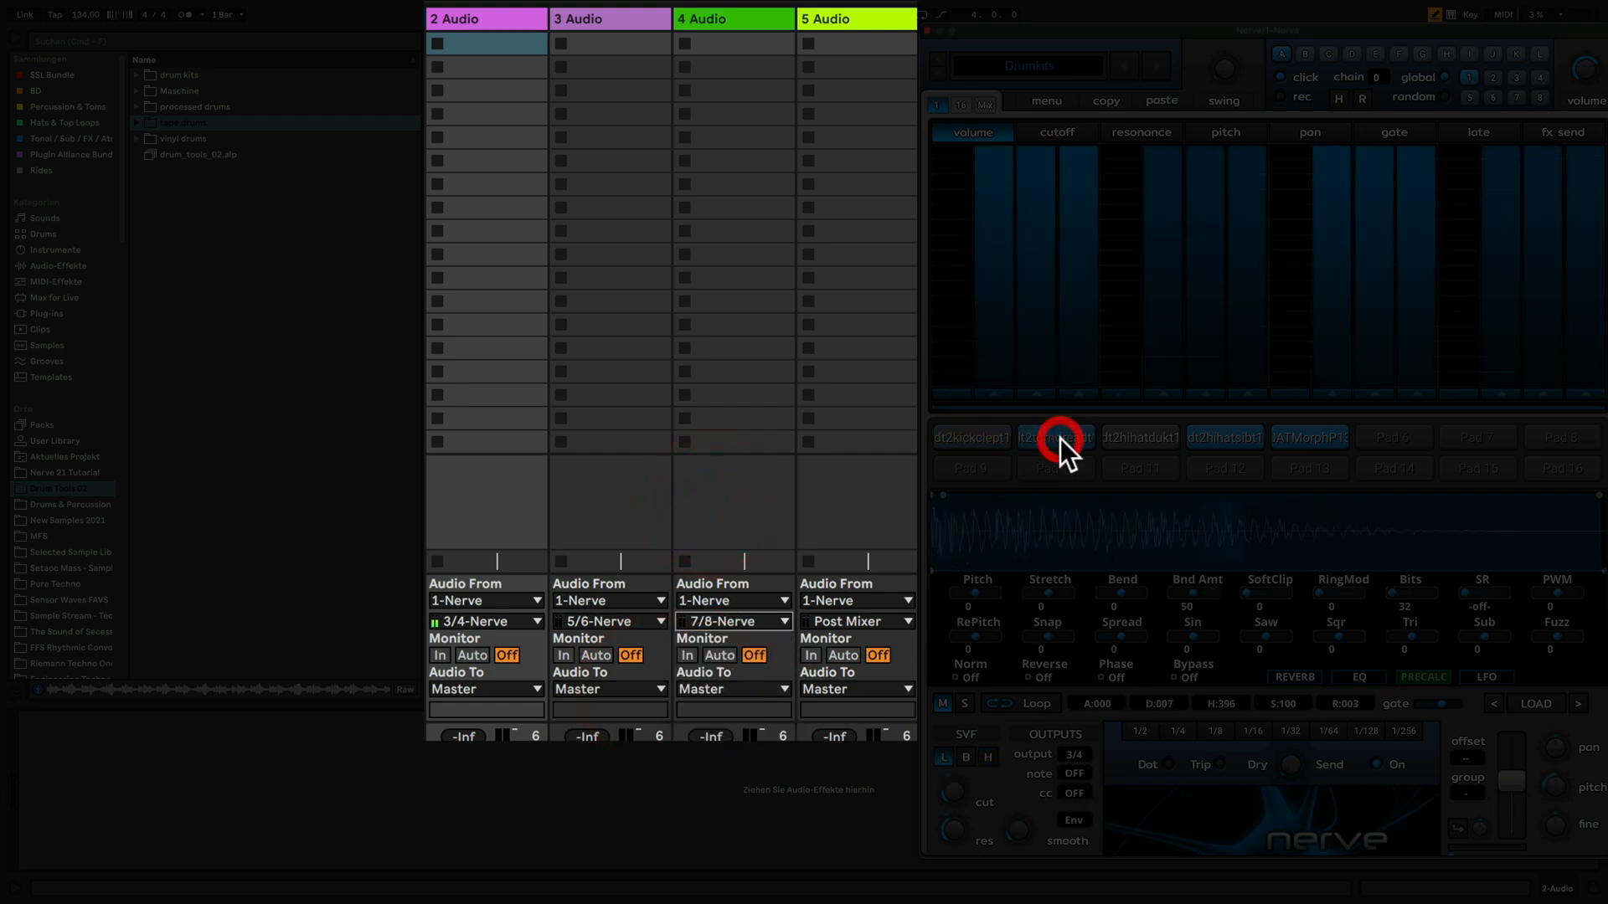
left_click(1073, 740)
left_click(1141, 438)
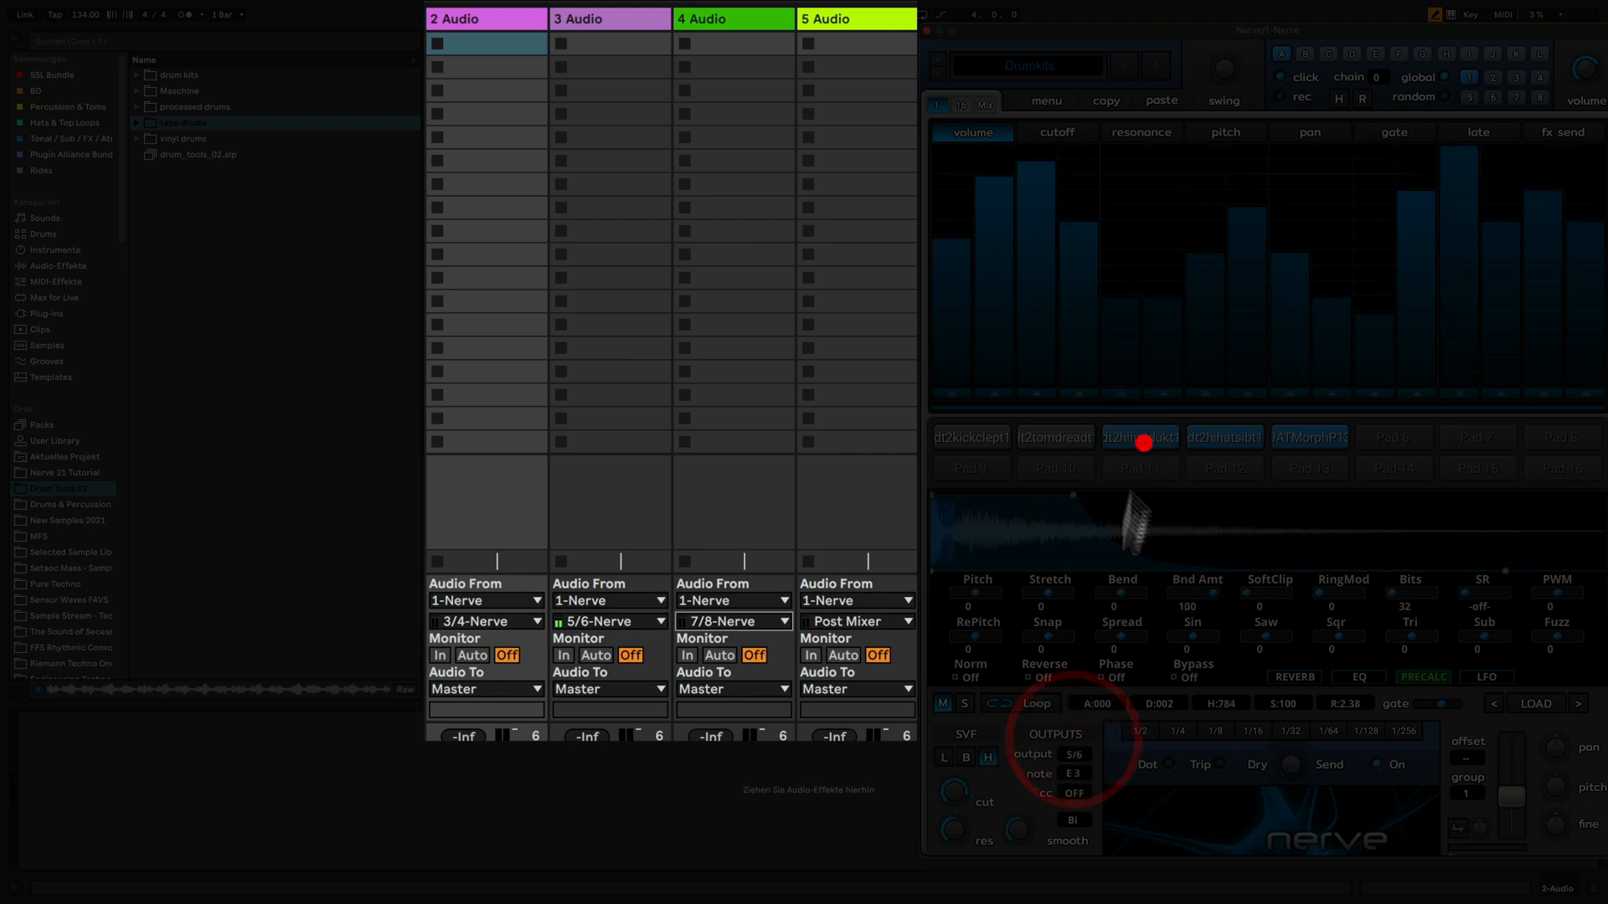
left_click(1082, 740)
left_click(1237, 438)
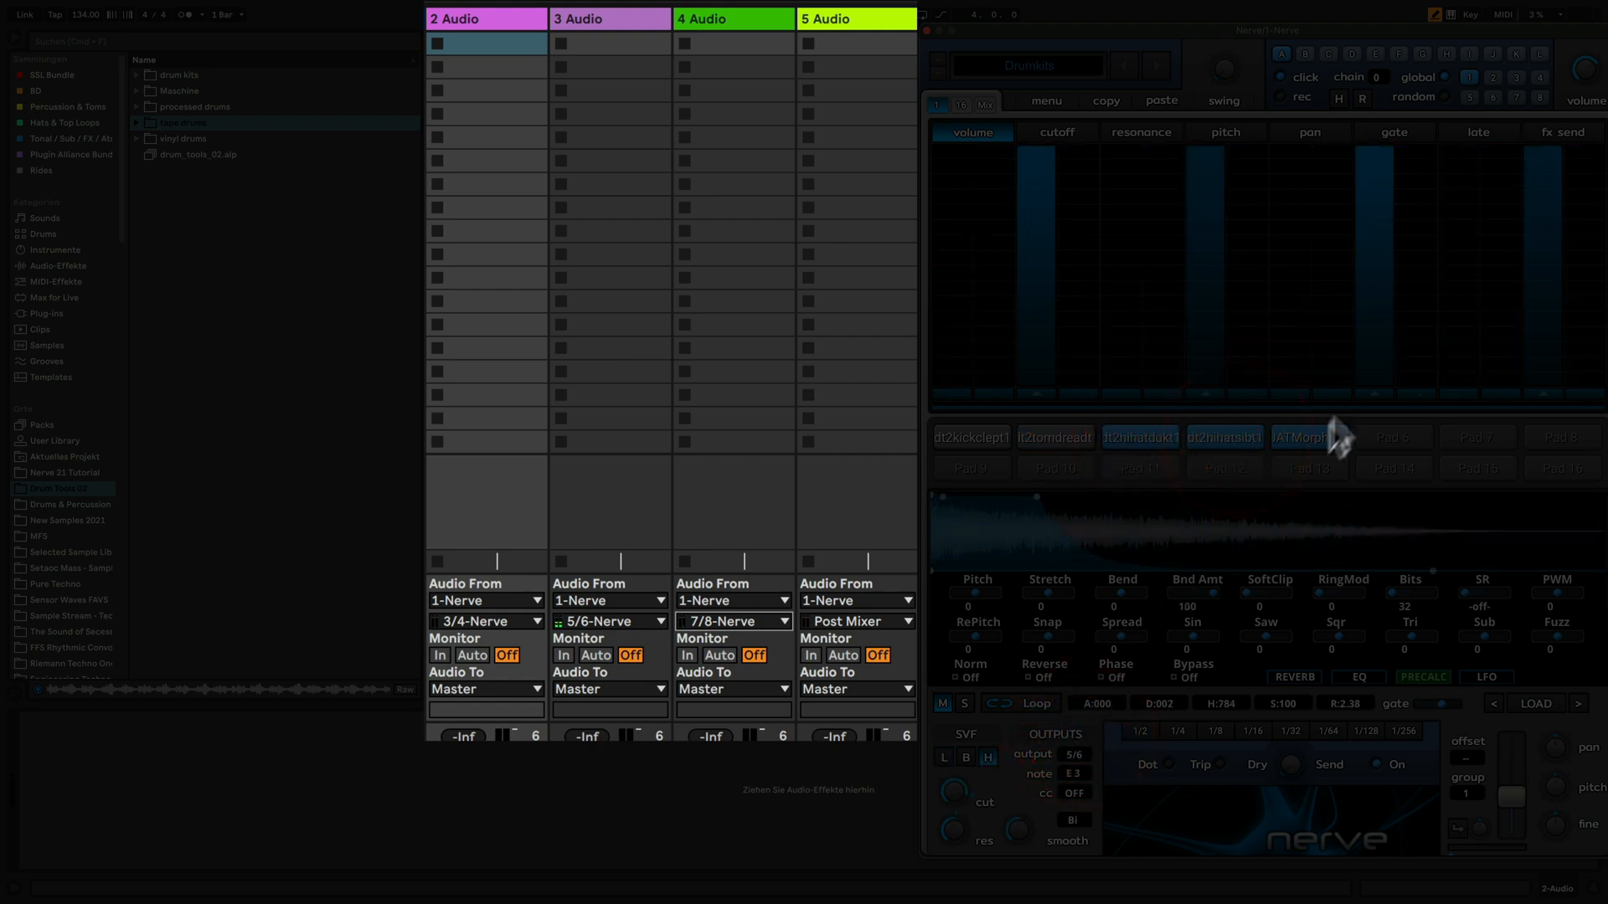
left_click(1338, 437)
left_click(1080, 744)
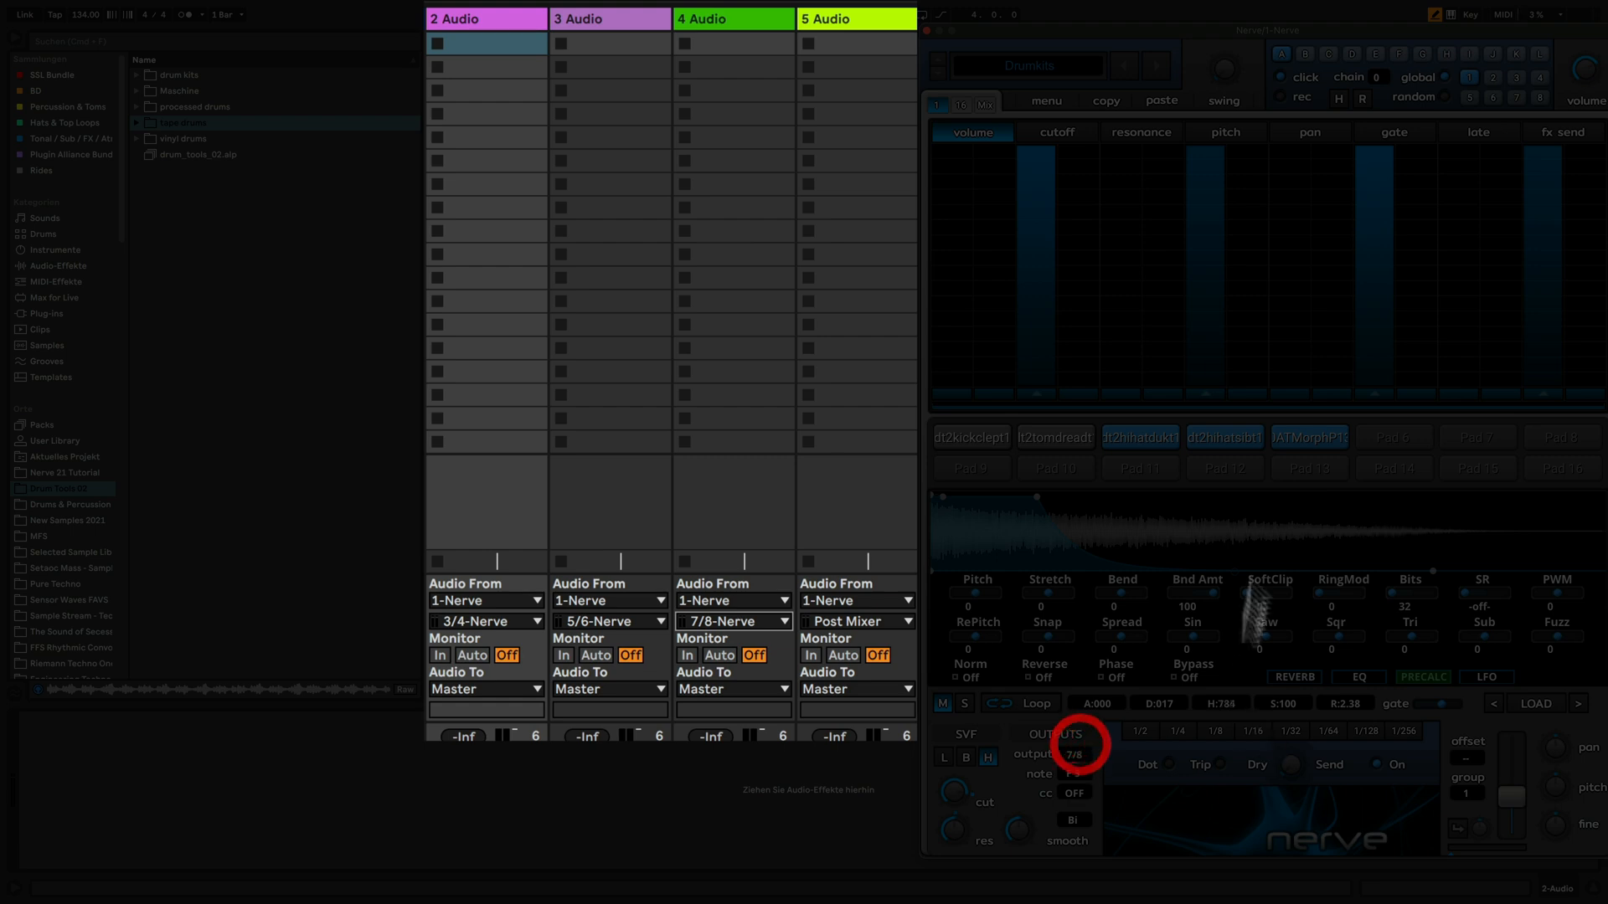
Route the loop on pad 5 to output 9/10 and set audio track 5's input channel to 9/10-Nerve.
left_click(1304, 439)
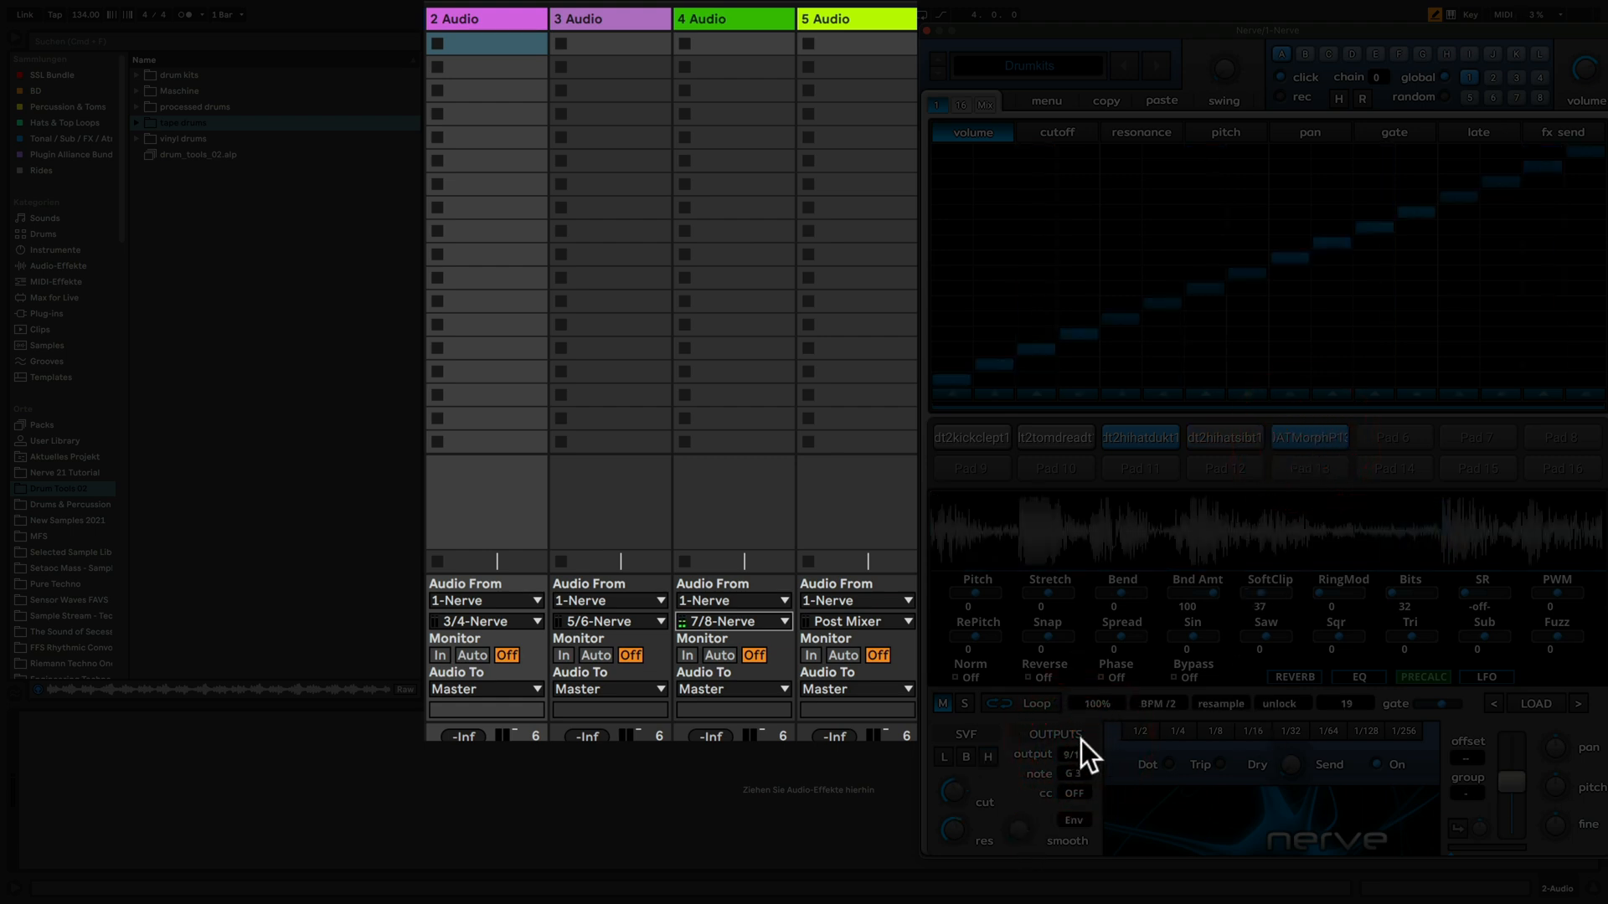
left_click(833, 620)
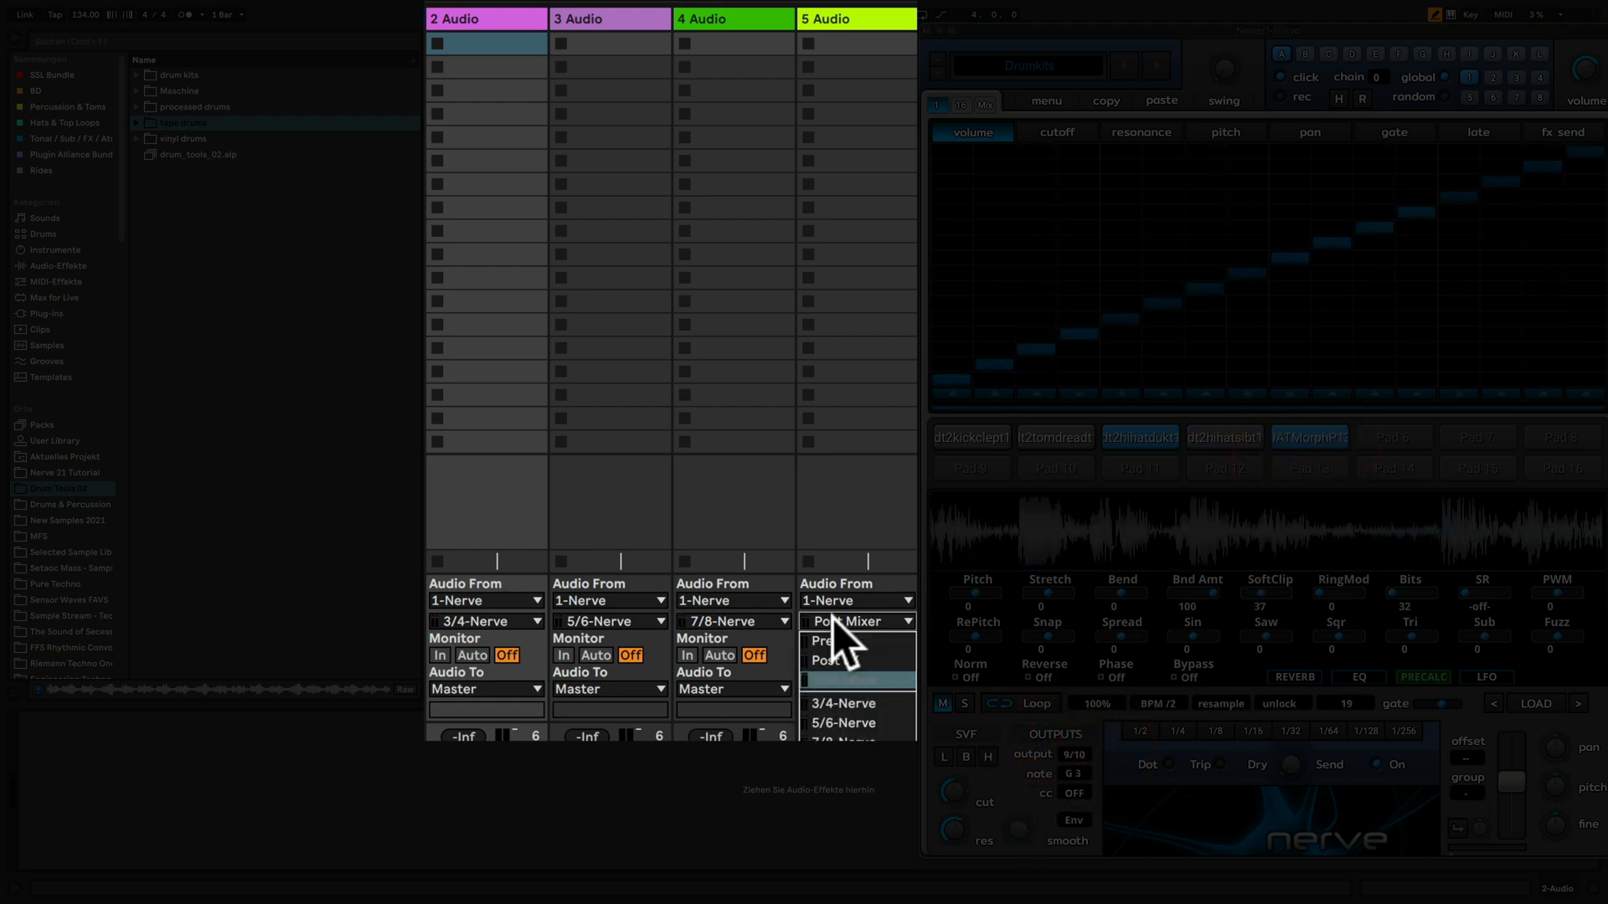
left_click(846, 735)
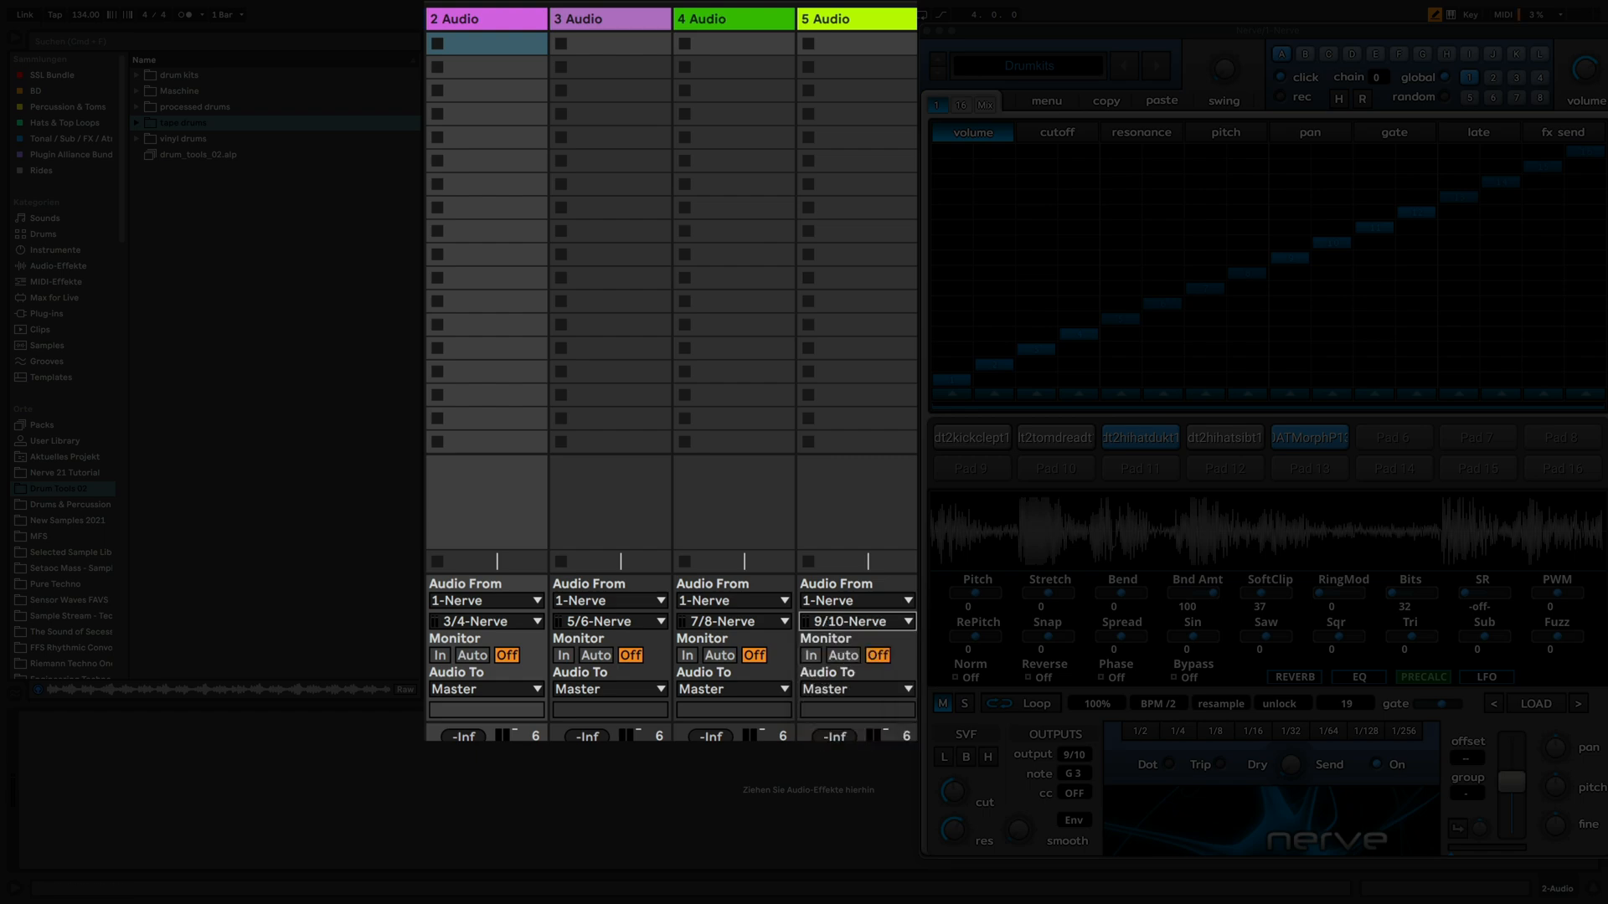
Arm audio tracks 2 to 5 for recording and set their monitoring to Auto.
left_click(863, 20)
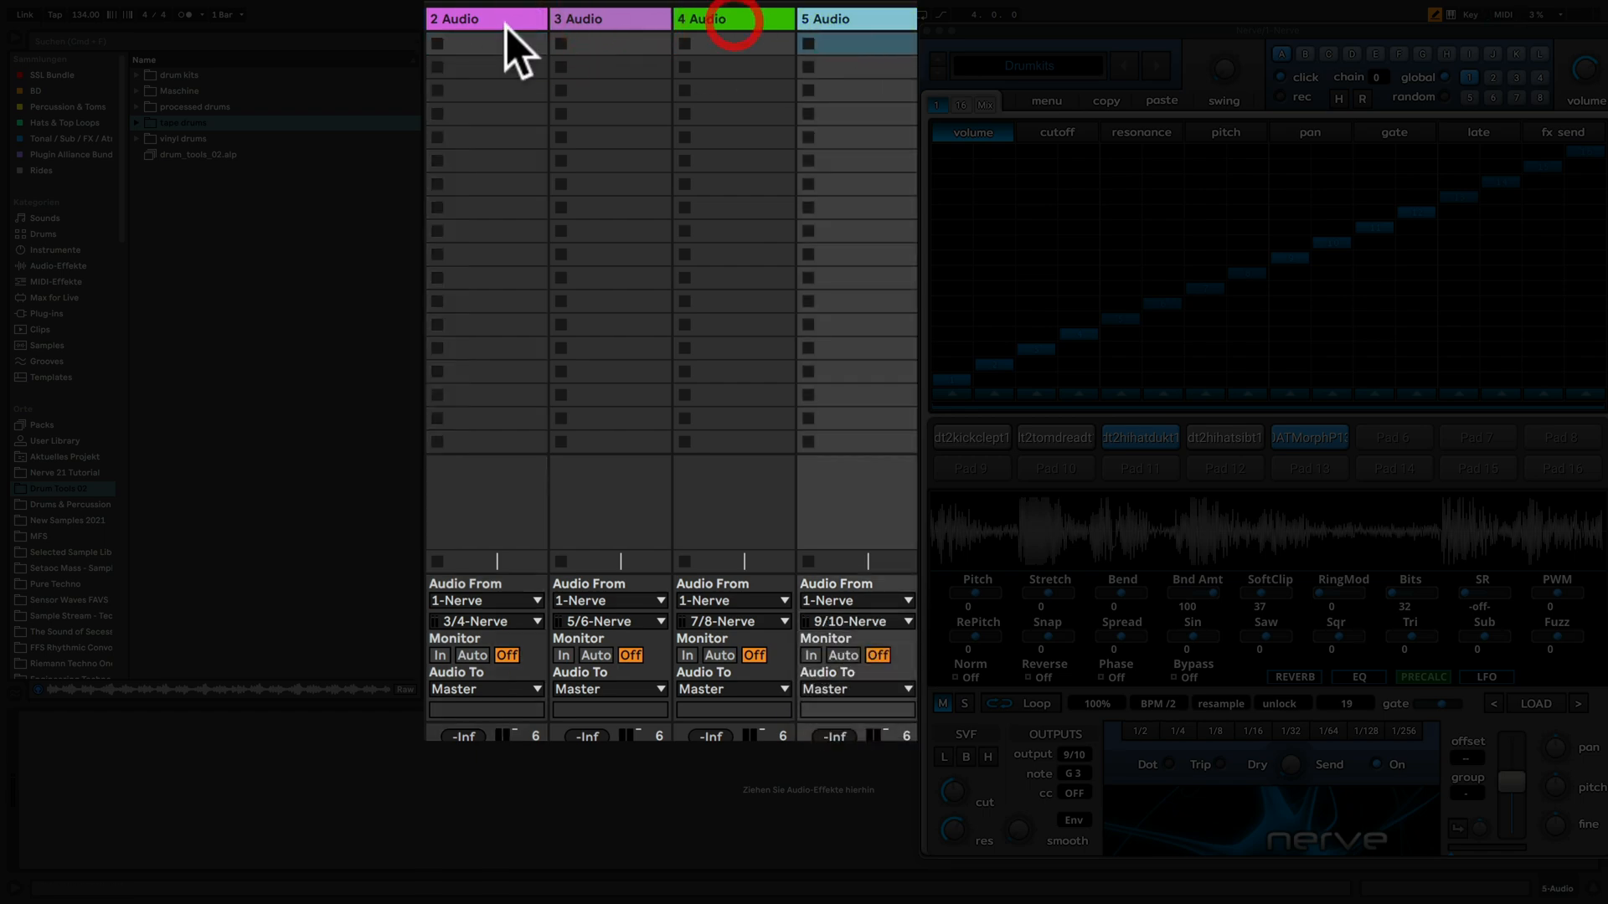
left_click(505, 24, "shift")
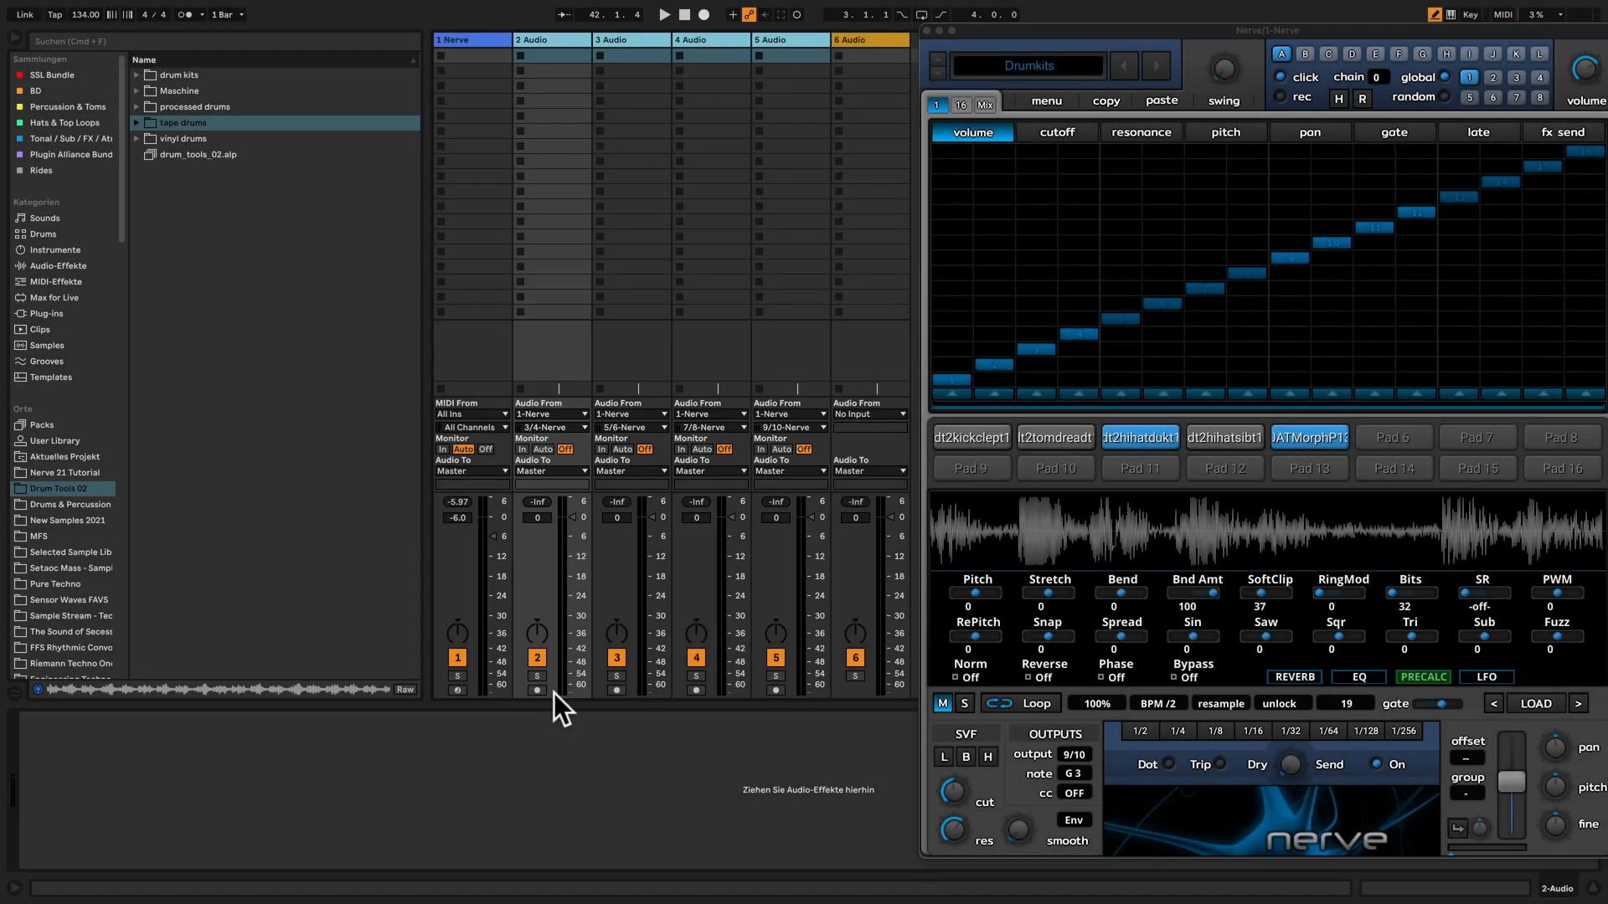
left_click(536, 691)
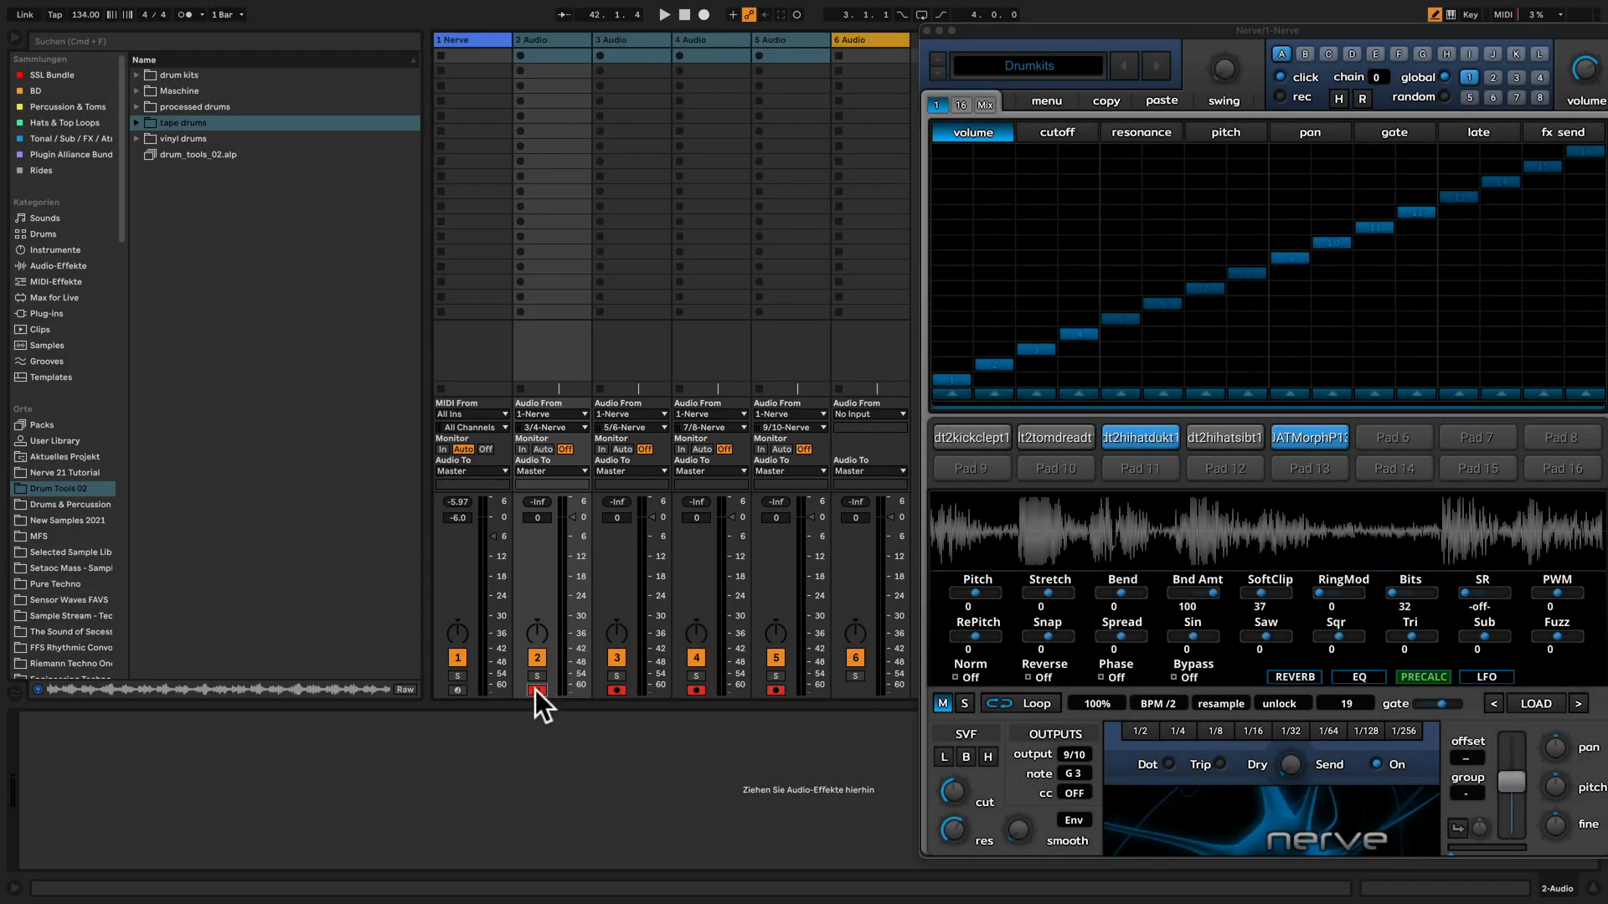
left_click(543, 449)
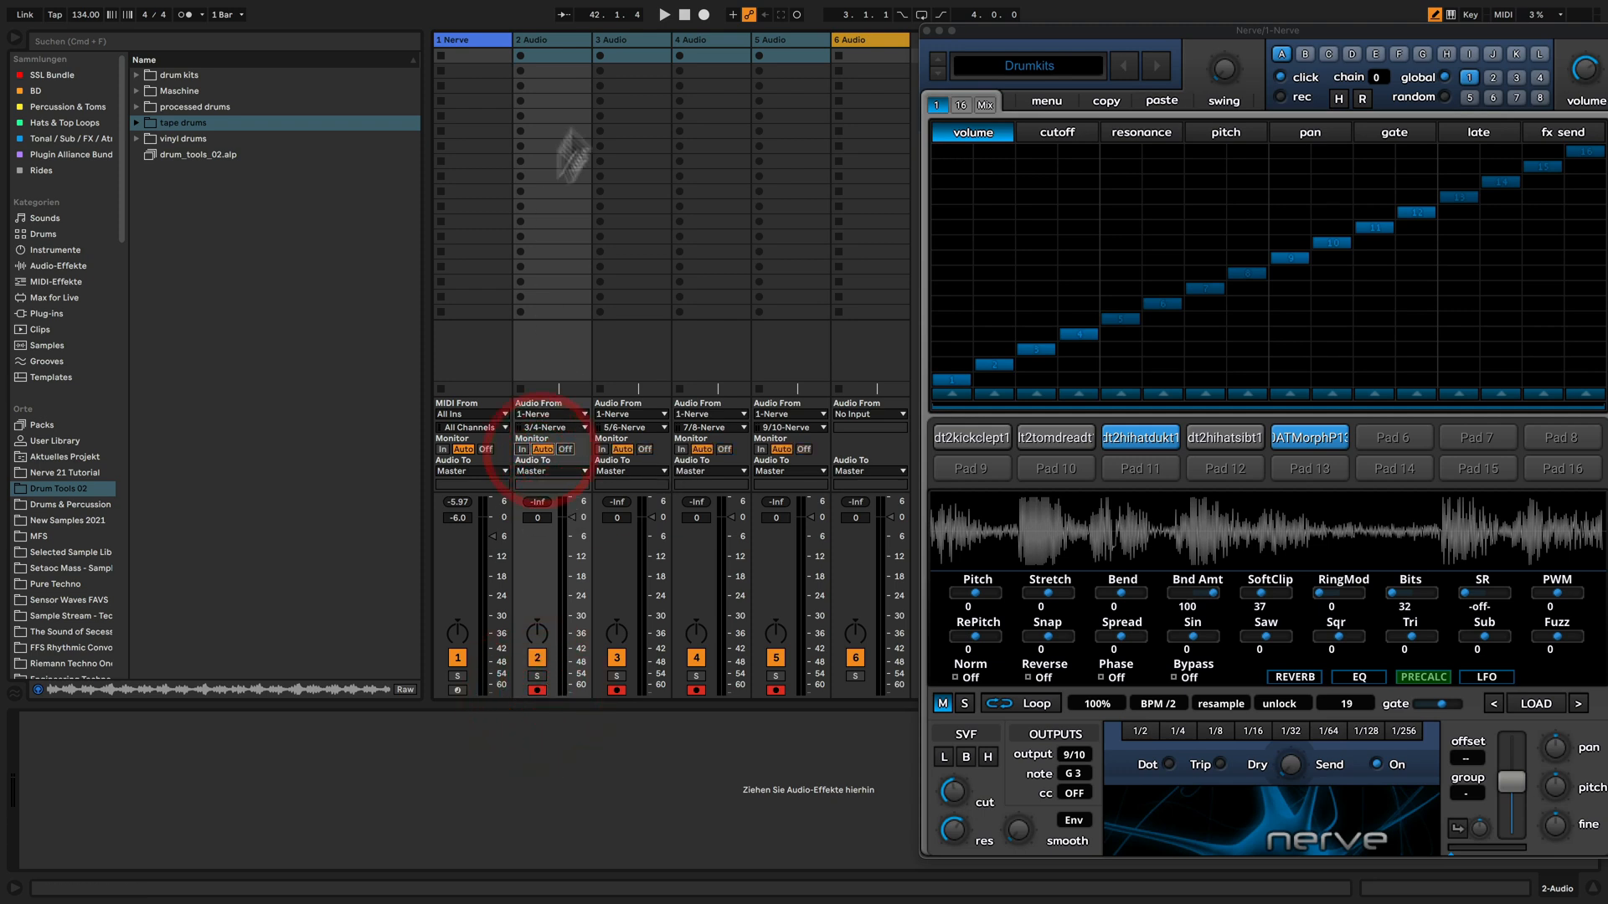
Play the beat through the separate audio tracks and toggle the activator of audio track 2.
left_click(561, 40)
key("space")
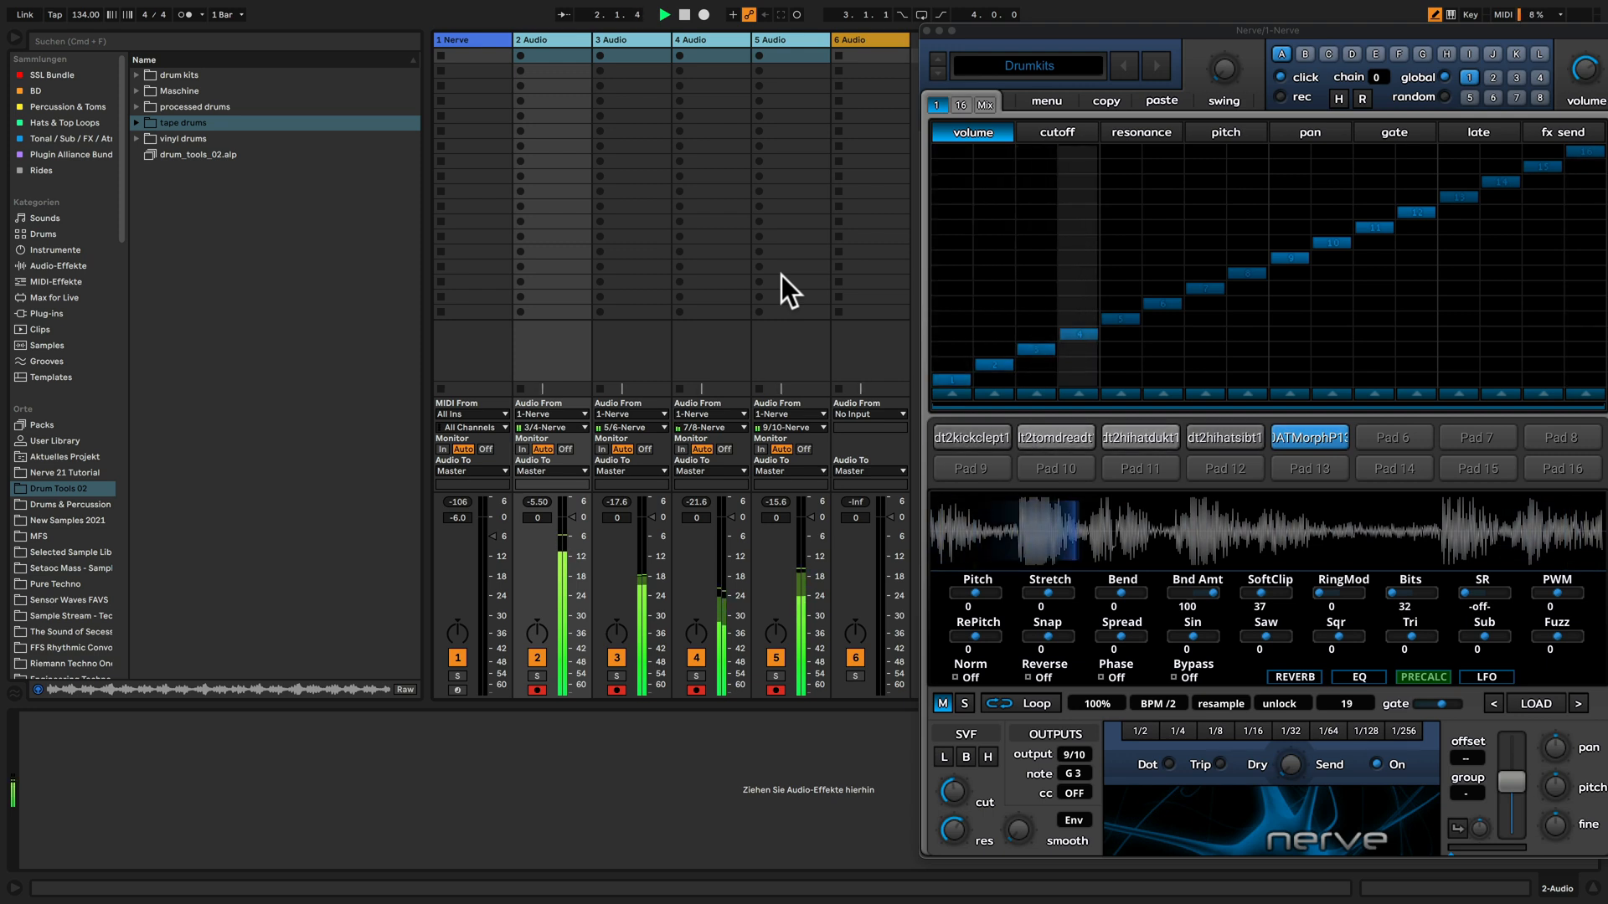
left_click(538, 658)
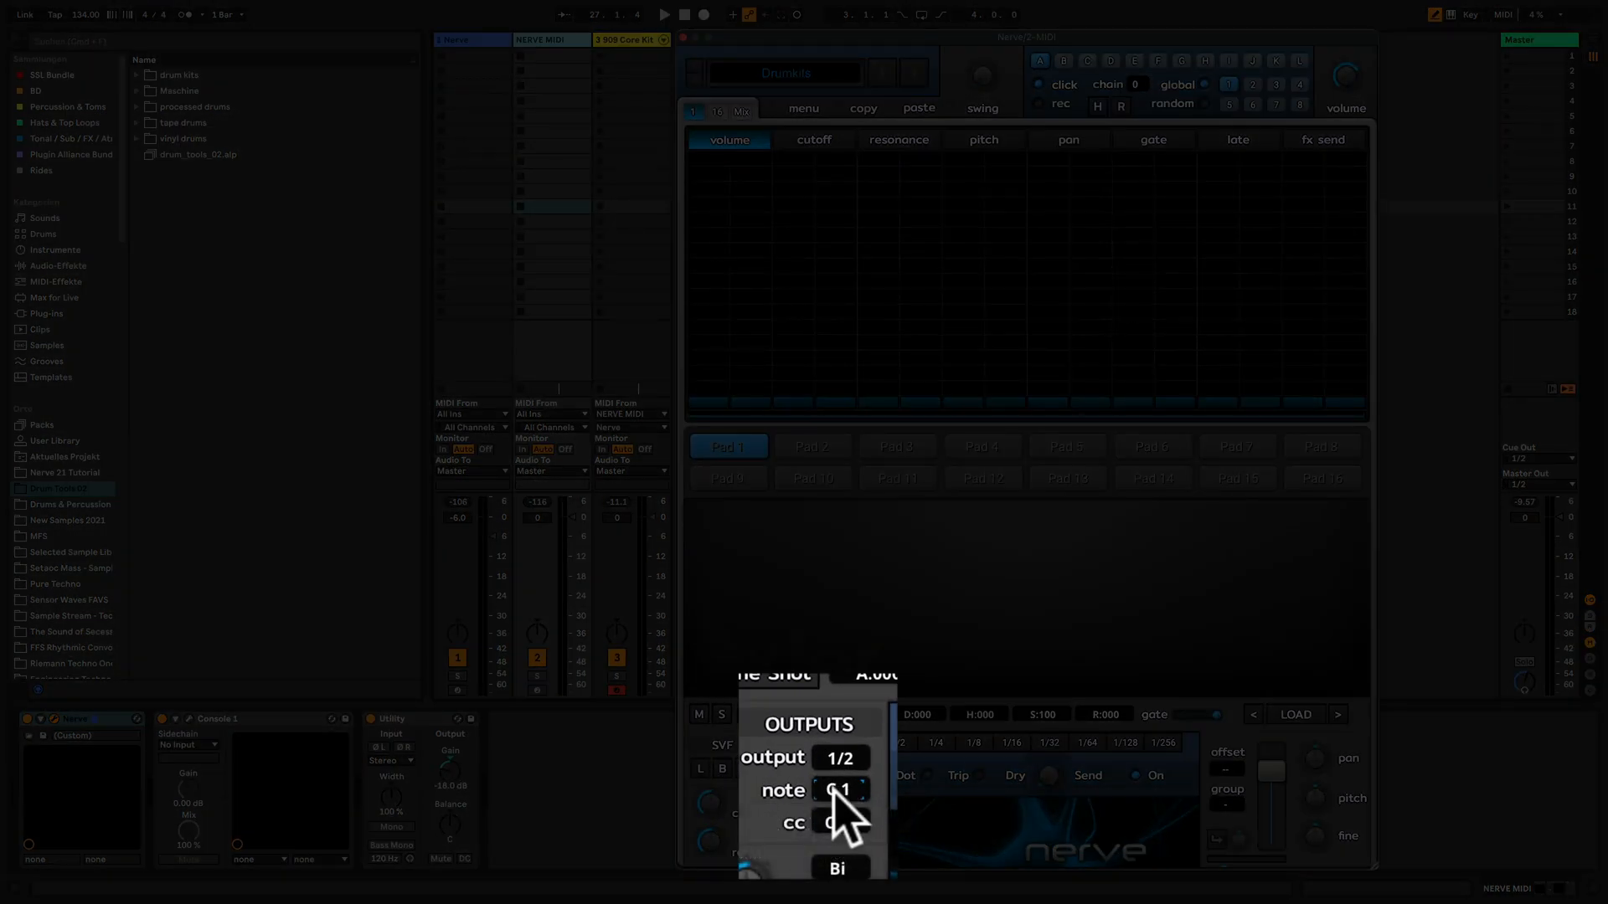
Show the 909 Core Kit track's devices and set pad 3's MIDI note output in Nerve to 38.
left_click(626, 41)
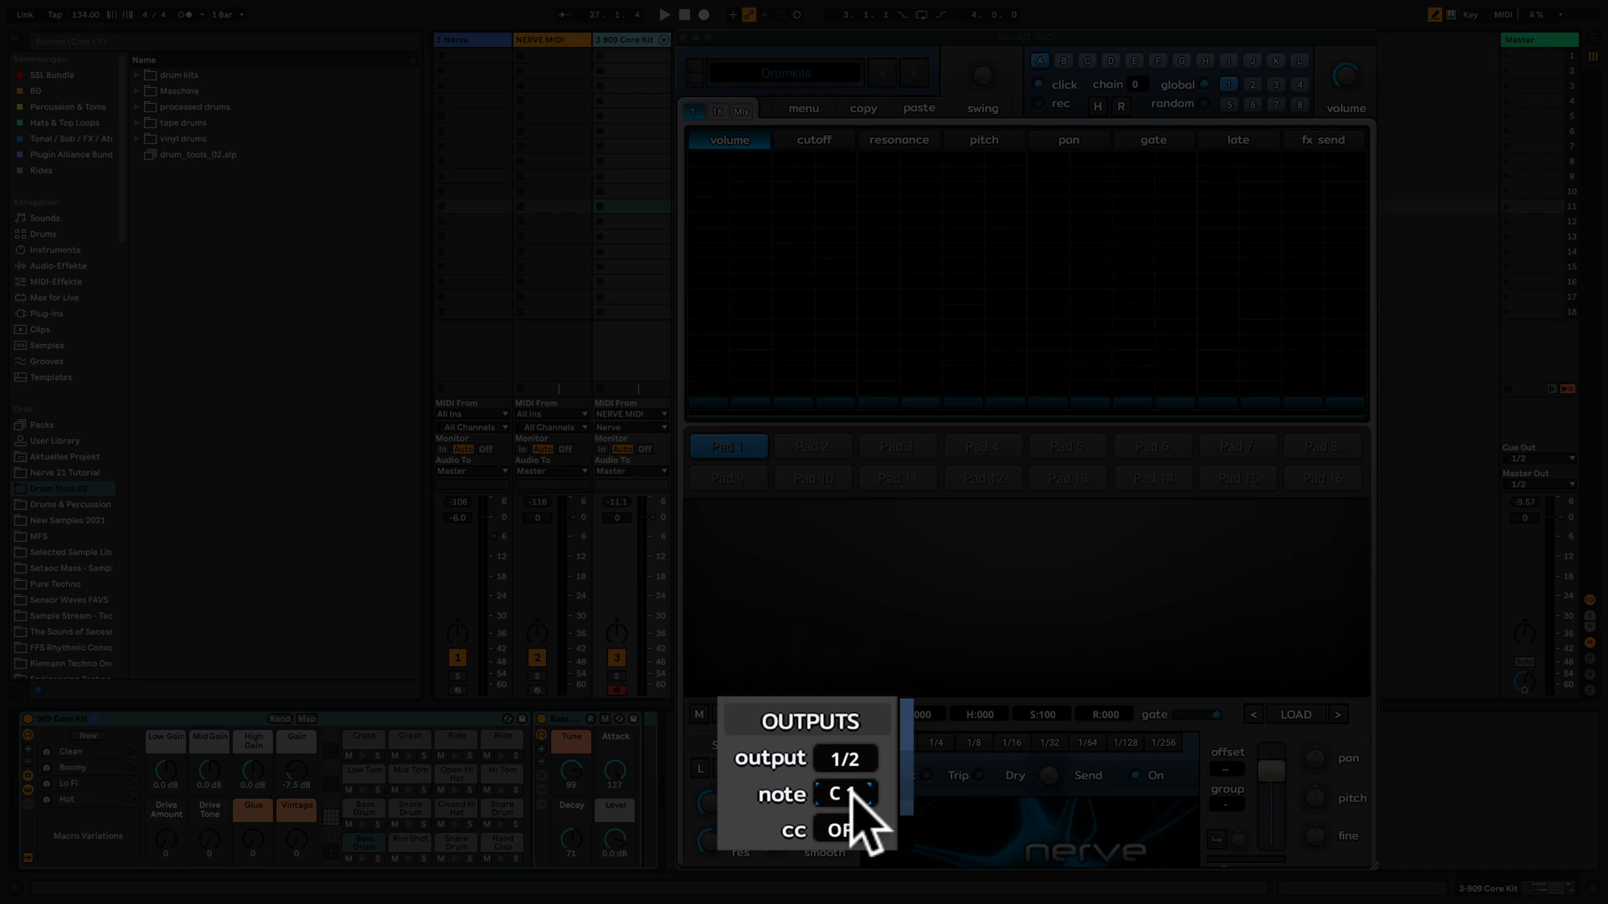
left_click(823, 446)
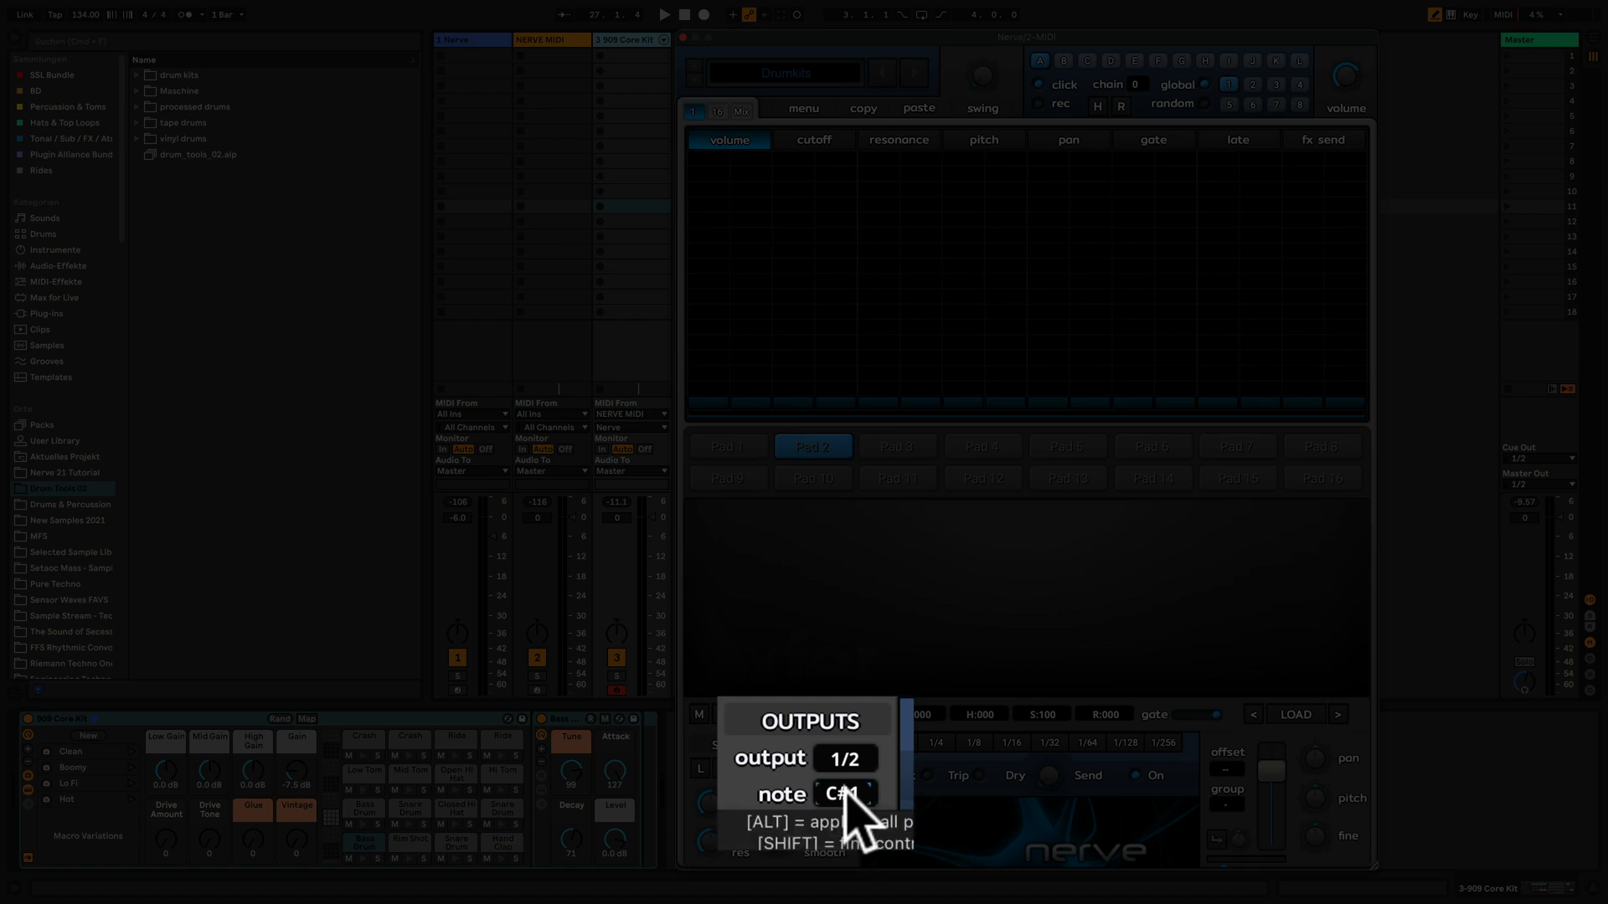
left_click(896, 449)
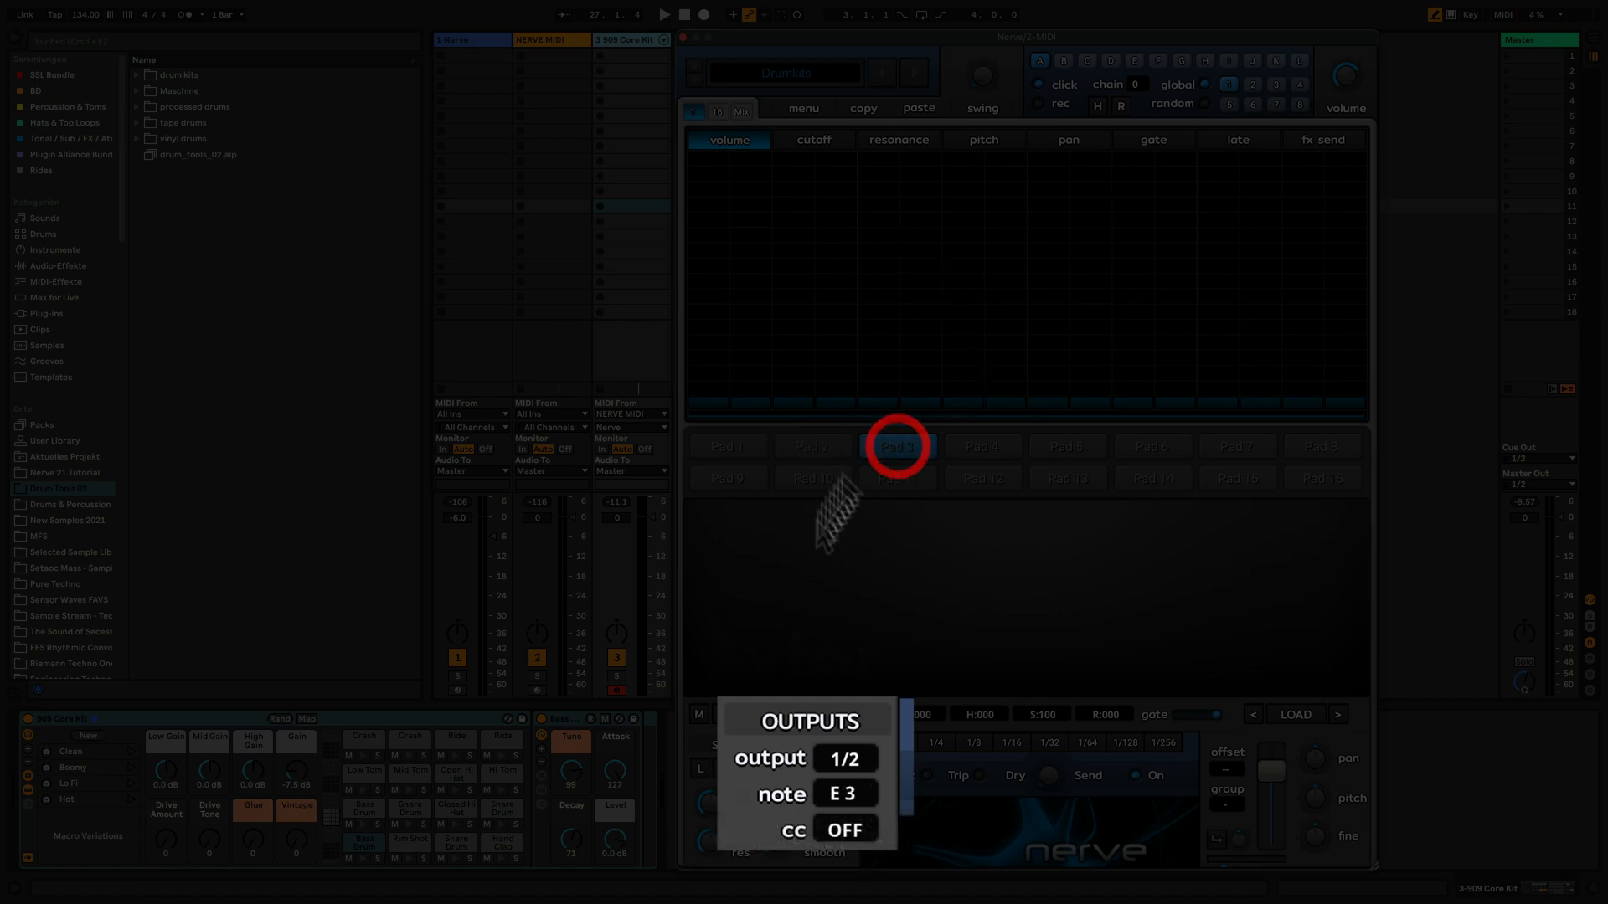
double_click(844, 792)
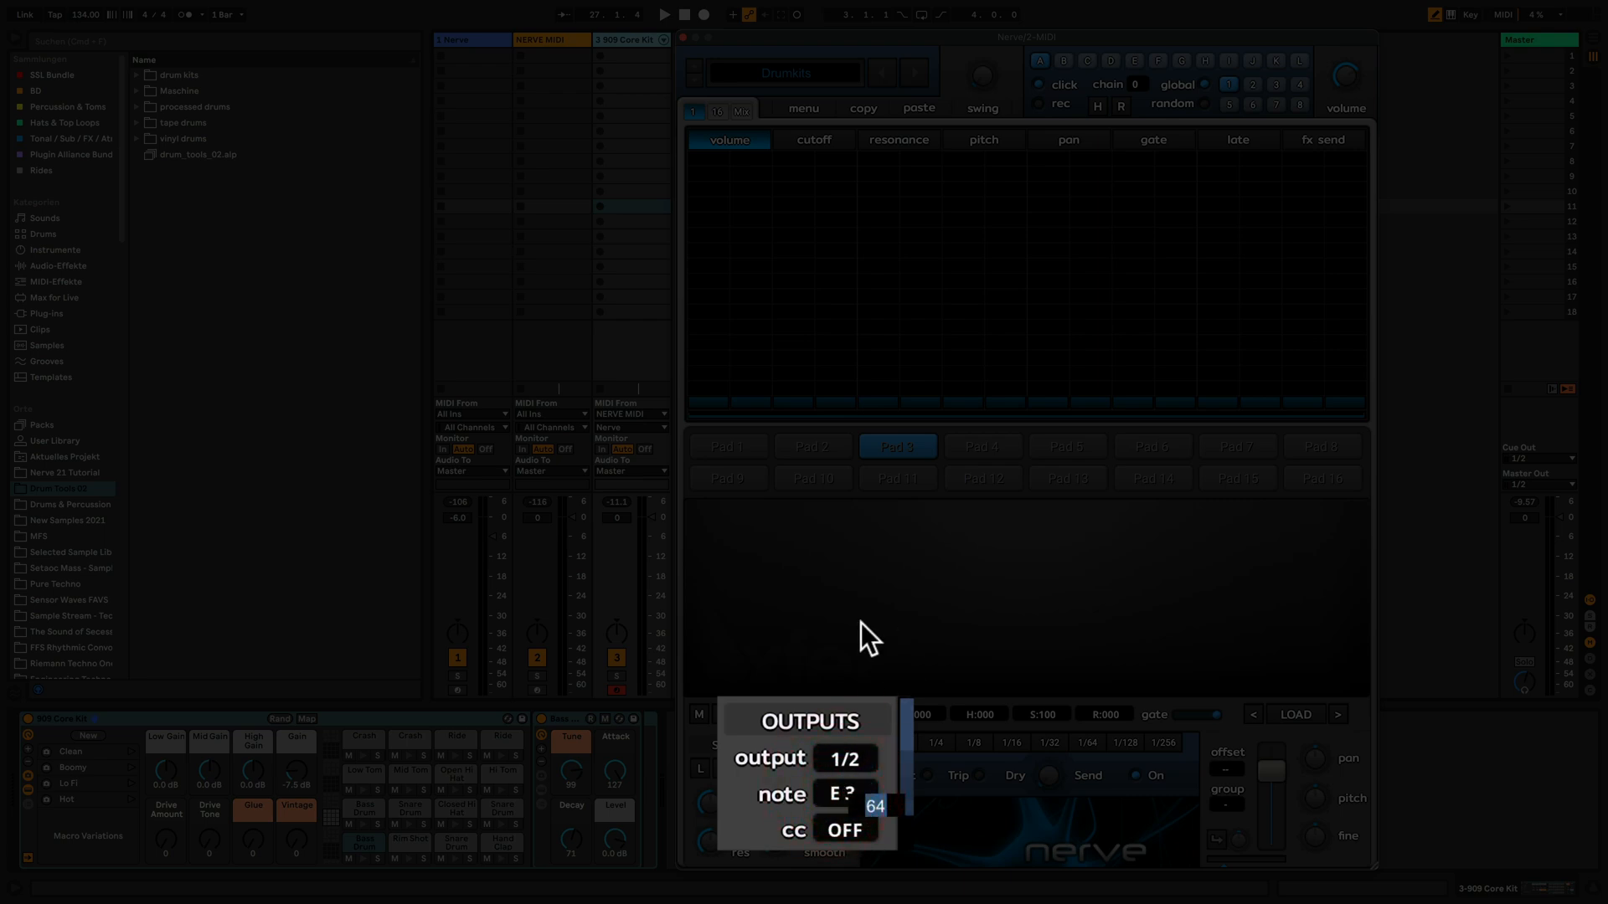
type("38")
key("Return")
left_click(736, 444)
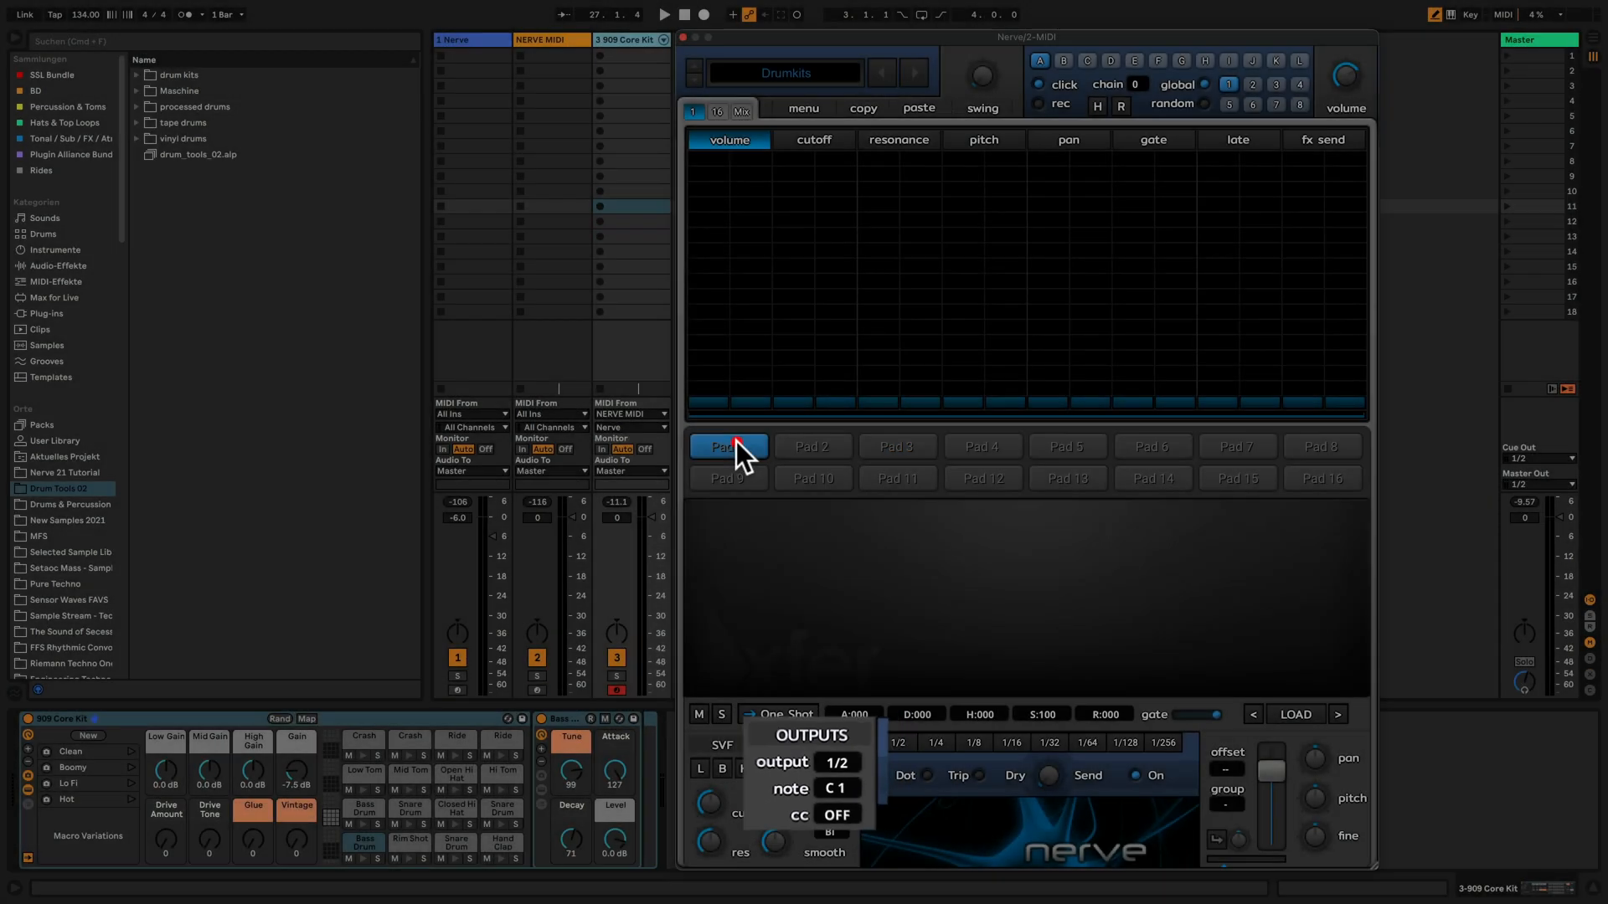
Draw full-volume steps 1, 5, 9 and 13 in pad 1's volume sequence.
left_click_drag(708, 222, 717, 133)
left_click_drag(877, 186, 882, 103)
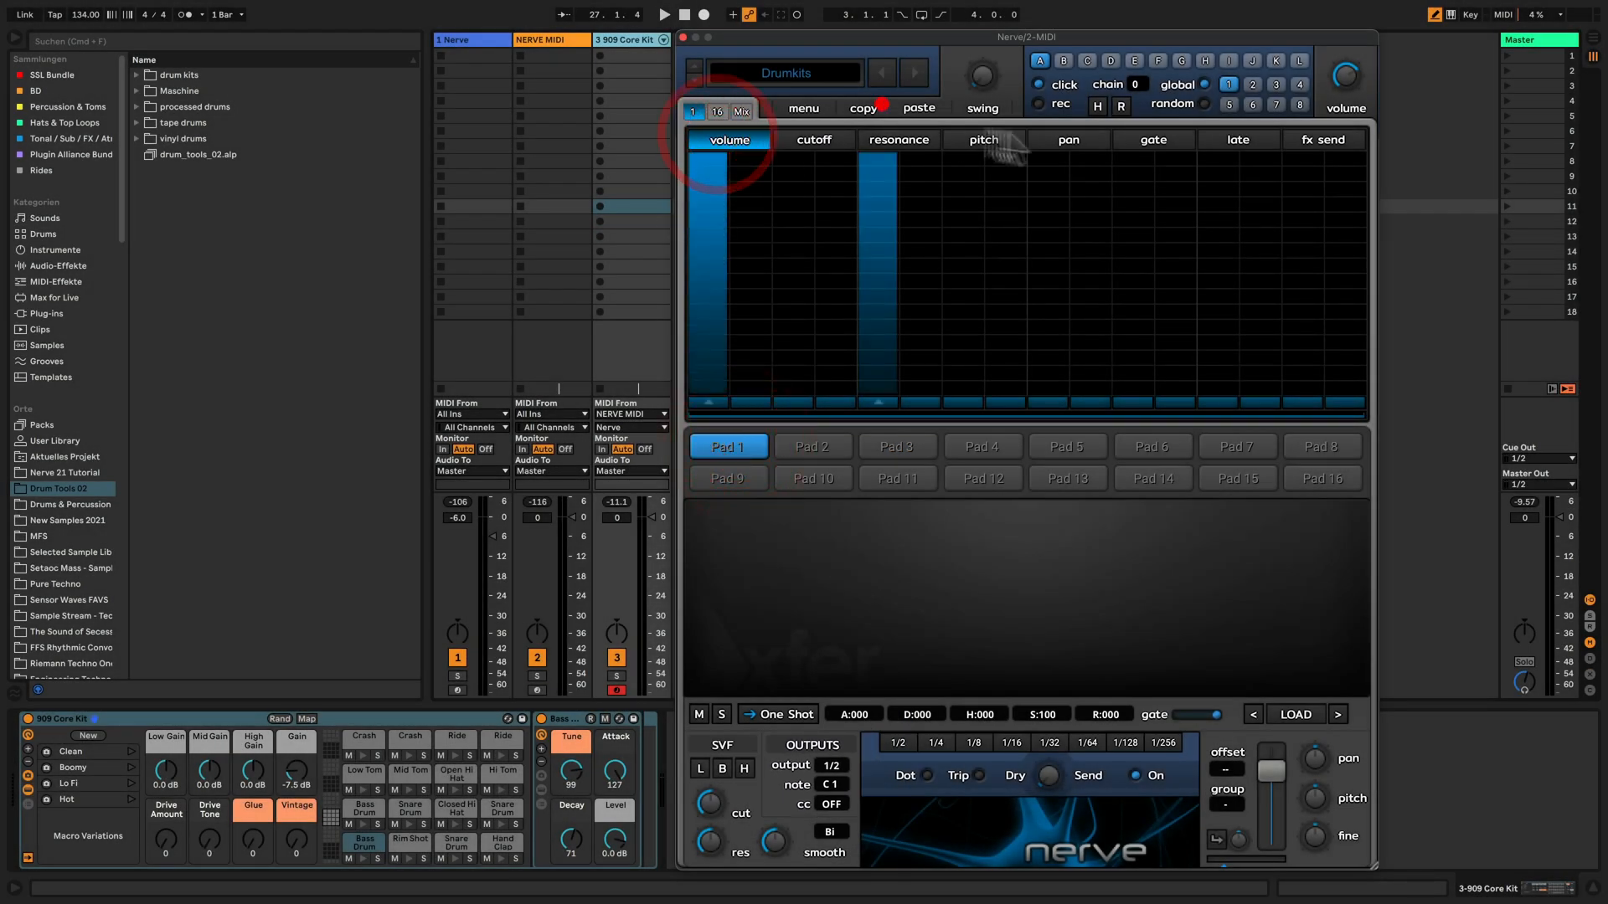
left_click_drag(1042, 171, 1053, 104)
left_click_drag(1220, 197, 1219, 100)
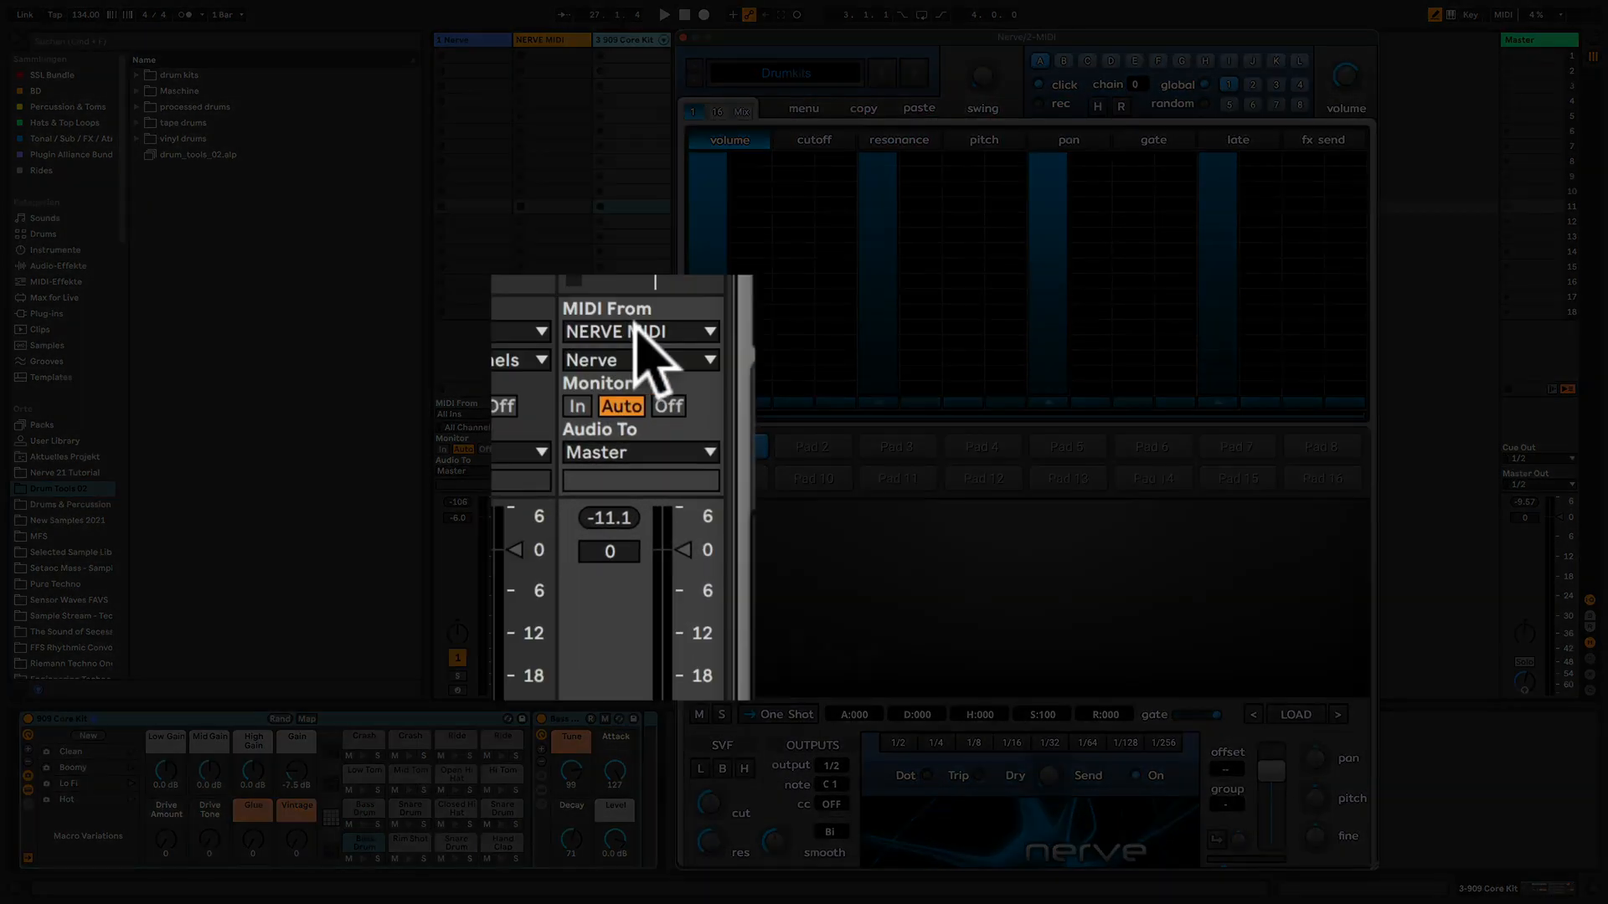
Confirm NERVE MIDI as the 909 Core Kit track's MIDI source and Nerve as its input channel.
left_click(628, 414)
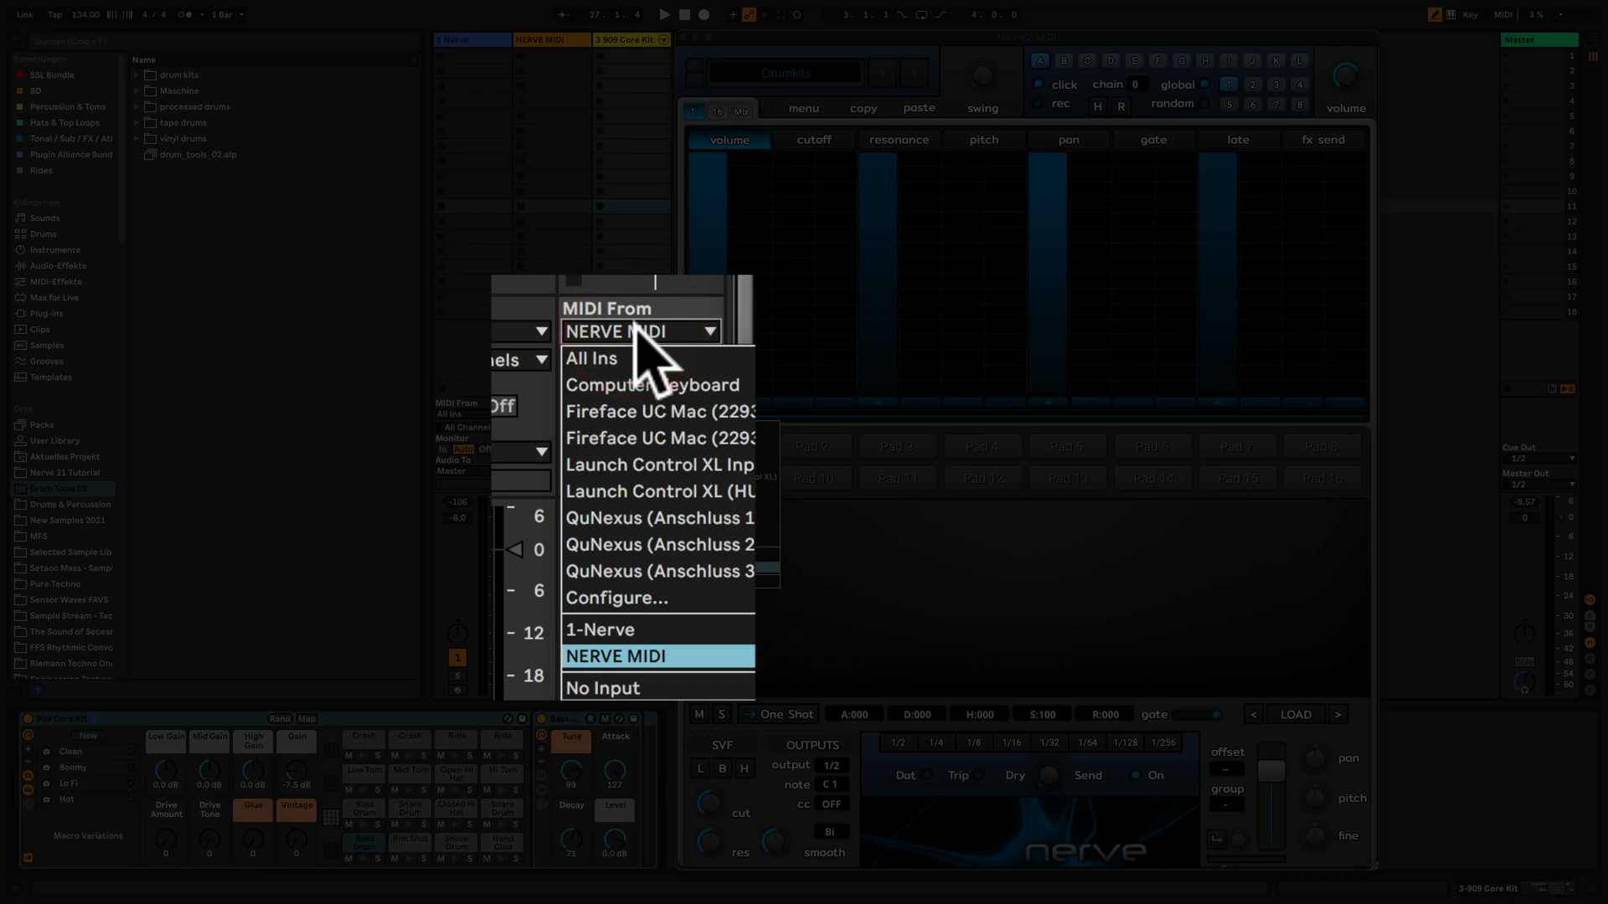
left_click(645, 332)
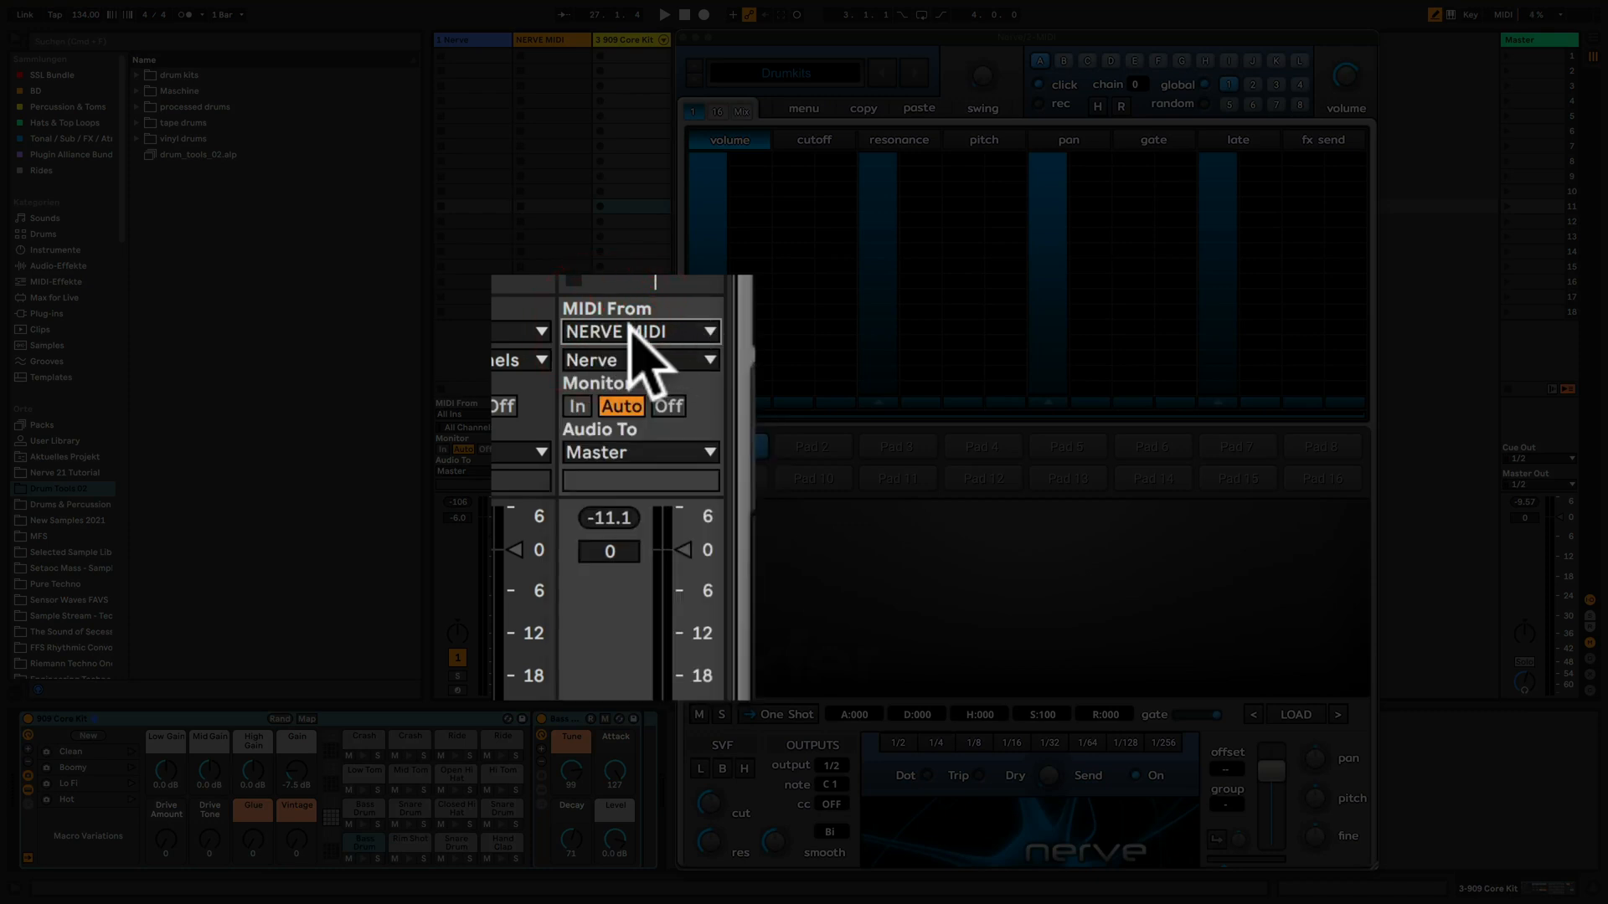
left_click(639, 362)
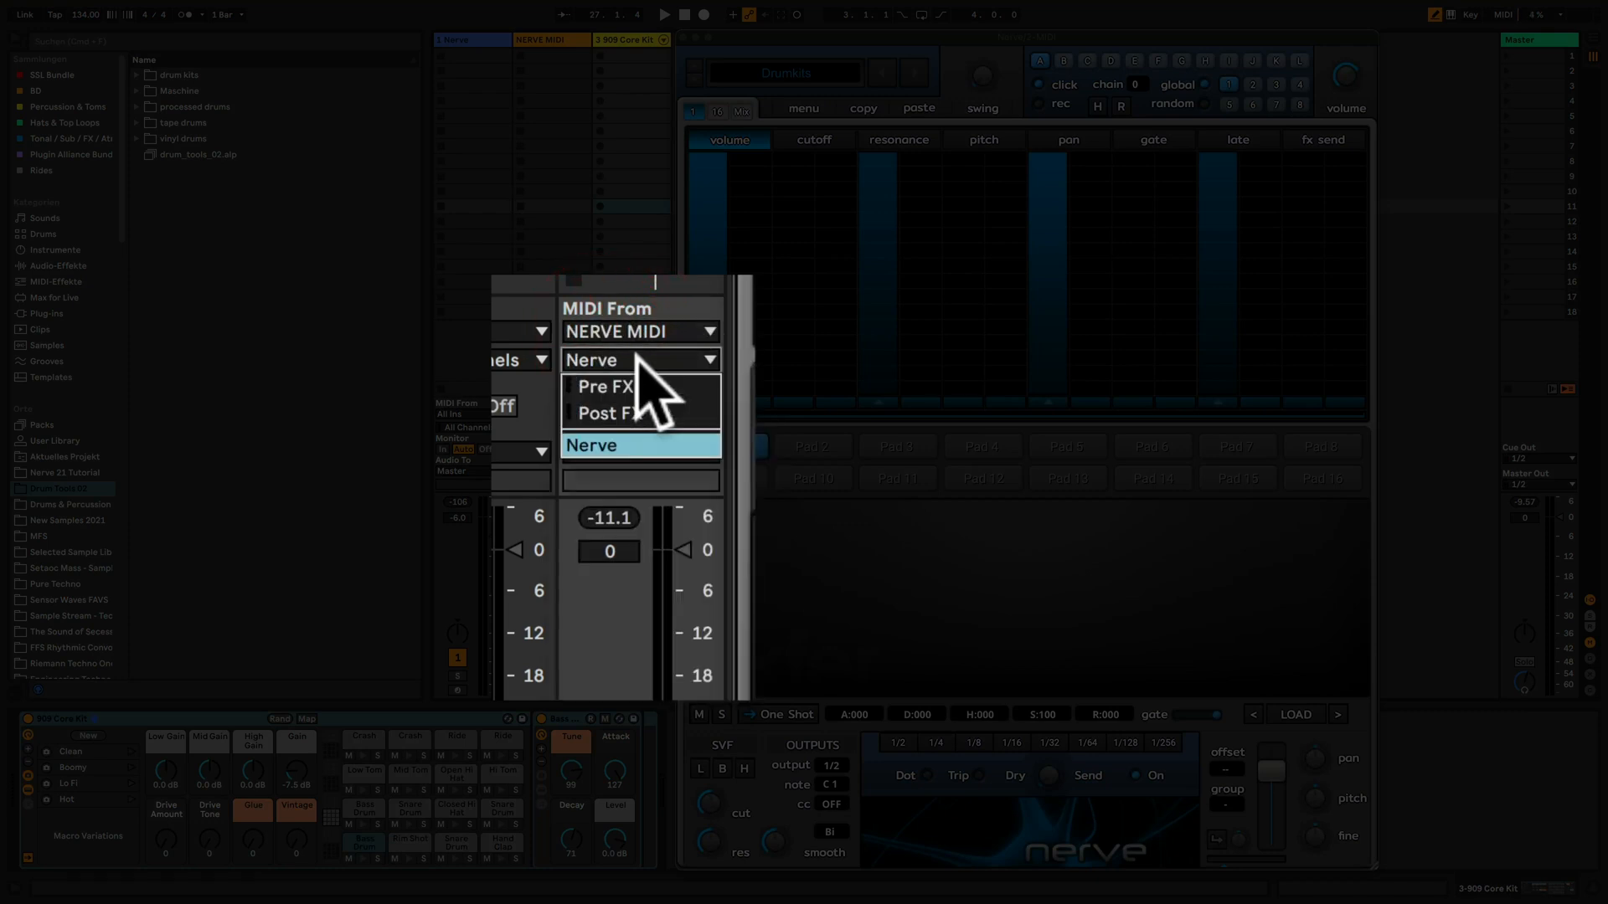
left_click(614, 444)
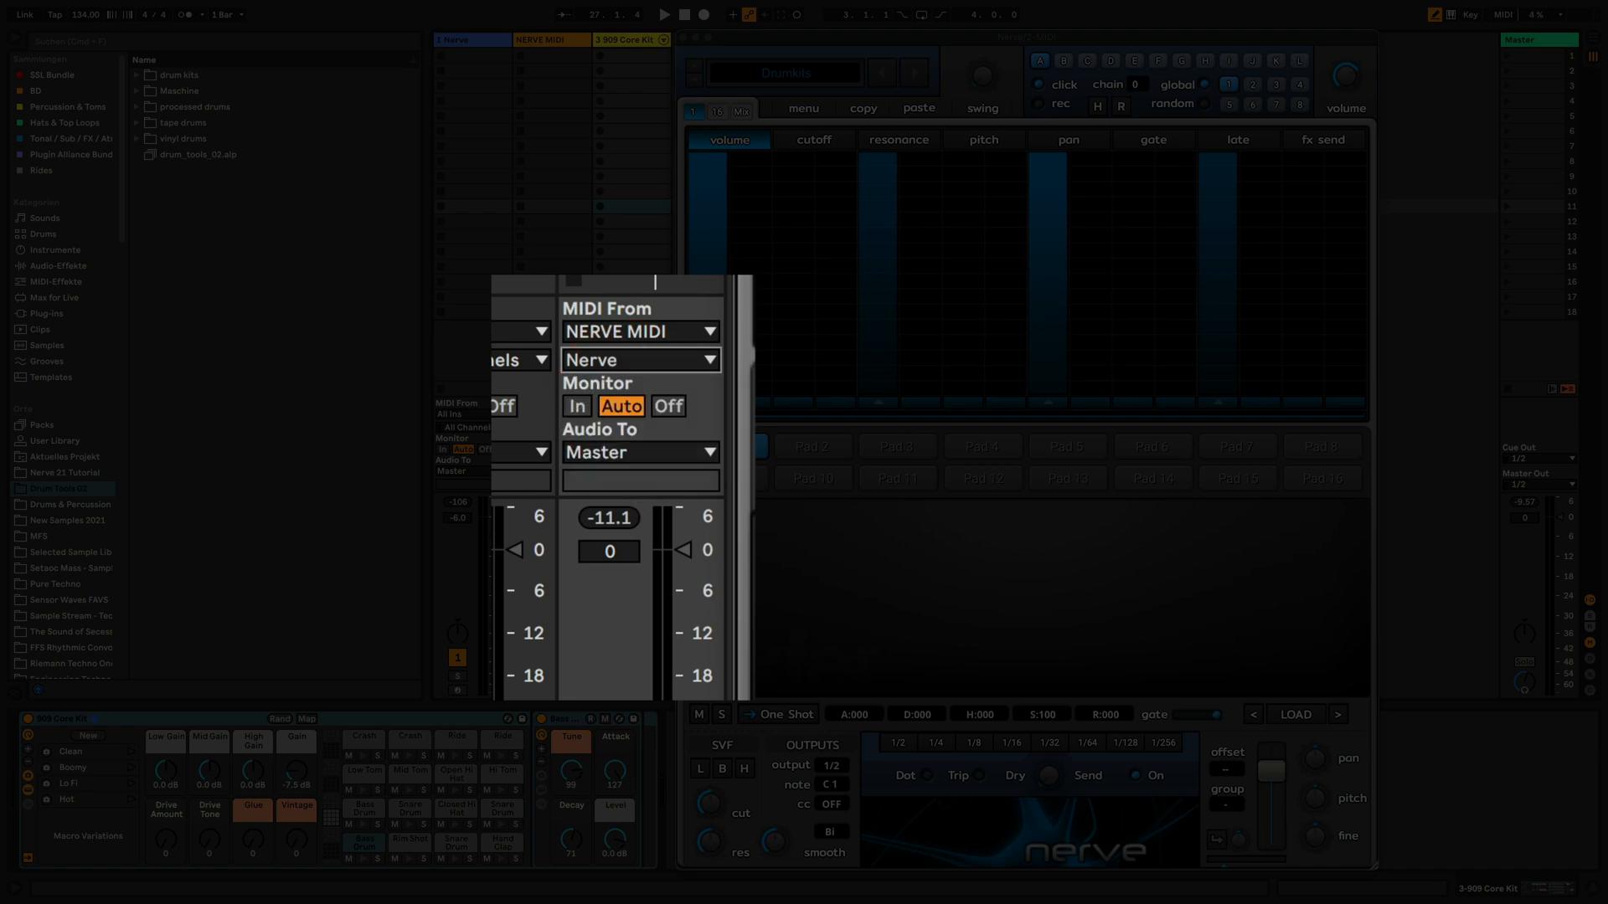
Start playback and draw volume steps 2 to 12 on pad 2 and steps 3 to 11 on pad 3.
key("space")
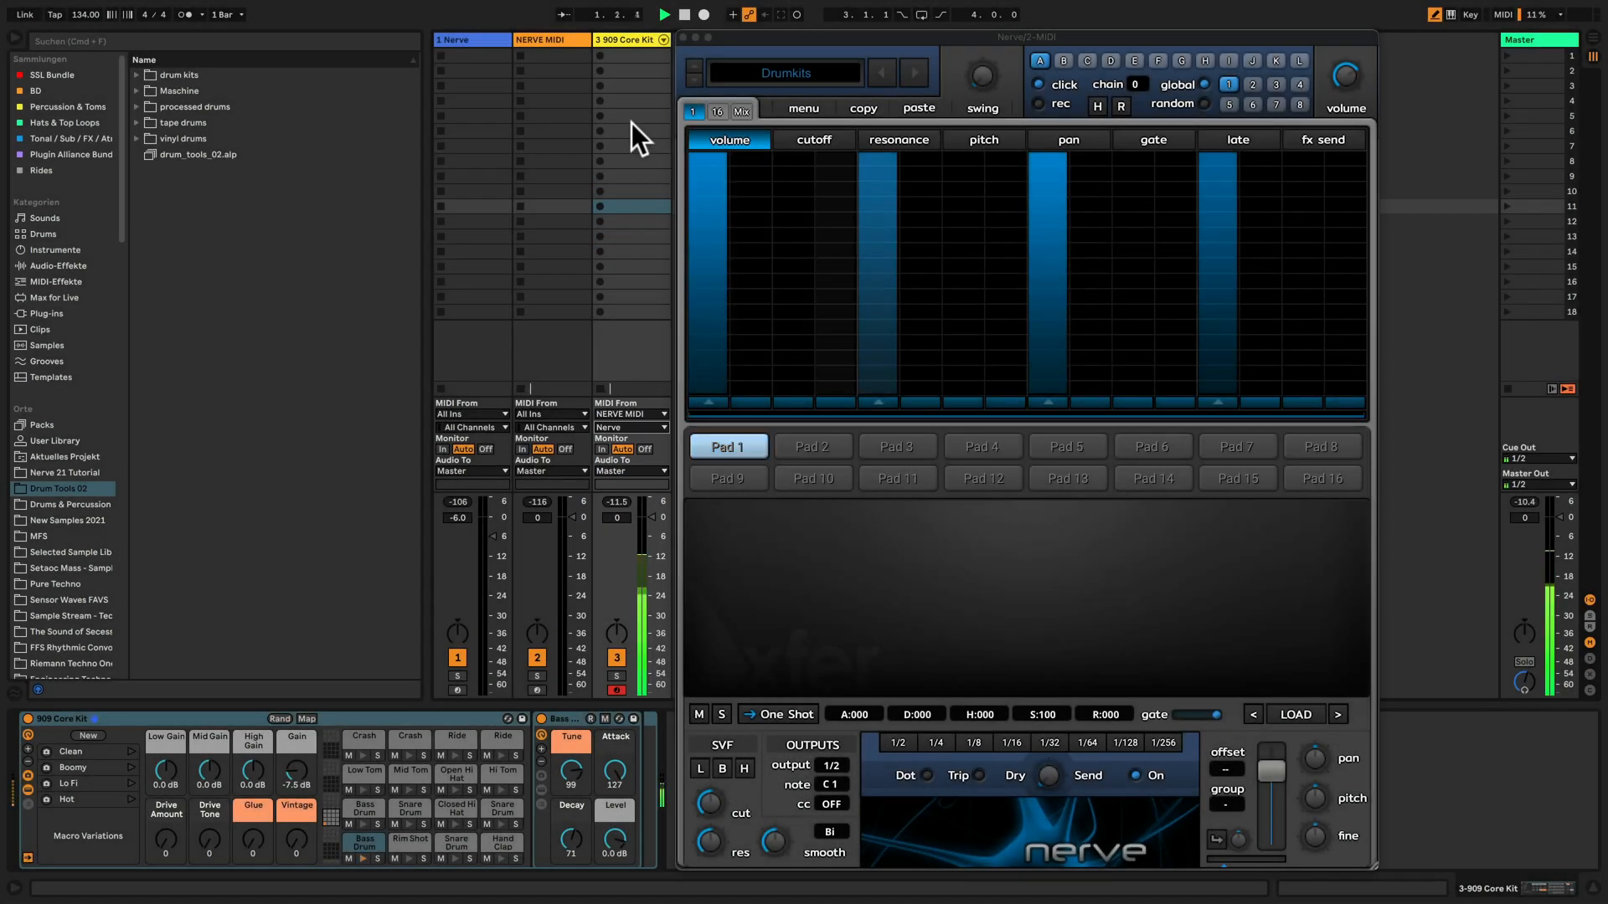
left_click(835, 445)
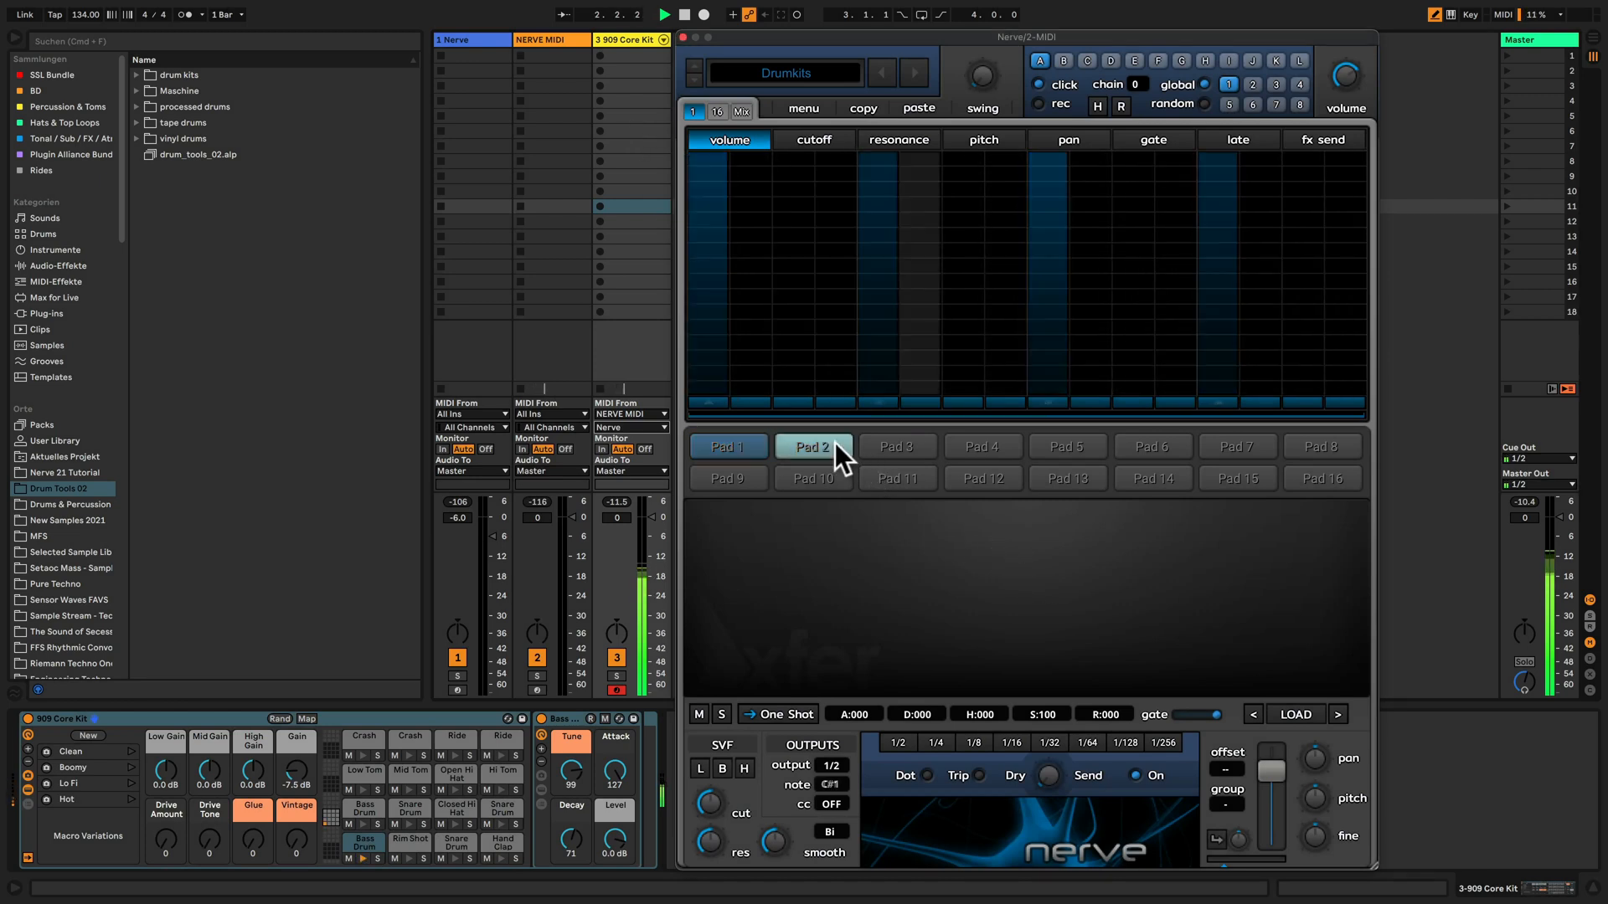
left_click_drag(751, 305, 1181, 247)
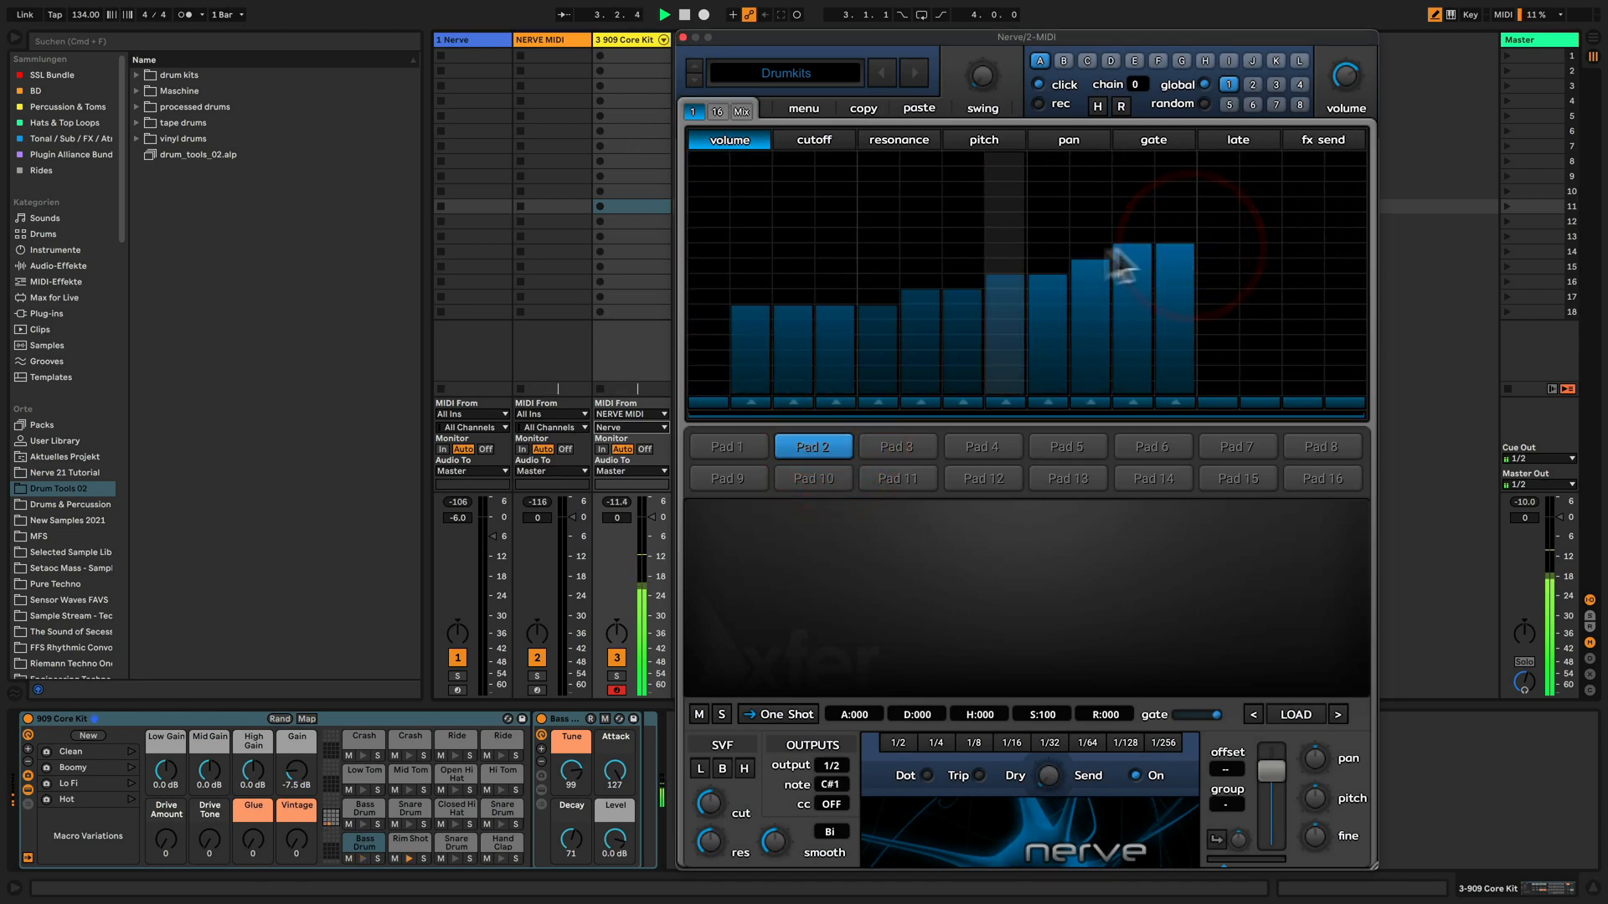
left_click(900, 448)
left_click_drag(795, 214, 1134, 247)
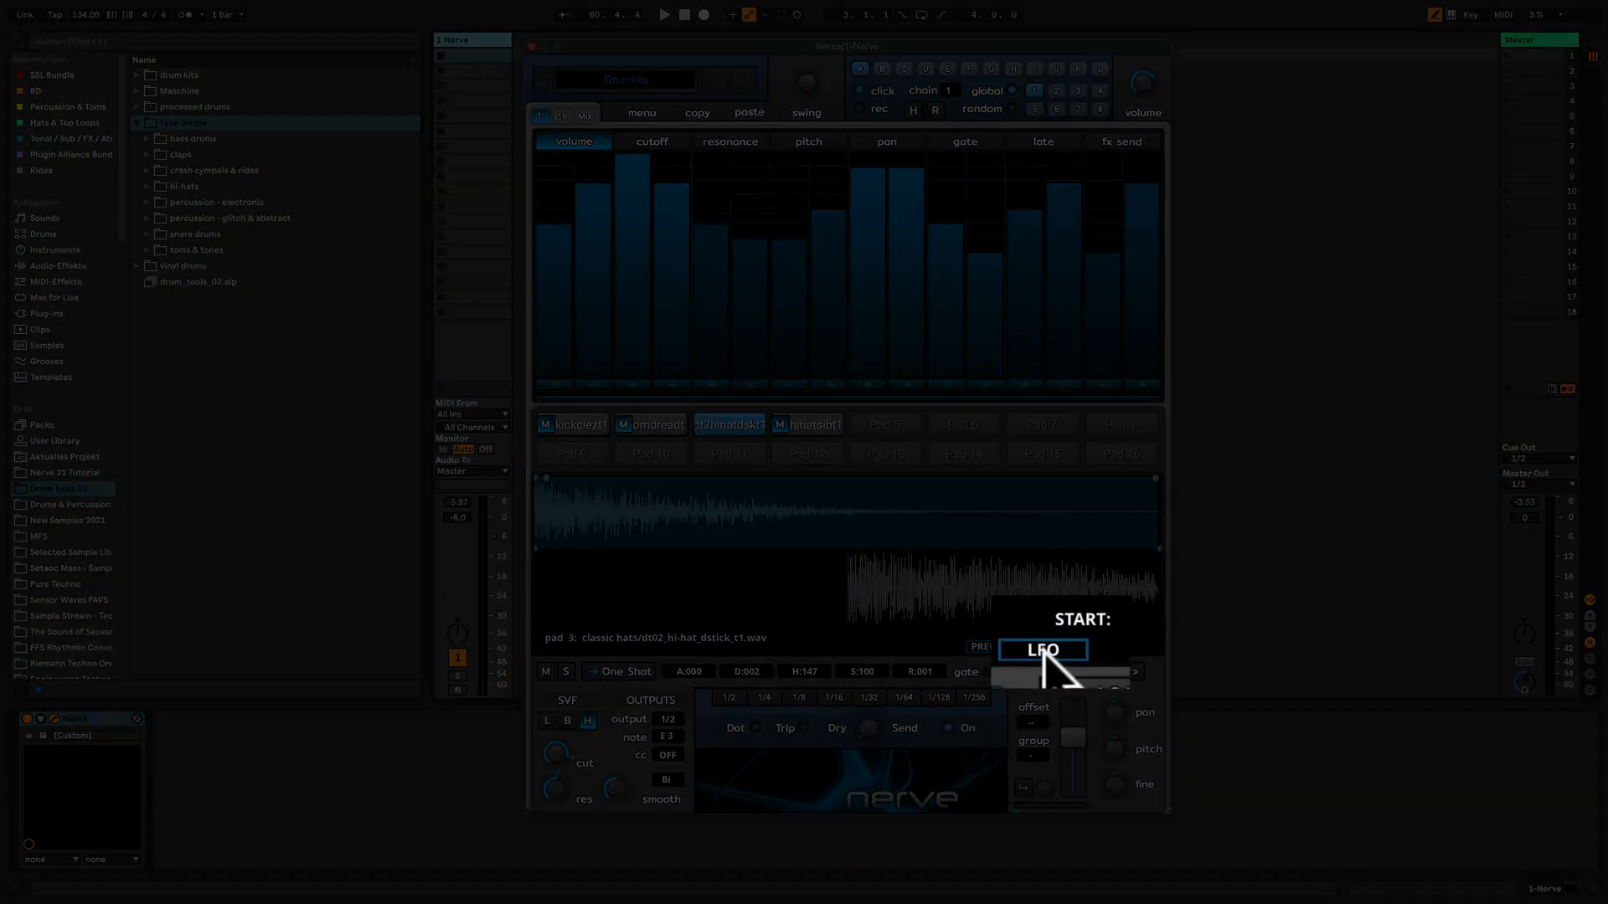
Show pad 3's LFO settings and set the rate to 2 bars t and the shape to Sin.
left_click(1046, 652)
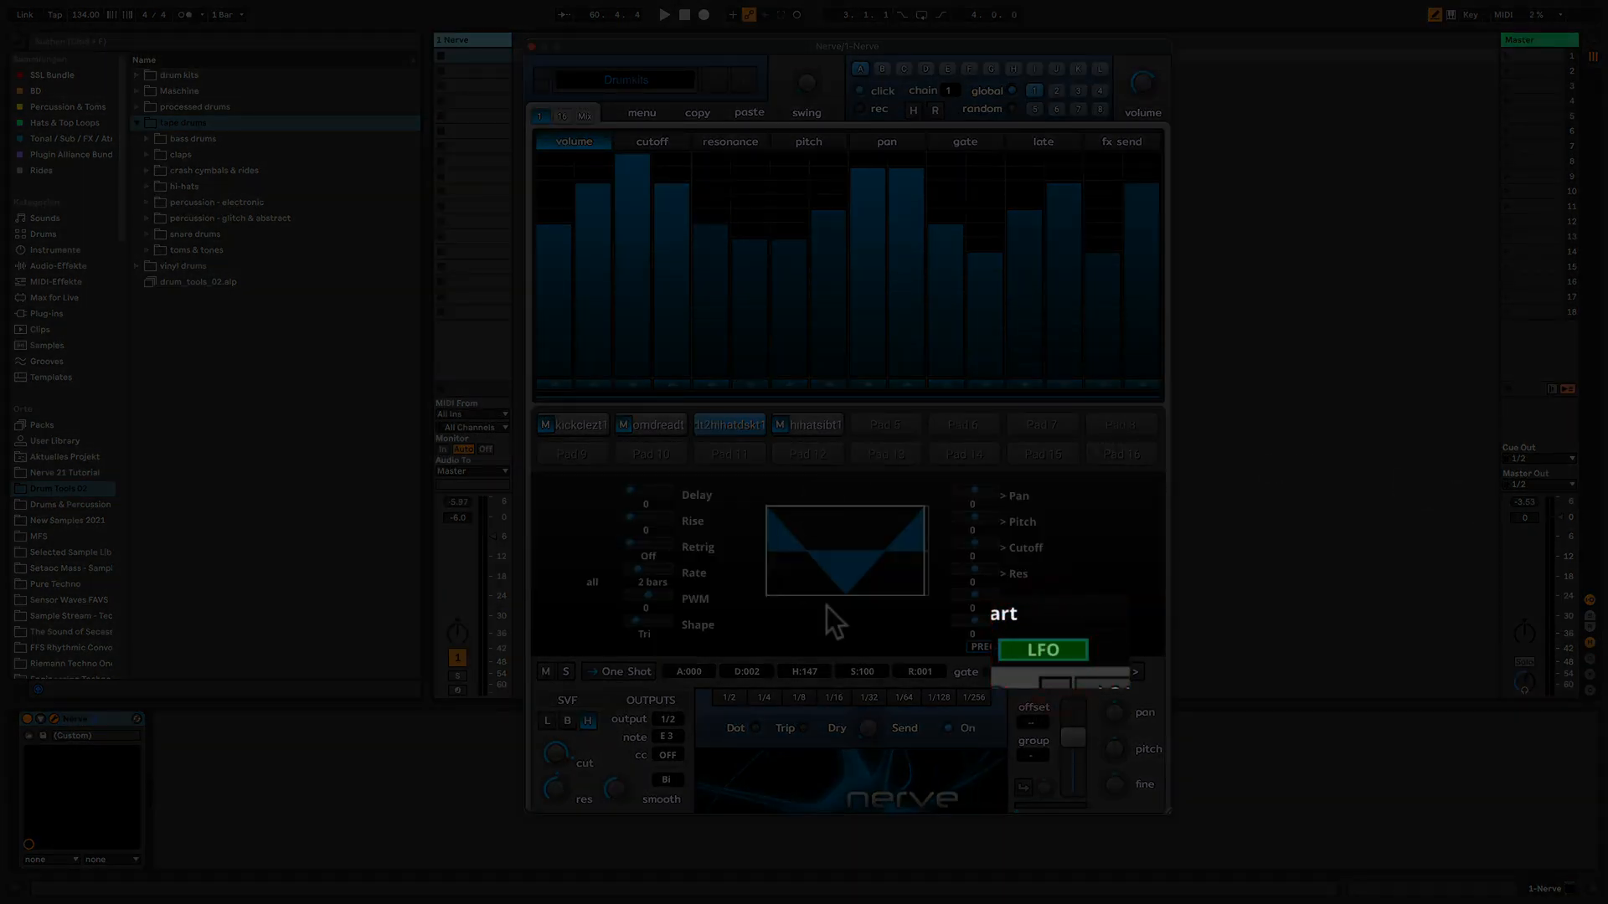
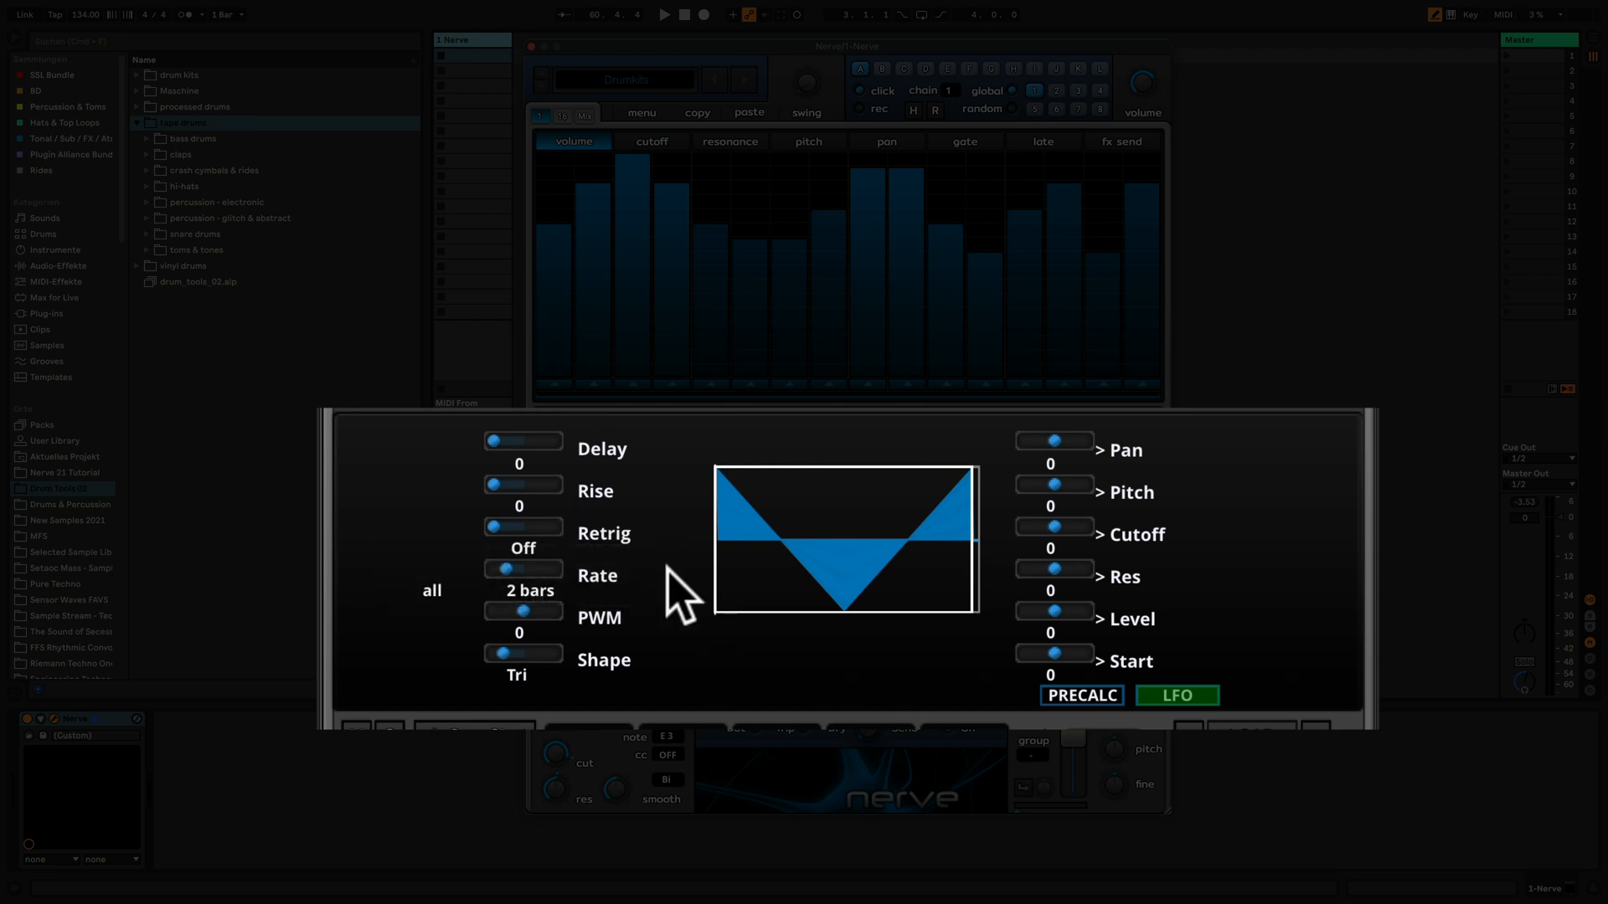
left_click_drag(506, 567, 696, 571)
left_click_drag(527, 569, 512, 574)
mouse_move(505, 660)
left_mouse_down()
mouse_move(463, 655)
mouse_move(771, 654)
mouse_move(373, 650)
mouse_move(519, 653)
left_mouse_up()
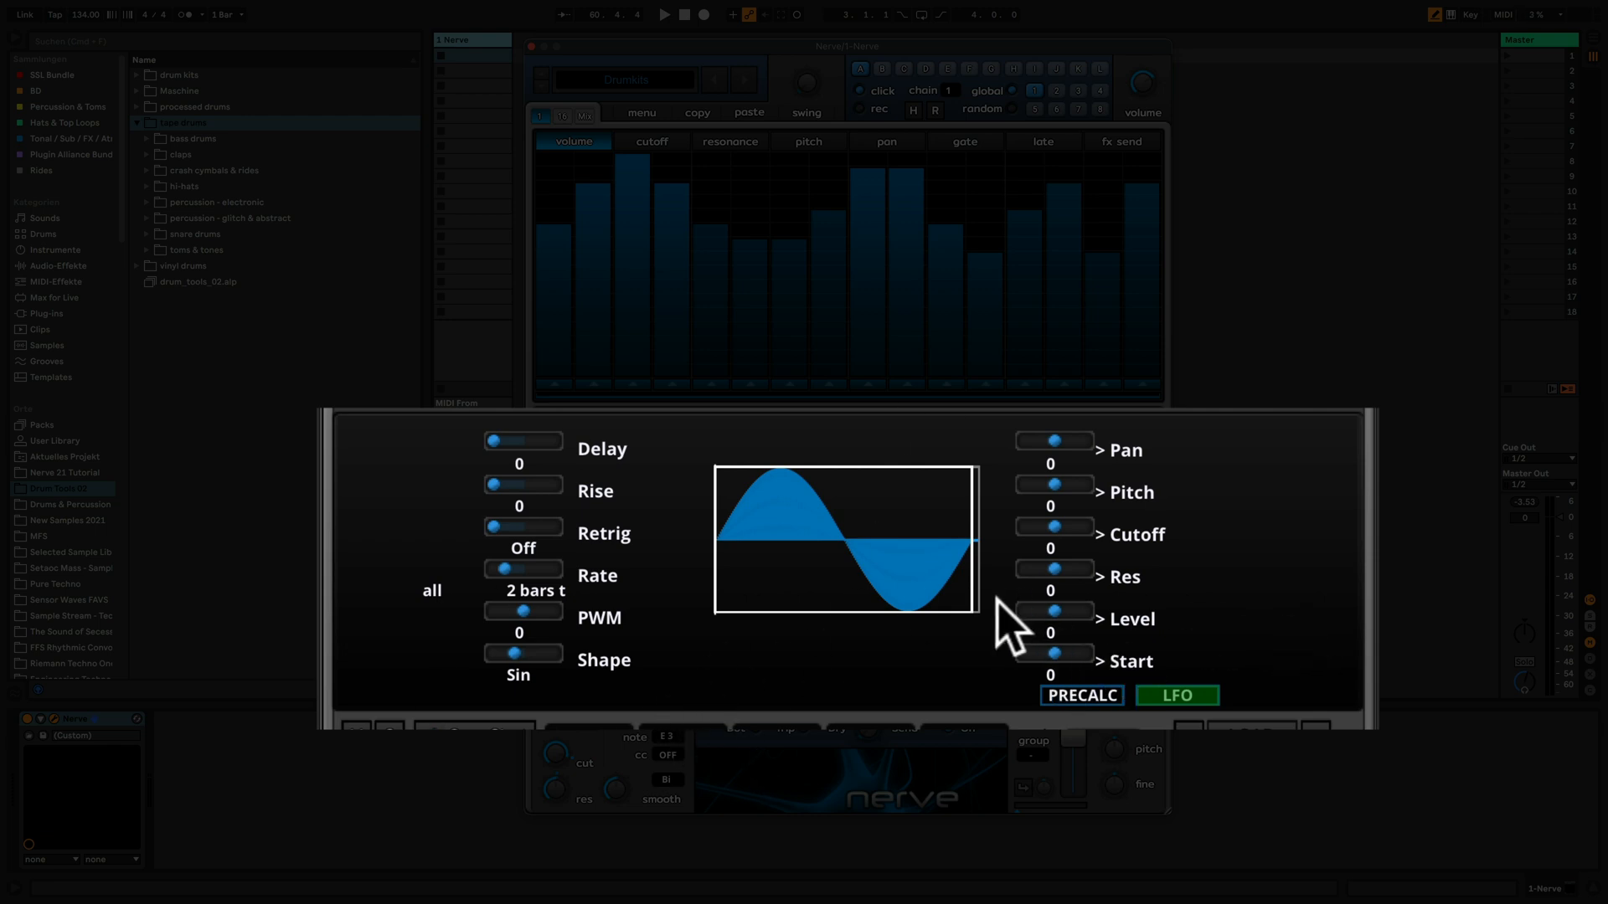
During playback, set the LFO rate to 2 bars, Pan to 81, Pitch to 22, Cutoff to -48 and Res to 9, and adjust Start.
key("space")
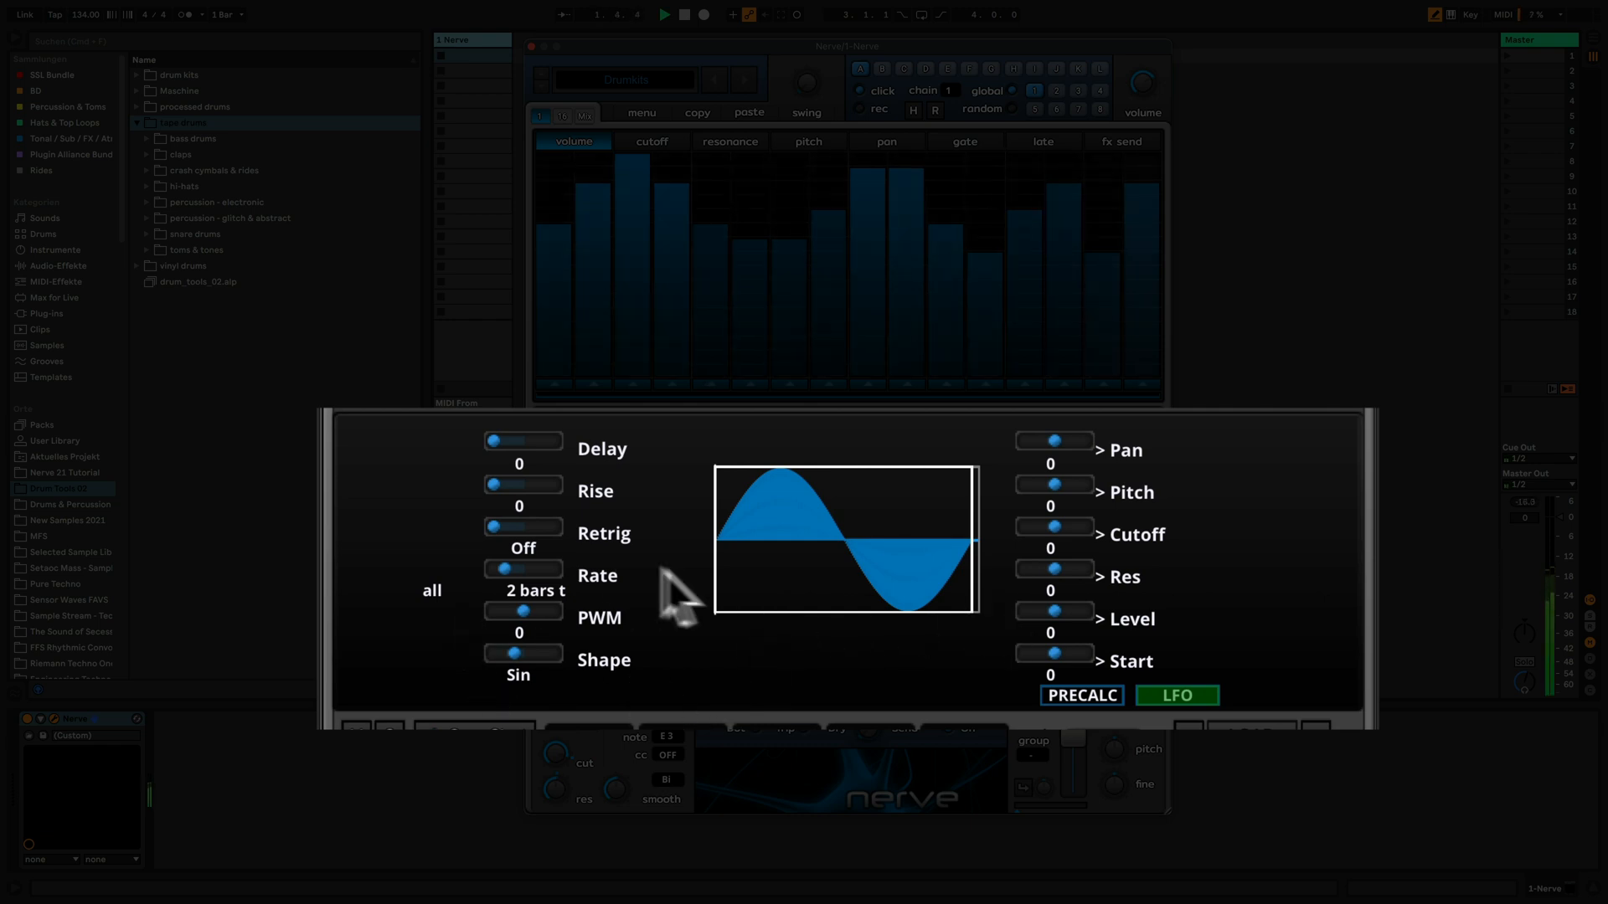
mouse_move(505, 568)
left_mouse_down()
mouse_move(629, 573)
mouse_move(485, 575)
mouse_move(520, 592)
left_mouse_up()
left_click_drag(1057, 438, 1191, 444)
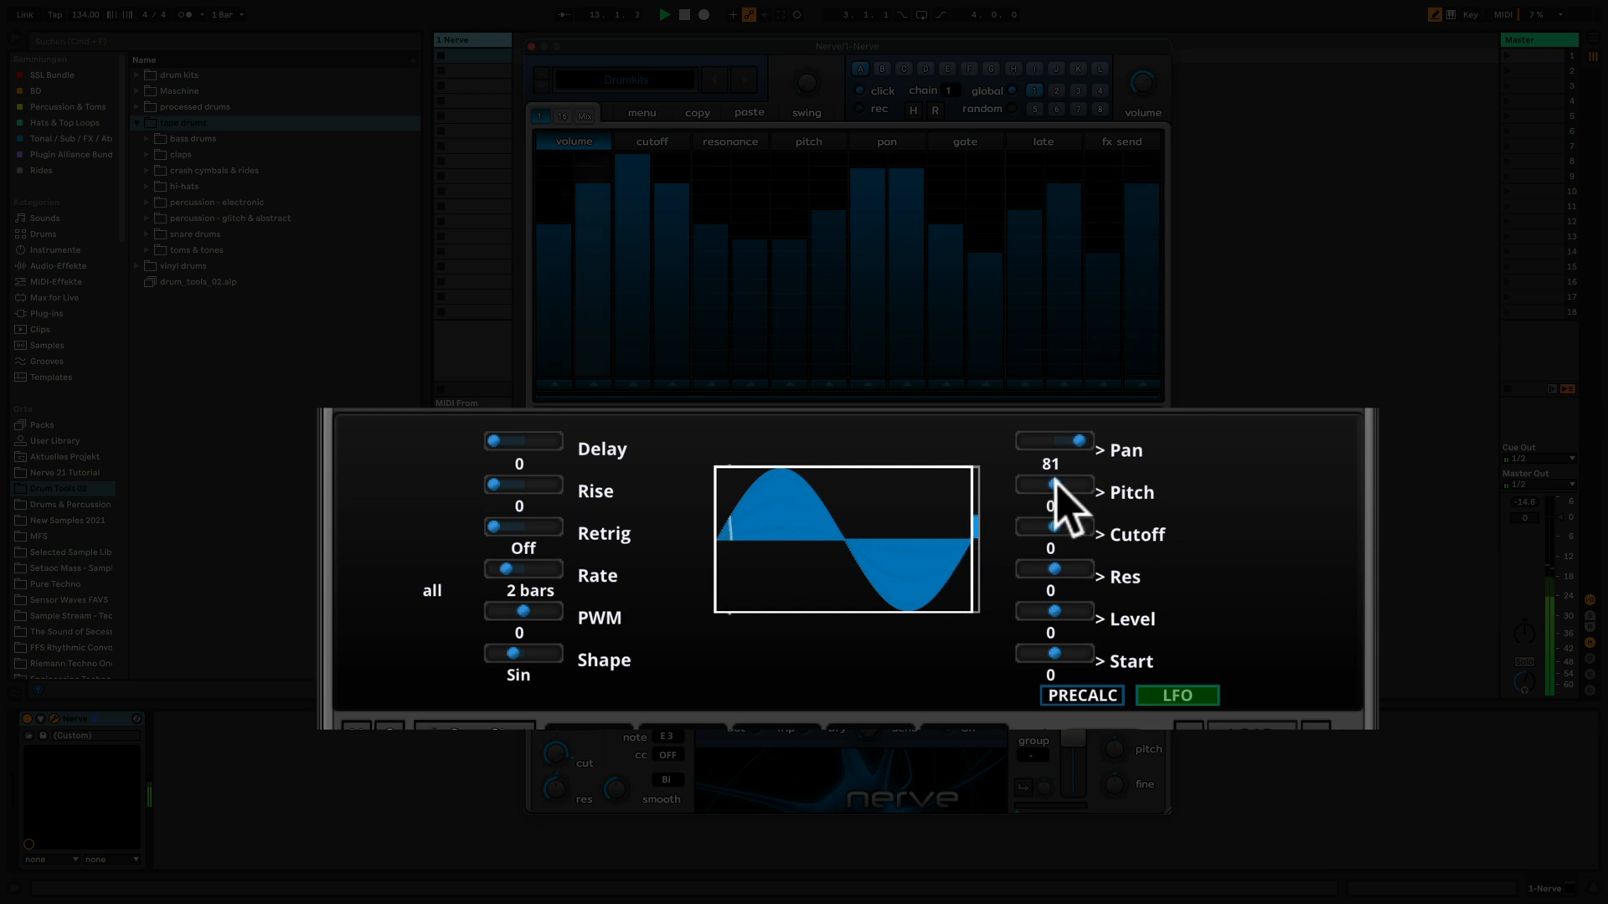
left_click_drag(1055, 484, 987, 532)
left_click(1056, 573)
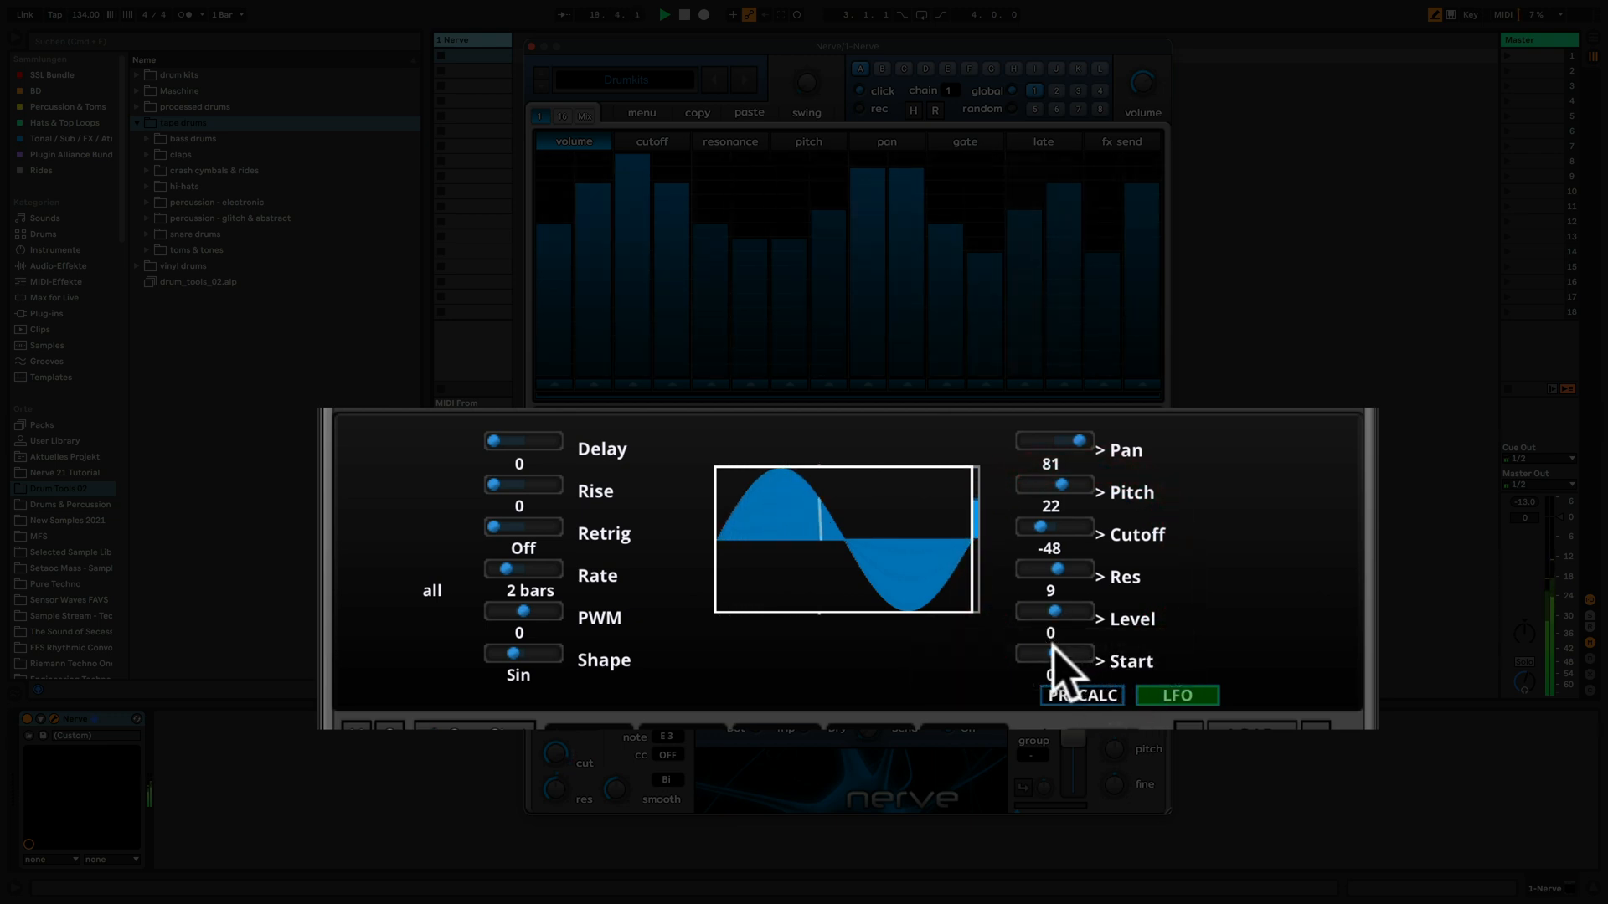
left_click_drag(1052, 645, 1095, 660)
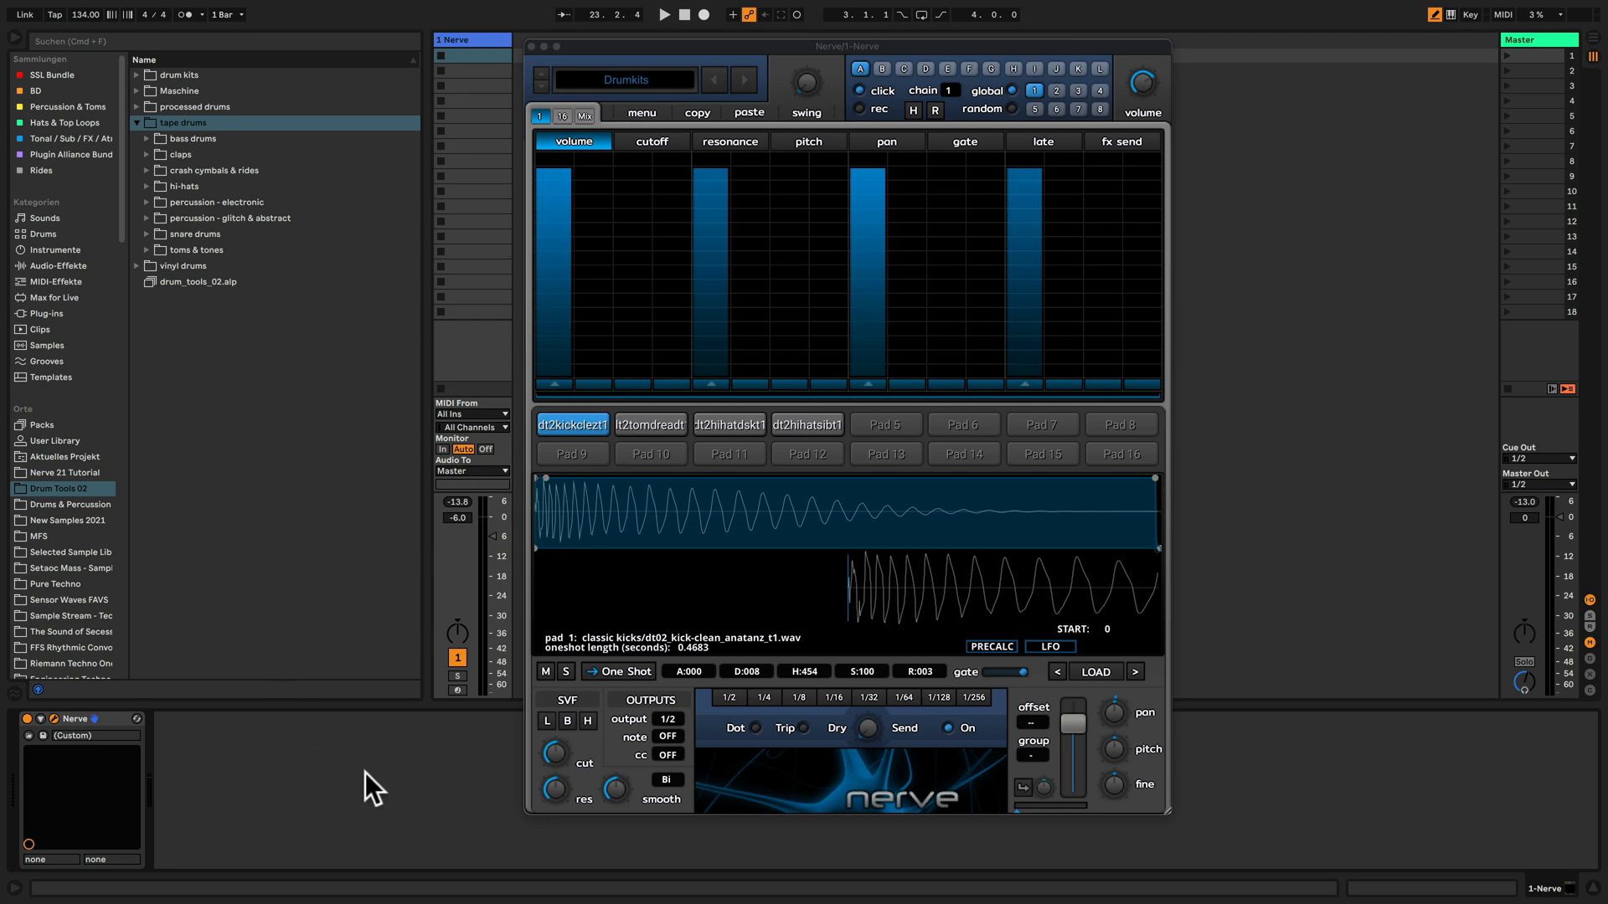
Unfold the Nerve device's parameters and configure its panel with Mute 1 and Solo 1 from pad 1.
left_click(39, 720)
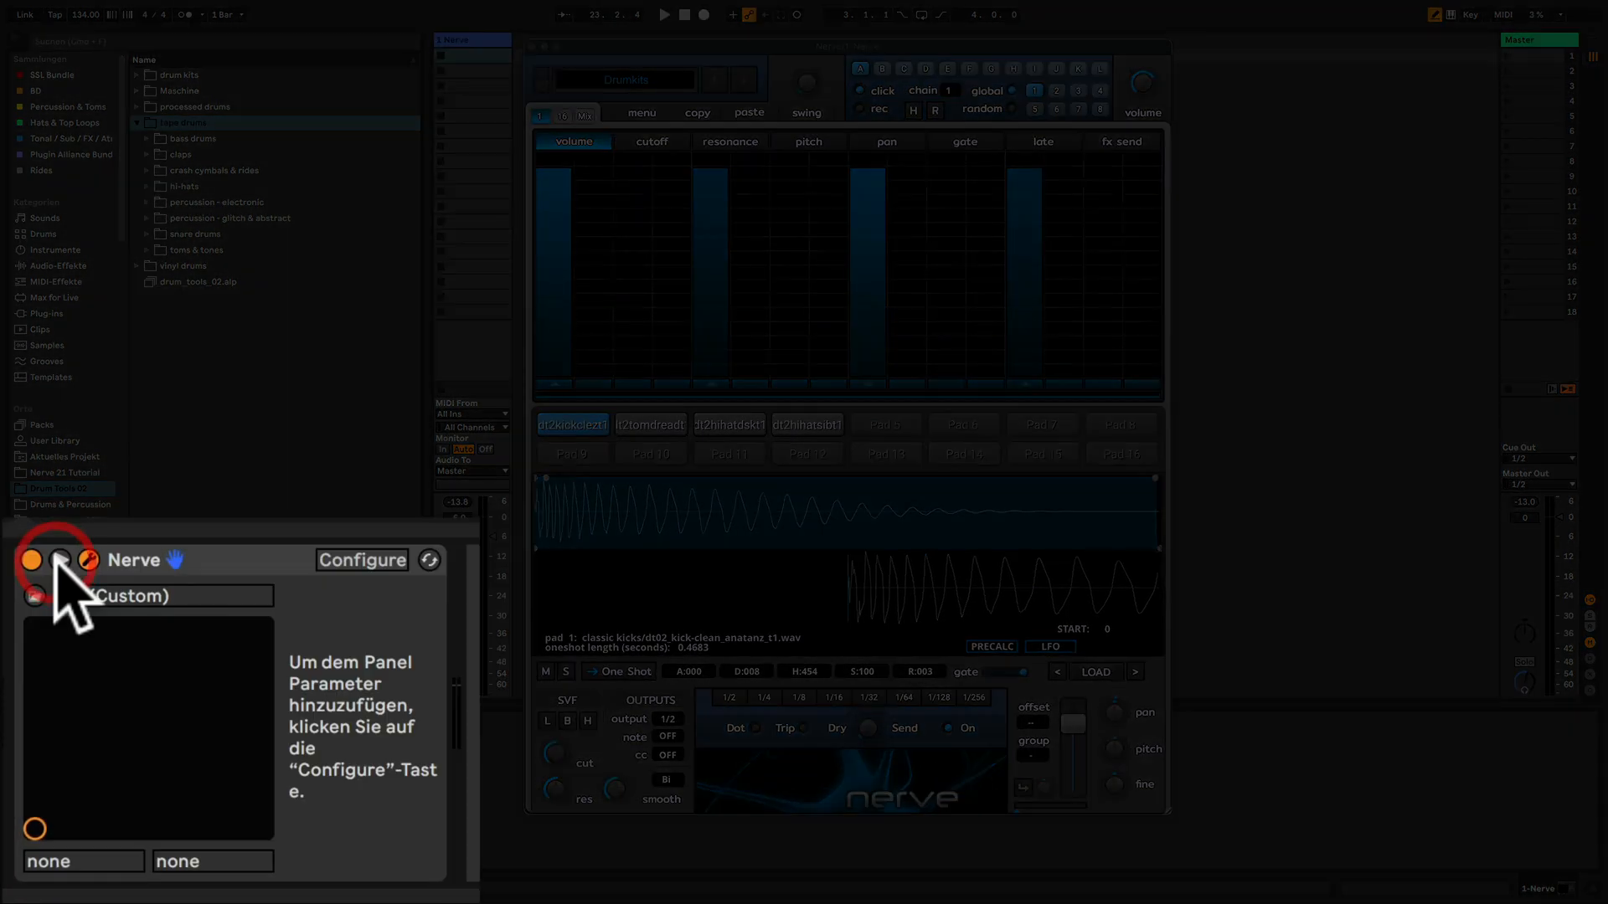
left_click(368, 559)
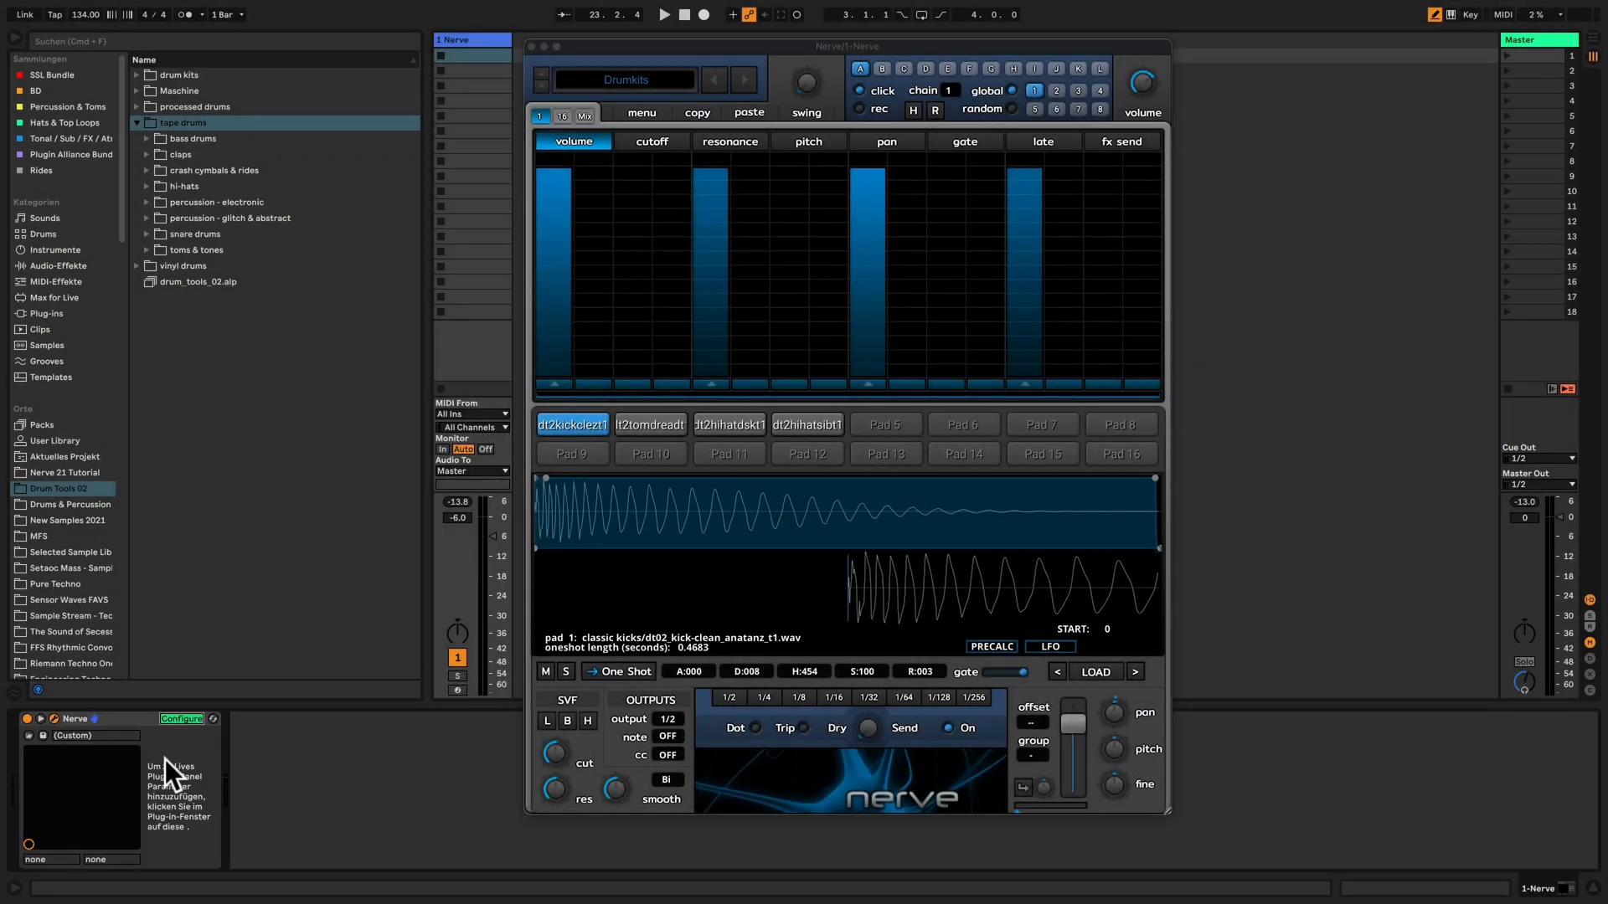
left_click(548, 671)
left_click(567, 671)
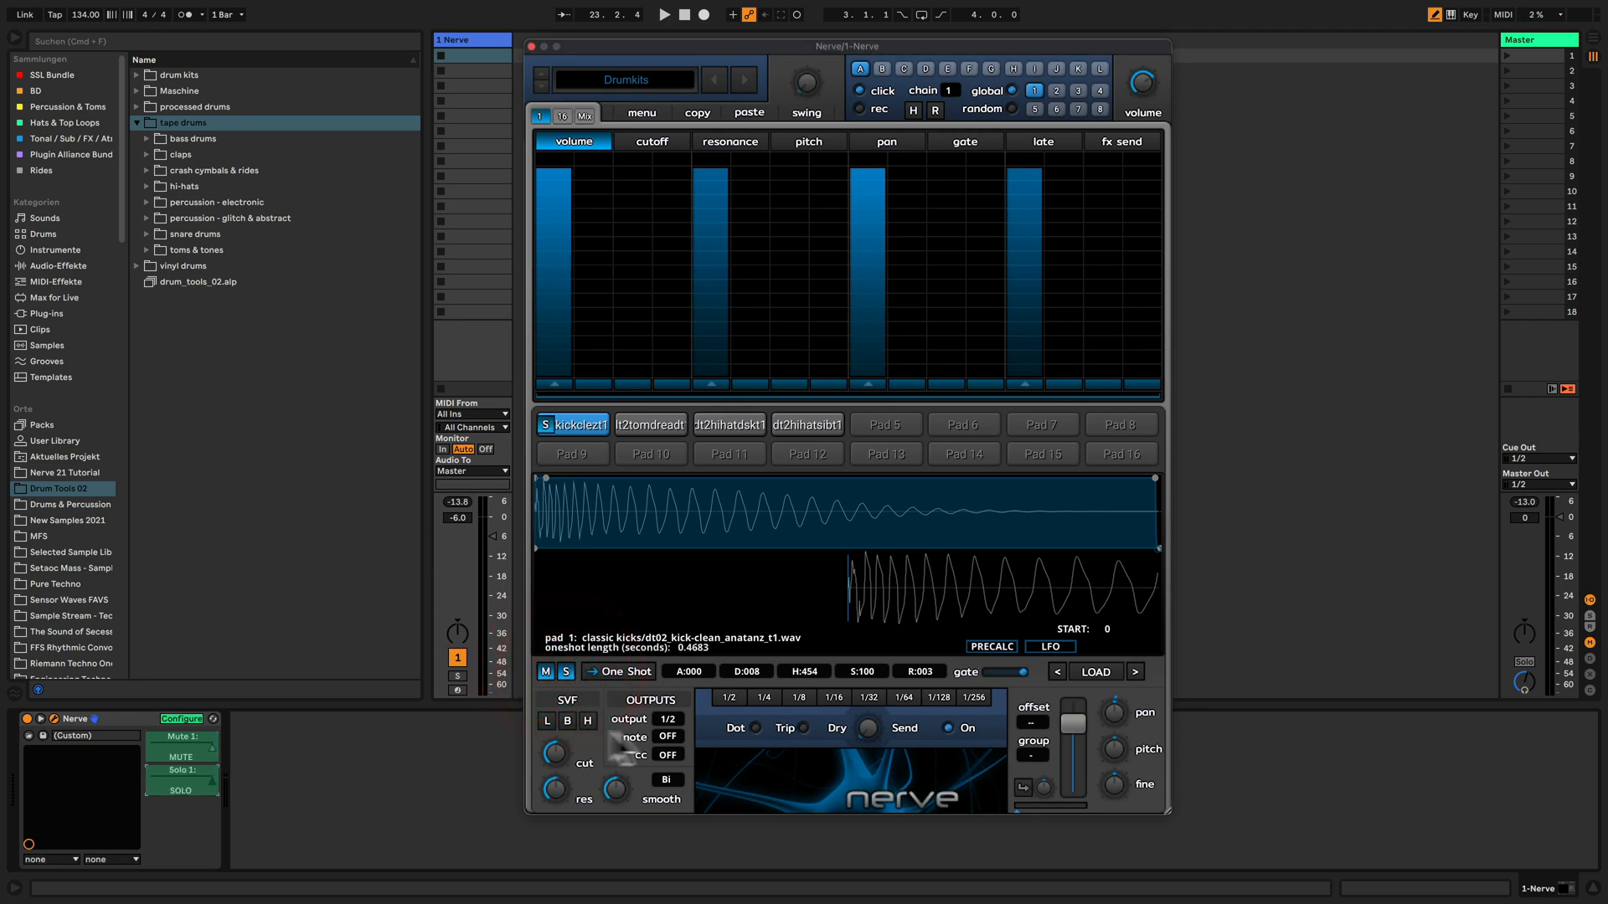
left_click(184, 719)
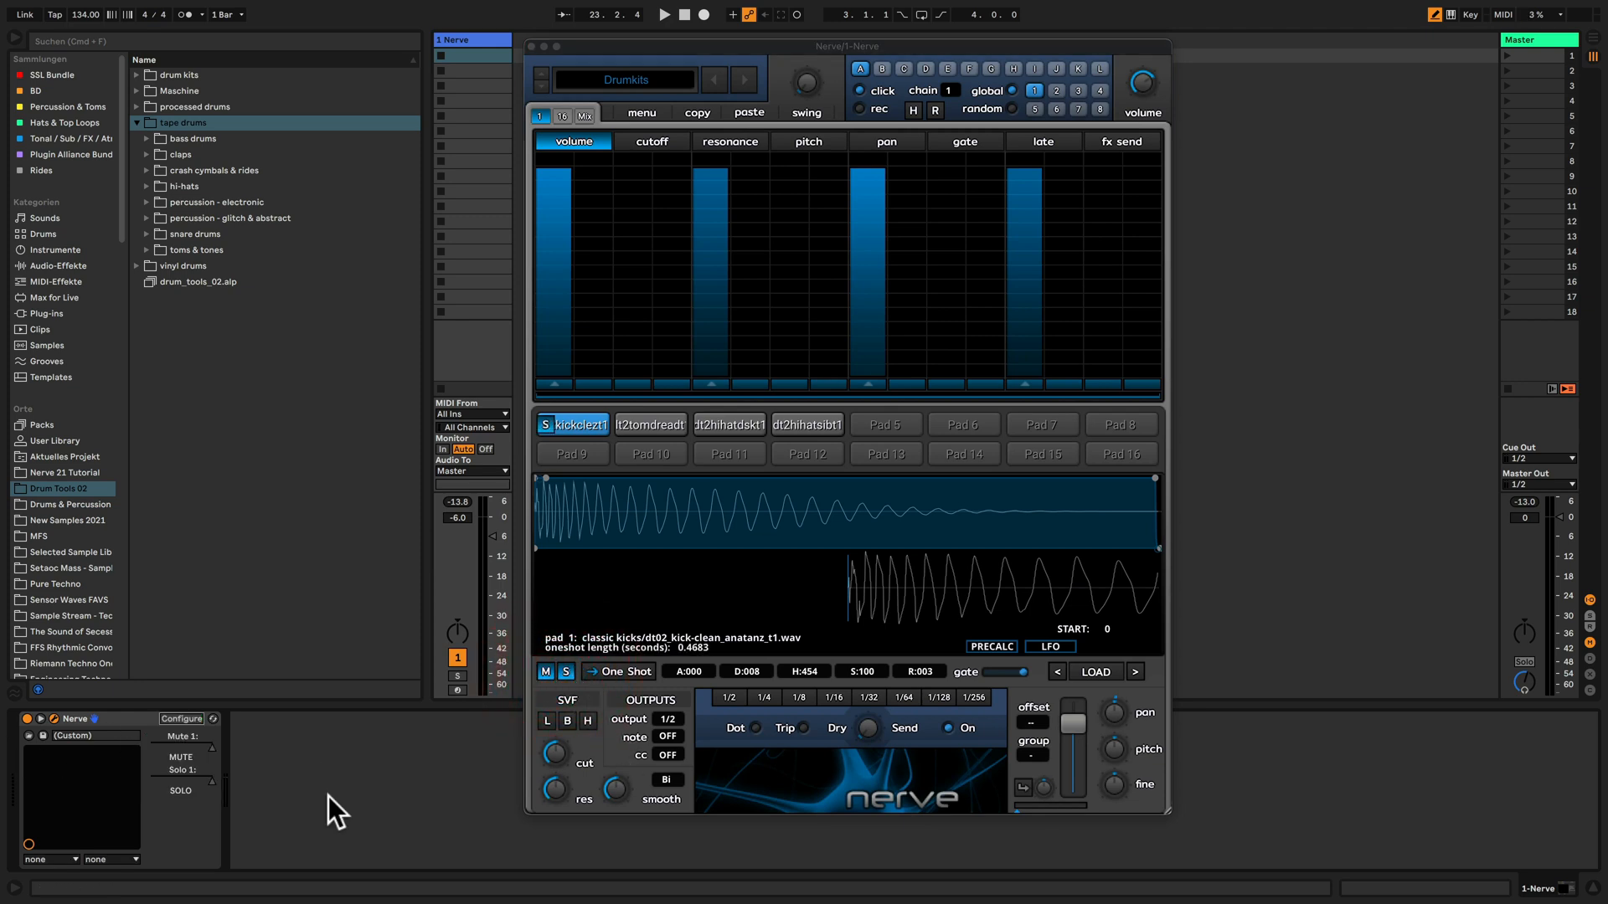
Remove the Mute 1 and Solo 1 parameters from the Nerve device panel.
left_click(182, 718)
left_click(181, 780)
key("Delete")
key("Delete")
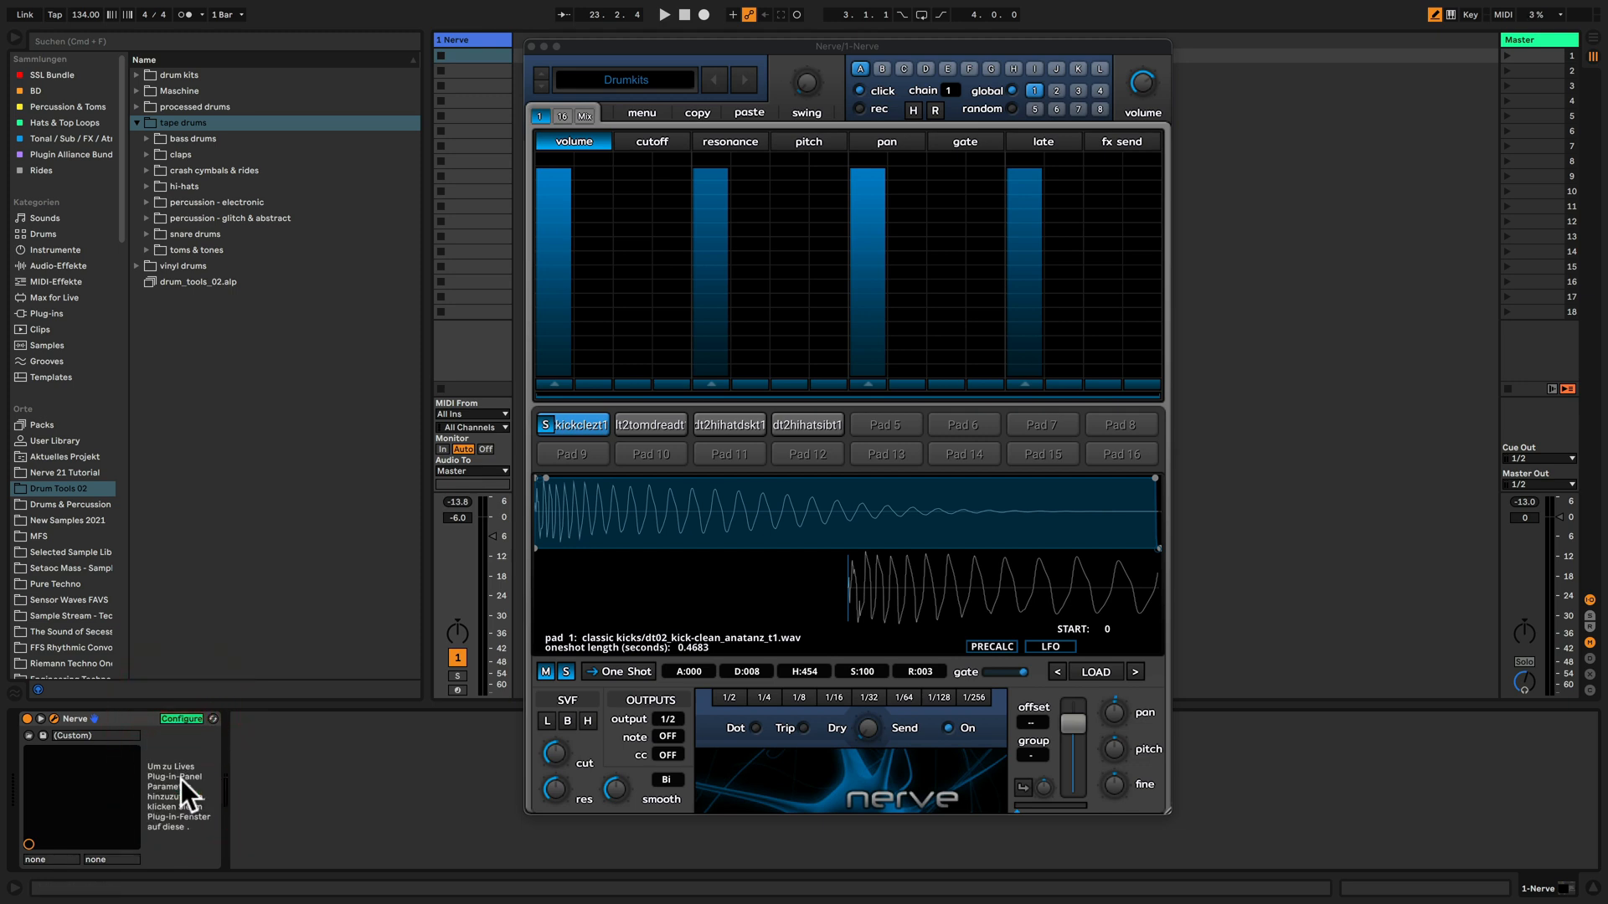
left_click(179, 720)
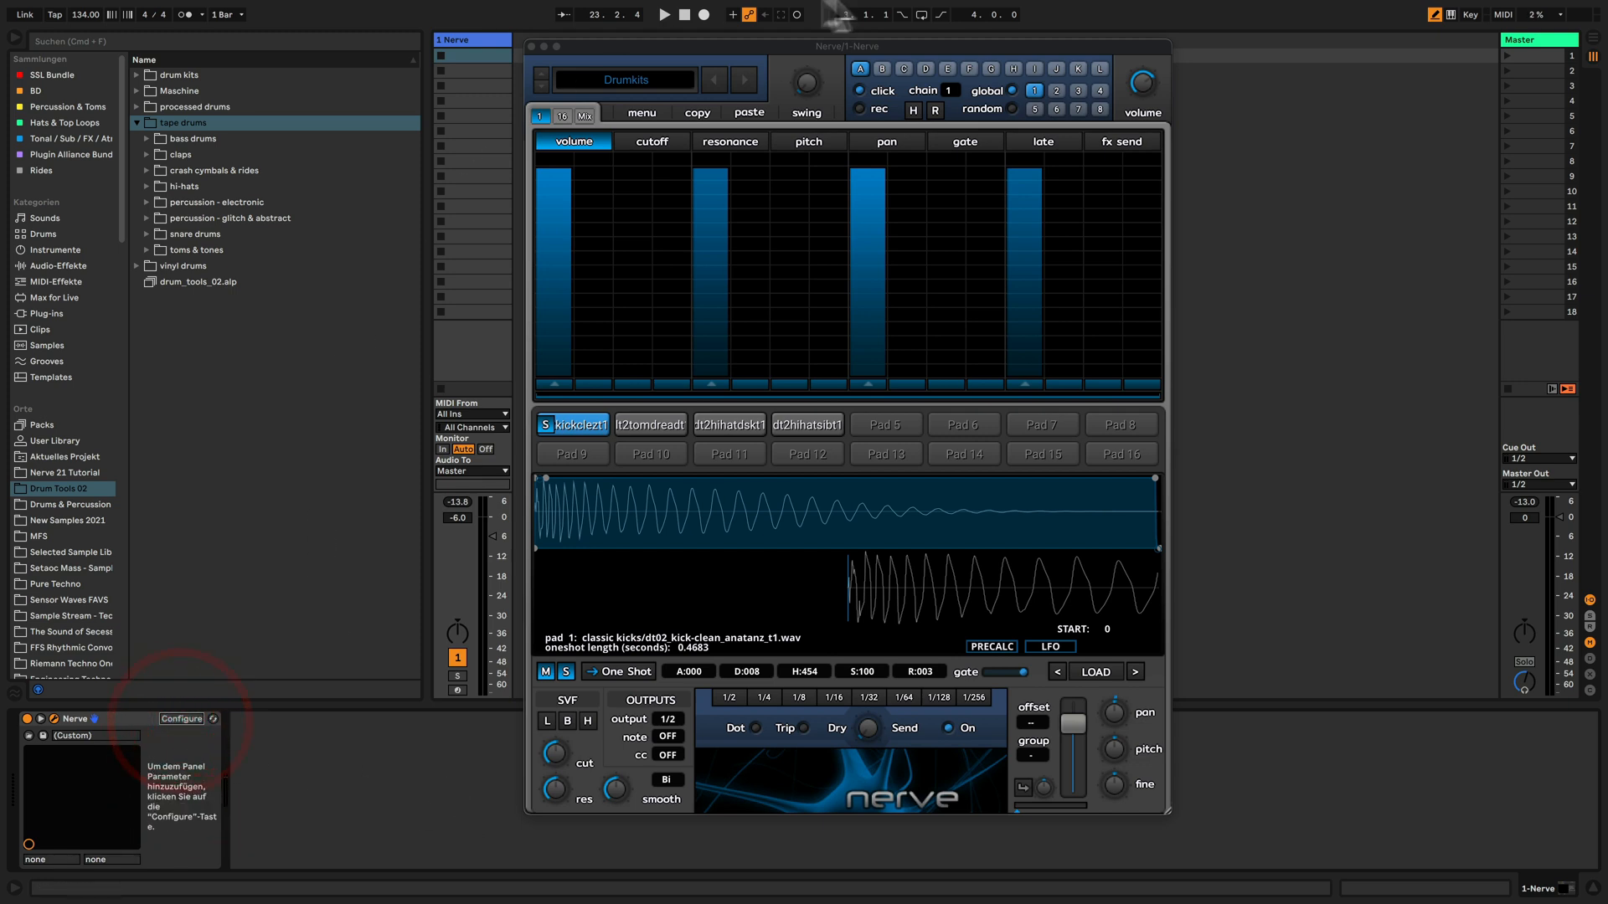
Publish pad 1's parameters to the Ableton device panel in Configure mode and move the Nerve window aside.
left_click(166, 720)
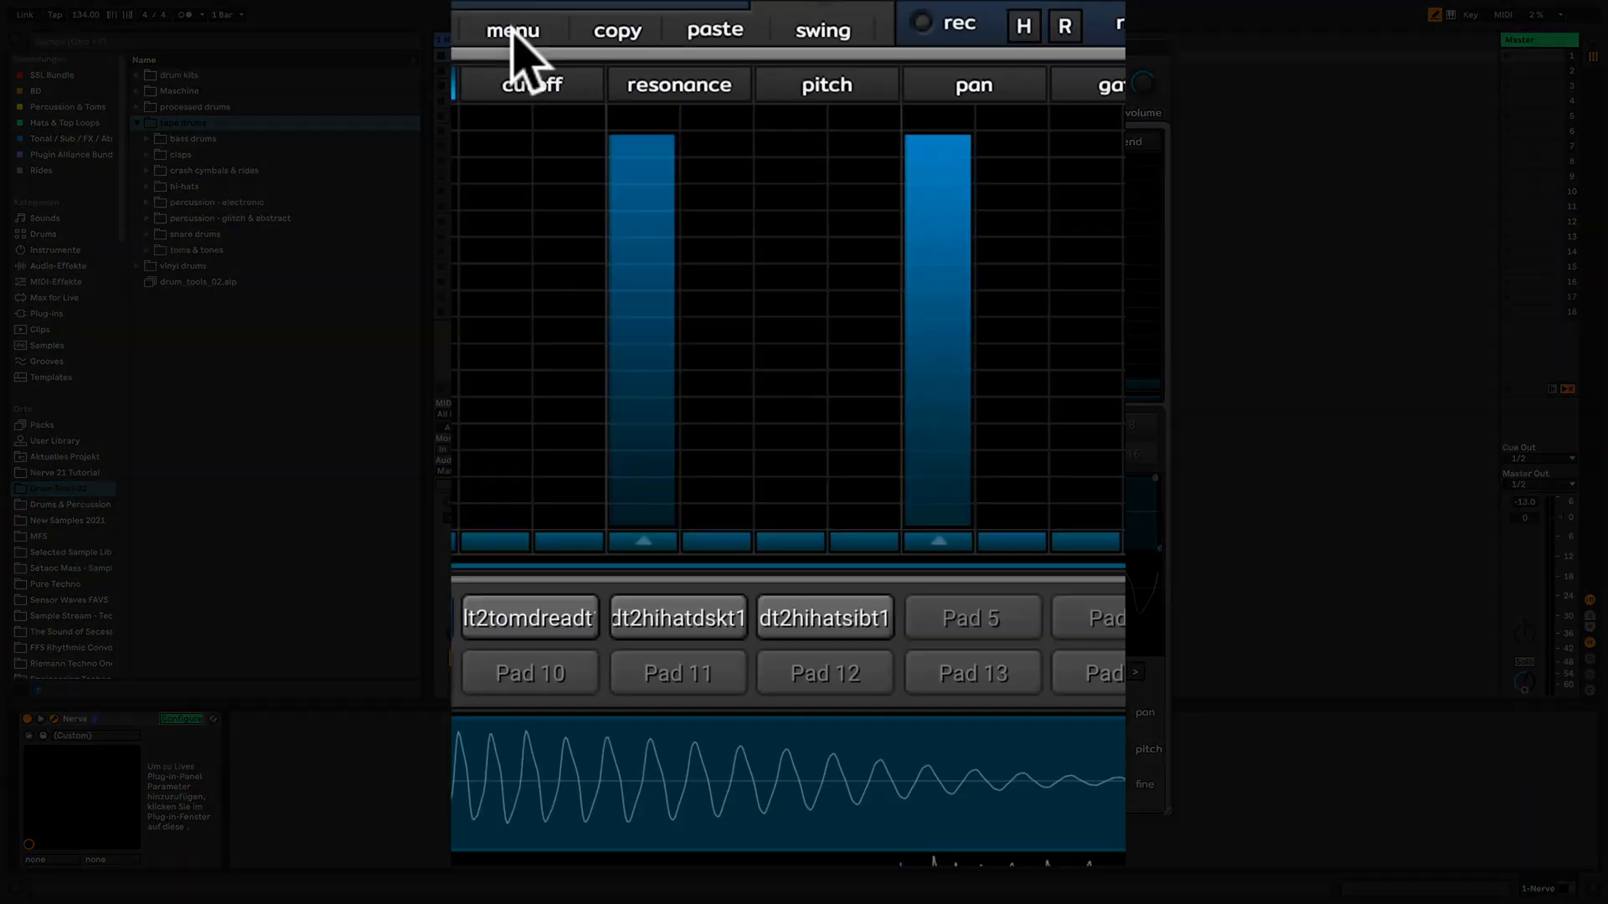
left_click(641, 112)
mouse_move(636, 285)
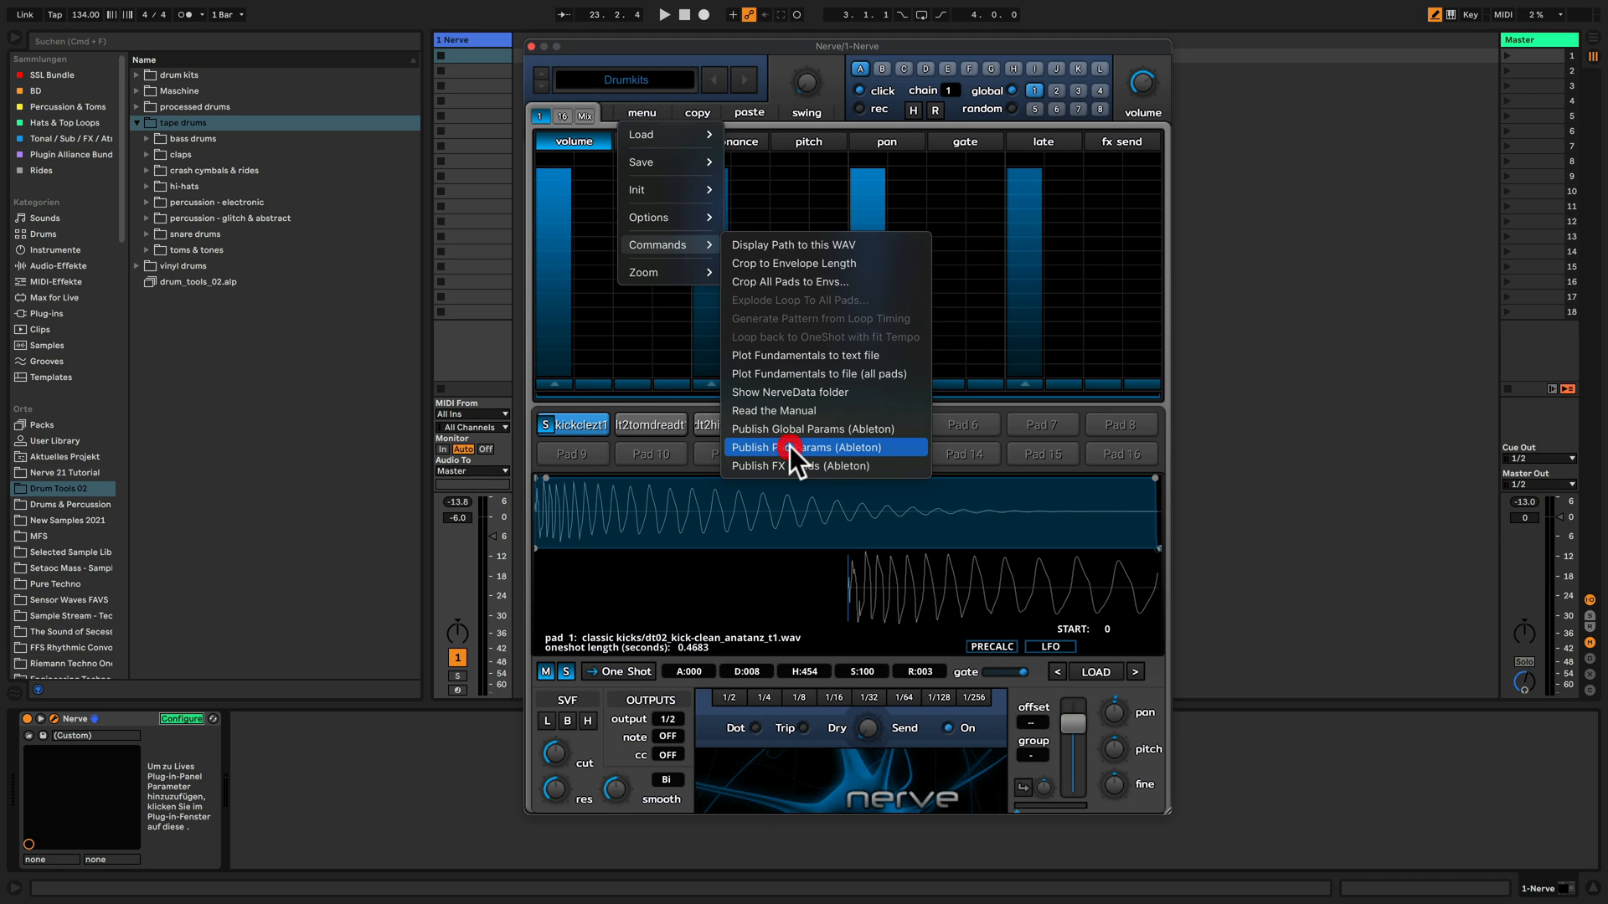
left_click(791, 445)
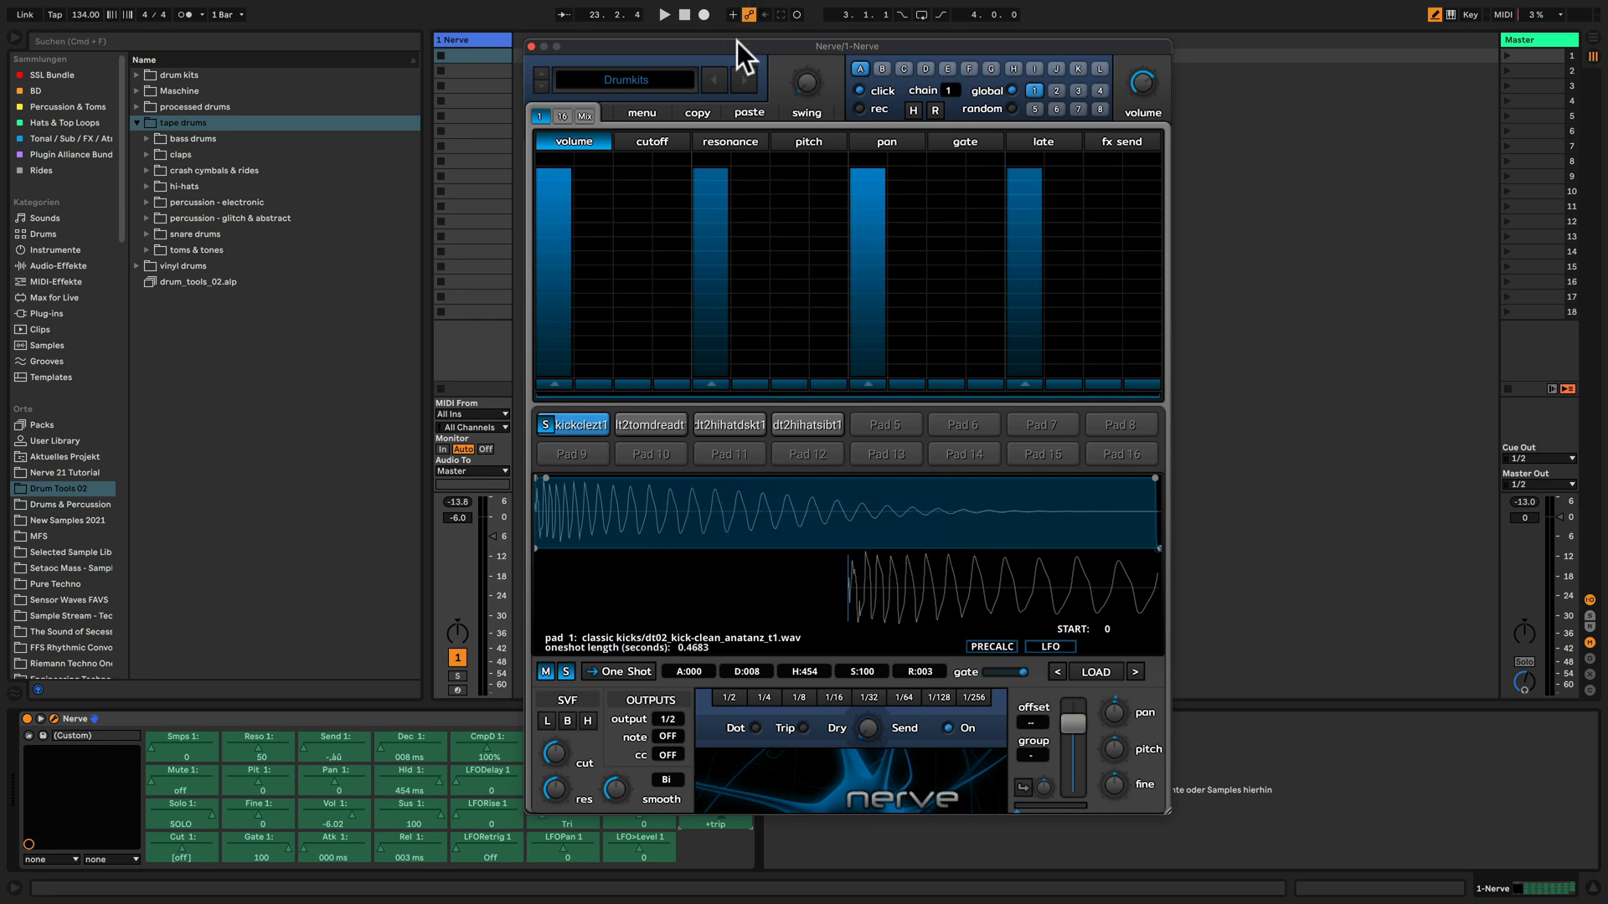
left_click_drag(741, 45, 1000, 52)
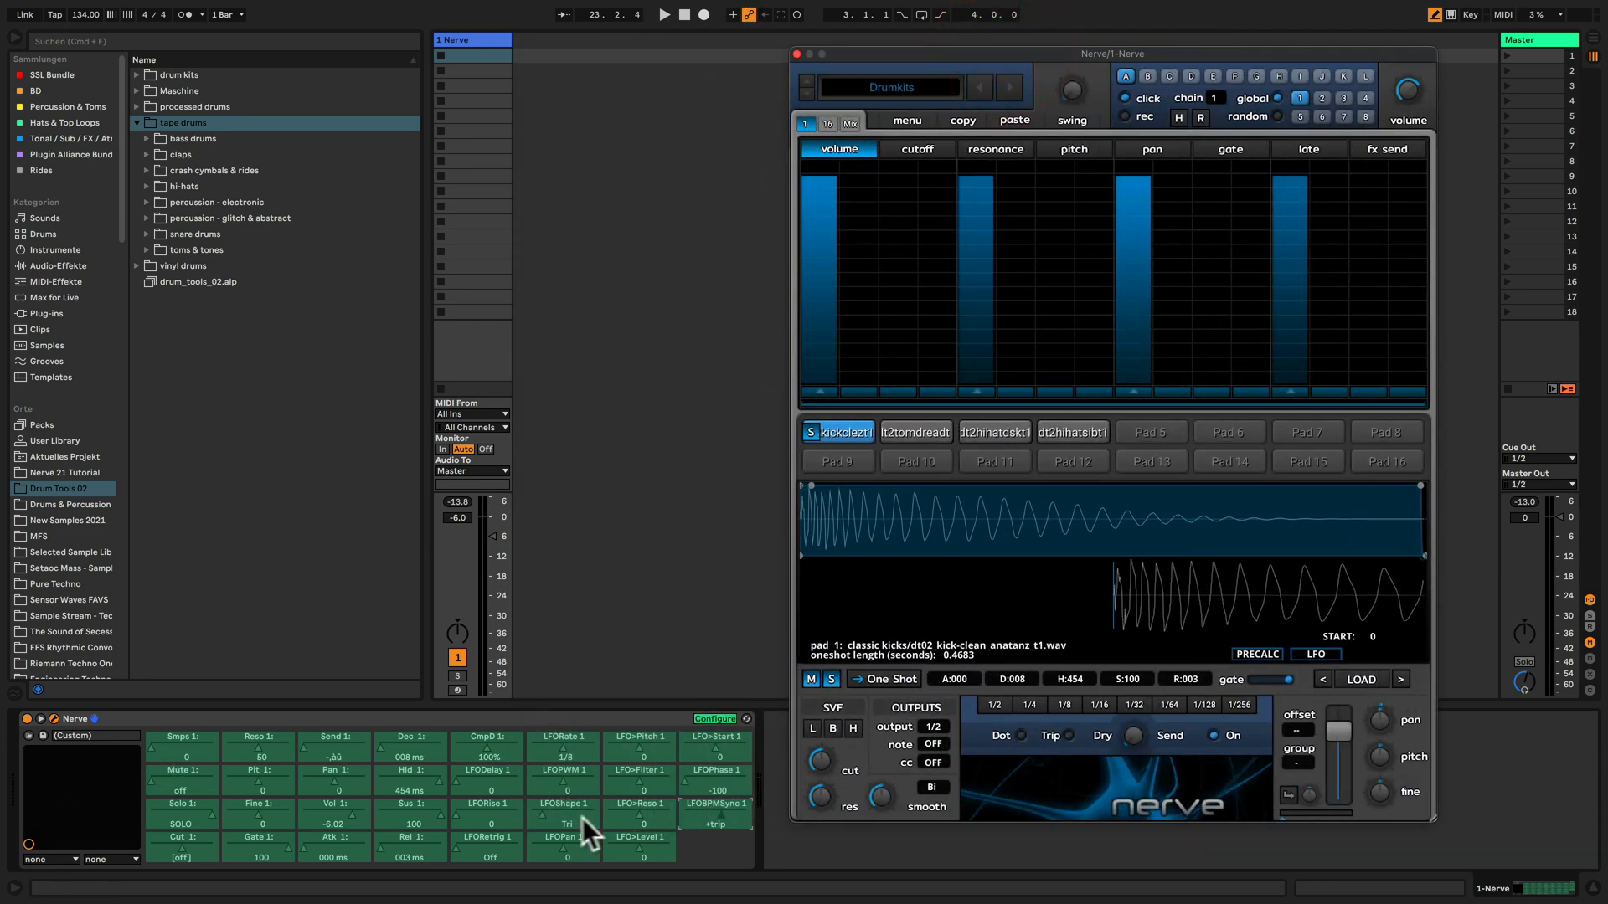
left_click(714, 719)
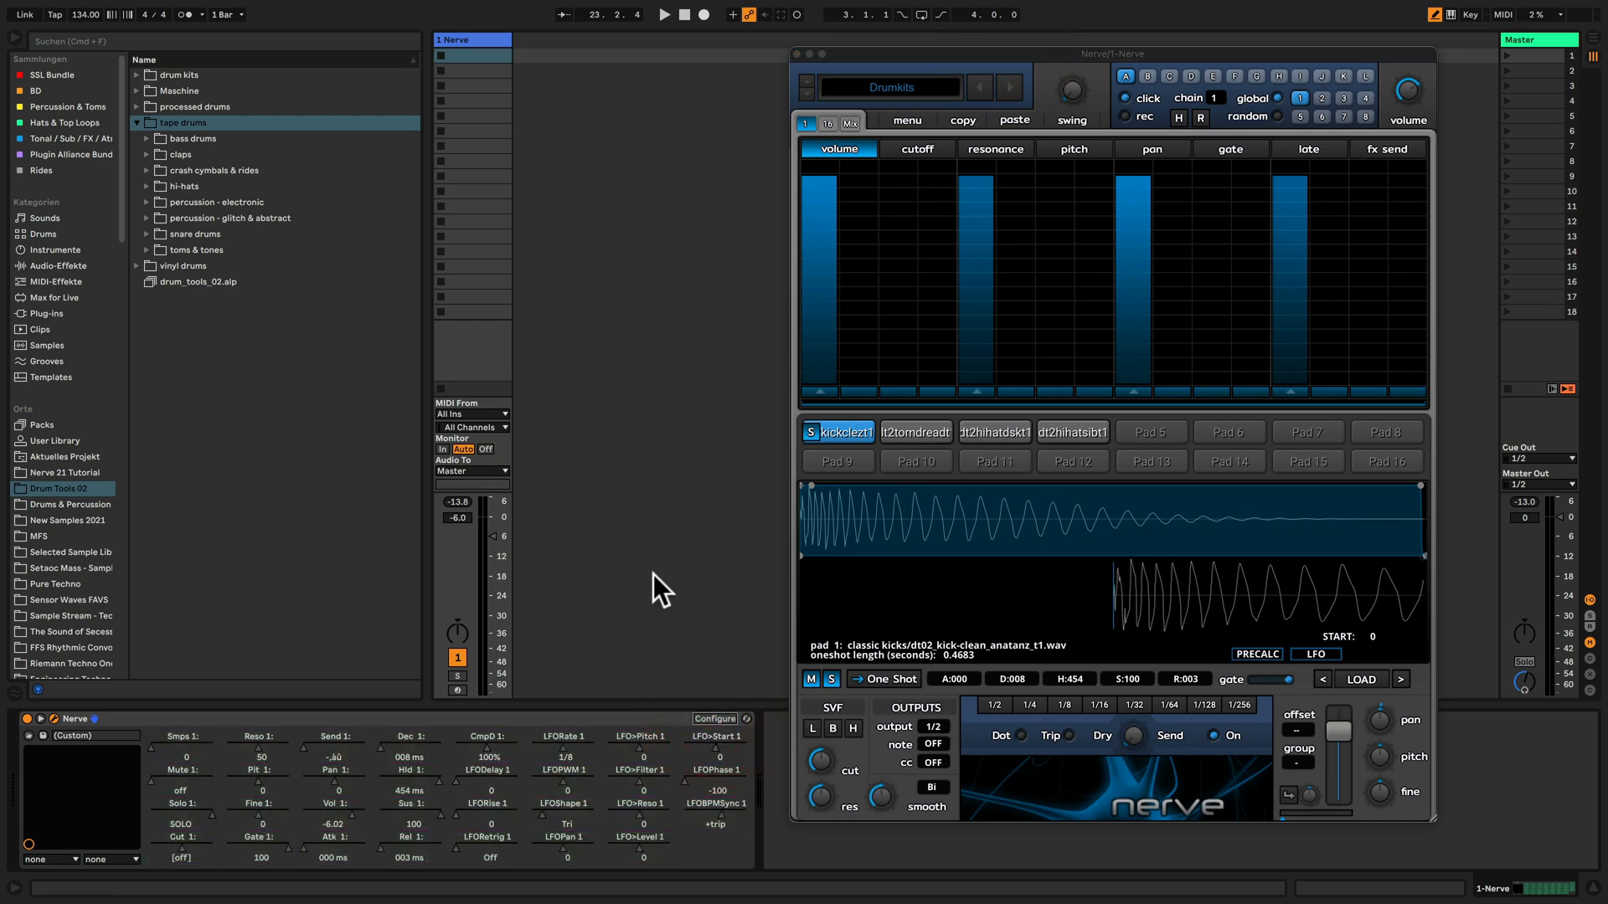
MIDI-map the Nerve device's Mute 1 parameter to note F5.
key("super+m")
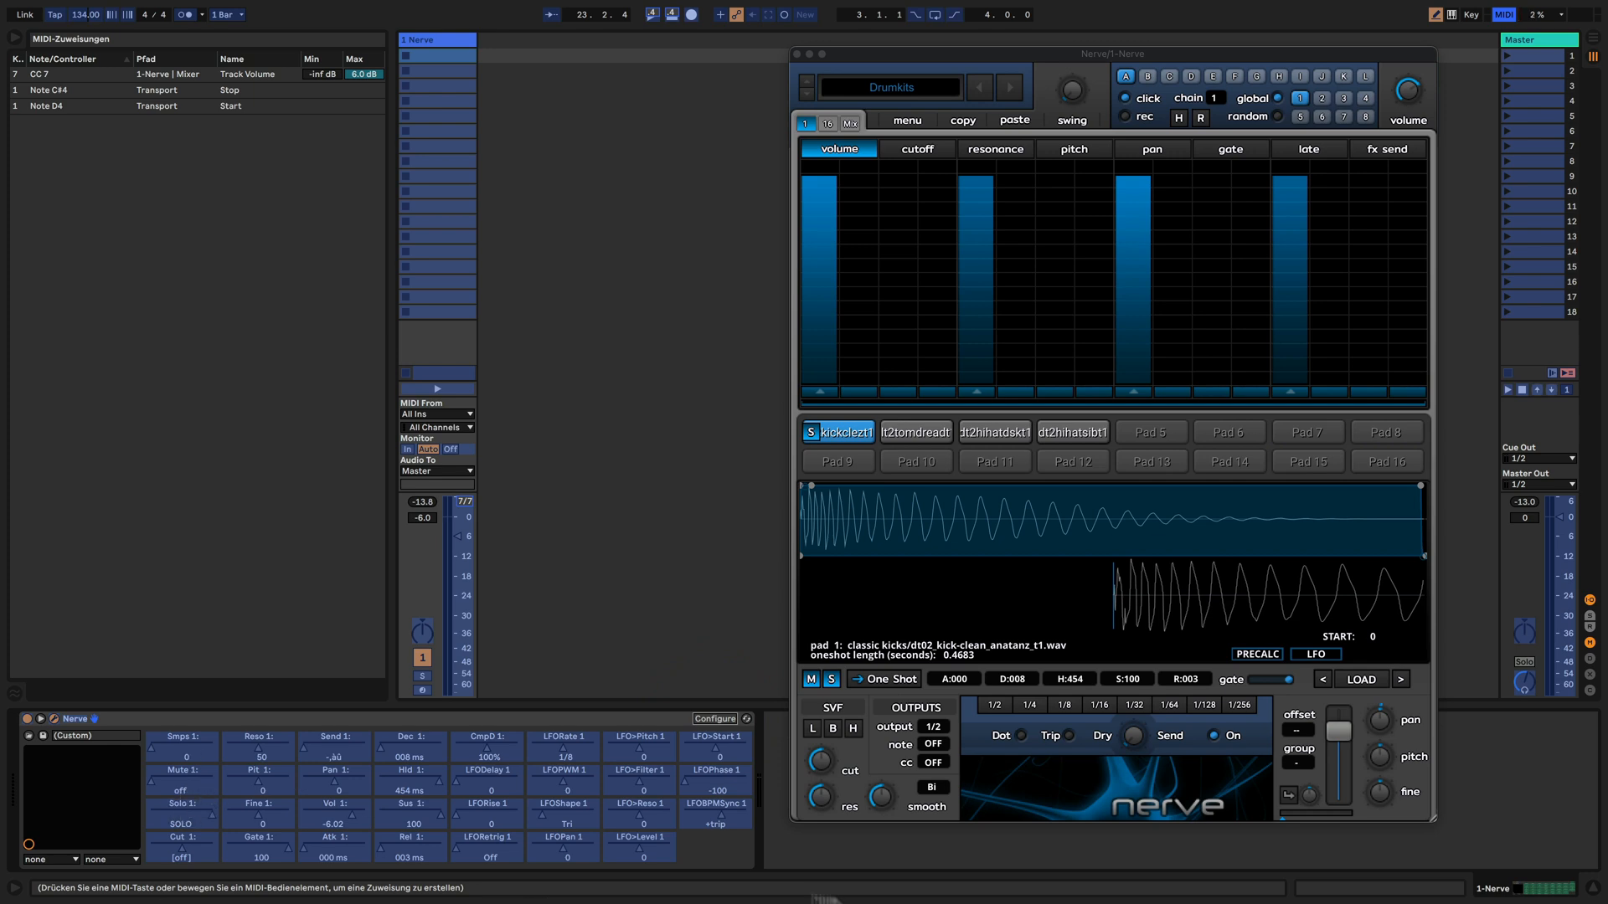
left_click(188, 781)
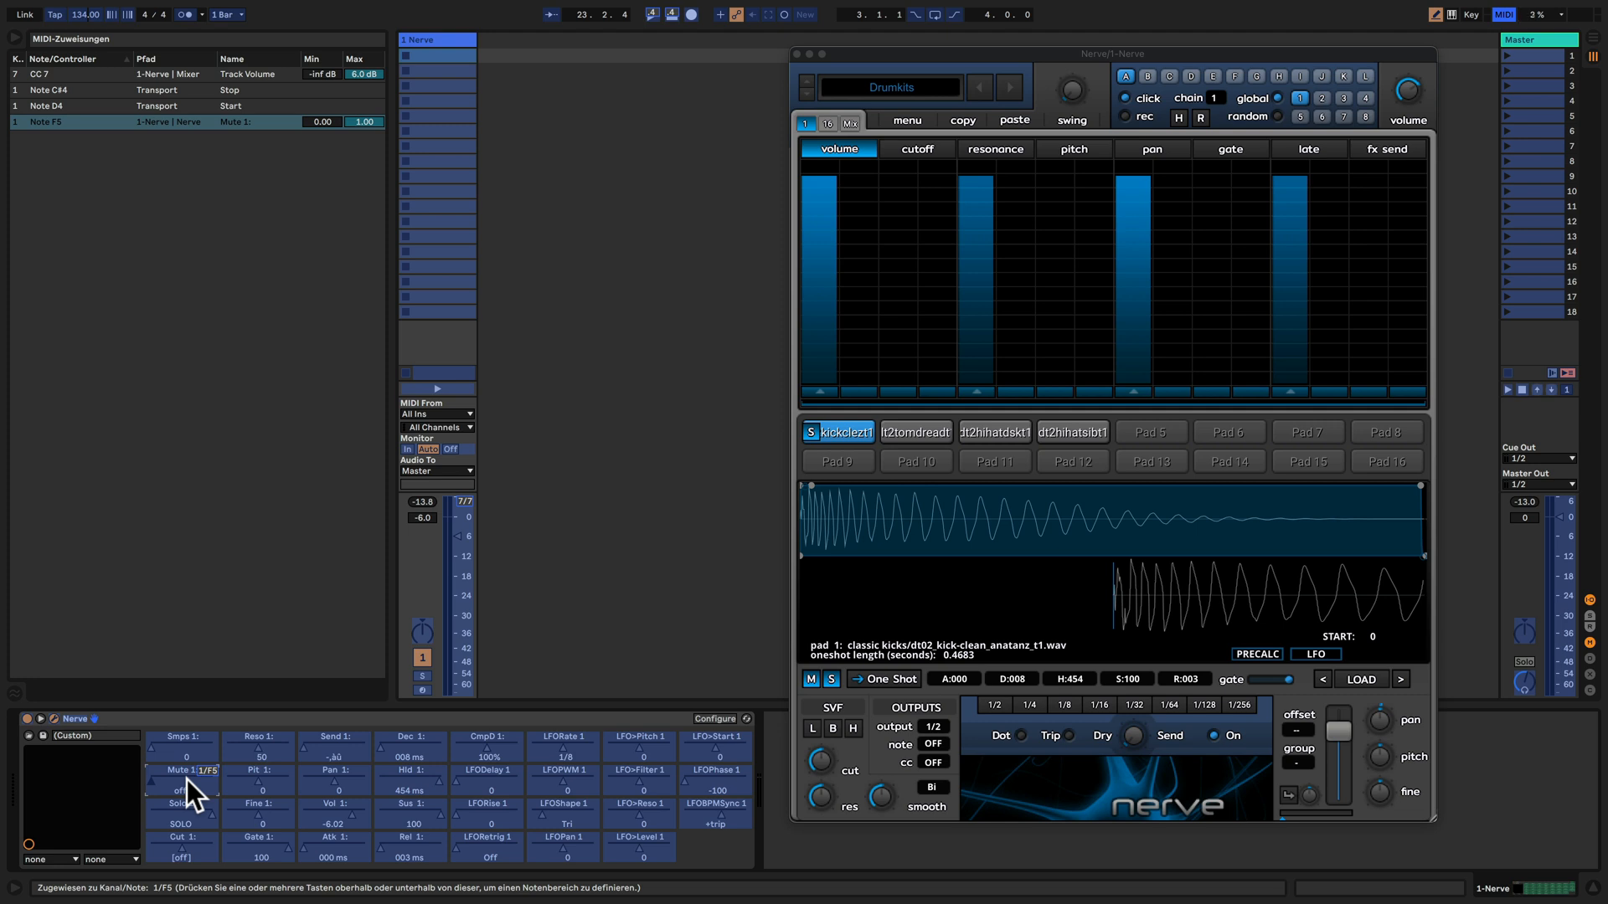
key("super+m")
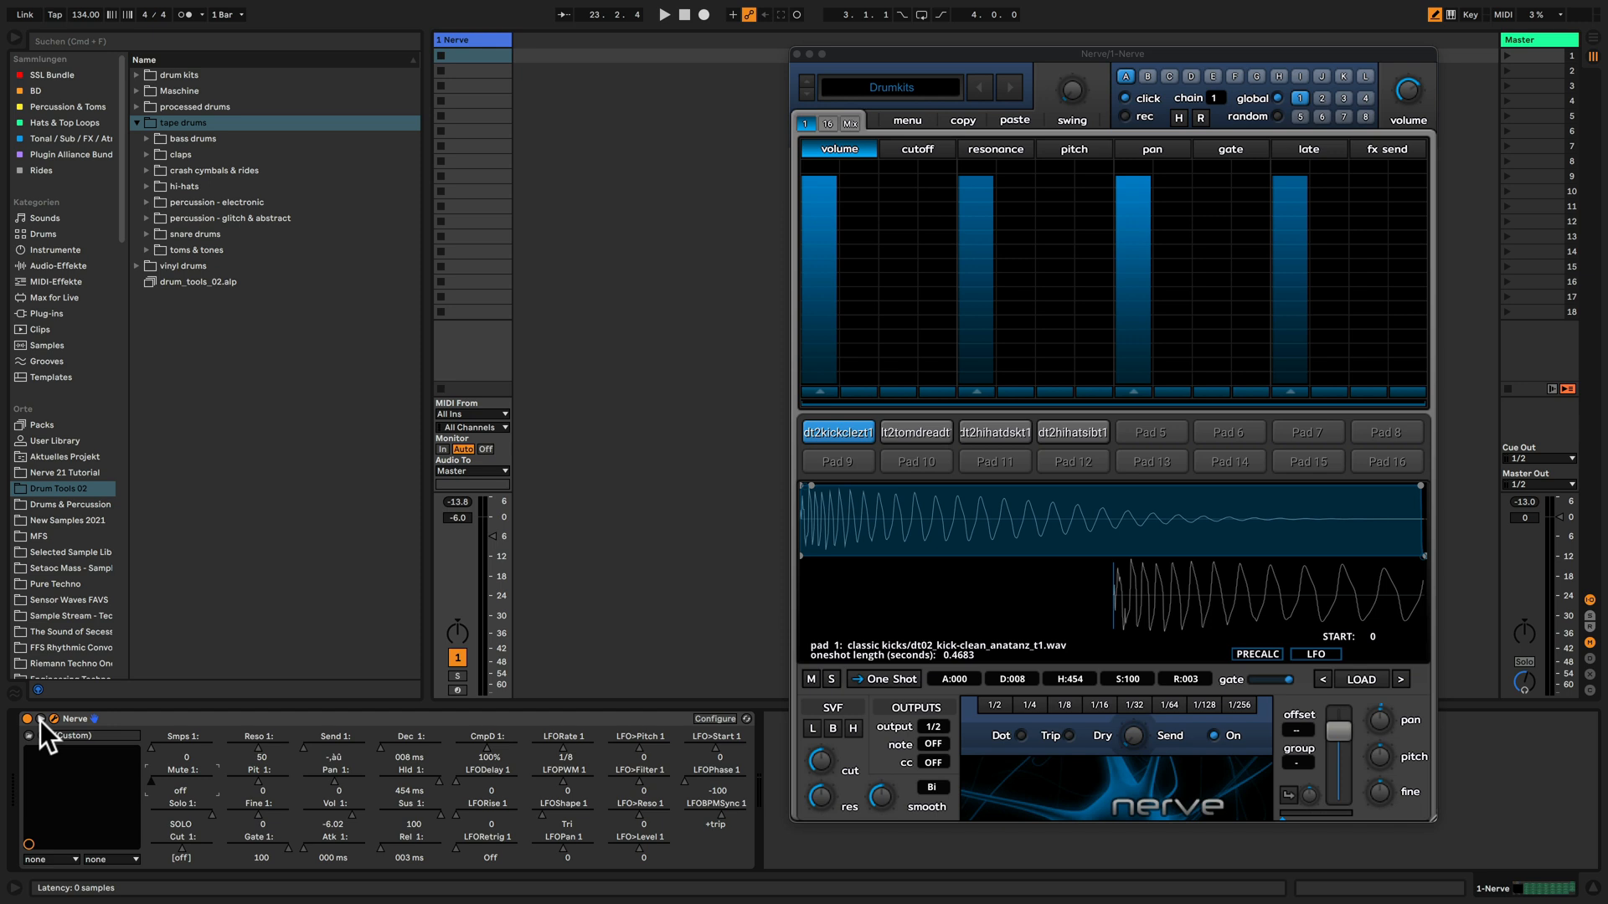
MIDI-map the Nerve device's Pan 1 parameter to CC 40 on channel 4.
key("super+m")
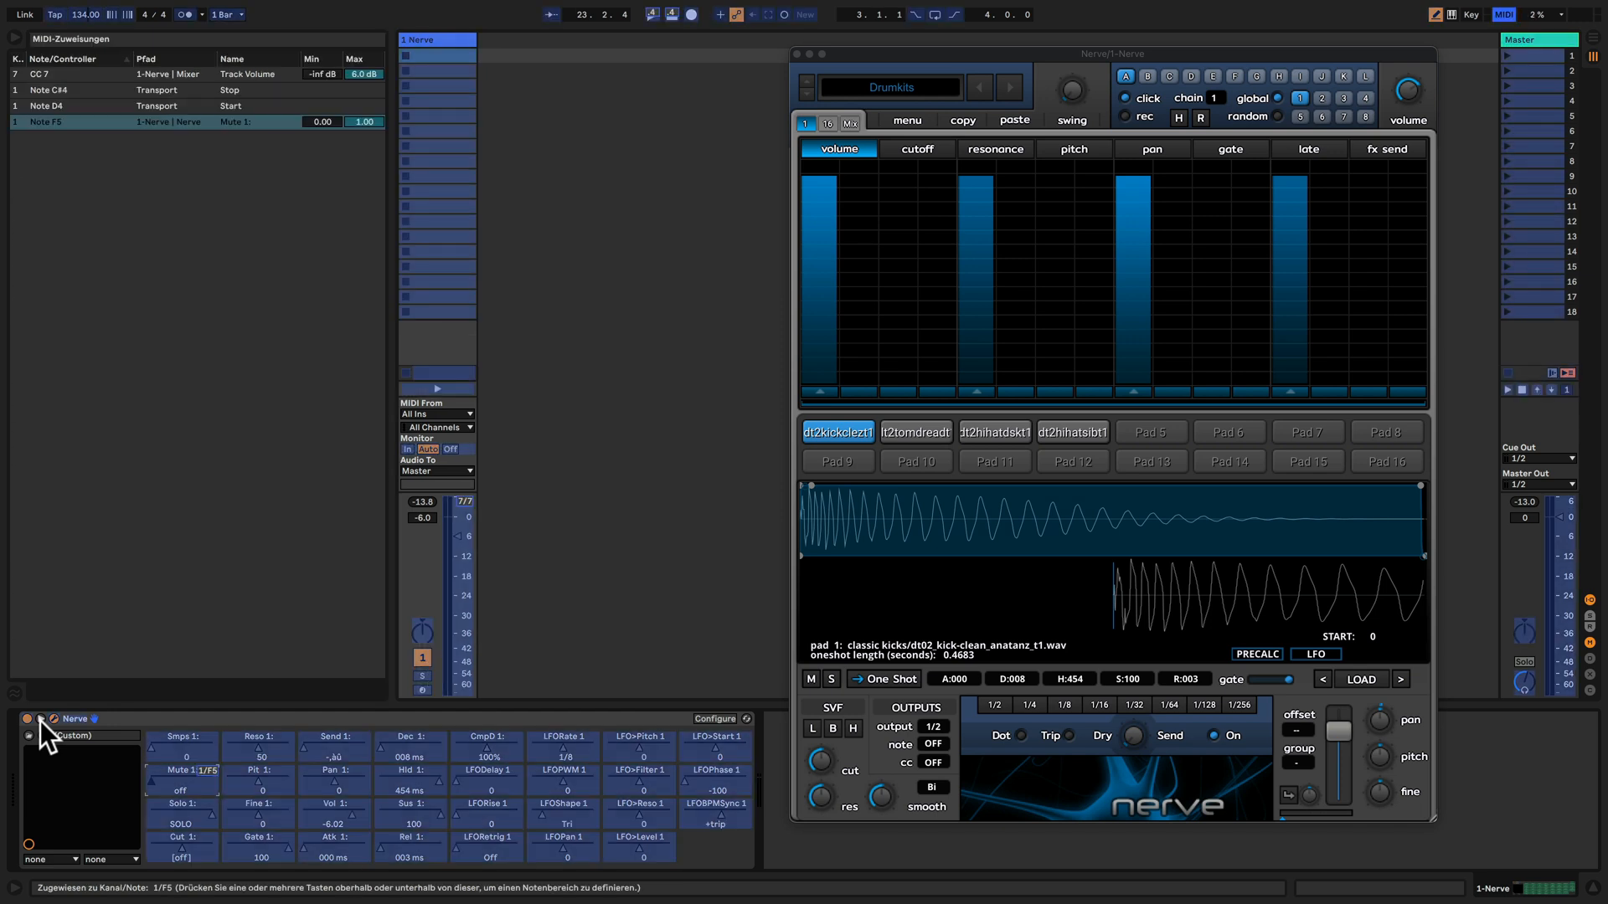
left_click(335, 781)
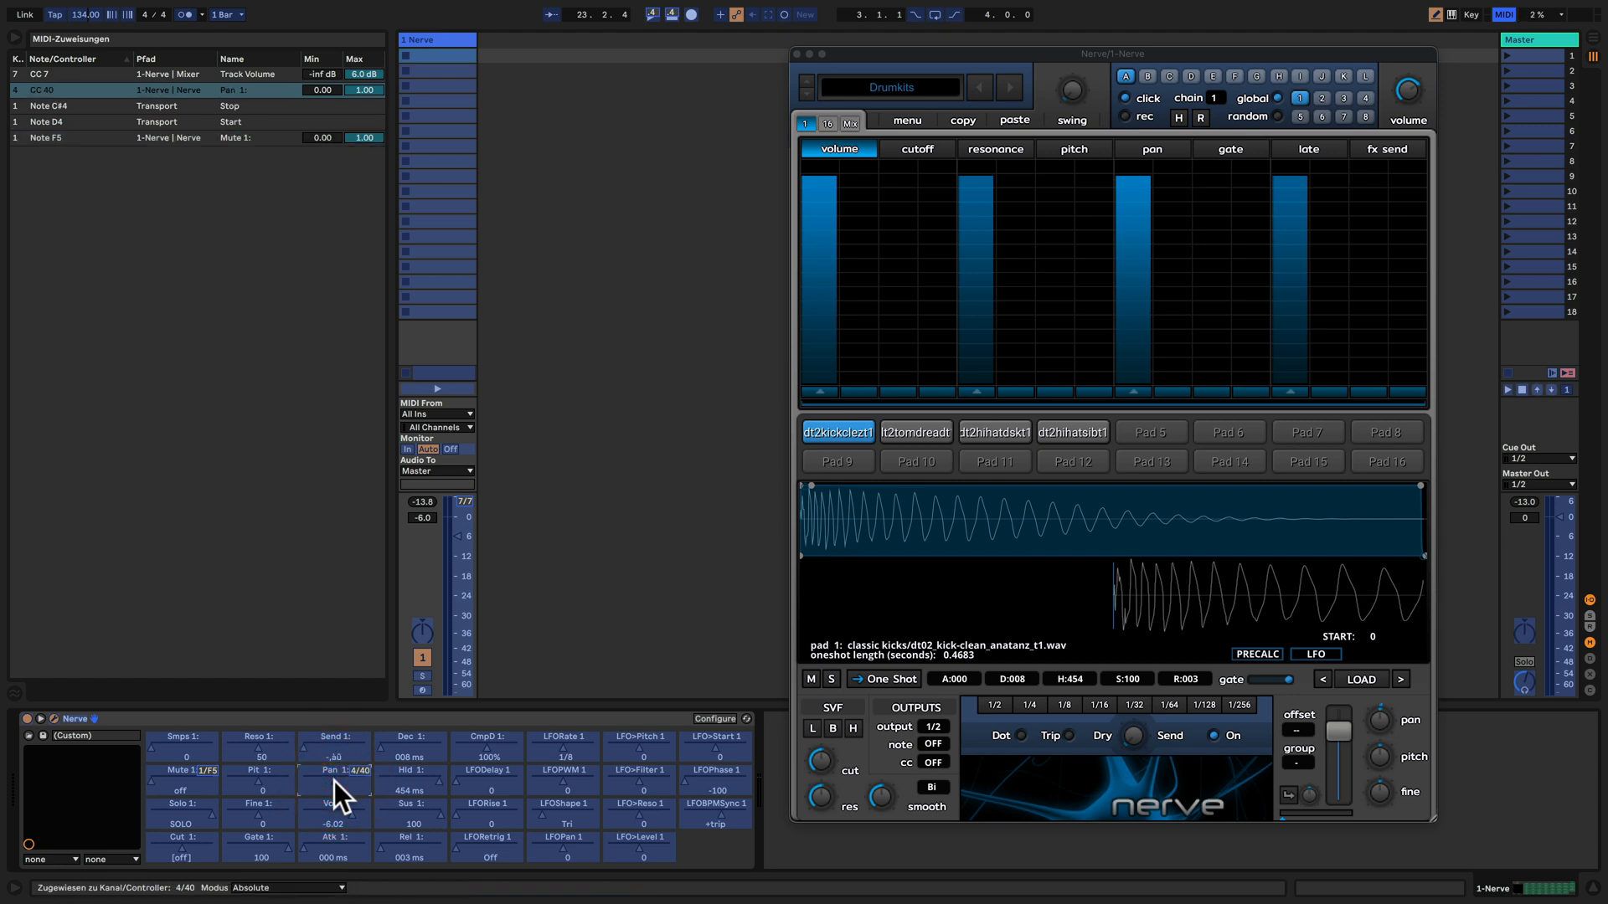
key("super+m")
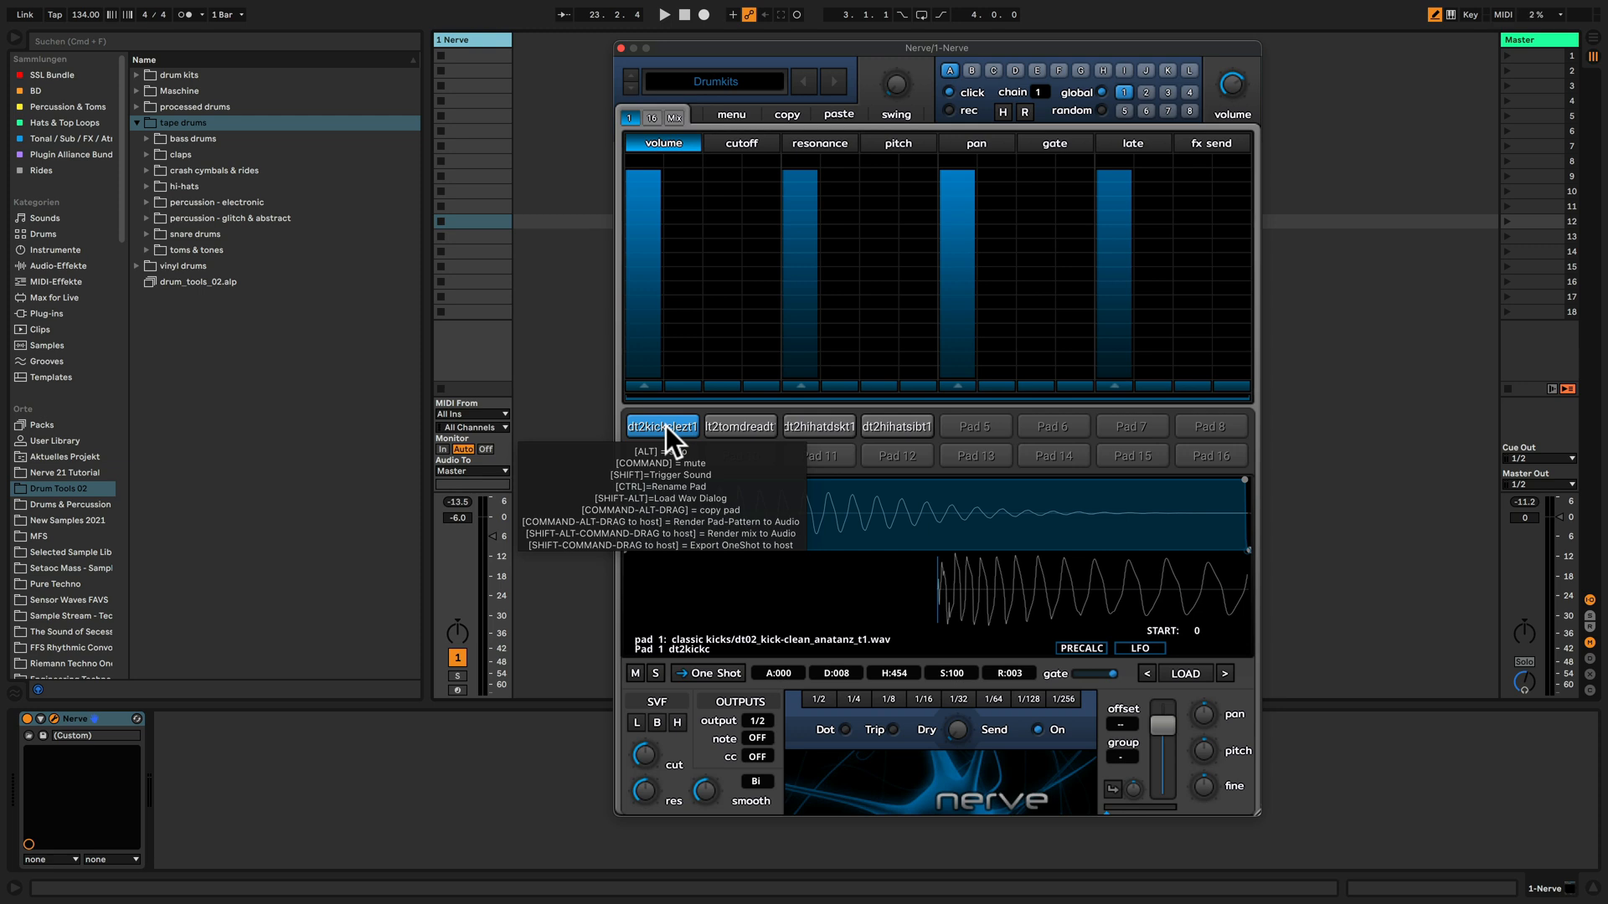
Render pad 1's pattern as an audio clip into the second scene slot of a new track.
left_click_drag(665, 426, 549, 77)
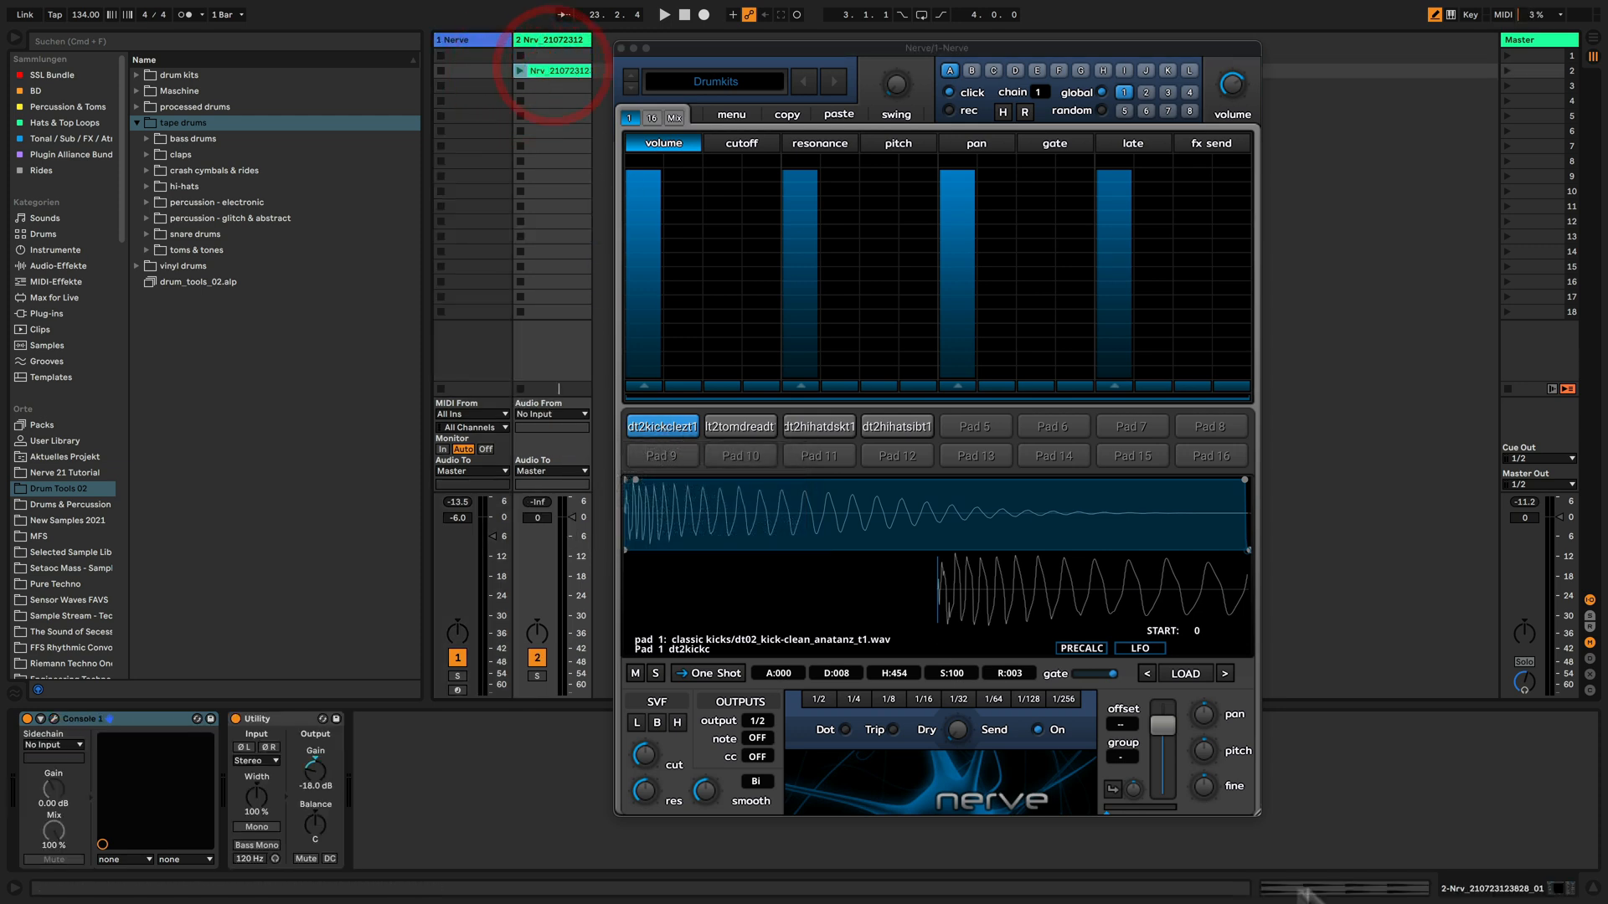
View the rendered clip's waveform beside the Nerve window and try to render pad 1's pattern into the session again.
left_click(1316, 888)
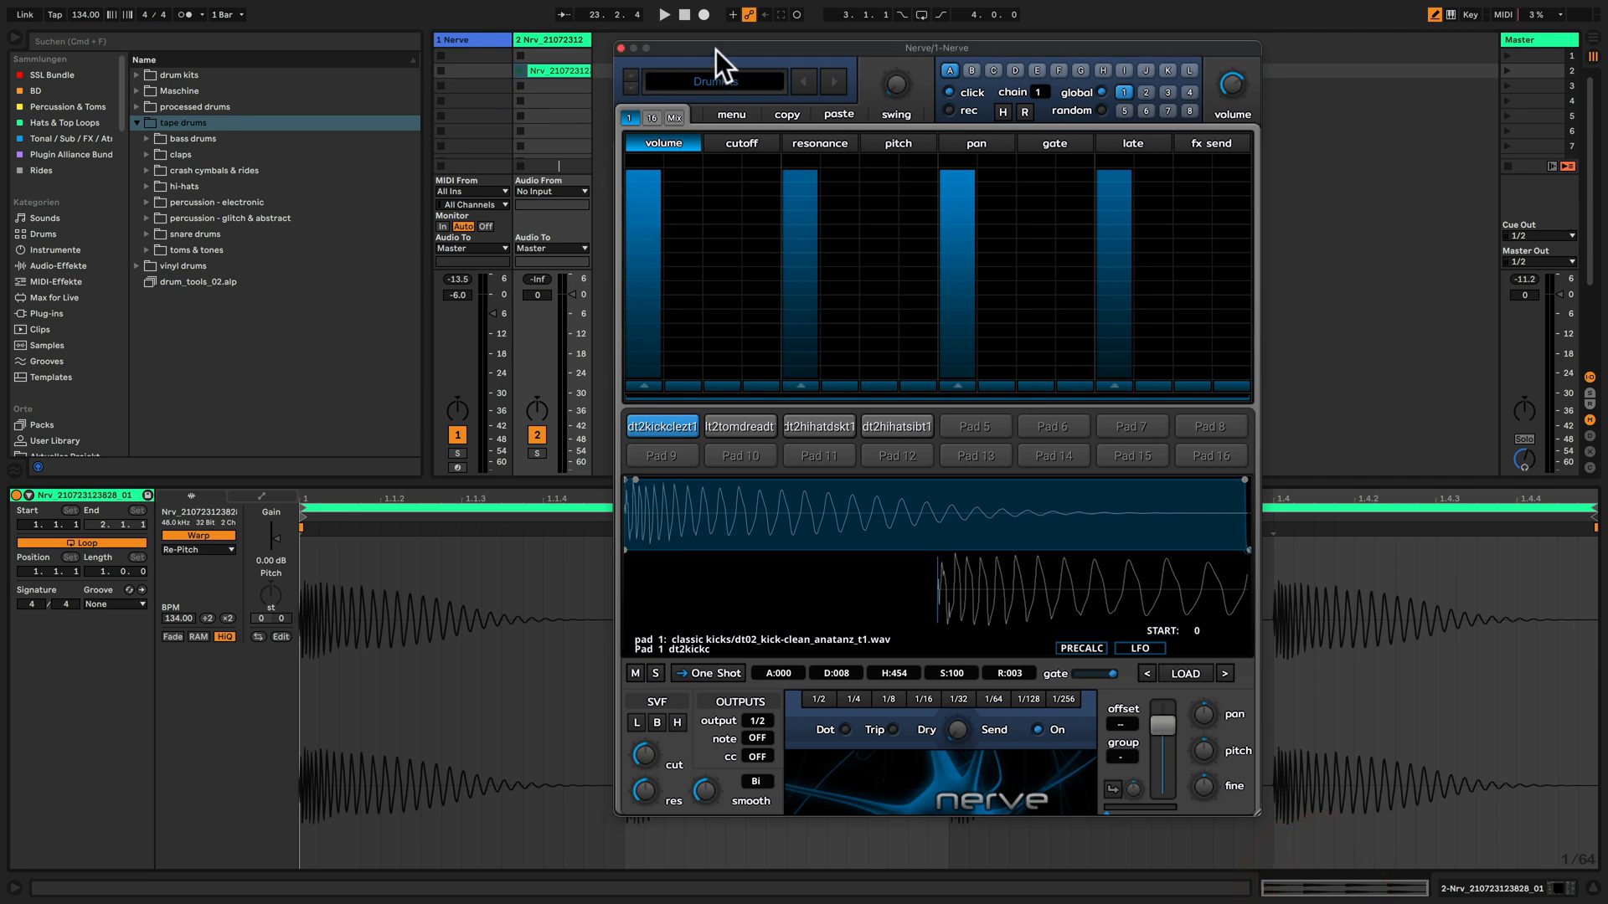
left_click_drag(716, 49, 877, 48)
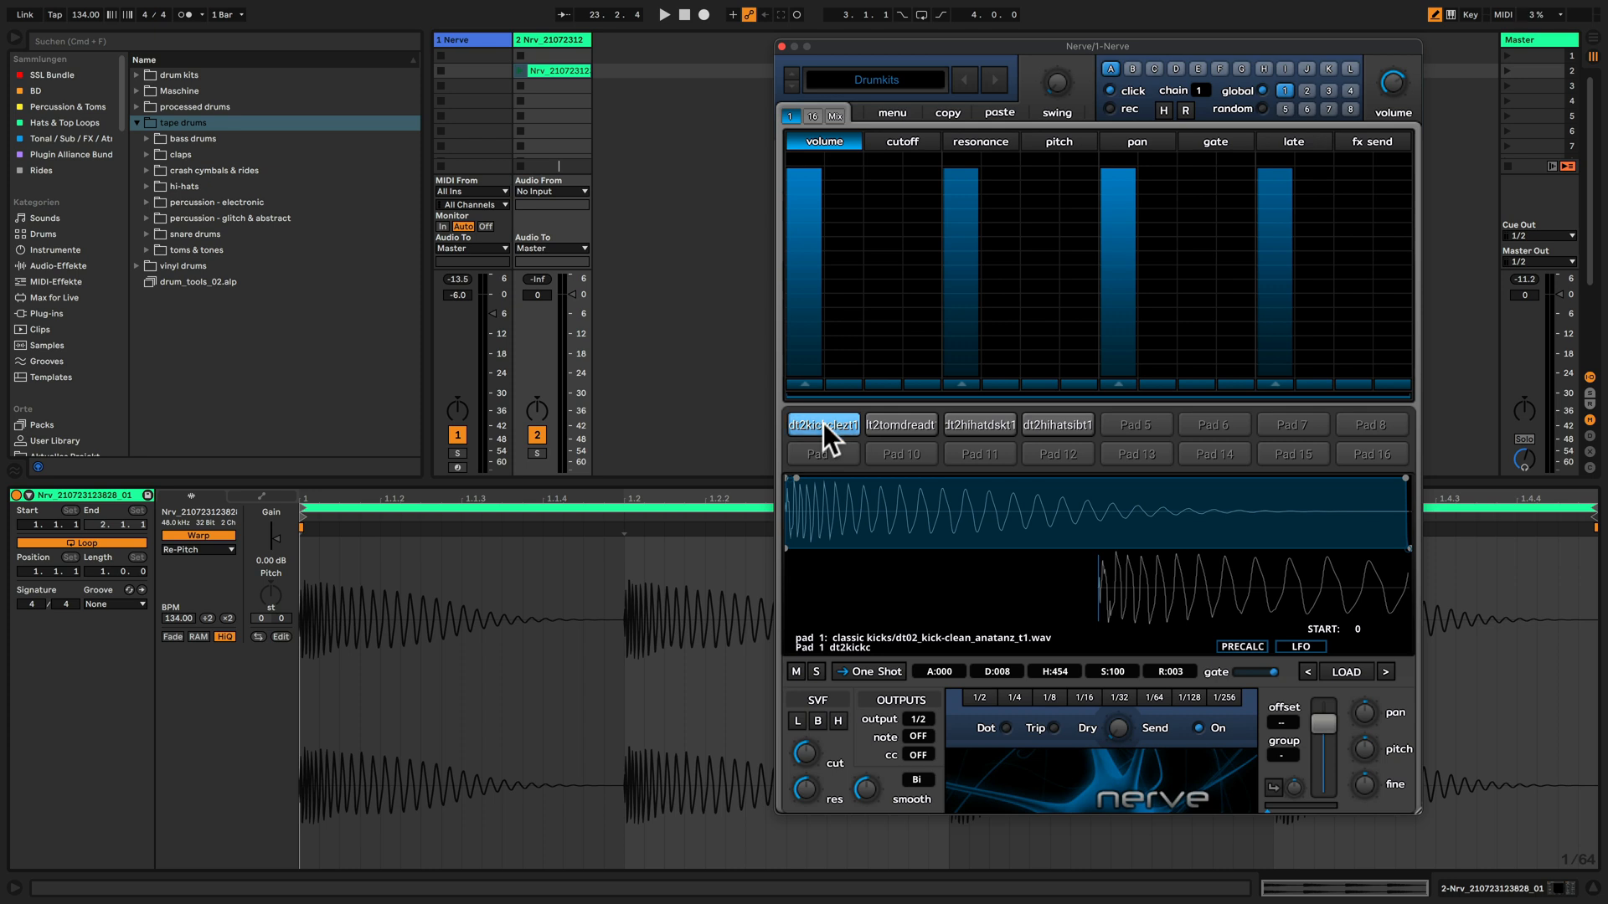
left_click_drag(822, 425, 640, 69)
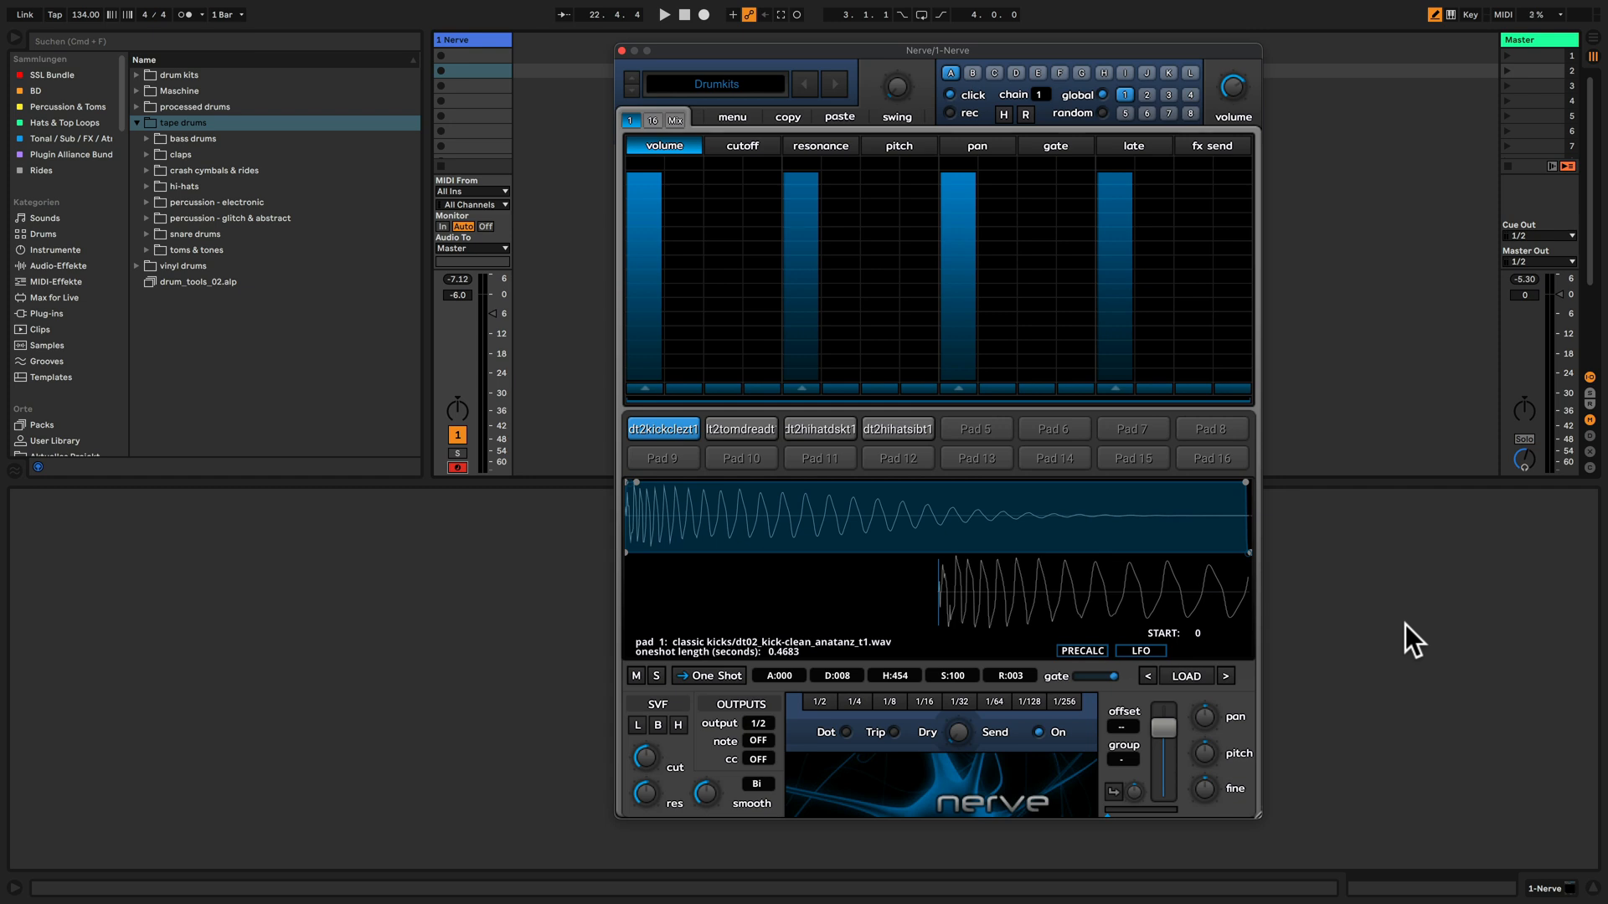
Play the pattern with the 1/32 repeater engaged, stop it and audition pads 2 and 1.
key("space")
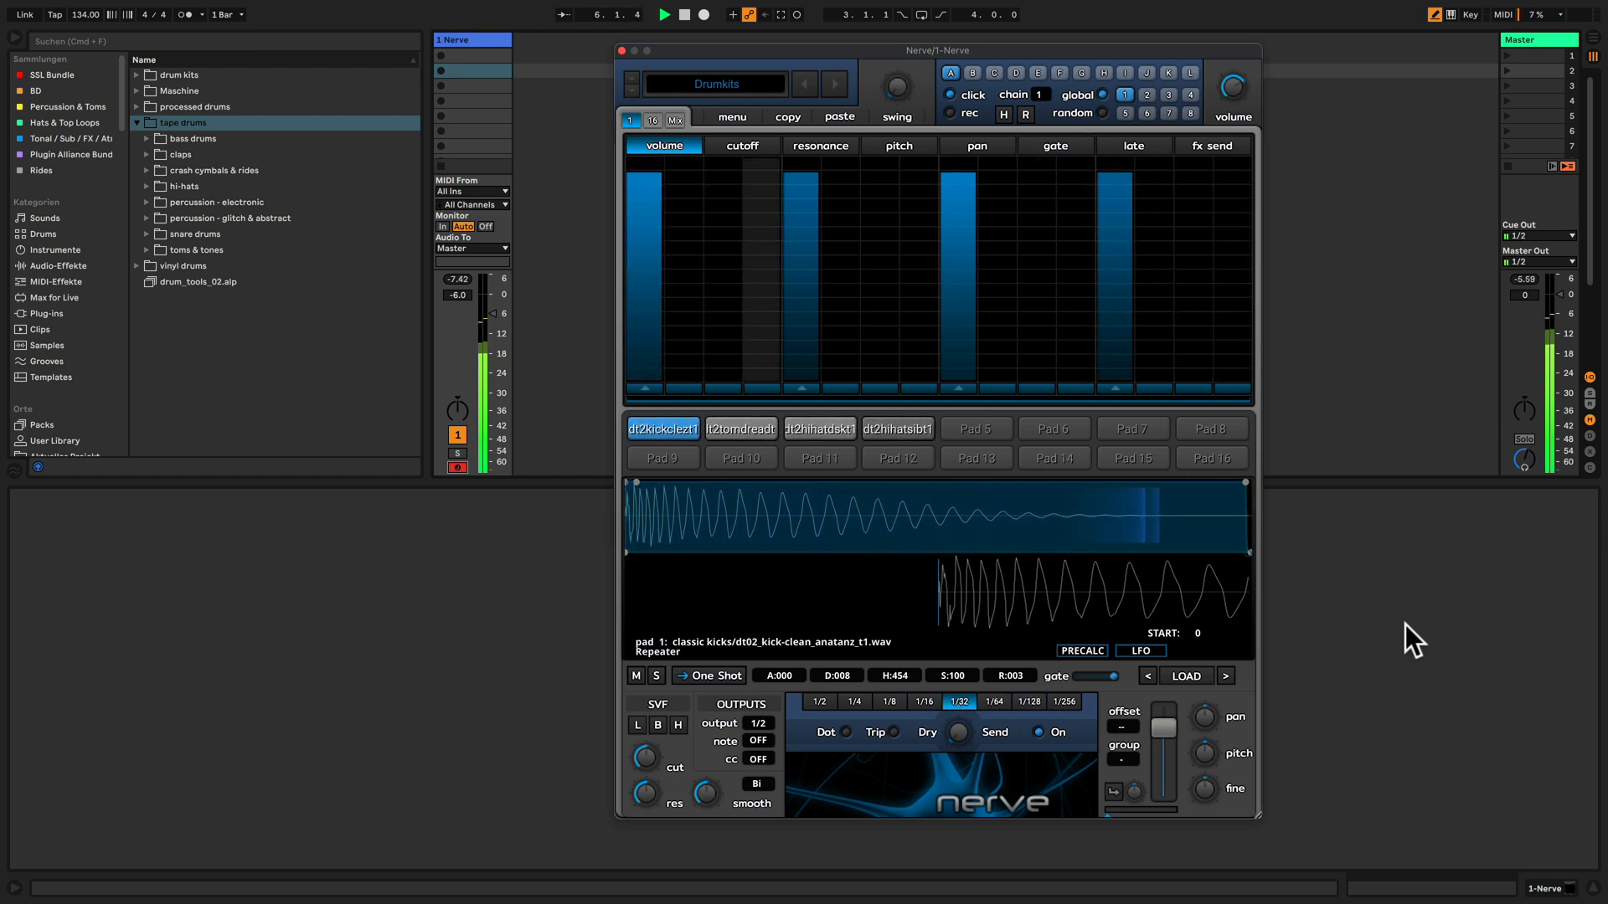
key("space")
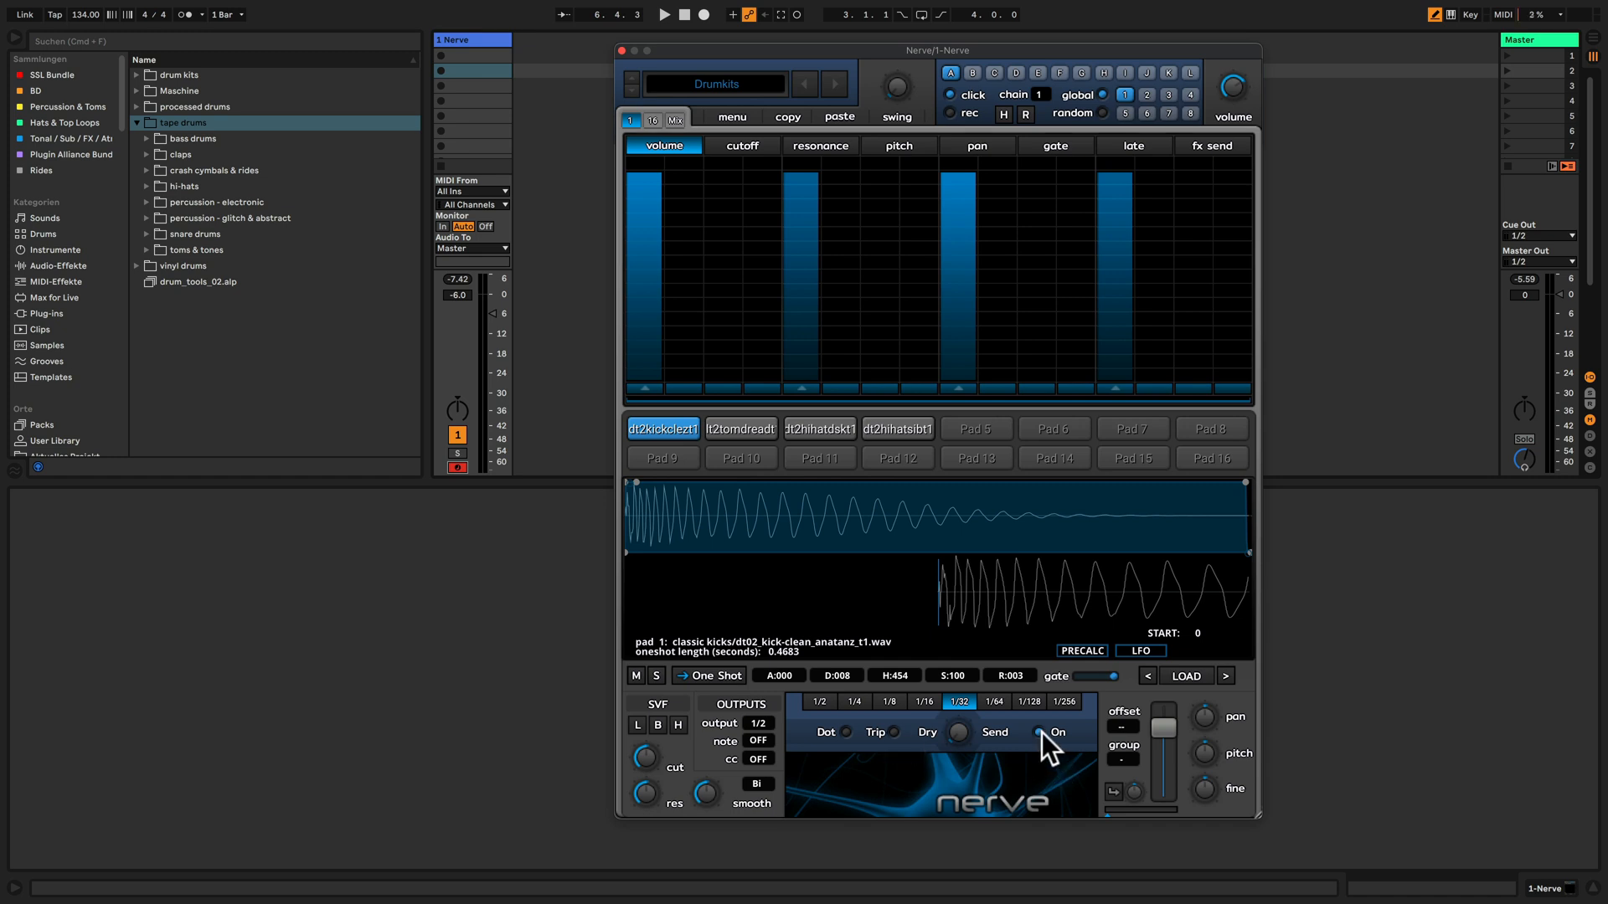
left_click(752, 431)
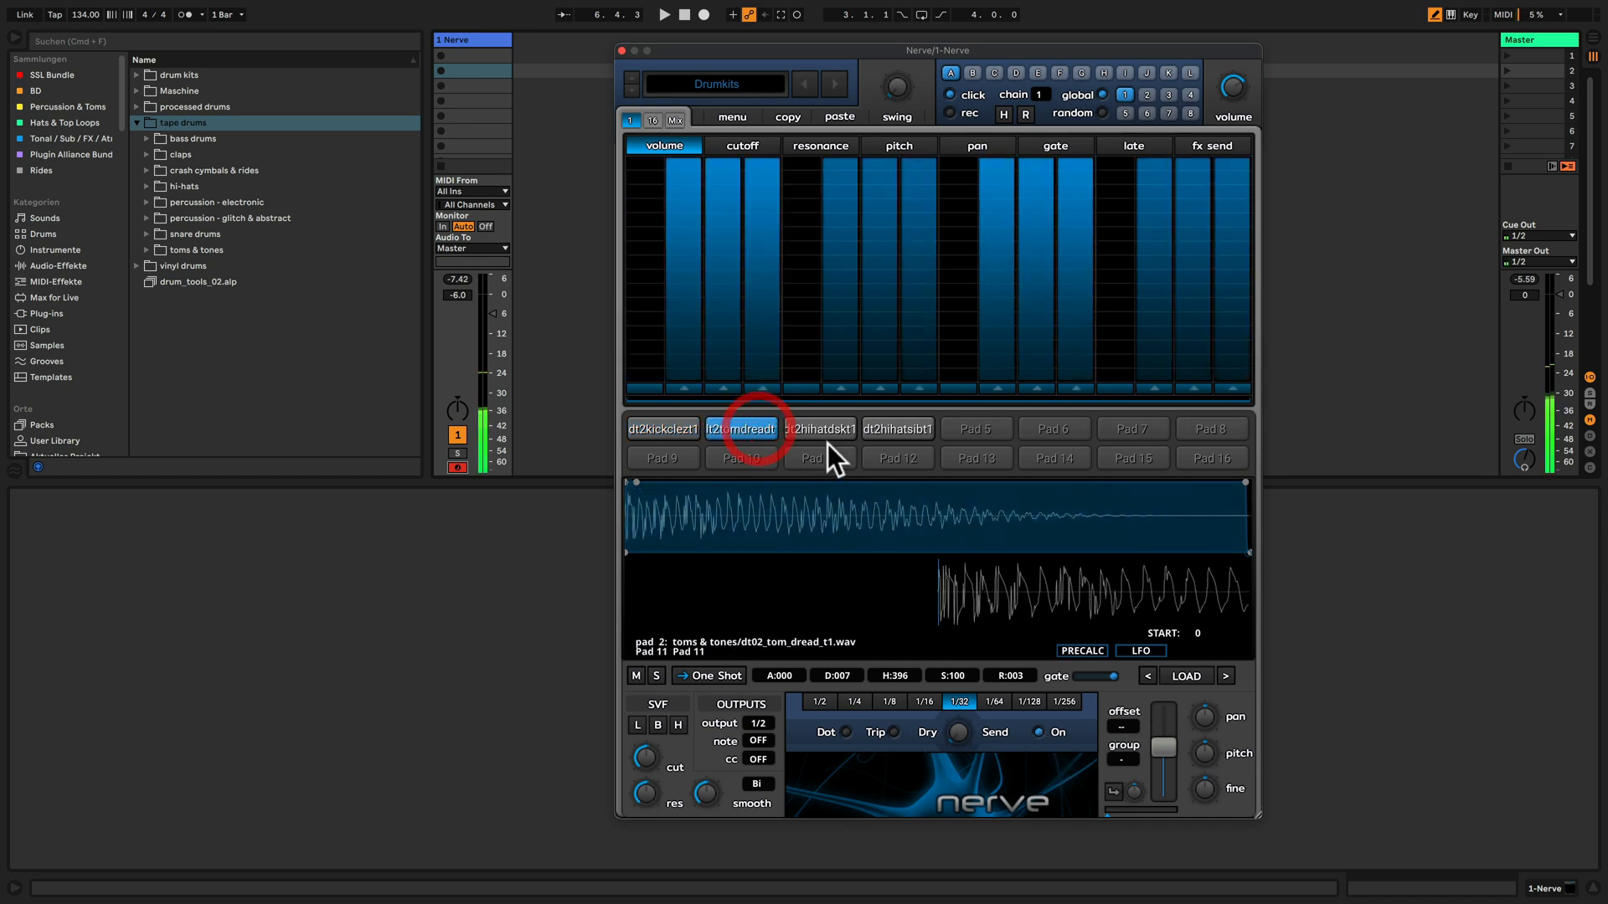
left_click(697, 429)
Switch pad 1's repeater output off and back on, and audition pads 2 and 1 for comparison.
left_click(1042, 734)
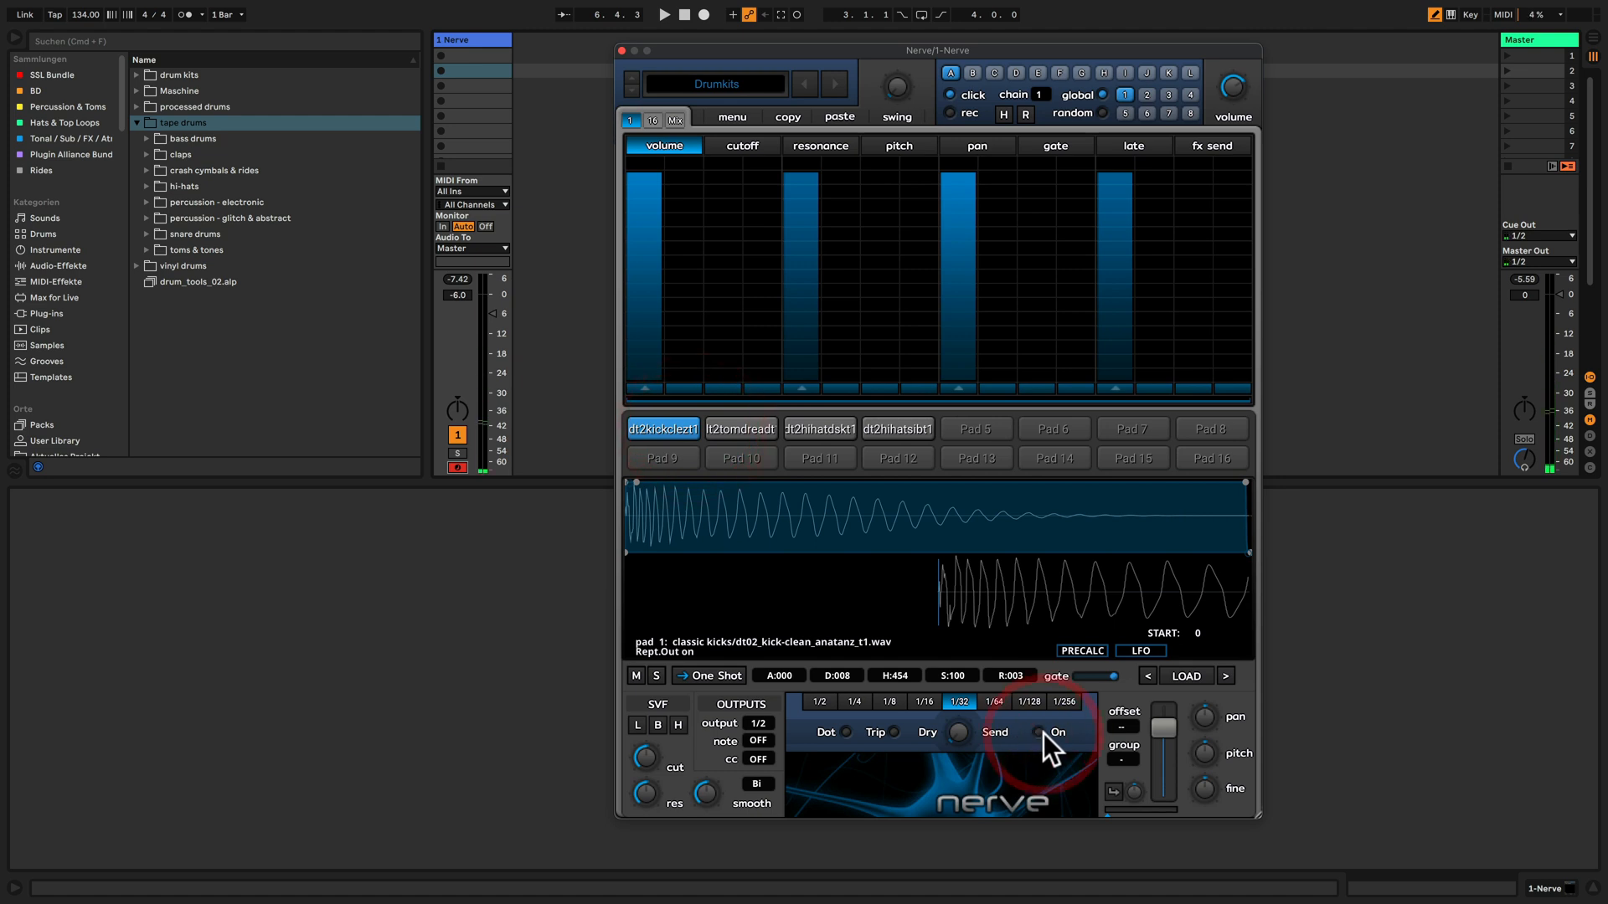
left_click(1043, 735)
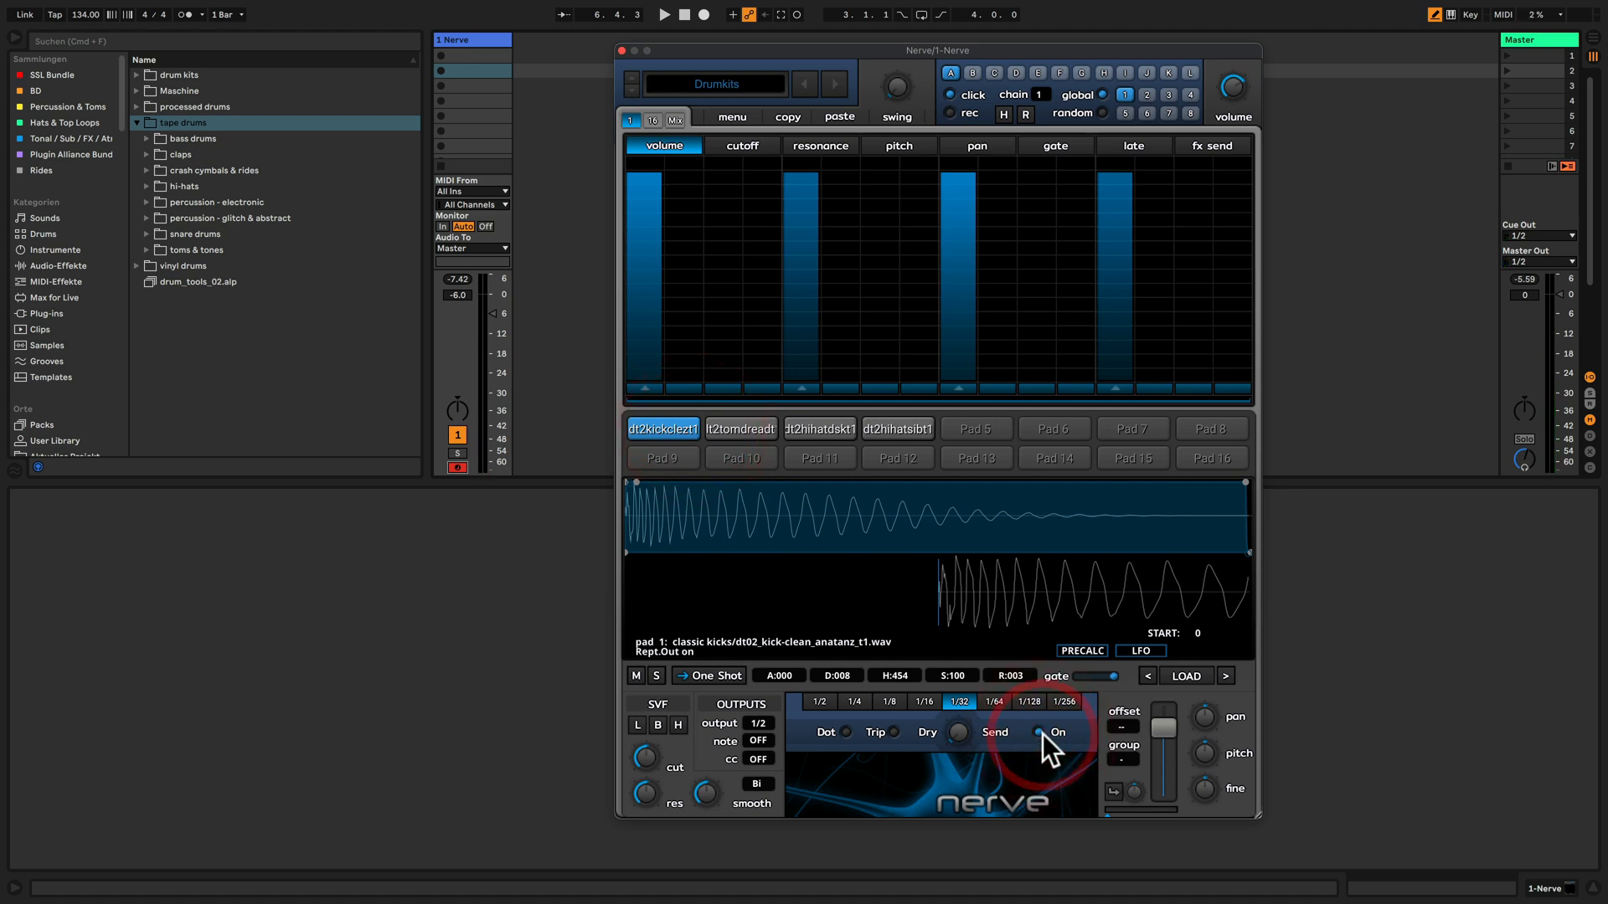
left_click(746, 427)
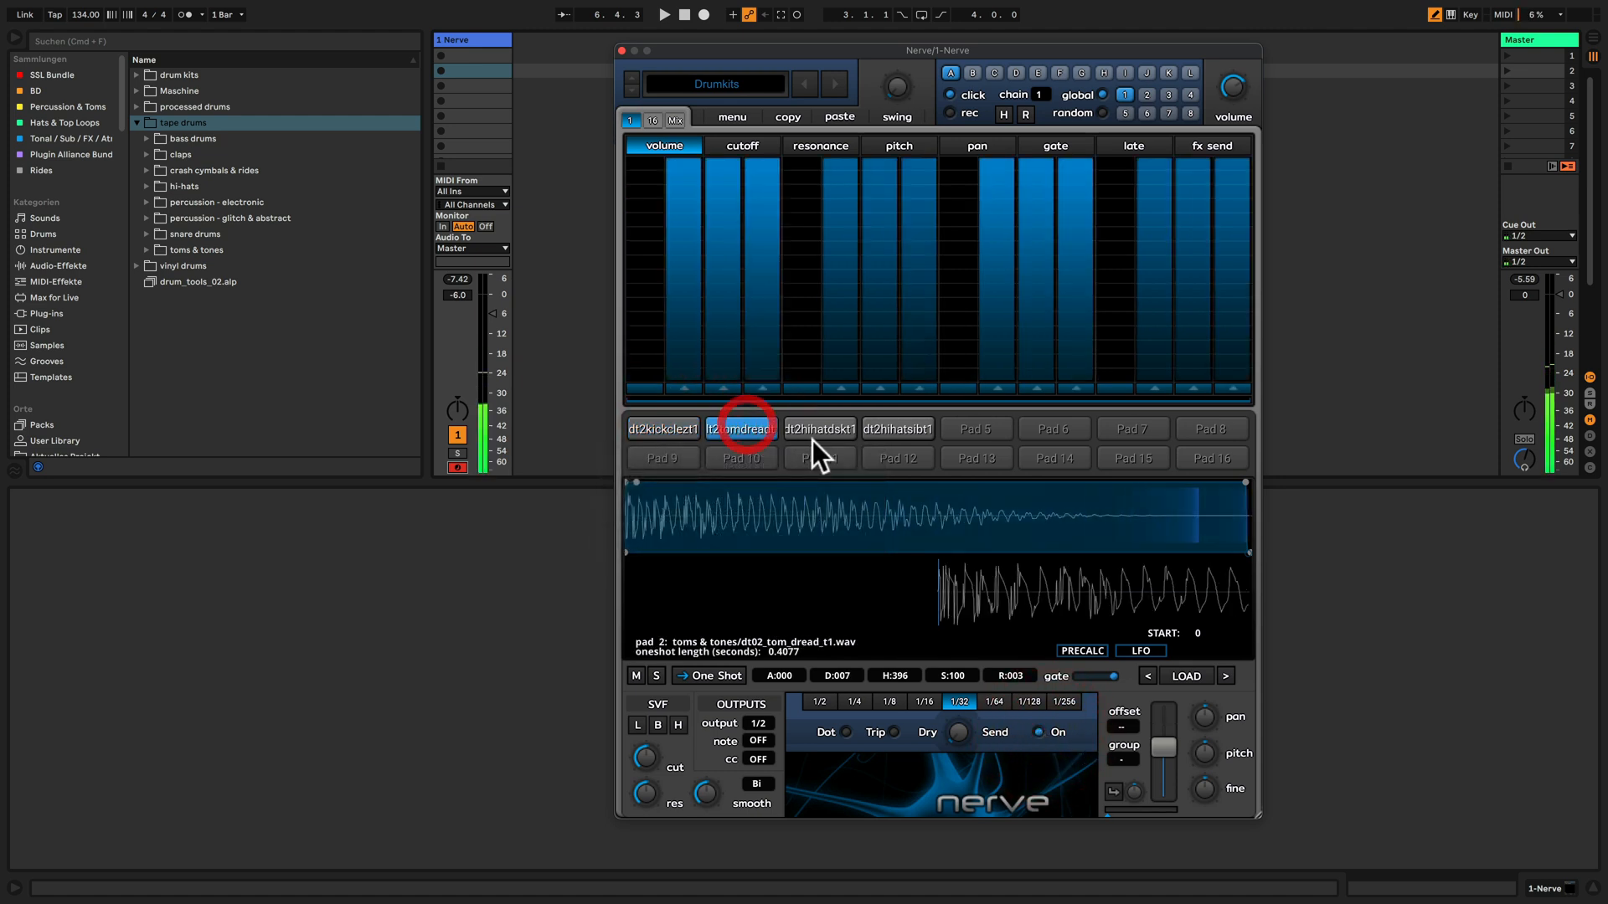
left_click(663, 429)
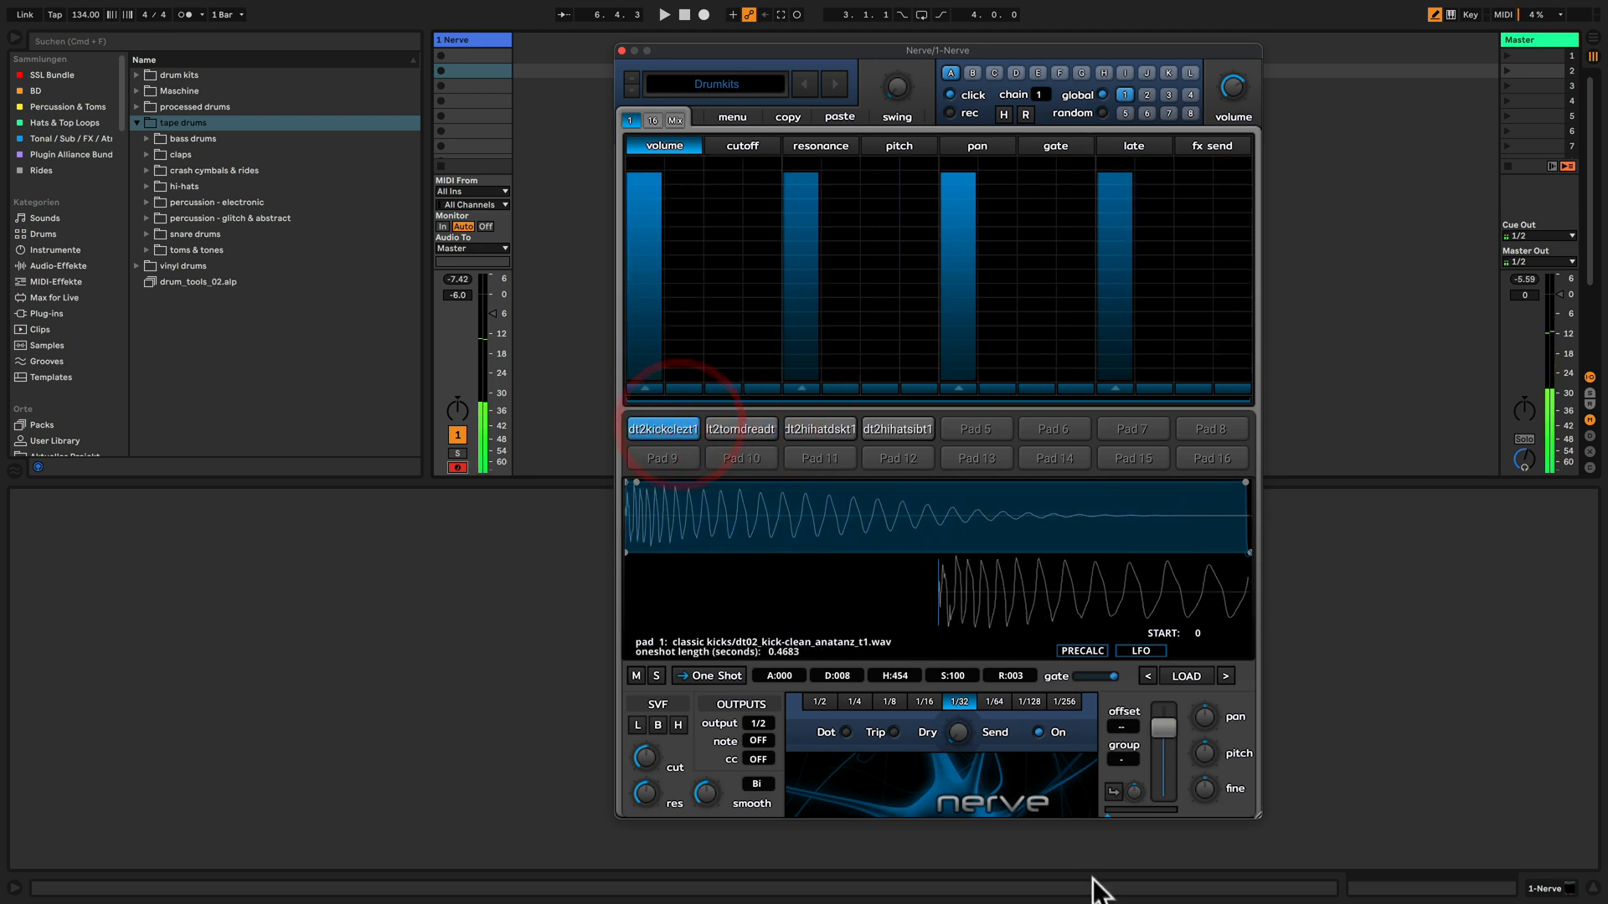
Turn off the repeater output for pad 1 and play the pattern briefly to check the effect.
left_click(1038, 732)
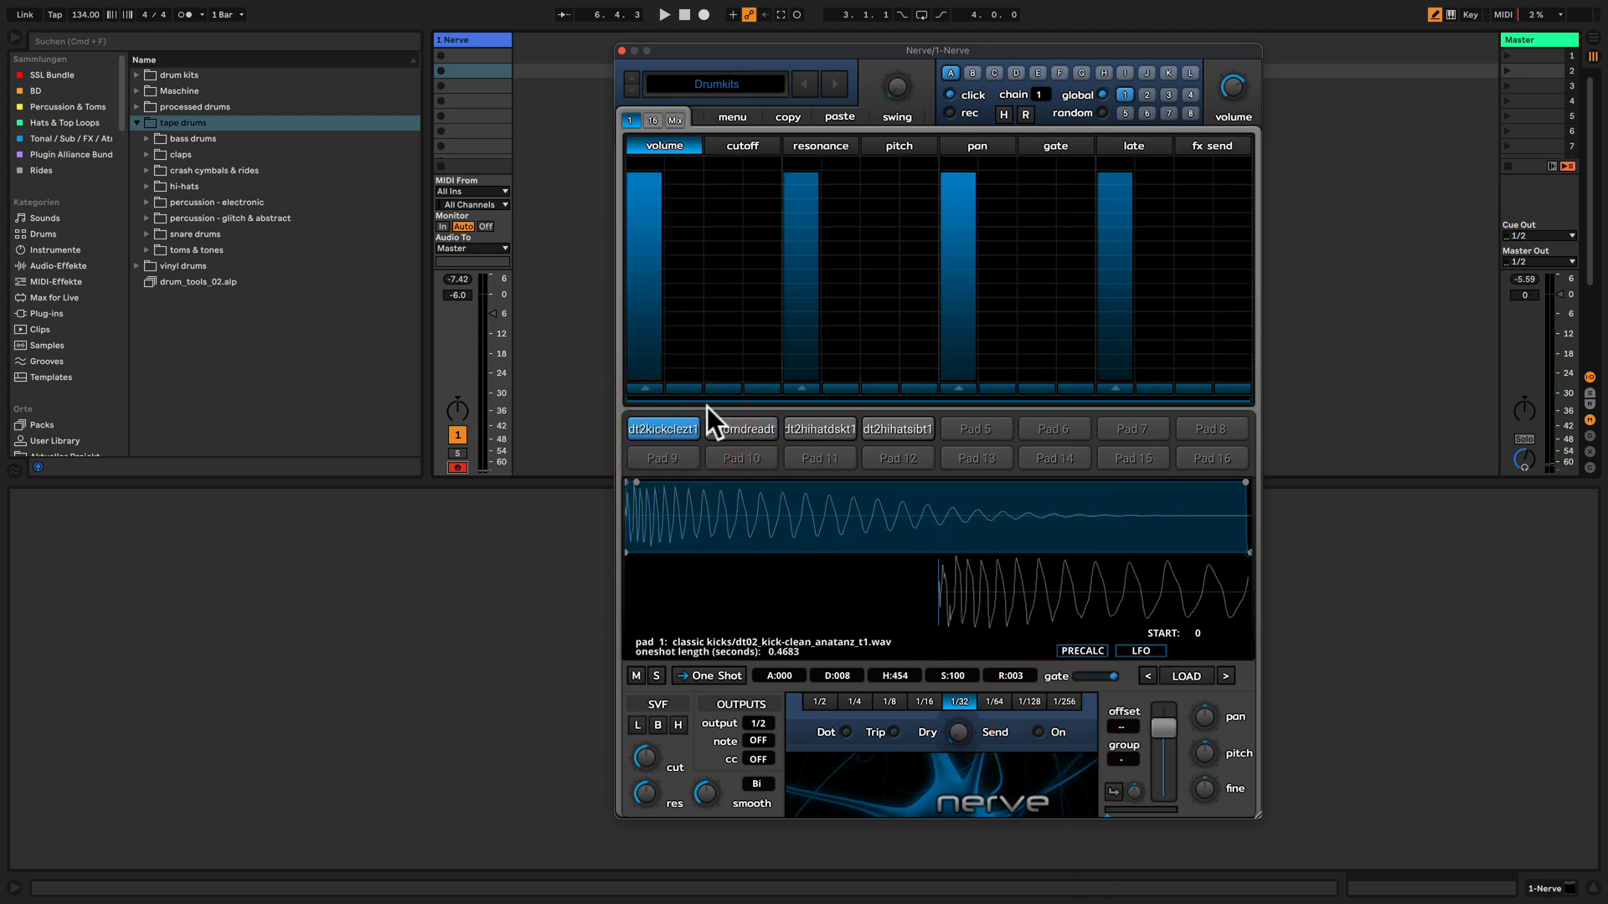
key("space")
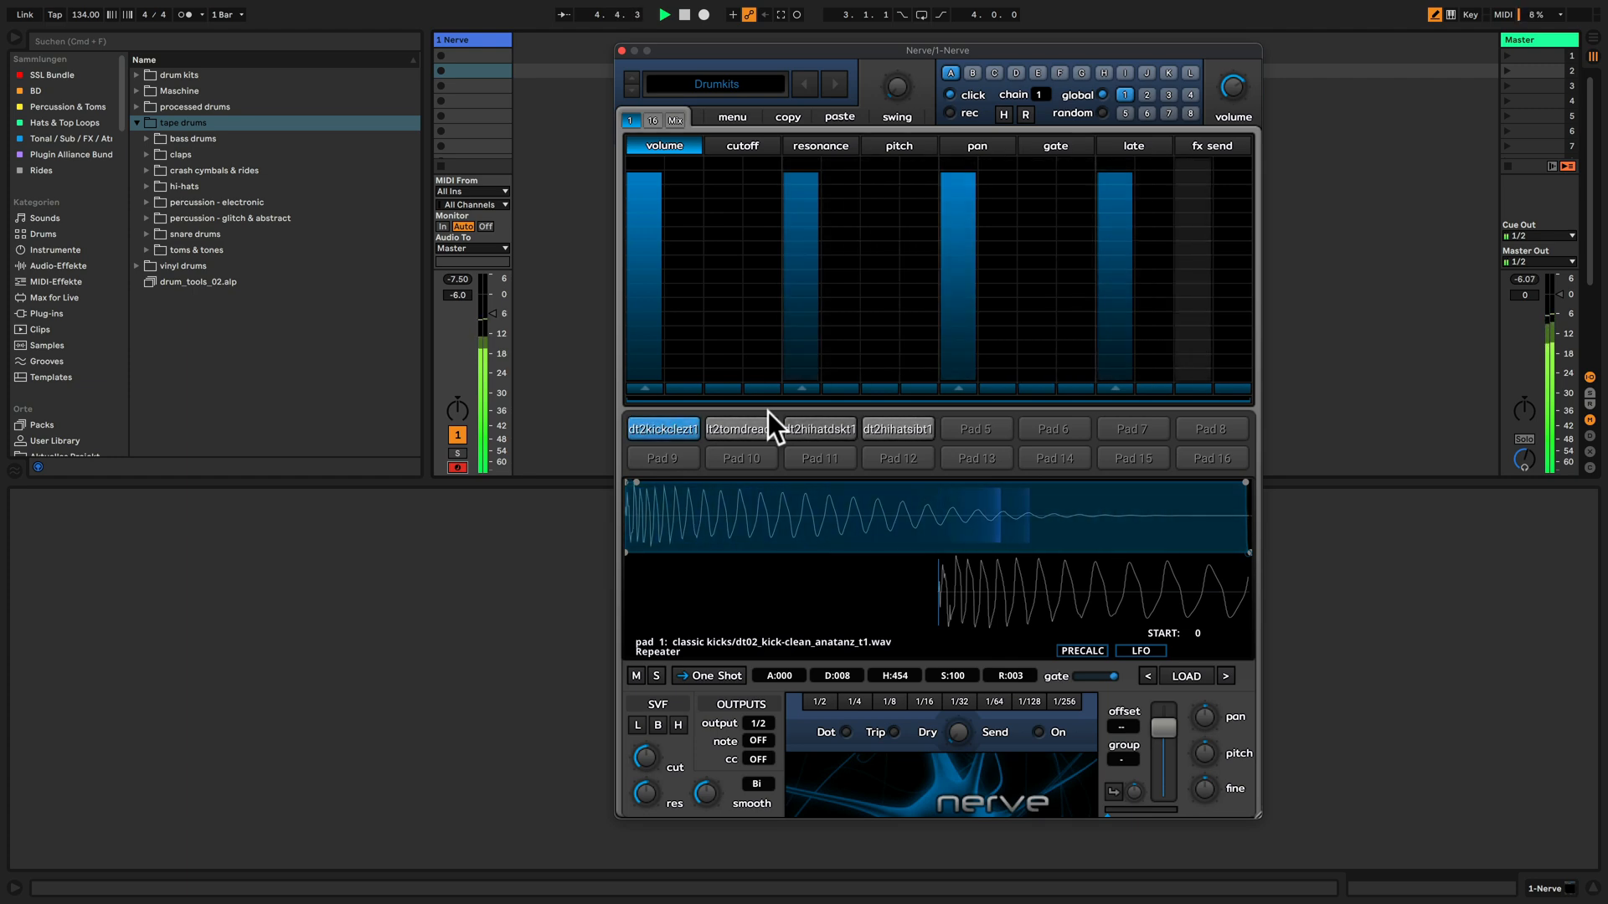
key("space")
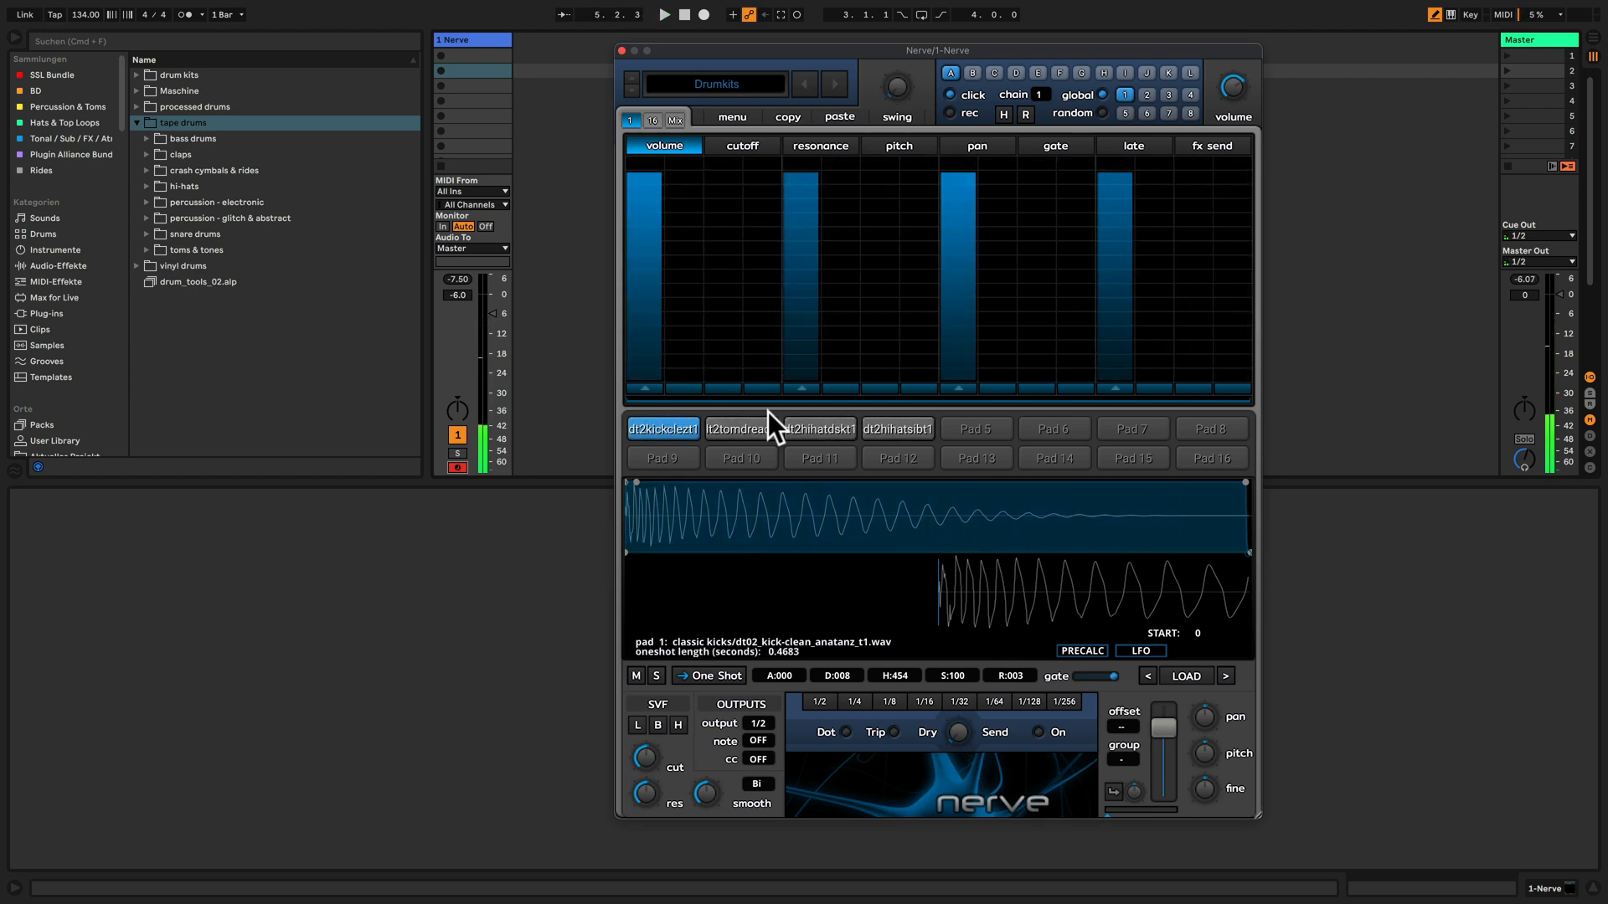